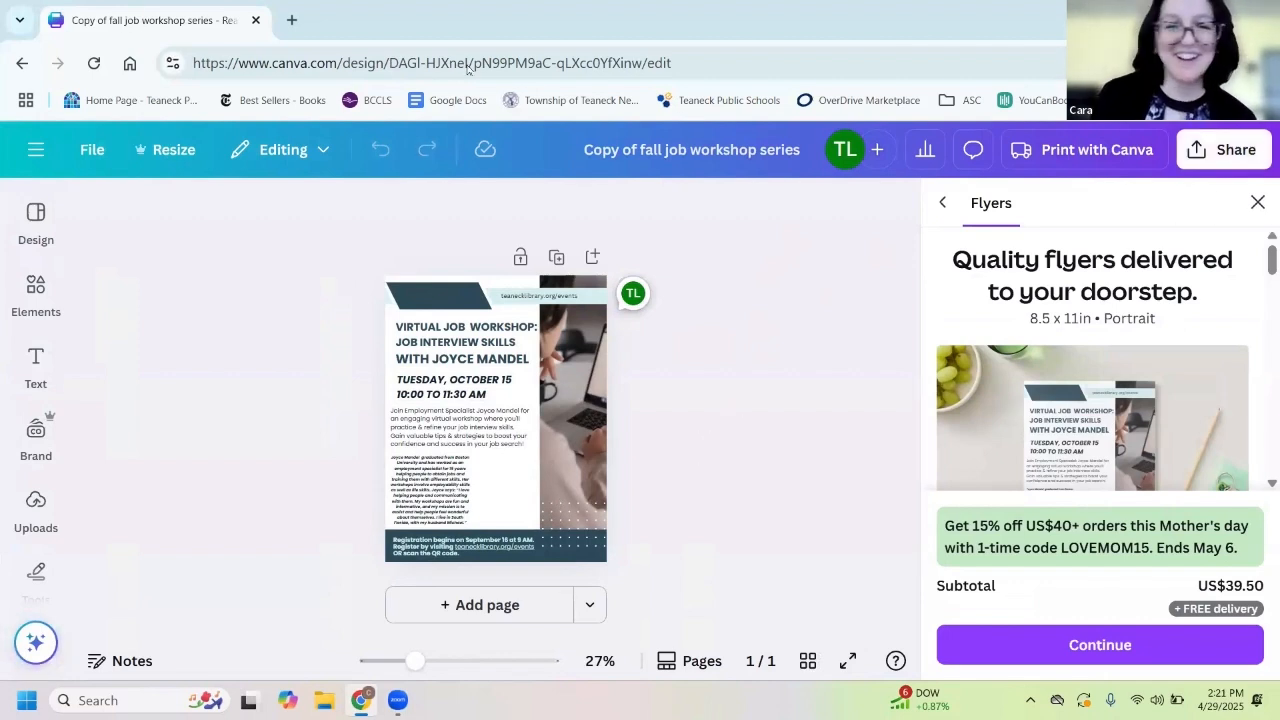
Dismiss the printed-flyer offer and zoom the flier view in to about 59%
{"action": "left_click", "coordinate": [1257, 202]}
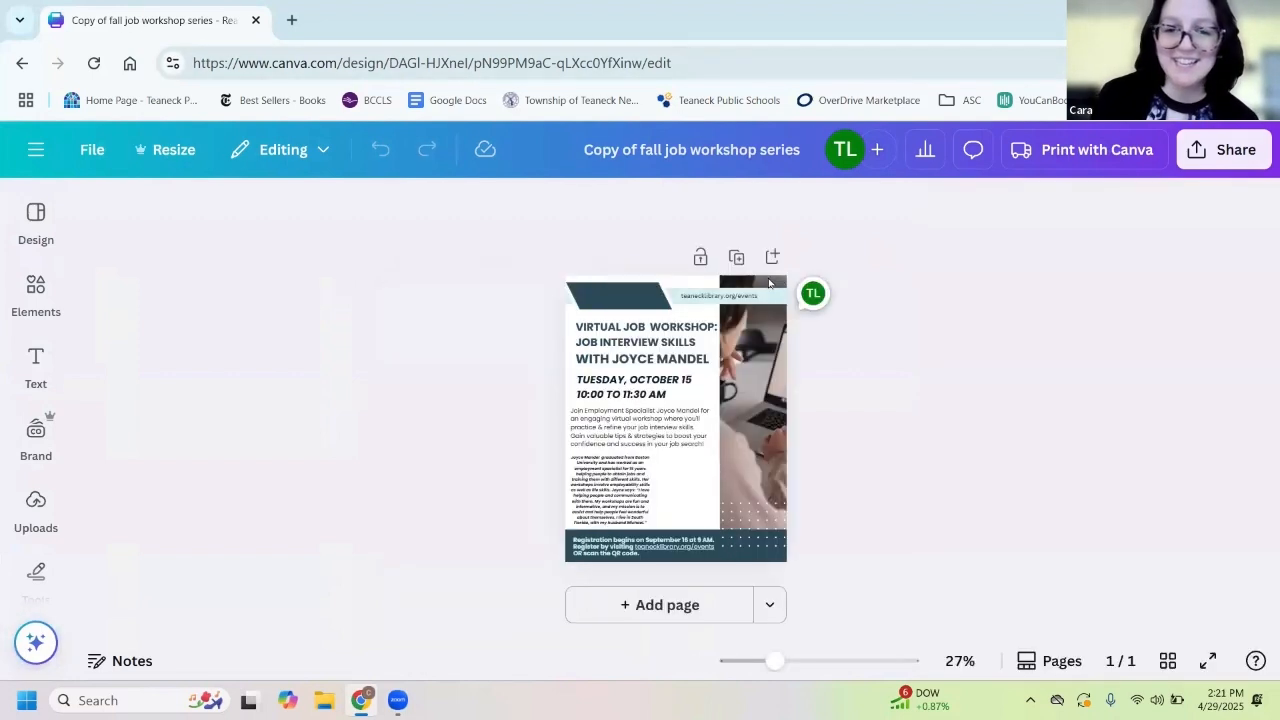
{"action": "left_click", "coordinate": [787, 661]}
{"action": "left_click", "coordinate": [798, 661]}
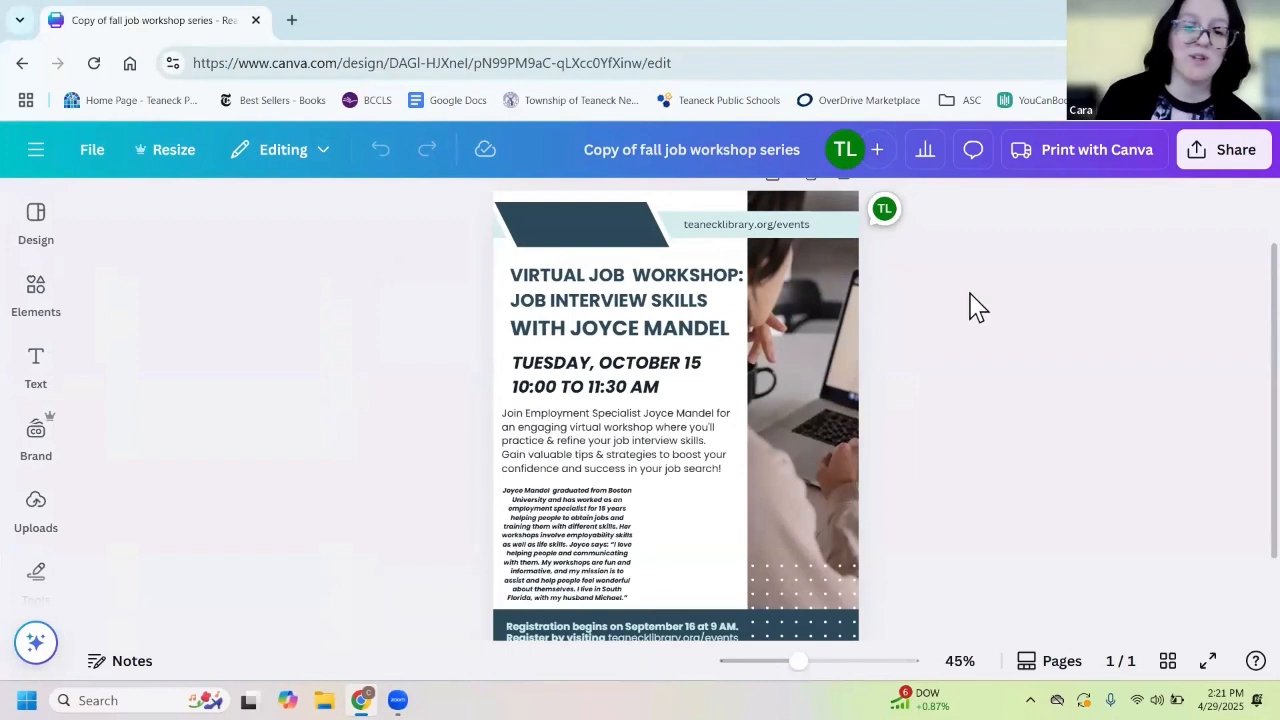
{"action": "scroll", "coordinate": [1050, 375], "scroll_direction": "down", "scroll_amount": 2}
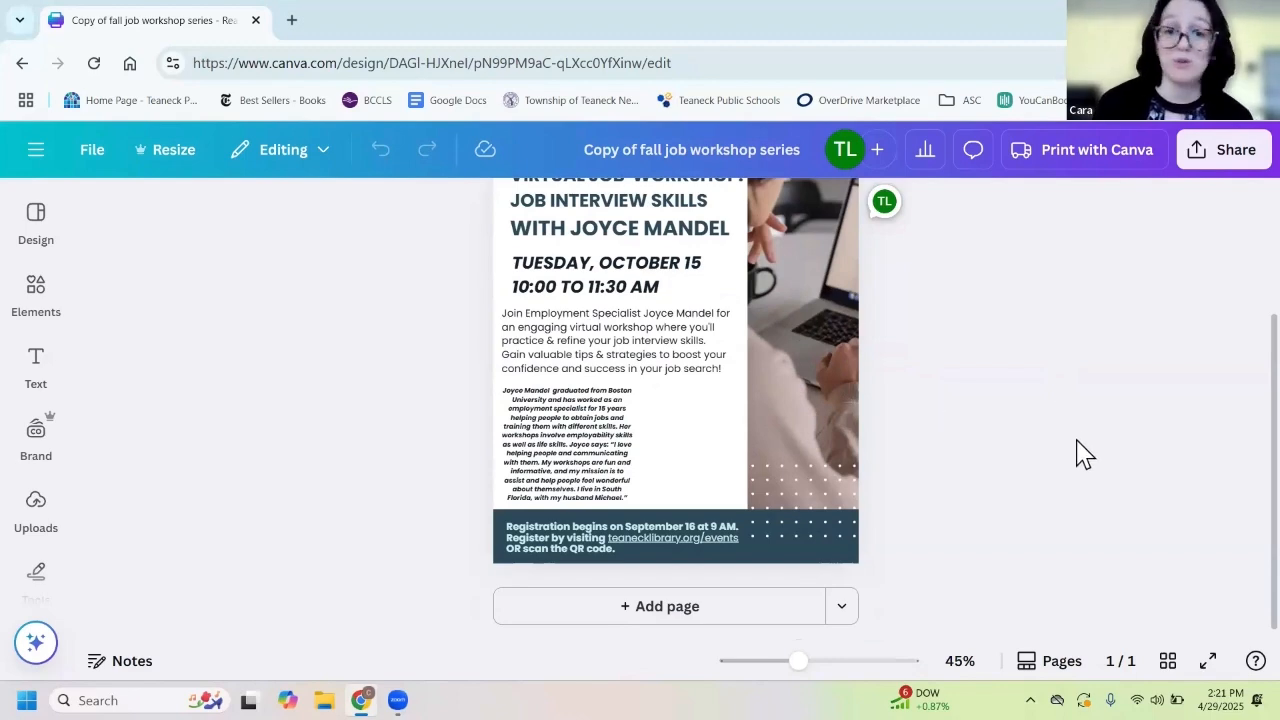
{"action": "scroll", "coordinate": [1070, 457], "scroll_direction": "up", "scroll_amount": 2}
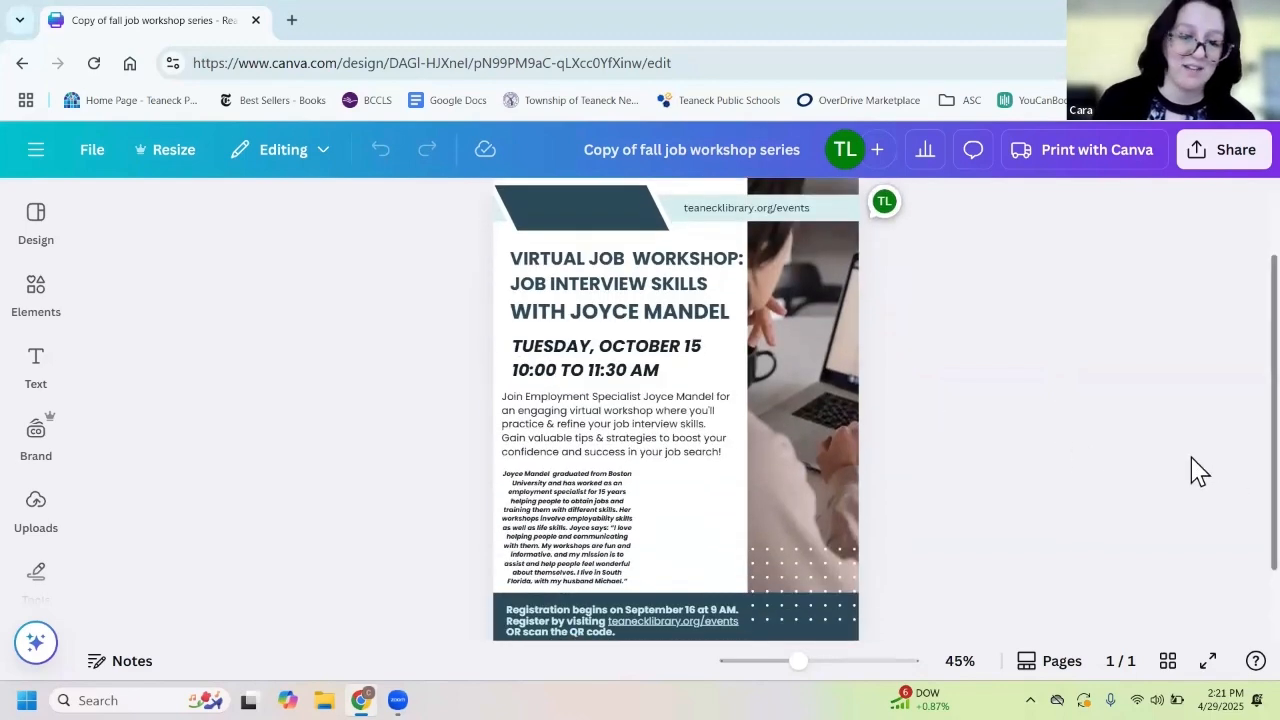
{"action": "scroll", "coordinate": [1190, 470], "scroll_direction": "down", "scroll_amount": 2}
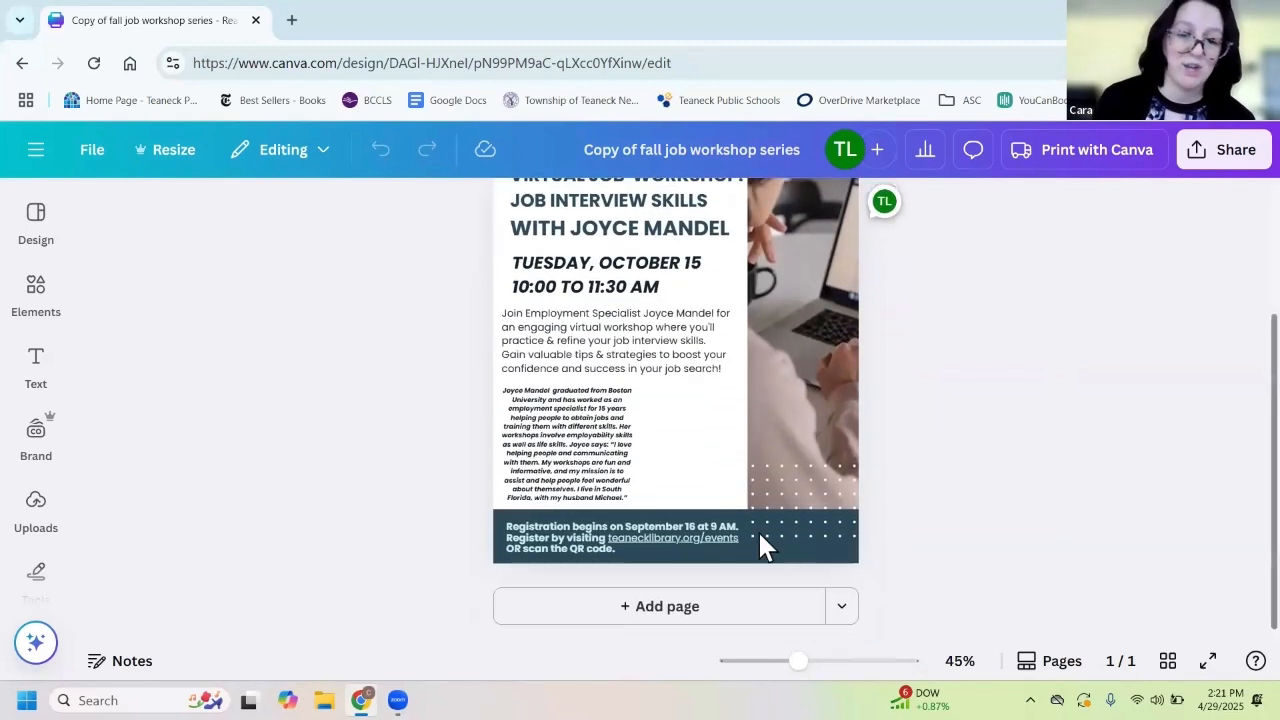
{"action": "left_click", "coordinate": [628, 553]}
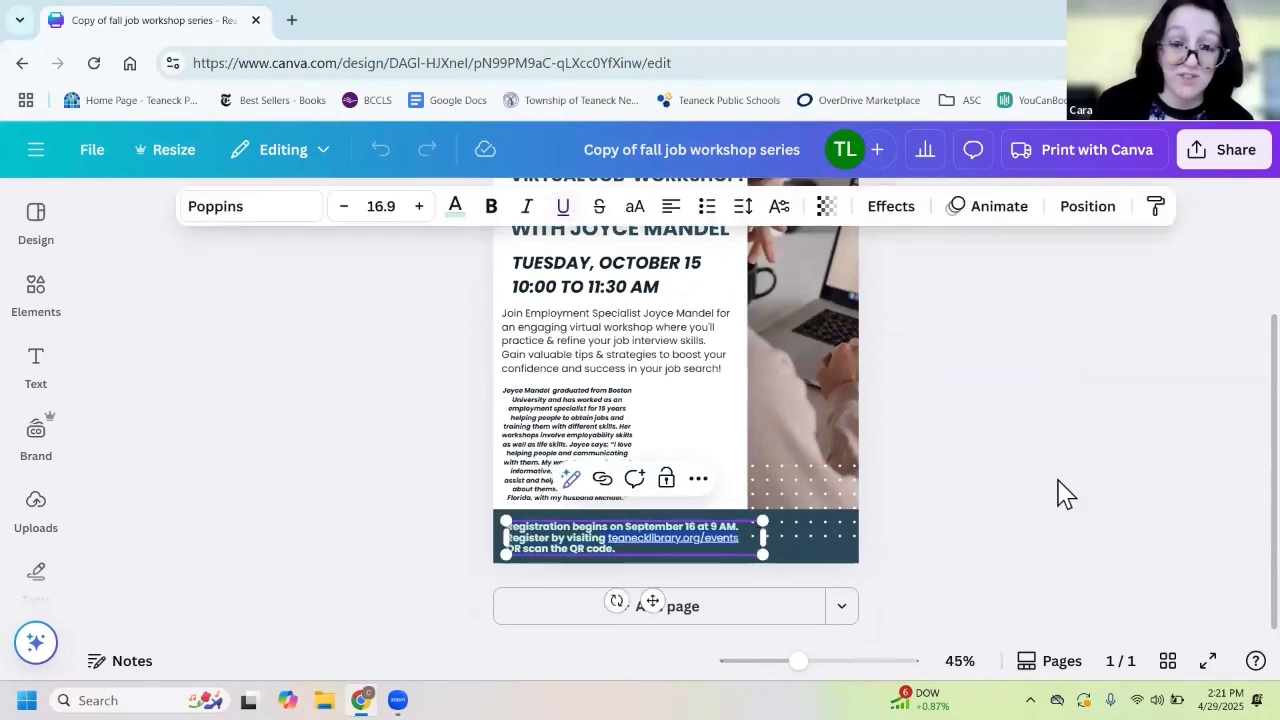
{"action": "left_click_drag", "start_coordinate": [798, 670], "coordinate": [810, 661]}
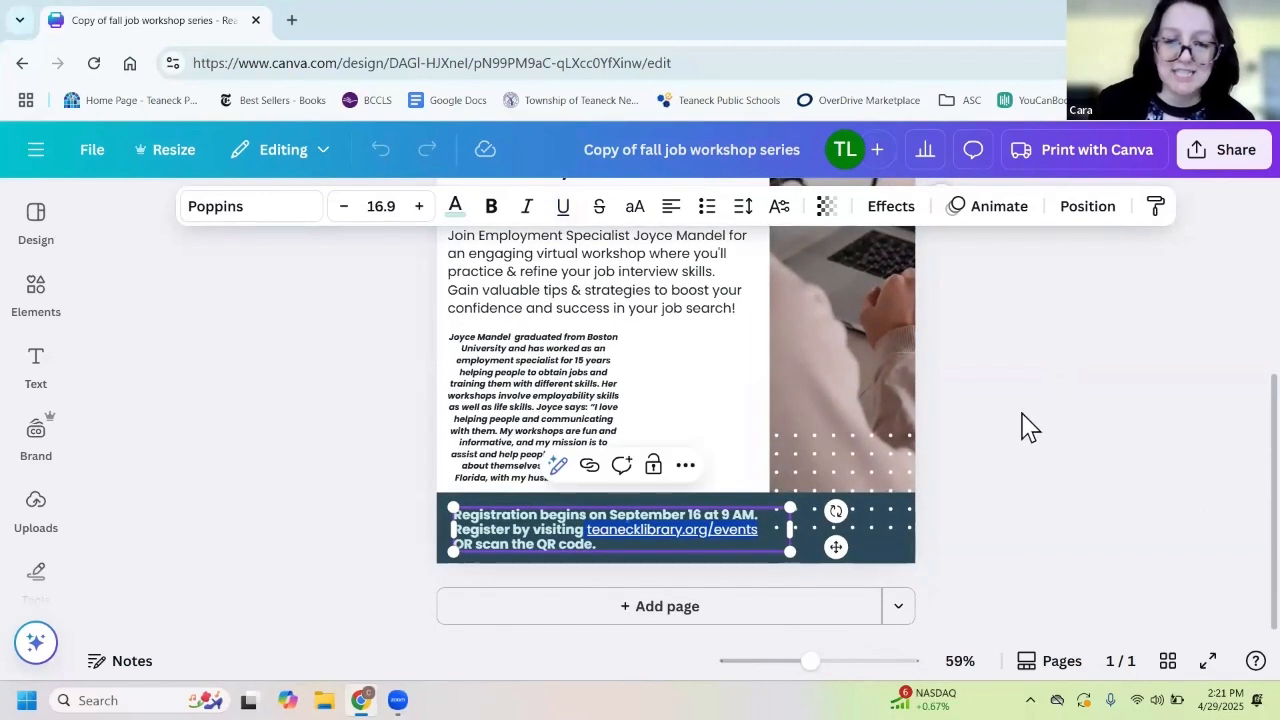
{"action": "left_click", "coordinate": [1023, 426]}
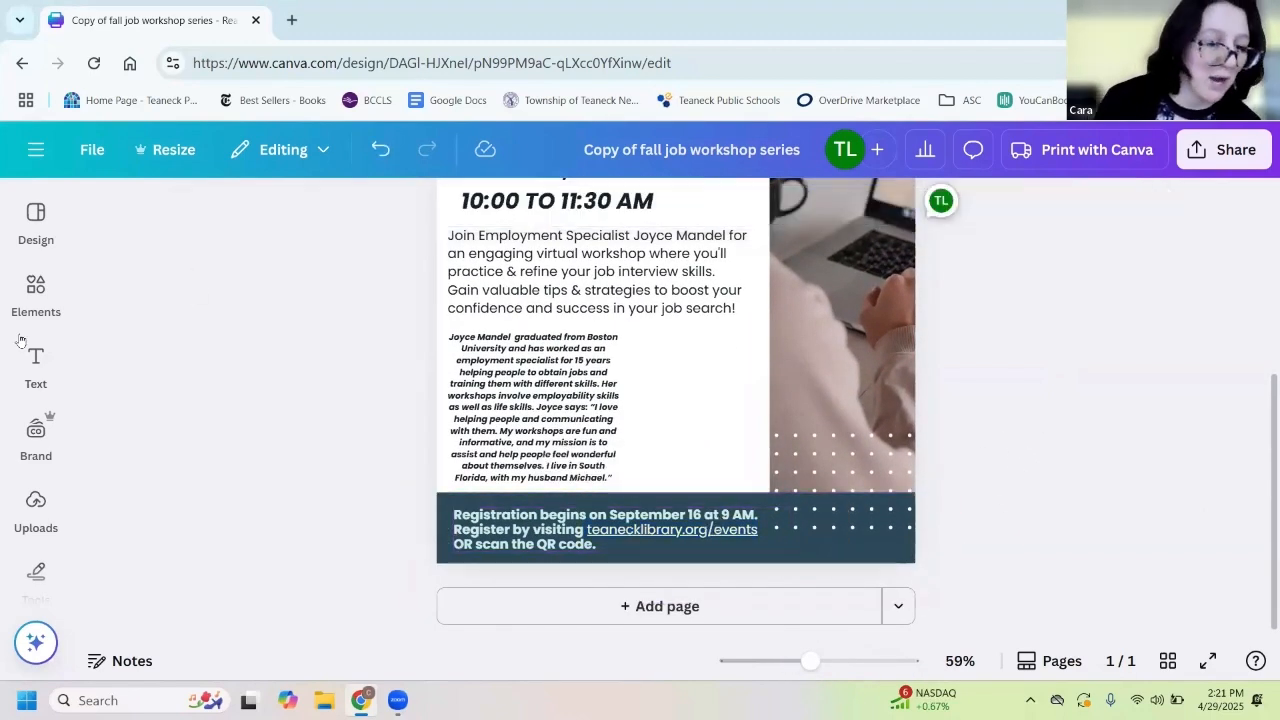
Show the Uploads panel with previously uploaded images beside the flier
{"action": "left_click", "coordinate": [36, 365]}
{"action": "left_click", "coordinate": [36, 438]}
{"action": "left_click", "coordinate": [36, 365]}
{"action": "left_click", "coordinate": [48, 318]}
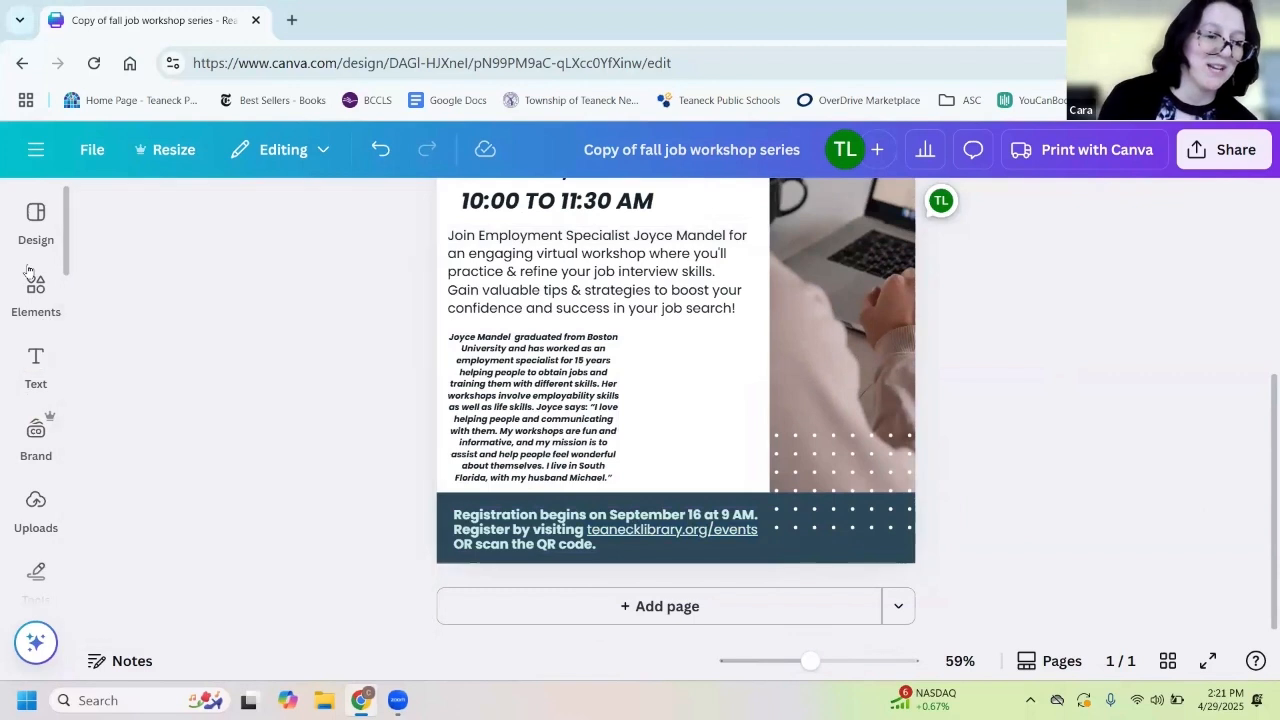
{"action": "scroll", "coordinate": [36, 300], "scroll_direction": "down", "scroll_amount": 3}
{"action": "left_click", "coordinate": [33, 245]}
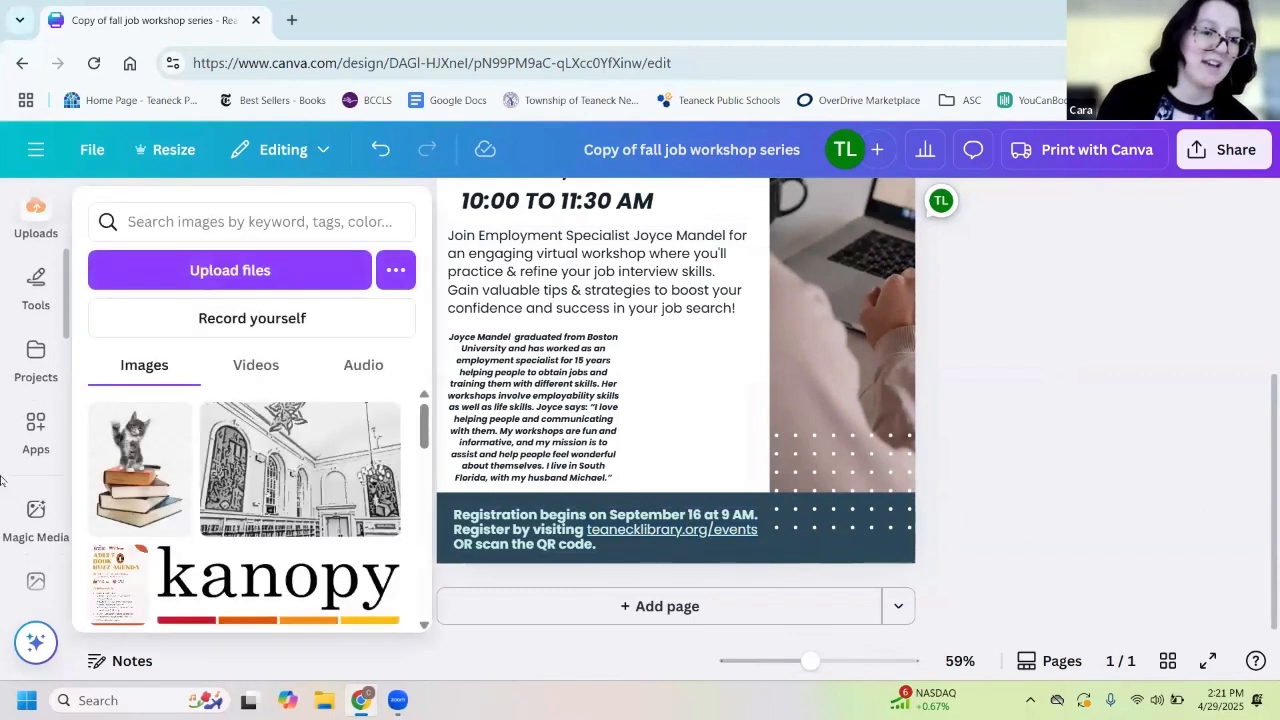
Bring up the Apps panel beside the flier
{"action": "left_click", "coordinate": [36, 428]}
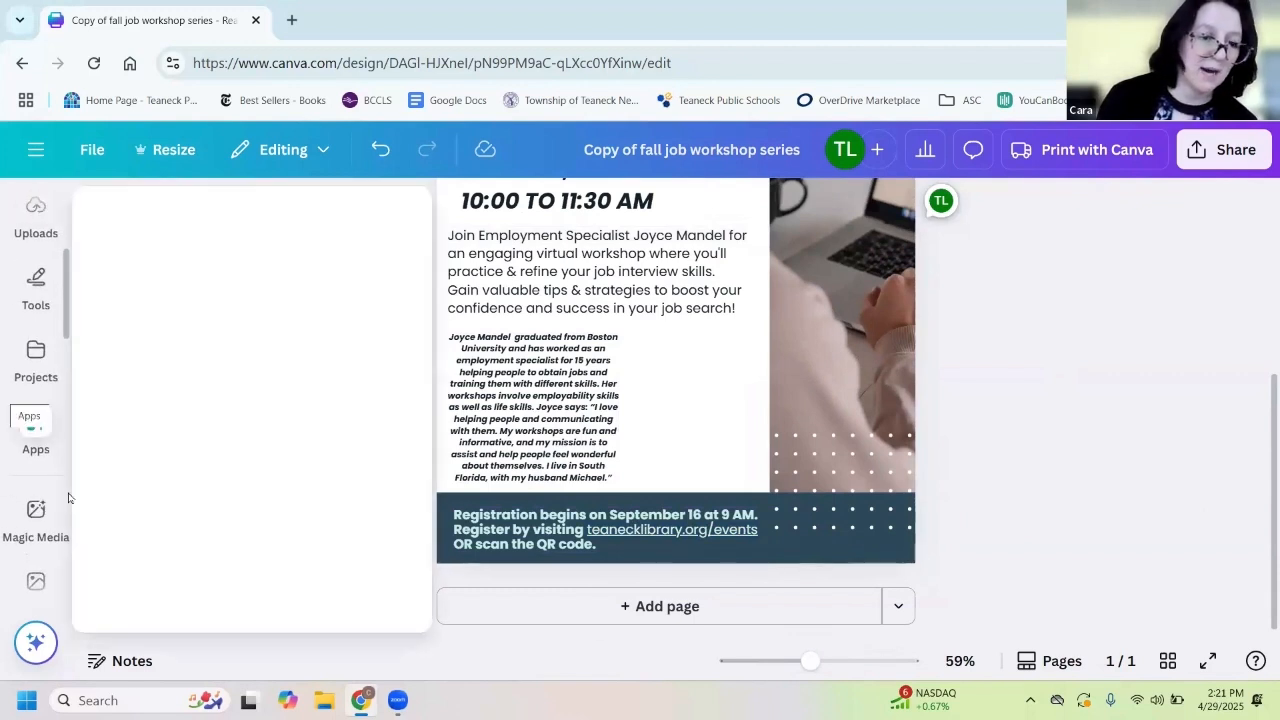
{"action": "scroll", "coordinate": [34, 400], "scroll_direction": "down", "scroll_amount": 2}
{"action": "left_click", "coordinate": [36, 400]}
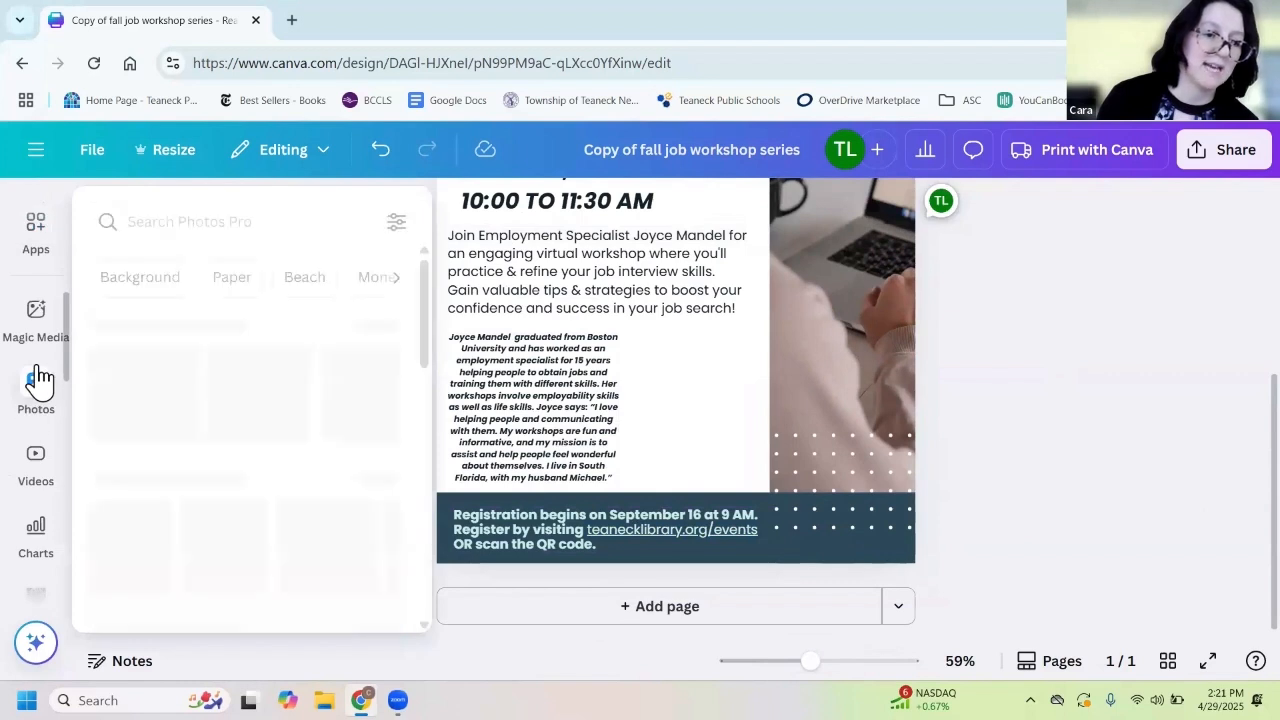
{"action": "scroll", "coordinate": [40, 400], "scroll_direction": "up", "scroll_amount": 3}
{"action": "left_click", "coordinate": [40, 405]}
{"action": "left_click", "coordinate": [36, 452]}
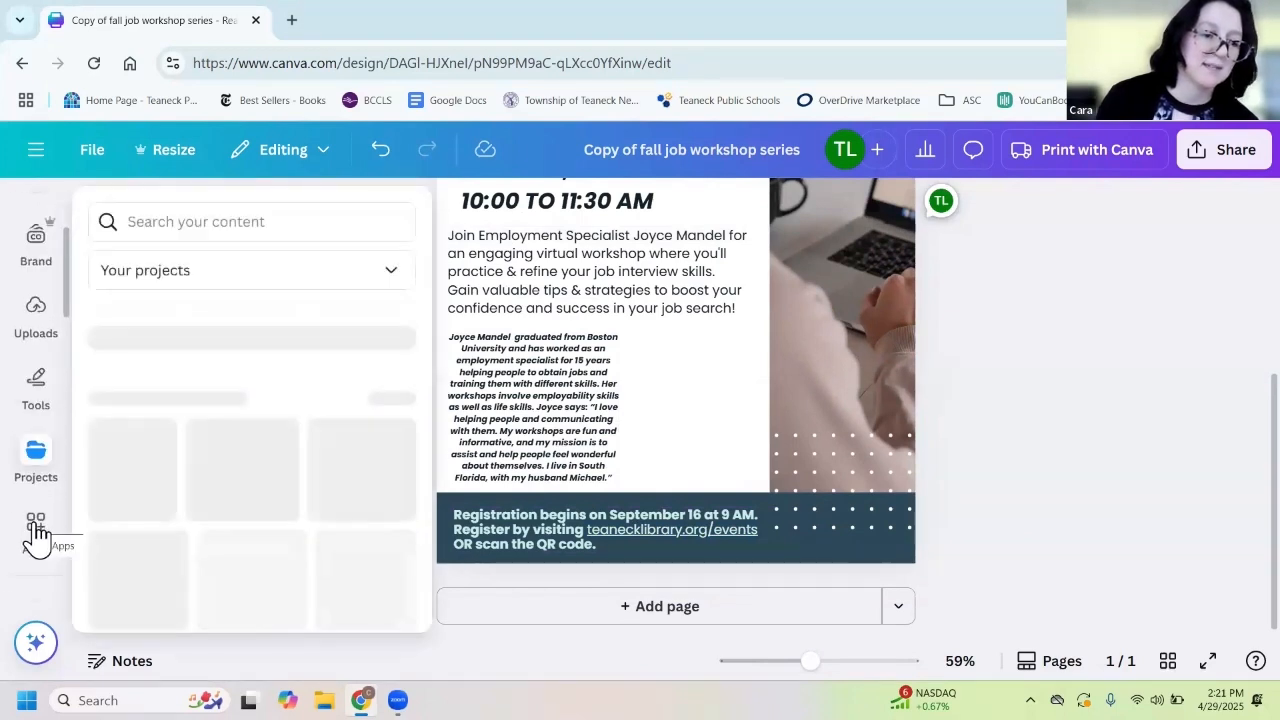
{"action": "left_click", "coordinate": [35, 532]}
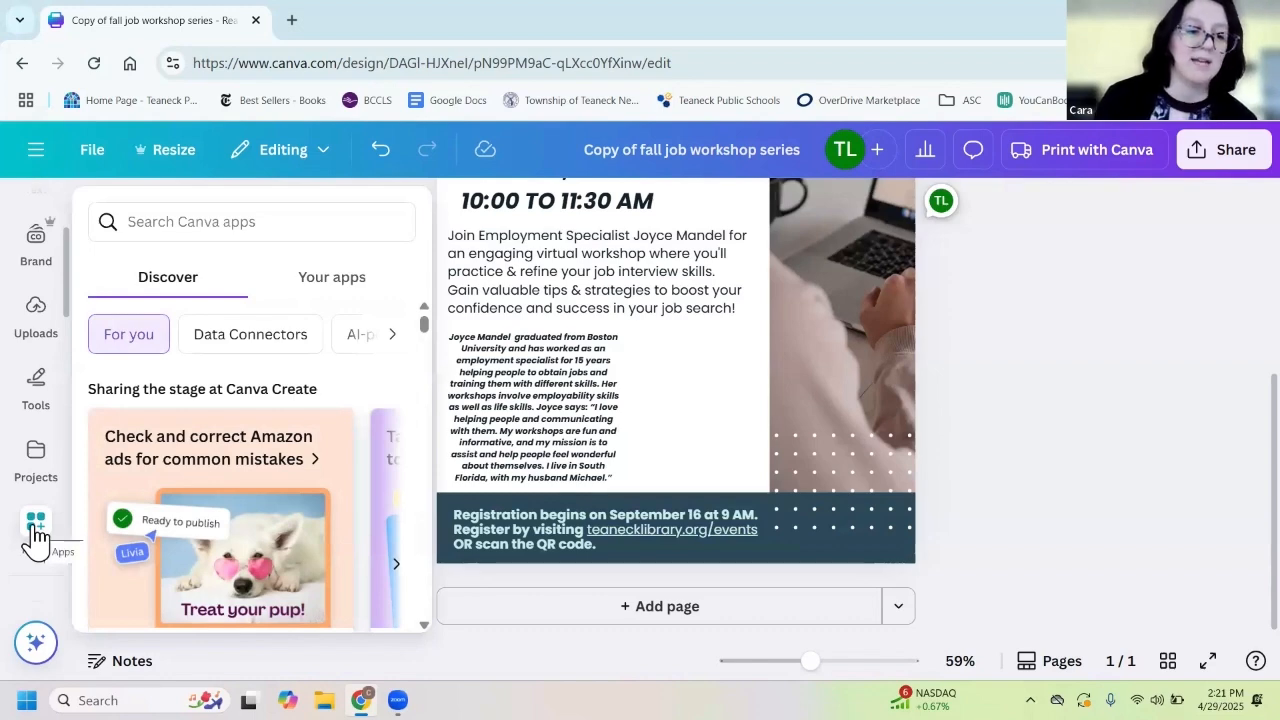
{"action": "left_click", "coordinate": [36, 535]}
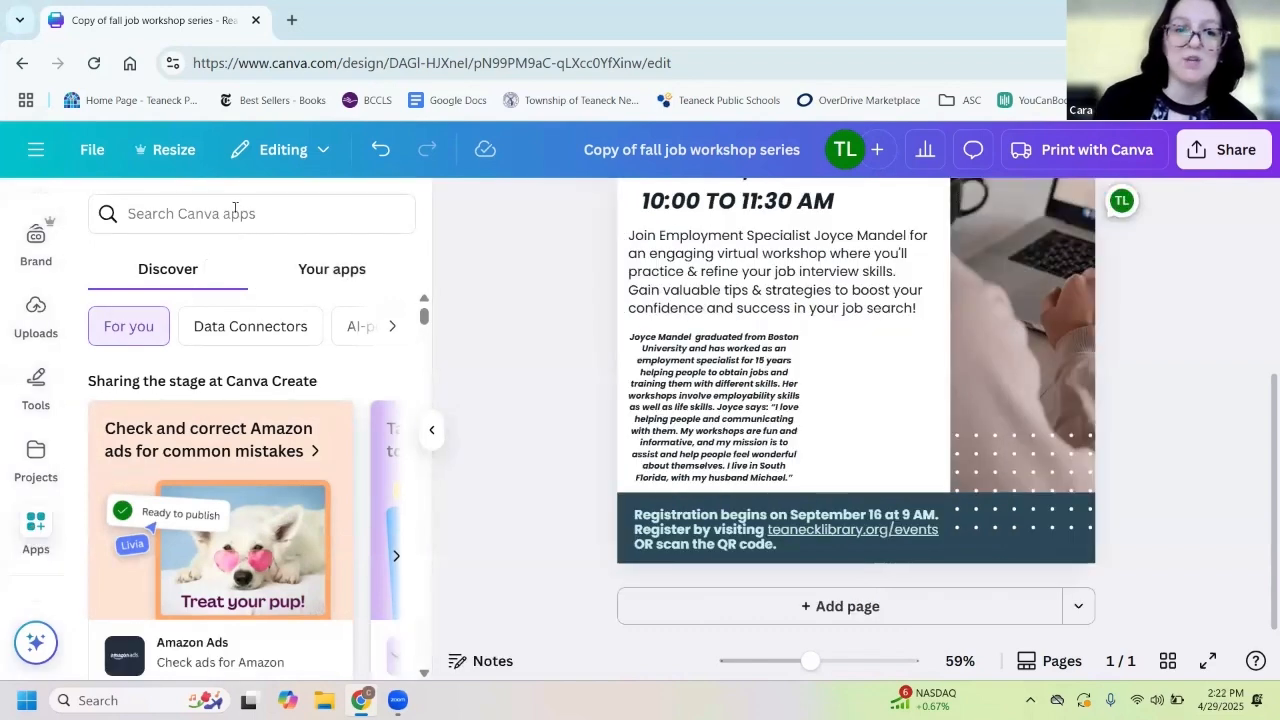
Search apps for 'qr code' and launch the QR code app
{"action": "left_click", "coordinate": [211, 213]}
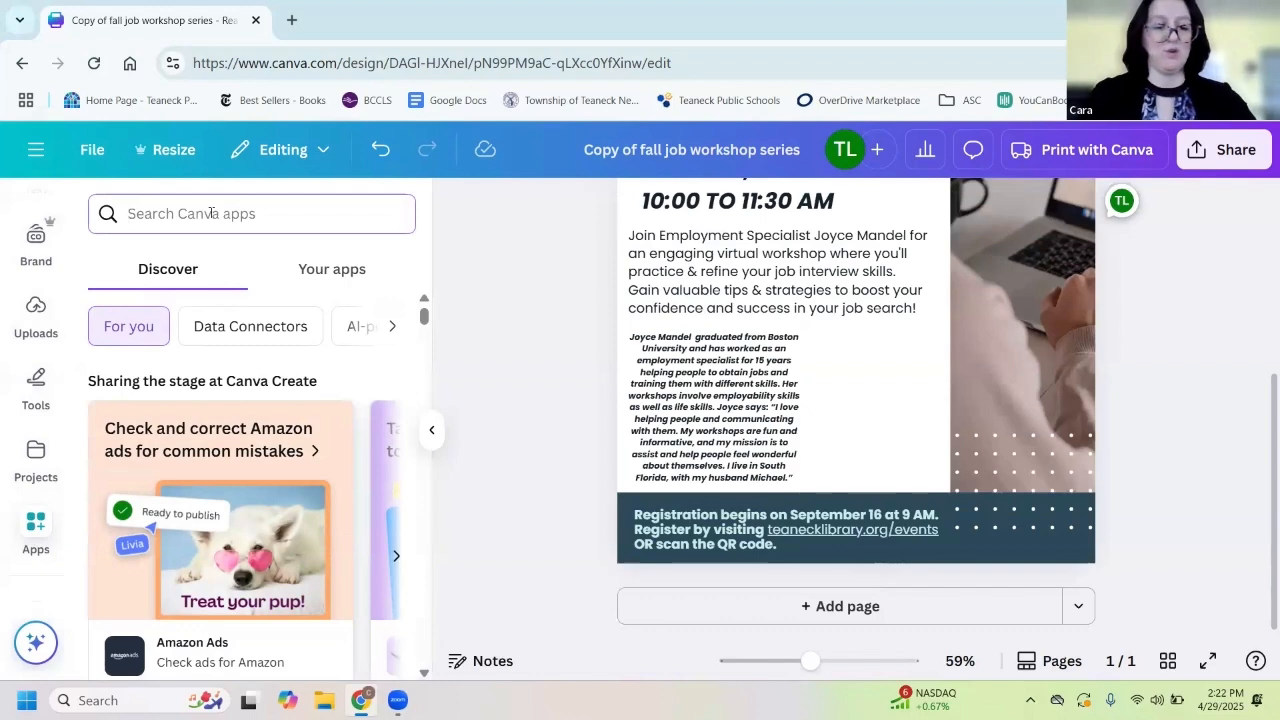
{"action": "type", "text": "qr code"}
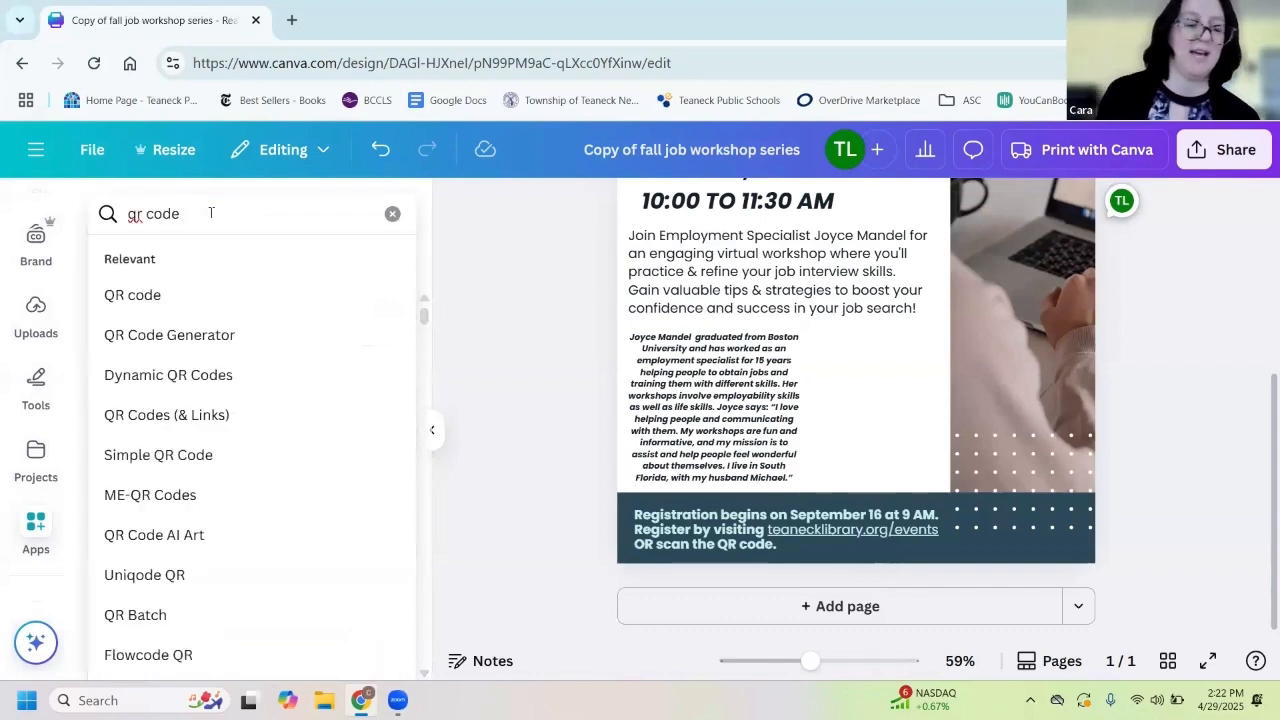
{"action": "left_click", "coordinate": [155, 296]}
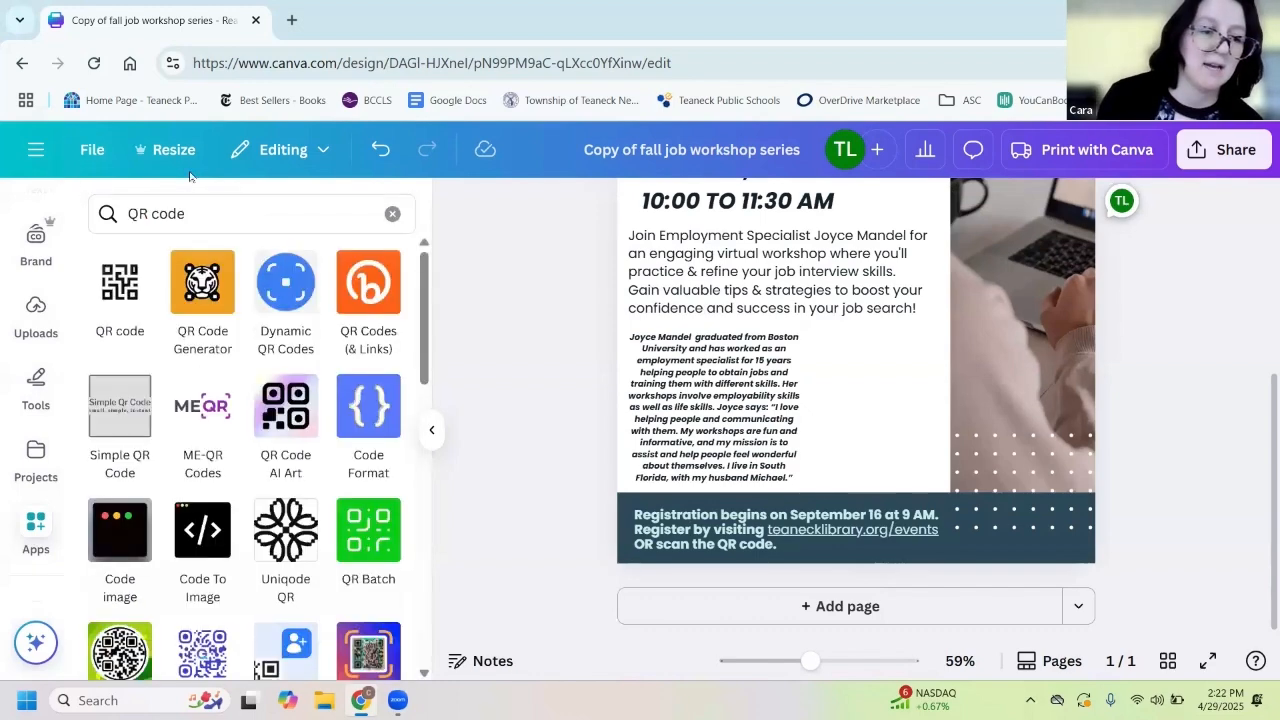
{"action": "left_click", "coordinate": [118, 298]}
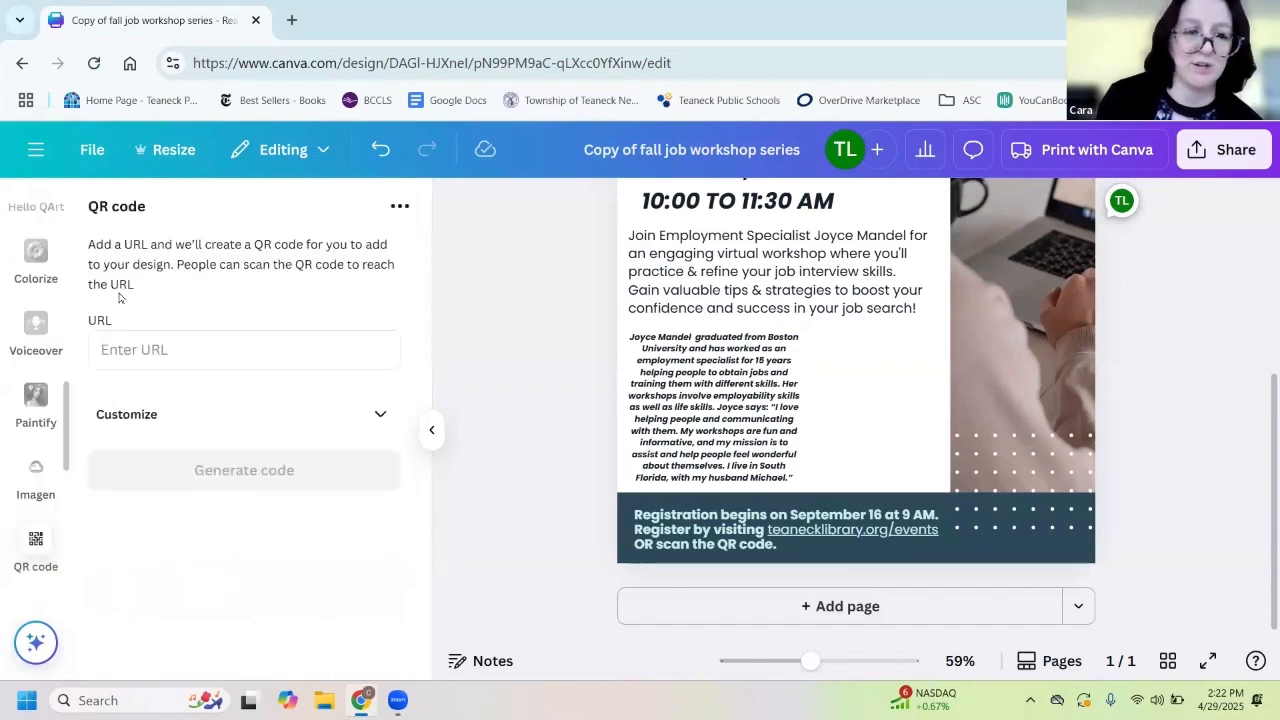
Generate a QR code for teanecklibrary.org/events and add it to the flier
{"action": "left_click", "coordinate": [172, 345]}
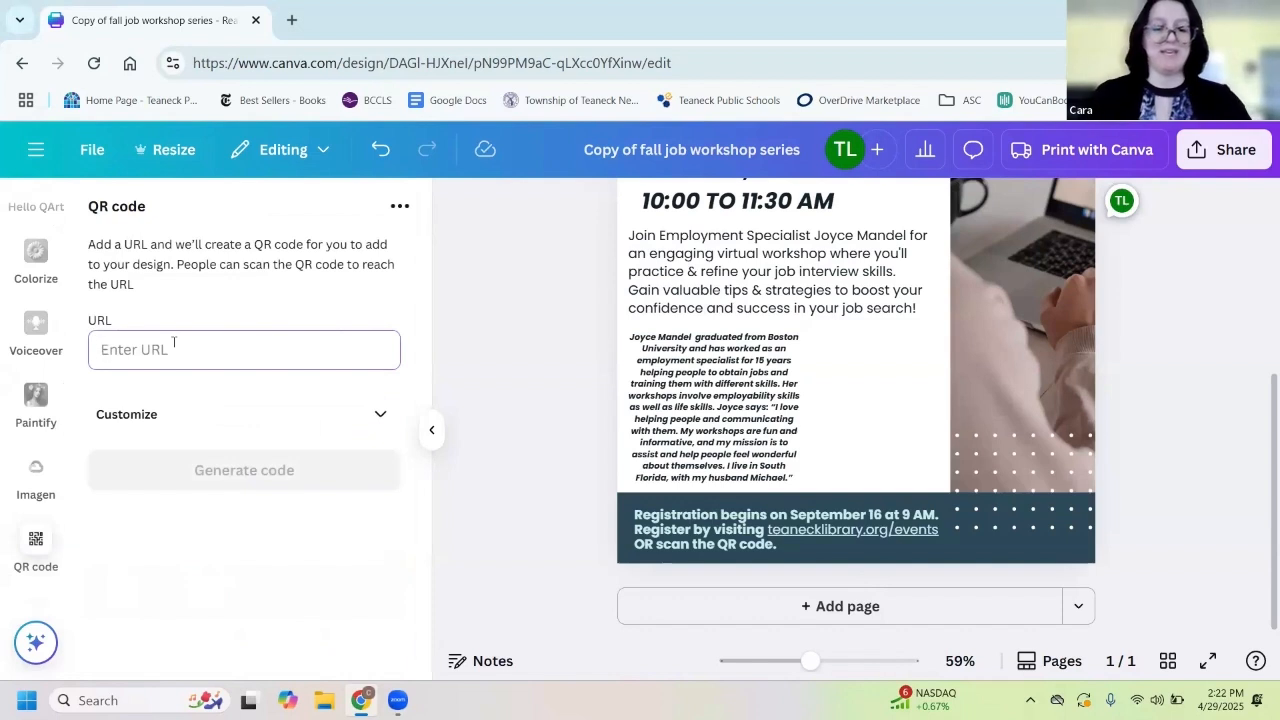
{"action": "type", "text": "teanecklibrary."}
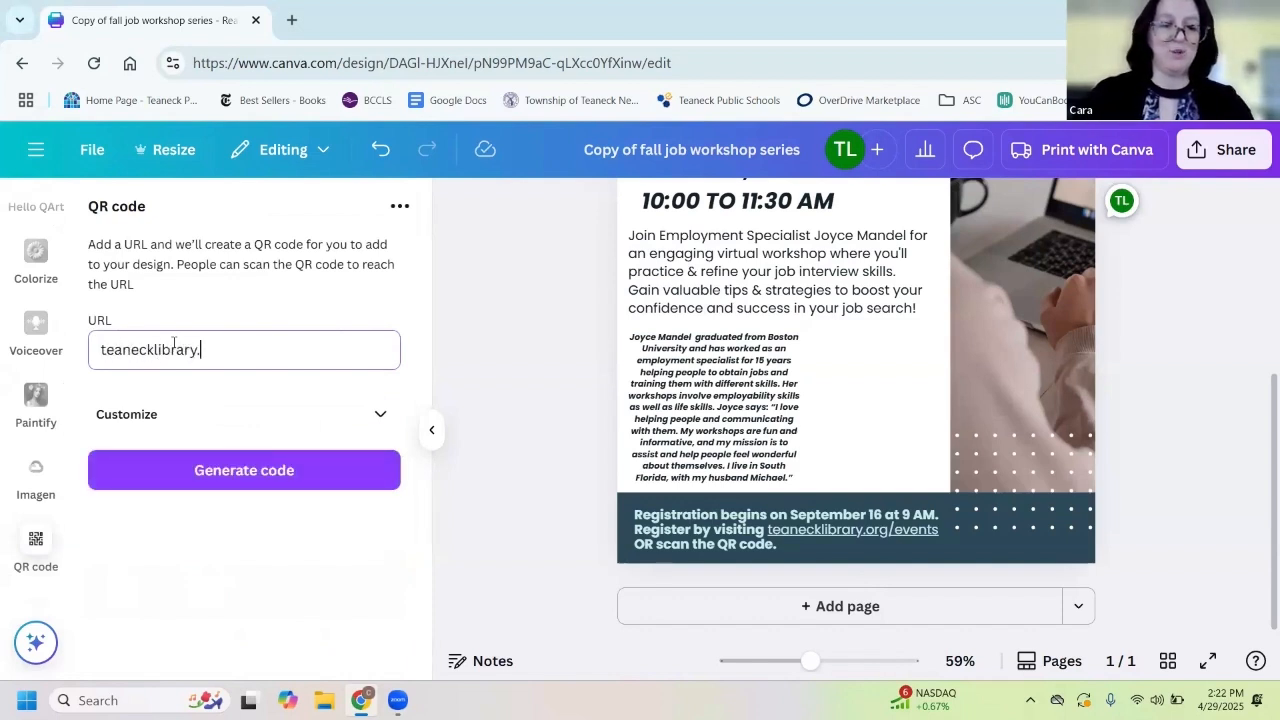
{"action": "type", "text": "orge"}
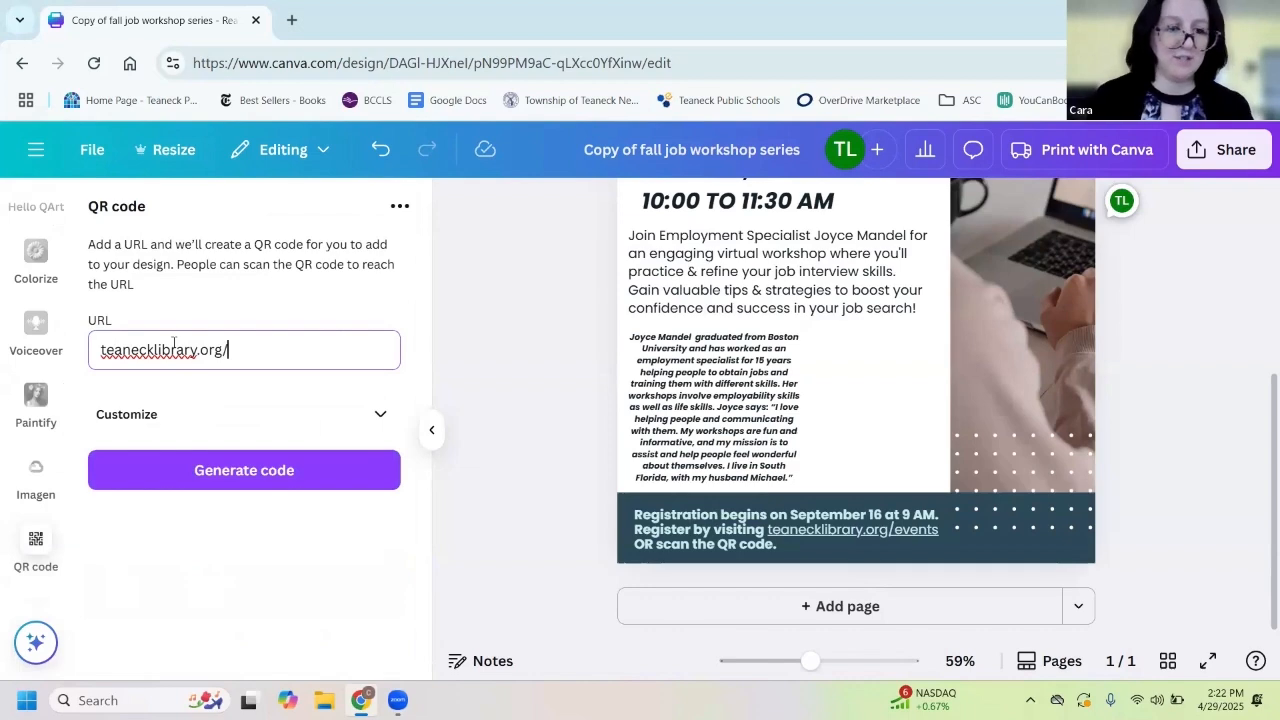
{"action": "type", "text": "events"}
{"action": "left_click", "coordinate": [212, 471]}
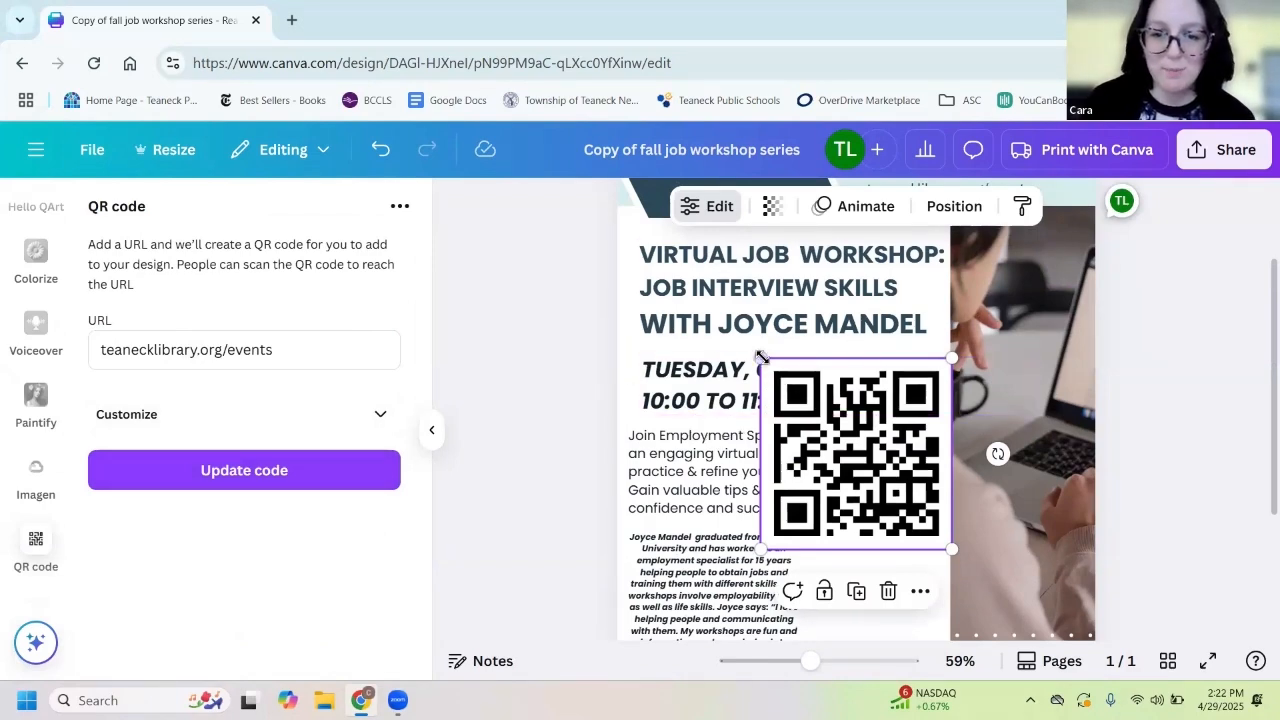
Shrink the QR code and place it on the registration footer, lower right
{"action": "left_click_drag", "start_coordinate": [761, 358], "coordinate": [836, 433]}
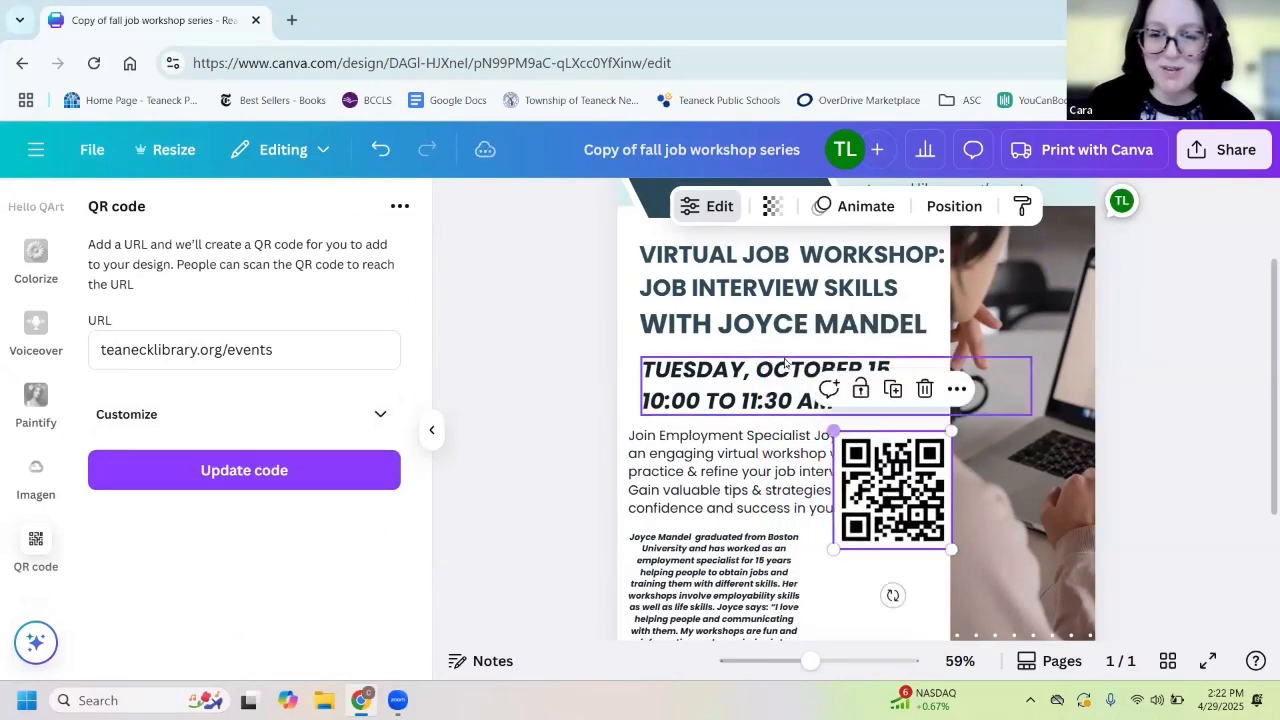
{"action": "scroll", "coordinate": [868, 290], "scroll_direction": "down", "scroll_amount": 2}
{"action": "left_click_drag", "start_coordinate": [868, 290], "coordinate": [972, 492]}
{"action": "left_click_drag", "start_coordinate": [940, 437], "coordinate": [966, 462]}
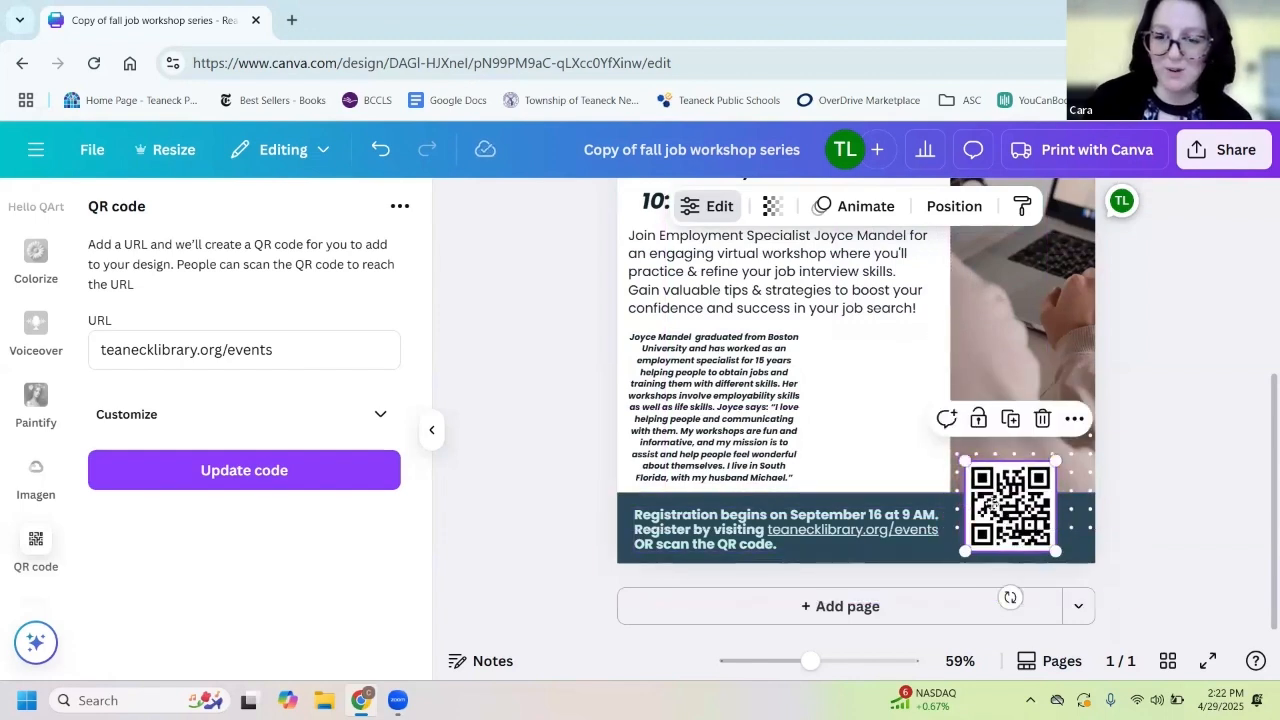
{"action": "left_click_drag", "start_coordinate": [993, 506], "coordinate": [984, 508]}
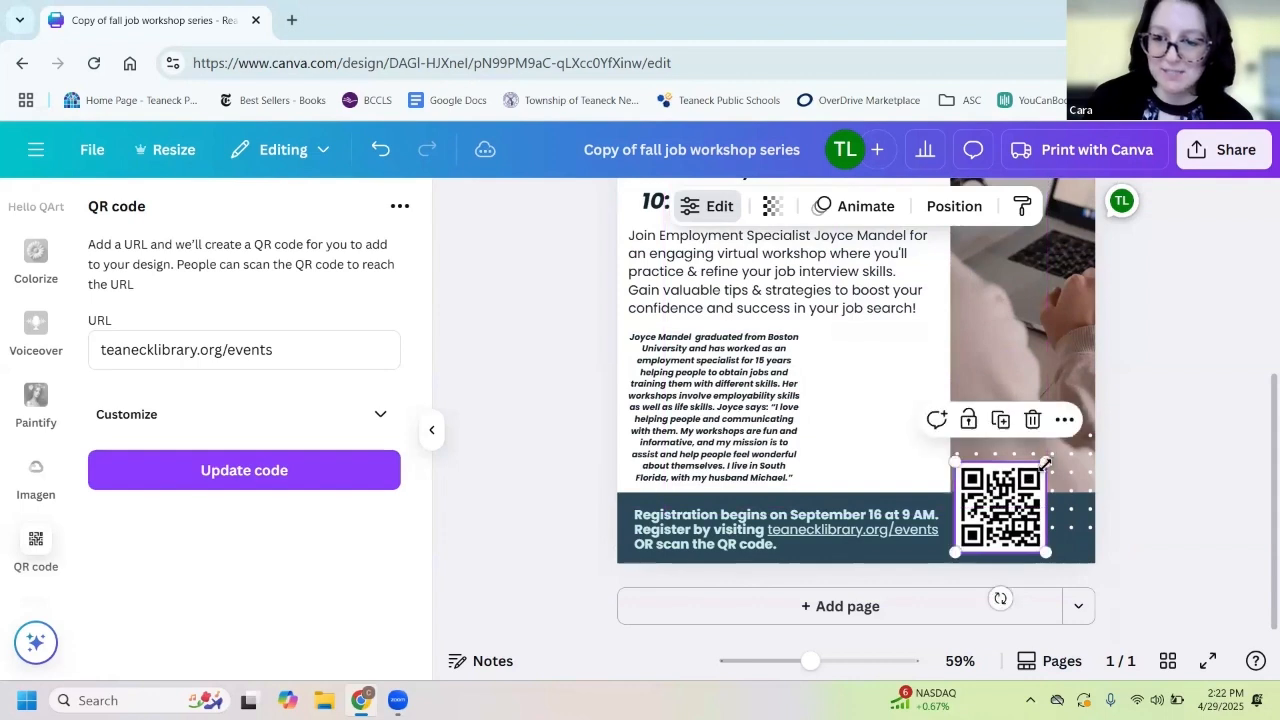
{"action": "mouse_move", "coordinate": [1045, 463]}
{"action": "left_mouse_down"}
{"action": "mouse_move", "coordinate": [999, 508]}
{"action": "mouse_move", "coordinate": [1034, 462]}
{"action": "left_mouse_up"}
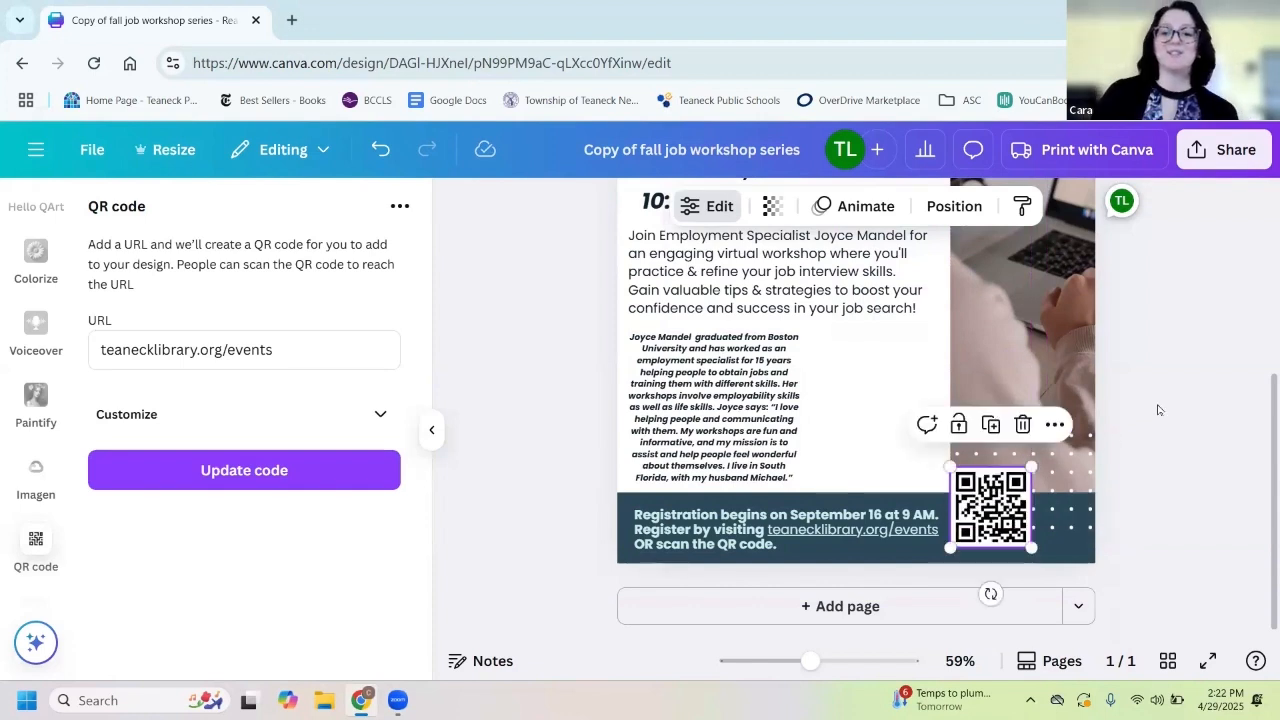
{"action": "left_click", "coordinate": [1158, 410]}
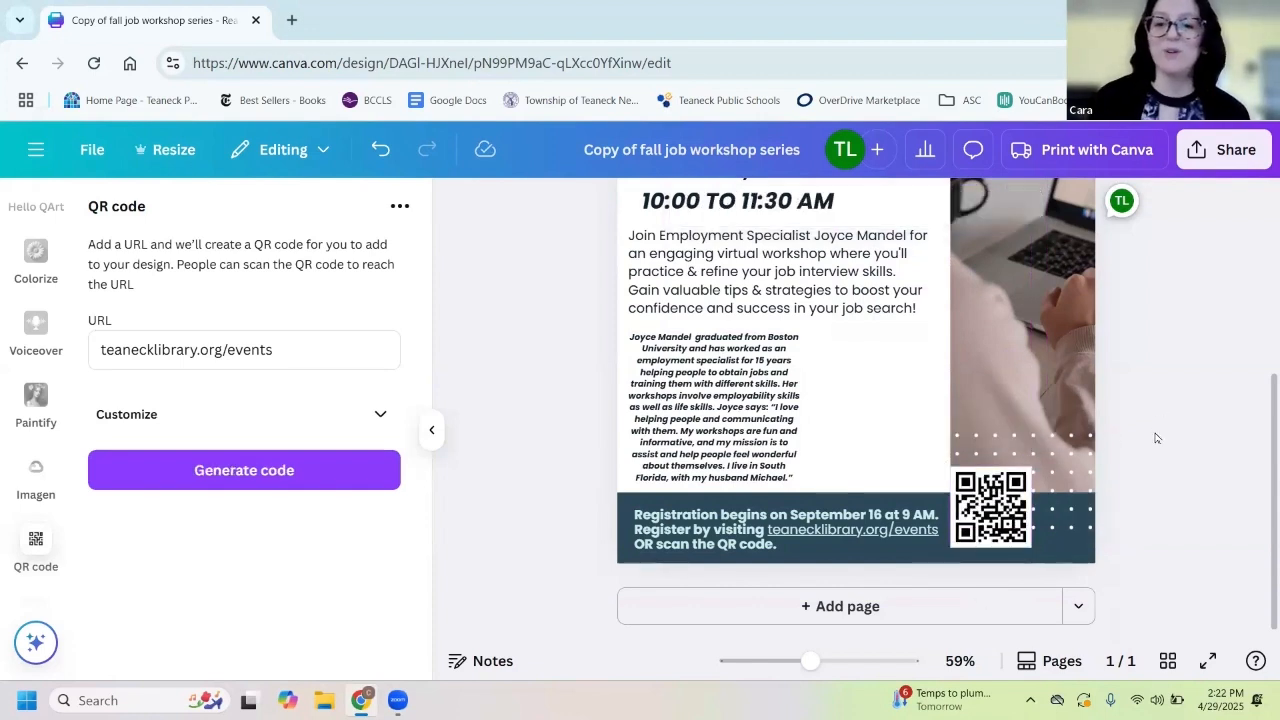
{"action": "left_click", "coordinate": [1022, 482]}
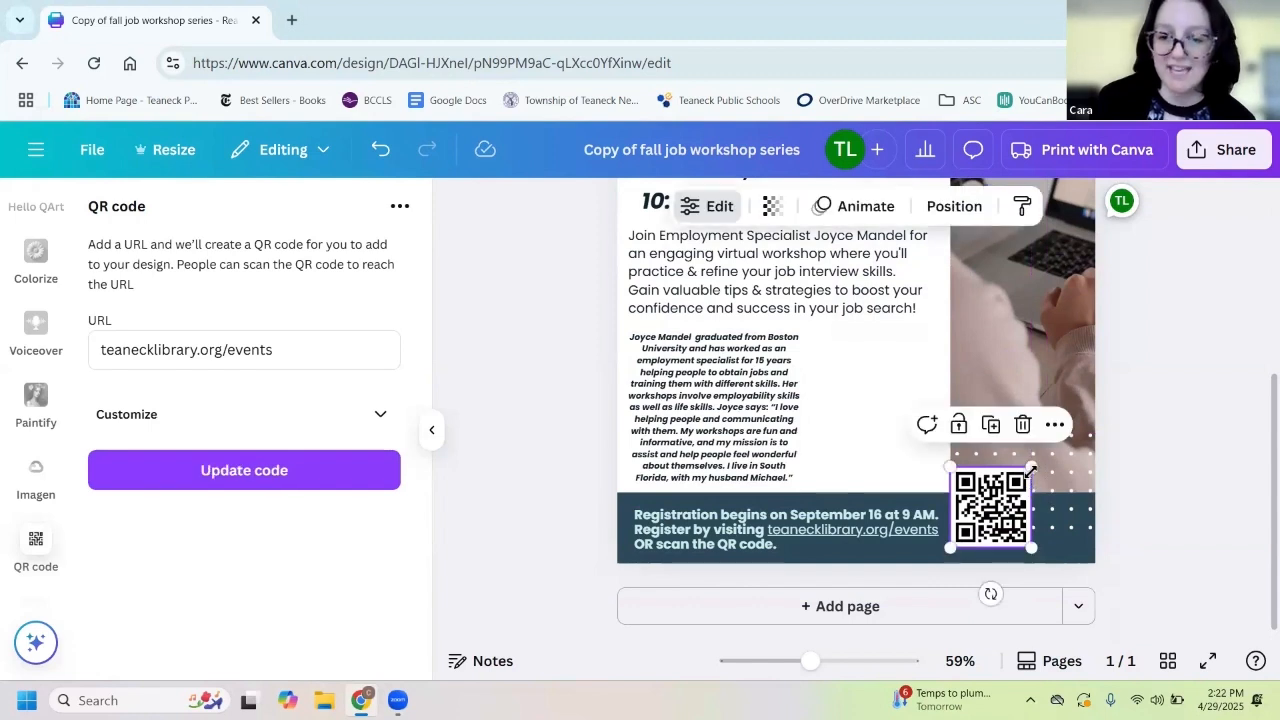
{"action": "left_click_drag", "start_coordinate": [1030, 466], "coordinate": [1027, 470]}
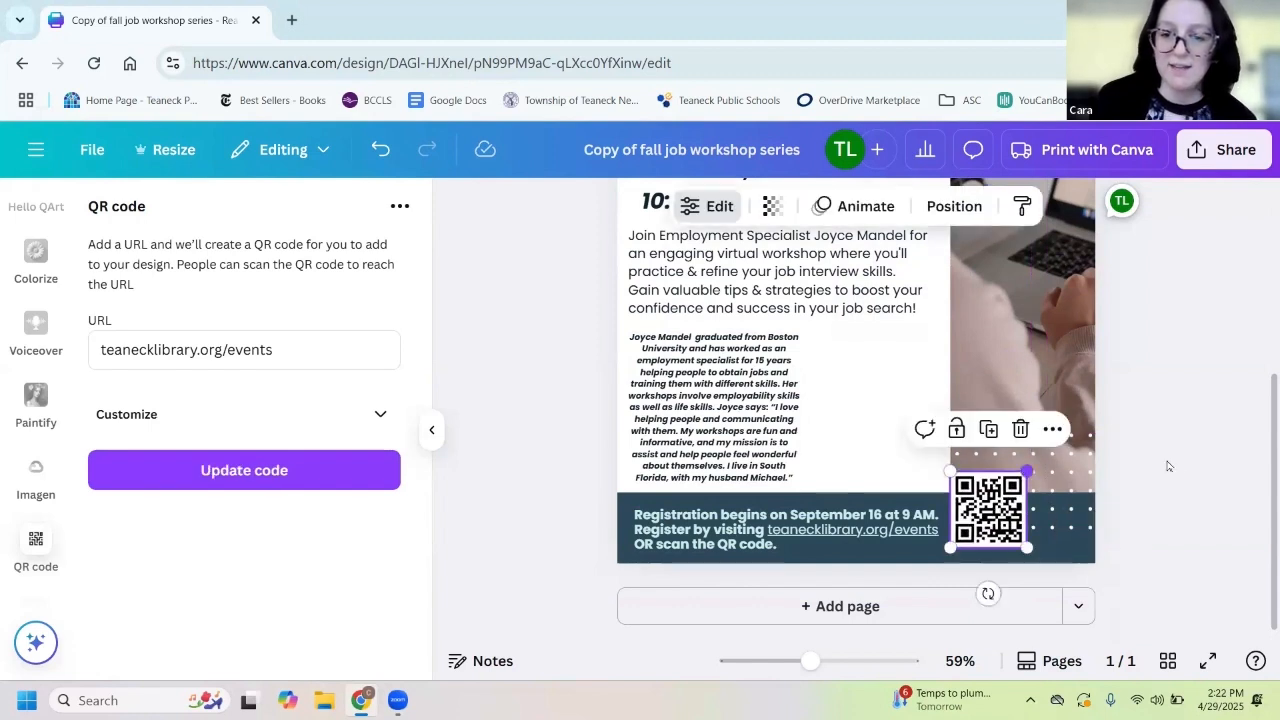
{"action": "left_click", "coordinate": [1179, 466]}
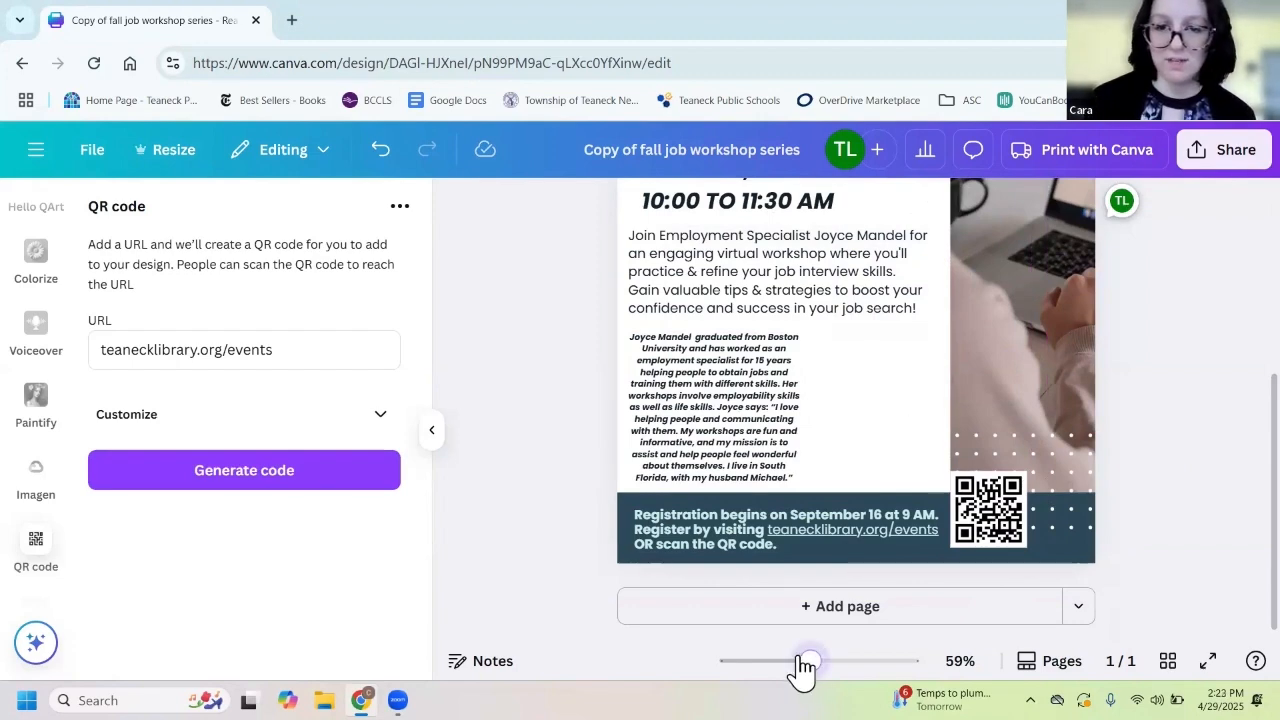
Zoom out to 44% and show the Elements library
{"action": "left_click_drag", "start_coordinate": [805, 663], "coordinate": [797, 661]}
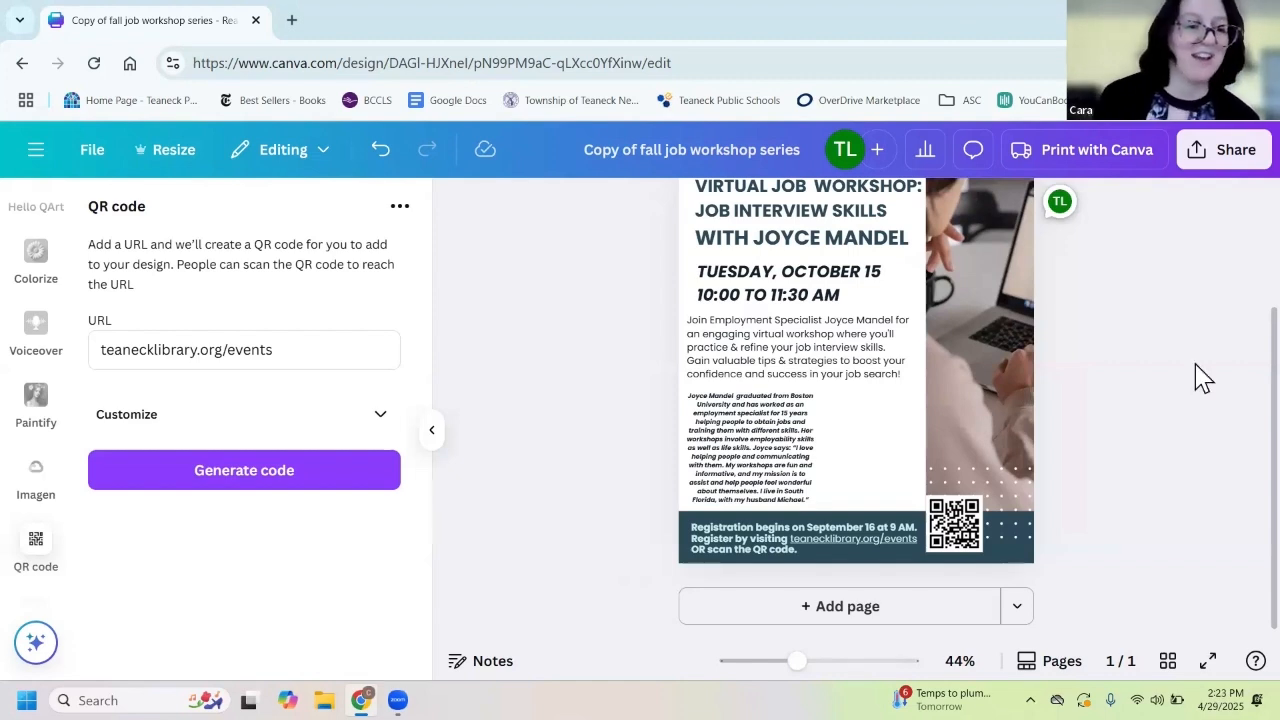
{"action": "scroll", "coordinate": [38, 392], "scroll_direction": "up", "scroll_amount": 10}
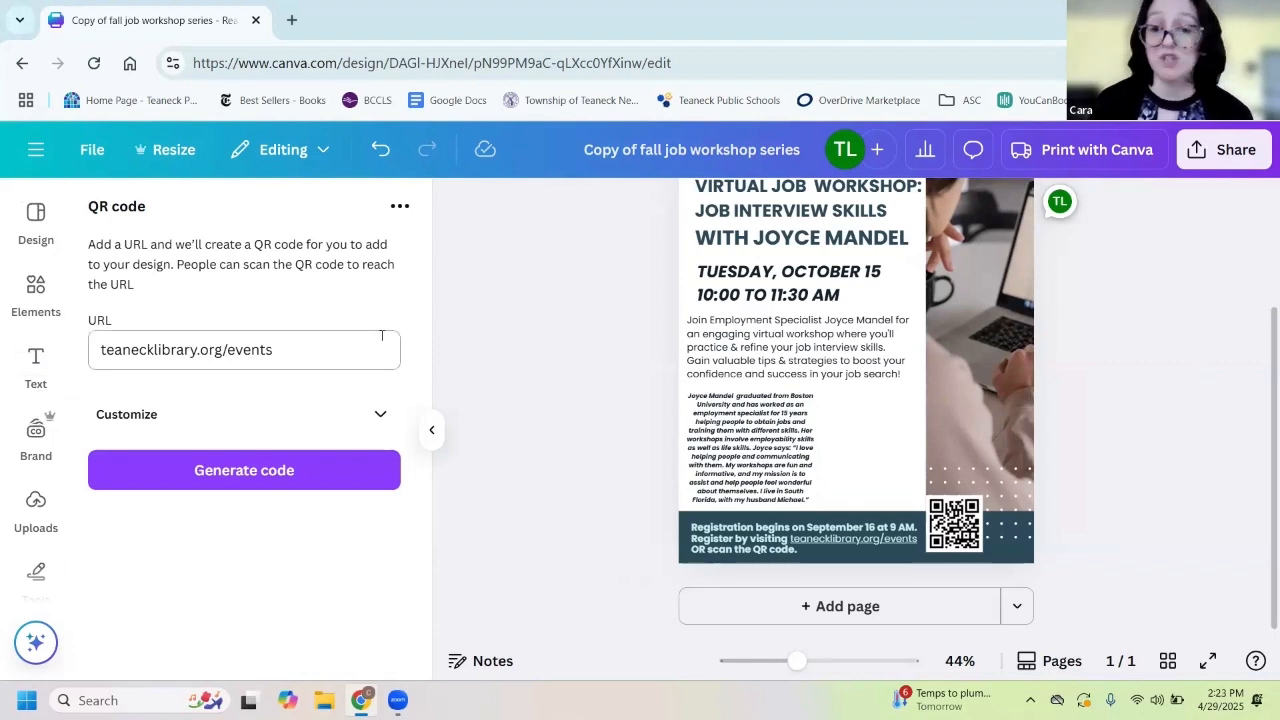
{"action": "left_click", "coordinate": [38, 300]}
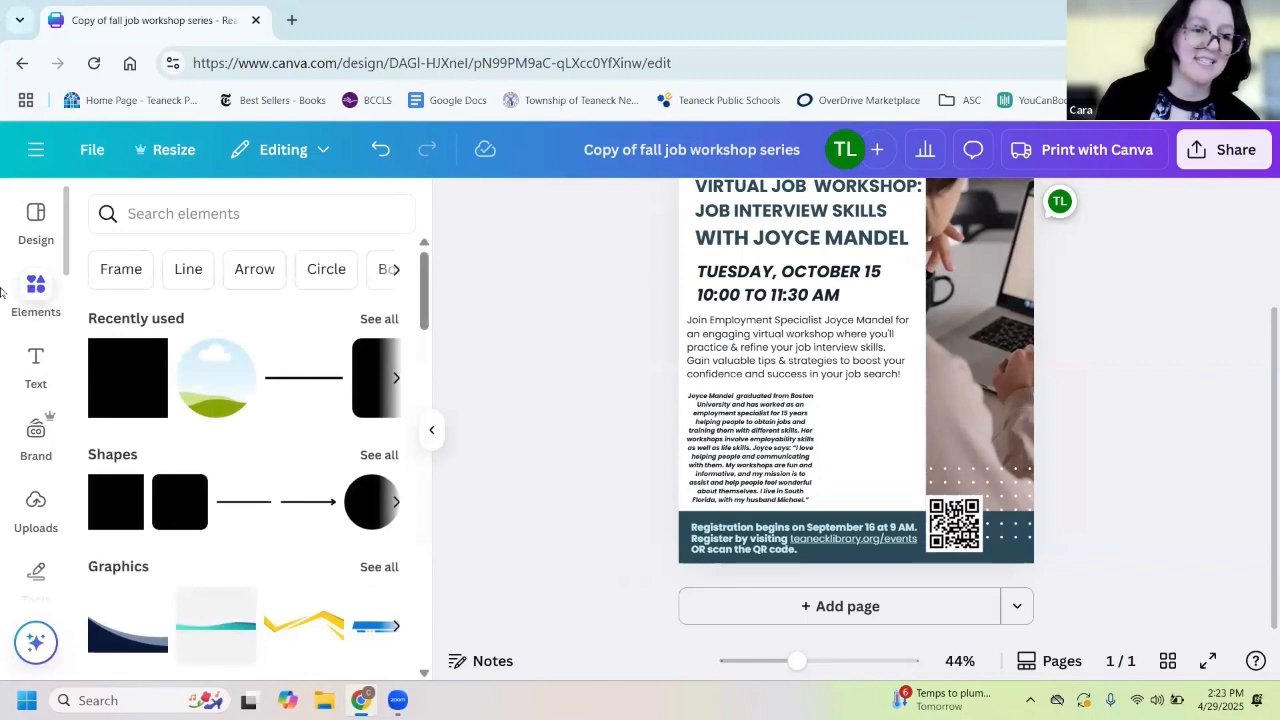
Search elements for 'Frame' and display all frame shapes
{"action": "left_click", "coordinate": [118, 270]}
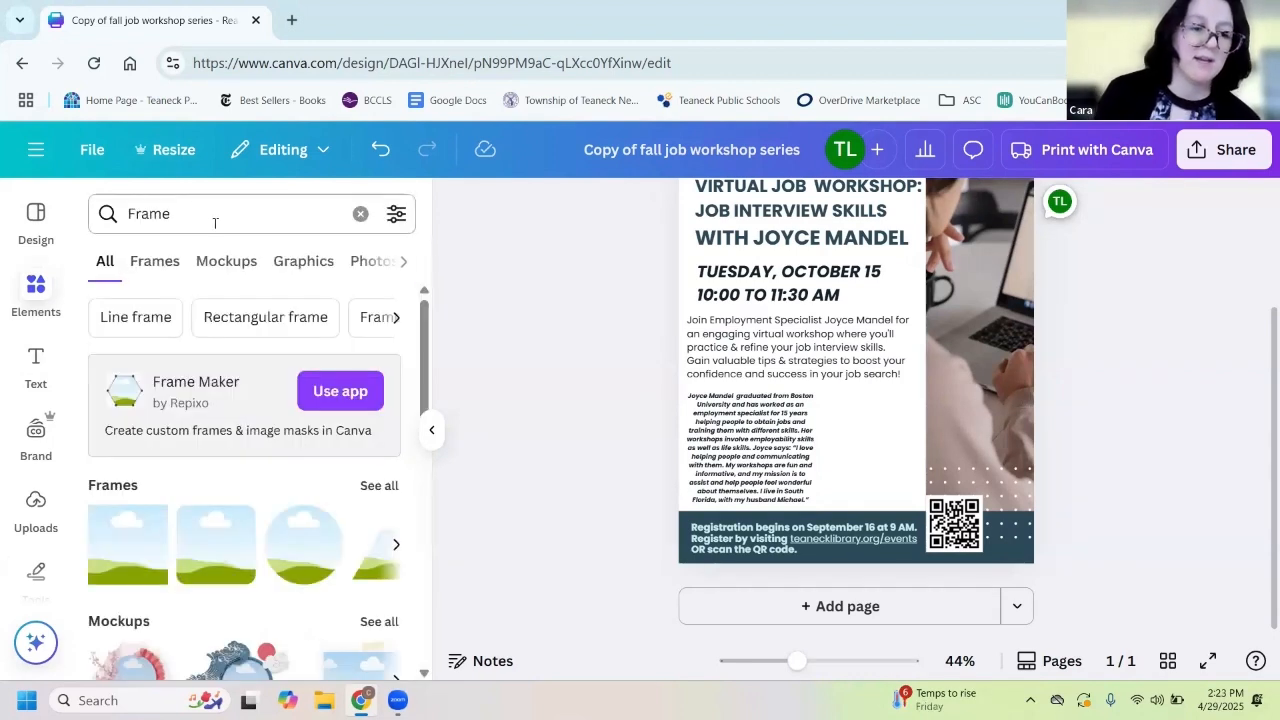
{"action": "scroll", "coordinate": [375, 330], "scroll_direction": "down", "scroll_amount": 1}
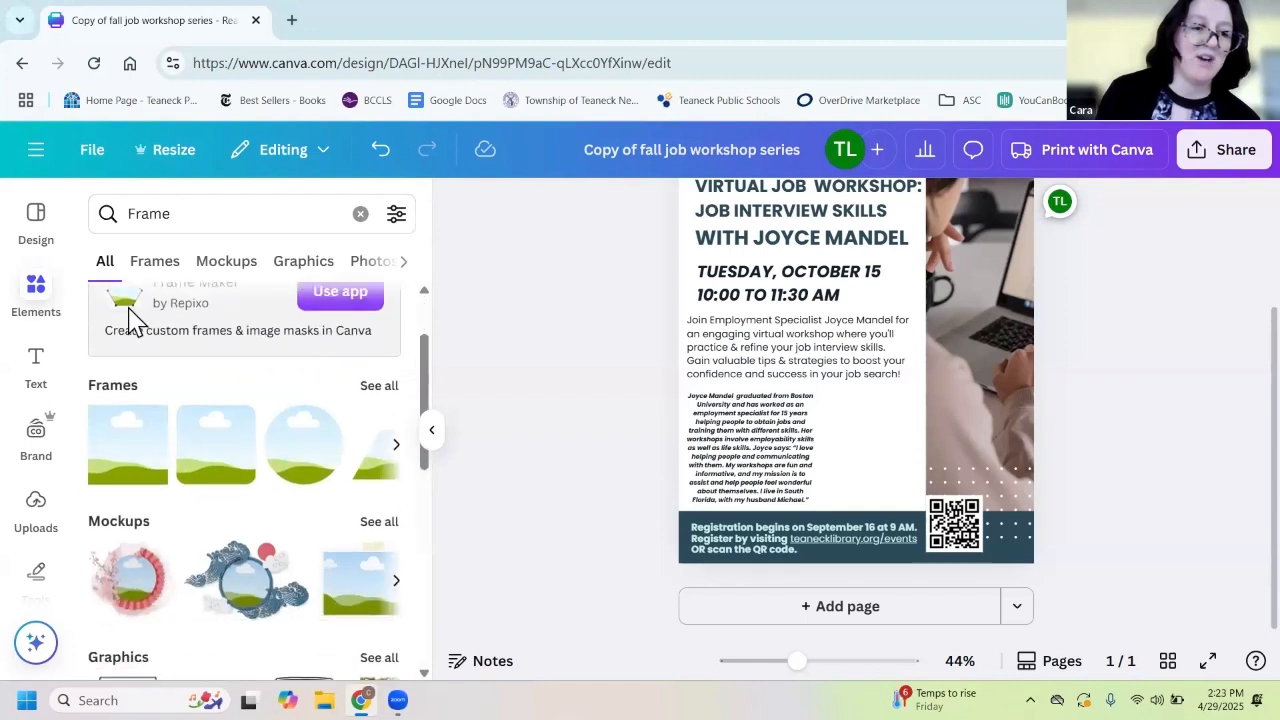
{"action": "left_click", "coordinate": [387, 390]}
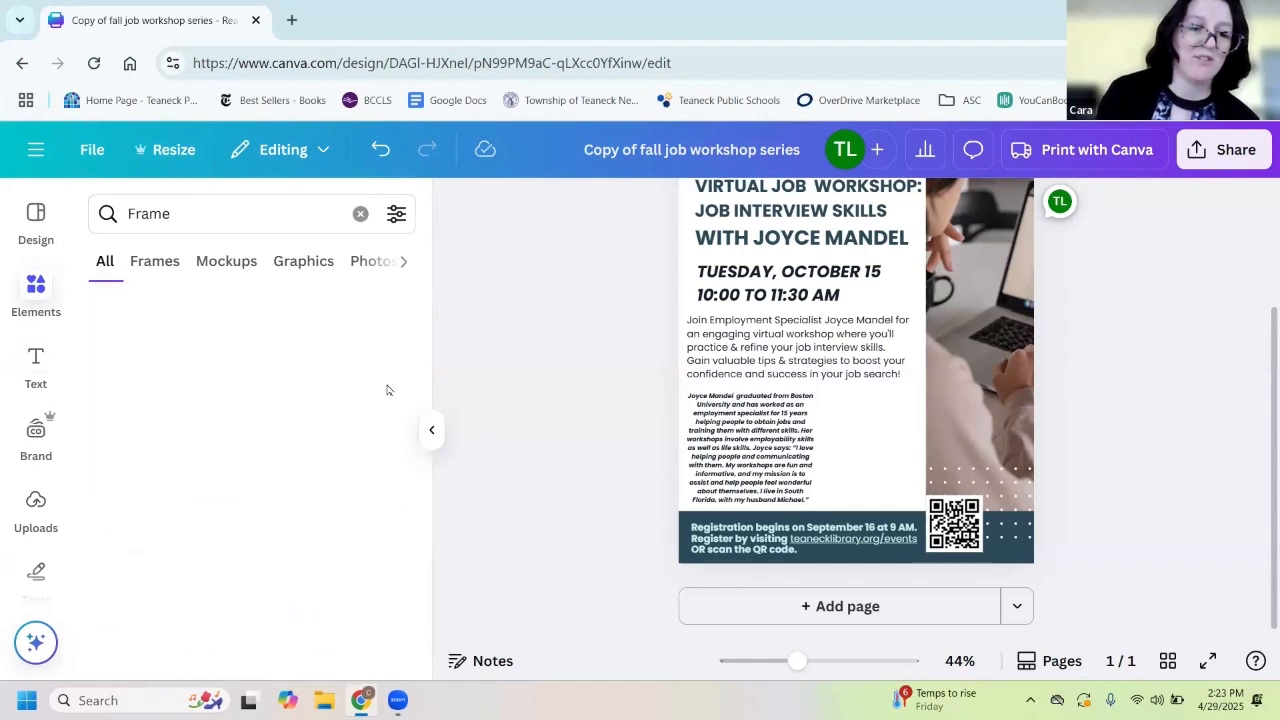
{"action": "scroll", "coordinate": [329, 397], "scroll_direction": "down", "scroll_amount": 3}
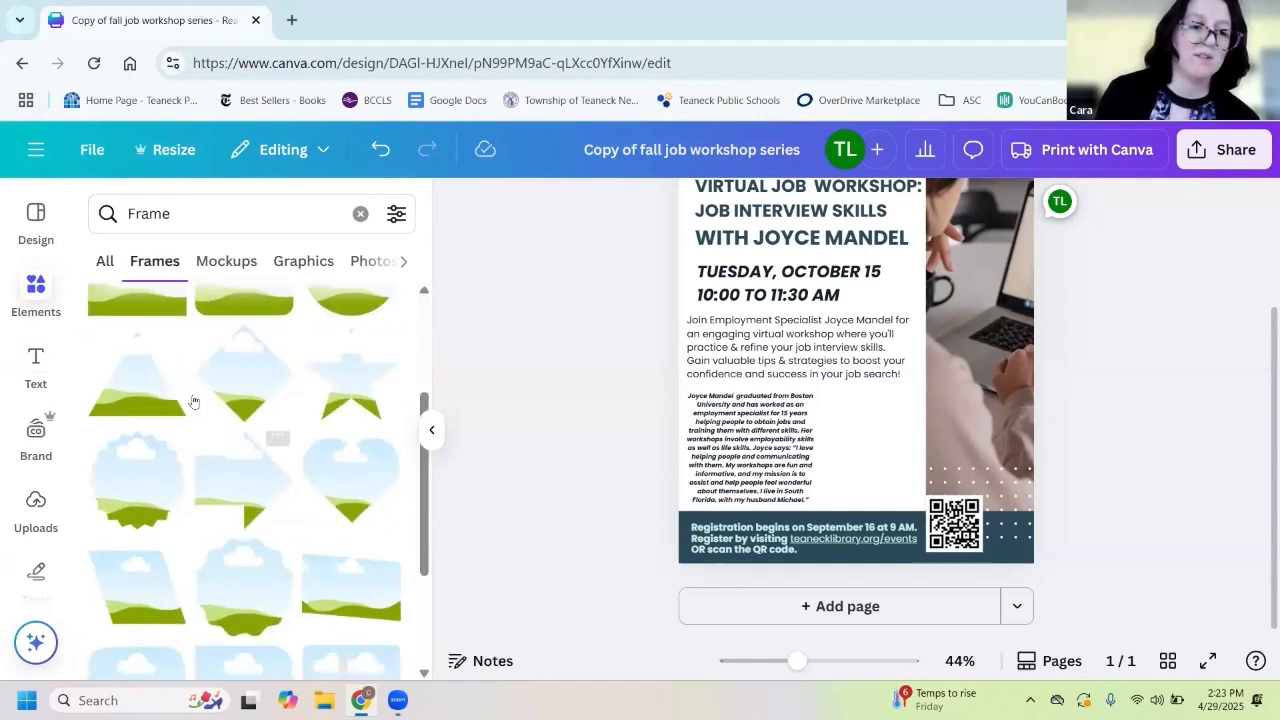
{"action": "scroll", "coordinate": [250, 430], "scroll_direction": "down", "scroll_amount": 5}
{"action": "scroll", "coordinate": [243, 393], "scroll_direction": "down", "scroll_amount": 5}
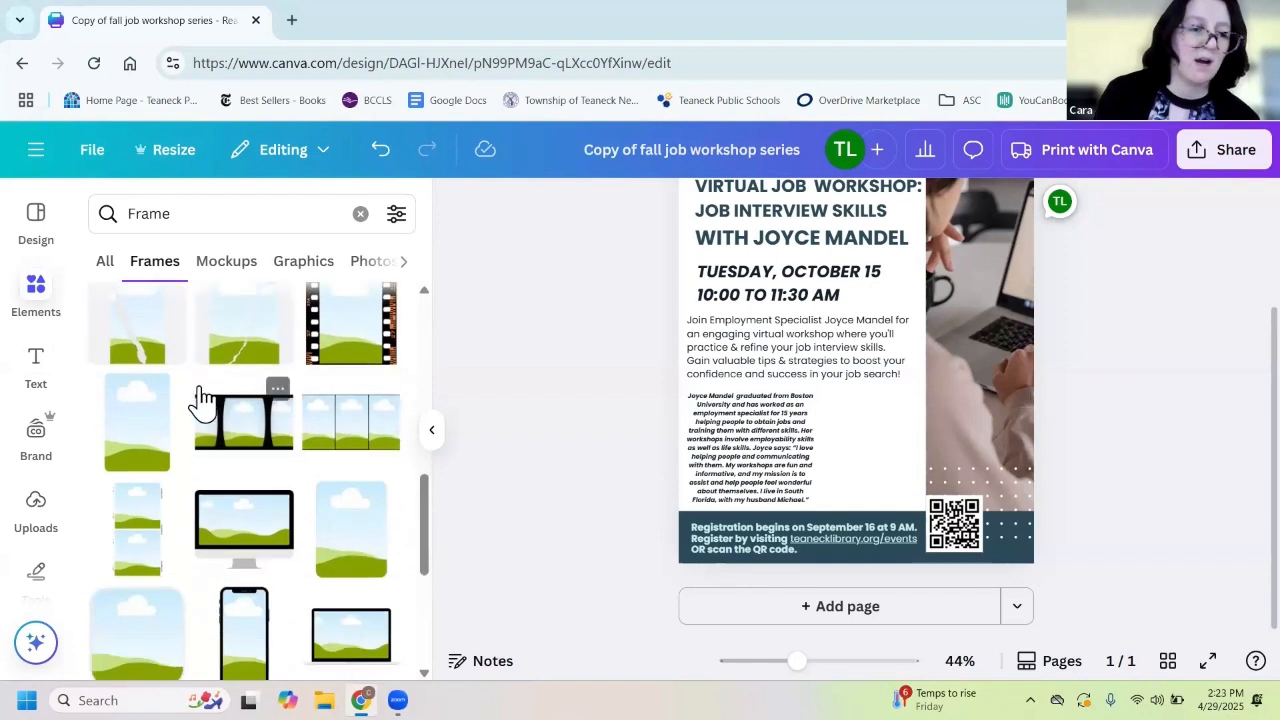
{"action": "scroll", "coordinate": [160, 487], "scroll_direction": "up", "scroll_amount": 3}
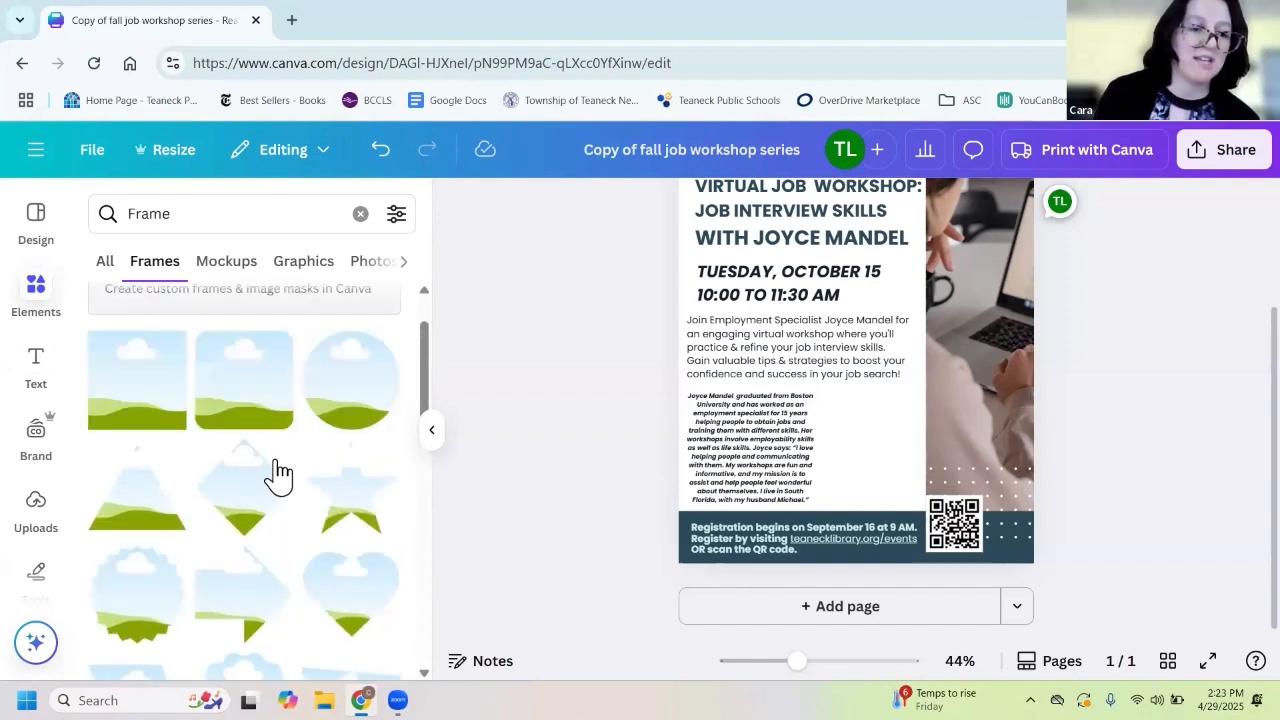
{"action": "scroll", "coordinate": [200, 440], "scroll_direction": "down", "scroll_amount": 2}
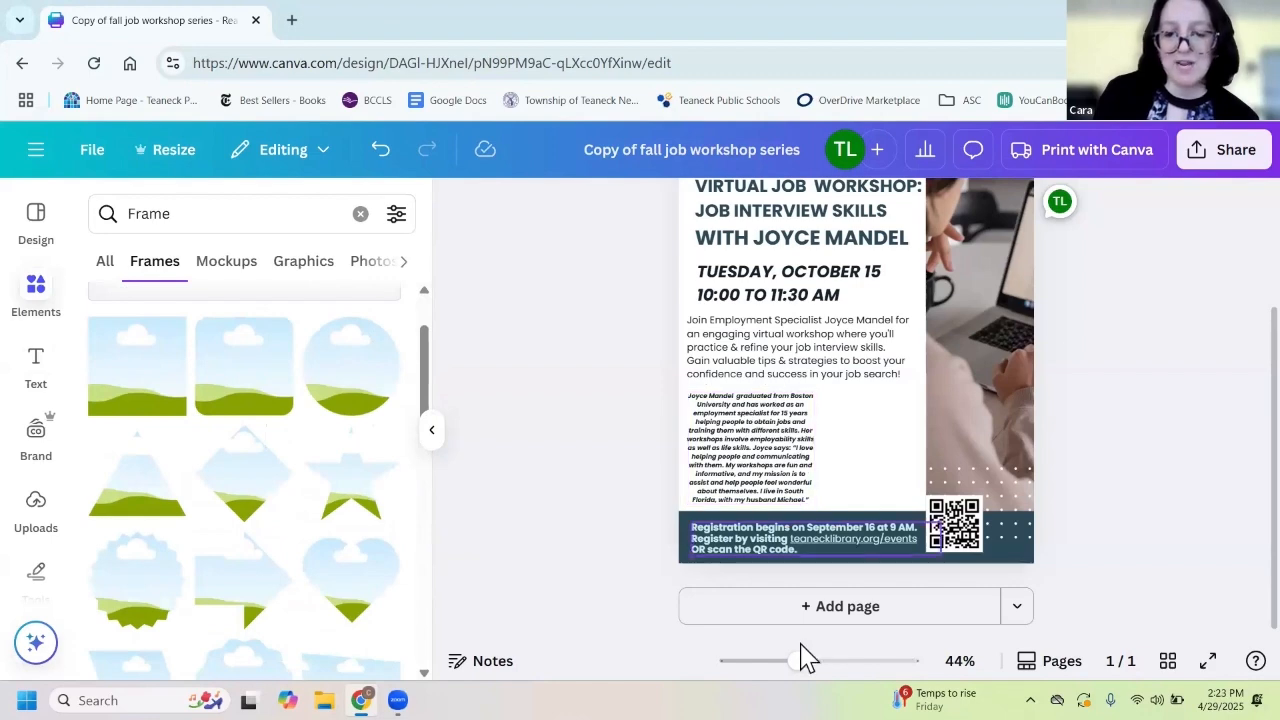
{"action": "left_click_drag", "start_coordinate": [797, 661], "coordinate": [828, 690]}
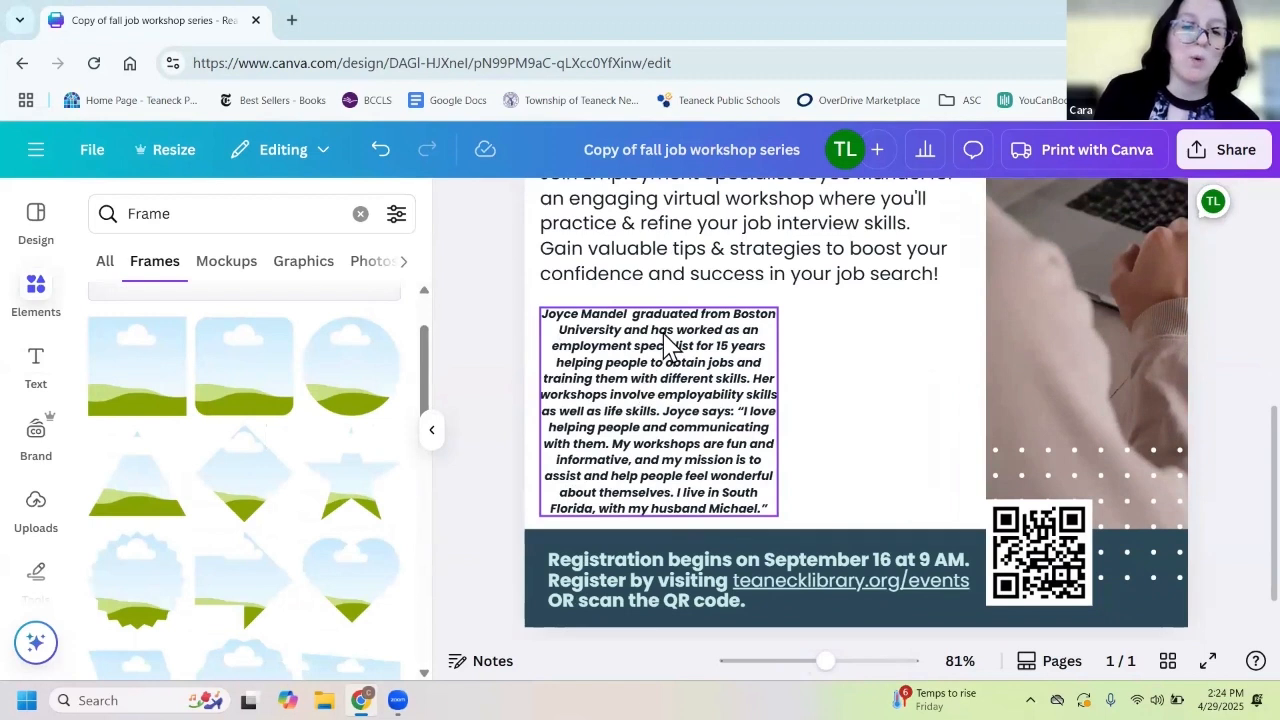
Add a circle frame, shrink it, and place it beside the bio above the QR code
{"action": "left_click", "coordinate": [335, 368]}
{"action": "scroll", "coordinate": [857, 414], "scroll_direction": "up", "scroll_amount": 3}
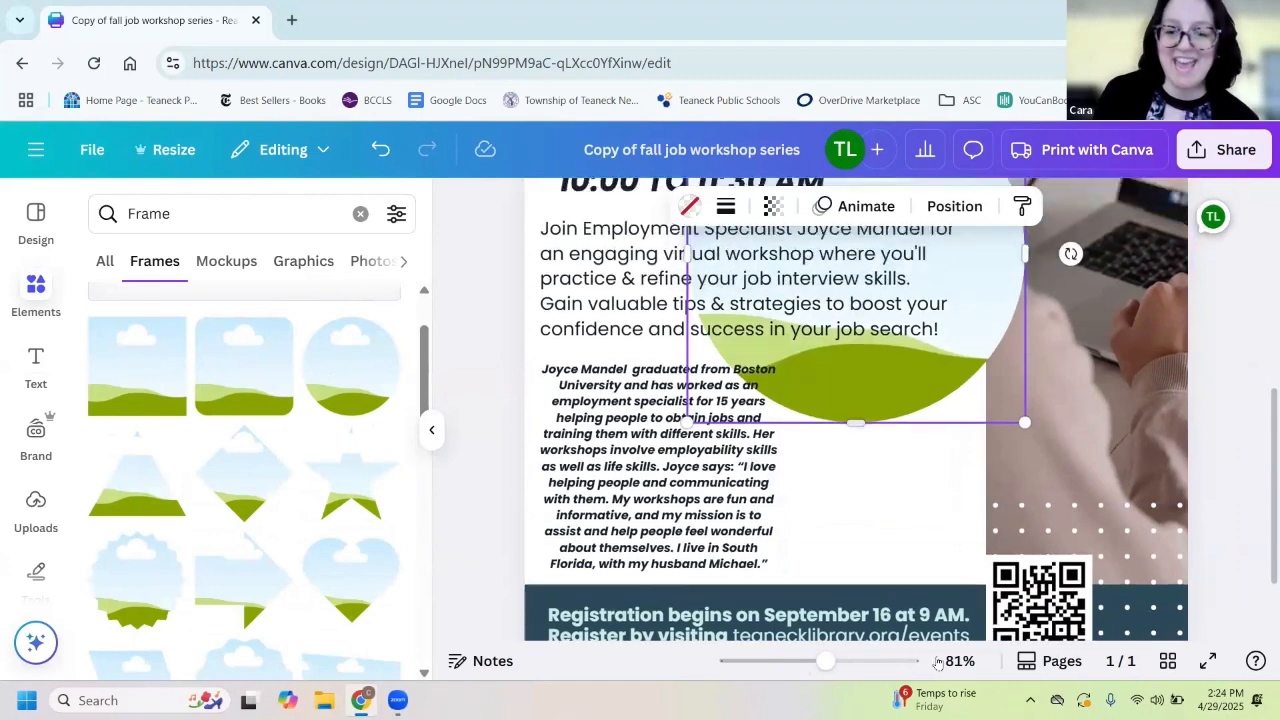
{"action": "left_click_drag", "start_coordinate": [818, 662], "coordinate": [820, 662]}
{"action": "scroll", "coordinate": [857, 534], "scroll_direction": "down", "scroll_amount": 4}
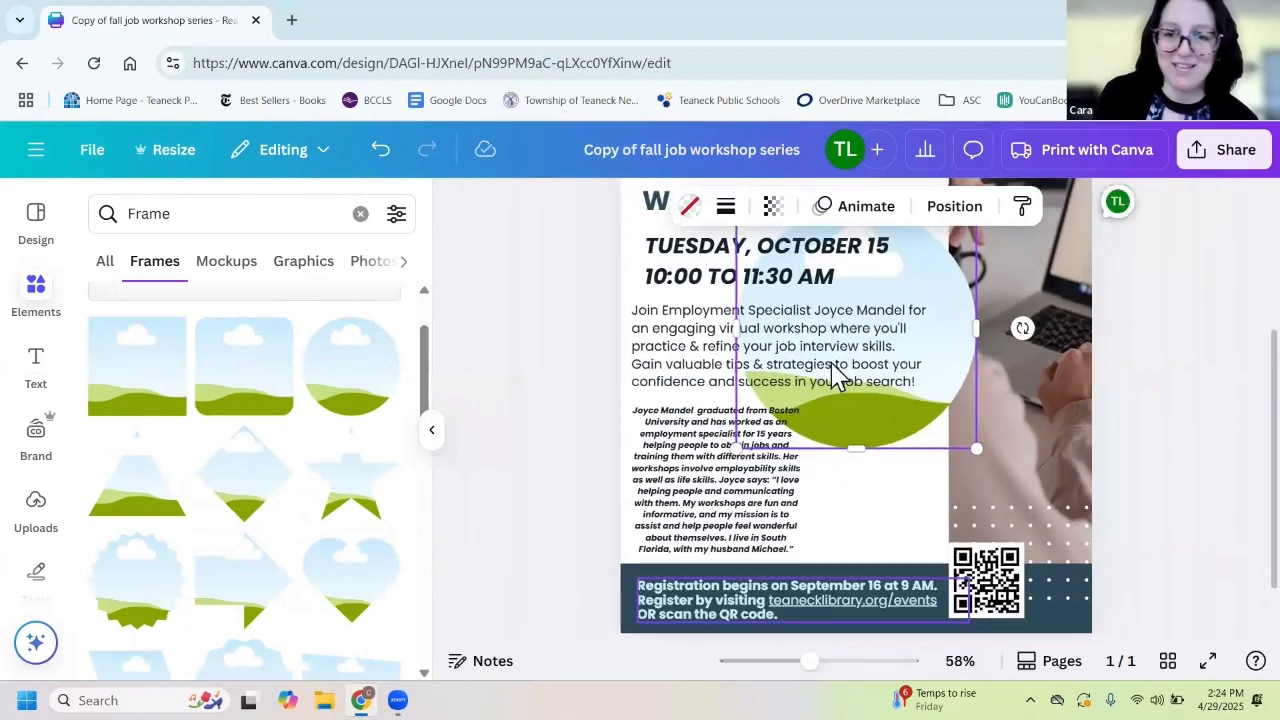
{"action": "scroll", "coordinate": [797, 370], "scroll_direction": "up", "scroll_amount": 1}
{"action": "left_click_drag", "start_coordinate": [798, 369], "coordinate": [817, 389]}
{"action": "scroll", "coordinate": [1032, 440], "scroll_direction": "down", "scroll_amount": 2}
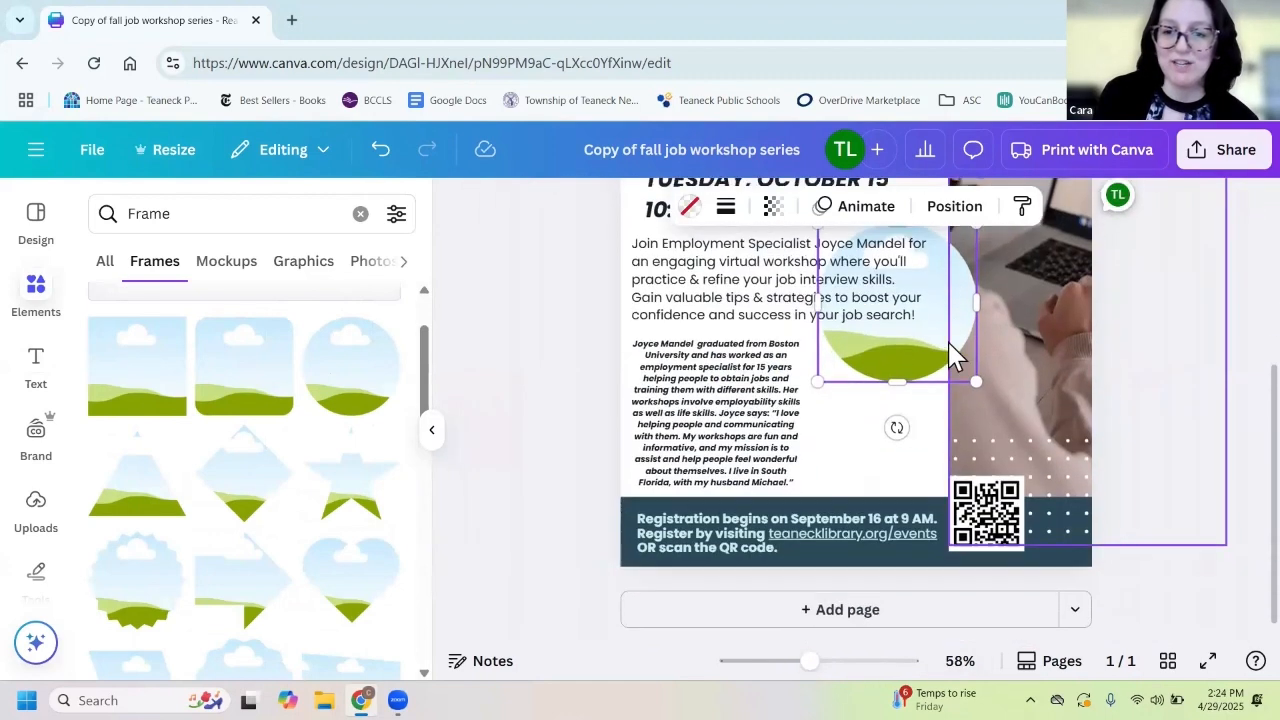
{"action": "left_click_drag", "start_coordinate": [928, 336], "coordinate": [926, 442]}
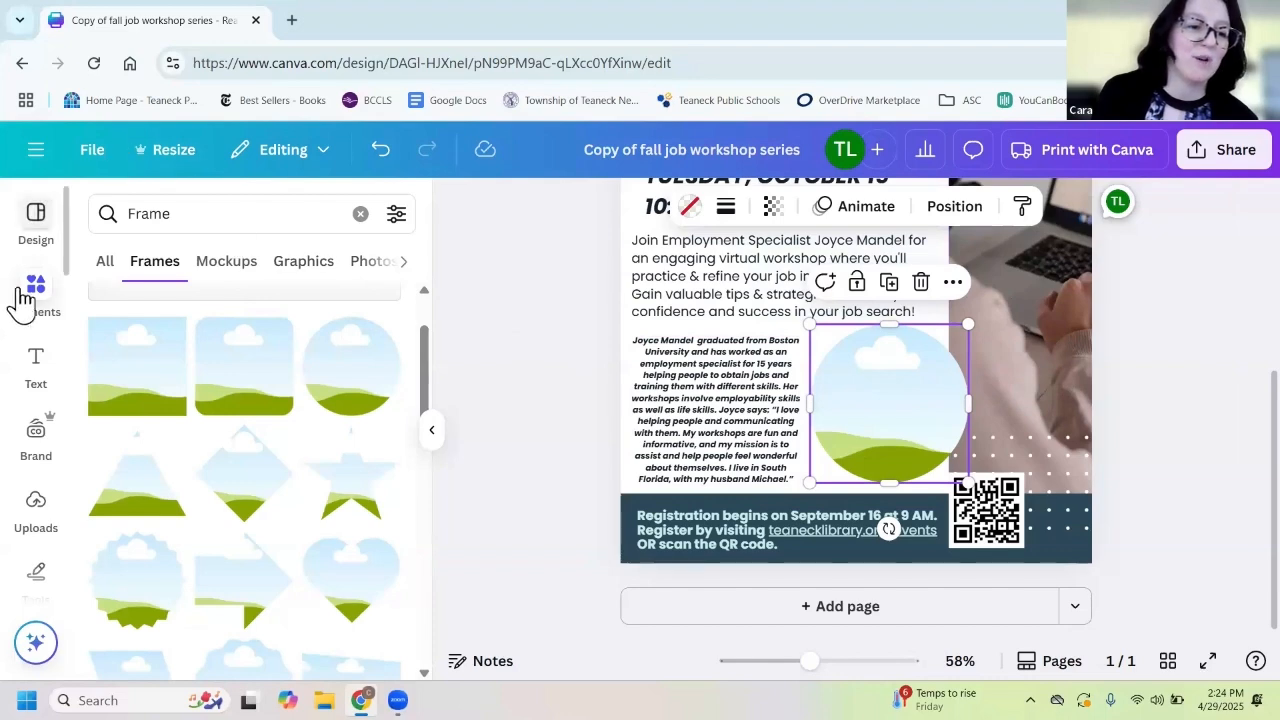
Search Uploads by the presenter's name and drop her photo into the circle frame
{"action": "left_click", "coordinate": [32, 514]}
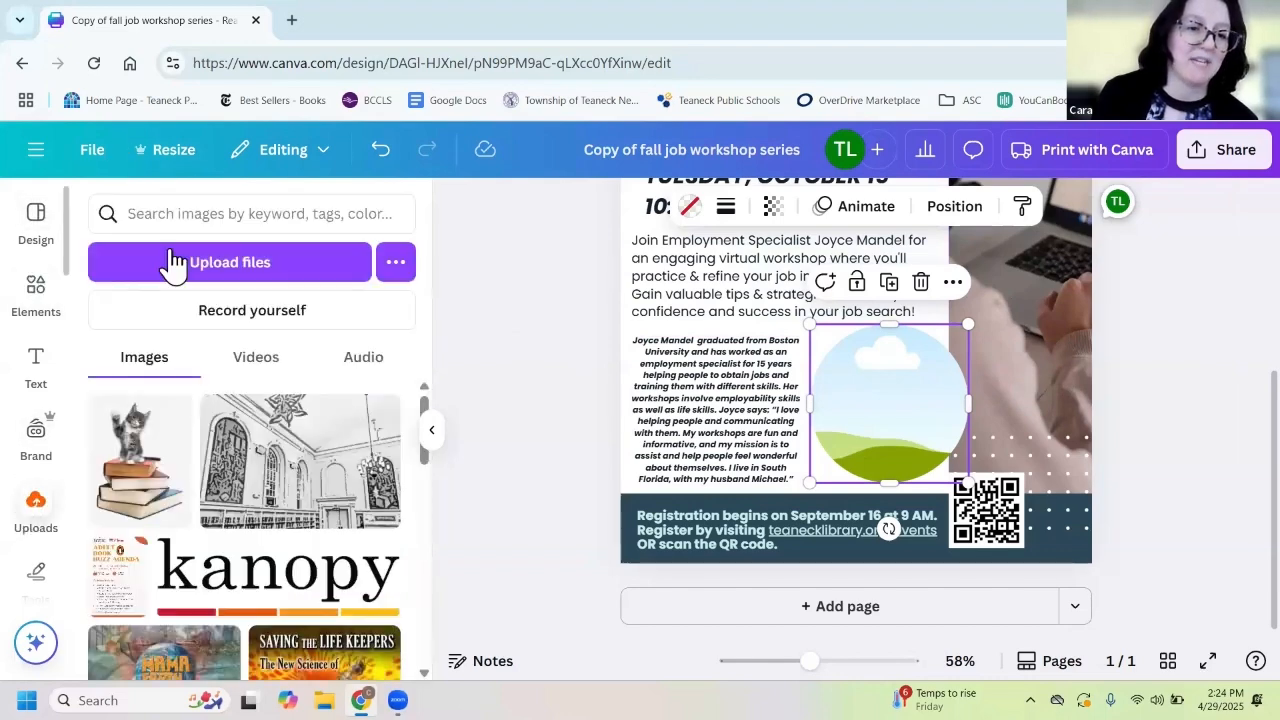
{"action": "left_click", "coordinate": [312, 230]}
{"action": "type", "text": "joy"}
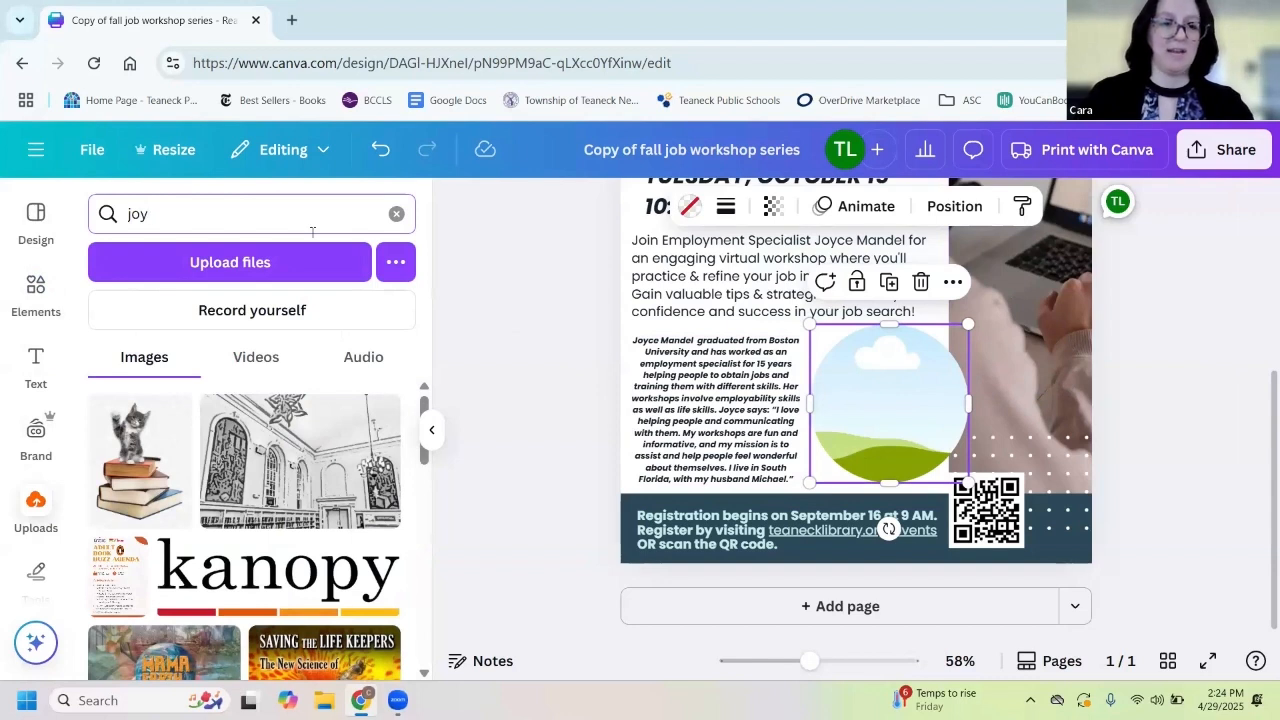
{"action": "type", "text": "ce"}
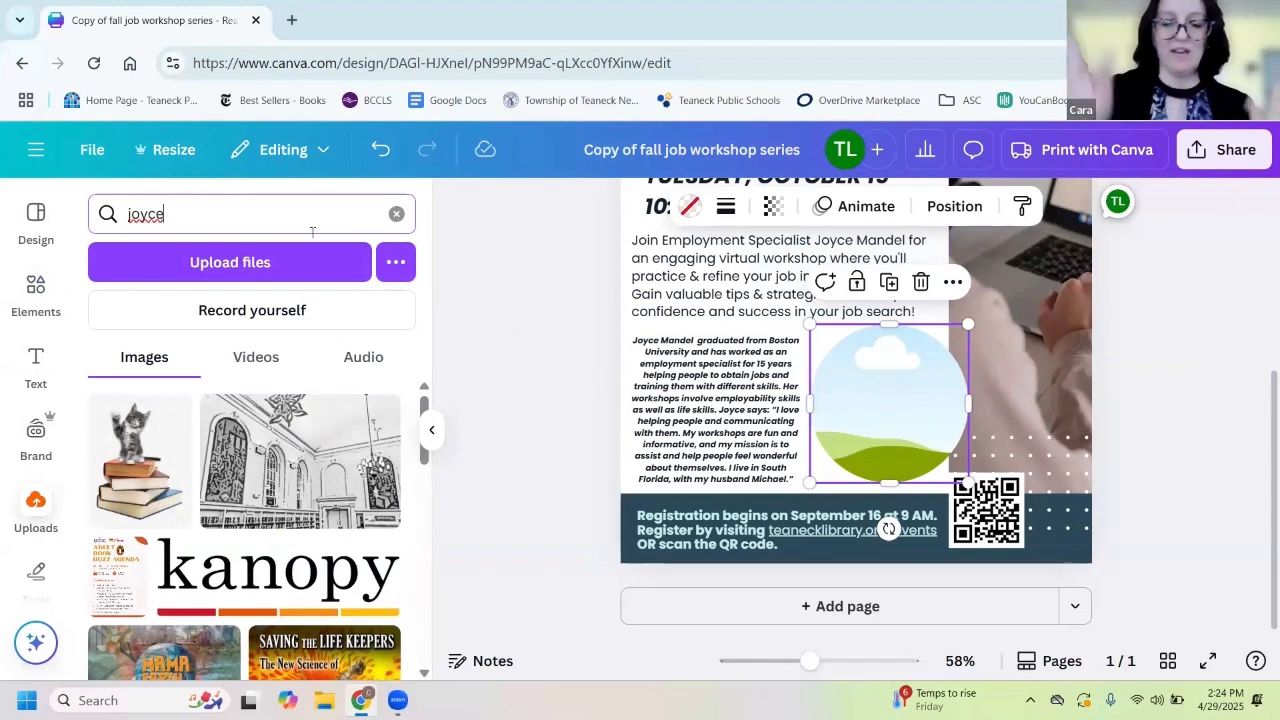
{"action": "type", "text": "e mandel"}
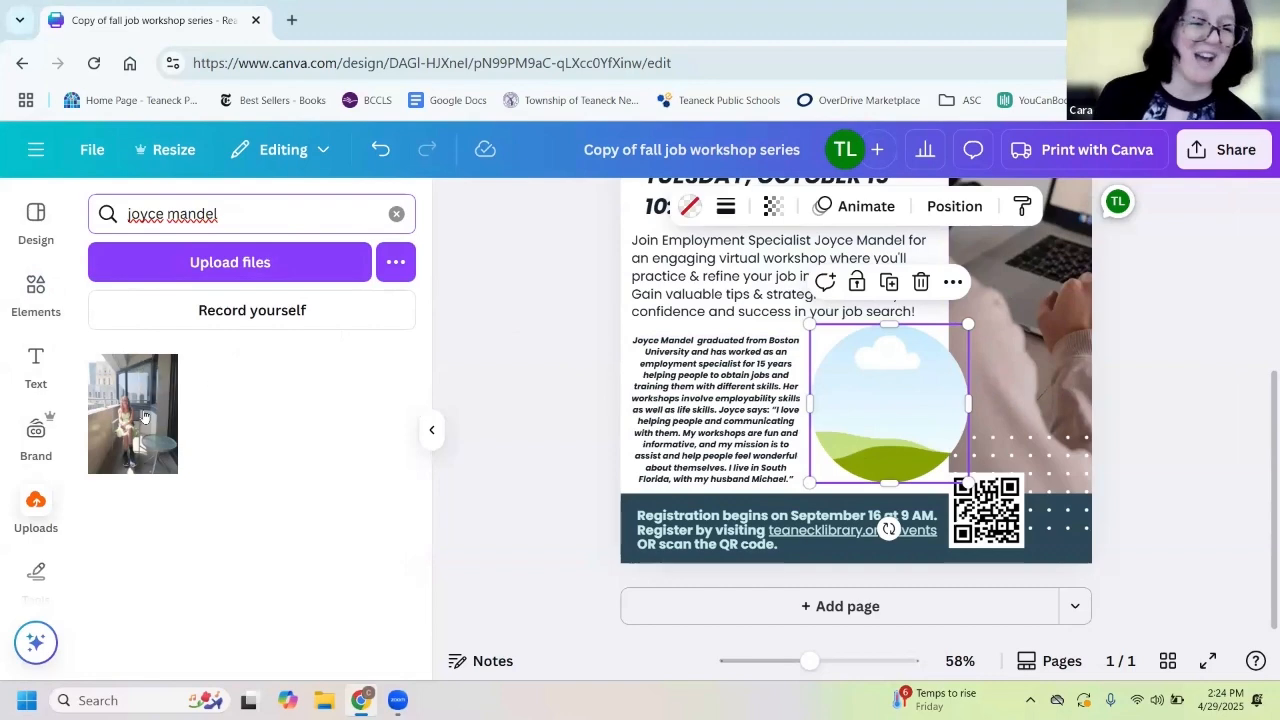
{"action": "left_click", "coordinate": [177, 404]}
{"action": "scroll", "coordinate": [1013, 415], "scroll_direction": "up", "scroll_amount": 3}
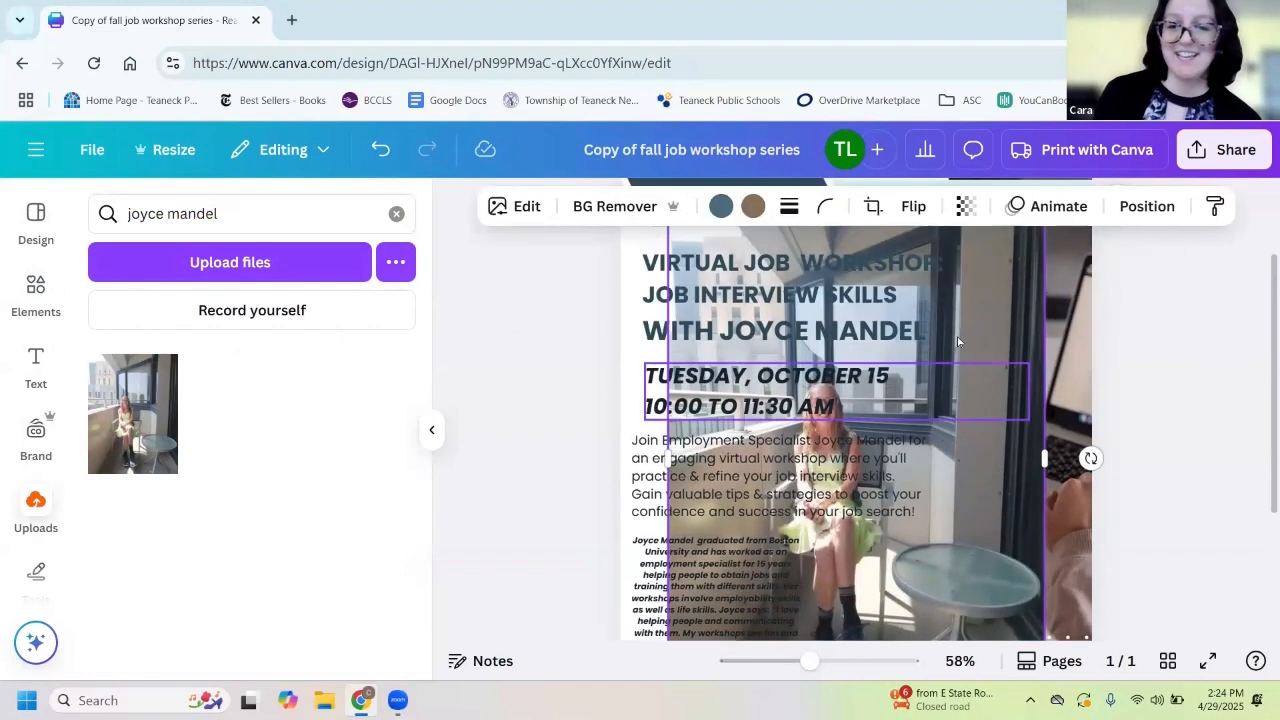
{"action": "left_click_drag", "start_coordinate": [1013, 415], "coordinate": [885, 400]}
{"action": "scroll", "coordinate": [1100, 412], "scroll_direction": "down", "scroll_amount": 2}
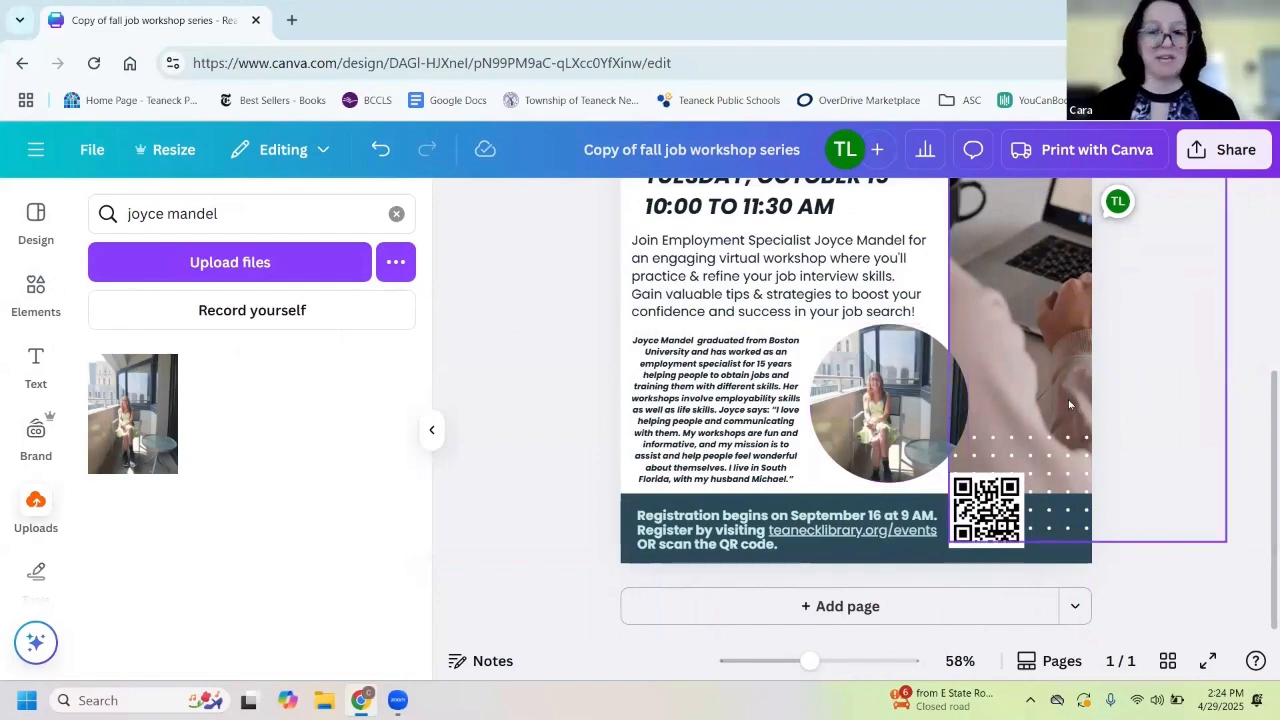
{"action": "double_click", "coordinate": [882, 368]}
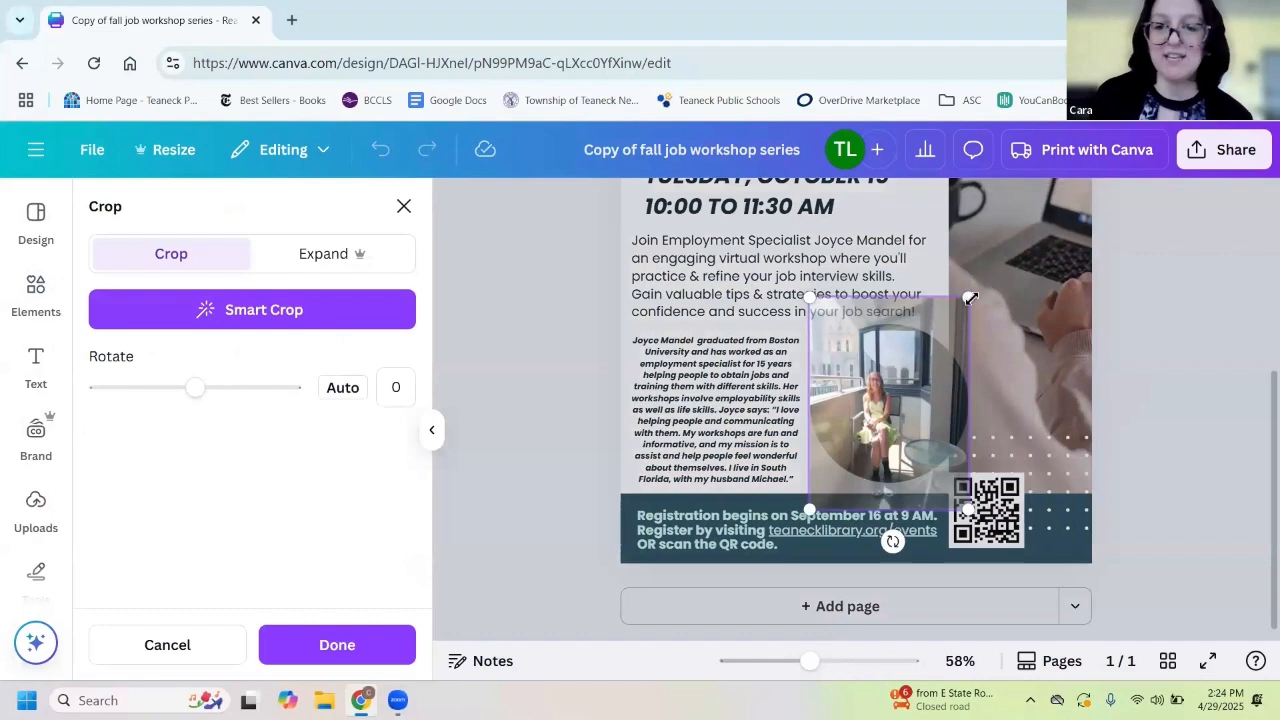
Scale up and recentre the photo inside the circle on her face, then apply the crop
{"action": "left_click_drag", "start_coordinate": [963, 297], "coordinate": [926, 386]}
{"action": "left_click_drag", "start_coordinate": [753, 585], "coordinate": [709, 627]}
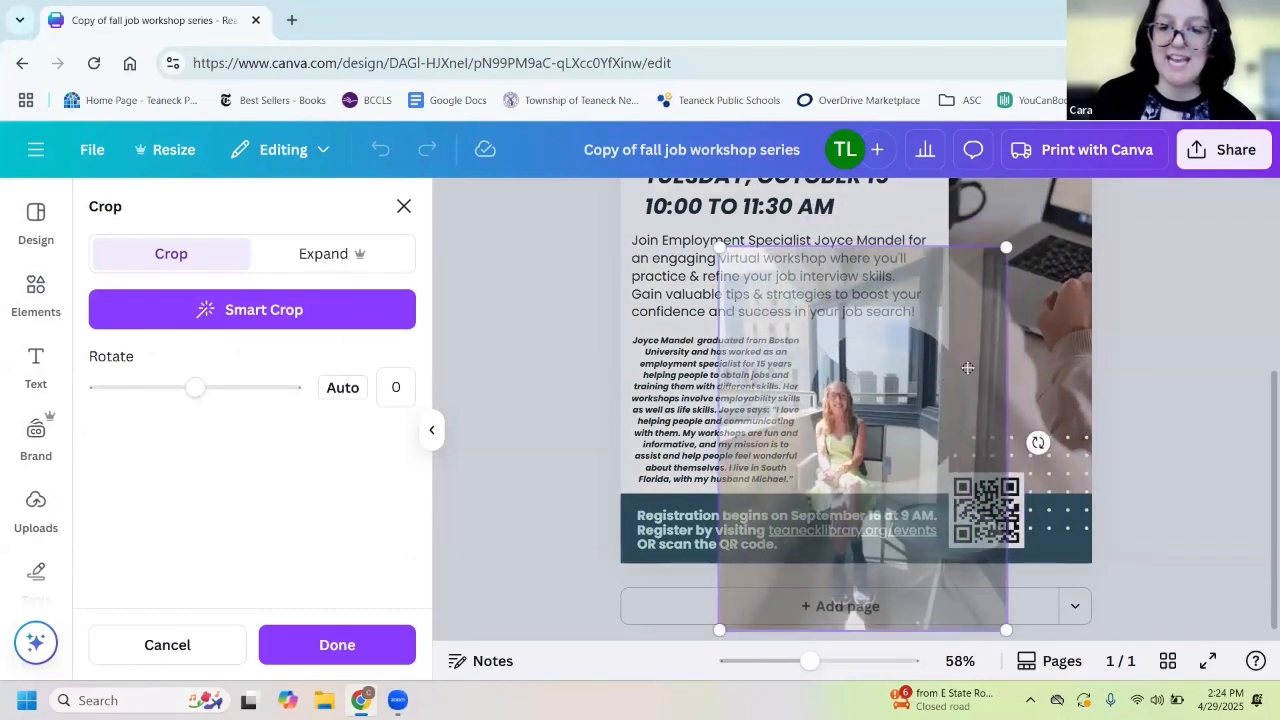
{"action": "left_click_drag", "start_coordinate": [967, 367], "coordinate": [999, 343]}
{"action": "left_click_drag", "start_coordinate": [1040, 224], "coordinate": [1069, 186]}
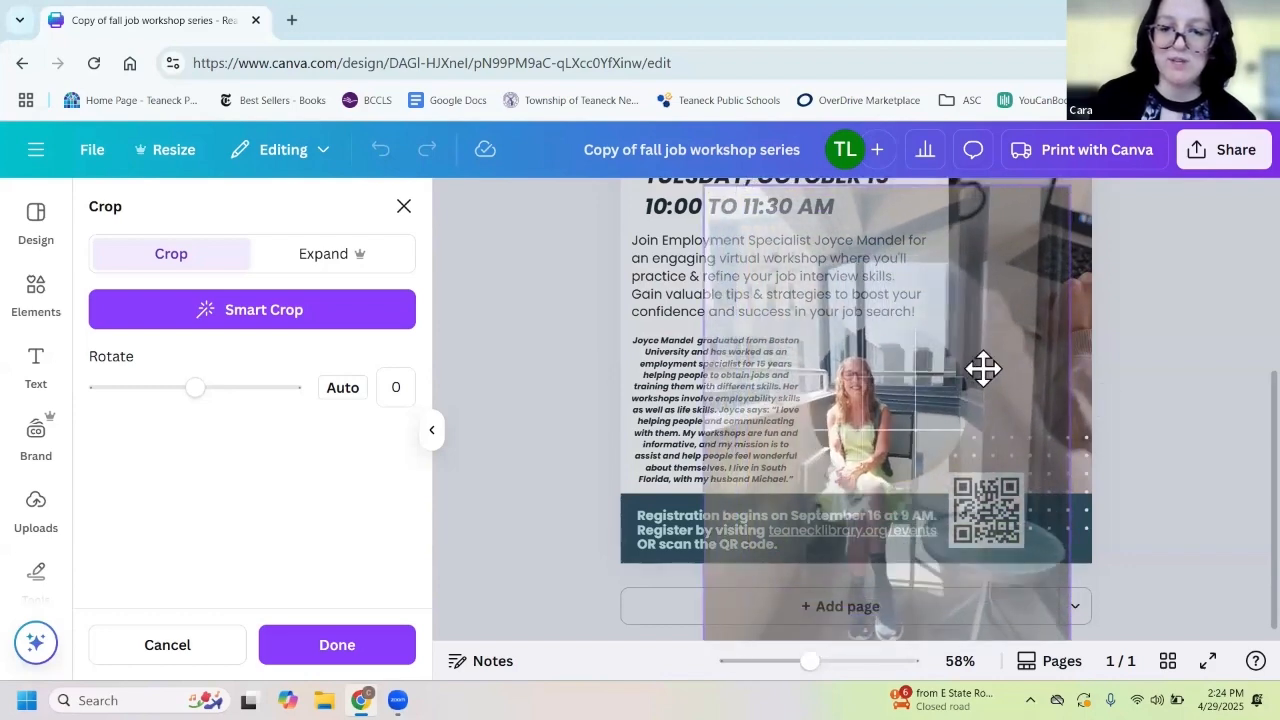
{"action": "left_click_drag", "start_coordinate": [980, 366], "coordinate": [1007, 342]}
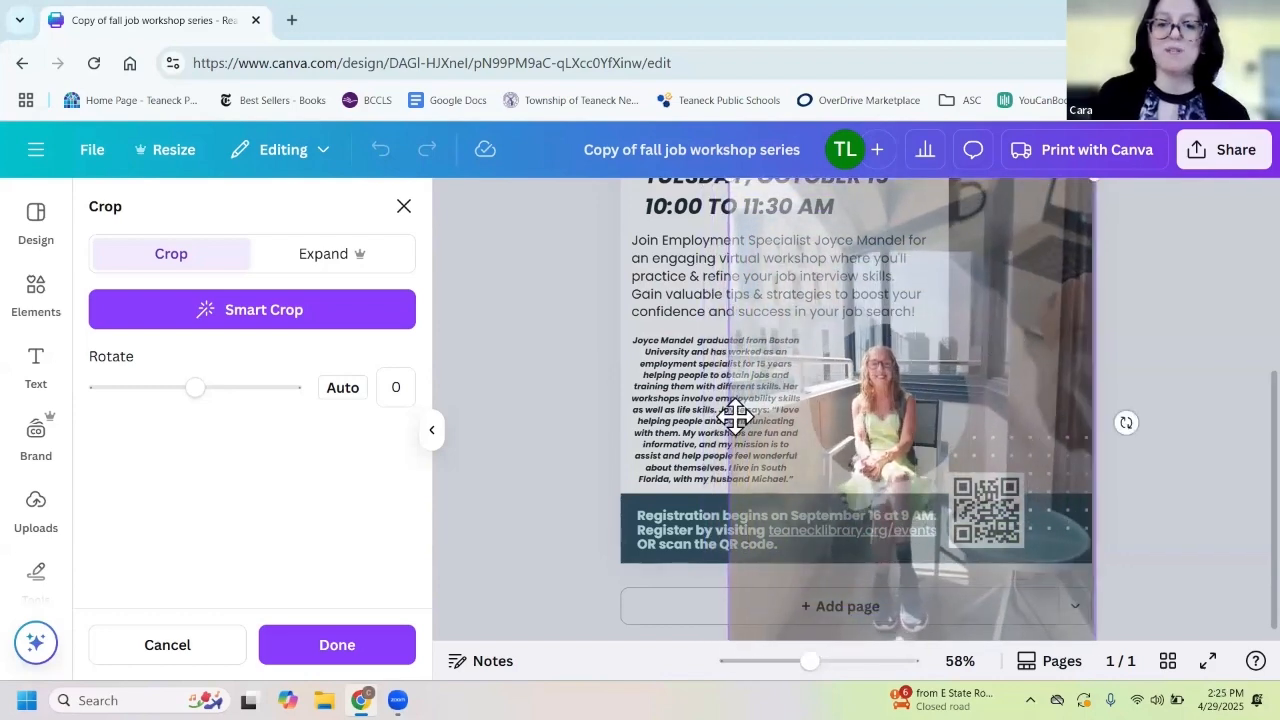
{"action": "key", "text": "Return"}
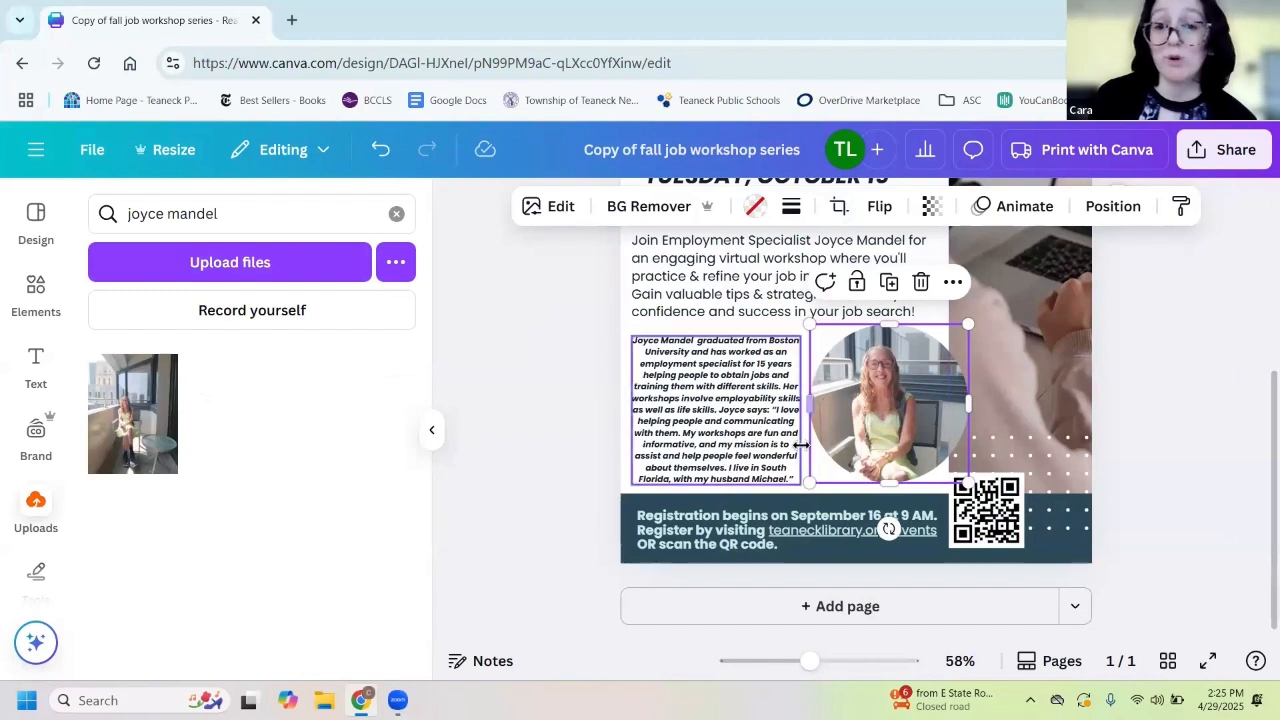
Give the portrait photo a solid black border with weight 5
{"action": "left_click", "coordinate": [791, 210]}
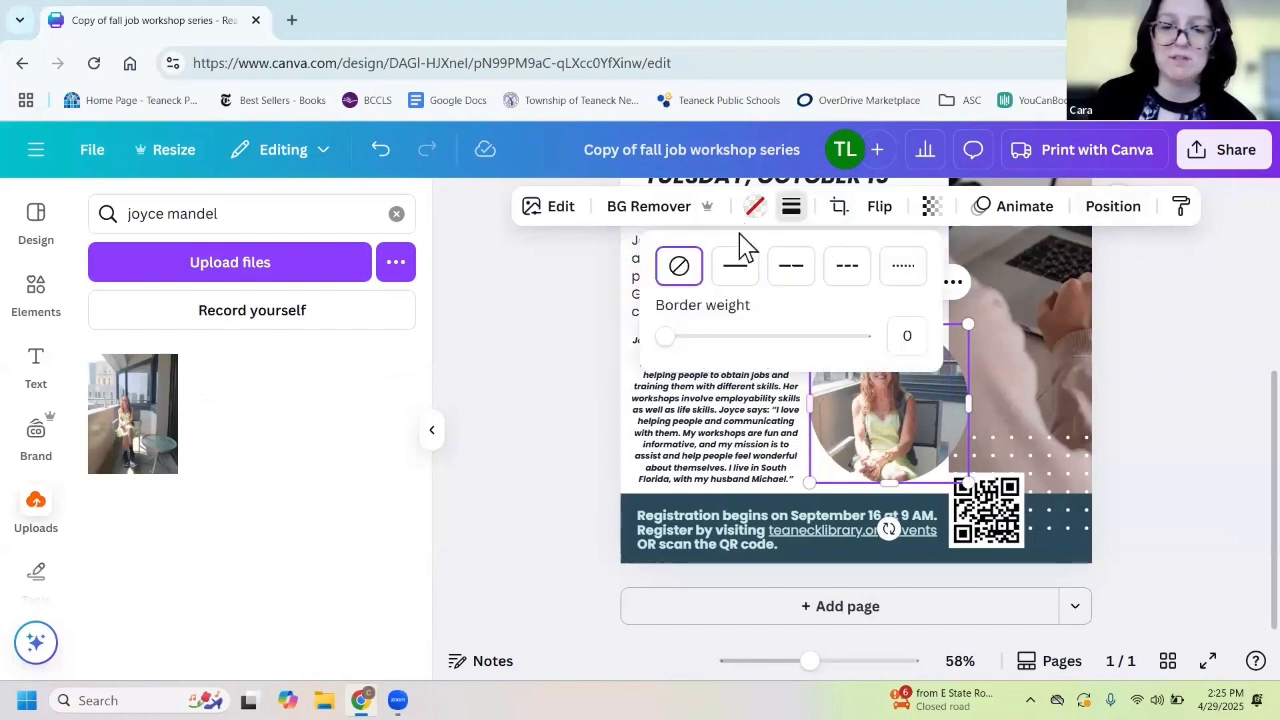
{"action": "left_click", "coordinate": [734, 265]}
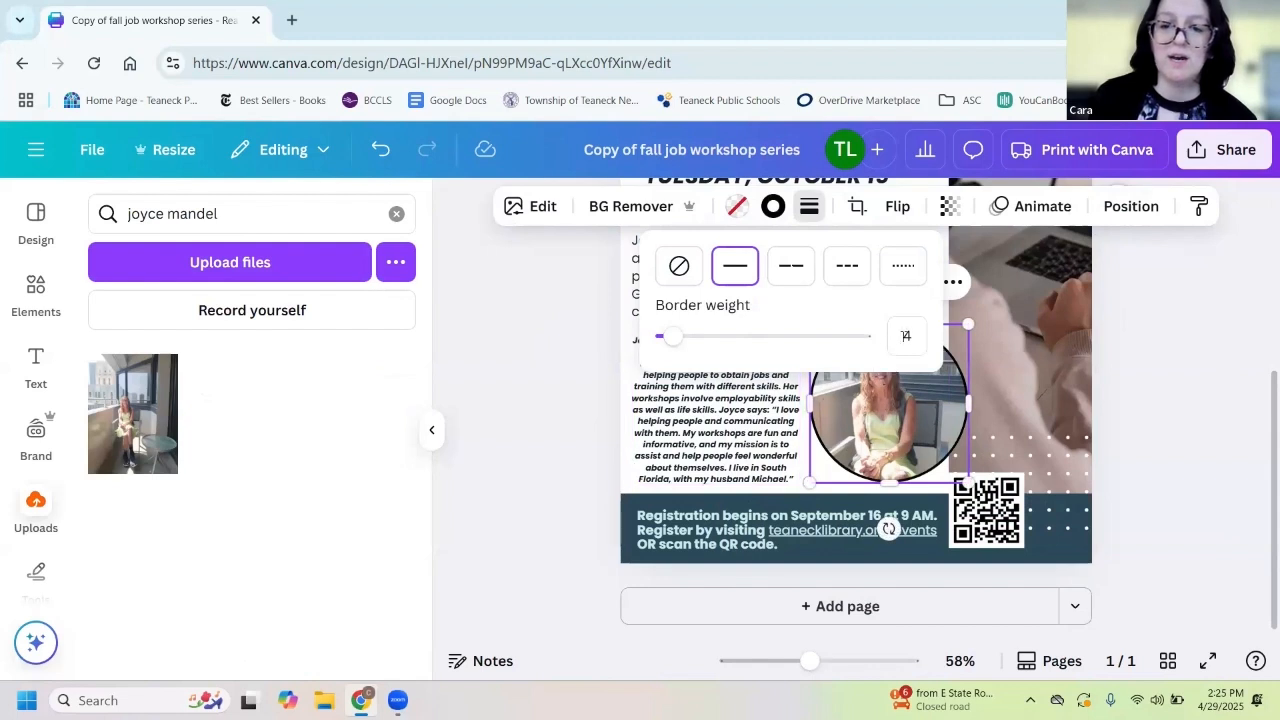
{"action": "left_click_drag", "start_coordinate": [689, 346], "coordinate": [671, 337]}
{"action": "left_click", "coordinate": [1181, 364]}
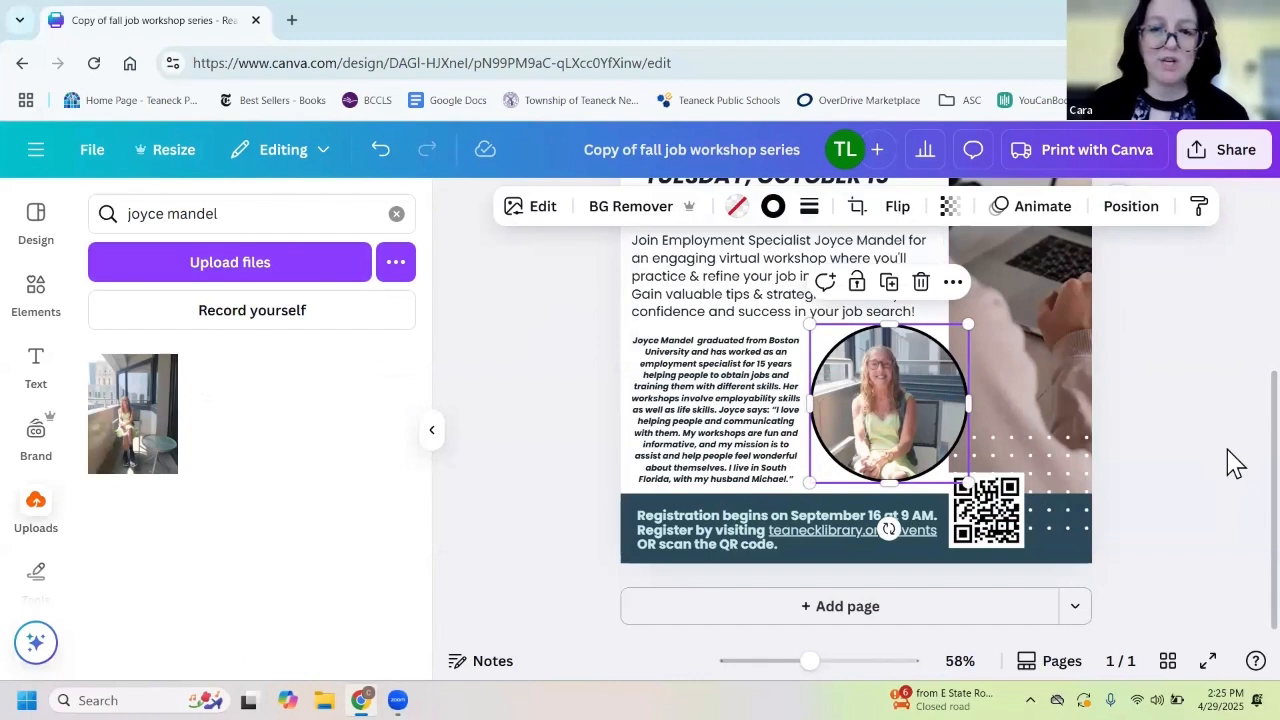
Recolour the portrait border to the document colour #2b4a5a
{"action": "left_click", "coordinate": [773, 207]}
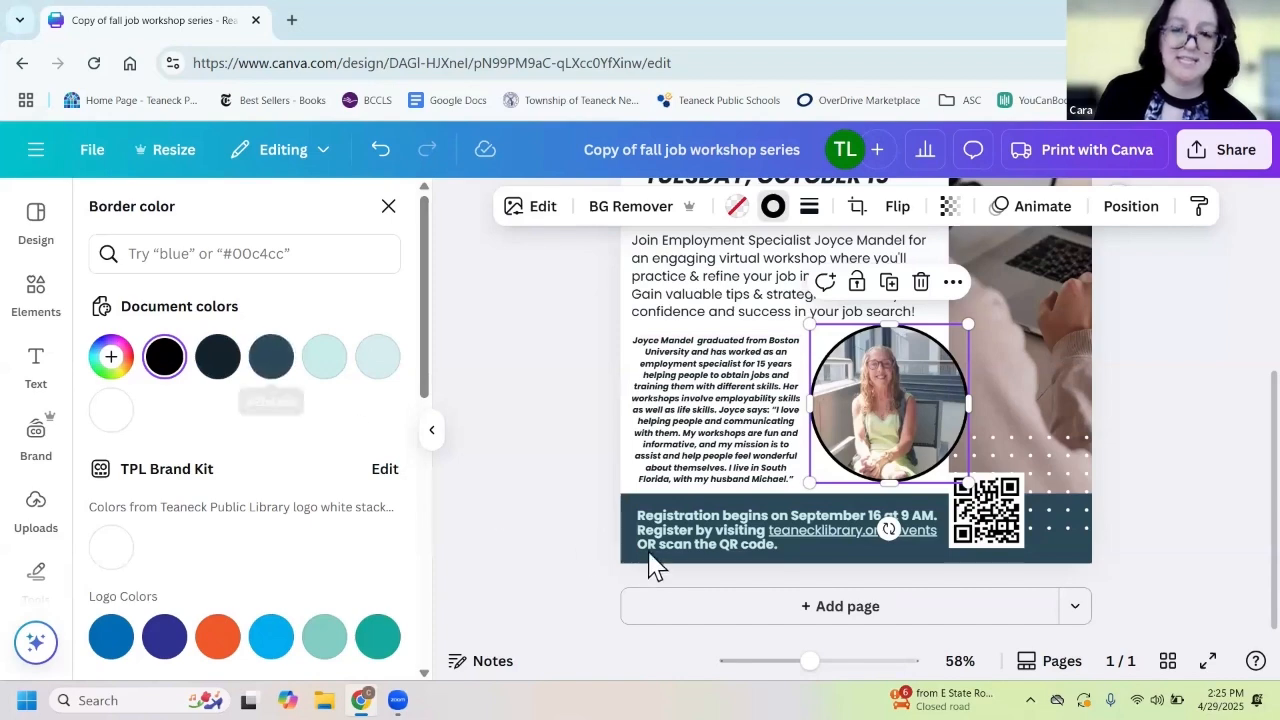
{"action": "left_click", "coordinate": [272, 360]}
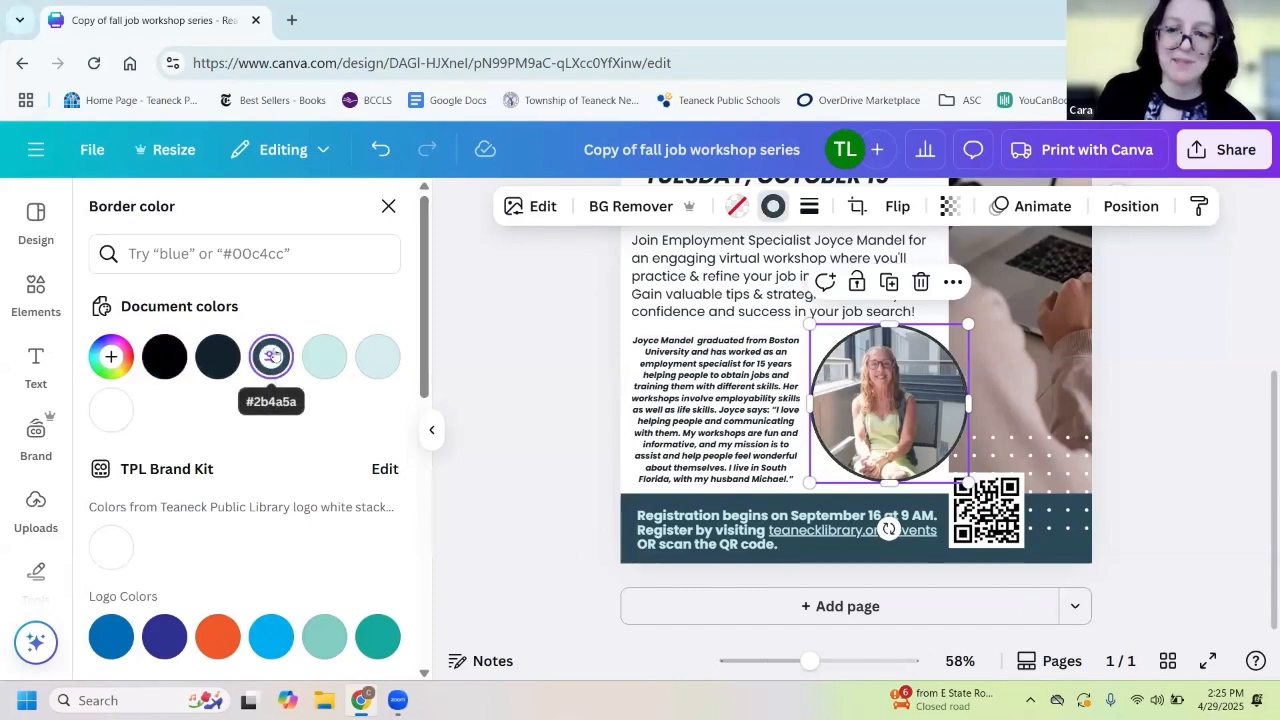
{"action": "left_click", "coordinate": [1186, 470]}
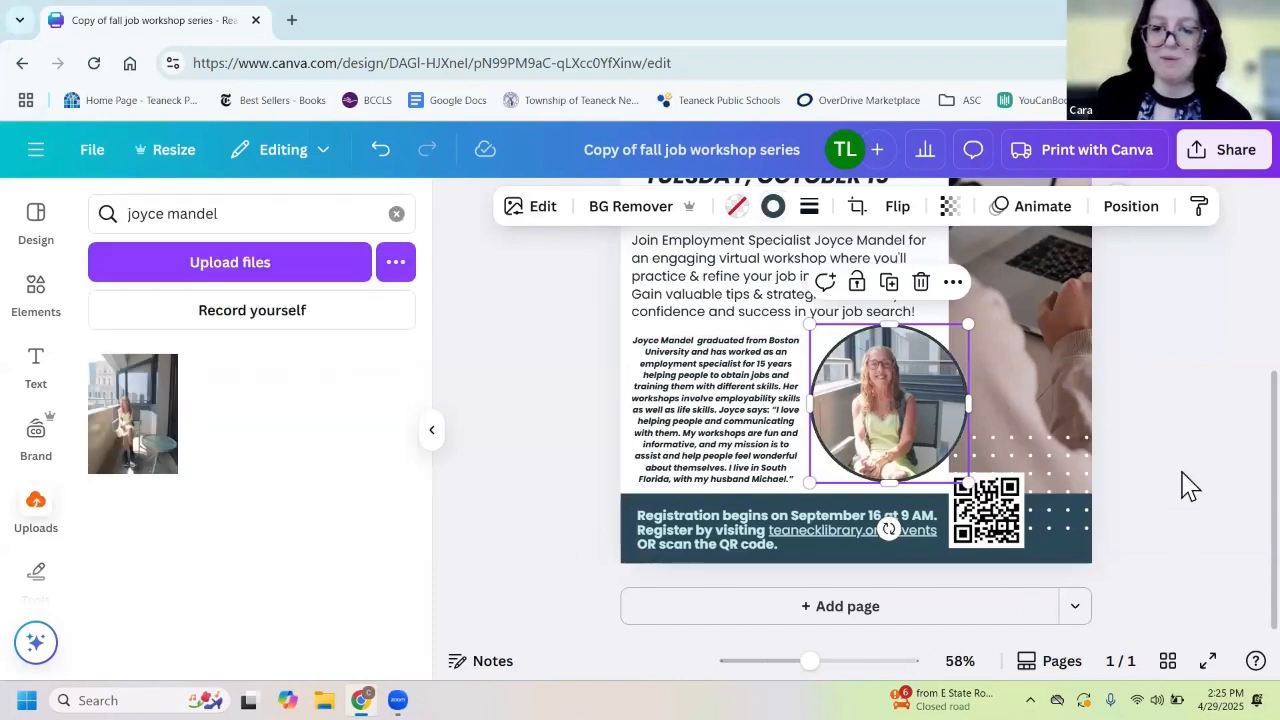
{"action": "scroll", "coordinate": [1117, 449], "scroll_direction": "up", "scroll_amount": 2}
{"action": "scroll", "coordinate": [848, 615], "scroll_direction": "down", "scroll_amount": 3, "text": "ctrl"}
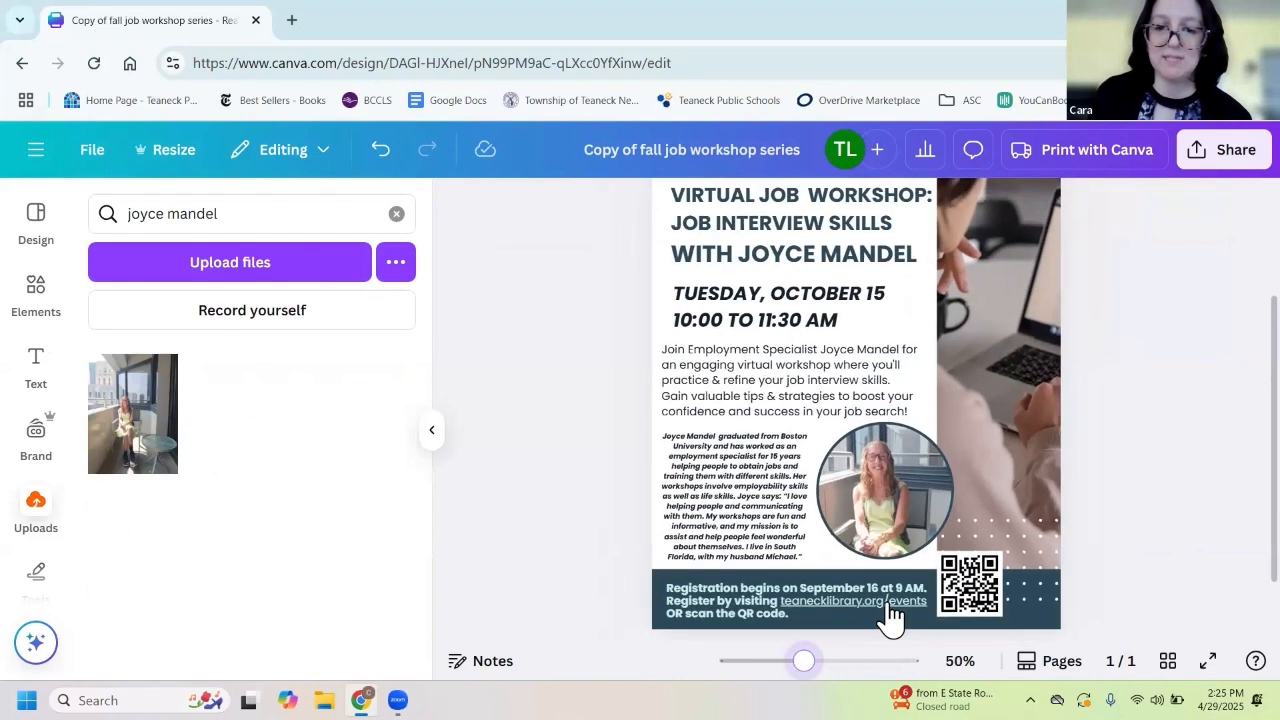
Shift the QR code a few pixels right and down in the footer corner
{"action": "left_click", "coordinate": [966, 522]}
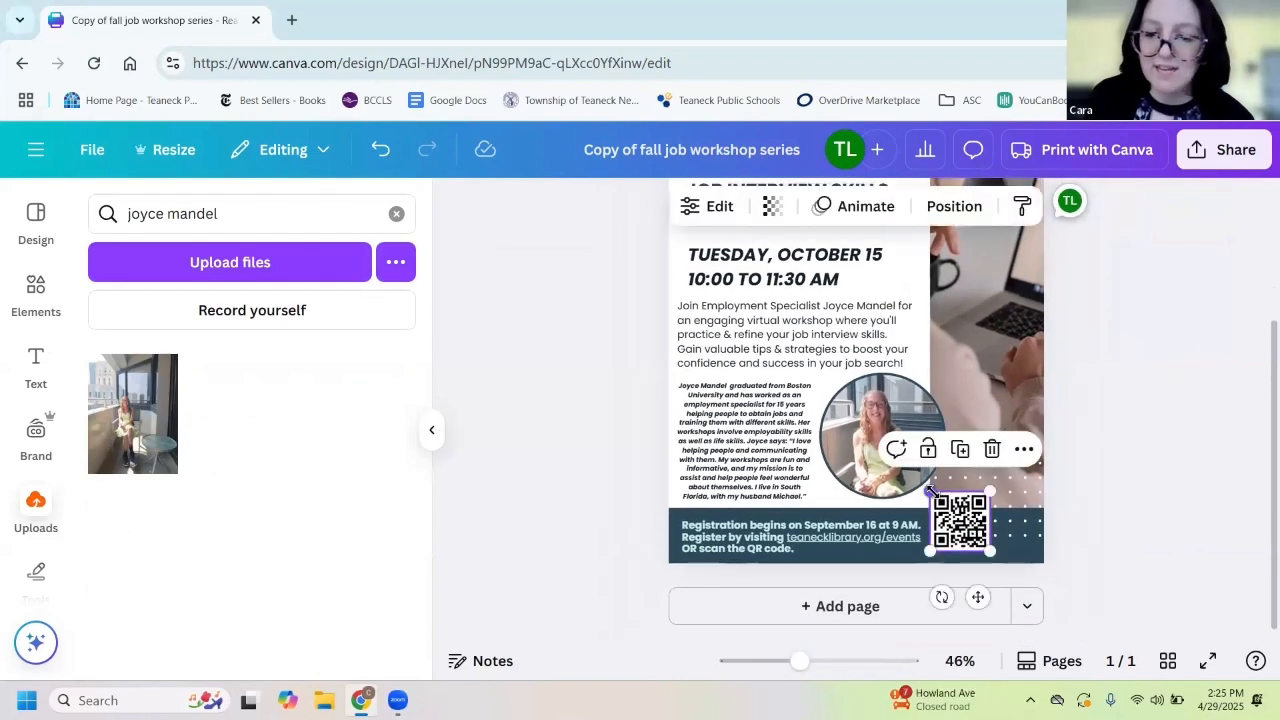
{"action": "left_click_drag", "start_coordinate": [966, 522], "coordinate": [971, 526]}
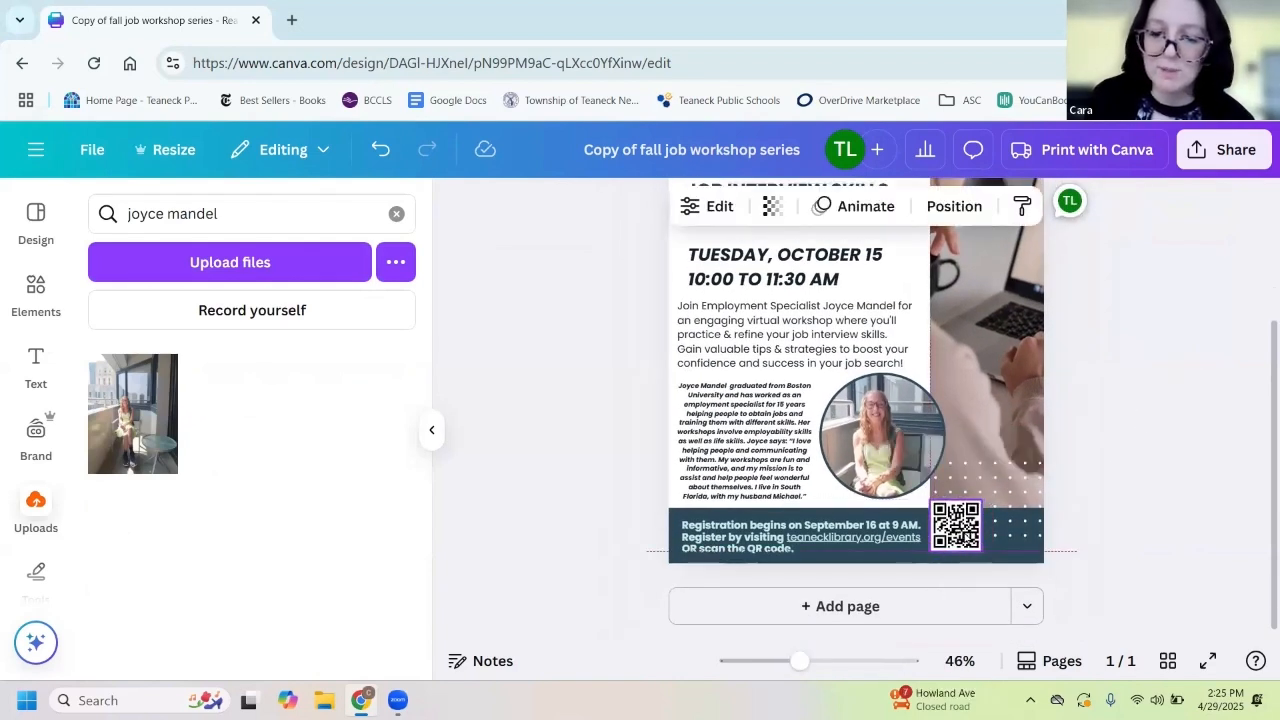
{"action": "left_click", "coordinate": [1190, 470]}
{"action": "scroll", "coordinate": [1190, 475], "scroll_direction": "up", "scroll_amount": 2}
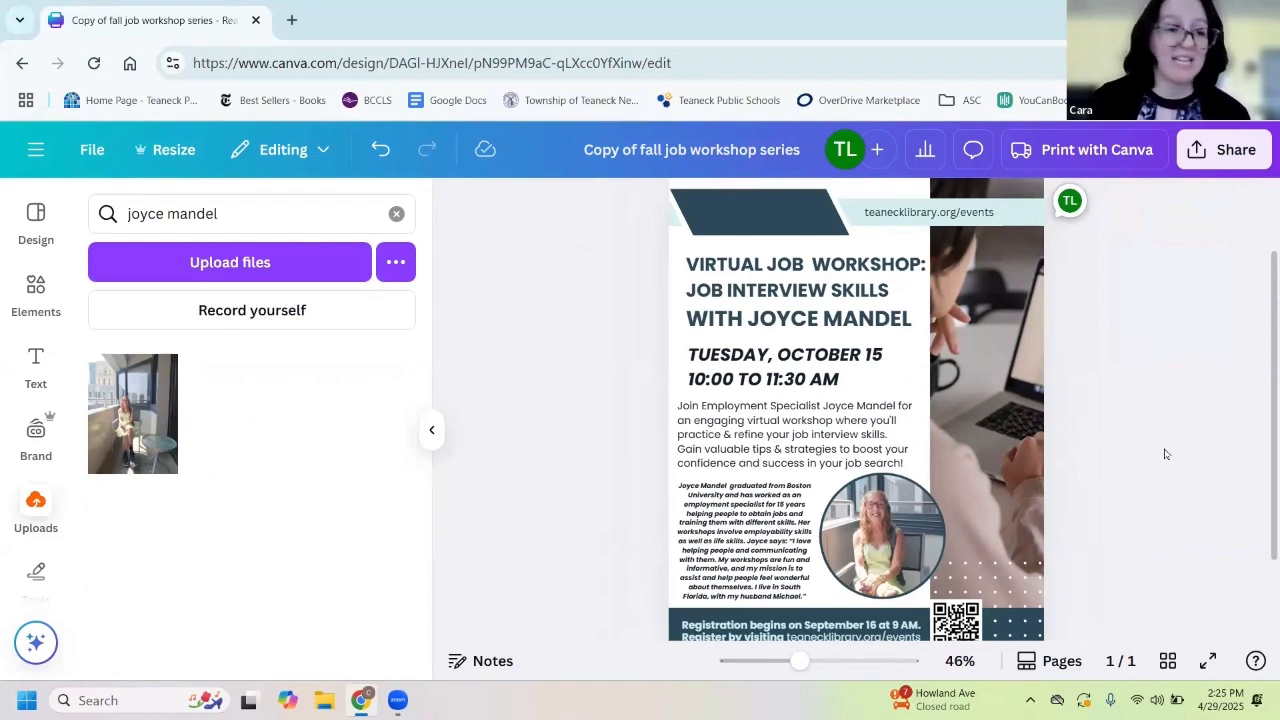
Add the first white Teaneck Public Library logo from the TPL Brand Kit into the dark top banner
{"action": "left_click", "coordinate": [36, 430]}
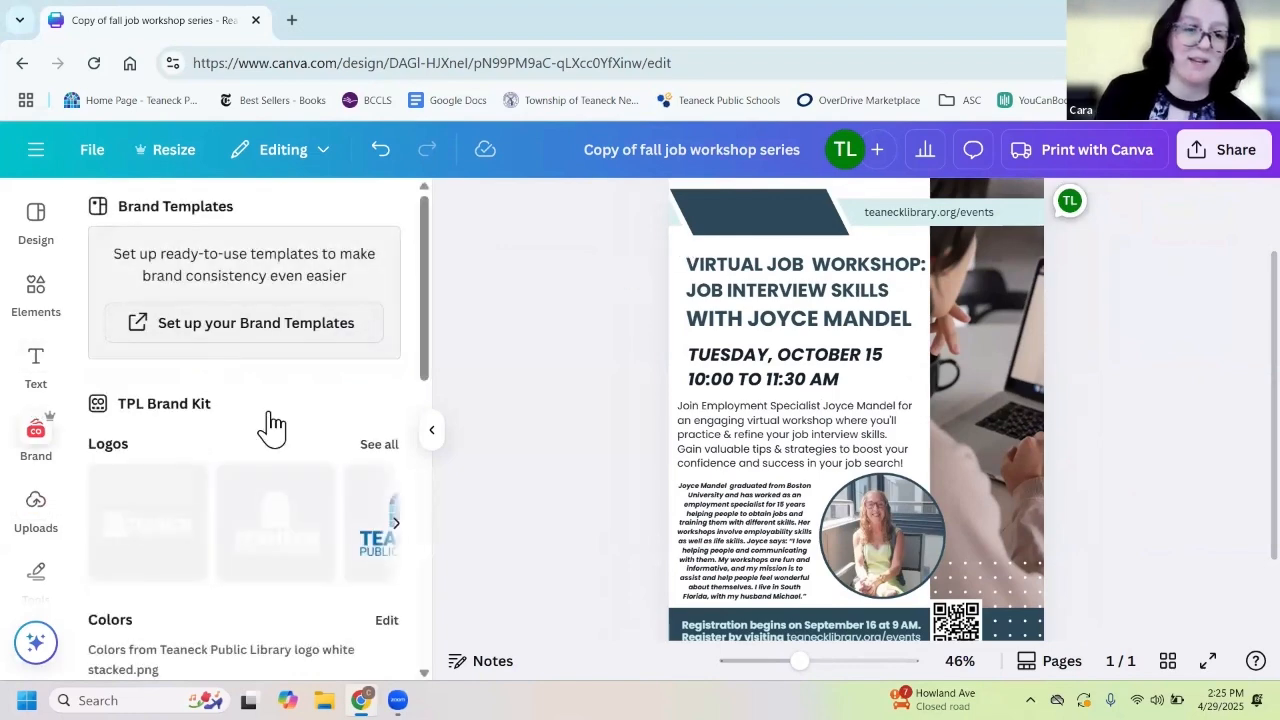
{"action": "scroll", "coordinate": [300, 380], "scroll_direction": "down", "scroll_amount": 1}
{"action": "left_click", "coordinate": [375, 346]}
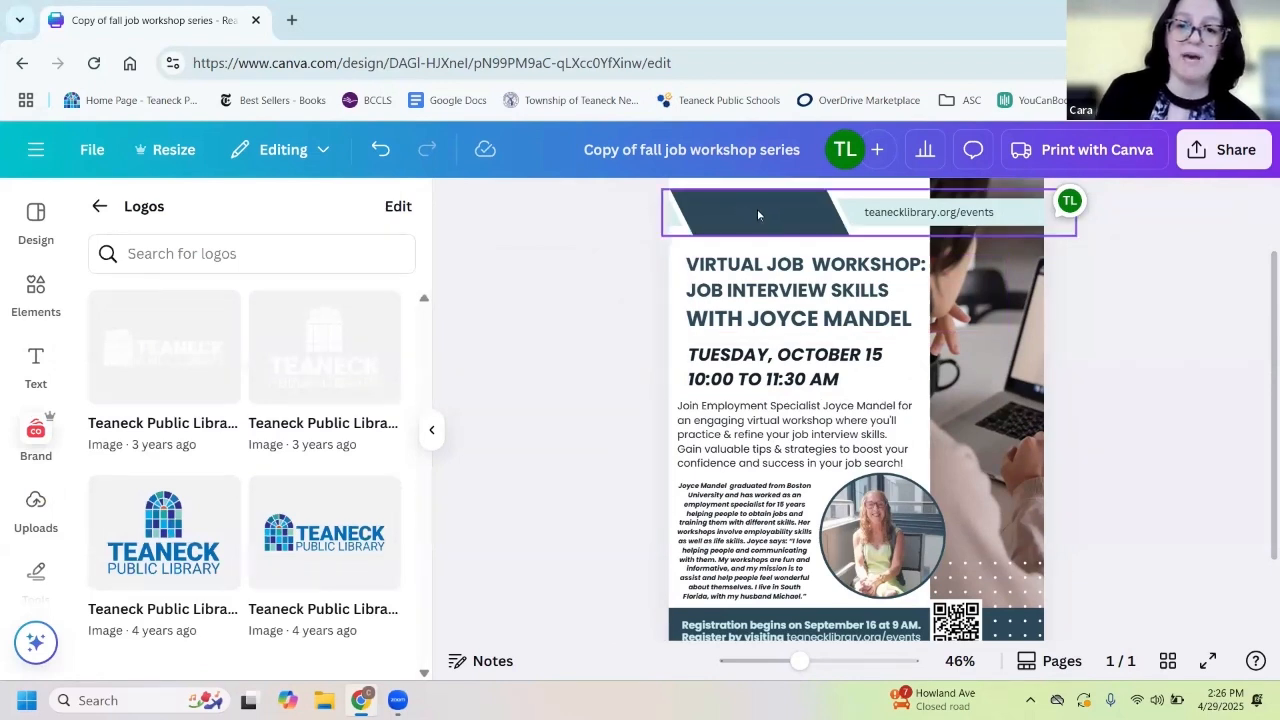
{"action": "left_click", "coordinate": [136, 335]}
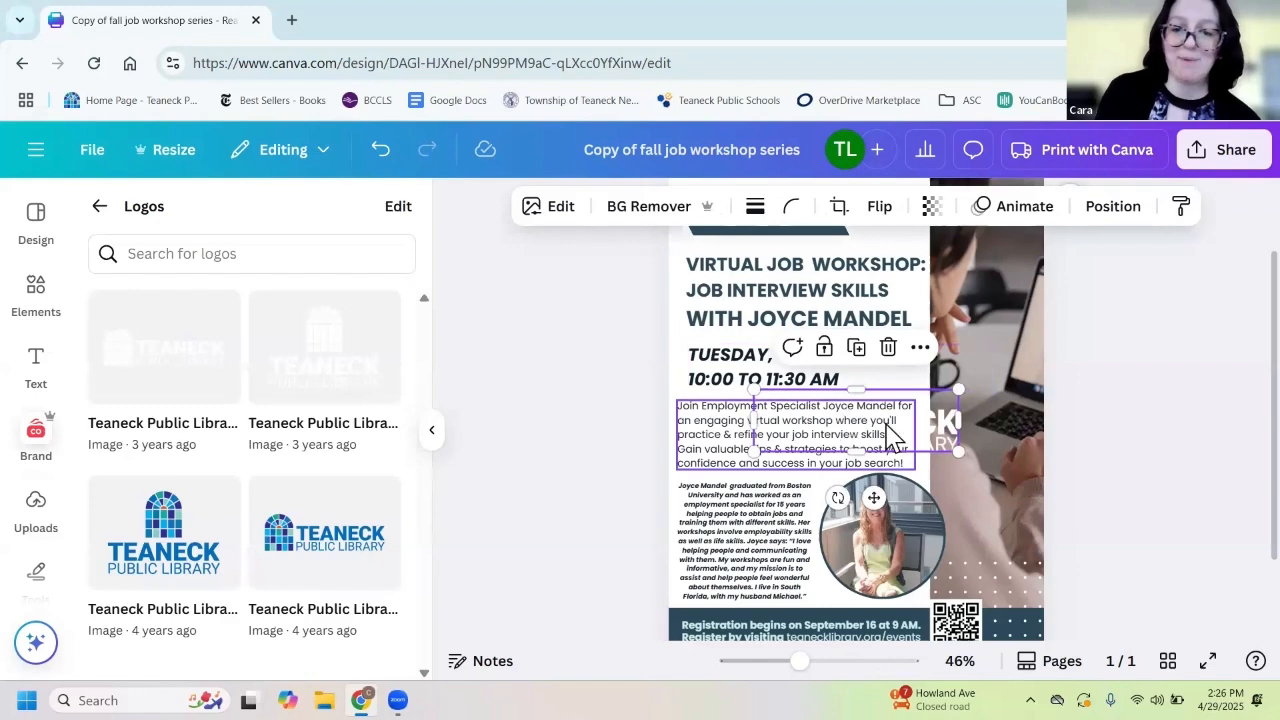
{"action": "left_click_drag", "start_coordinate": [885, 436], "coordinate": [748, 313]}
{"action": "left_click", "coordinate": [1128, 417]}
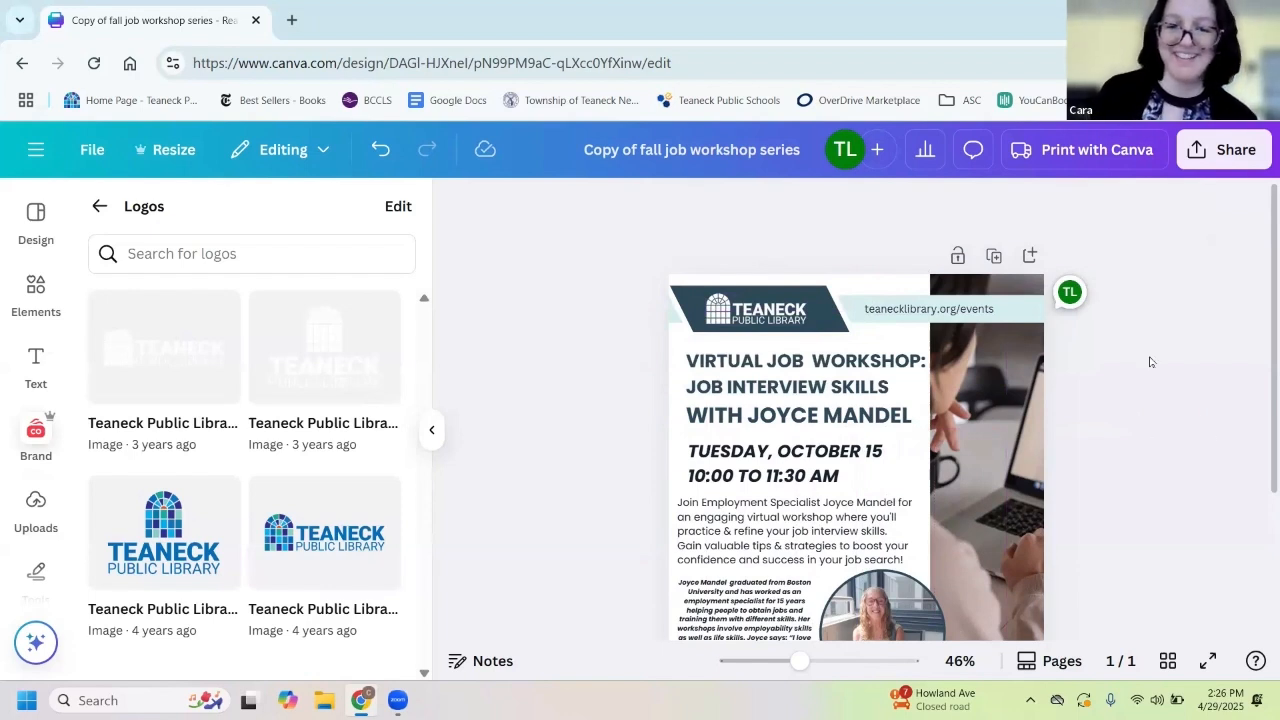
{"action": "scroll", "coordinate": [1145, 370], "scroll_direction": "down", "scroll_amount": 2}
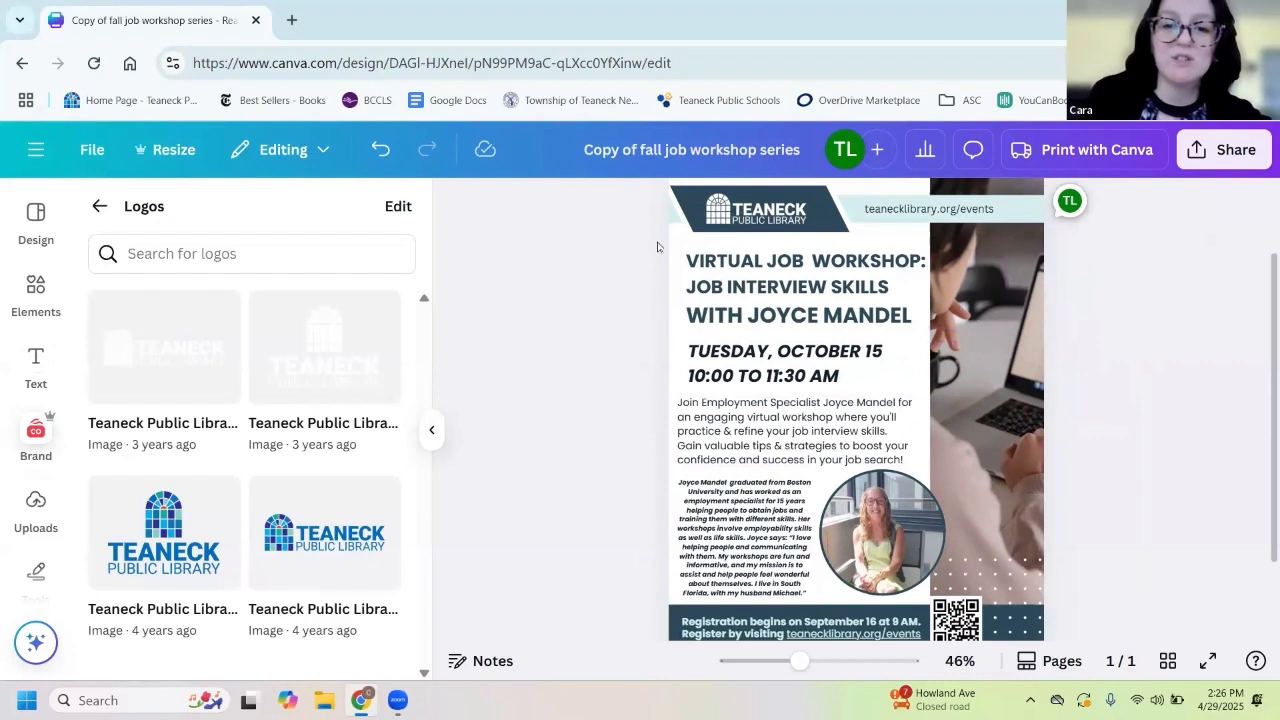
Select the title, date and description text boxes, try Position's tidy-up, then undo it
{"action": "left_click_drag", "start_coordinate": [646, 242], "coordinate": [817, 451]}
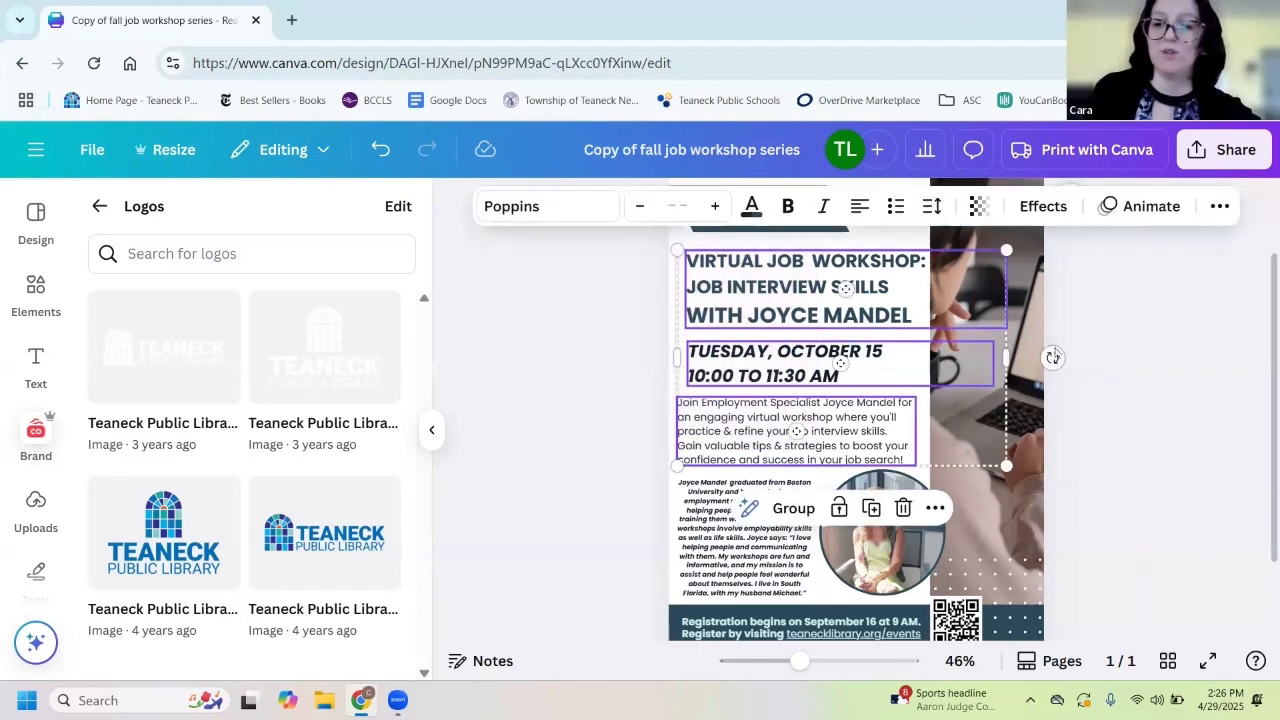
{"action": "left_click", "coordinate": [936, 512]}
{"action": "scroll", "coordinate": [1066, 420], "scroll_direction": "down", "scroll_amount": 3}
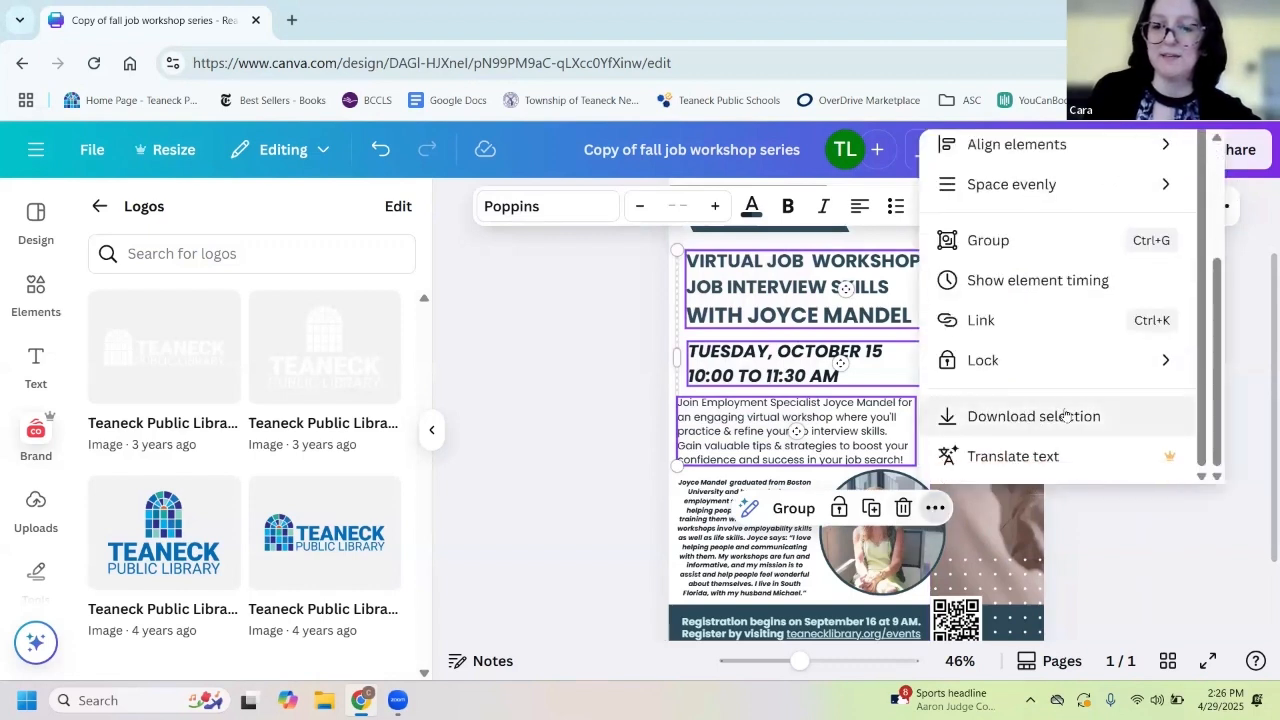
{"action": "scroll", "coordinate": [1040, 415], "scroll_direction": "up", "scroll_amount": 2}
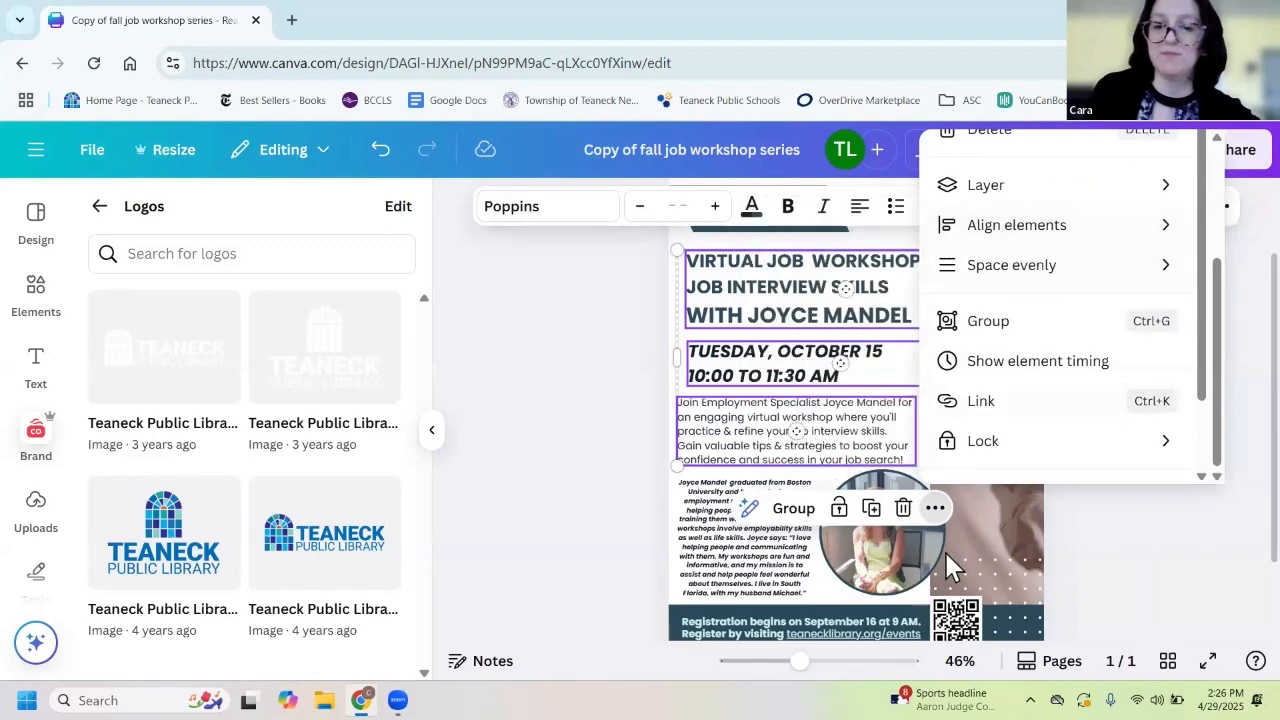
{"action": "left_click", "coordinate": [936, 509]}
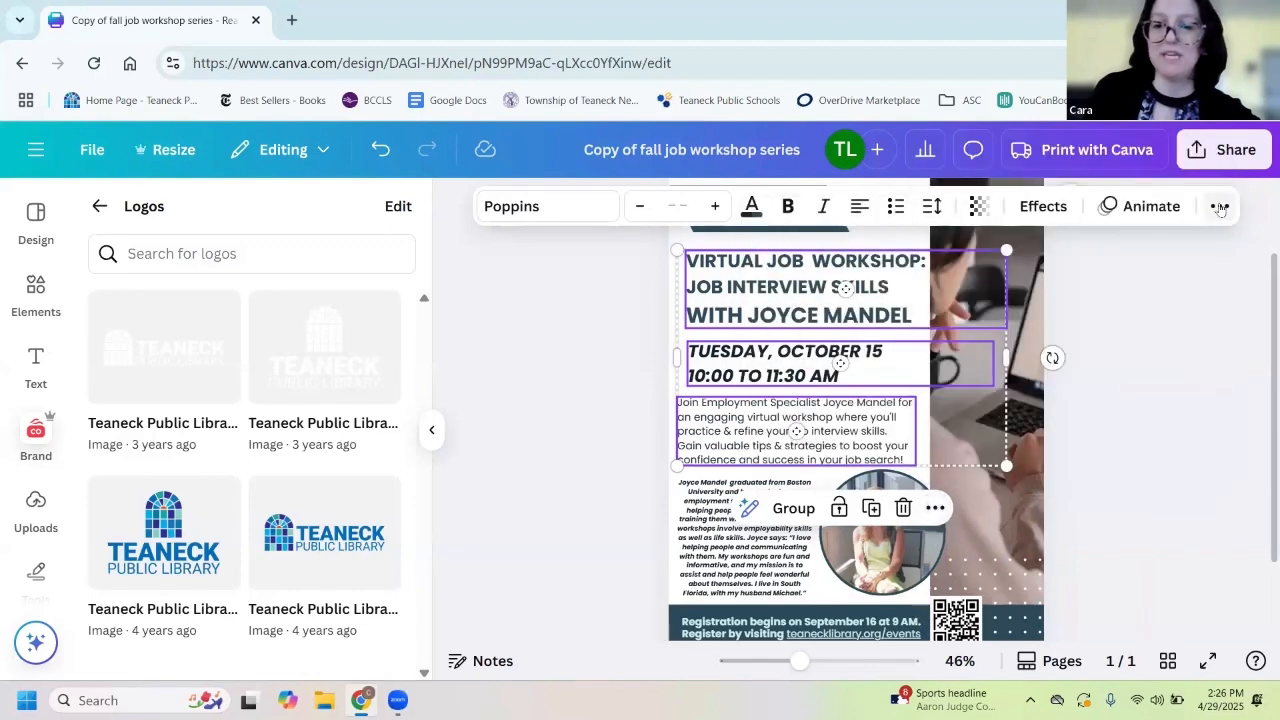
{"action": "left_click", "coordinate": [1220, 206]}
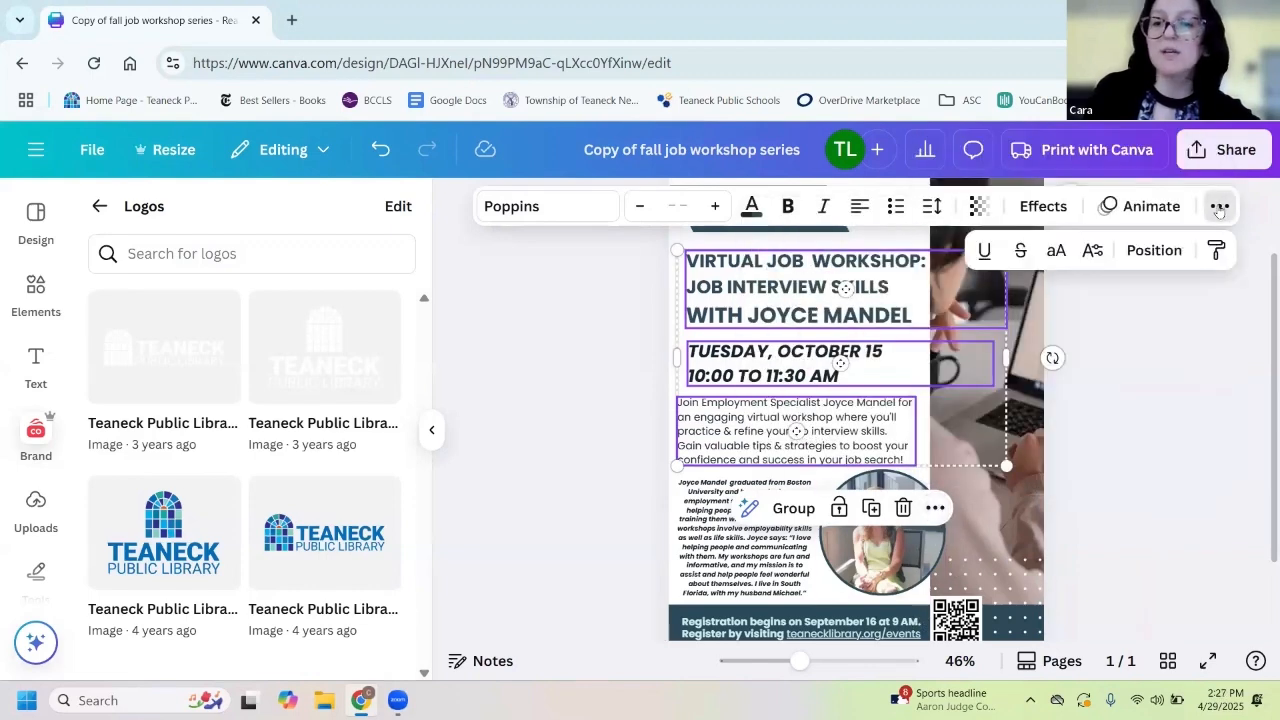
{"action": "left_click", "coordinate": [1154, 252]}
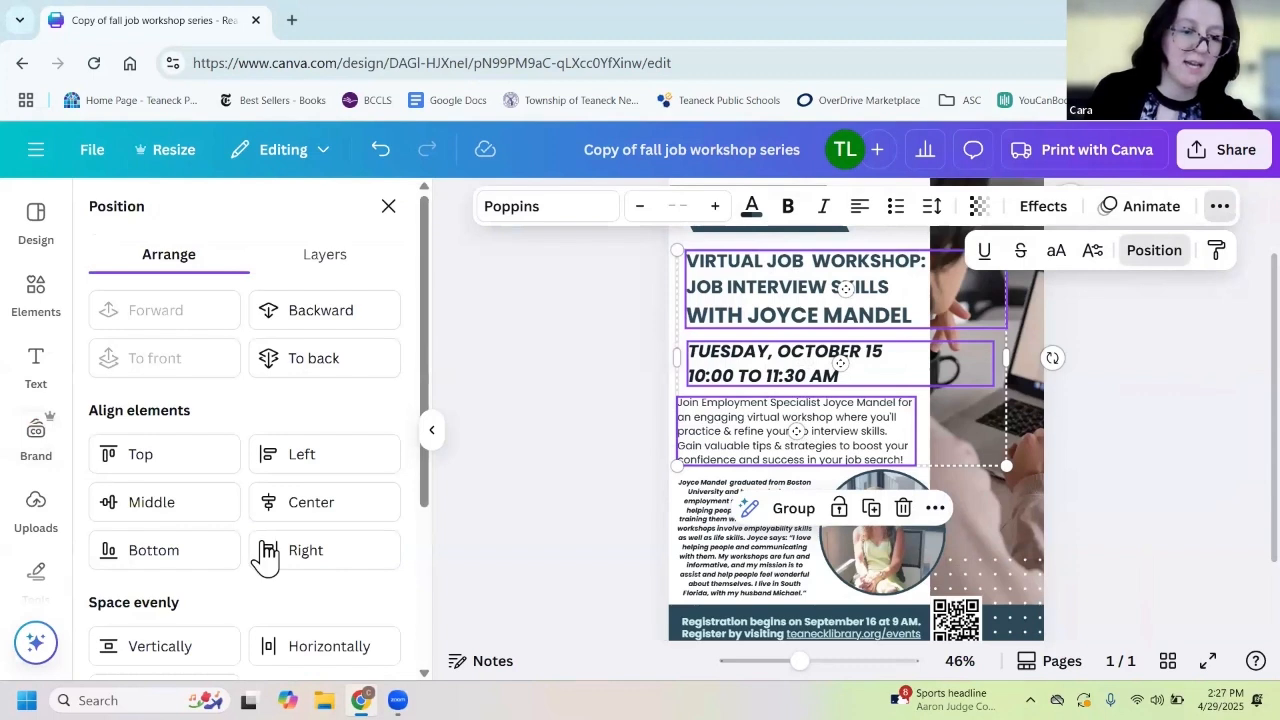
{"action": "scroll", "coordinate": [163, 449], "scroll_direction": "down", "scroll_amount": 3}
{"action": "left_click", "coordinate": [160, 444]}
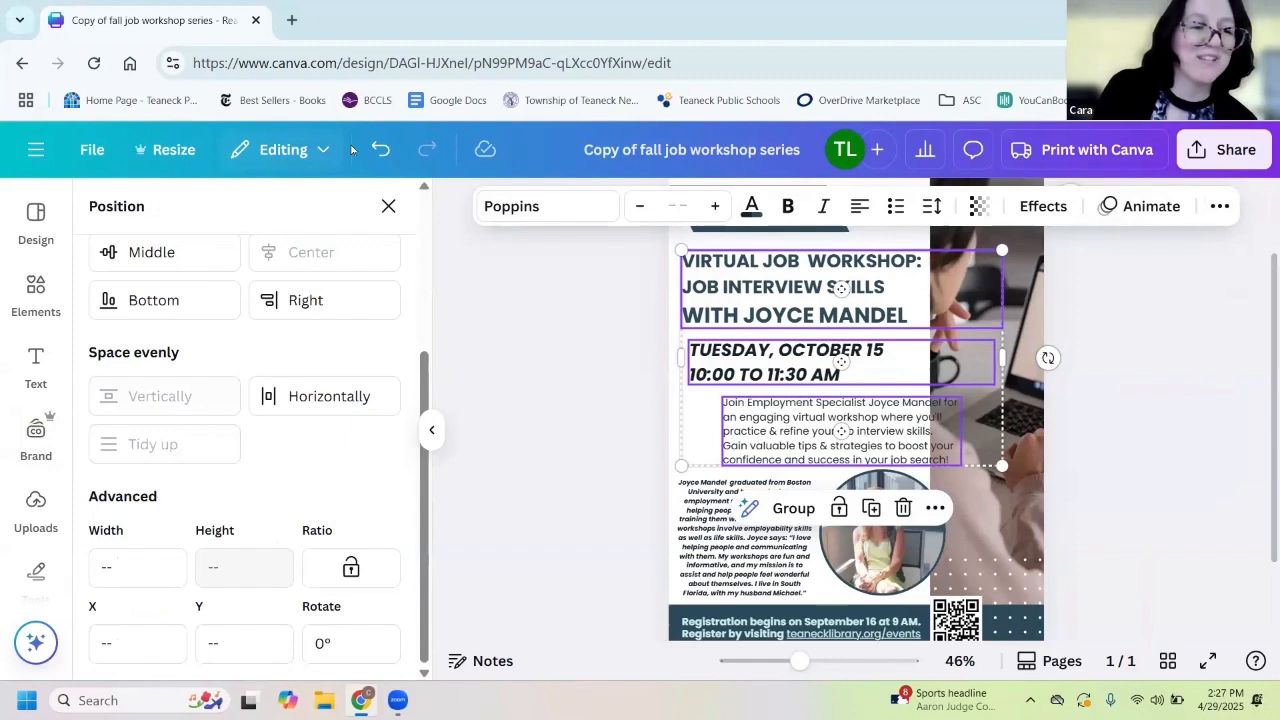
{"action": "scroll", "coordinate": [380, 410], "scroll_direction": "up", "scroll_amount": 1}
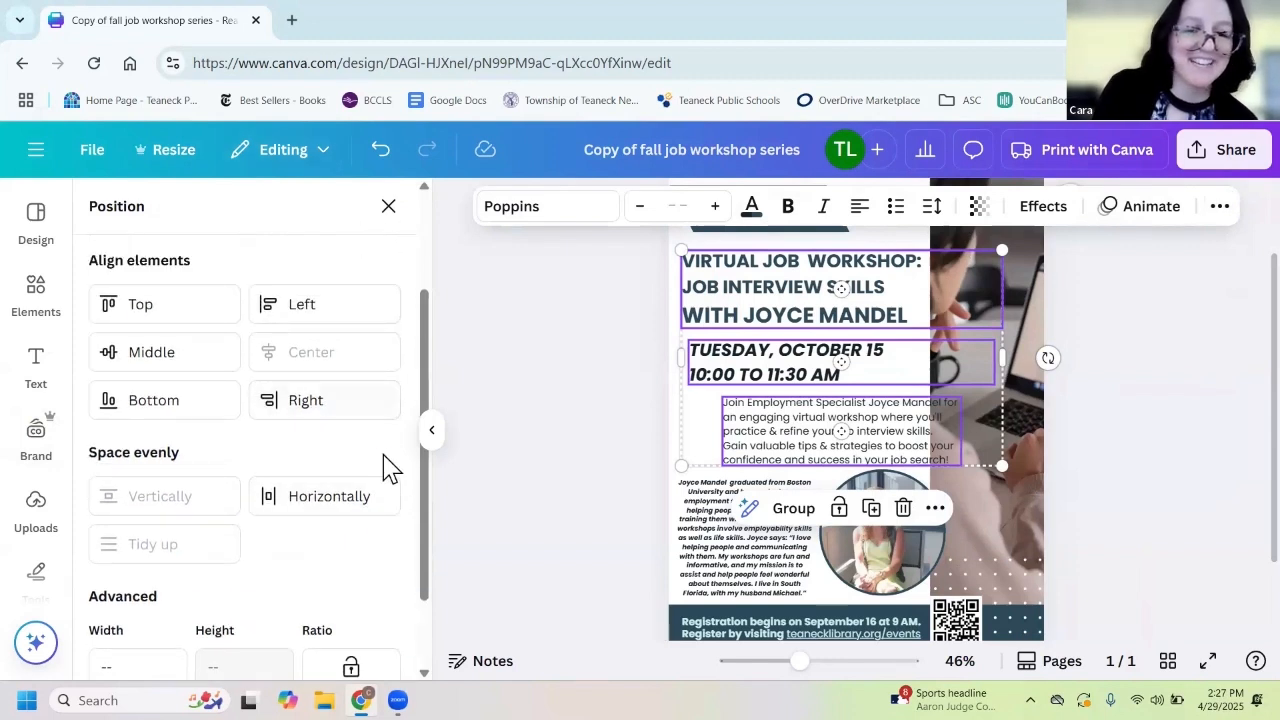
{"action": "scroll", "coordinate": [391, 463], "scroll_direction": "up", "scroll_amount": 1}
{"action": "left_click", "coordinate": [380, 149]}
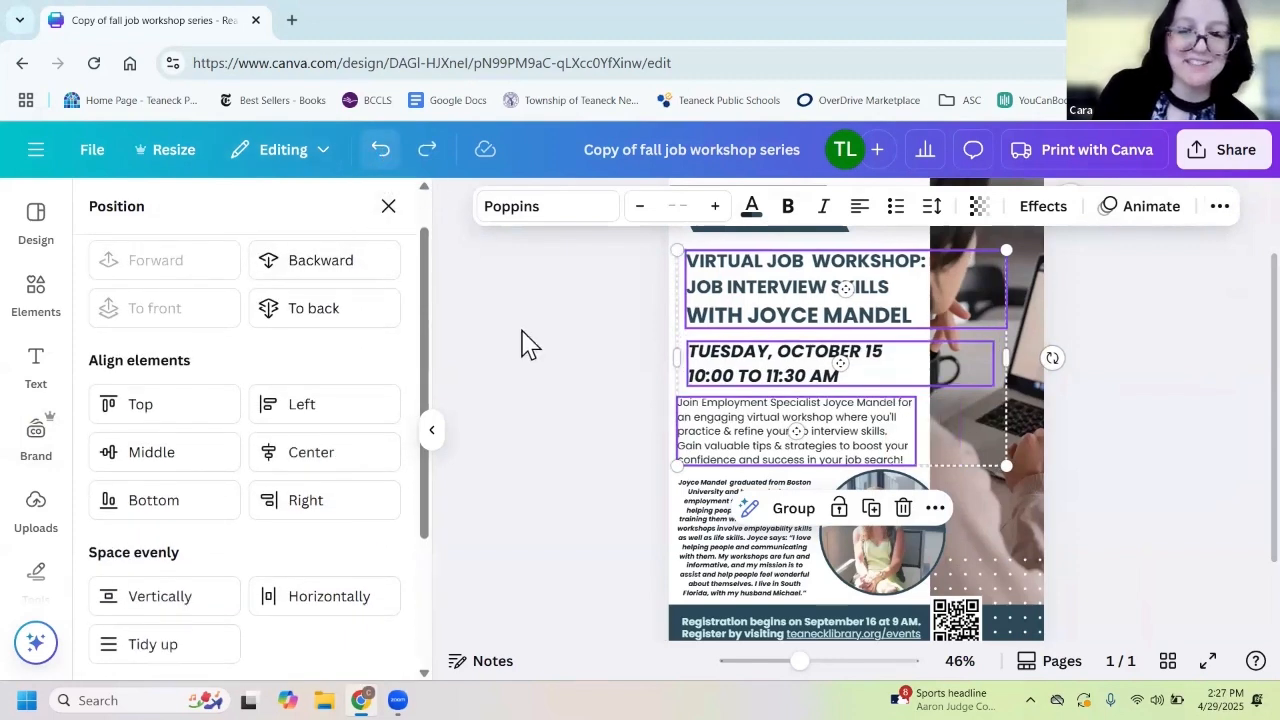
Reselect the three text boxes, space them evenly horizontally, then undo the change
{"action": "left_click", "coordinate": [700, 368]}
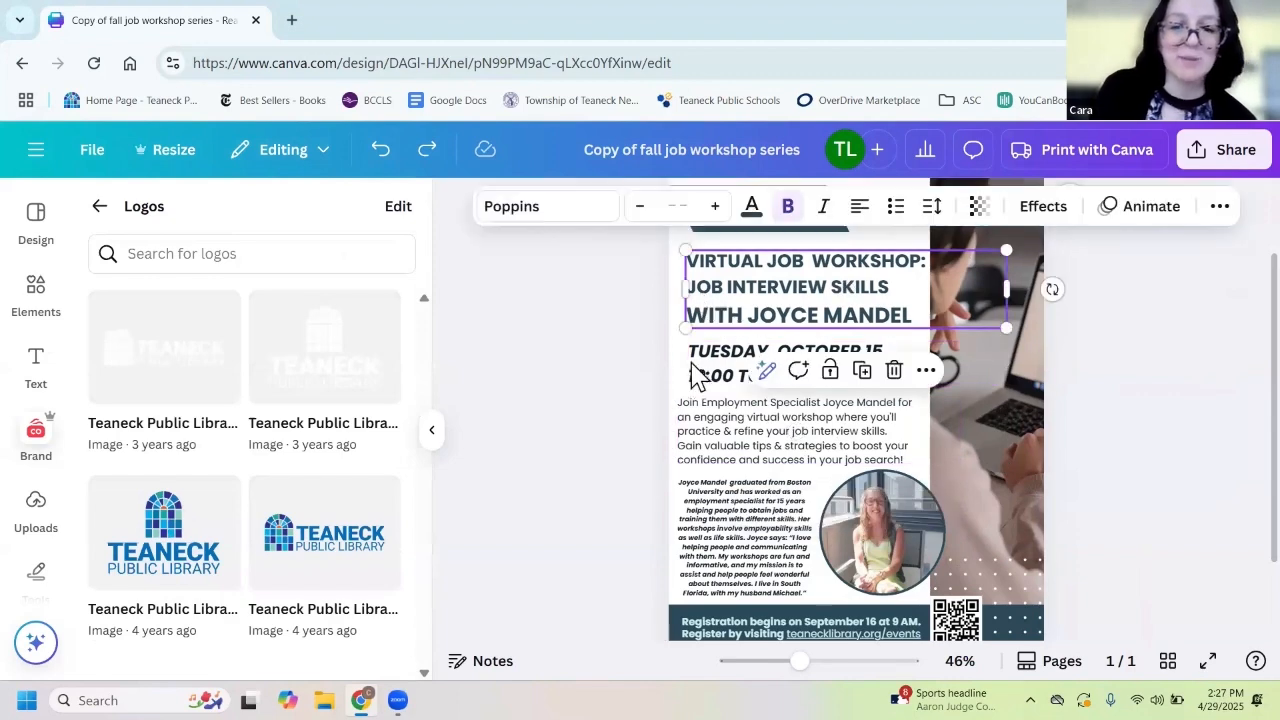
{"action": "left_click", "coordinate": [714, 378], "text": "shift"}
{"action": "left_click", "coordinate": [737, 429], "text": "shift"}
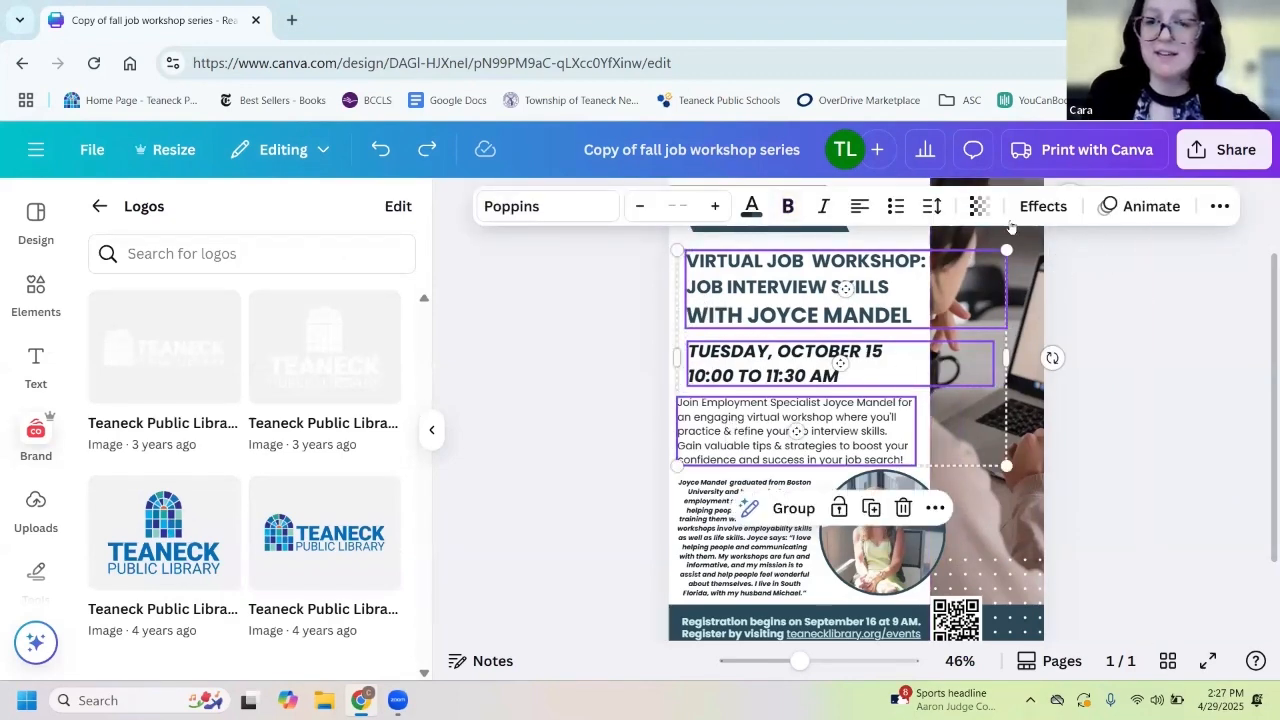
{"action": "left_click", "coordinate": [1218, 207]}
{"action": "left_click", "coordinate": [1154, 250]}
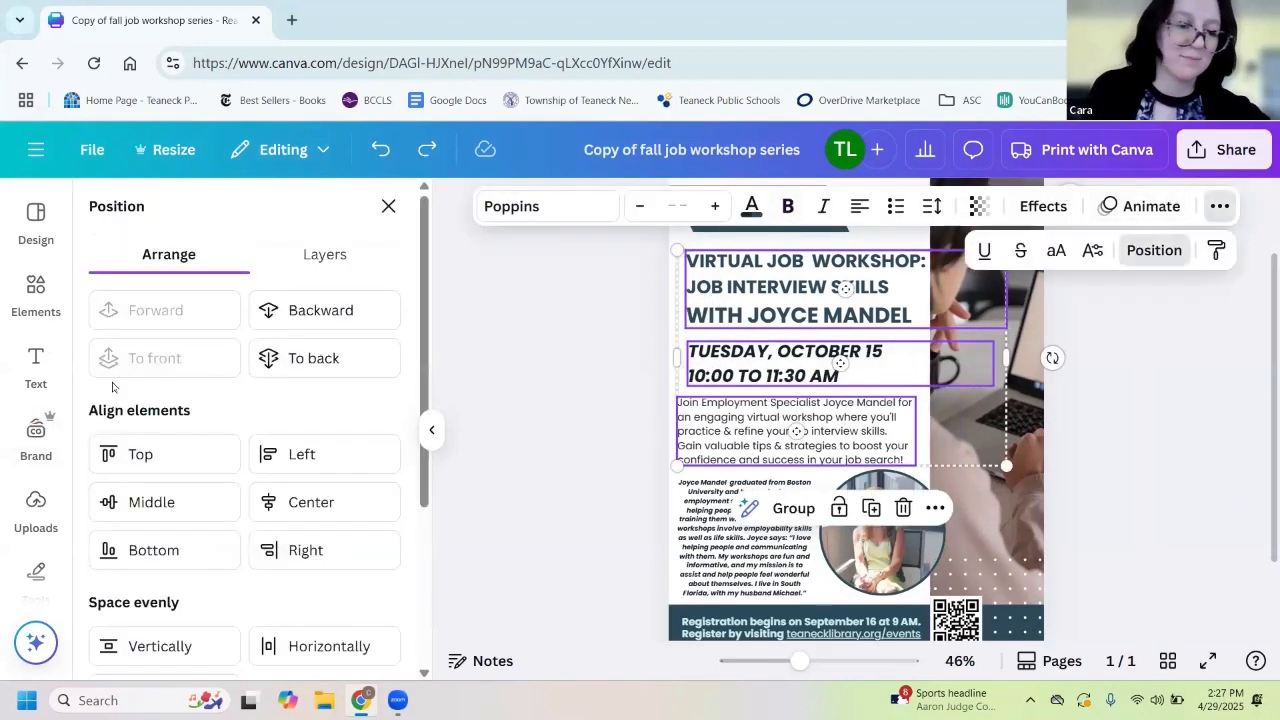
{"action": "scroll", "coordinate": [212, 375], "scroll_direction": "down", "scroll_amount": 1}
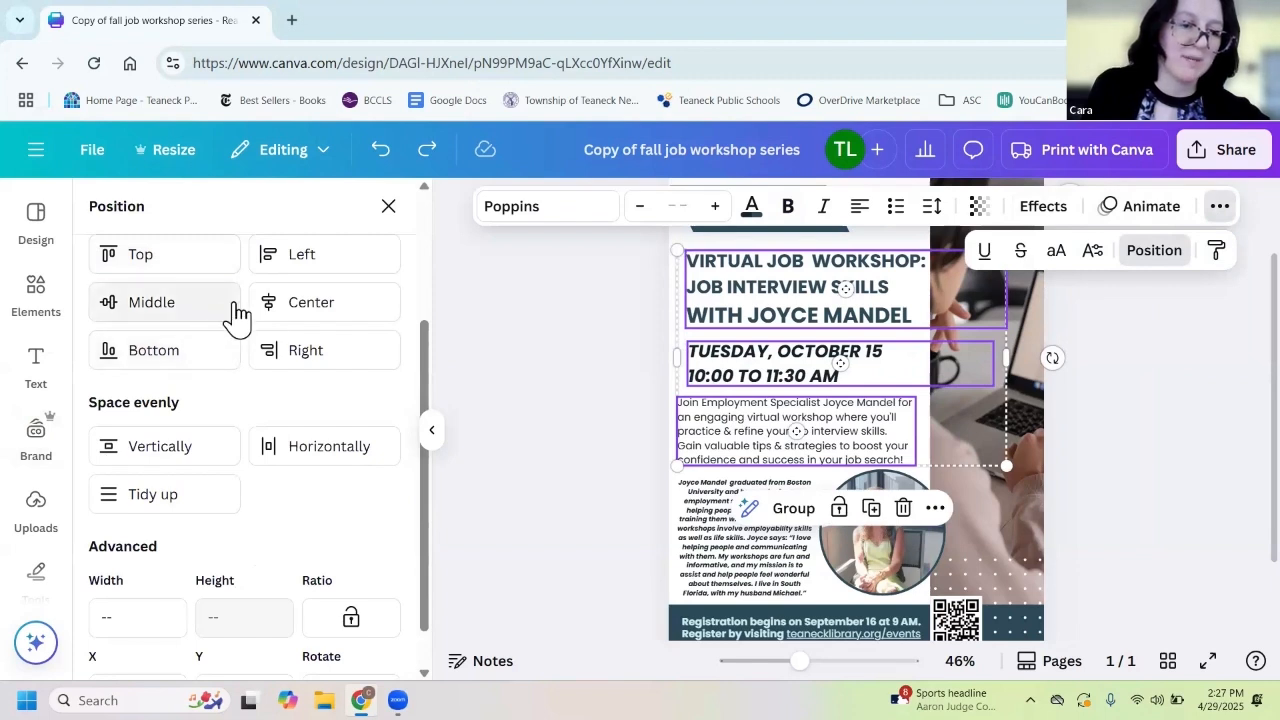
{"action": "scroll", "coordinate": [277, 400], "scroll_direction": "up", "scroll_amount": 1}
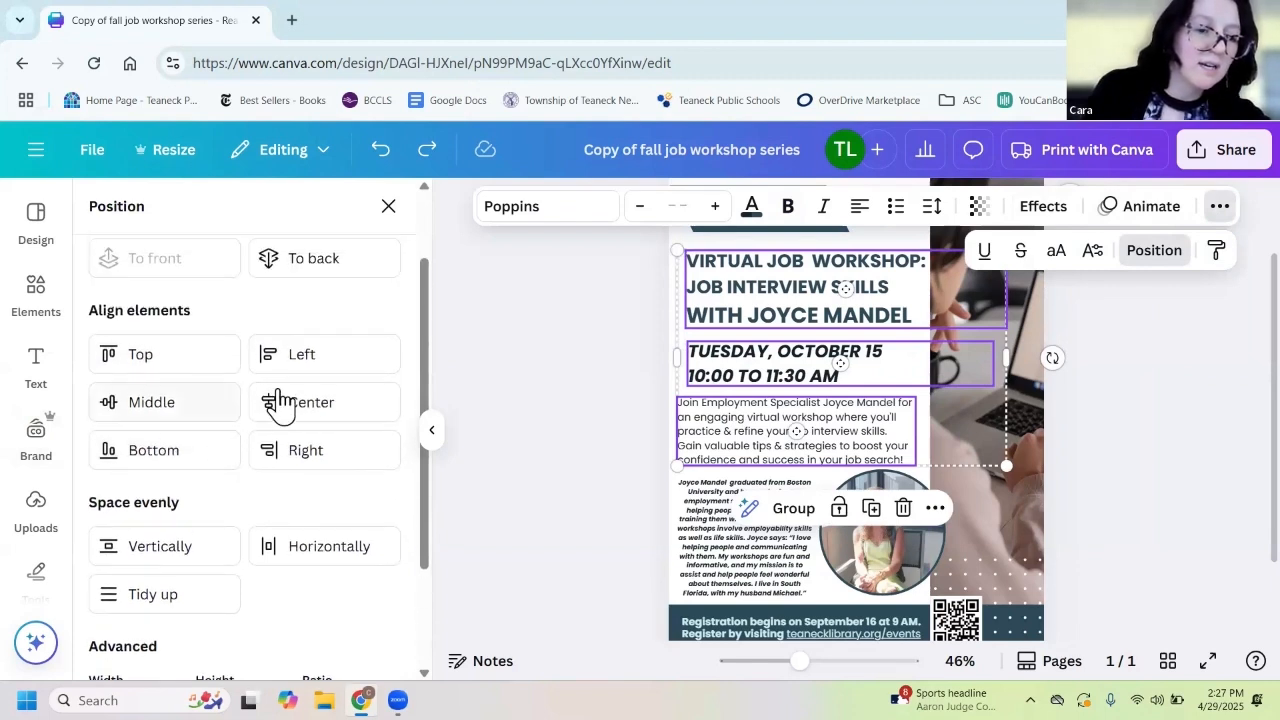
{"action": "scroll", "coordinate": [332, 414], "scroll_direction": "up", "scroll_amount": 1}
{"action": "scroll", "coordinate": [286, 409], "scroll_direction": "down", "scroll_amount": 2}
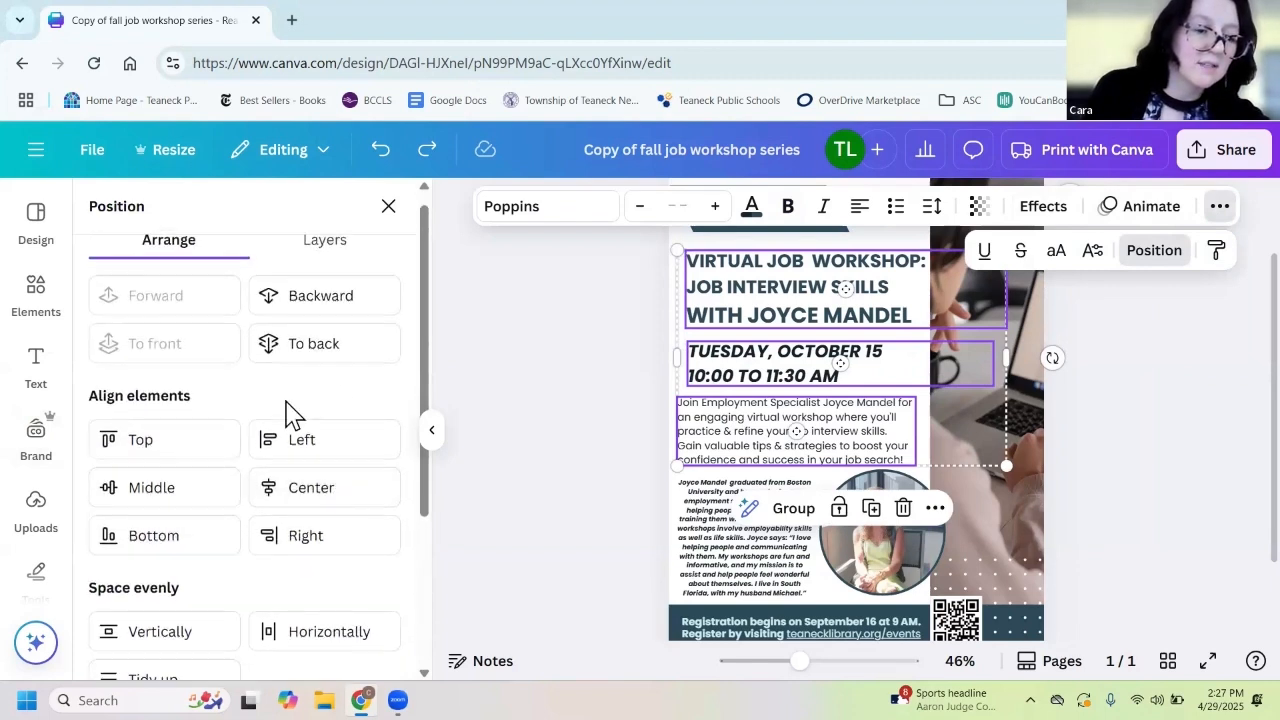
{"action": "left_click", "coordinate": [166, 508]}
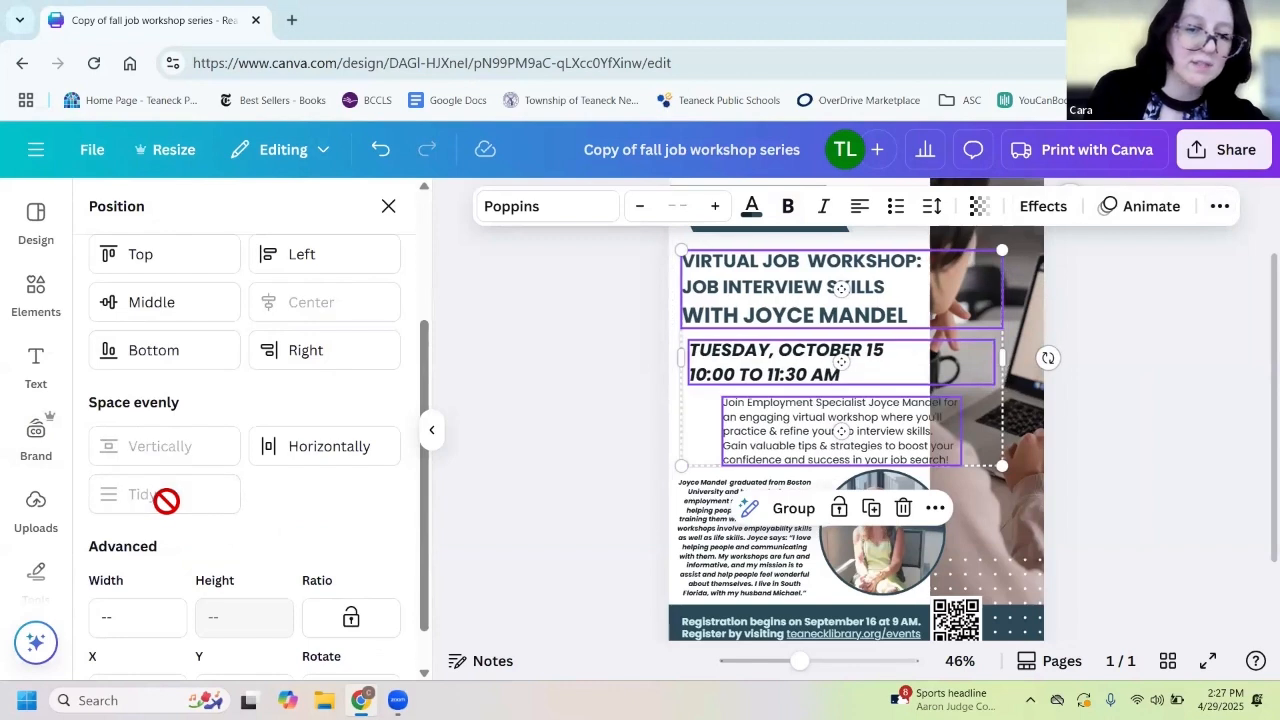
{"action": "left_click", "coordinate": [277, 458]}
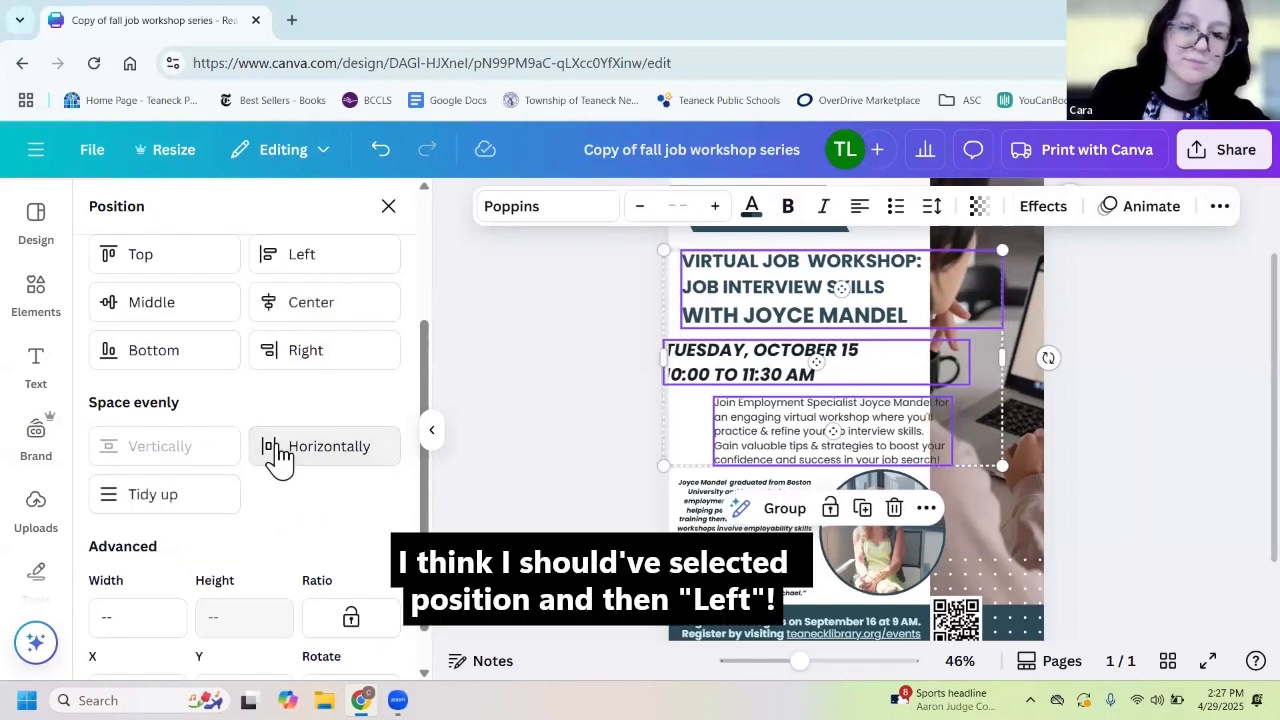
{"action": "left_click", "coordinate": [381, 149]}
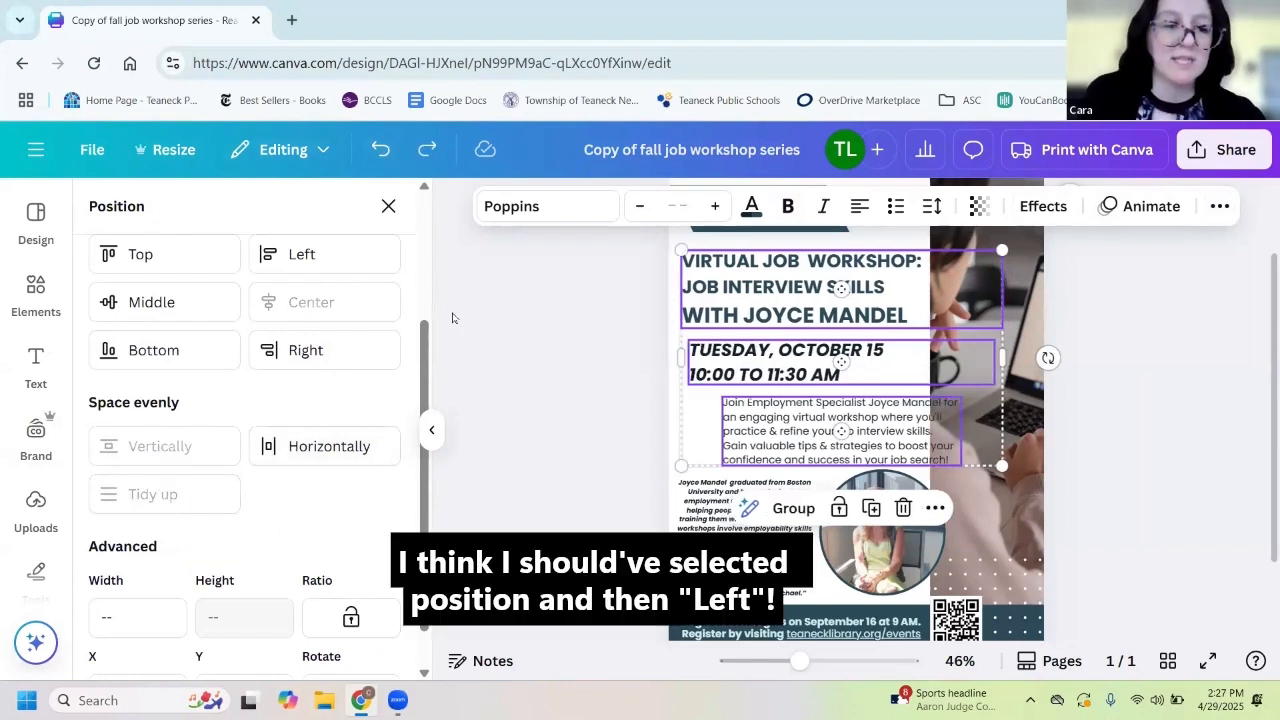
{"action": "key", "text": "Escape"}
Nudge the date, description and title boxes until all share one left edge along the guides
{"action": "left_click", "coordinate": [535, 316]}
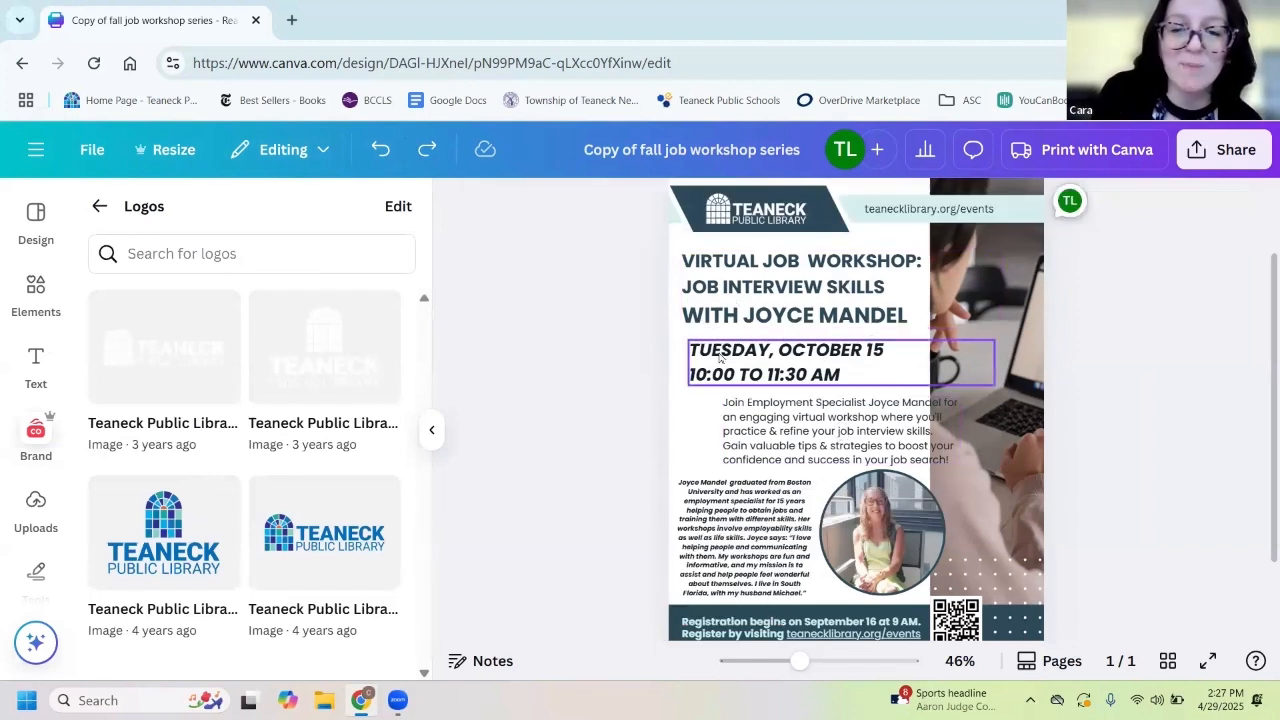
{"action": "left_click_drag", "start_coordinate": [712, 355], "coordinate": [703, 347]}
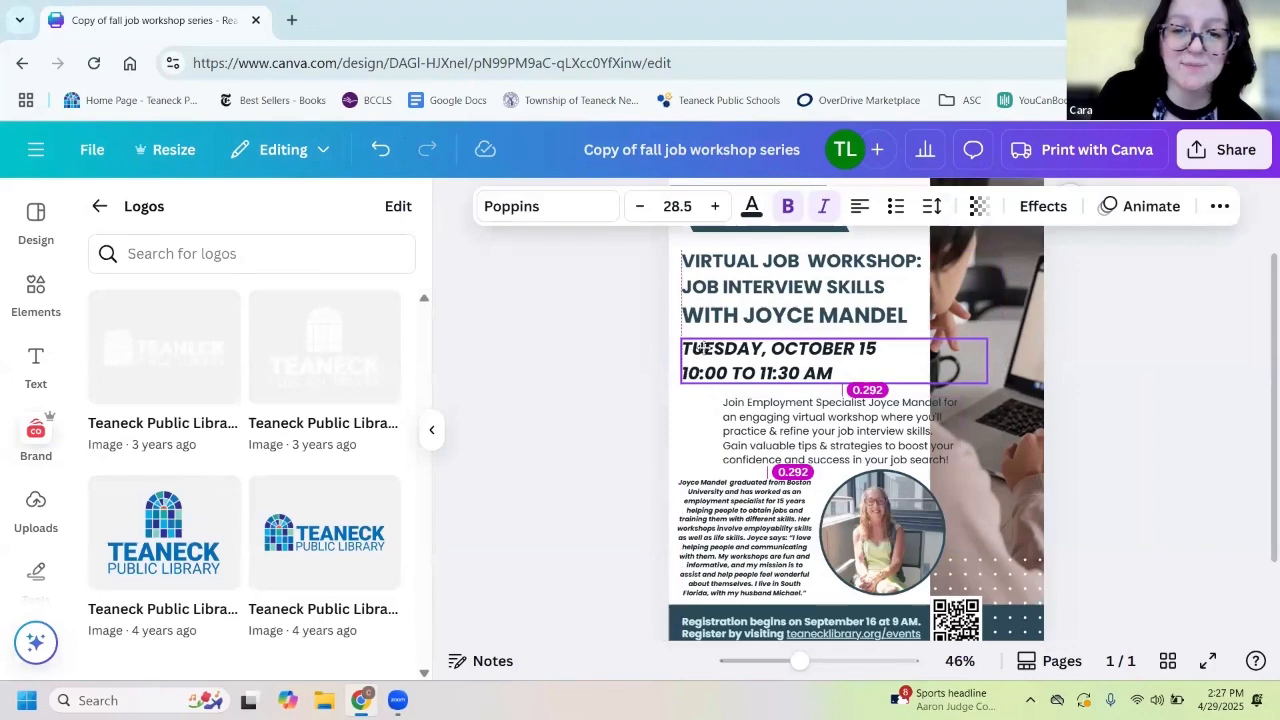
{"action": "left_click_drag", "start_coordinate": [766, 426], "coordinate": [735, 425]}
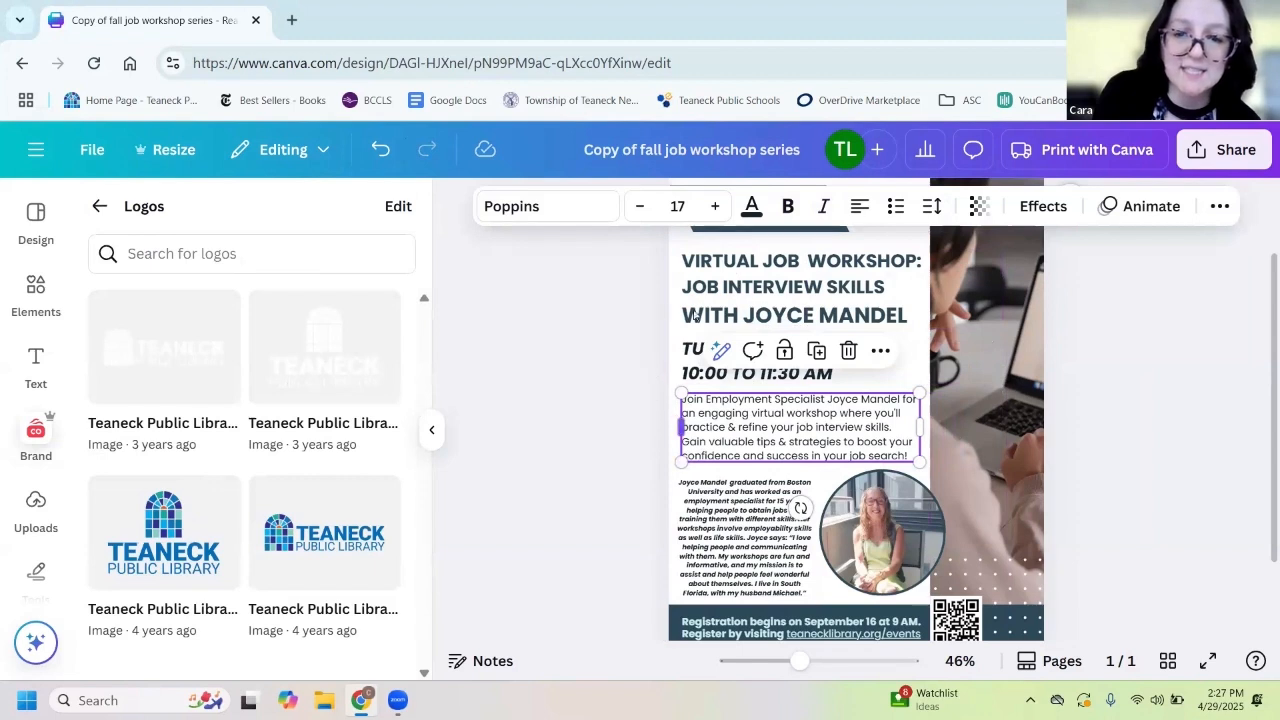
{"action": "left_click_drag", "start_coordinate": [694, 426], "coordinate": [693, 422]}
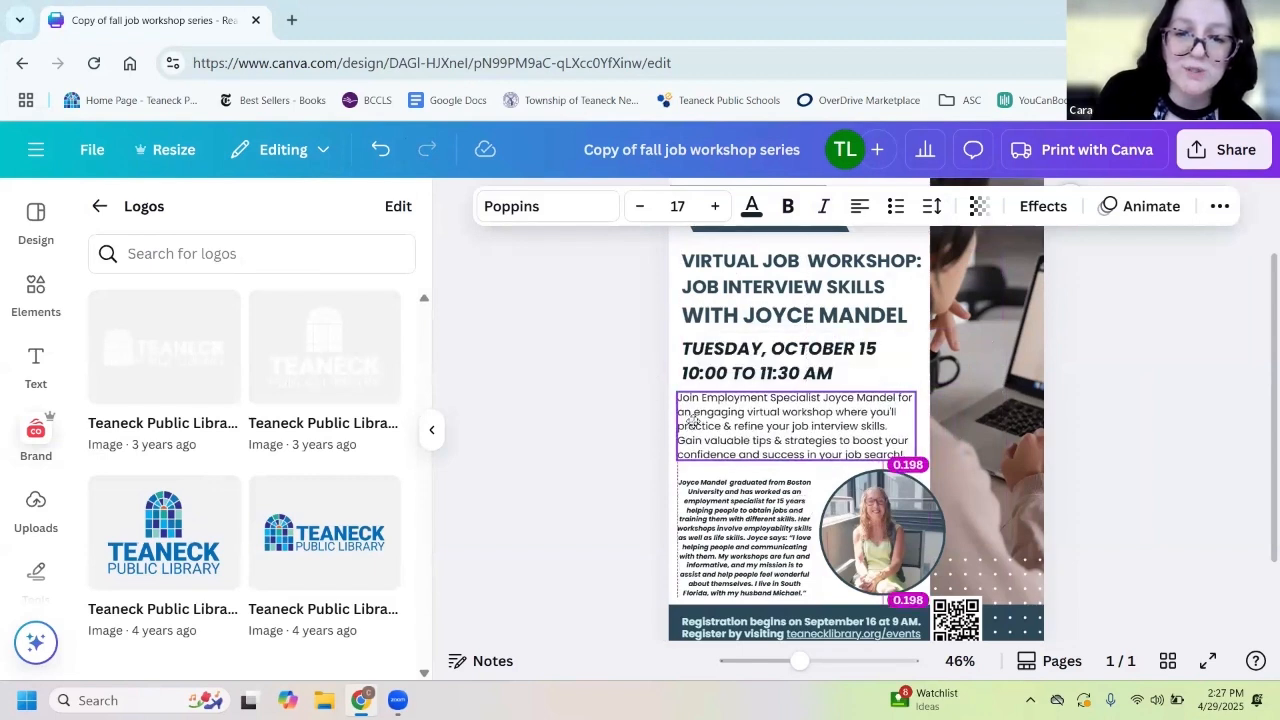
{"action": "left_click", "coordinate": [694, 371]}
{"action": "left_click_drag", "start_coordinate": [694, 371], "coordinate": [700, 366]}
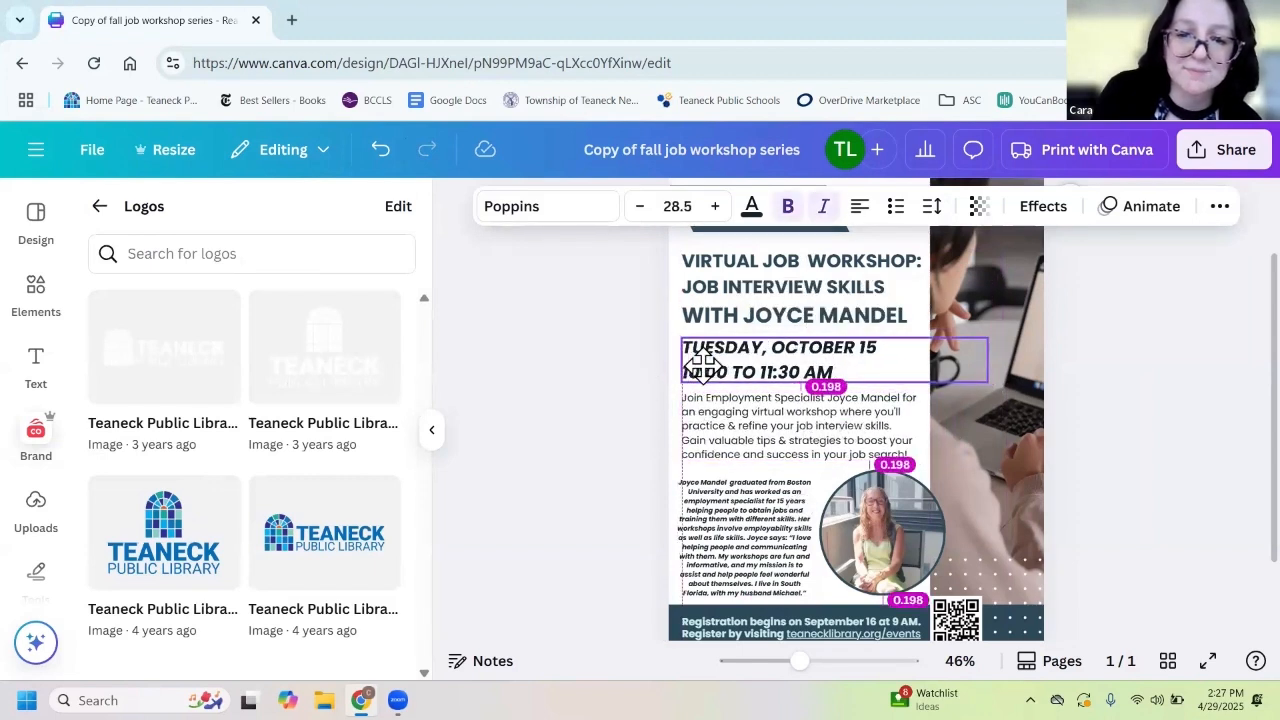
{"action": "left_click", "coordinate": [730, 293]}
{"action": "left_click_drag", "start_coordinate": [730, 293], "coordinate": [725, 288]}
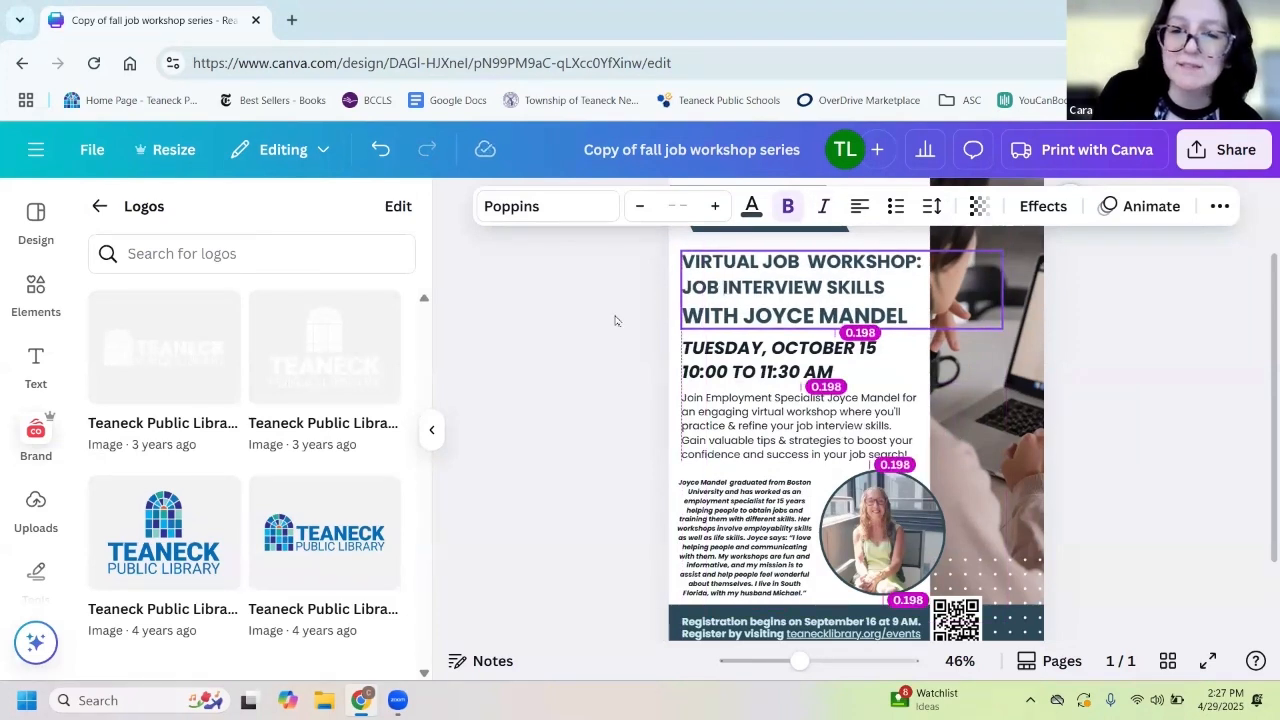
{"action": "left_click", "coordinate": [597, 323]}
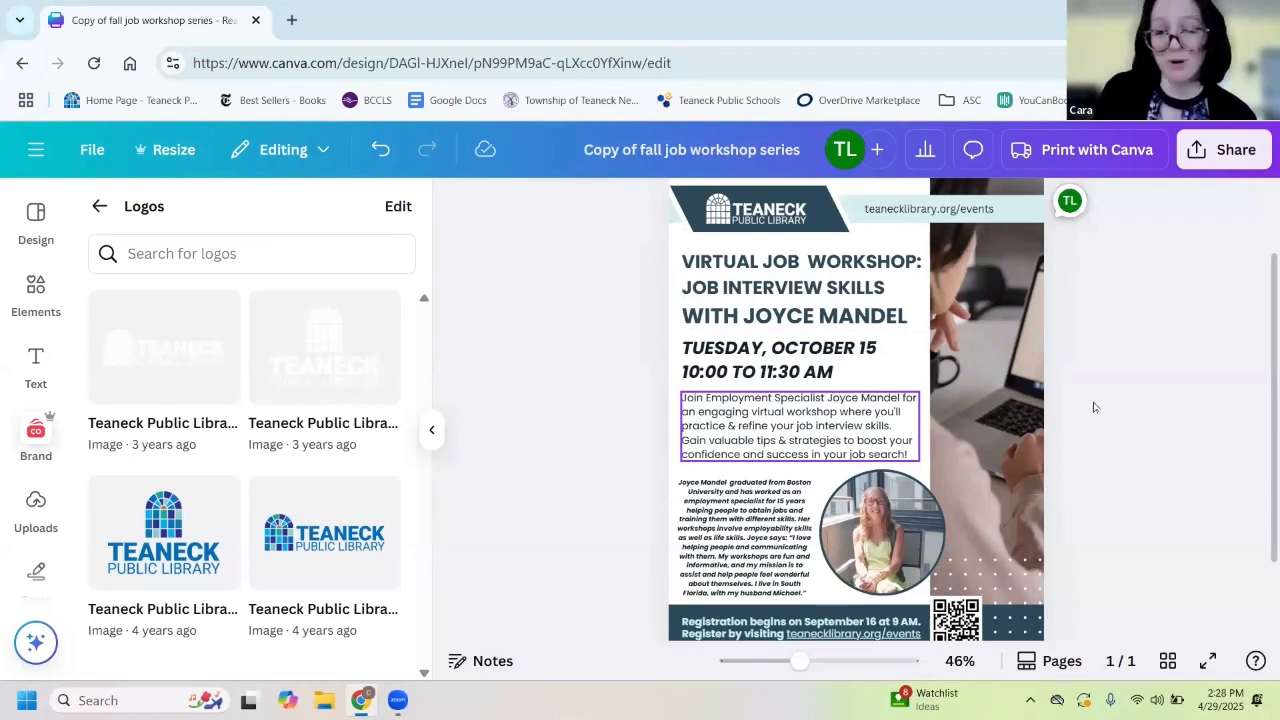
Zoom out to view the whole flier, then go back to the Canva 201 folder
{"action": "scroll", "coordinate": [1094, 407], "scroll_direction": "down", "scroll_amount": 2}
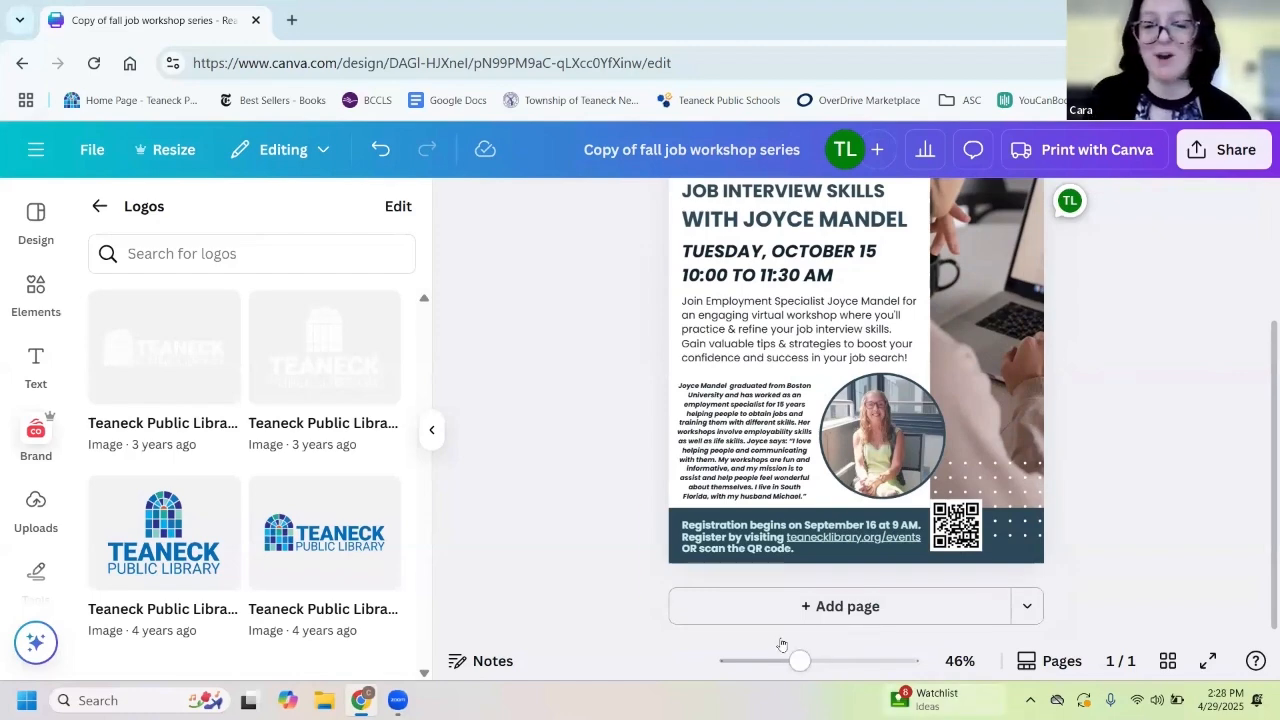
{"action": "mouse_move", "coordinate": [800, 661]}
{"action": "left_mouse_down"}
{"action": "mouse_move", "coordinate": [784, 660]}
{"action": "mouse_move", "coordinate": [801, 660]}
{"action": "left_mouse_up"}
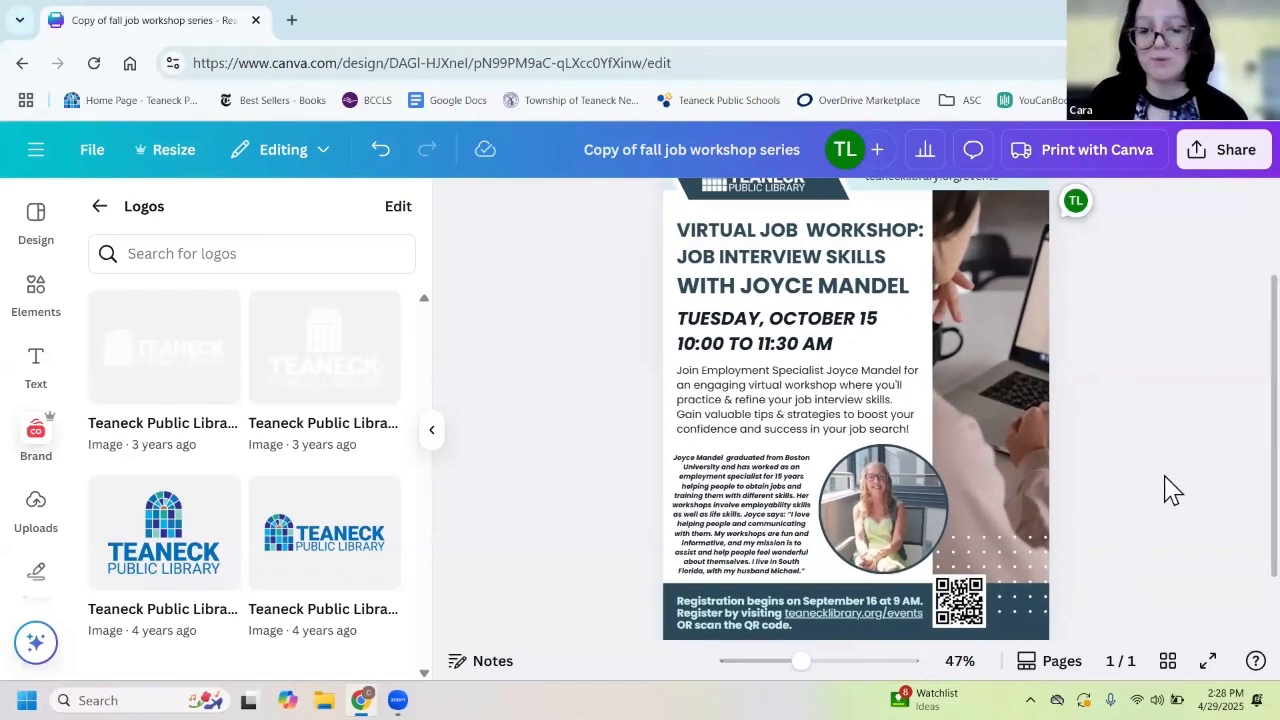
{"action": "scroll", "coordinate": [1229, 457], "scroll_direction": "up", "scroll_amount": 3}
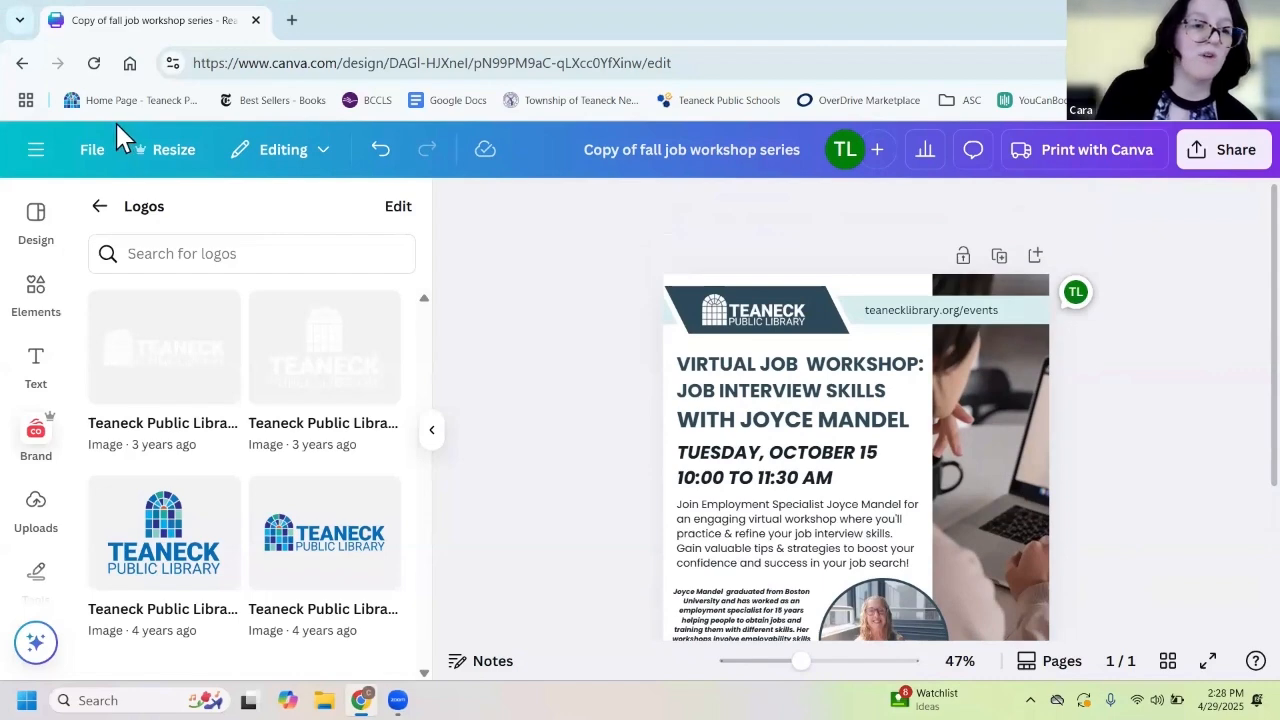
{"action": "left_click", "coordinate": [22, 63]}
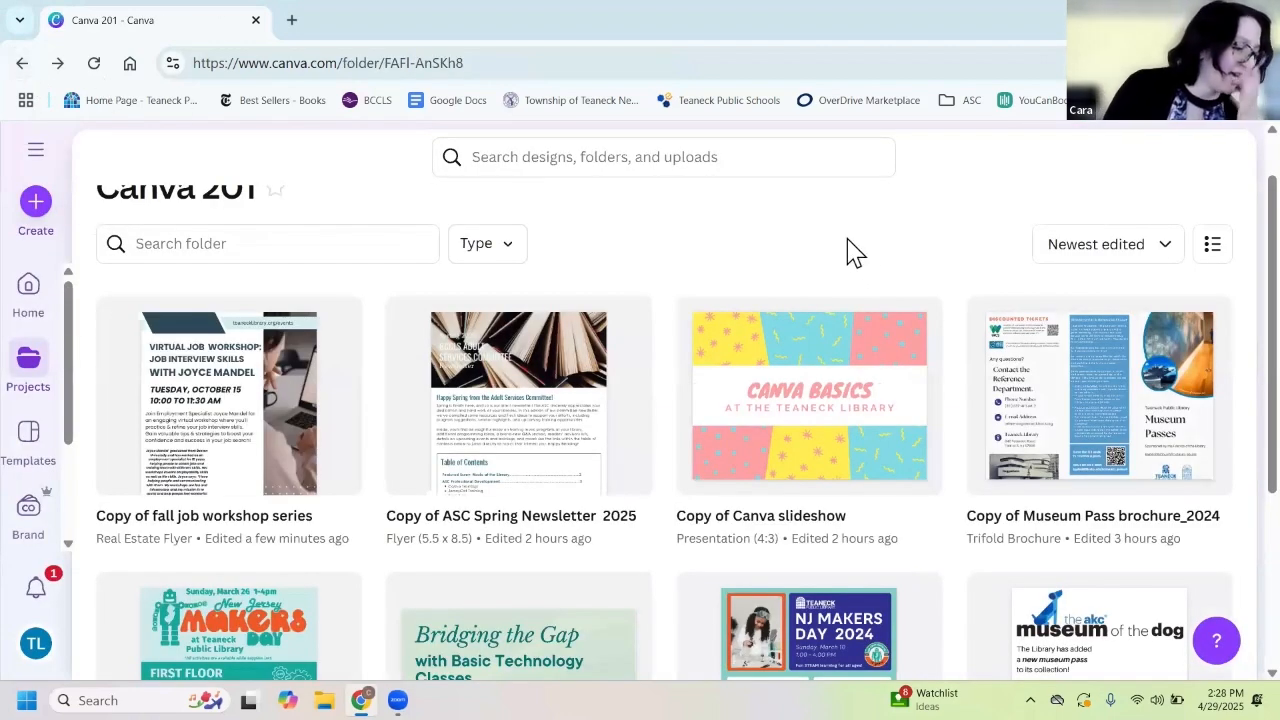
Open the Copy of ASC Spring Newsletter 2025 card and zoom in on its first page
{"action": "left_click", "coordinate": [508, 381]}
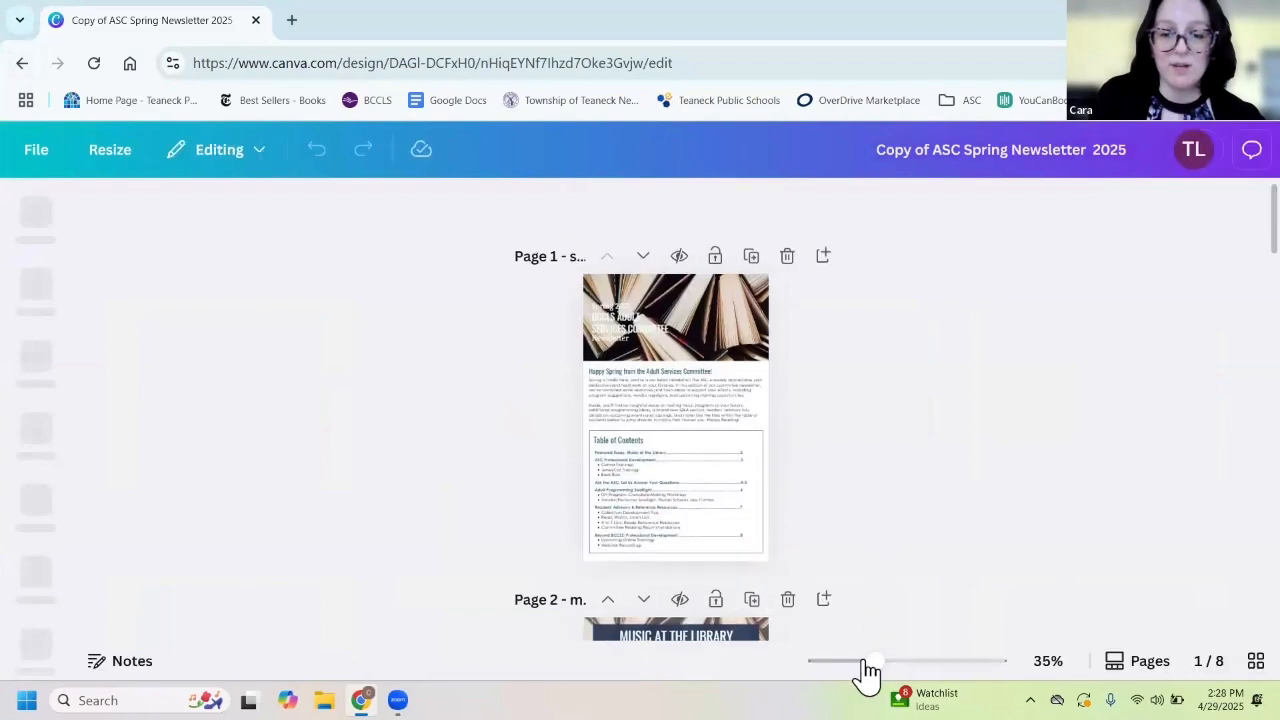
{"action": "left_click_drag", "start_coordinate": [869, 661], "coordinate": [854, 660]}
{"action": "scroll", "coordinate": [870, 460], "scroll_direction": "up", "scroll_amount": 5}
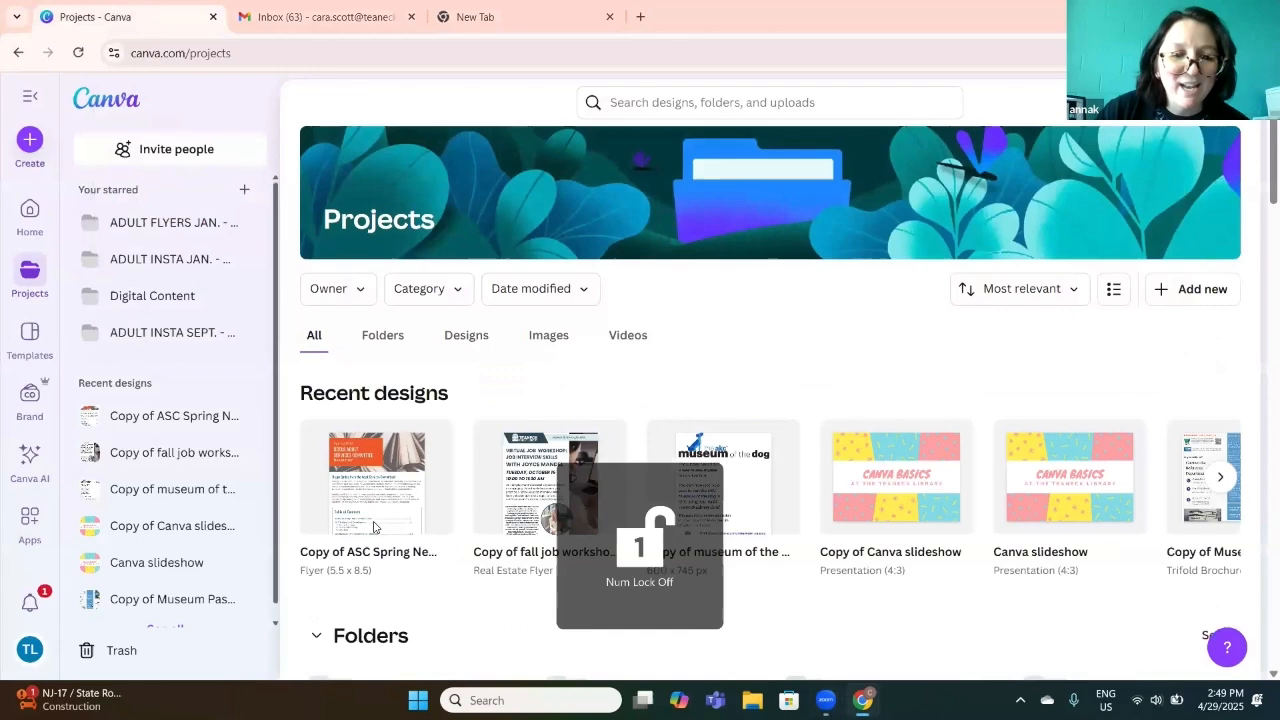
Open the newsletter copy from Recent designs in a new tab and zoom in on page one
{"action": "scroll", "coordinate": [368, 397], "scroll_direction": "down", "scroll_amount": 1}
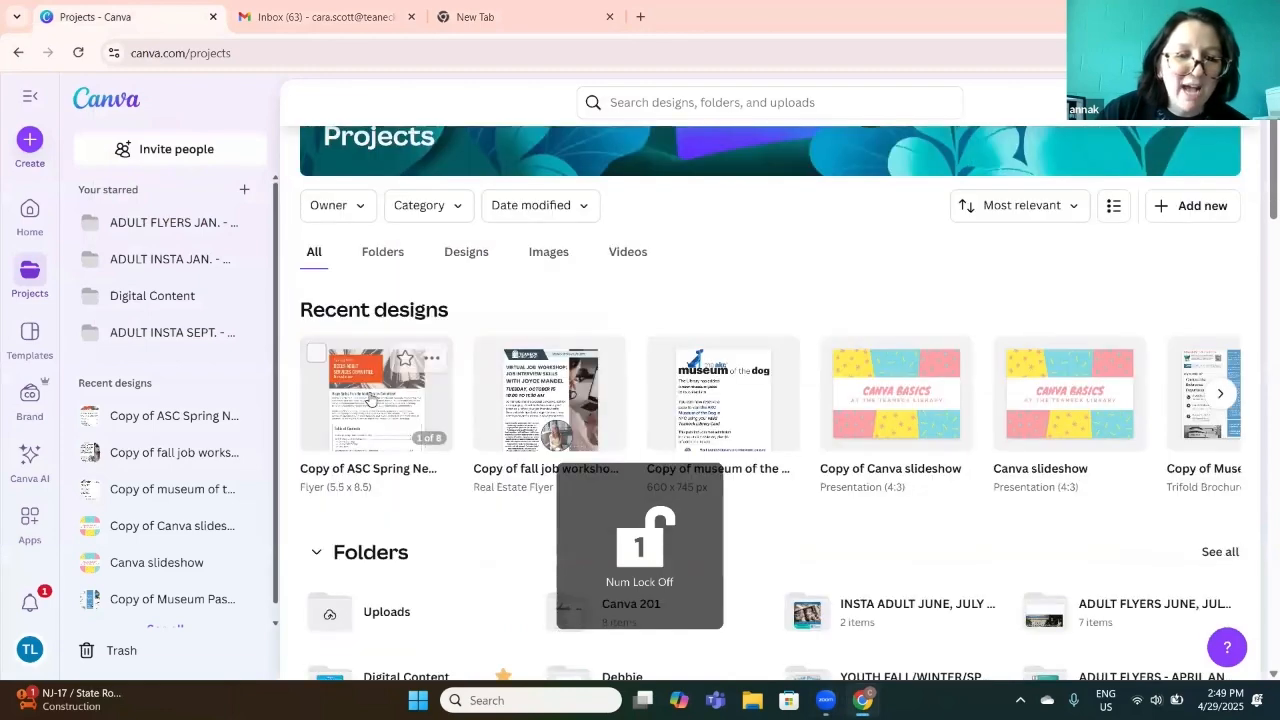
{"action": "left_click", "coordinate": [368, 397]}
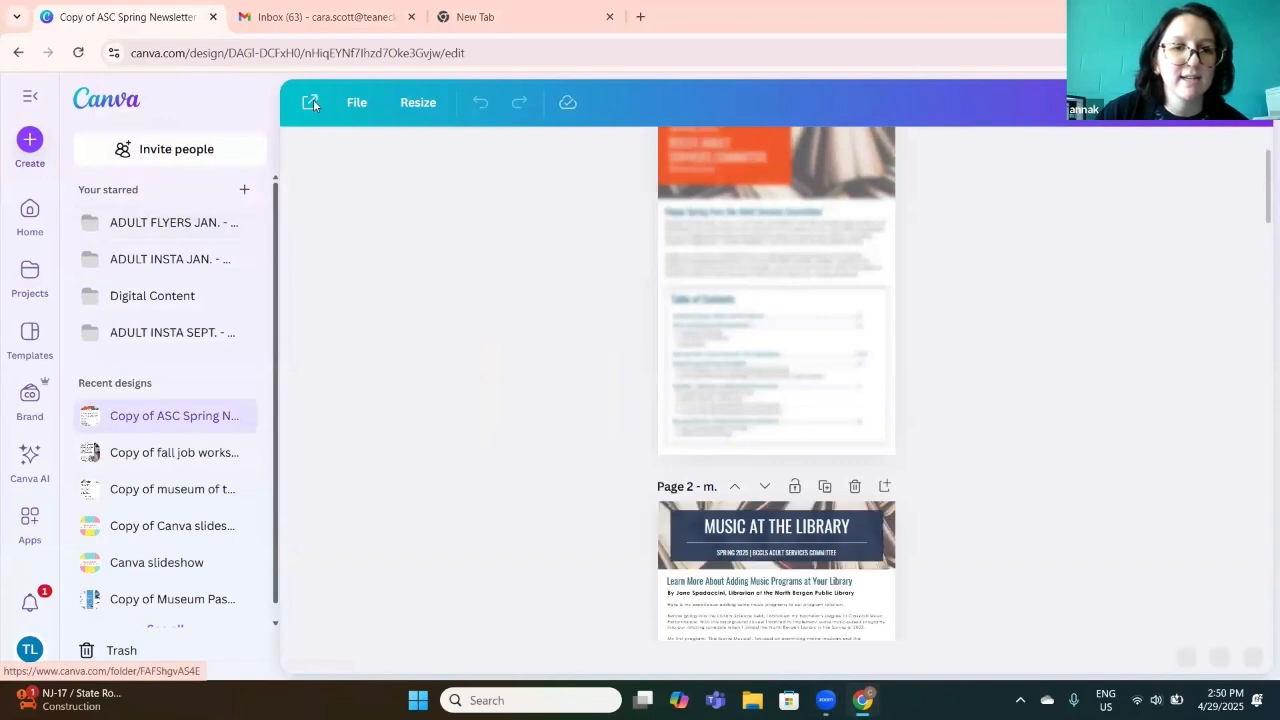
{"action": "left_click", "coordinate": [309, 103]}
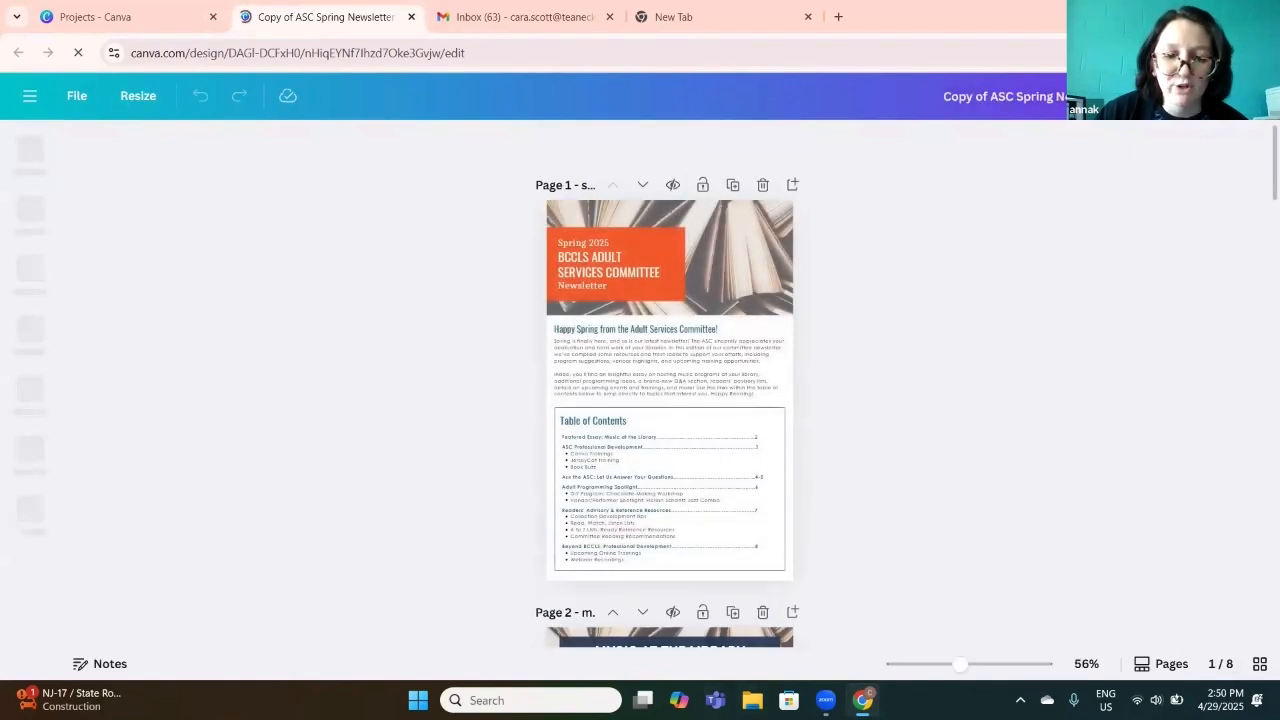
{"action": "left_click_drag", "start_coordinate": [962, 664], "coordinate": [930, 664]}
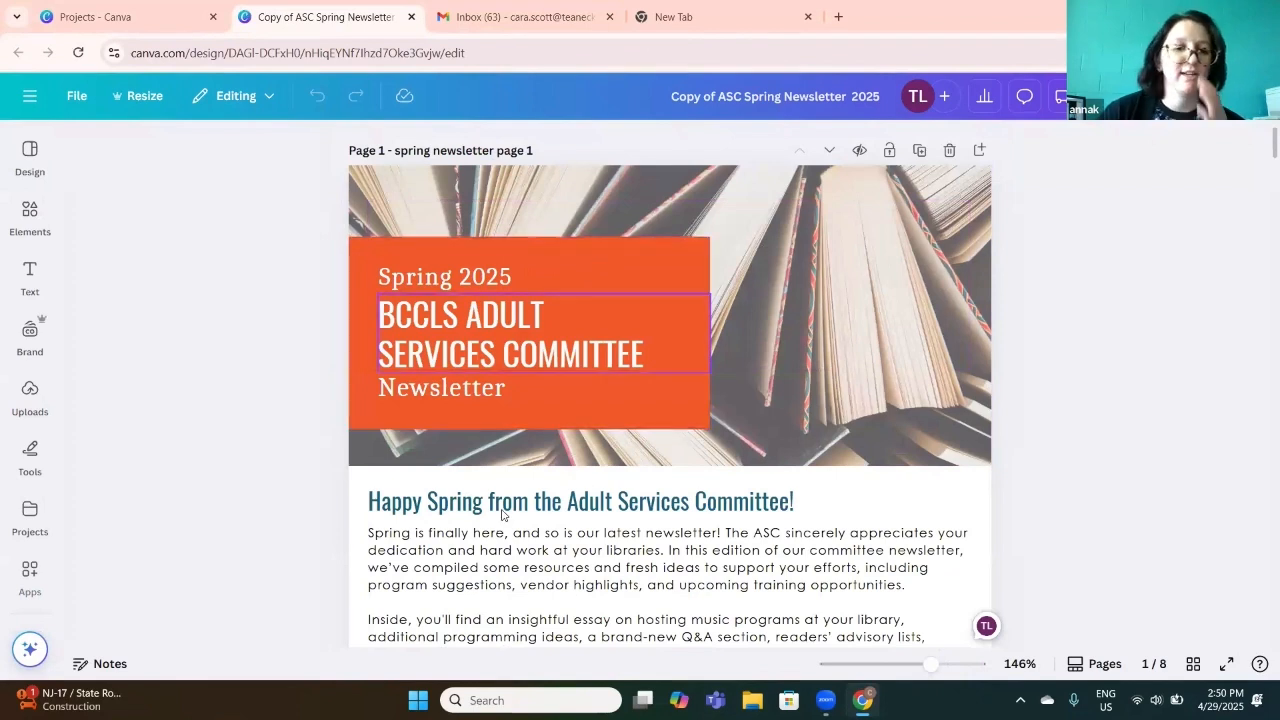
Change the orange title box's fill to the navy document colour
{"action": "left_click", "coordinate": [368, 243]}
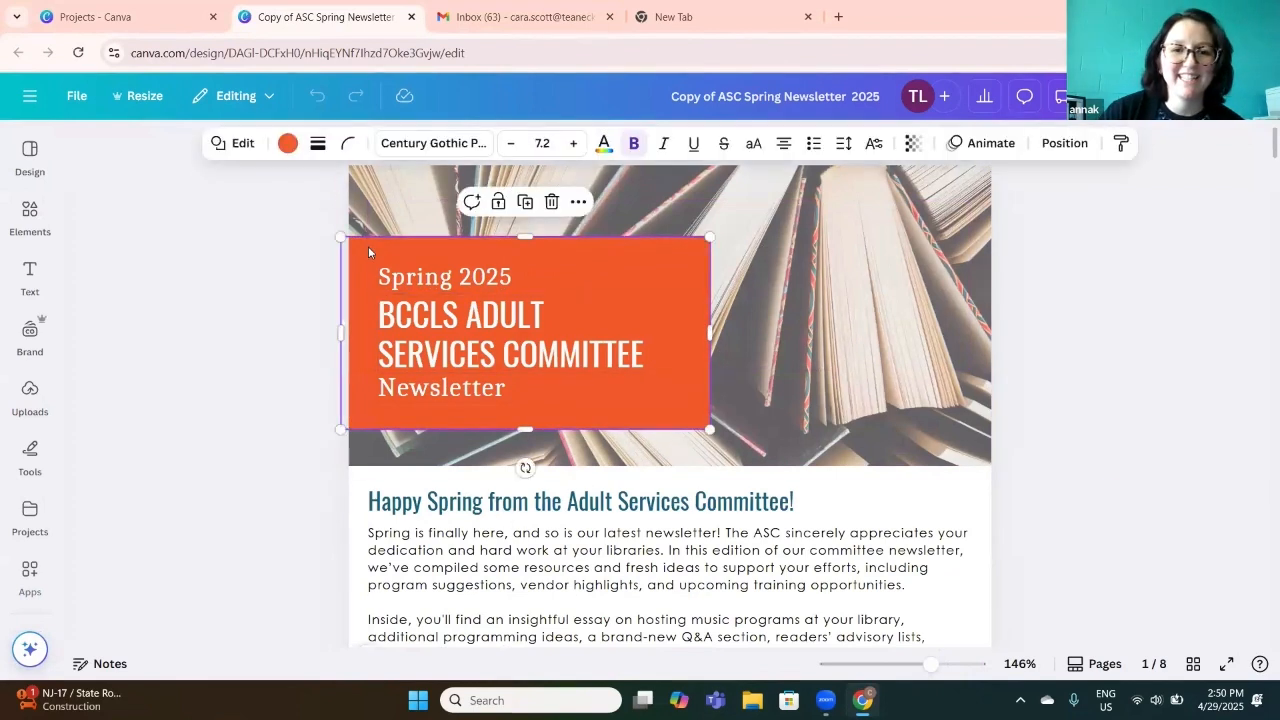
{"action": "left_click", "coordinate": [288, 145]}
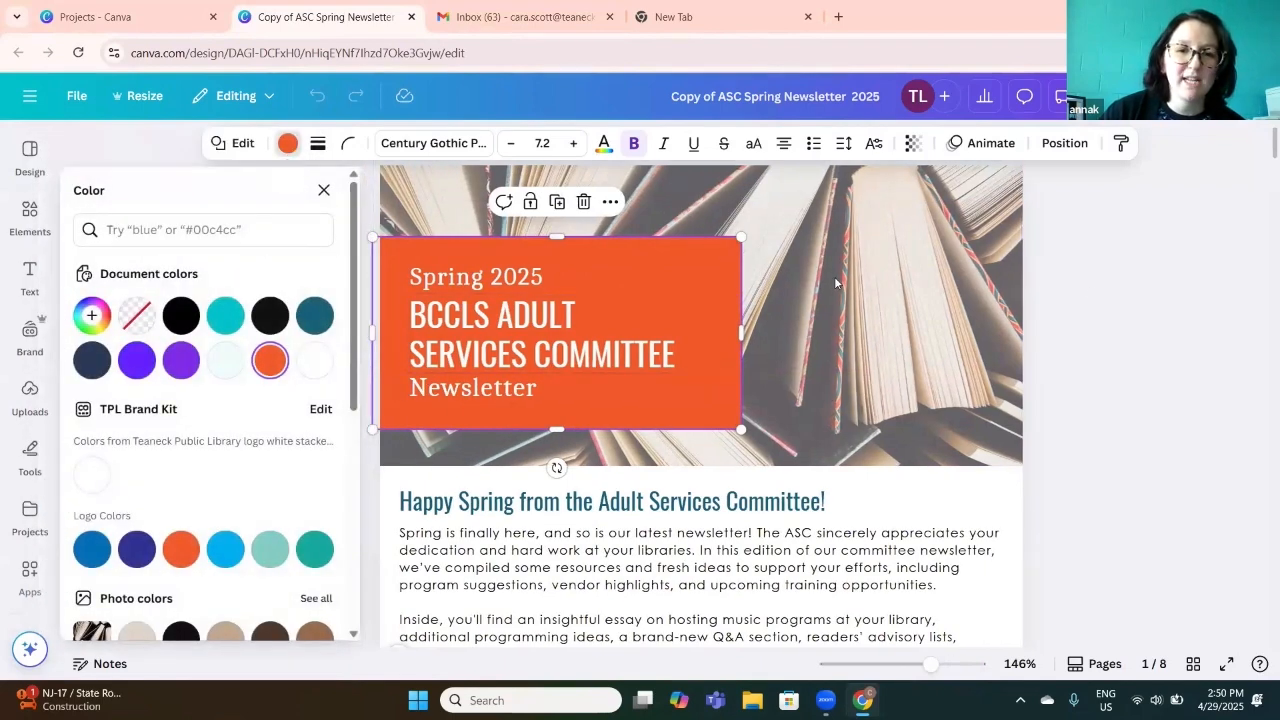
{"action": "scroll", "coordinate": [269, 320], "scroll_direction": "down", "scroll_amount": 1}
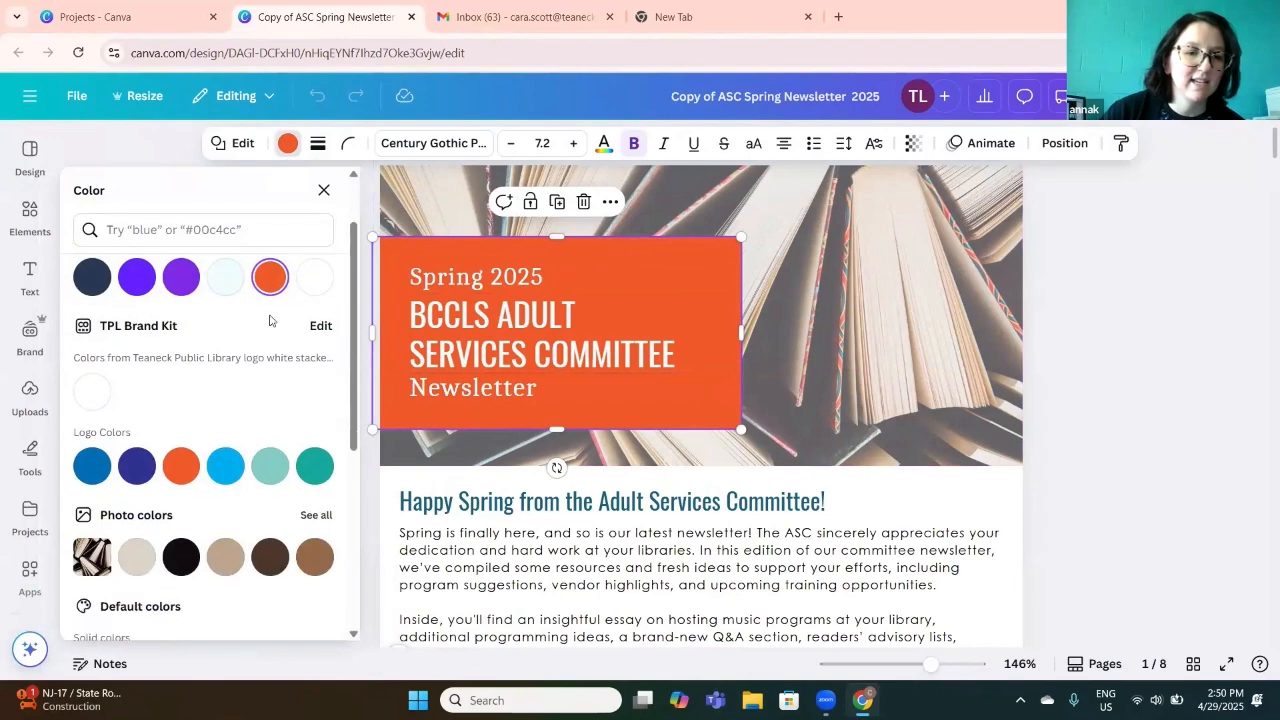
{"action": "scroll", "coordinate": [269, 320], "scroll_direction": "down", "scroll_amount": 4}
{"action": "scroll", "coordinate": [918, 432], "scroll_direction": "down", "scroll_amount": 2}
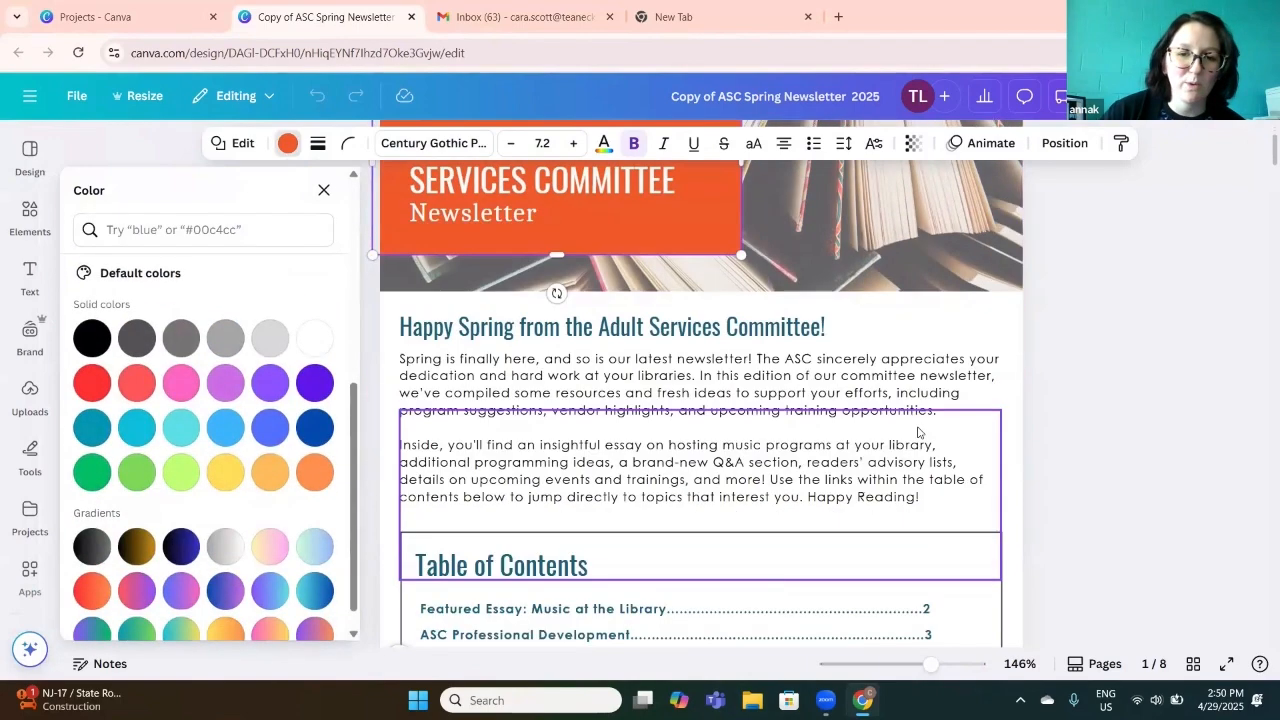
{"action": "scroll", "coordinate": [918, 432], "scroll_direction": "down", "scroll_amount": 8}
{"action": "scroll", "coordinate": [282, 388], "scroll_direction": "up", "scroll_amount": 1}
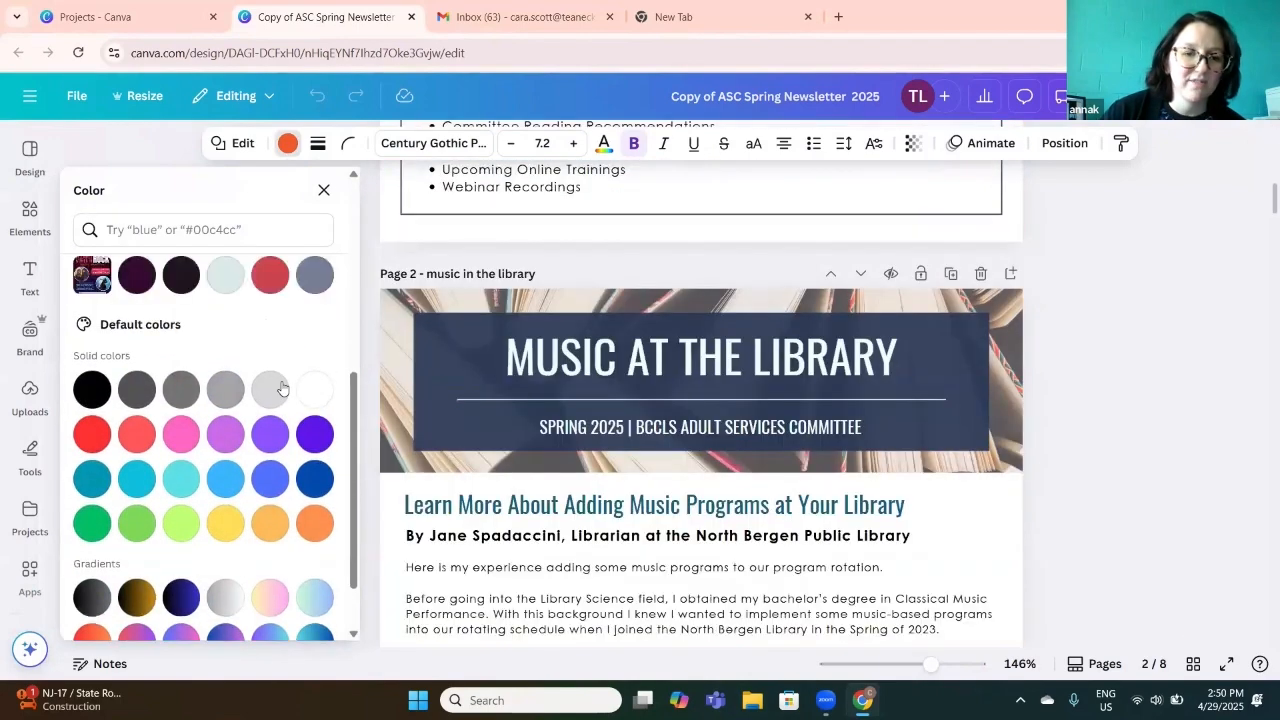
{"action": "scroll", "coordinate": [270, 380], "scroll_direction": "down", "scroll_amount": 2}
{"action": "scroll", "coordinate": [200, 395], "scroll_direction": "up", "scroll_amount": 6}
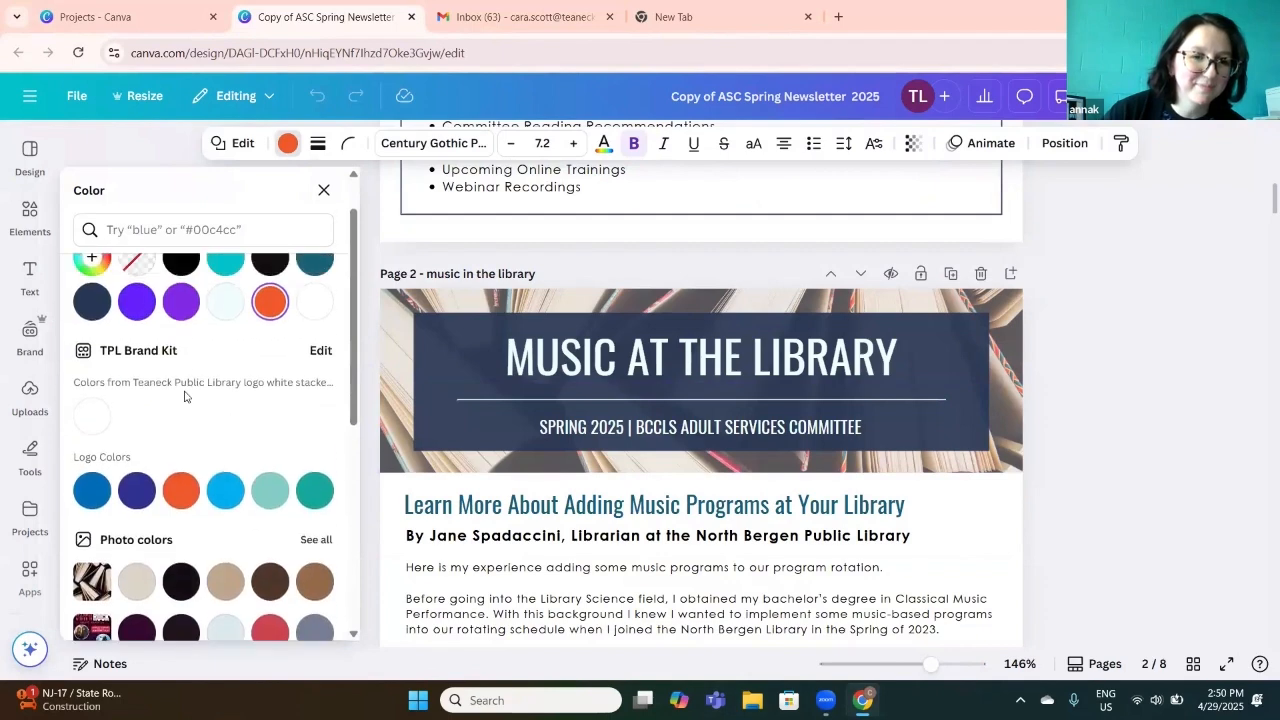
{"action": "scroll", "coordinate": [184, 396], "scroll_direction": "up", "scroll_amount": 1}
{"action": "left_click", "coordinate": [92, 360]}
Set the navy title box's transparency to 91
{"action": "scroll", "coordinate": [982, 415], "scroll_direction": "up", "scroll_amount": 8}
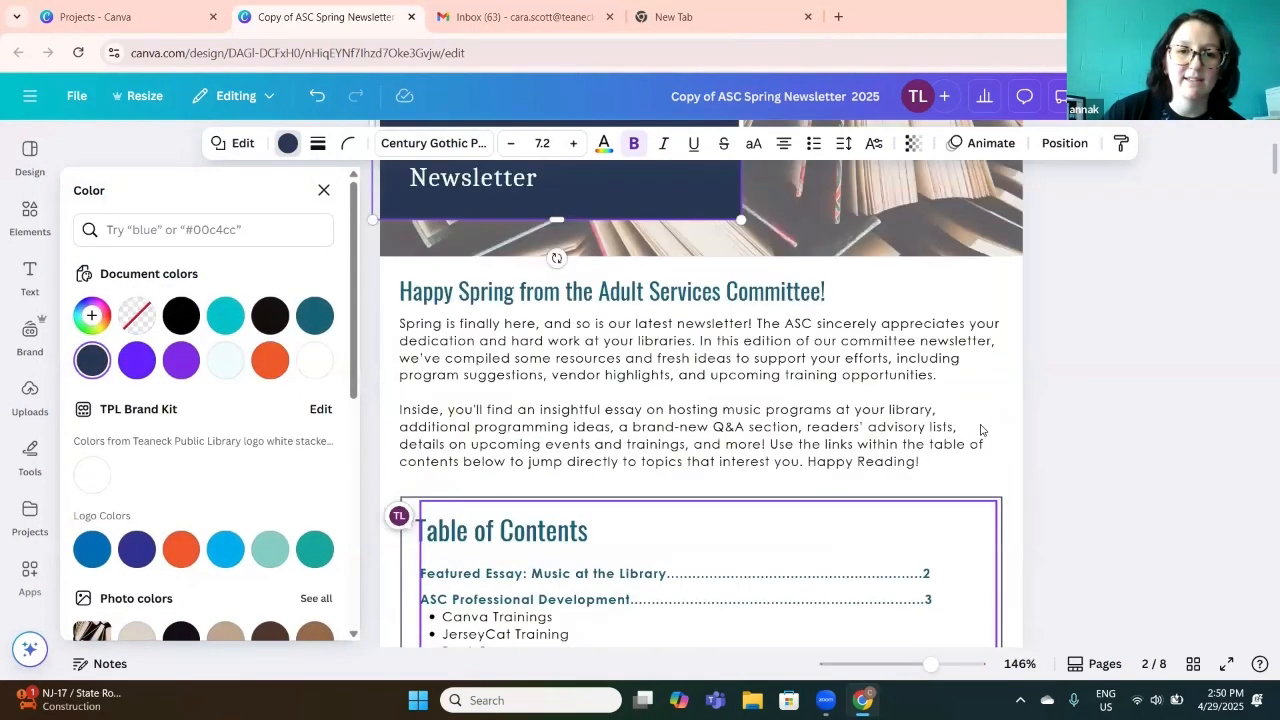
{"action": "scroll", "coordinate": [980, 430], "scroll_direction": "up", "scroll_amount": 3}
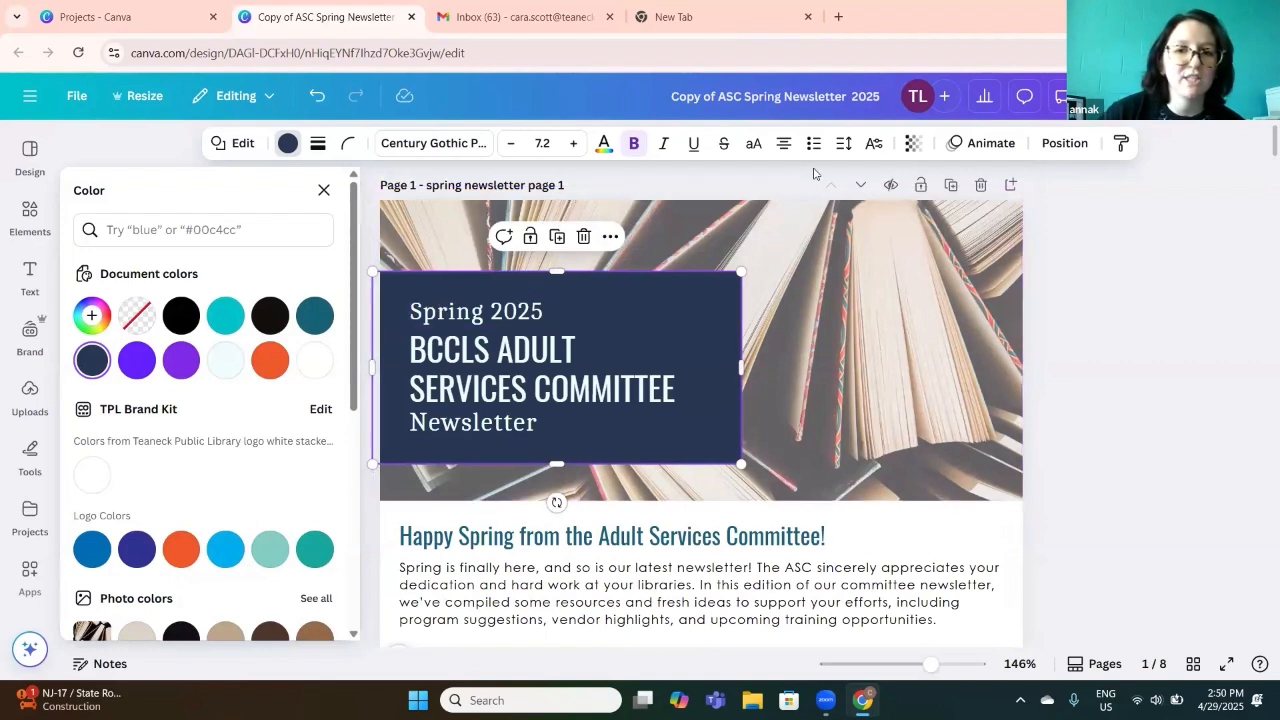
{"action": "left_click", "coordinate": [915, 145]}
{"action": "left_click_drag", "start_coordinate": [953, 217], "coordinate": [943, 223]}
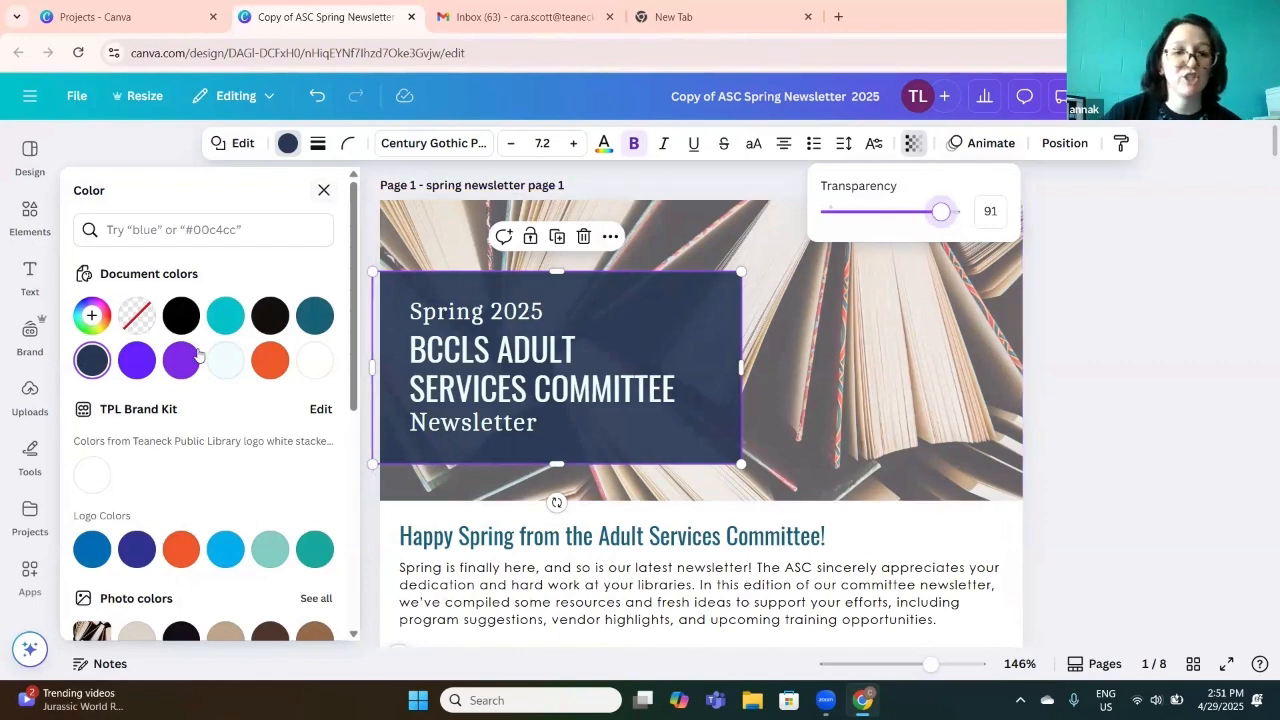
Return to page 1 and start editing the text inside the Table of Contents box
{"action": "left_click", "coordinate": [323, 190]}
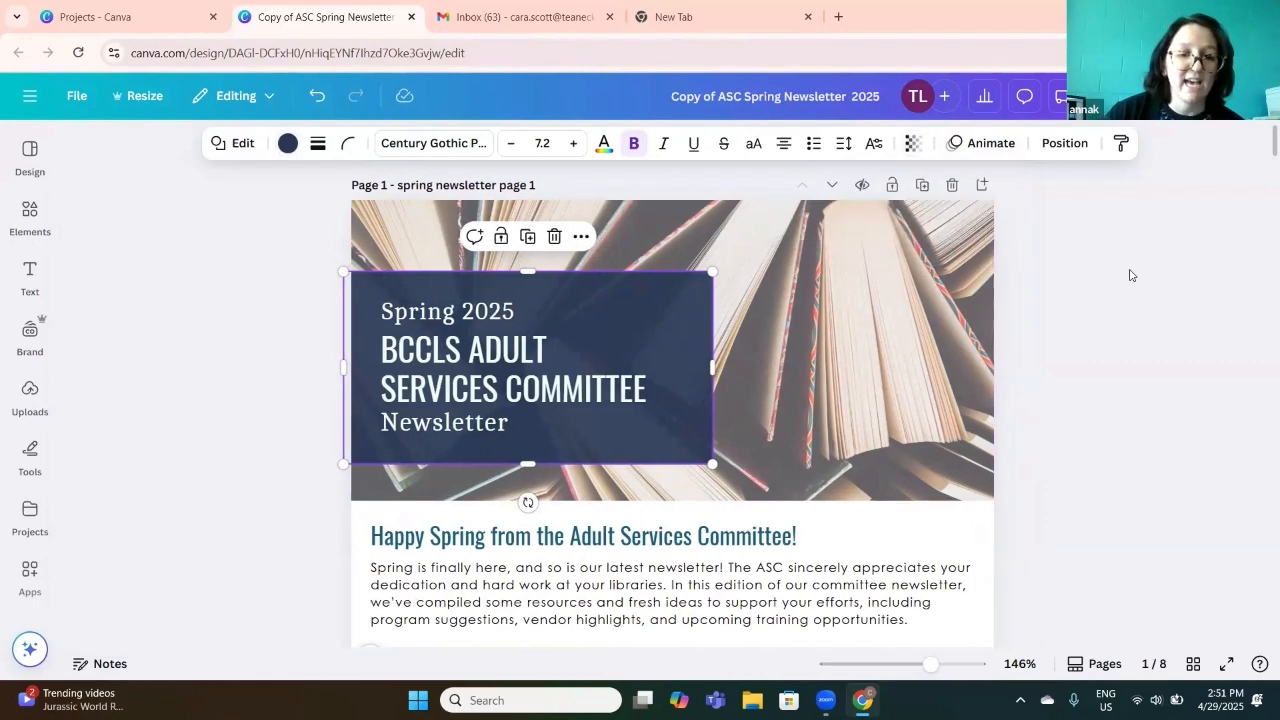
{"action": "scroll", "coordinate": [1190, 255], "scroll_direction": "down", "scroll_amount": 1}
{"action": "scroll", "coordinate": [1052, 232], "scroll_direction": "down", "scroll_amount": 5}
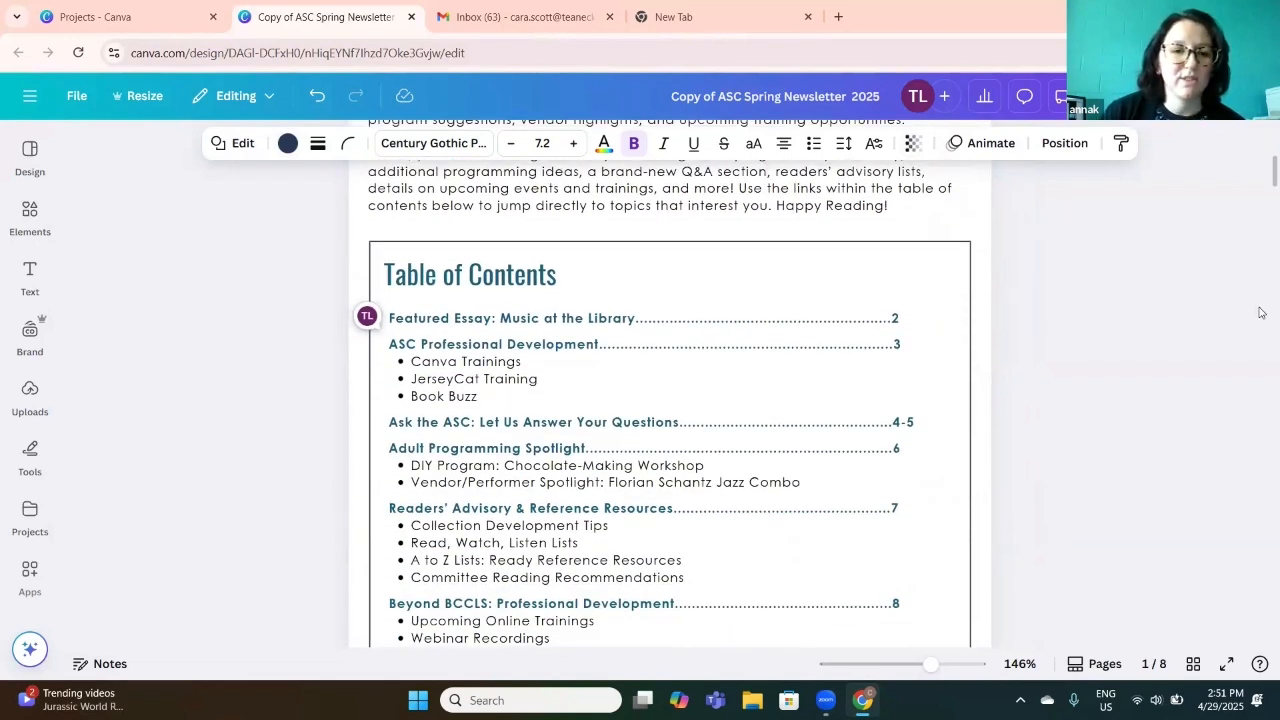
{"action": "scroll", "coordinate": [1034, 332], "scroll_direction": "down", "scroll_amount": 1}
{"action": "scroll", "coordinate": [1034, 332], "scroll_direction": "down", "scroll_amount": 17}
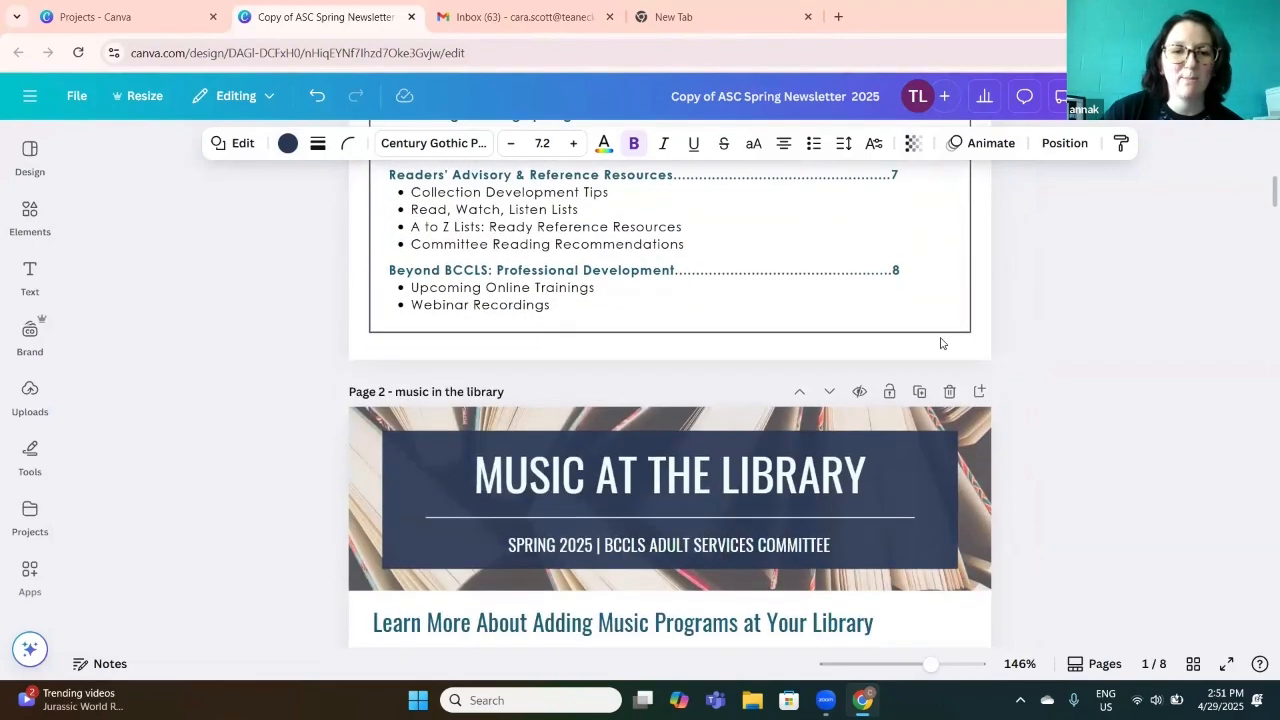
{"action": "scroll", "coordinate": [1000, 355], "scroll_direction": "down", "scroll_amount": 3}
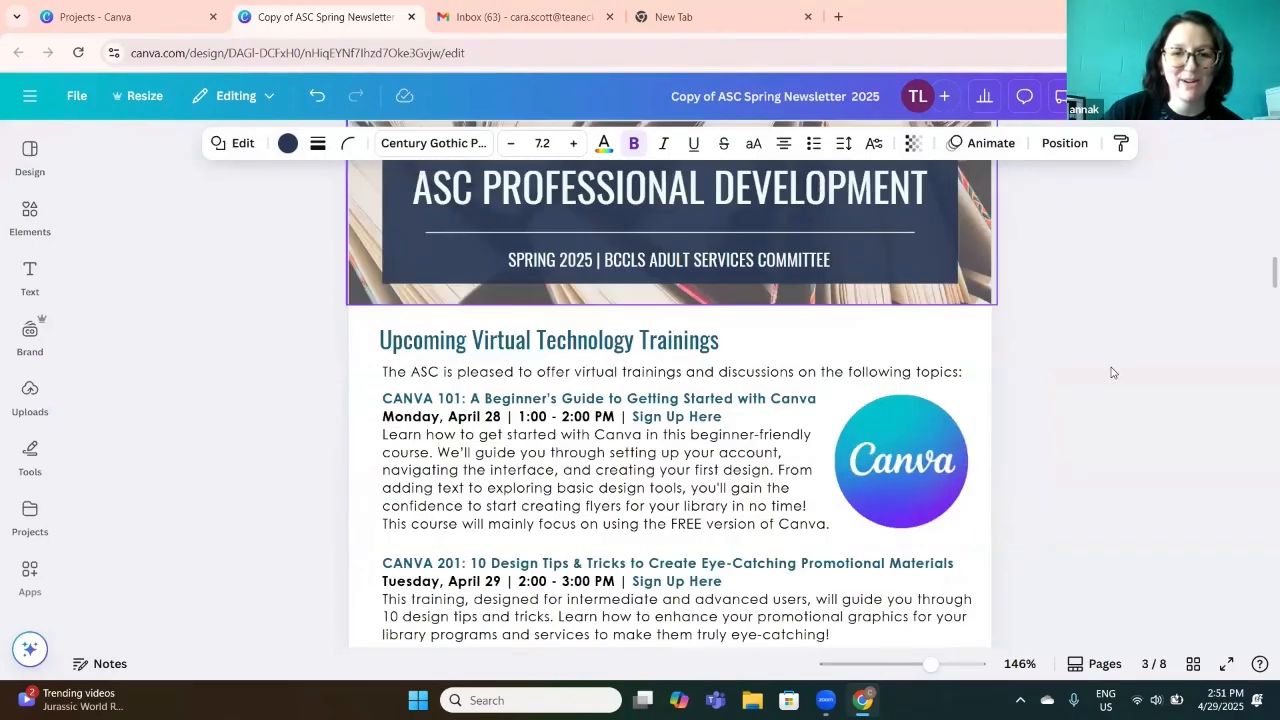
{"action": "scroll", "coordinate": [1107, 380], "scroll_direction": "up", "scroll_amount": 20}
{"action": "scroll", "coordinate": [1107, 380], "scroll_direction": "up", "scroll_amount": 1}
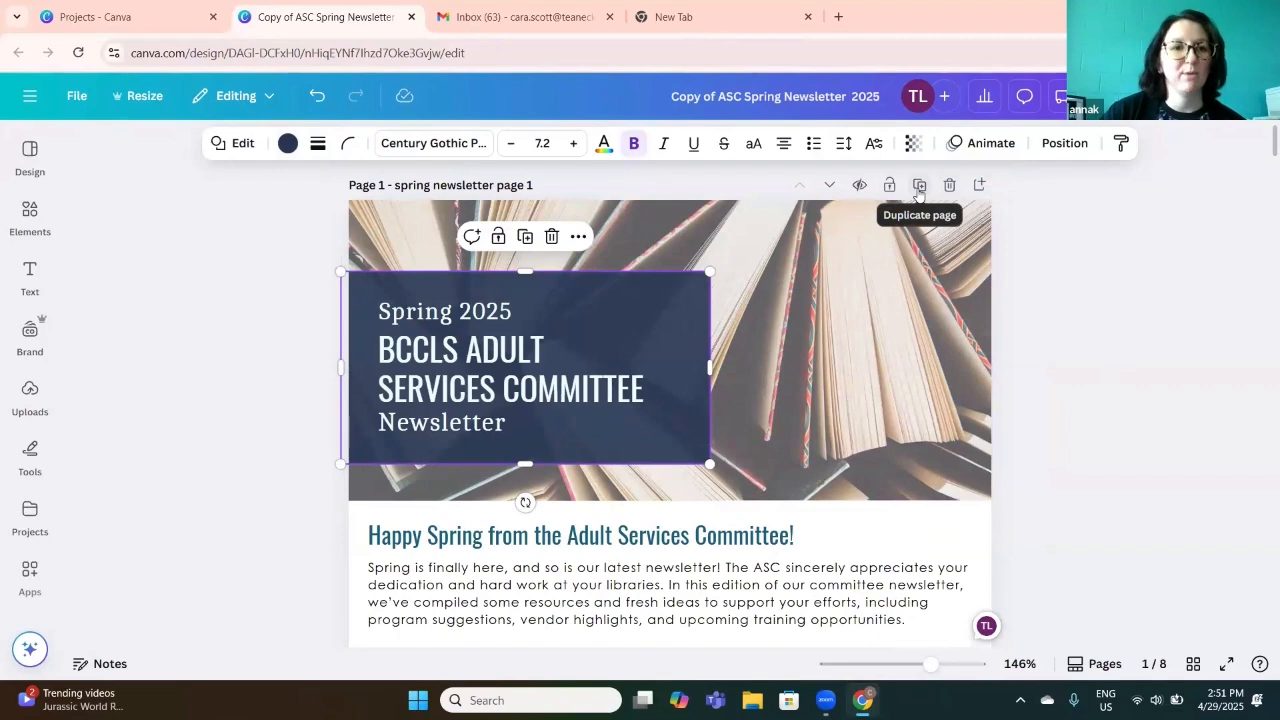
{"action": "scroll", "coordinate": [1072, 253], "scroll_direction": "down", "scroll_amount": 4}
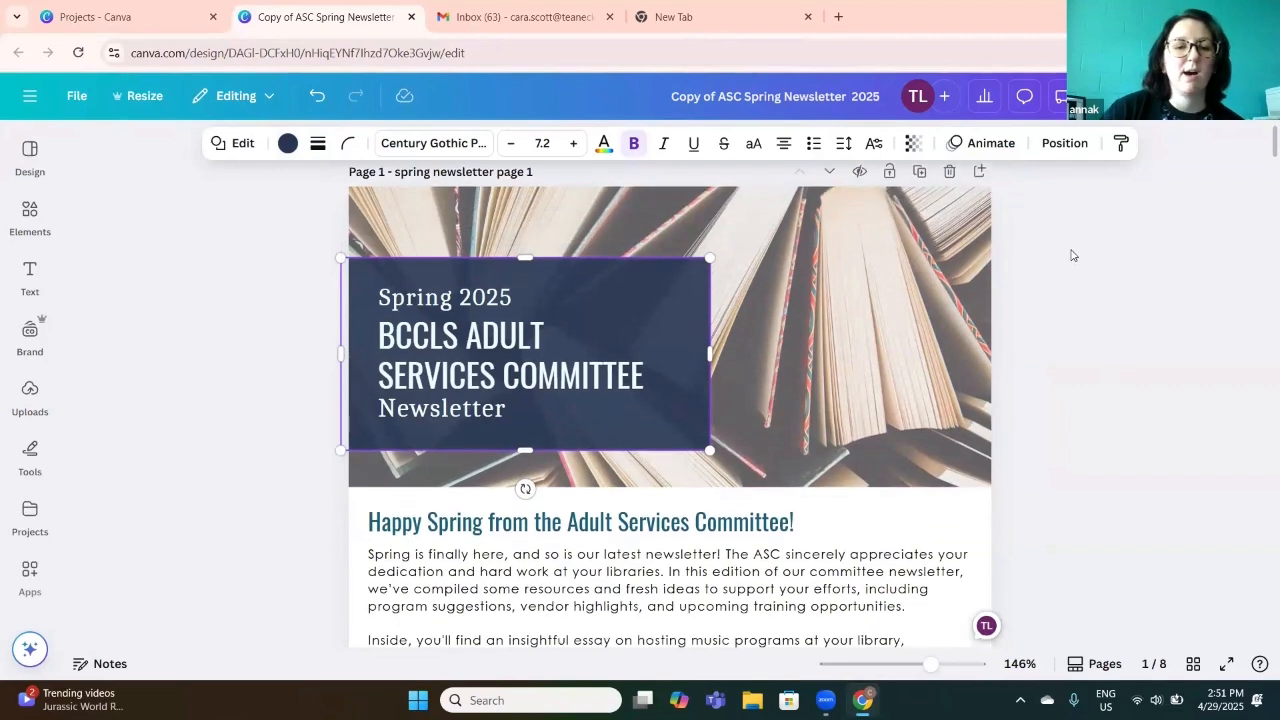
{"action": "scroll", "coordinate": [1072, 255], "scroll_direction": "down", "scroll_amount": 2}
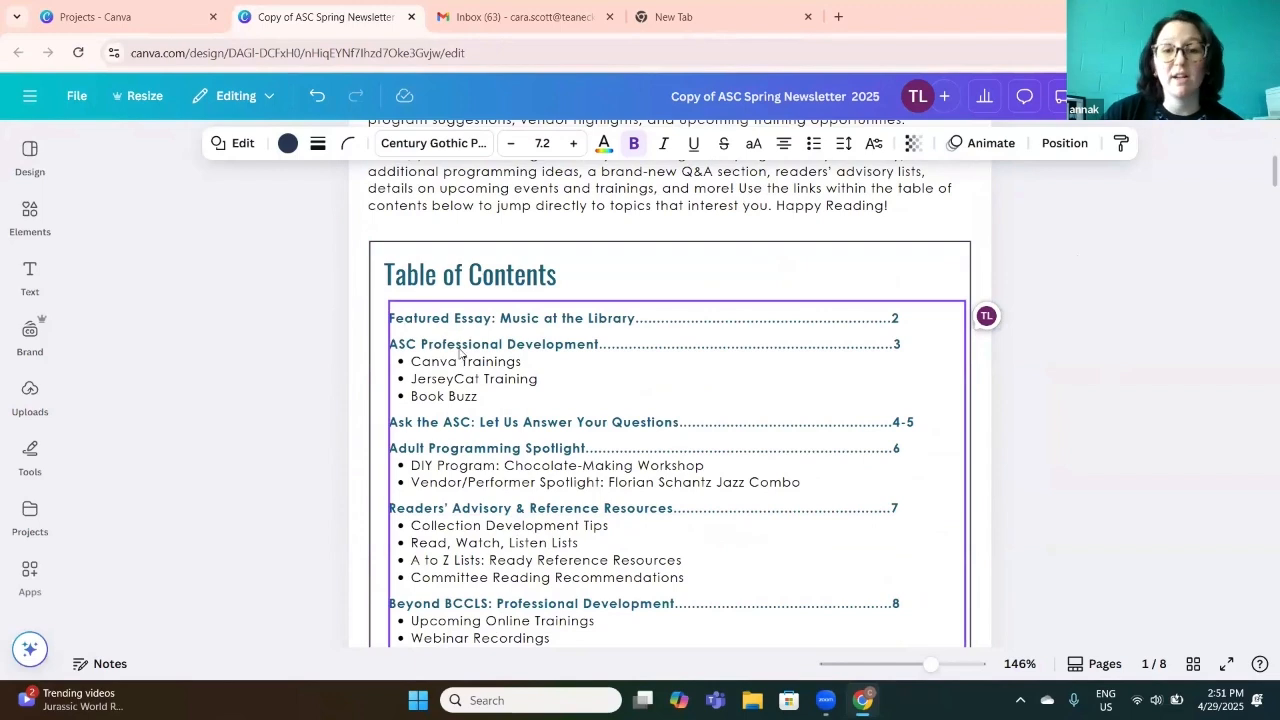
{"action": "left_click", "coordinate": [502, 318]}
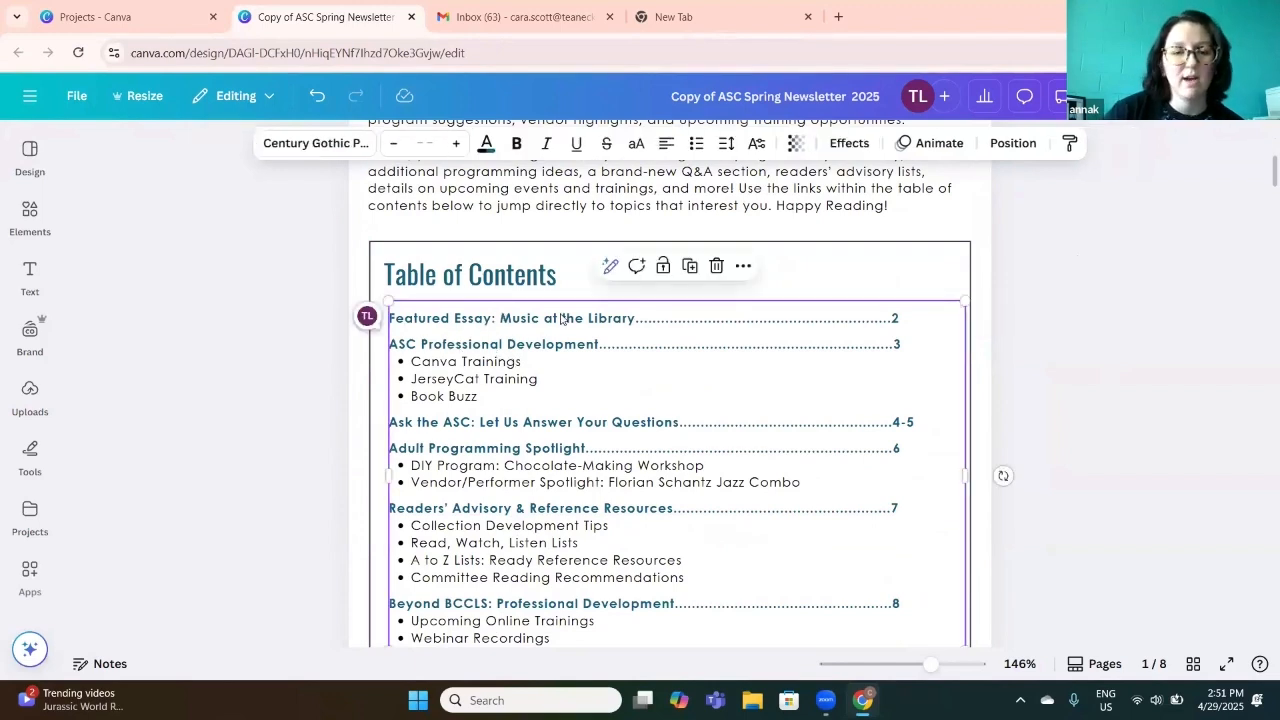
{"action": "left_click", "coordinate": [490, 343]}
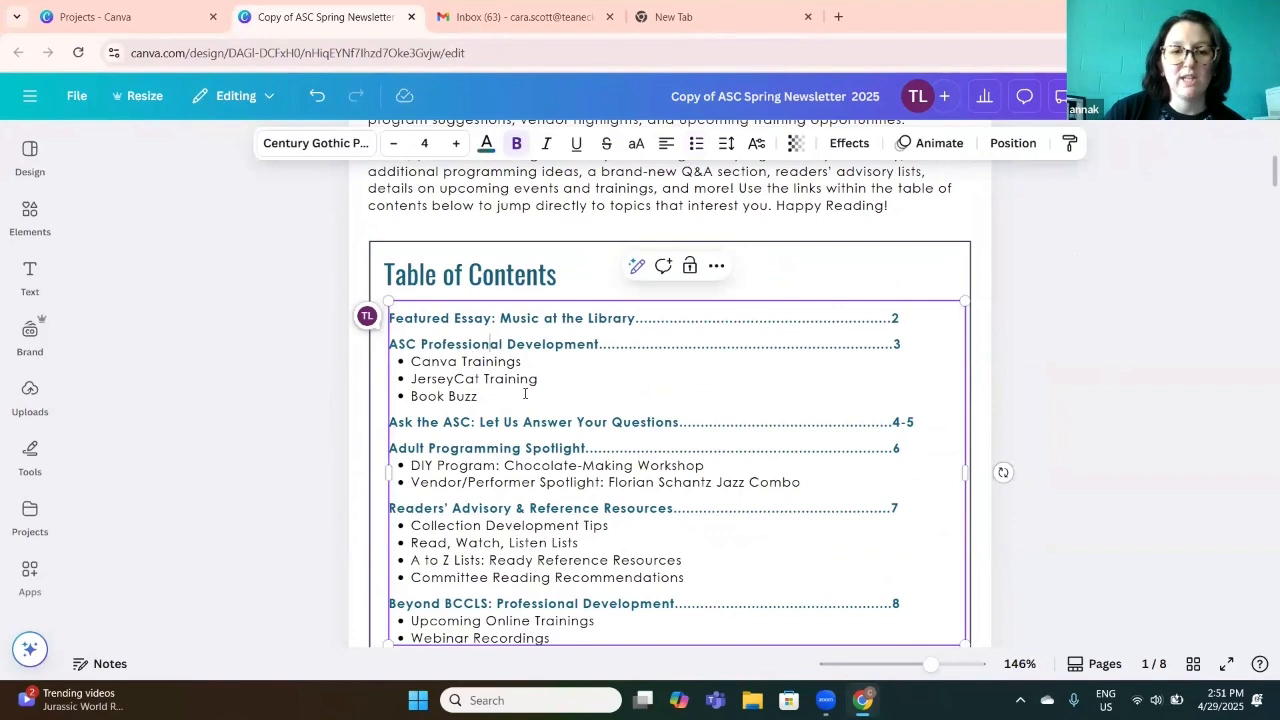
{"action": "left_click", "coordinate": [513, 422]}
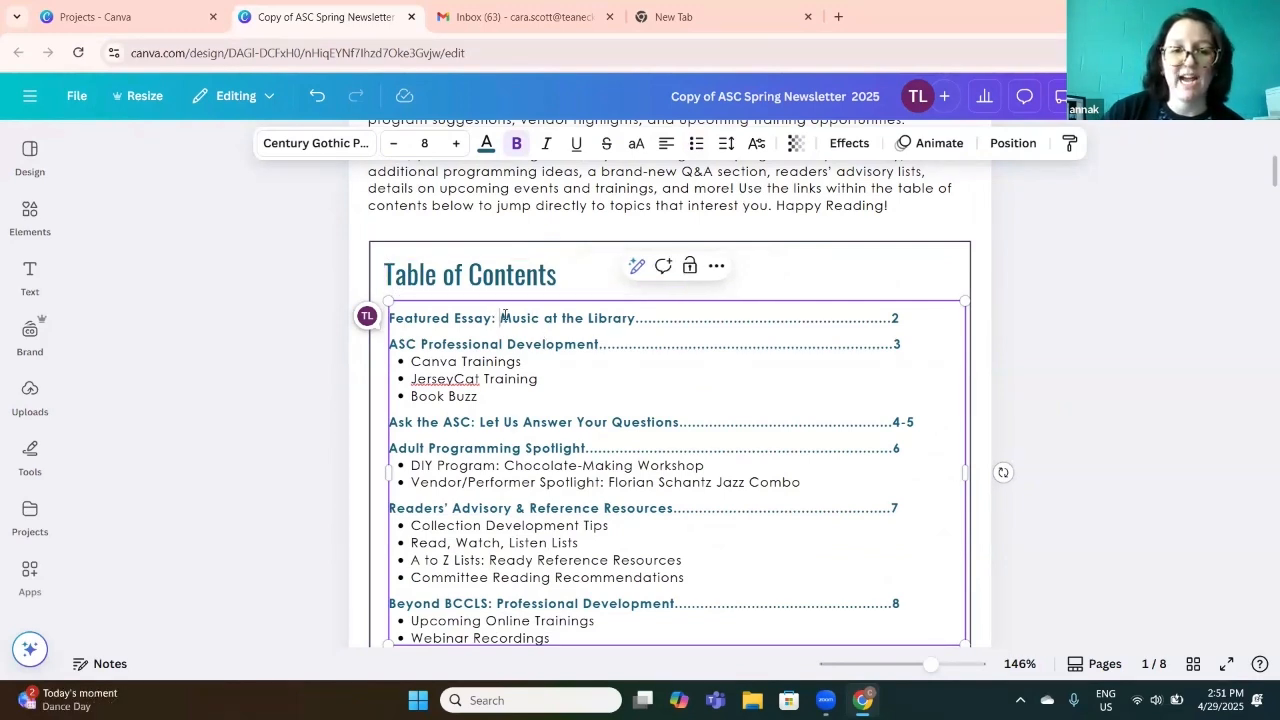
Link the 'Featured Essay: Music at the Library' line to page 2, 'music in the library'
{"action": "triple_click", "coordinate": [505, 317]}
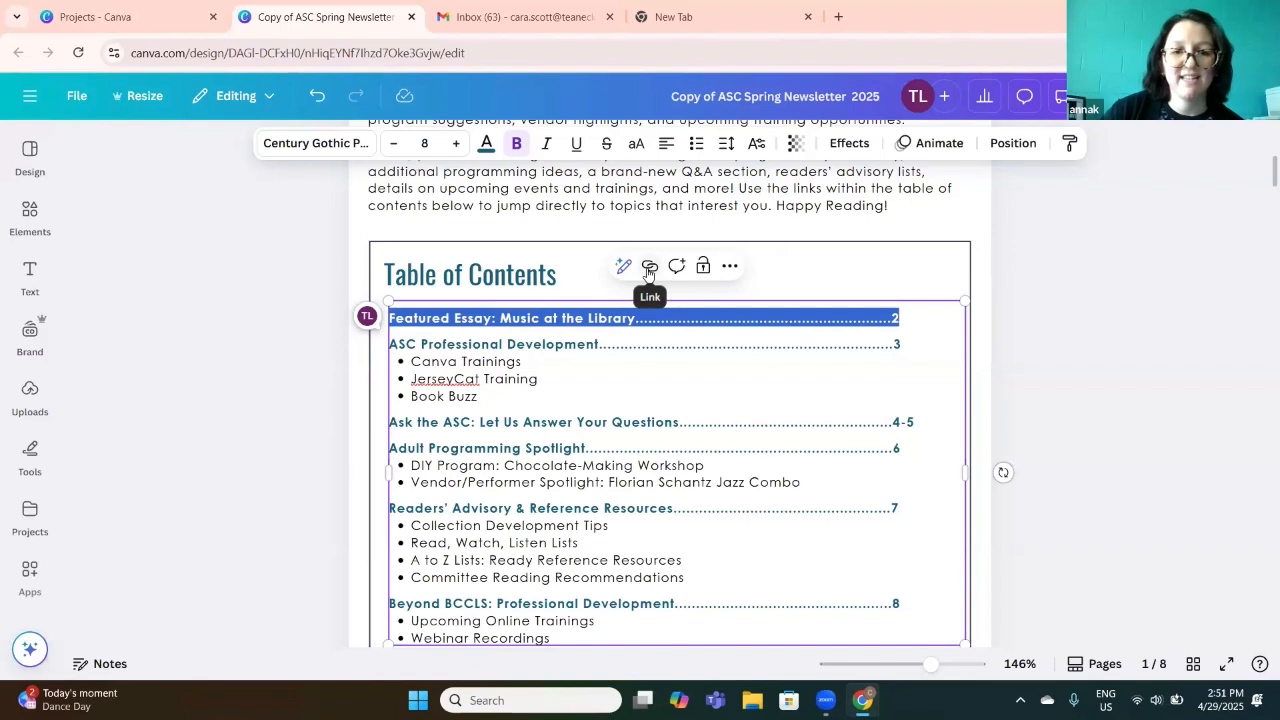
{"action": "left_click", "coordinate": [649, 268]}
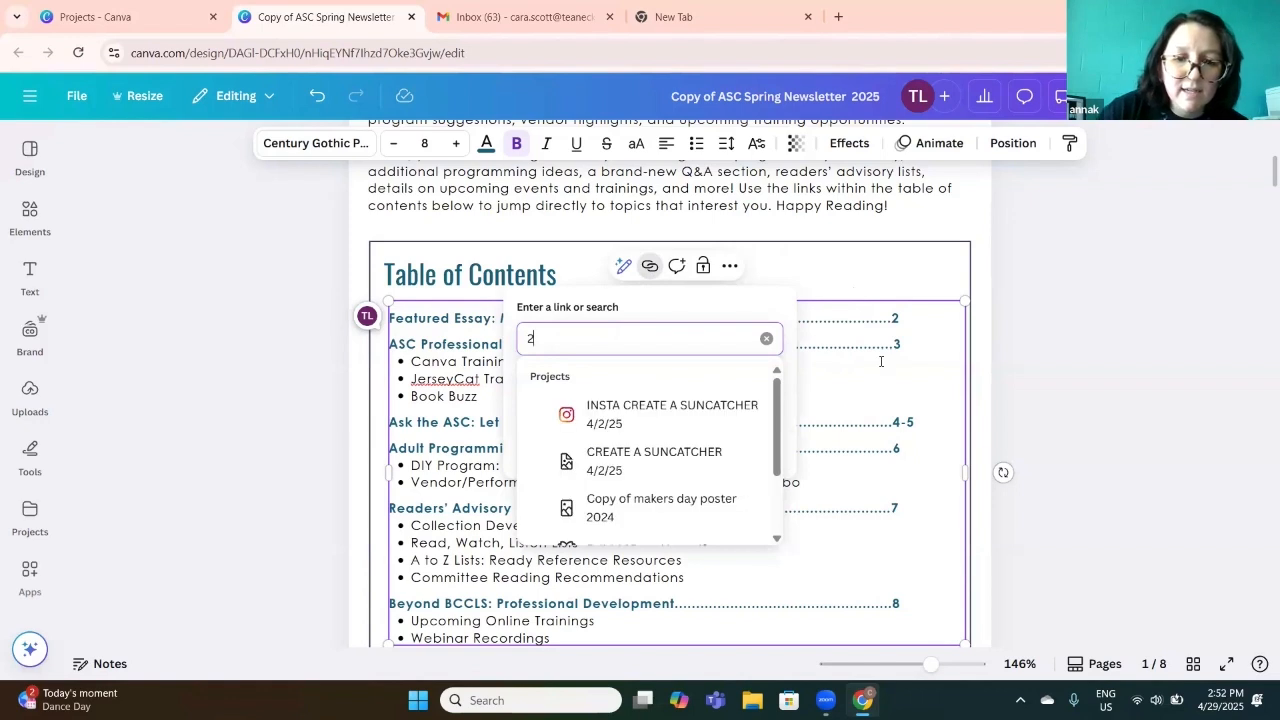
{"action": "key", "text": "BackSpace"}
{"action": "type", "text": "2"}
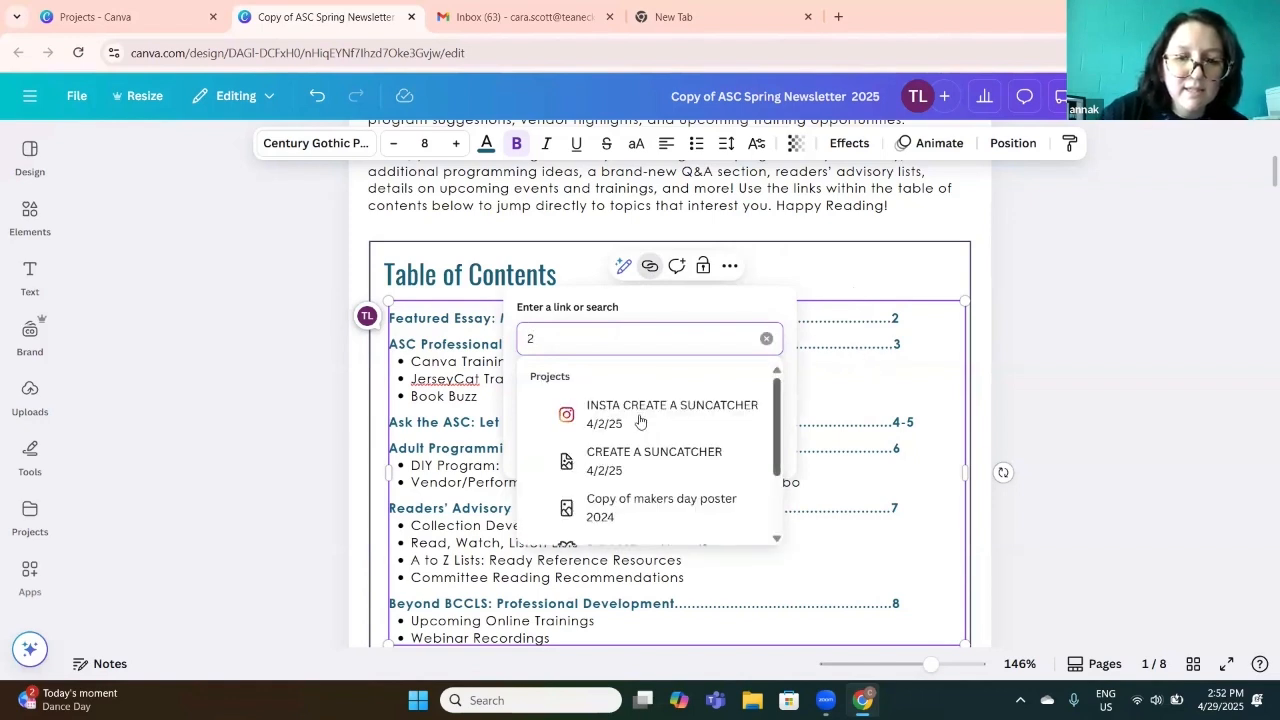
{"action": "scroll", "coordinate": [654, 429], "scroll_direction": "down", "scroll_amount": 2}
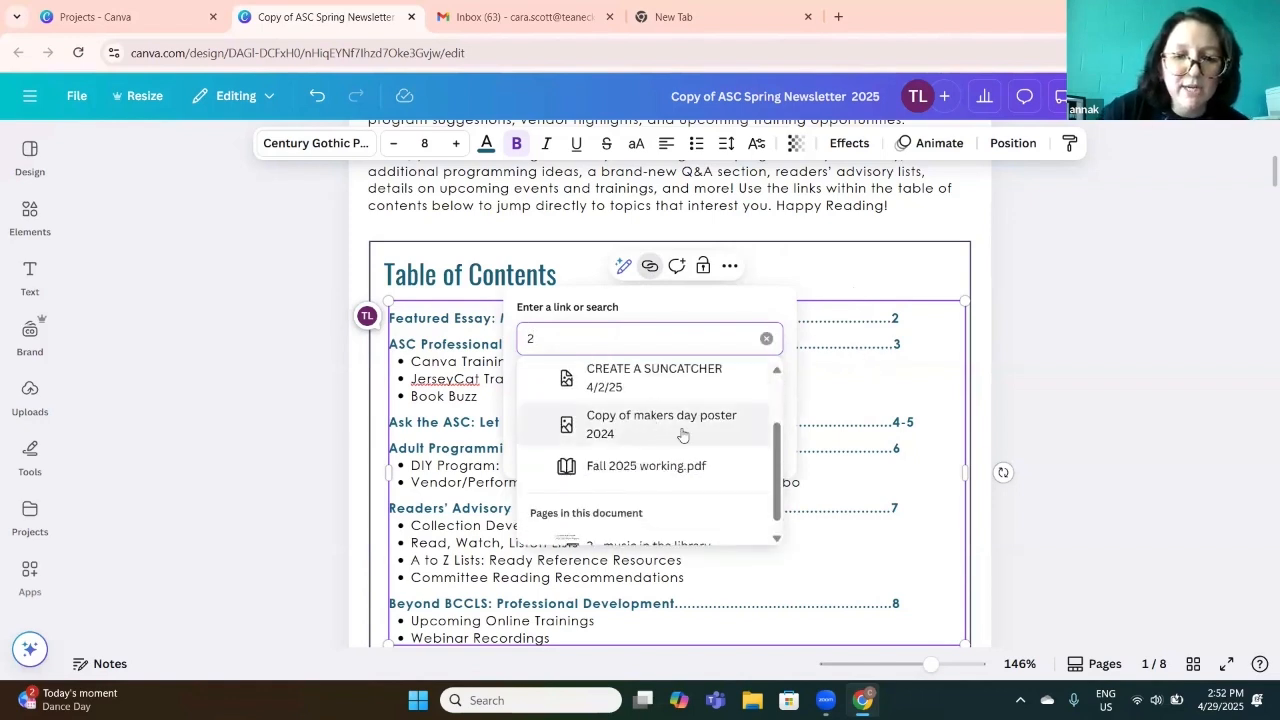
{"action": "scroll", "coordinate": [648, 460], "scroll_direction": "down", "scroll_amount": 1}
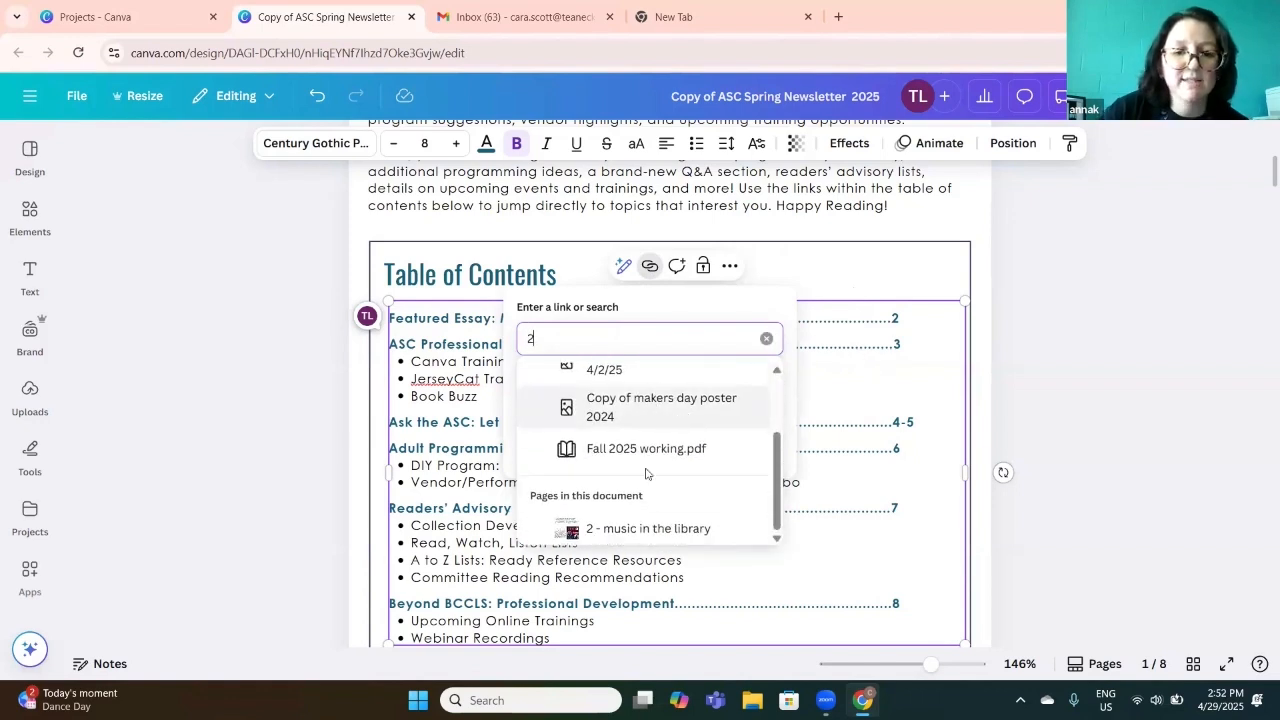
{"action": "left_click", "coordinate": [607, 530]}
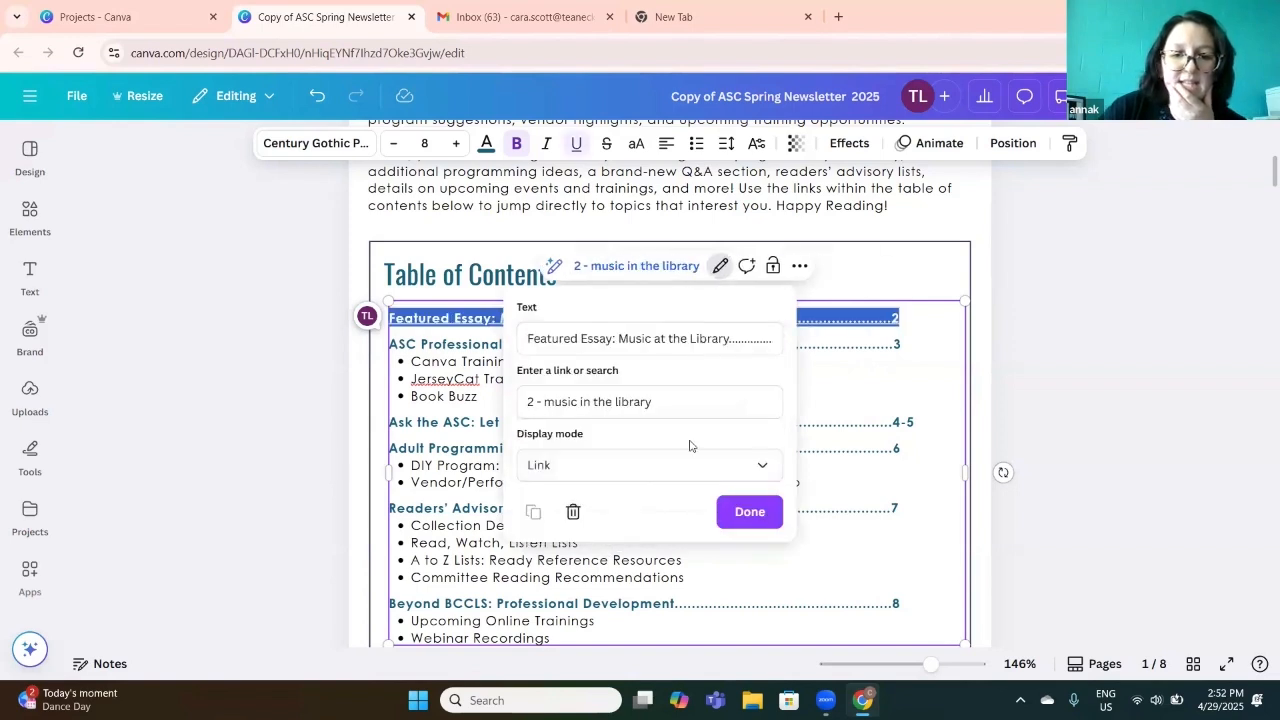
{"action": "left_click", "coordinate": [752, 514]}
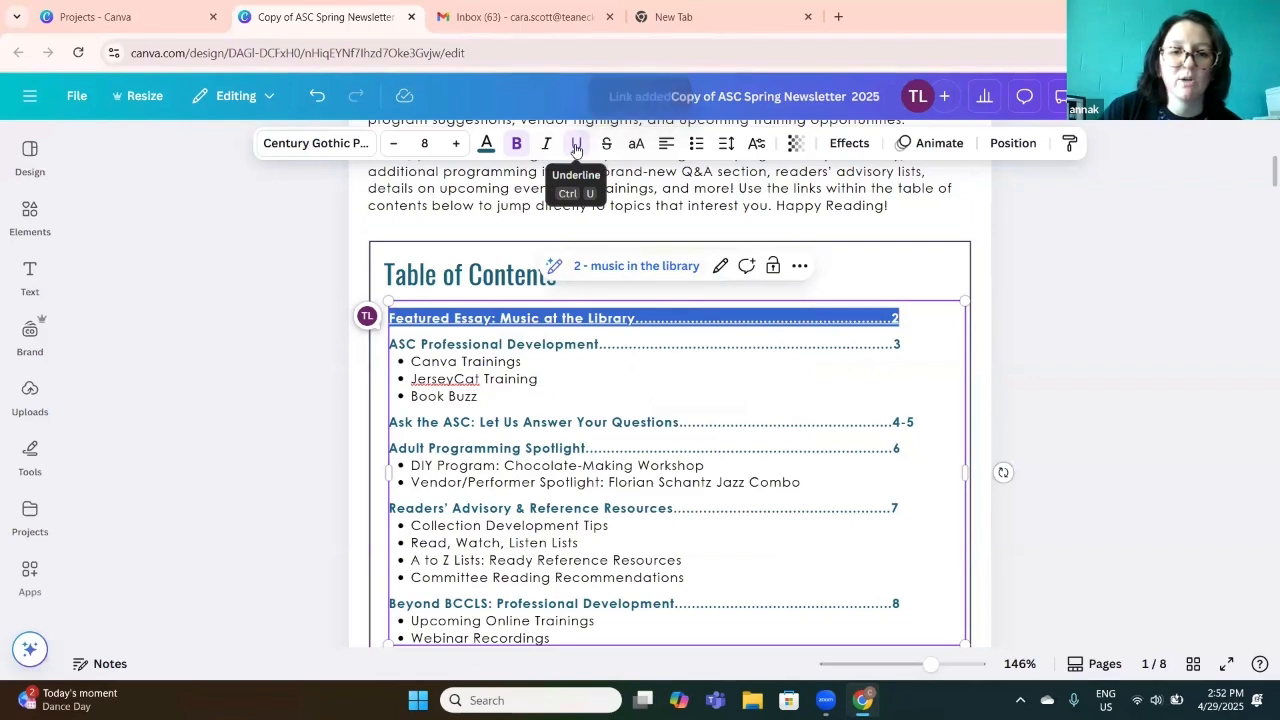
{"action": "left_click", "coordinate": [501, 327]}
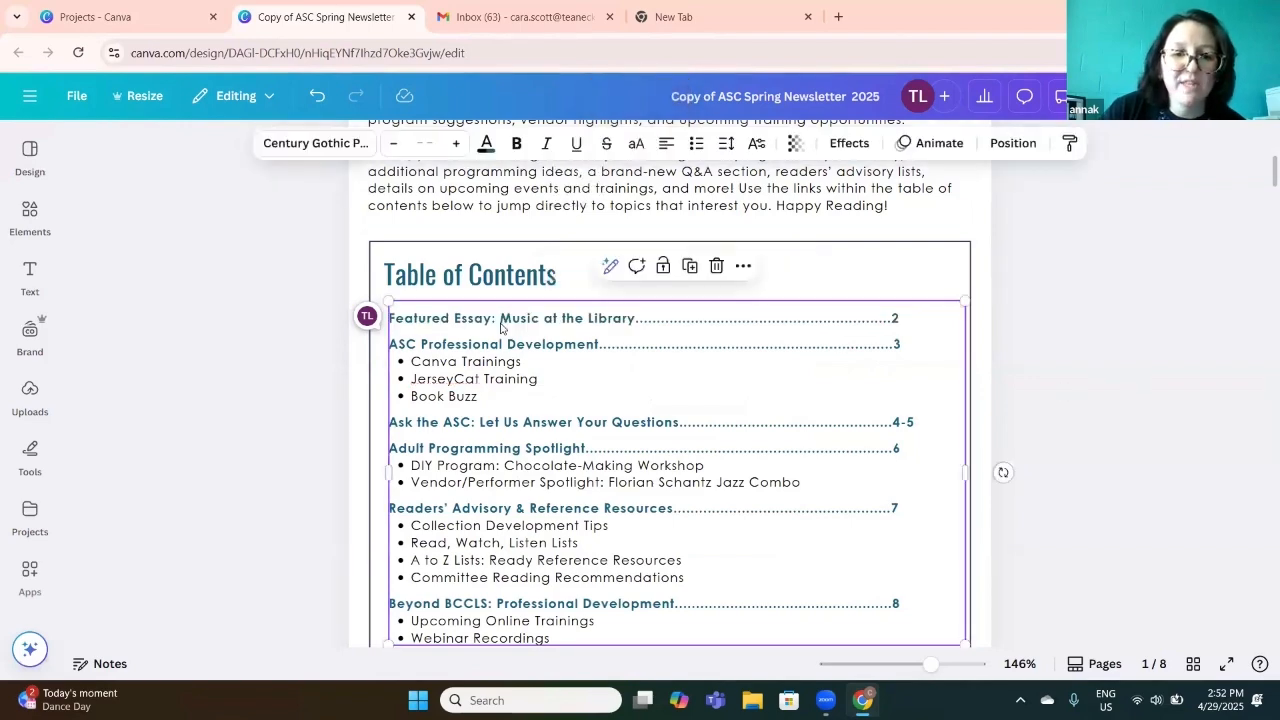
Follow the new contents link to page 2, then scroll back up through the newsletter
{"action": "left_click", "coordinate": [627, 266]}
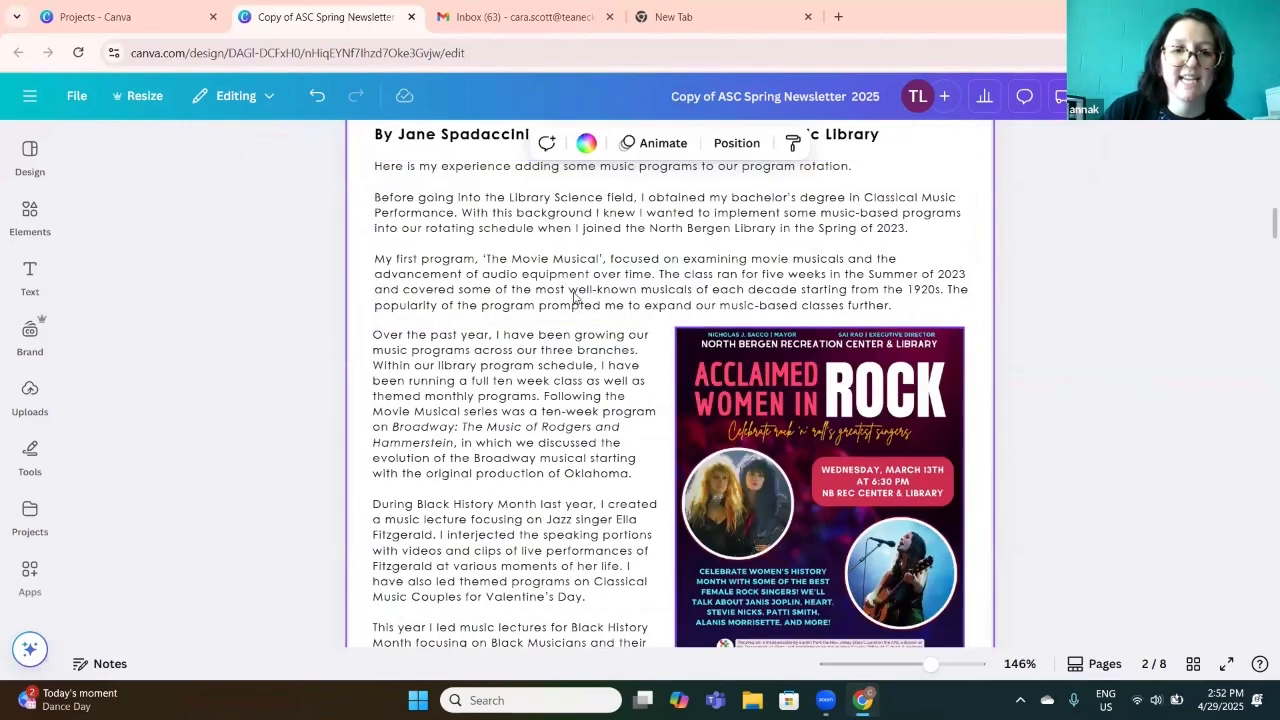
{"action": "scroll", "coordinate": [810, 410], "scroll_direction": "up", "scroll_amount": 6}
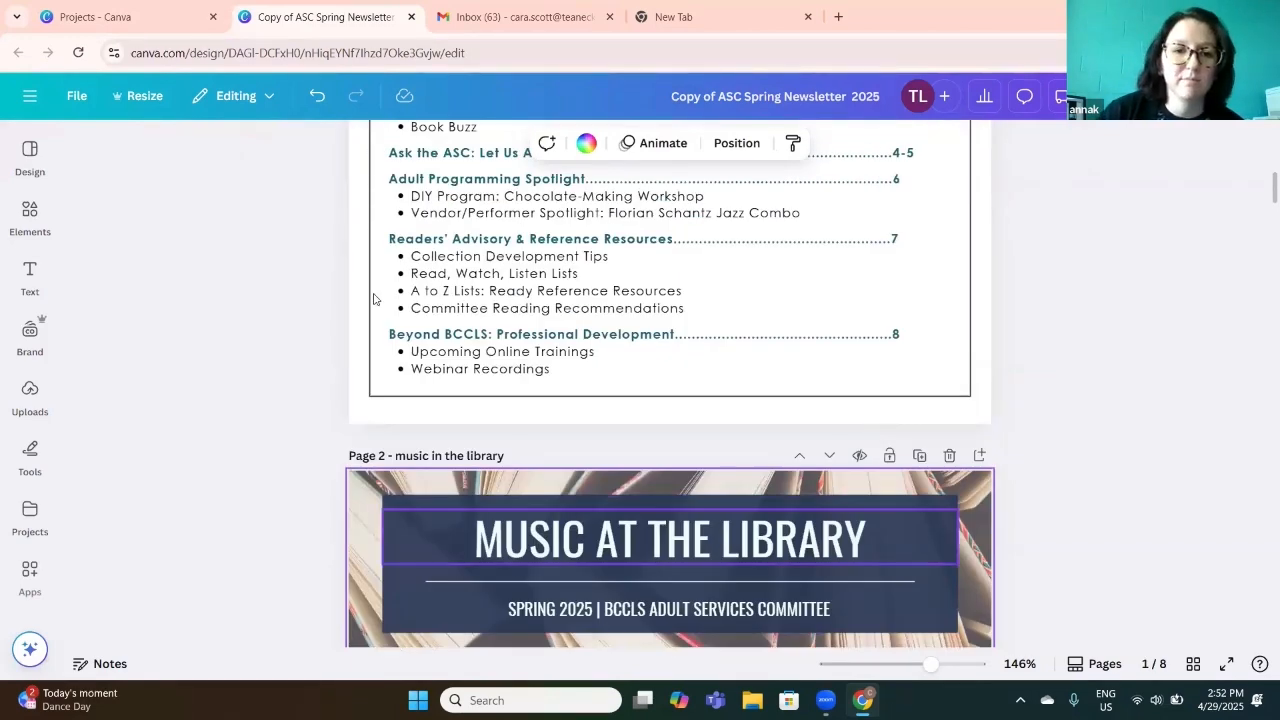
{"action": "scroll", "coordinate": [617, 391], "scroll_direction": "up", "scroll_amount": 5}
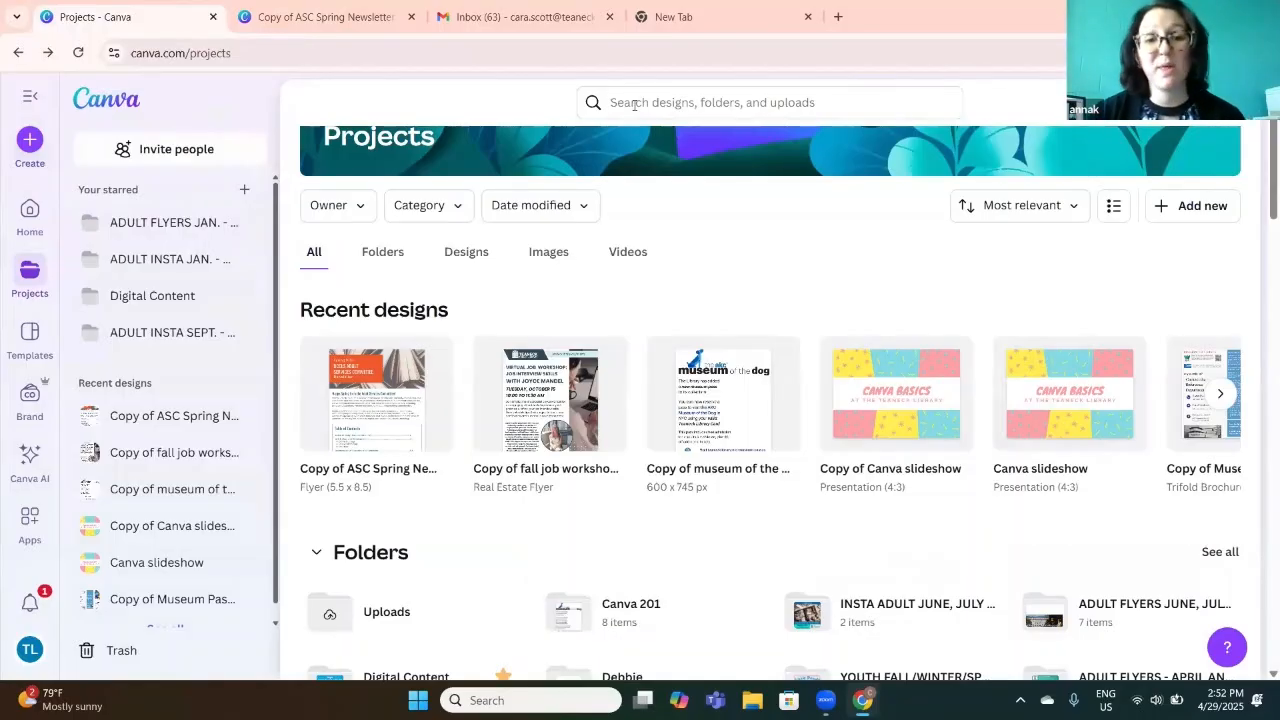
Open the 'Copy of museum of the dog' flier from Recent designs in a new browser tab
{"action": "left_click", "coordinate": [728, 412]}
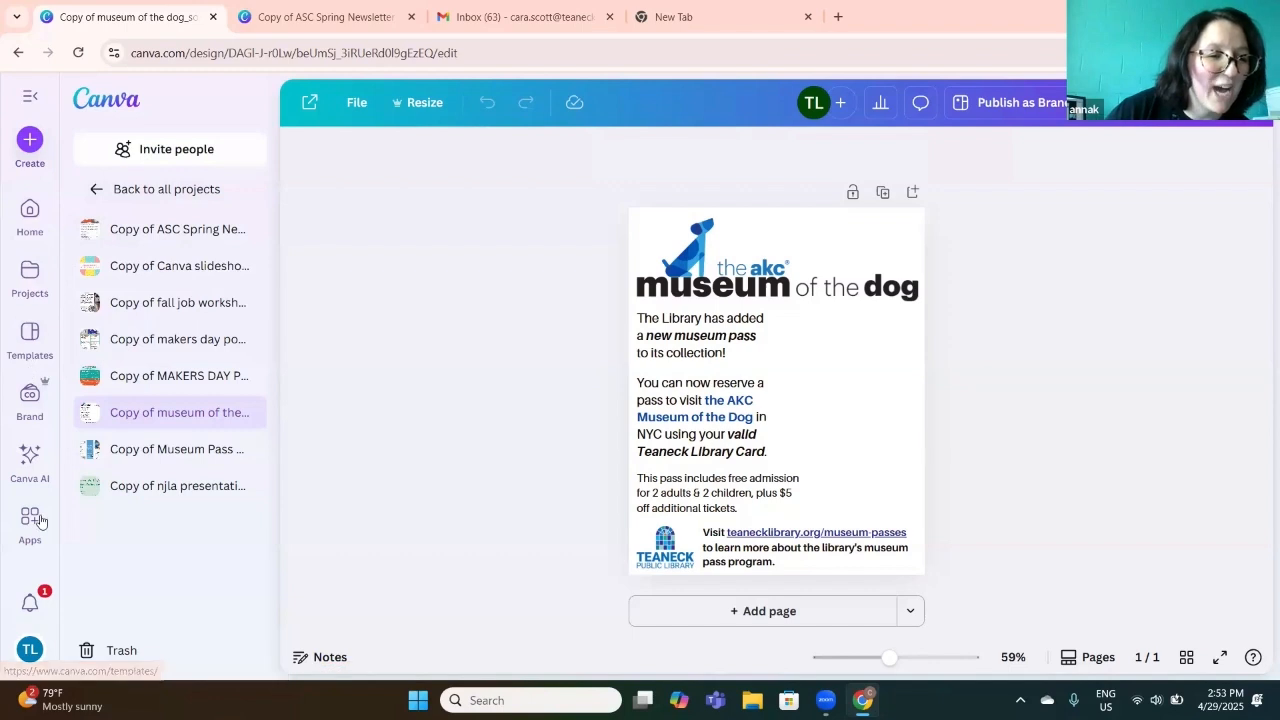
{"action": "left_click", "coordinate": [310, 104]}
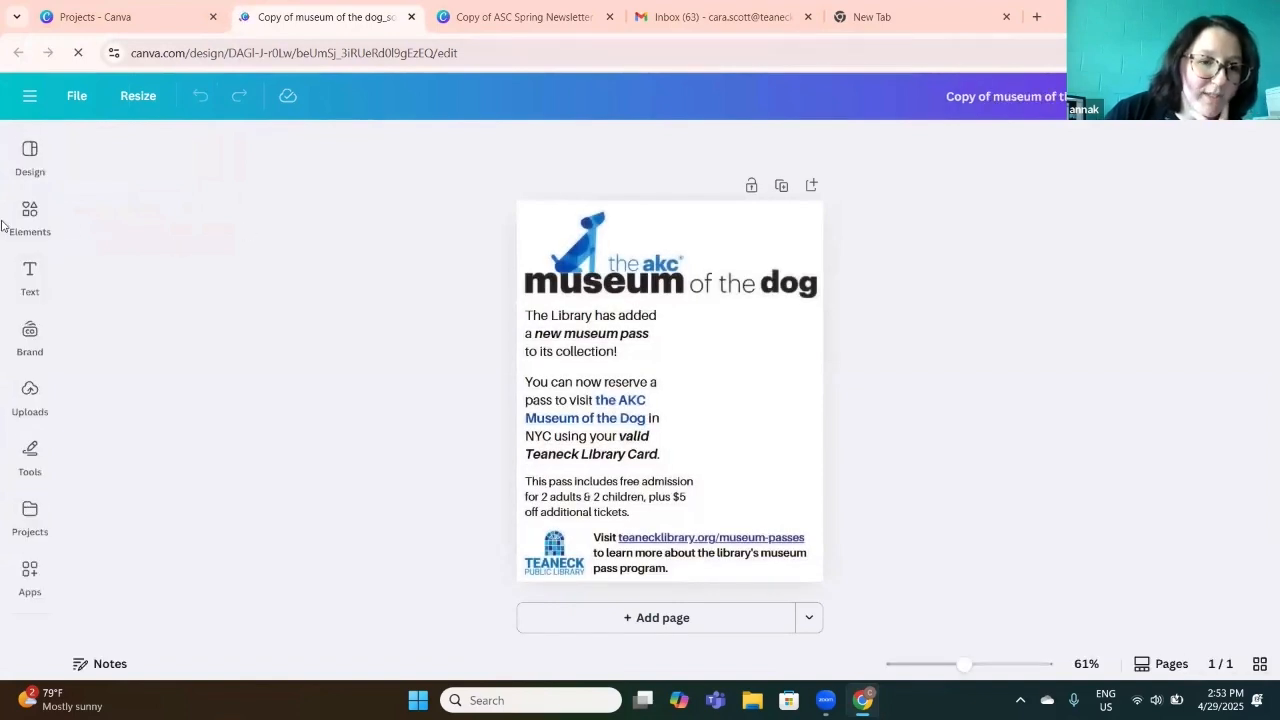
Insert the uploaded photo found by searching 'dog' and remove its background with BG Remover
{"action": "left_click", "coordinate": [28, 392]}
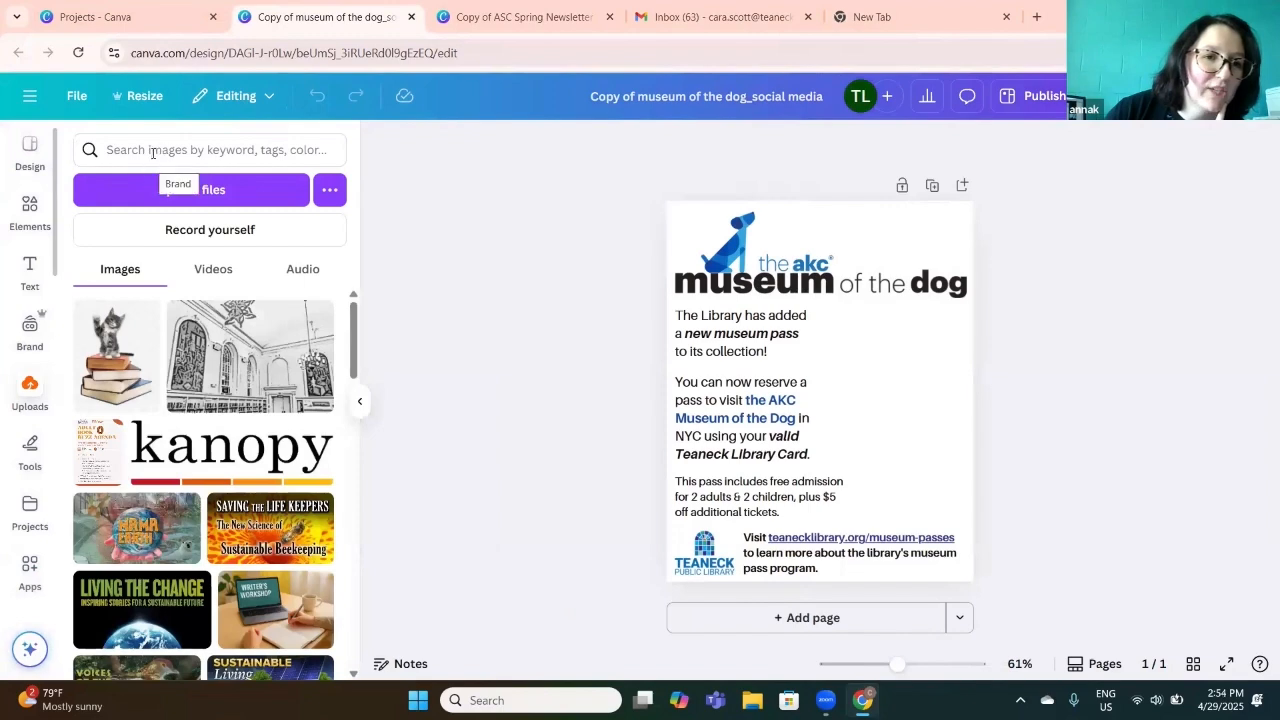
{"action": "left_click", "coordinate": [155, 150]}
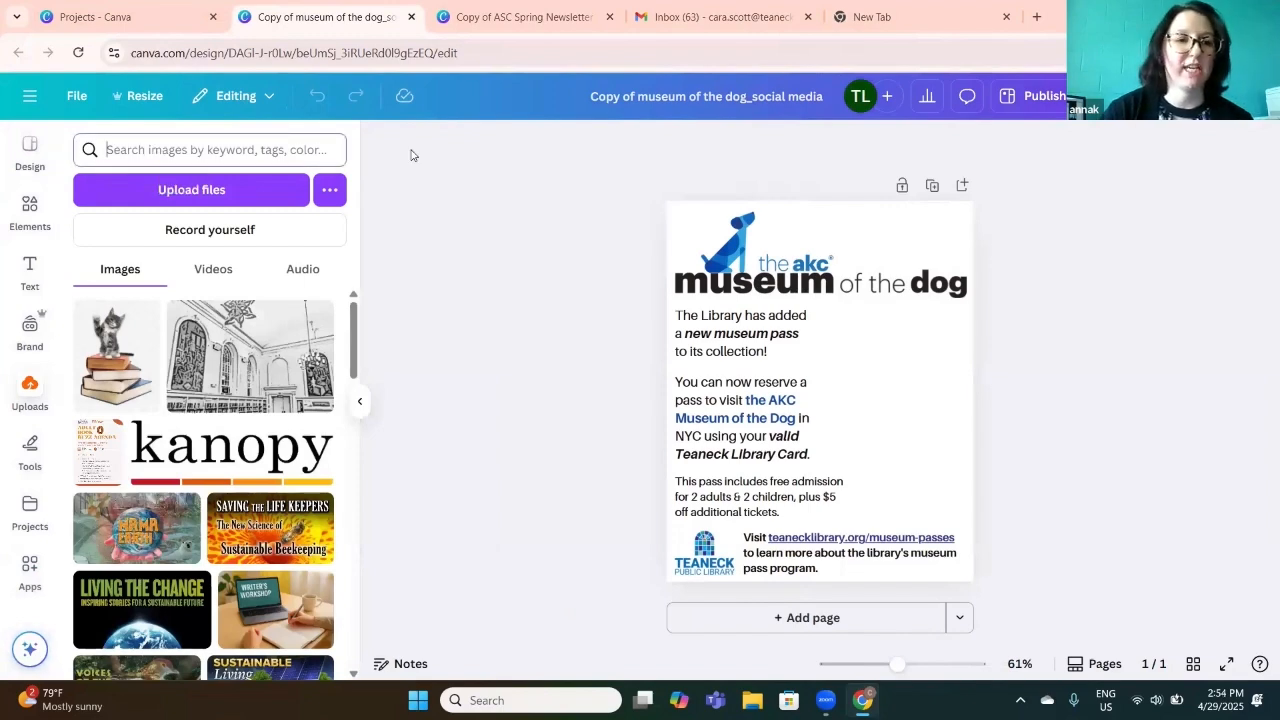
{"action": "type", "text": "dog"}
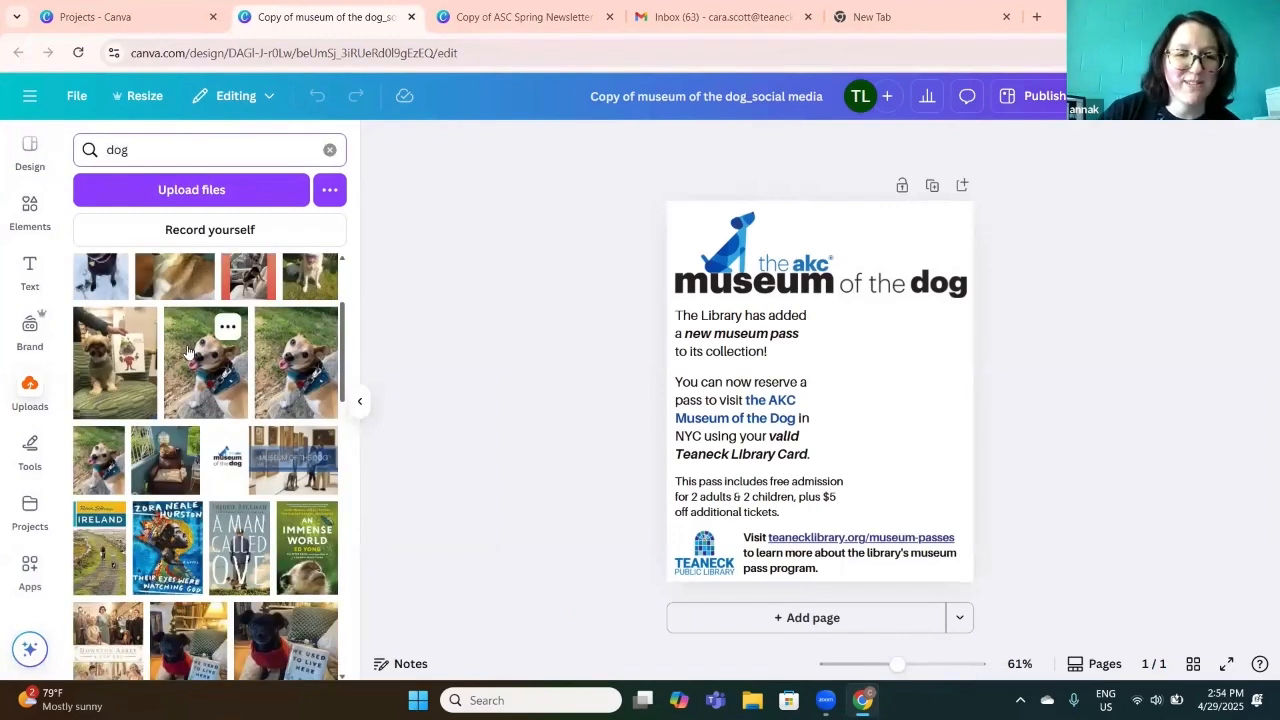
{"action": "left_click", "coordinate": [189, 346]}
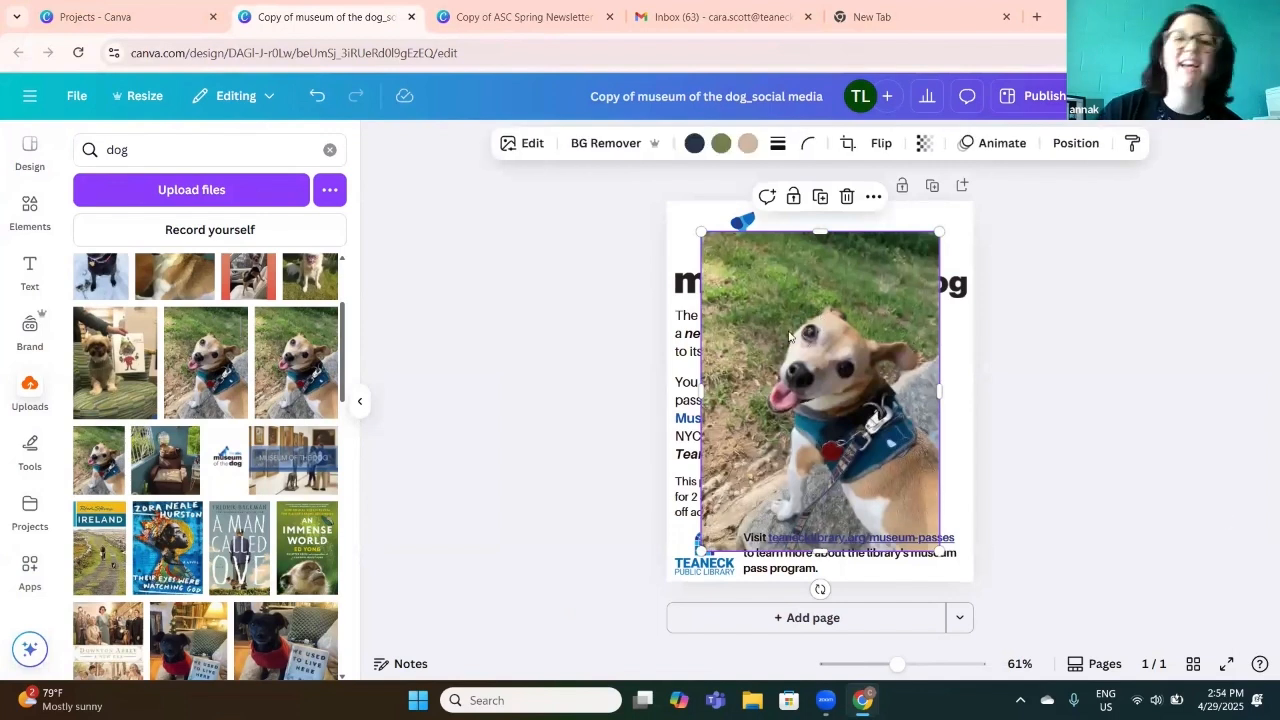
{"action": "left_click", "coordinate": [603, 146]}
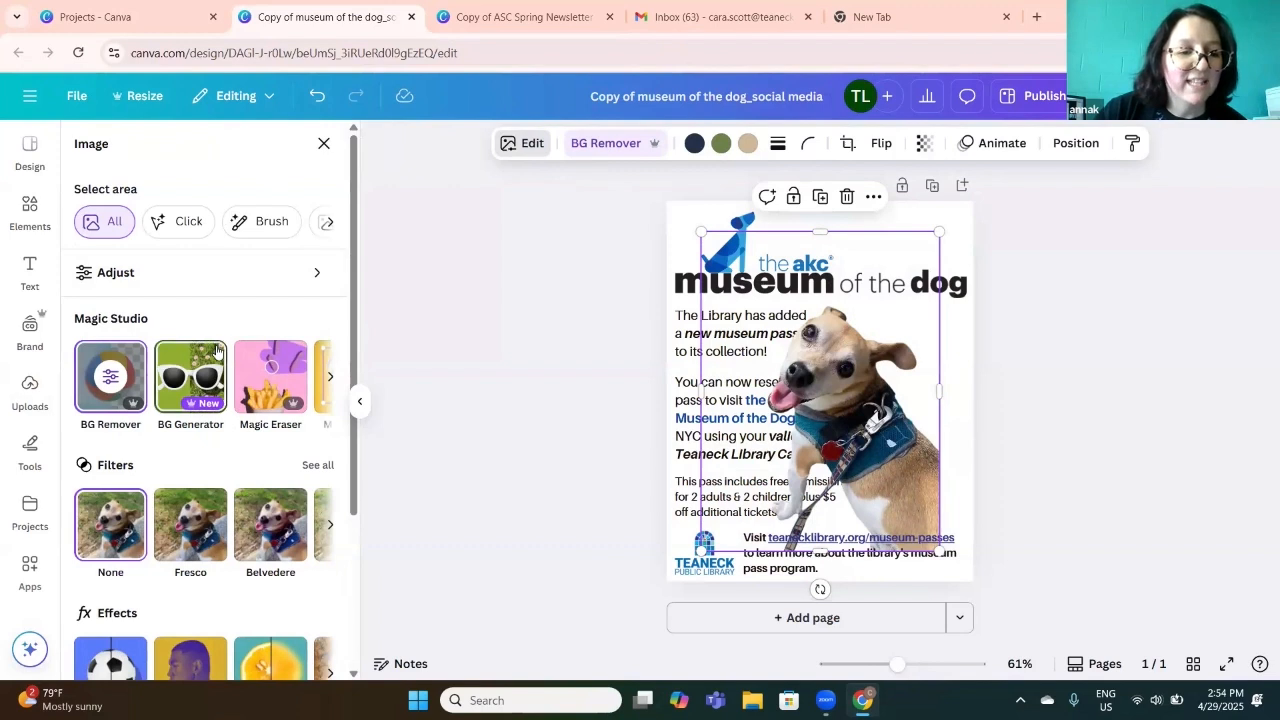
Give the cut-out dog photo a Glow shadow
{"action": "scroll", "coordinate": [205, 400], "scroll_direction": "down", "scroll_amount": 3}
{"action": "scroll", "coordinate": [197, 461], "scroll_direction": "down", "scroll_amount": 1}
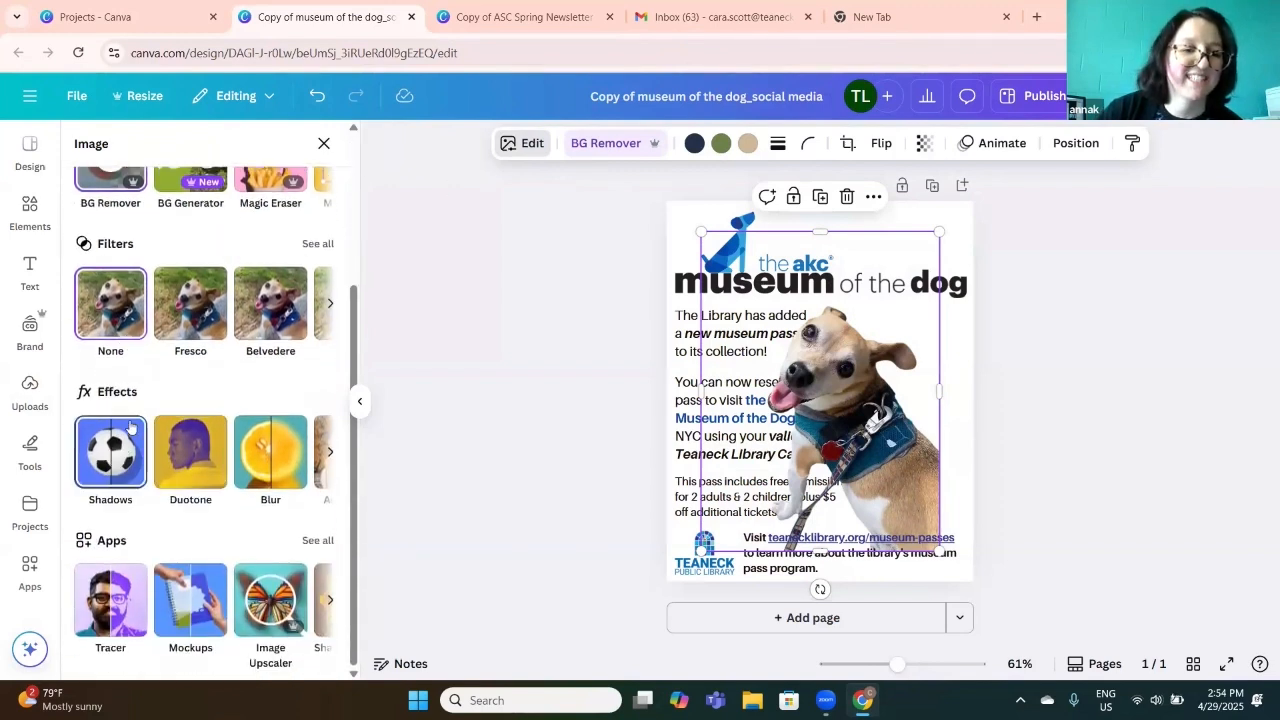
{"action": "left_click", "coordinate": [111, 456]}
{"action": "left_click", "coordinate": [117, 336]}
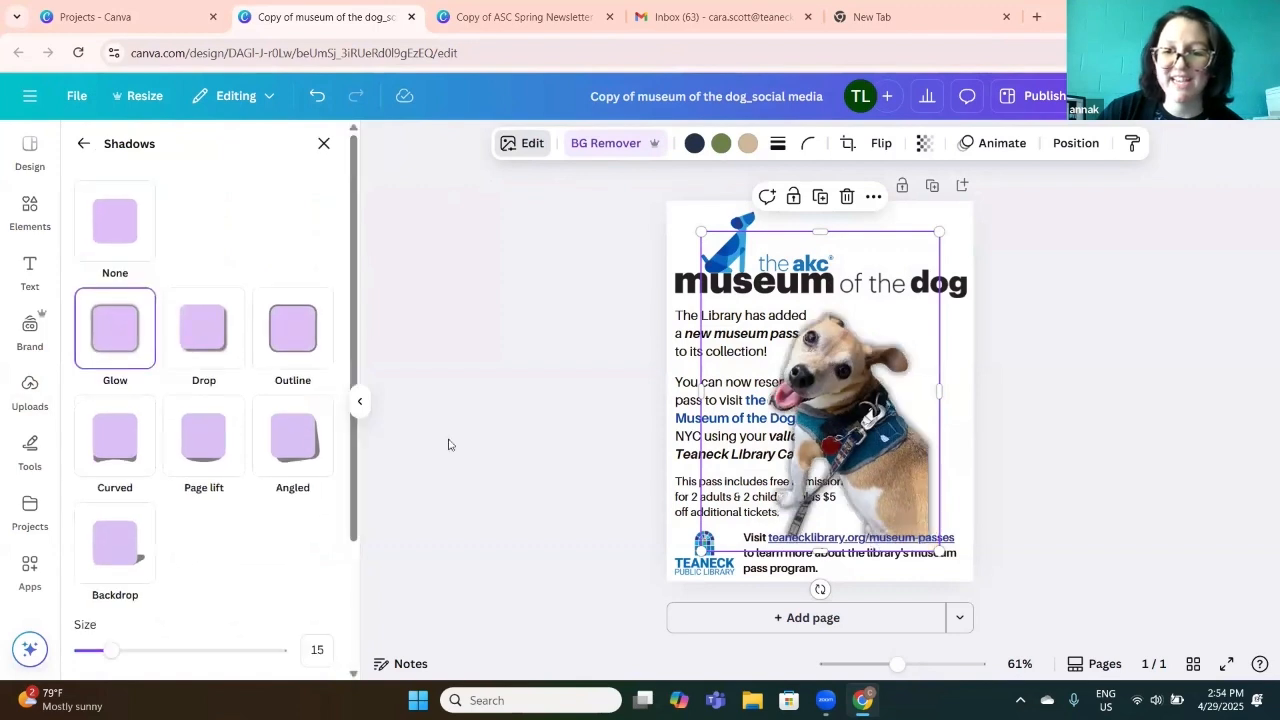
Shift the dog photo right along the flier's edge, undoing a trial rotation and resize
{"action": "left_click_drag", "start_coordinate": [889, 463], "coordinate": [942, 445]}
{"action": "left_click_drag", "start_coordinate": [1040, 378], "coordinate": [1061, 266]}
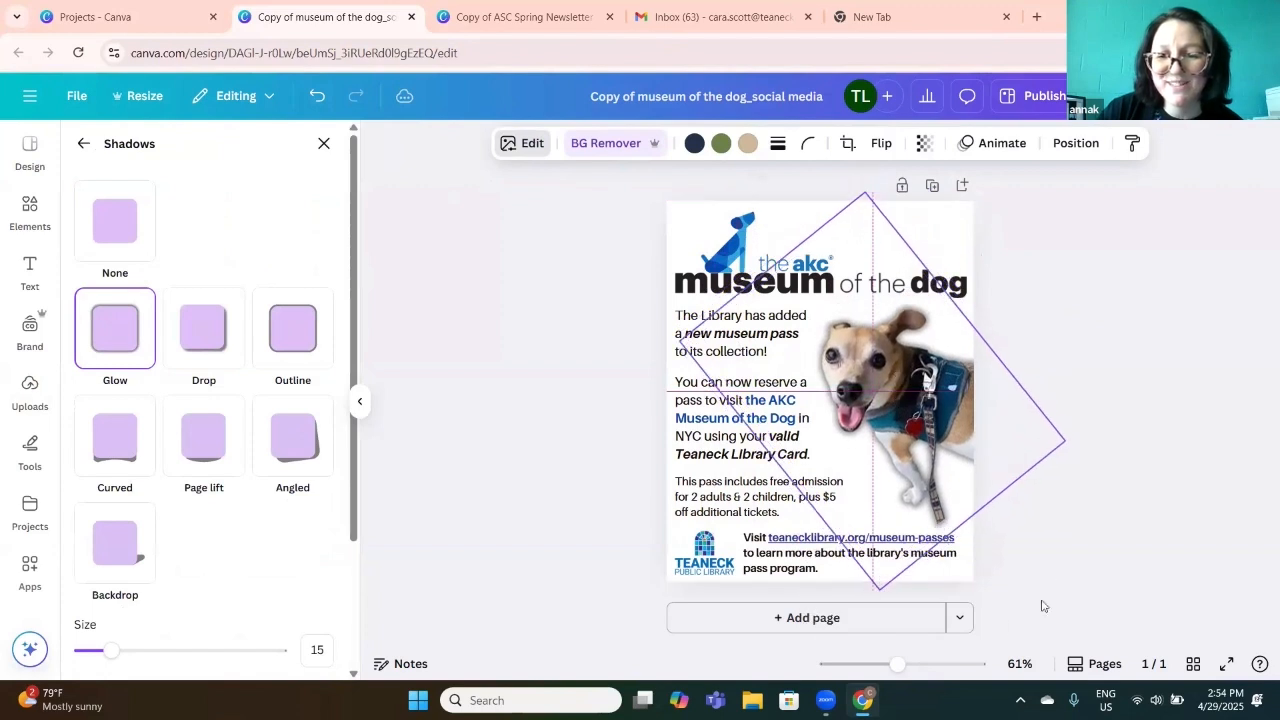
{"action": "left_click_drag", "start_coordinate": [997, 537], "coordinate": [1037, 500]}
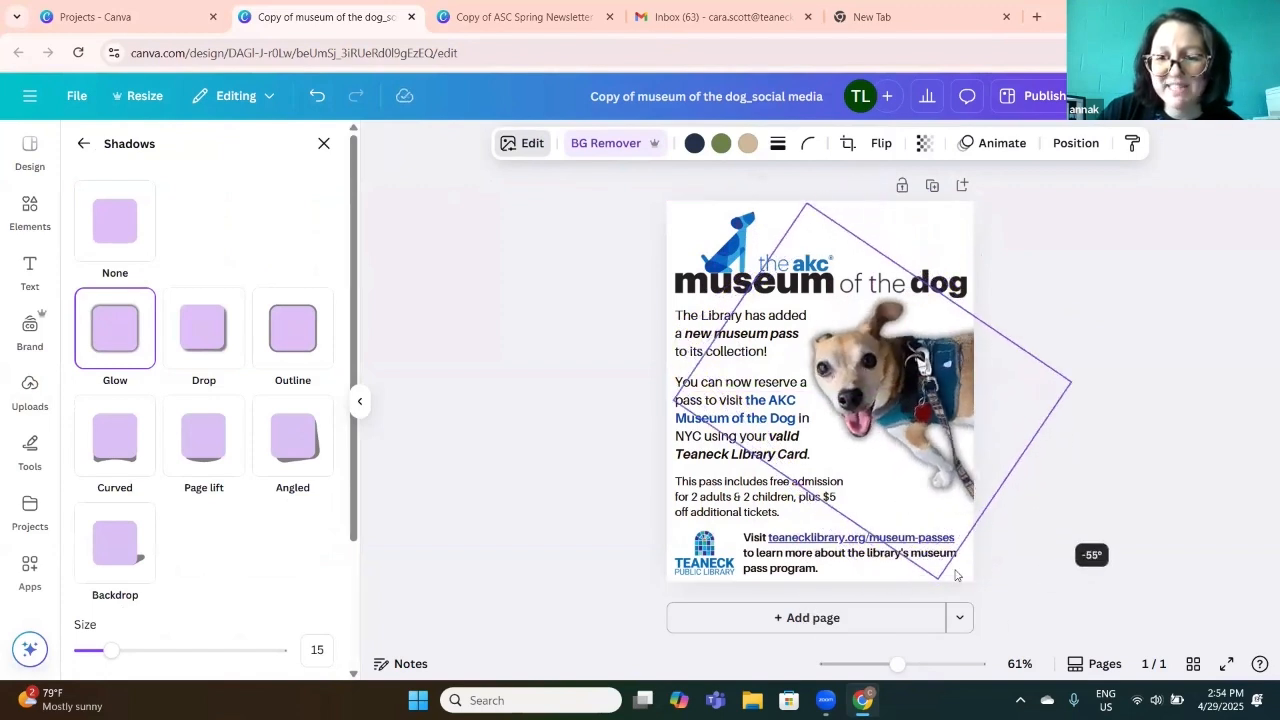
{"action": "left_click_drag", "start_coordinate": [985, 614], "coordinate": [957, 614]}
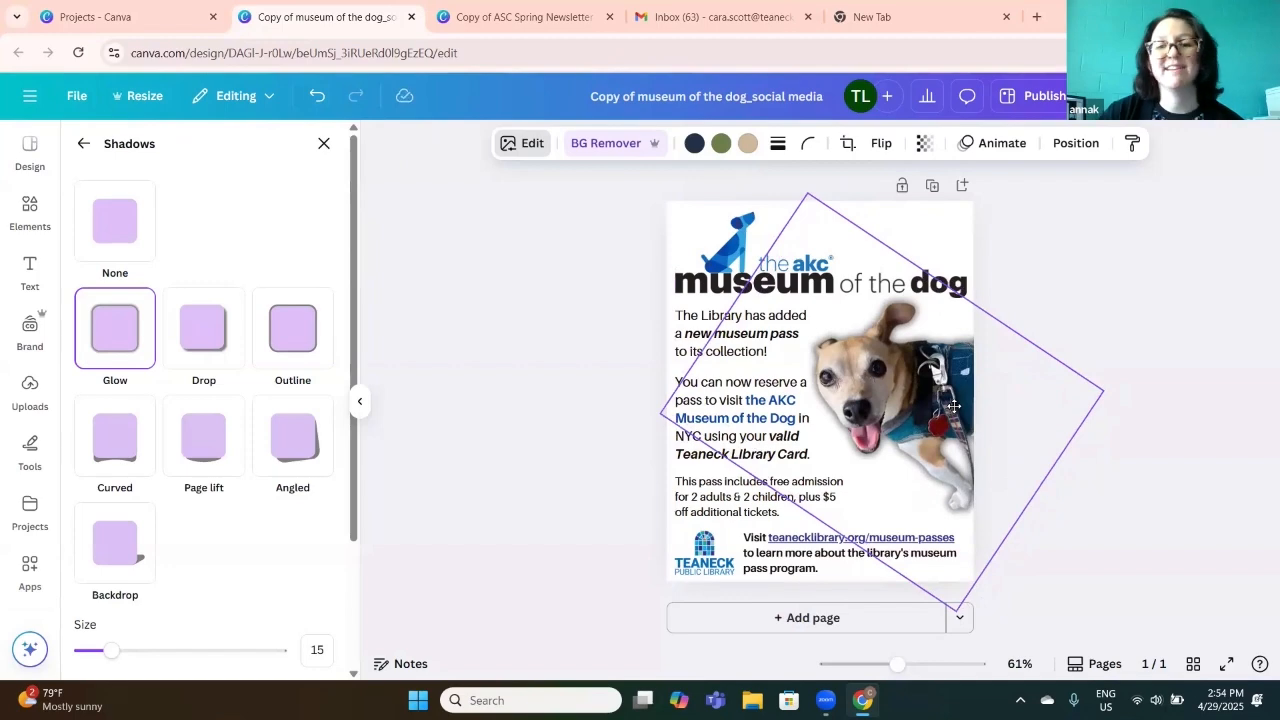
{"action": "key", "text": "ctrl+z"}
{"action": "key", "text": "ctrl+z"}
{"action": "key", "text": "ctrl+z"}
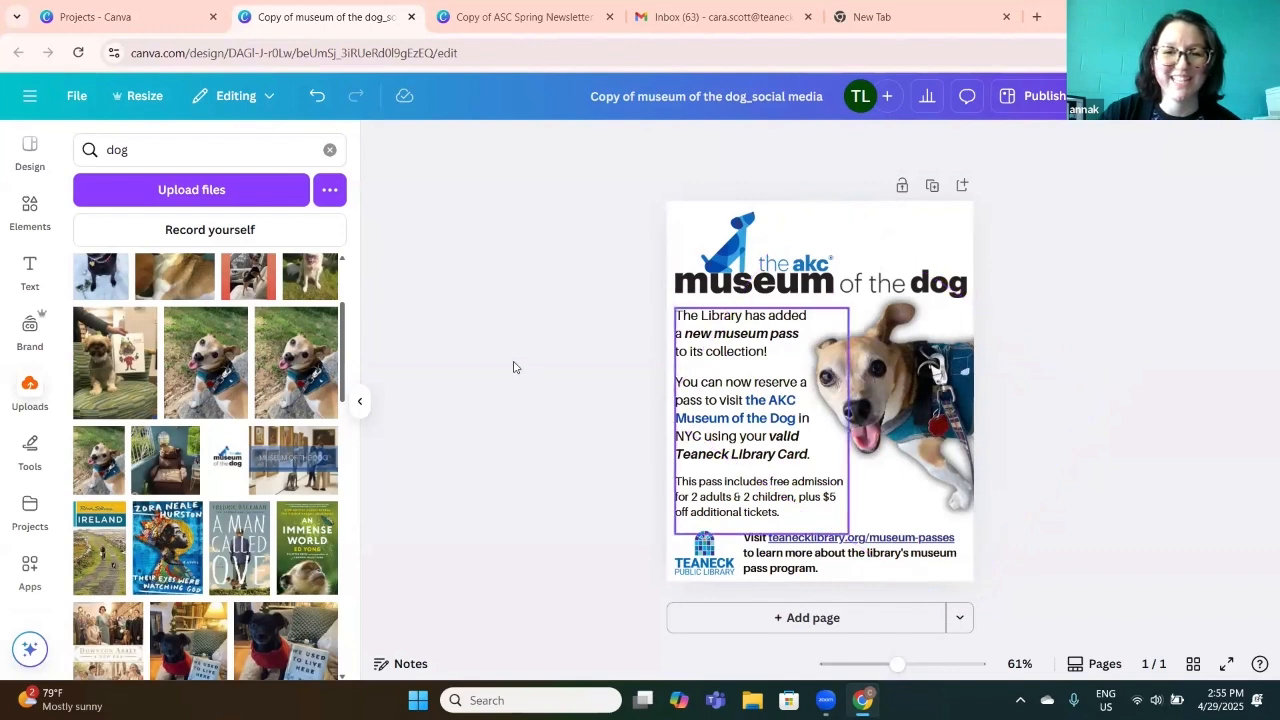
Add a 'pawprints' graphic pattern and stretch it over the whole flier
{"action": "left_click", "coordinate": [29, 208]}
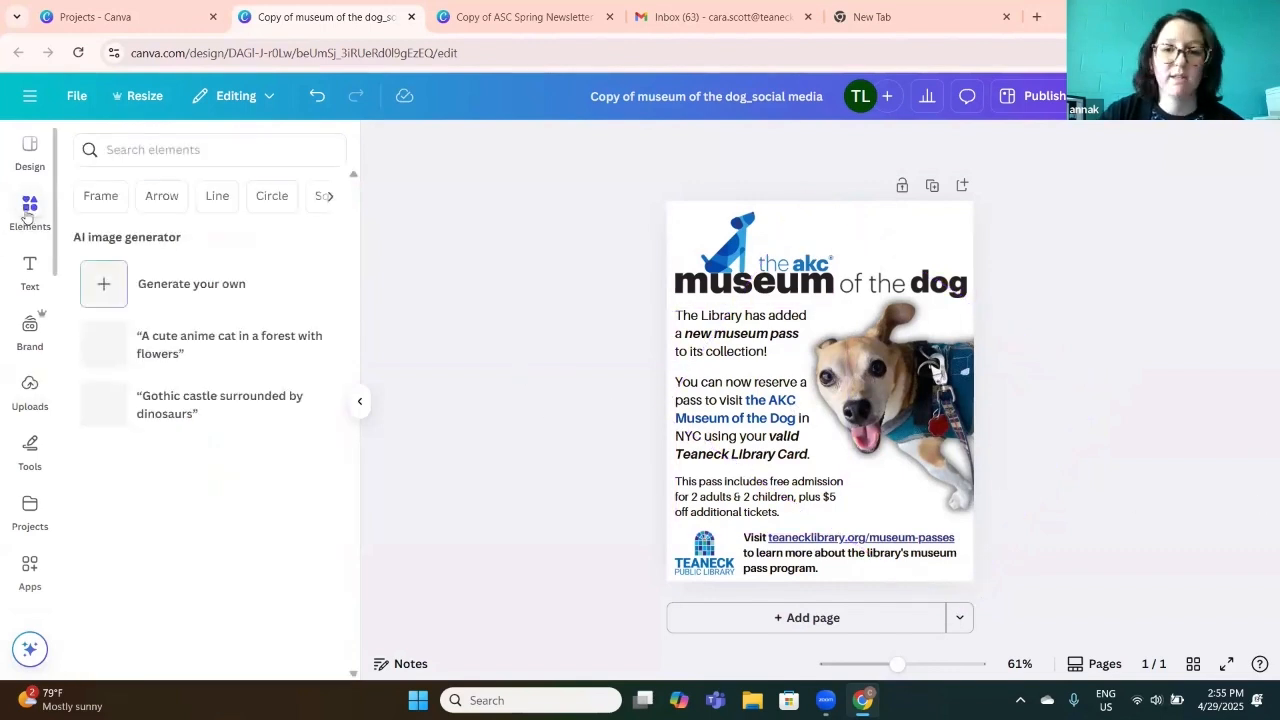
{"action": "left_click", "coordinate": [160, 149]}
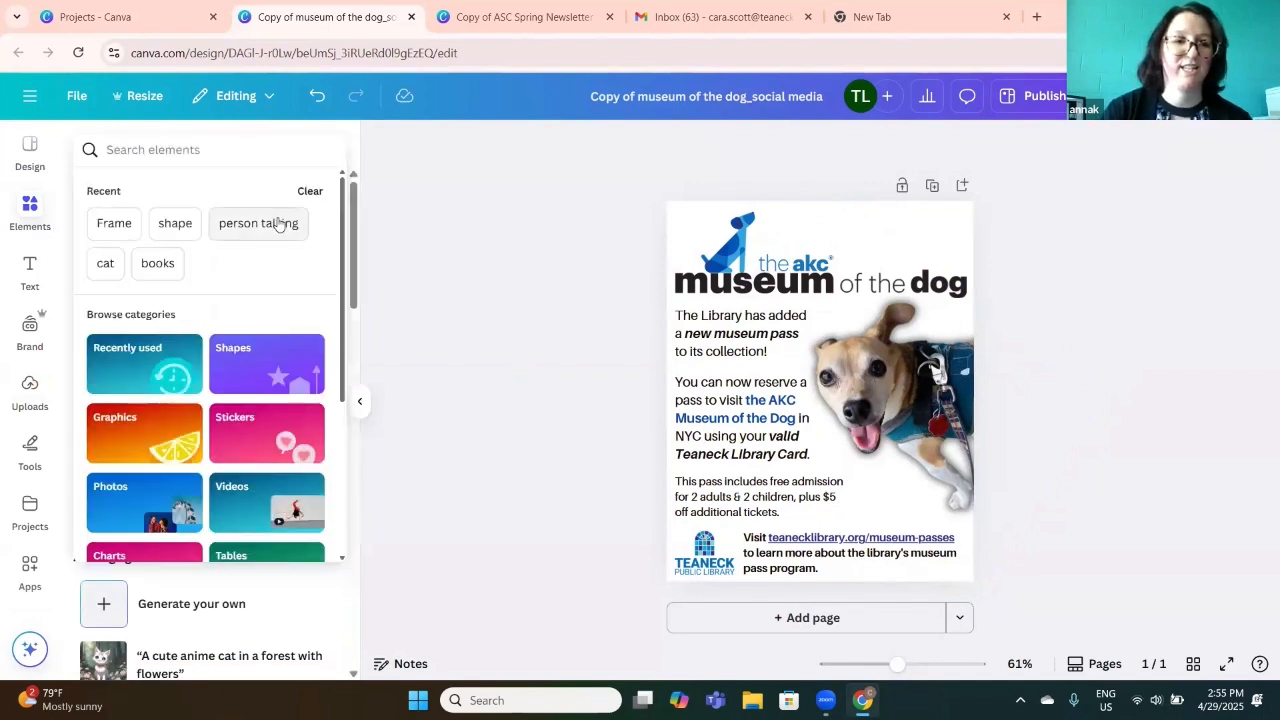
{"action": "type", "text": "pawp"}
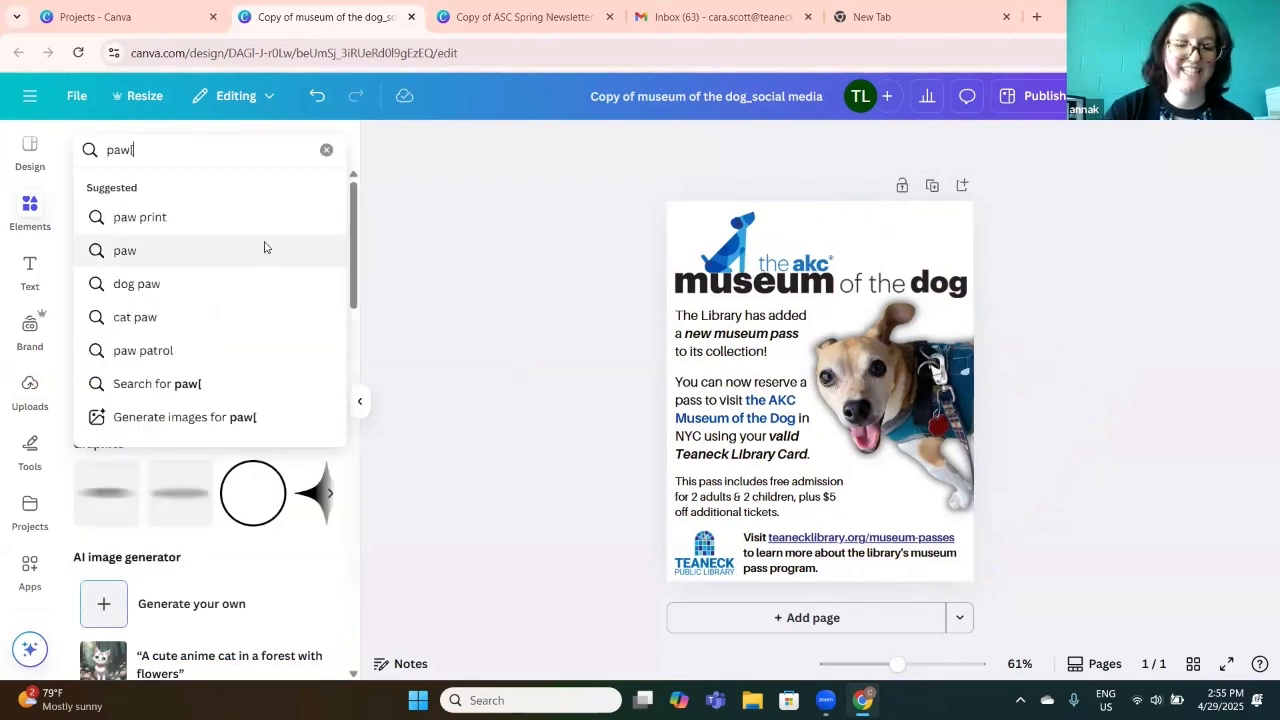
{"action": "type", "text": "rints"}
{"action": "key", "text": "Return"}
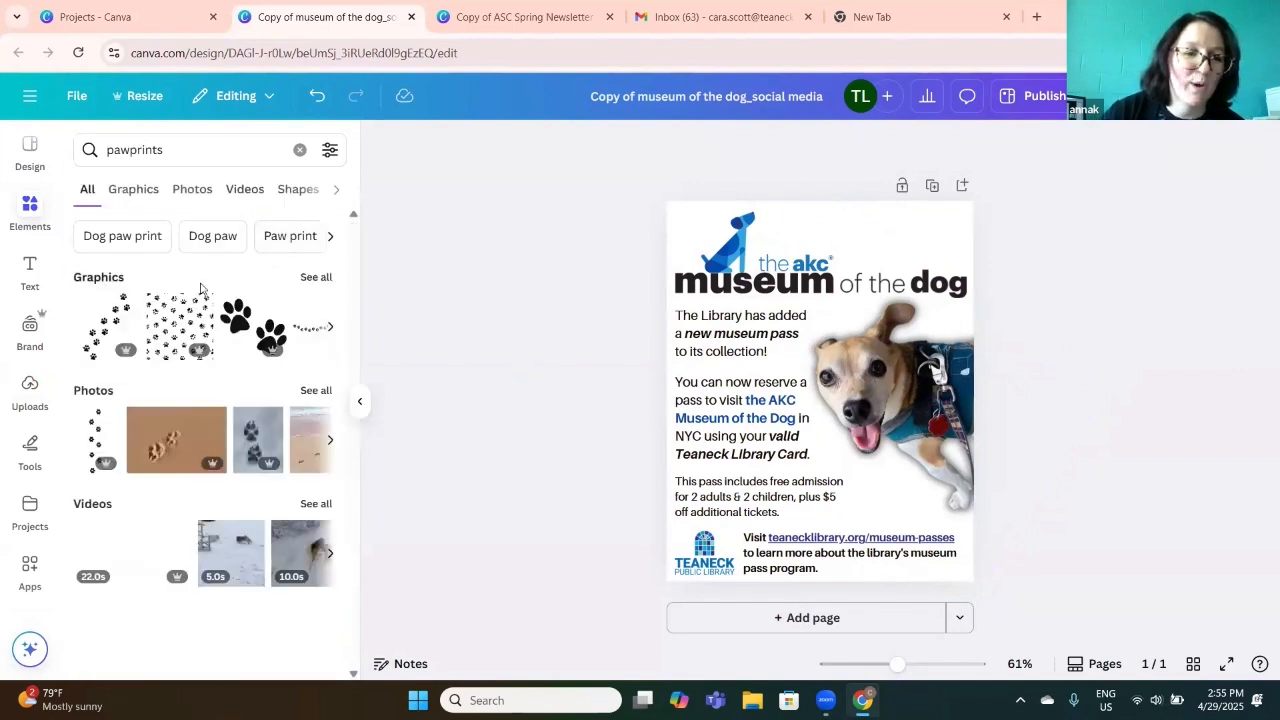
{"action": "left_click", "coordinate": [315, 277]}
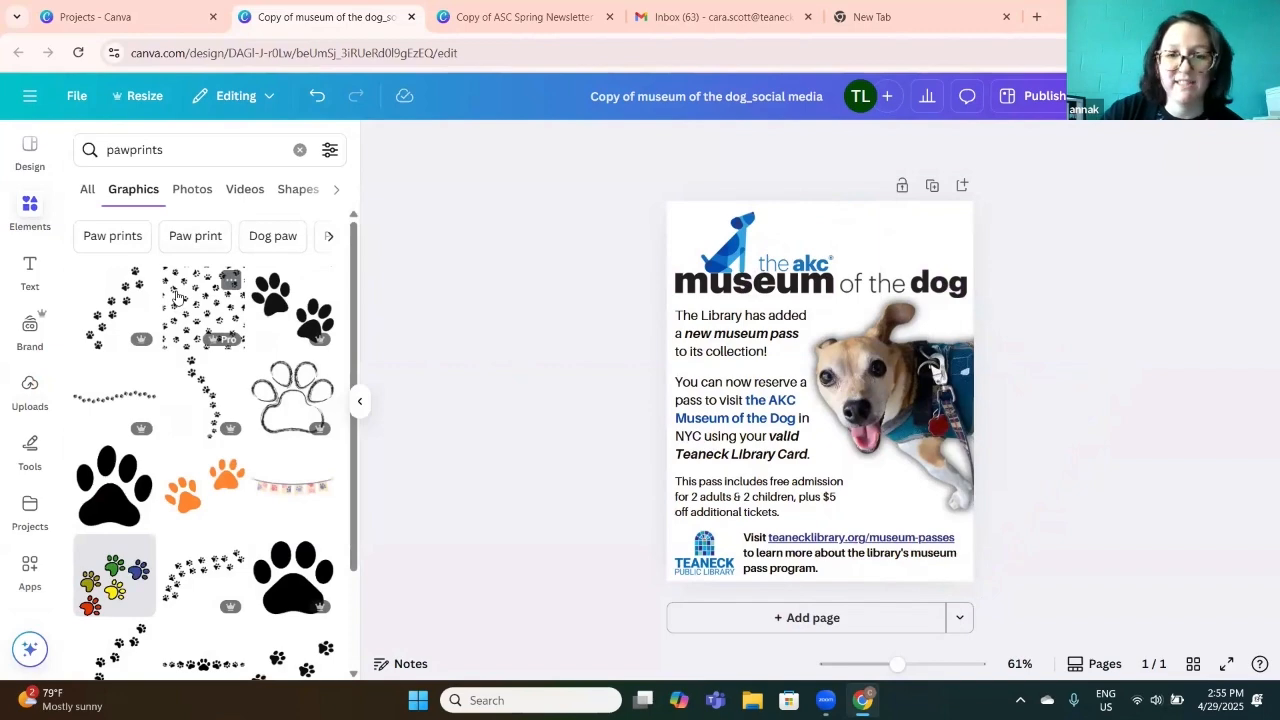
{"action": "left_click", "coordinate": [177, 295]}
{"action": "left_click_drag", "start_coordinate": [884, 330], "coordinate": [1030, 185]}
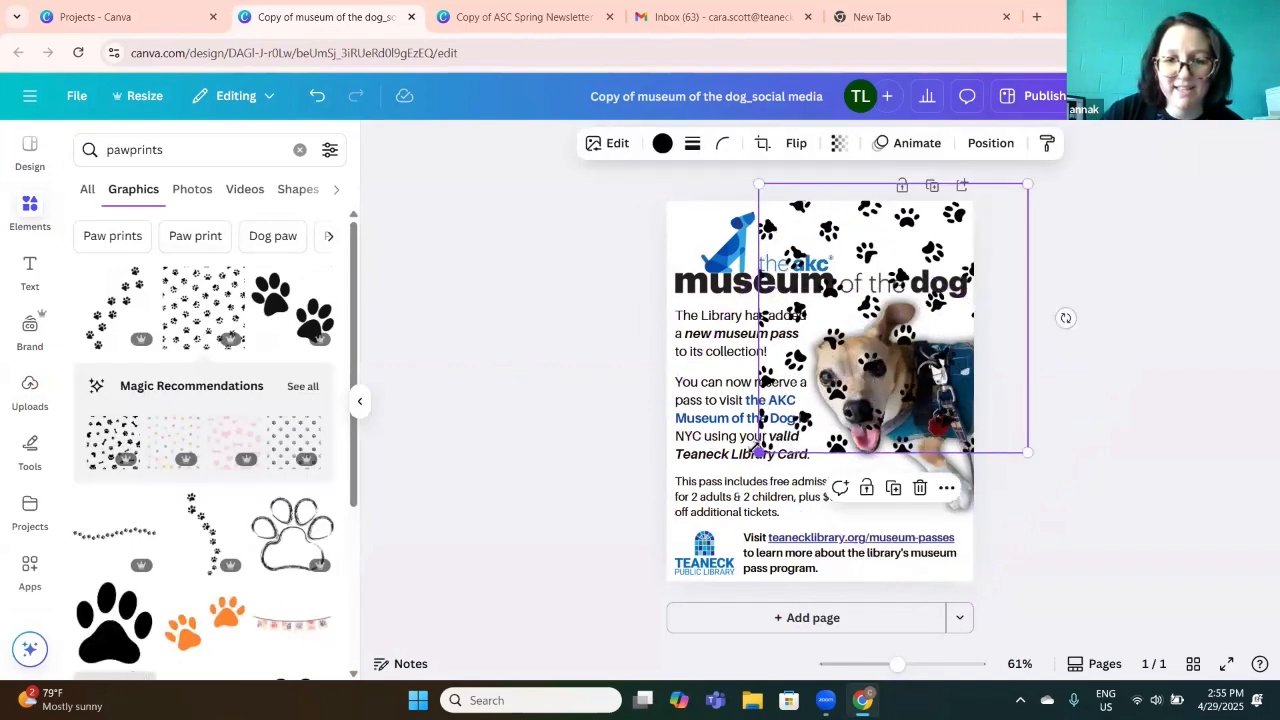
{"action": "left_click_drag", "start_coordinate": [759, 451], "coordinate": [624, 588]}
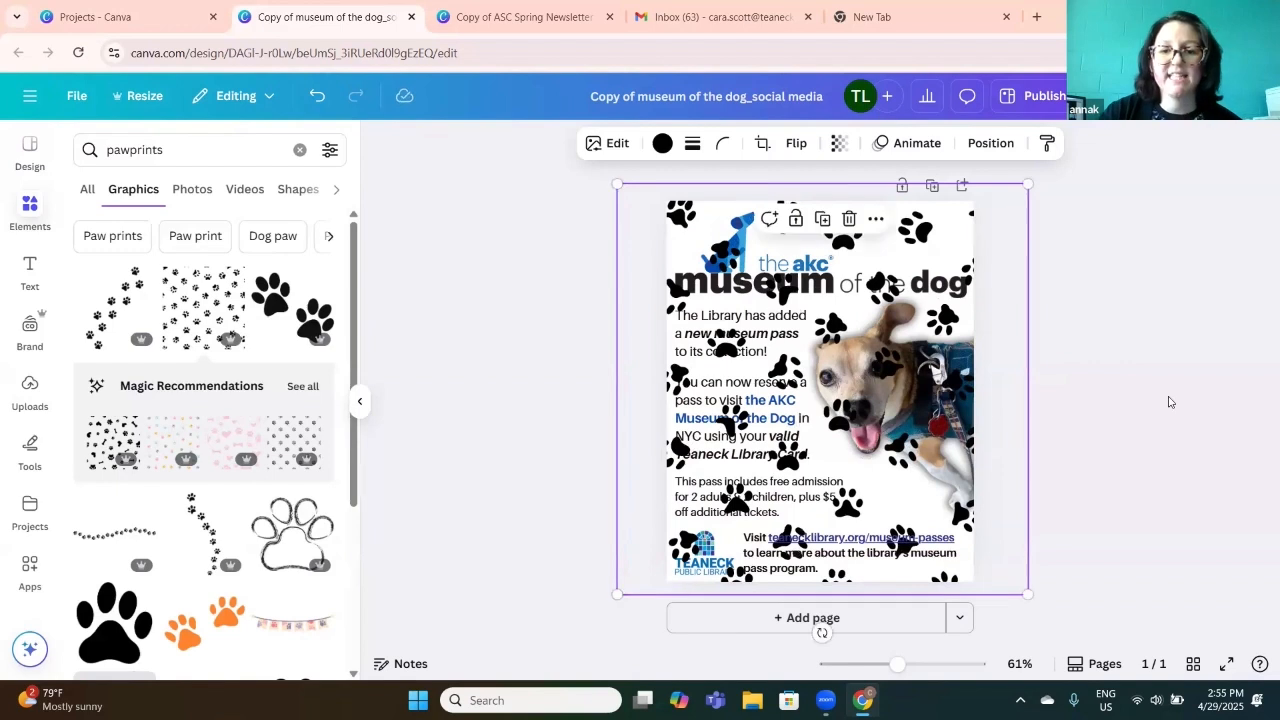
Send the paw-print pattern backward and fade it to 13 transparency
{"action": "left_click", "coordinate": [990, 143]}
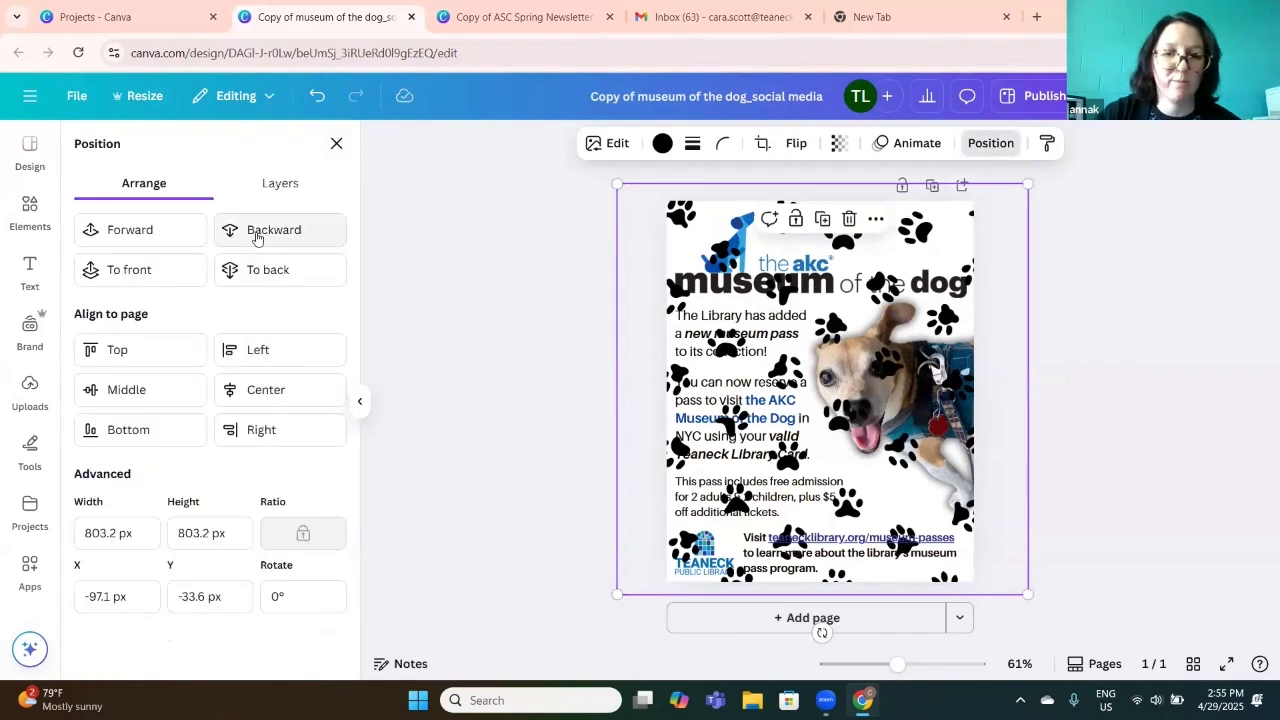
{"action": "left_click", "coordinate": [256, 234]}
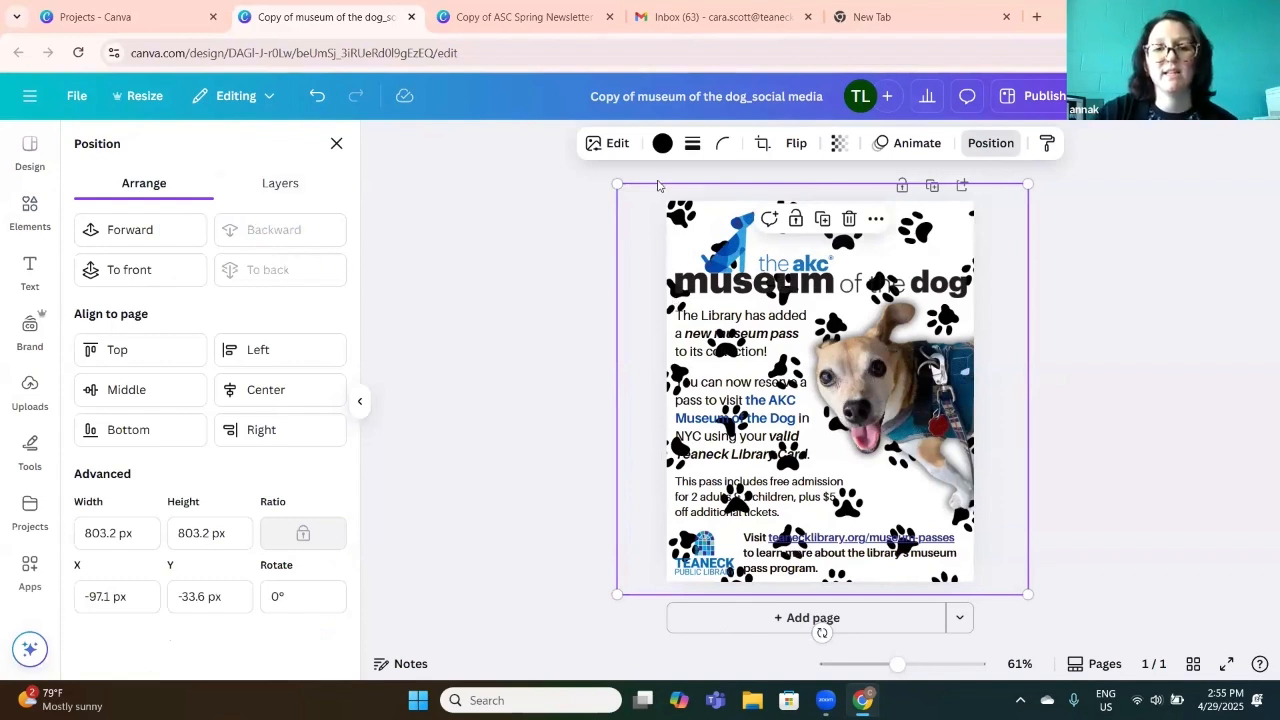
{"action": "left_click", "coordinate": [840, 144]}
{"action": "left_click_drag", "start_coordinate": [885, 218], "coordinate": [774, 205]}
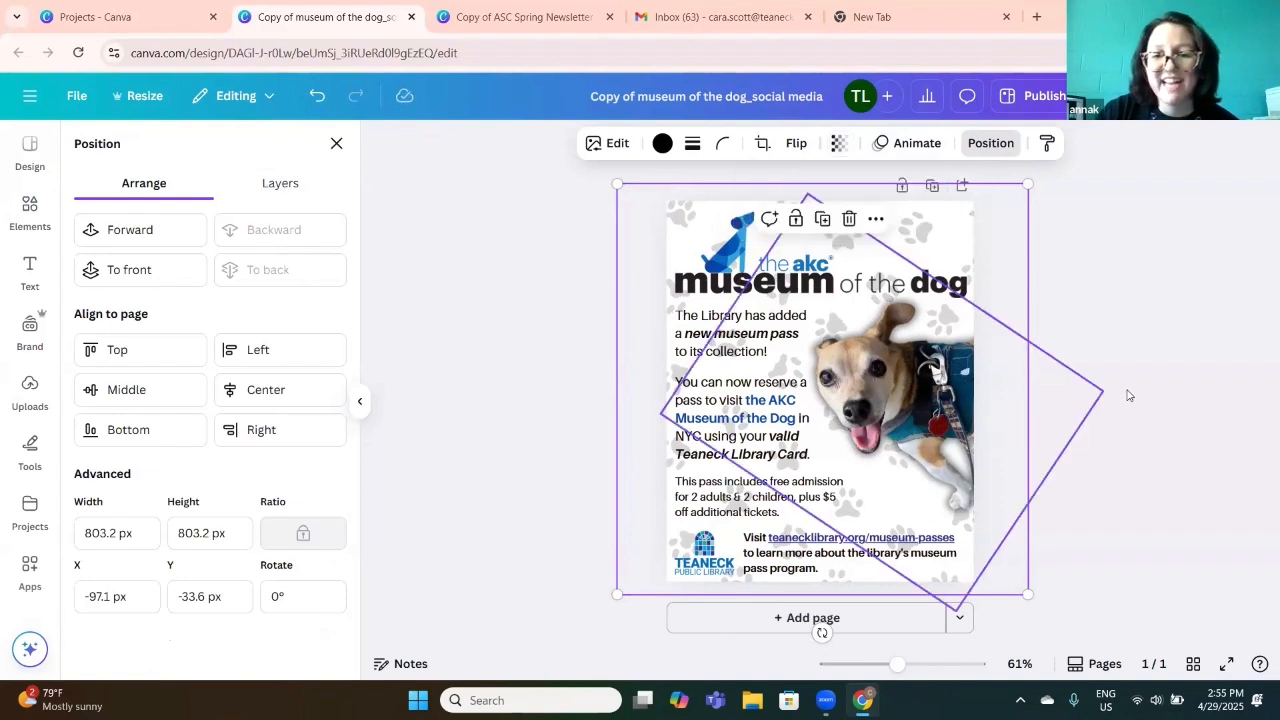
Enlarge the dog photo slightly and nudge it up and left over the pawprints
{"action": "left_click", "coordinate": [962, 447]}
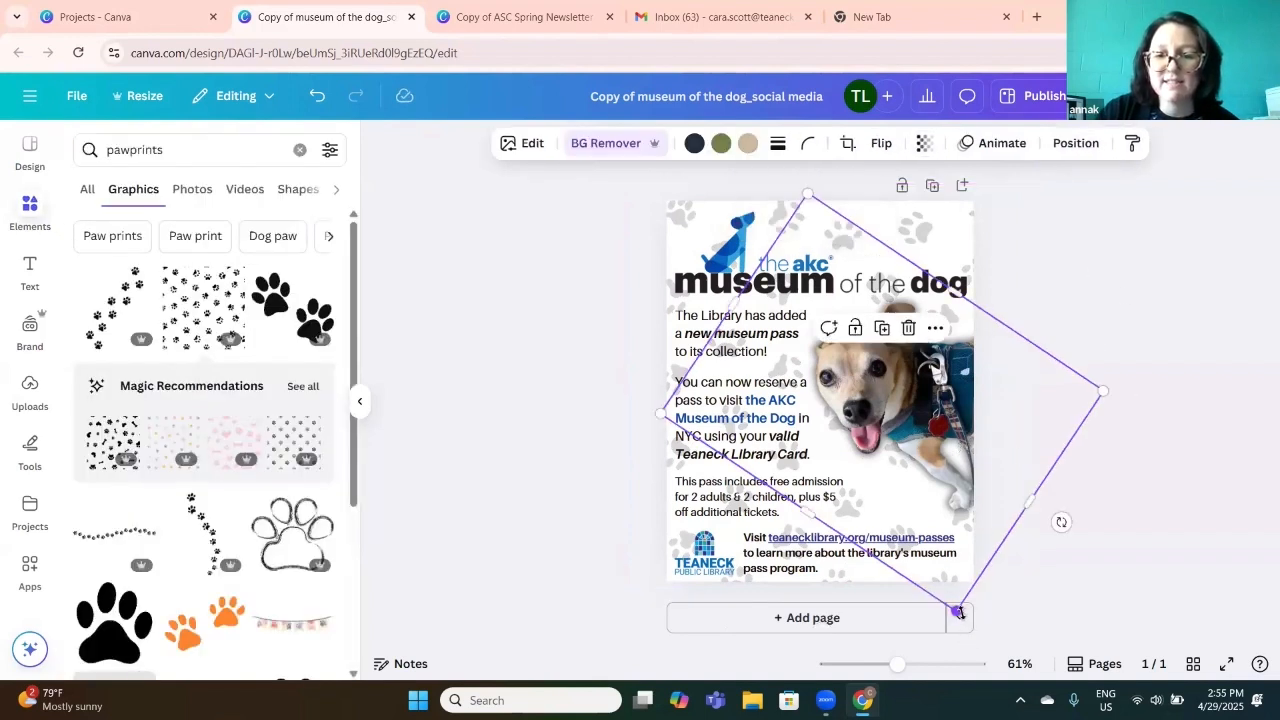
{"action": "left_click_drag", "start_coordinate": [958, 612], "coordinate": [966, 640]}
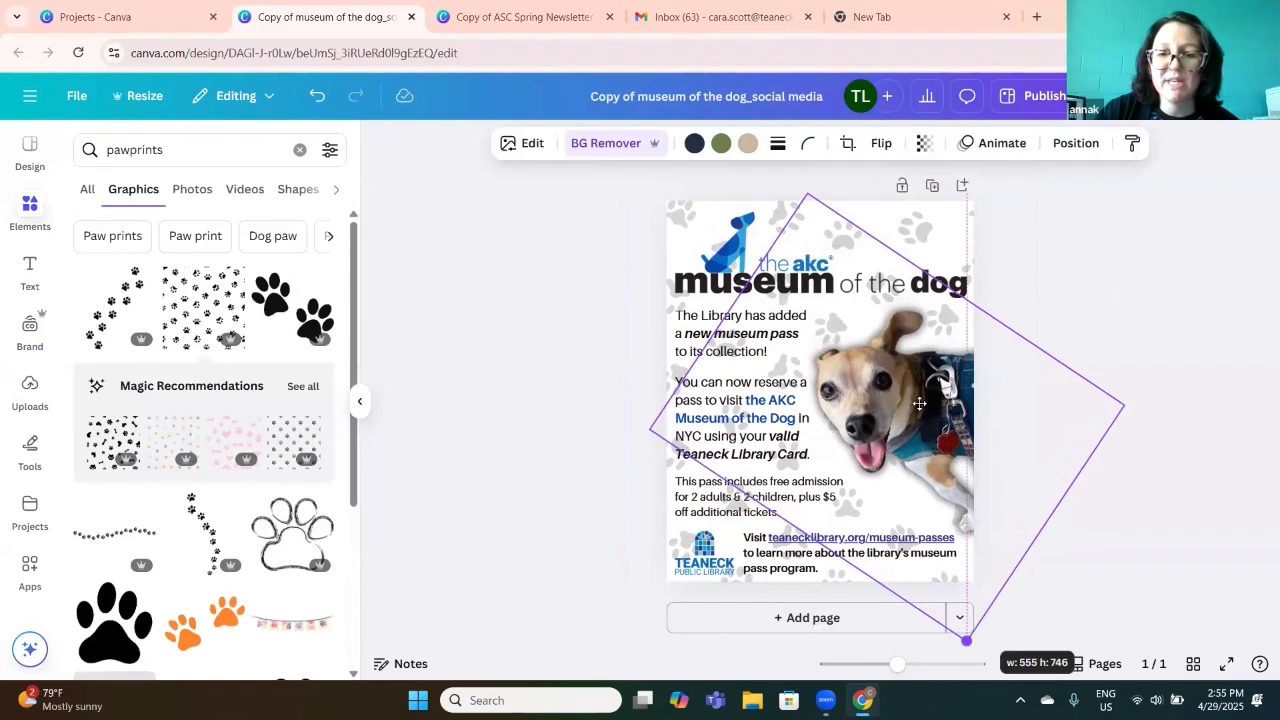
{"action": "left_click_drag", "start_coordinate": [920, 425], "coordinate": [914, 417]}
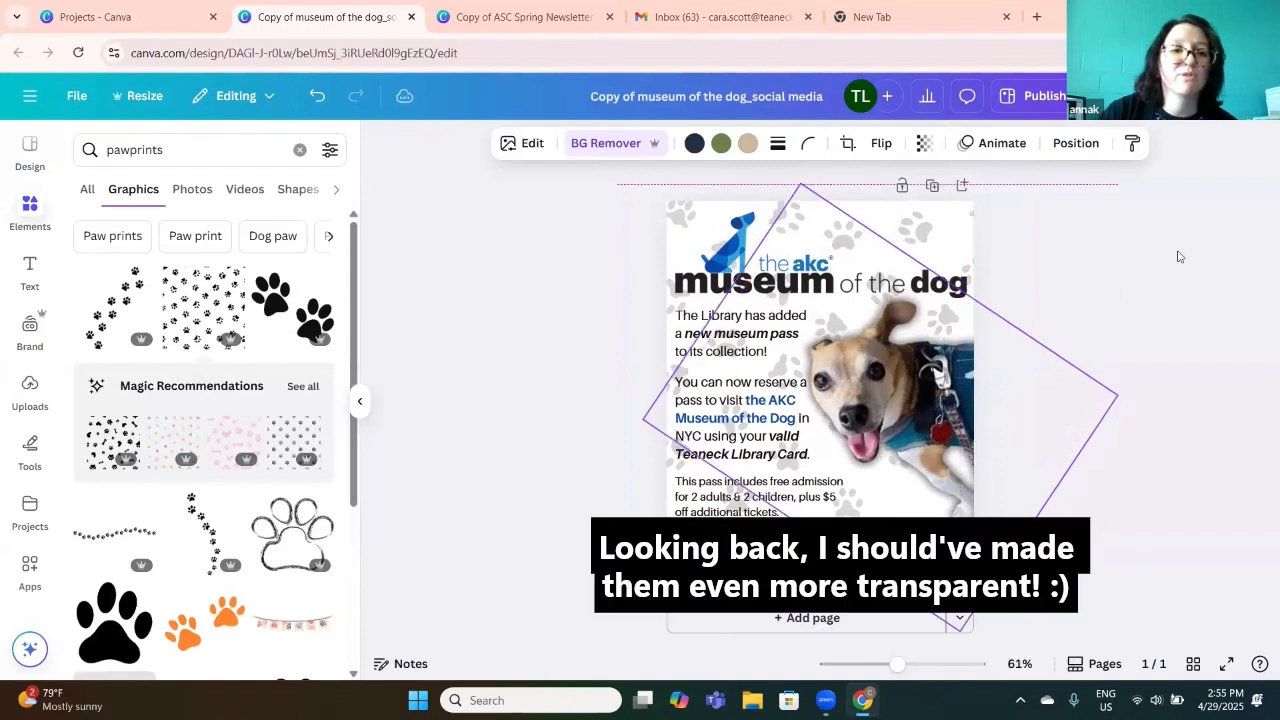
{"action": "left_click", "coordinate": [1177, 222]}
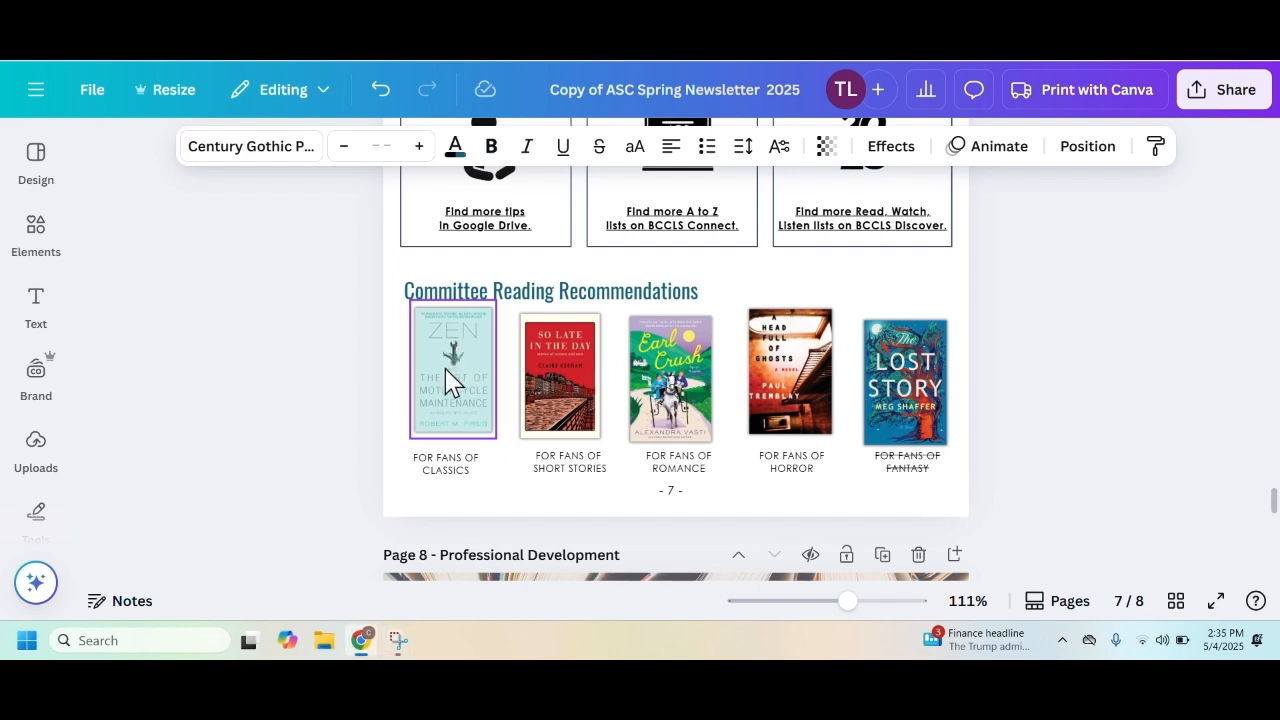
Space the five recommended book covers evenly with Tidy up
{"action": "mouse_move", "coordinate": [554, 374]}
{"action": "left_mouse_down"}
{"action": "mouse_move", "coordinate": [561, 388]}
{"action": "mouse_move", "coordinate": [562, 369]}
{"action": "left_mouse_up"}
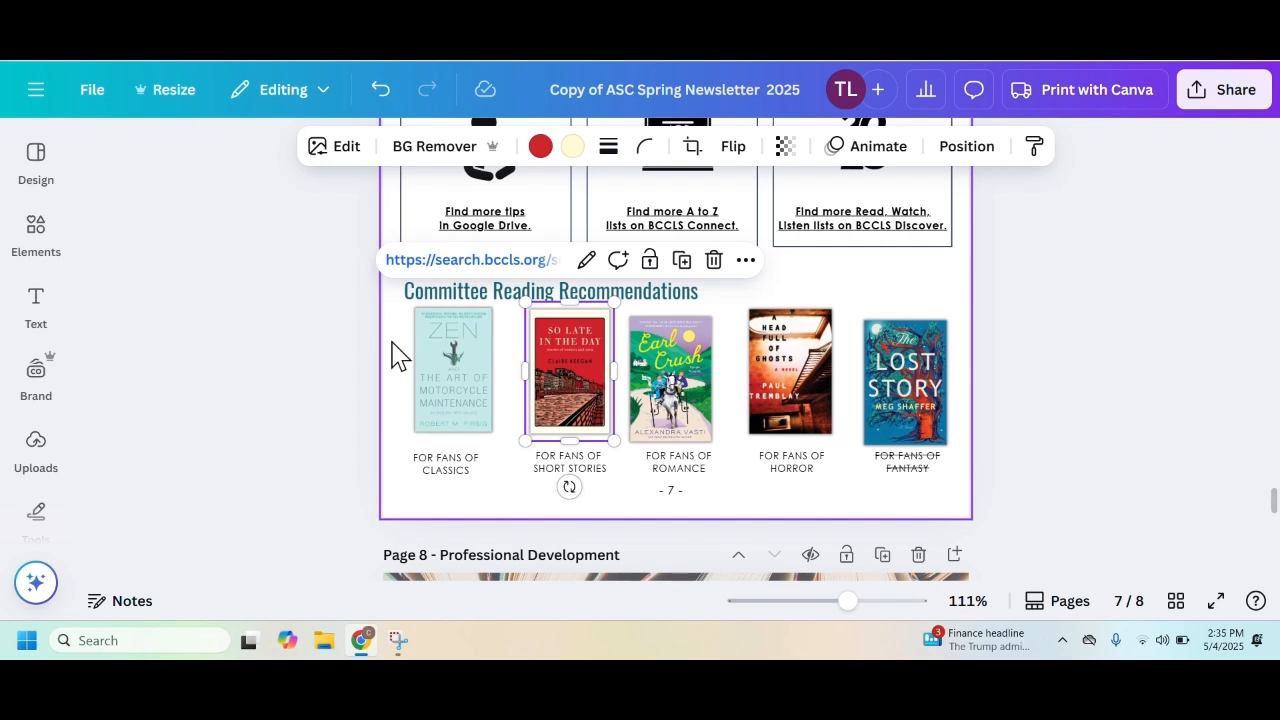
{"action": "left_click_drag", "start_coordinate": [392, 341], "coordinate": [932, 422]}
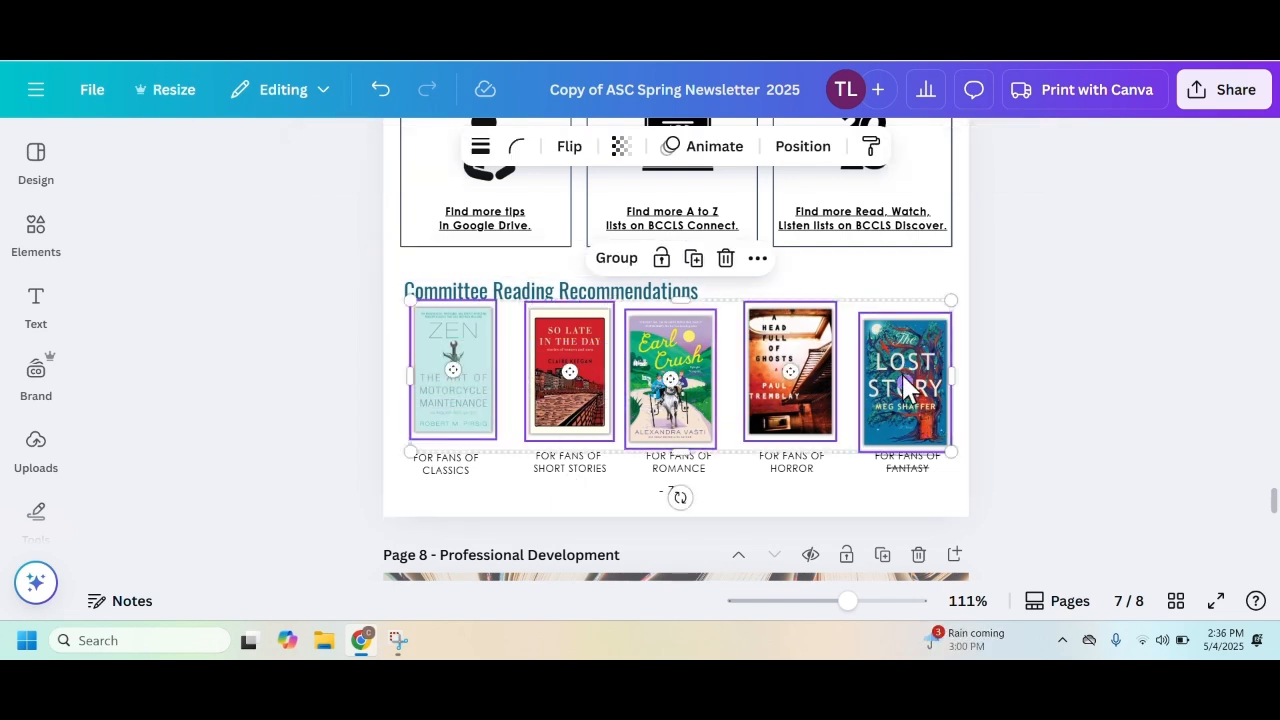
{"action": "left_click", "coordinate": [803, 146]}
{"action": "scroll", "coordinate": [337, 360], "scroll_direction": "down", "scroll_amount": 3}
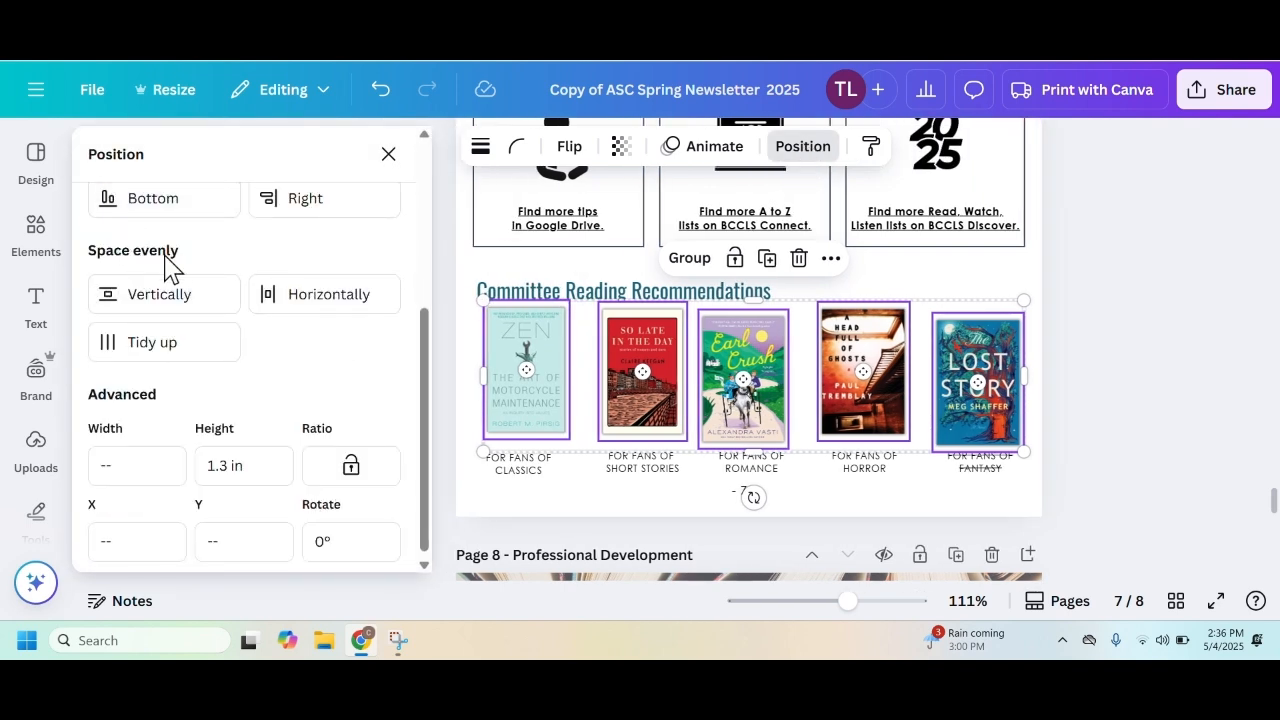
{"action": "left_click", "coordinate": [153, 342]}
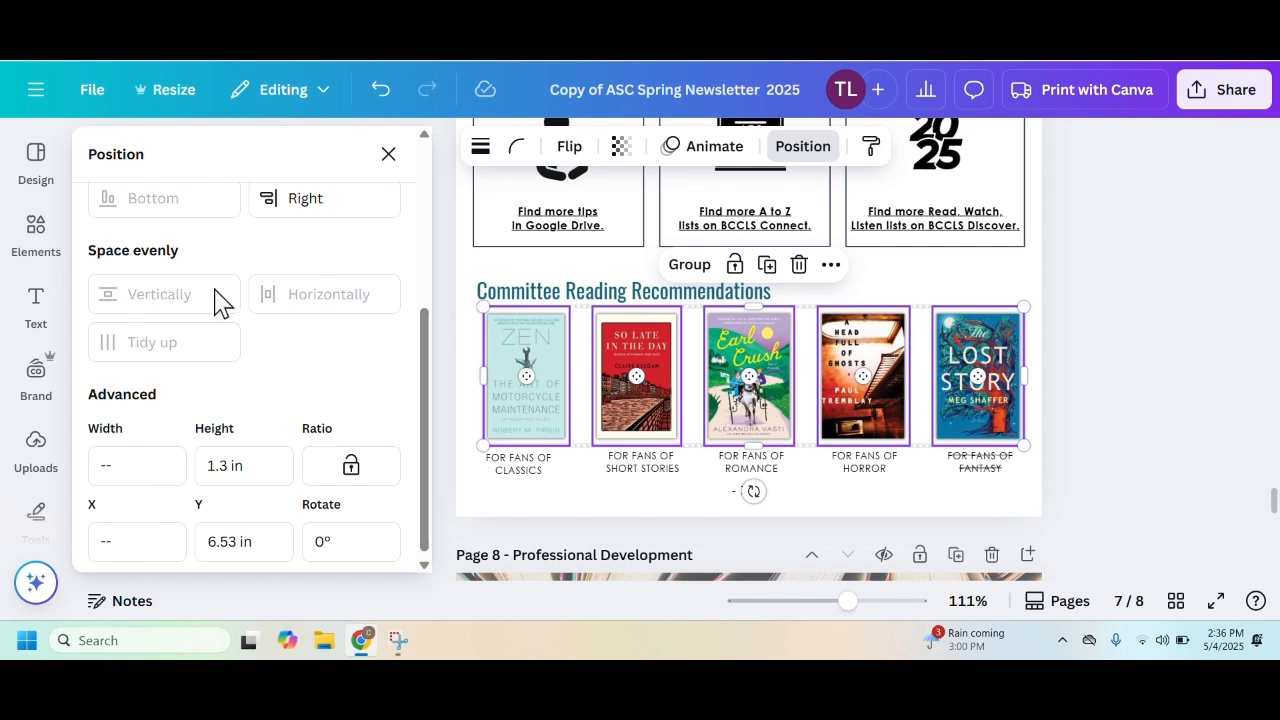
Remove the strikethrough from the FOR FANS OF FANTASY caption
{"action": "left_click", "coordinate": [497, 470]}
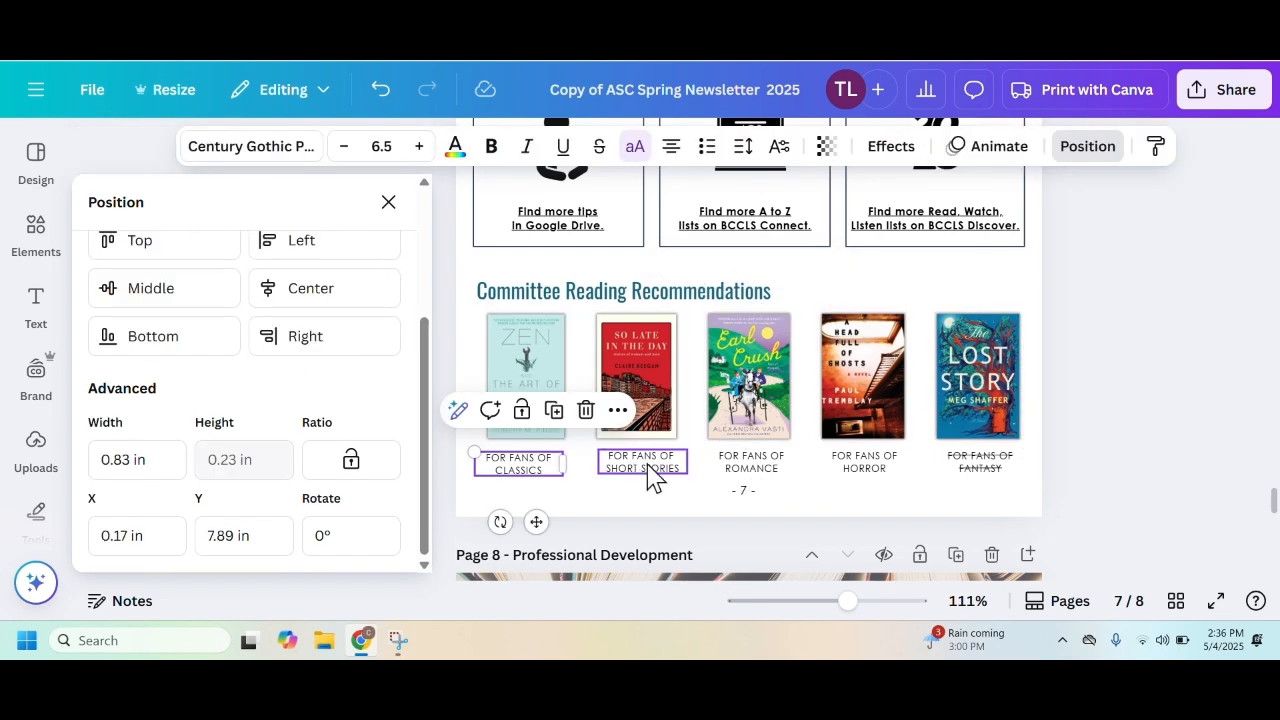
{"action": "left_click", "coordinate": [990, 466]}
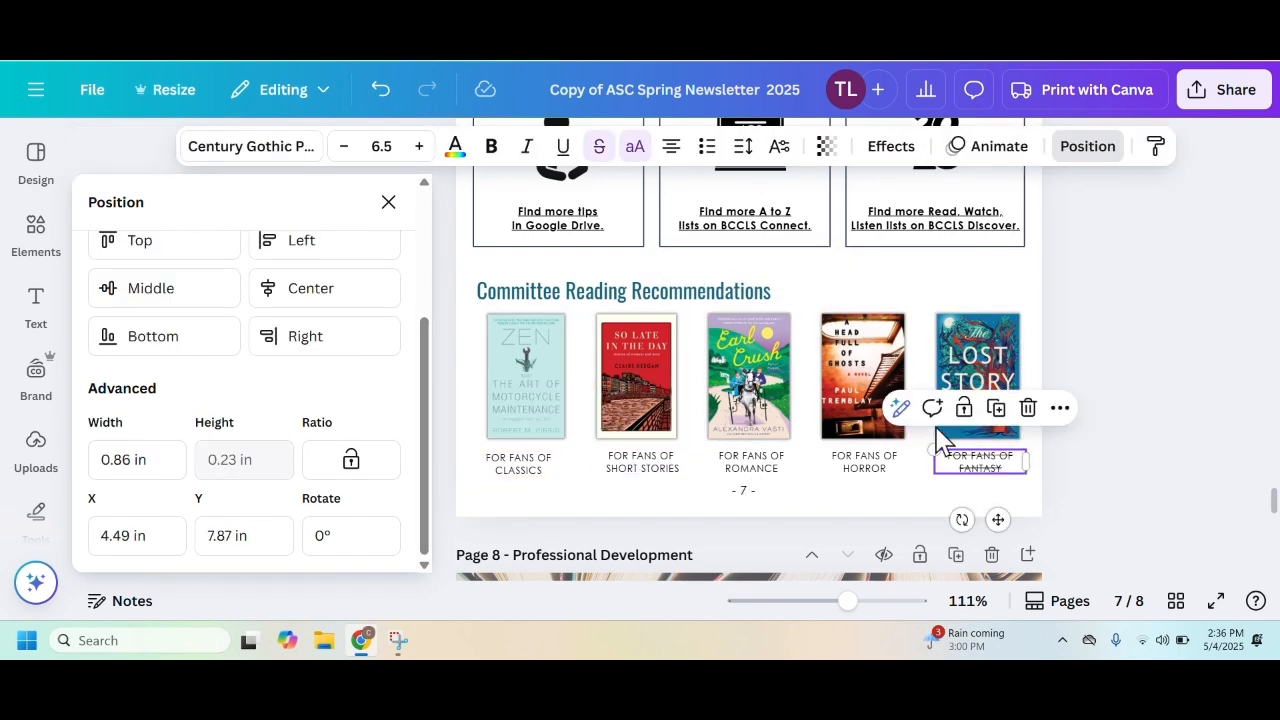
{"action": "left_click", "coordinate": [599, 146]}
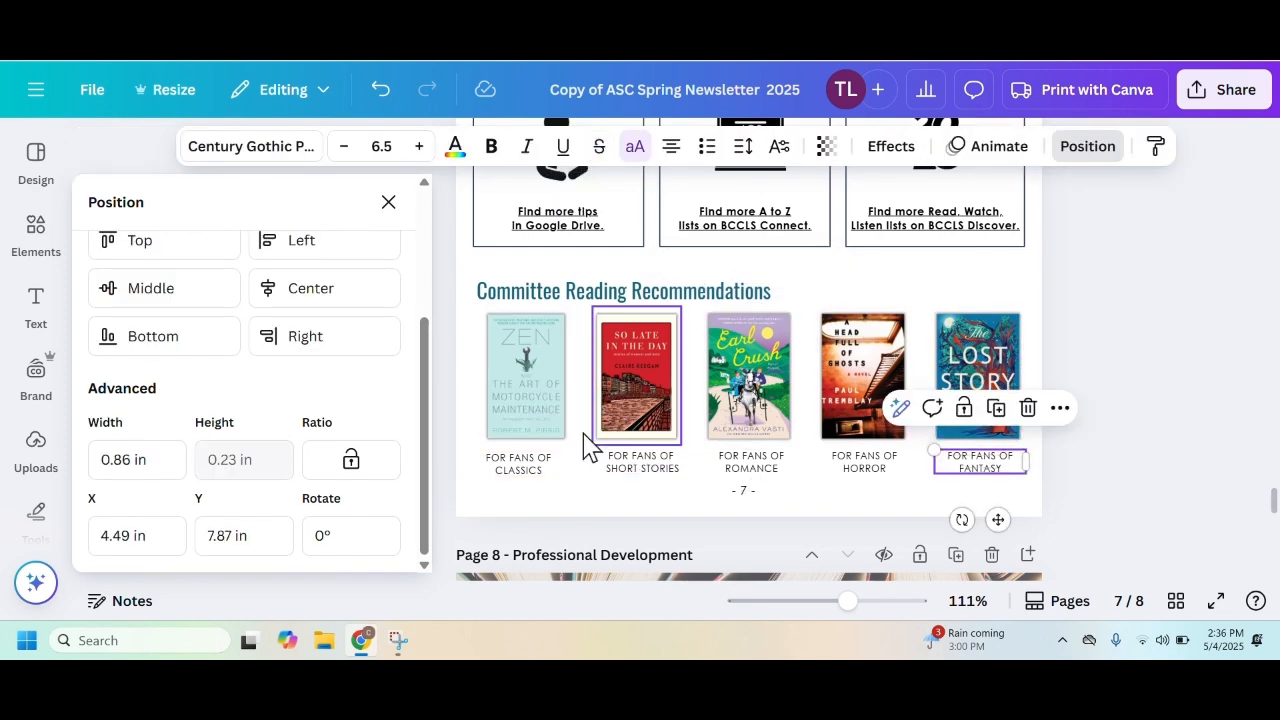
Space the five captions evenly with Tidy up and shift the row to sit under the covers
{"action": "left_click", "coordinate": [517, 469]}
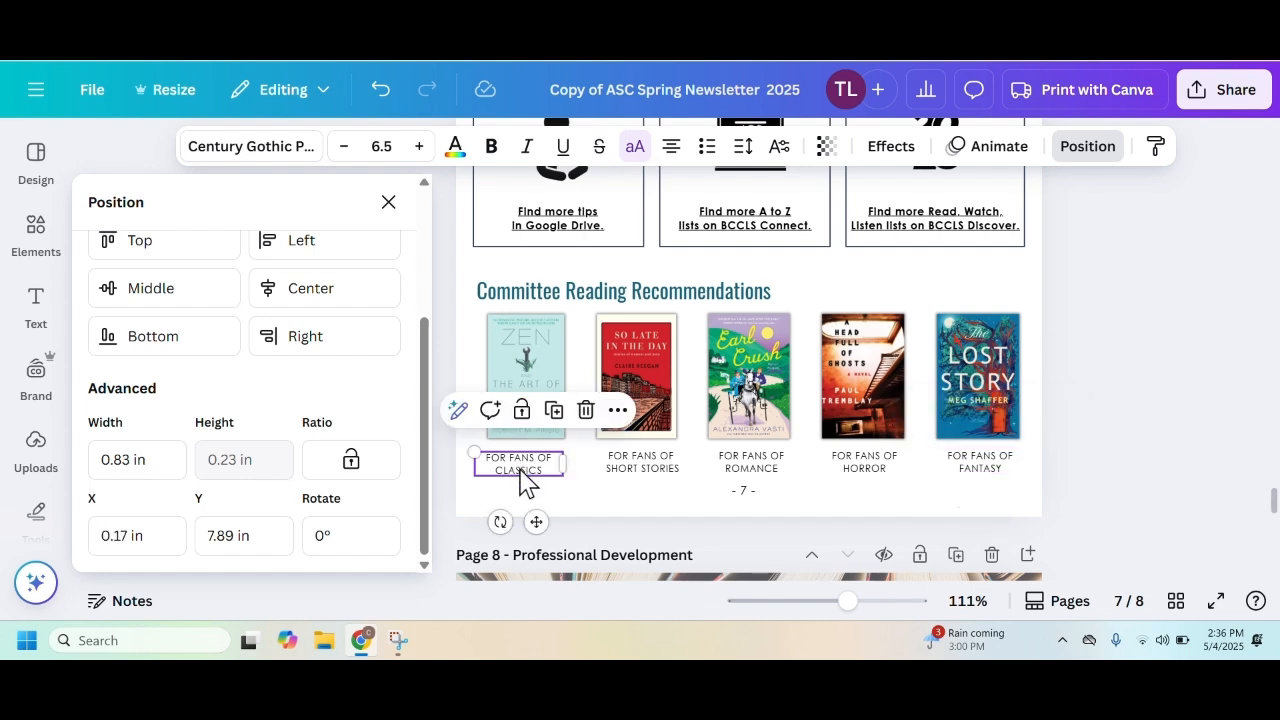
{"action": "left_click", "coordinate": [645, 466], "text": "shift"}
{"action": "left_click", "coordinate": [751, 466], "text": "shift"}
{"action": "left_click", "coordinate": [864, 466], "text": "shift"}
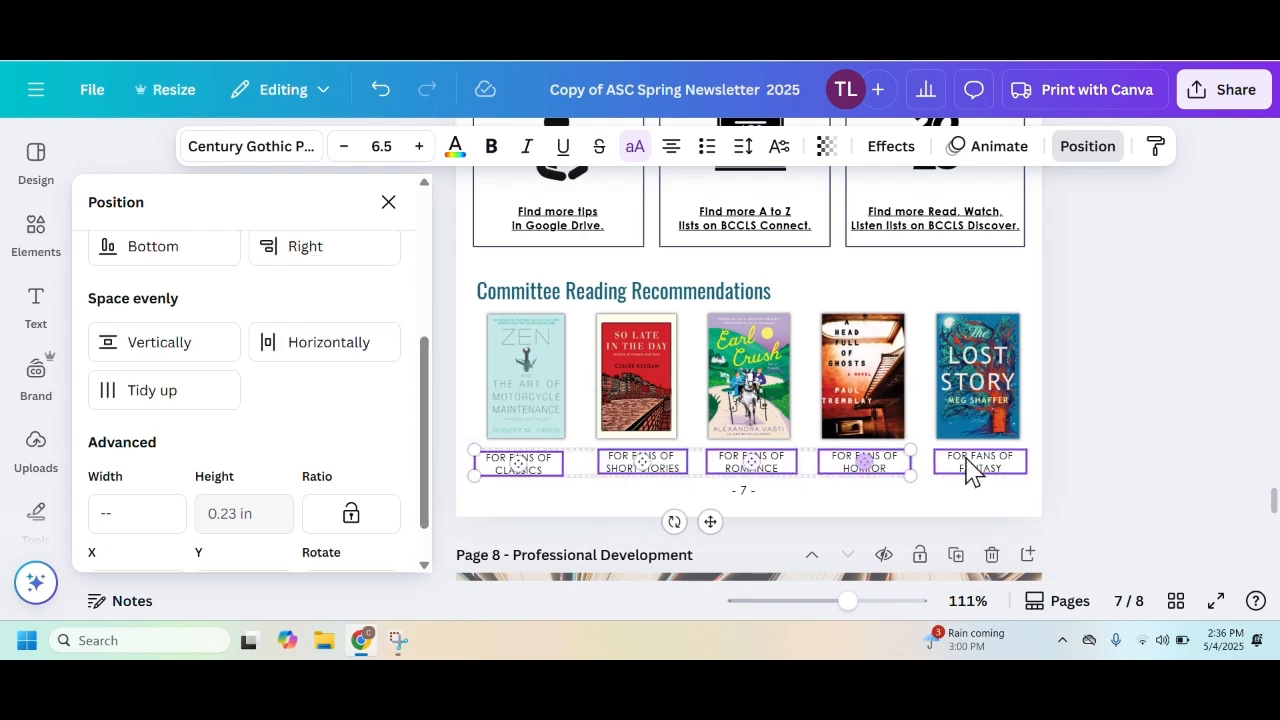
{"action": "left_click", "coordinate": [972, 466], "text": "shift"}
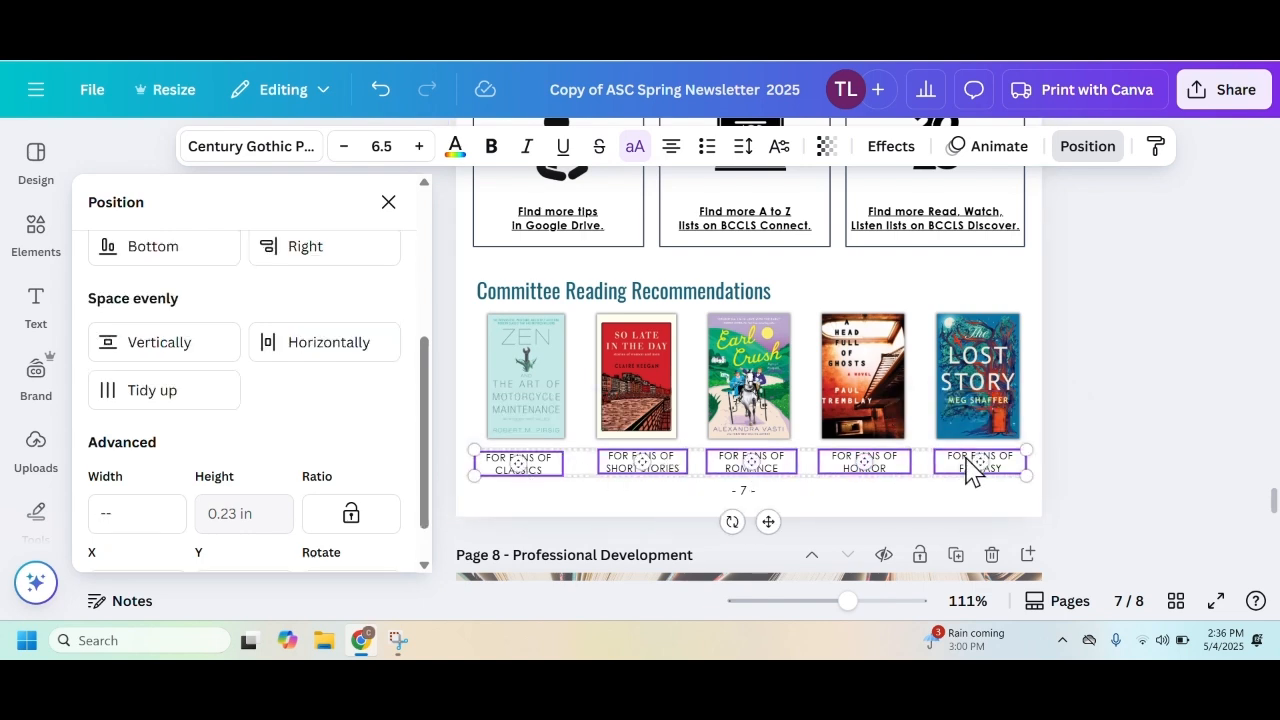
{"action": "left_click", "coordinate": [147, 400]}
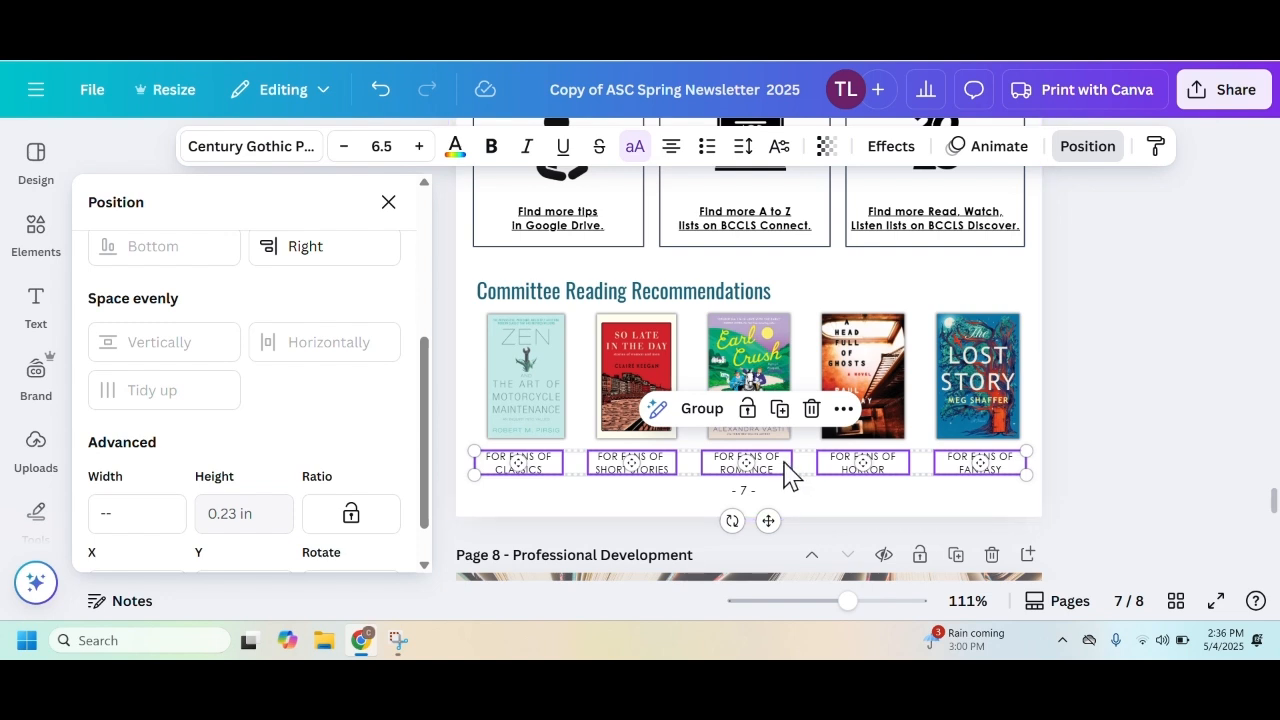
{"action": "left_click_drag", "start_coordinate": [785, 475], "coordinate": [789, 456]}
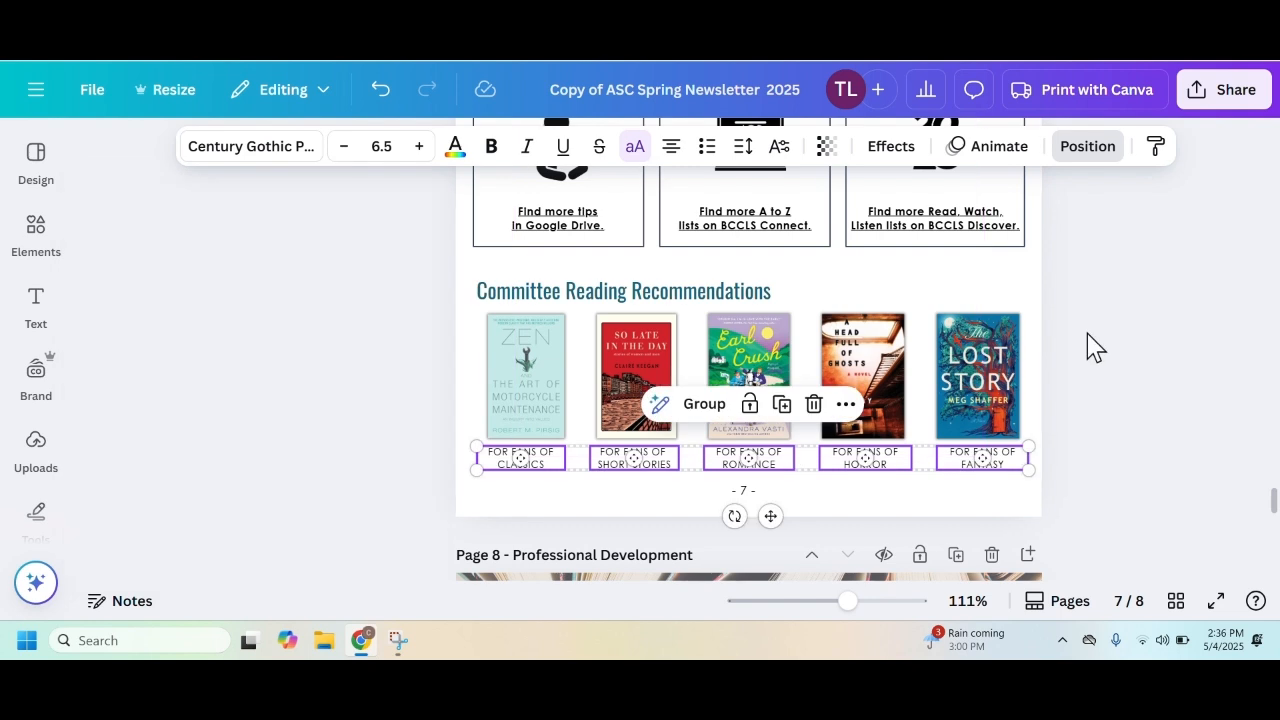
{"action": "left_click", "coordinate": [1086, 343]}
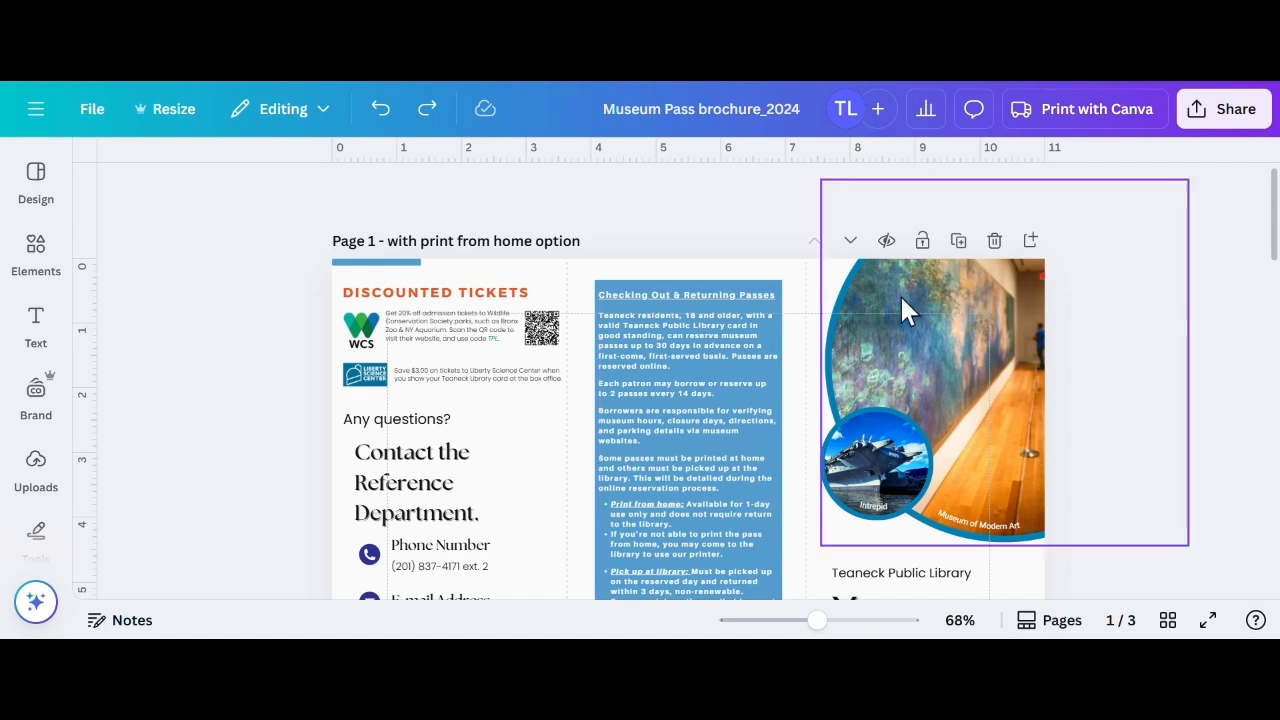
{"action": "scroll", "coordinate": [523, 294], "scroll_direction": "down", "scroll_amount": 8}
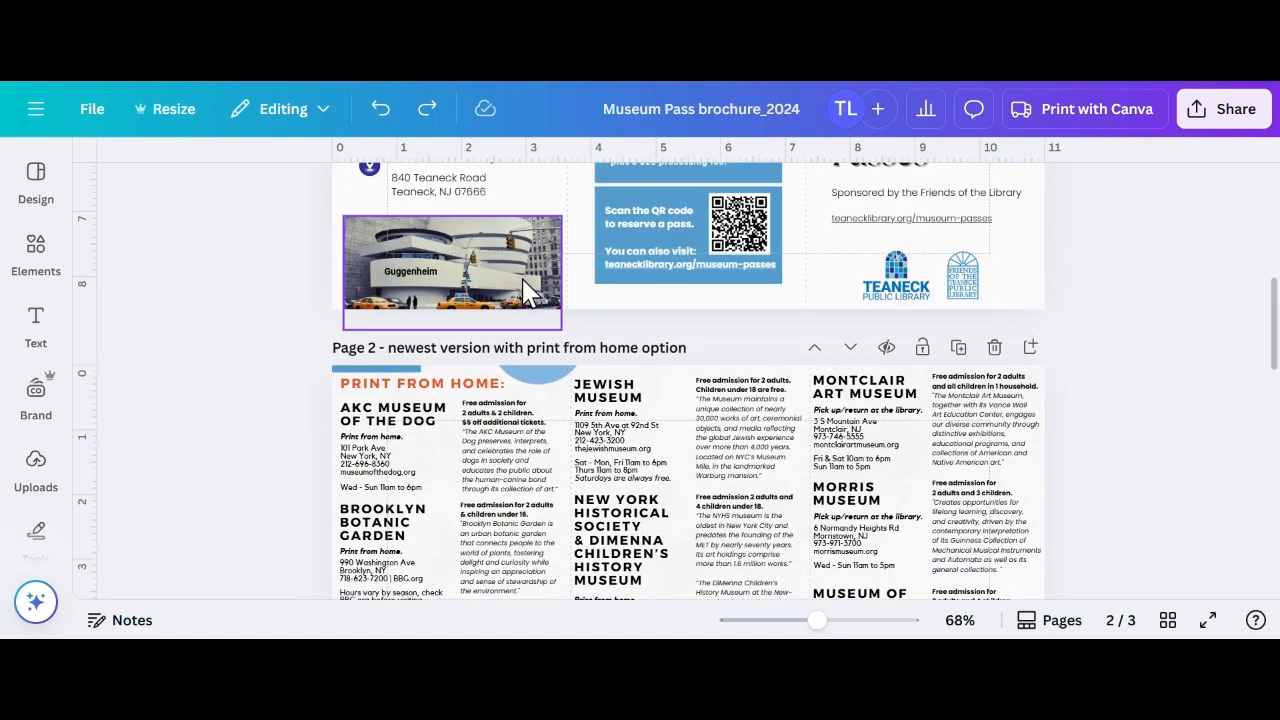
{"action": "scroll", "coordinate": [590, 294], "scroll_direction": "down", "scroll_amount": 2}
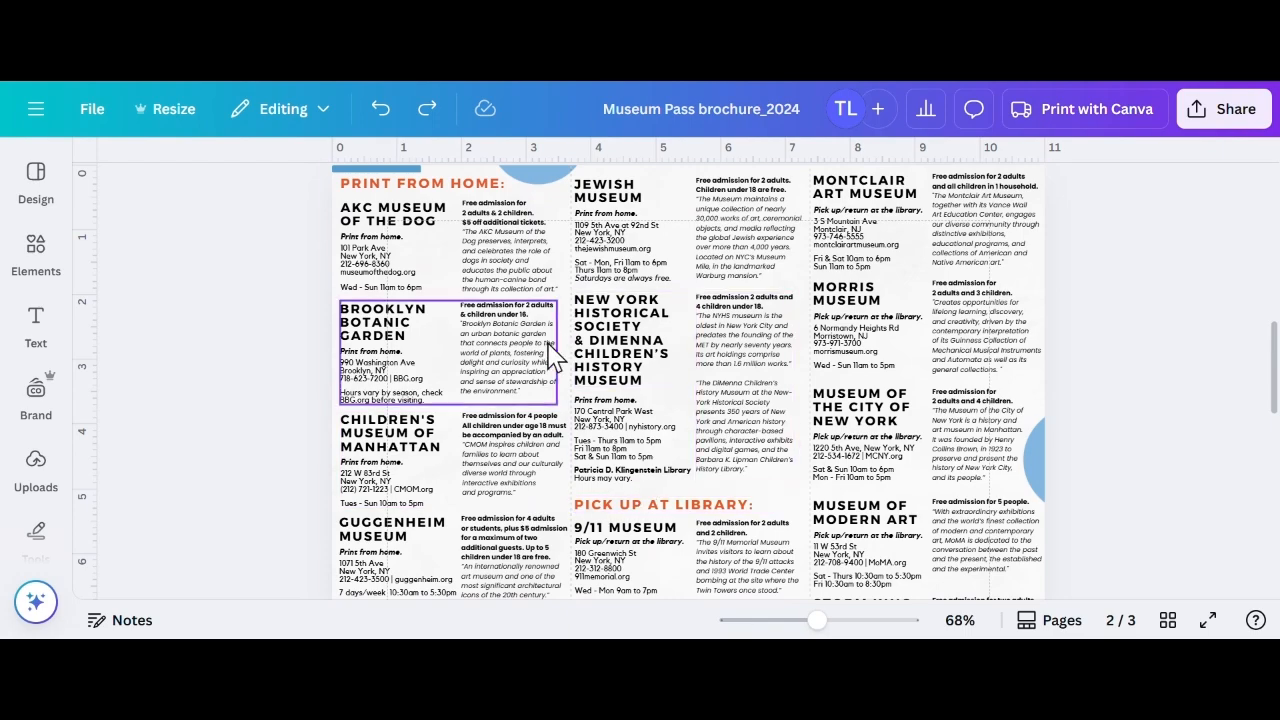
{"action": "left_click_drag", "start_coordinate": [819, 621], "coordinate": [833, 621]}
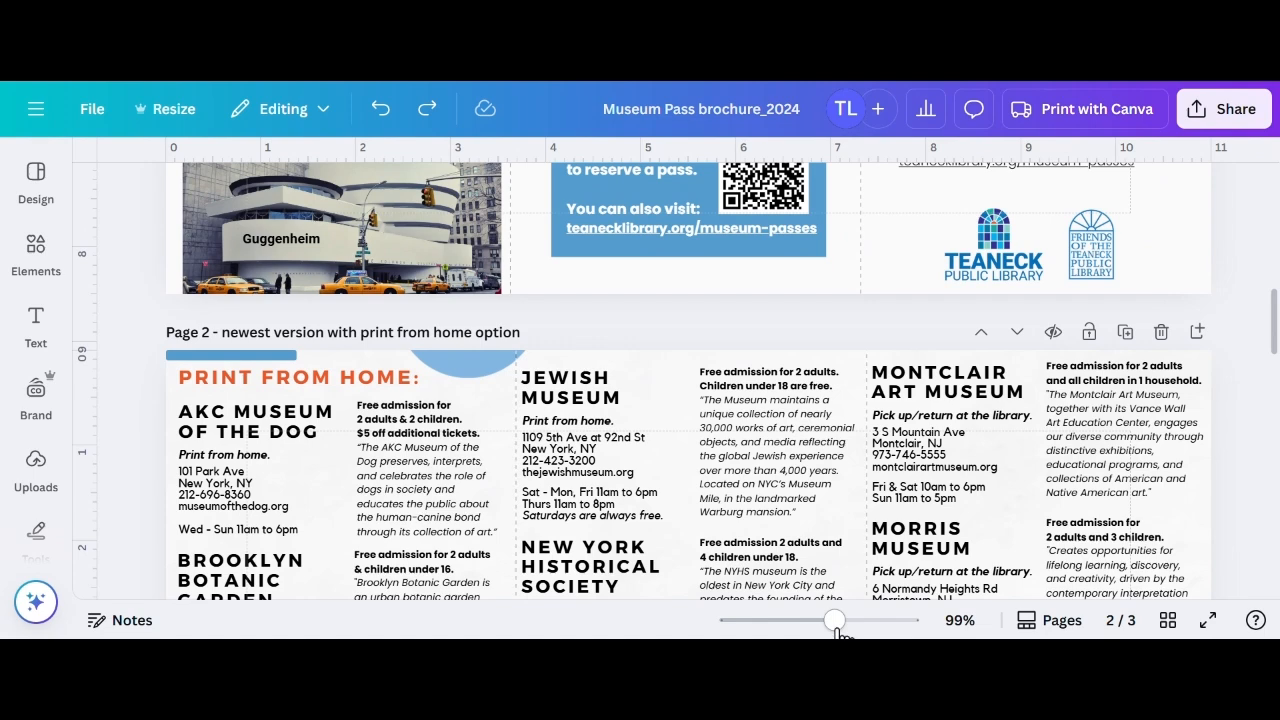
{"action": "left_click_drag", "start_coordinate": [838, 627], "coordinate": [832, 621]}
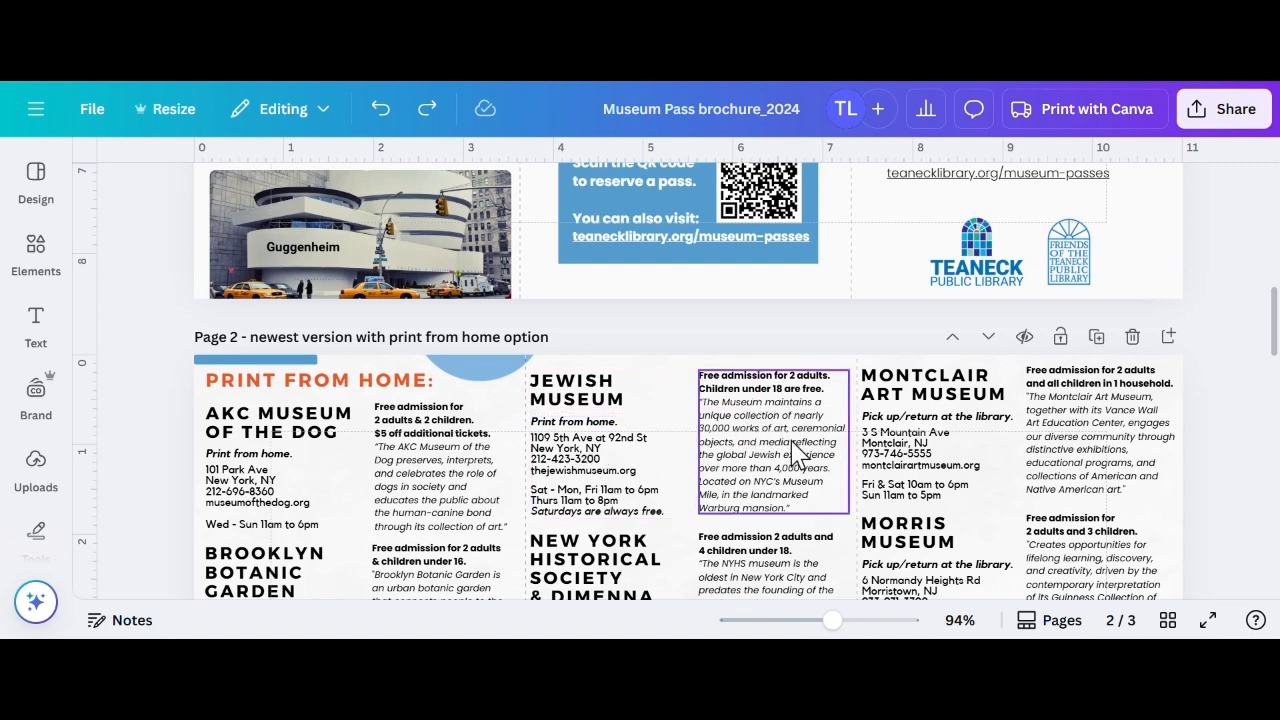
{"action": "scroll", "coordinate": [780, 510], "scroll_direction": "down", "scroll_amount": 2}
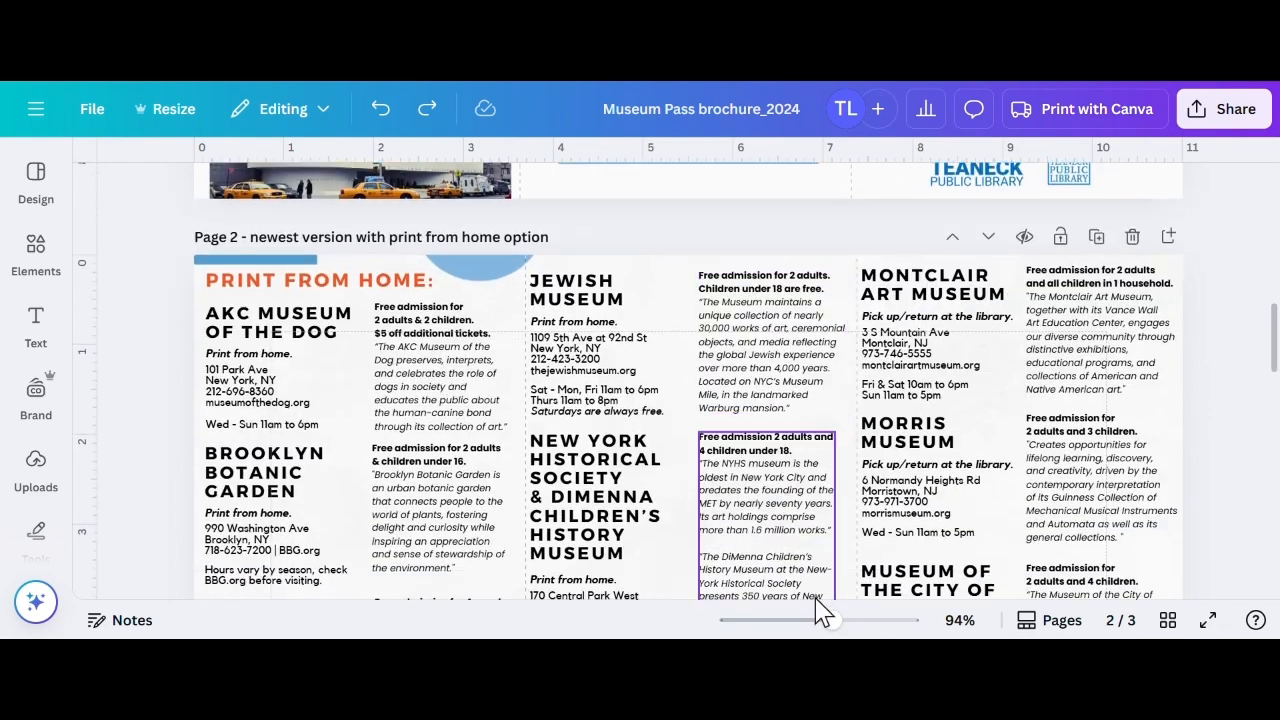
{"action": "mouse_move", "coordinate": [832, 620]}
{"action": "left_mouse_down"}
{"action": "mouse_move", "coordinate": [805, 620]}
{"action": "mouse_move", "coordinate": [831, 620]}
{"action": "left_mouse_up"}
{"action": "scroll", "coordinate": [889, 500], "scroll_direction": "down", "scroll_amount": 2}
{"action": "left_click", "coordinate": [826, 620]}
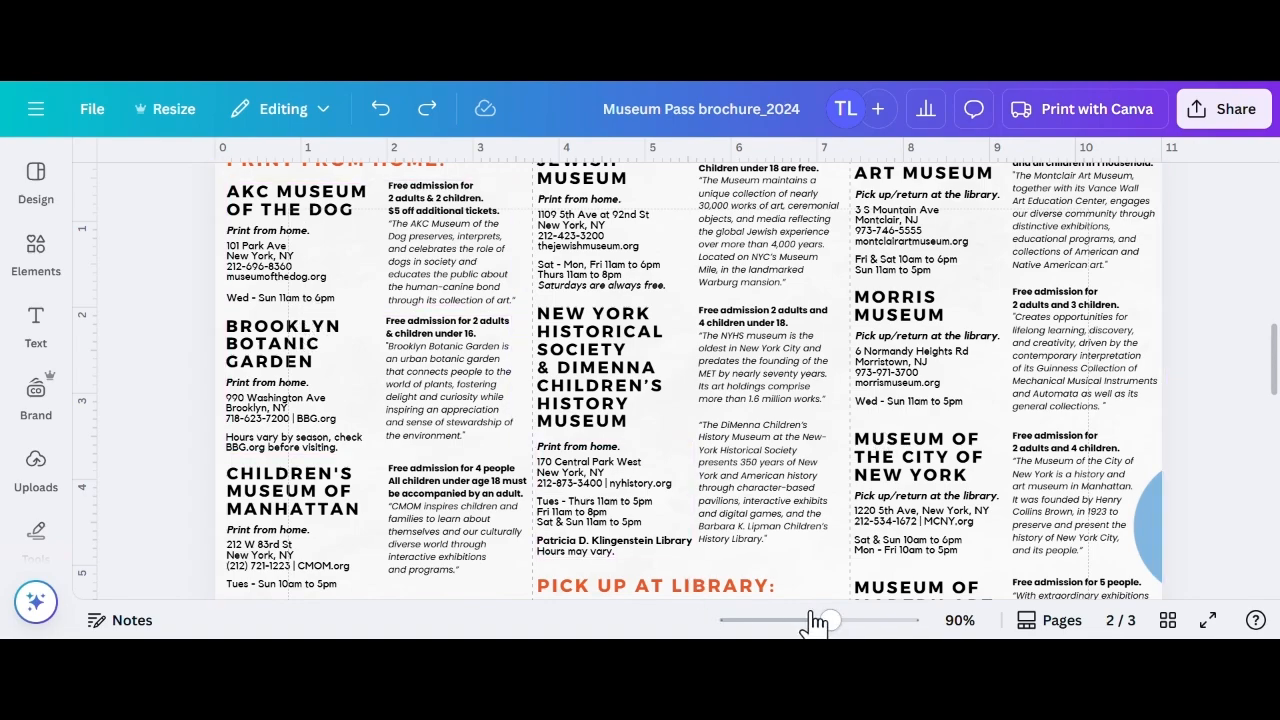
Zoom to about 91% and ungroup the Intrepid Museum entry into separate text boxes
{"action": "left_click_drag", "start_coordinate": [816, 620], "coordinate": [832, 620]}
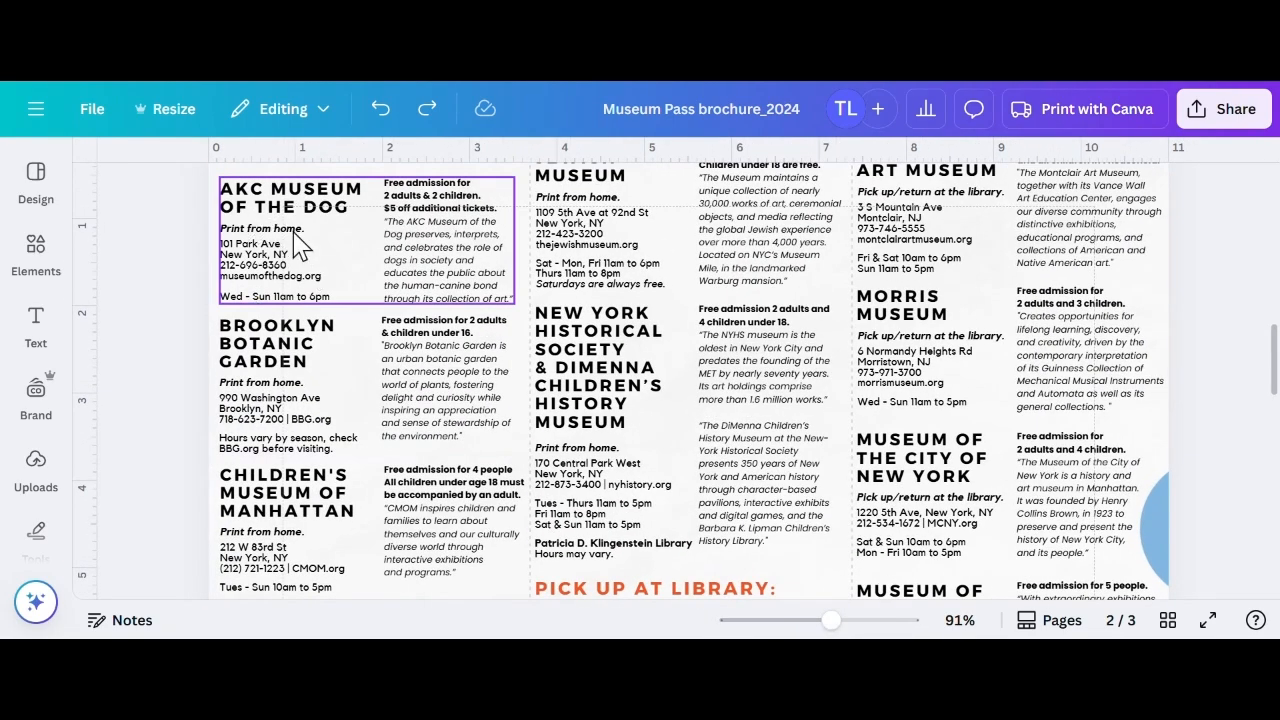
{"action": "scroll", "coordinate": [292, 250], "scroll_direction": "down", "scroll_amount": 5}
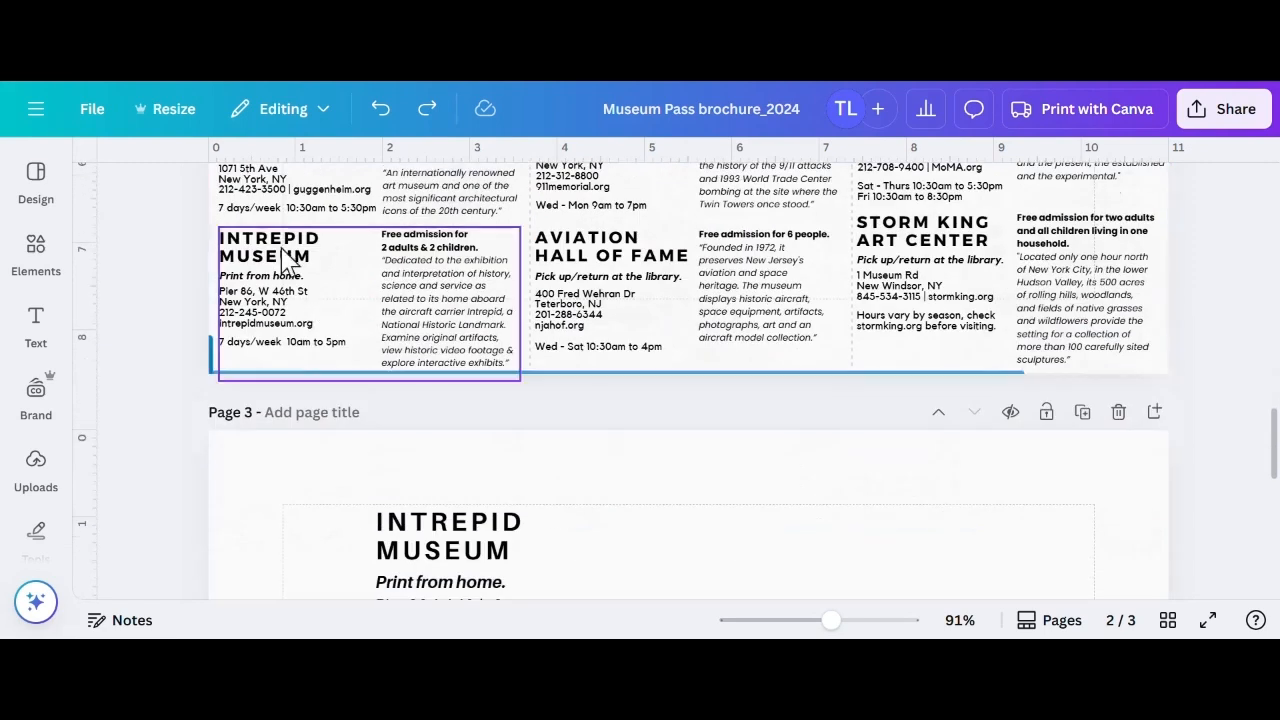
{"action": "left_click", "coordinate": [288, 258]}
{"action": "left_click", "coordinate": [268, 228]}
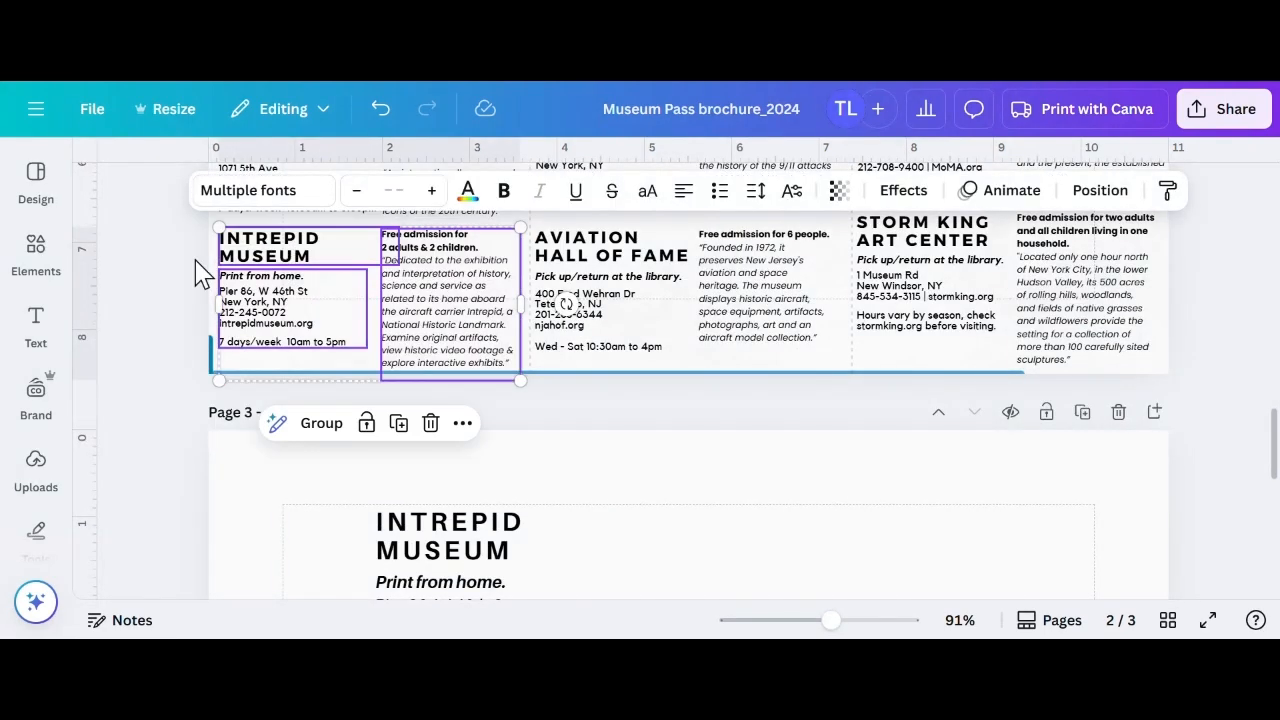
{"action": "left_click", "coordinate": [314, 534]}
{"action": "left_click", "coordinate": [333, 250]}
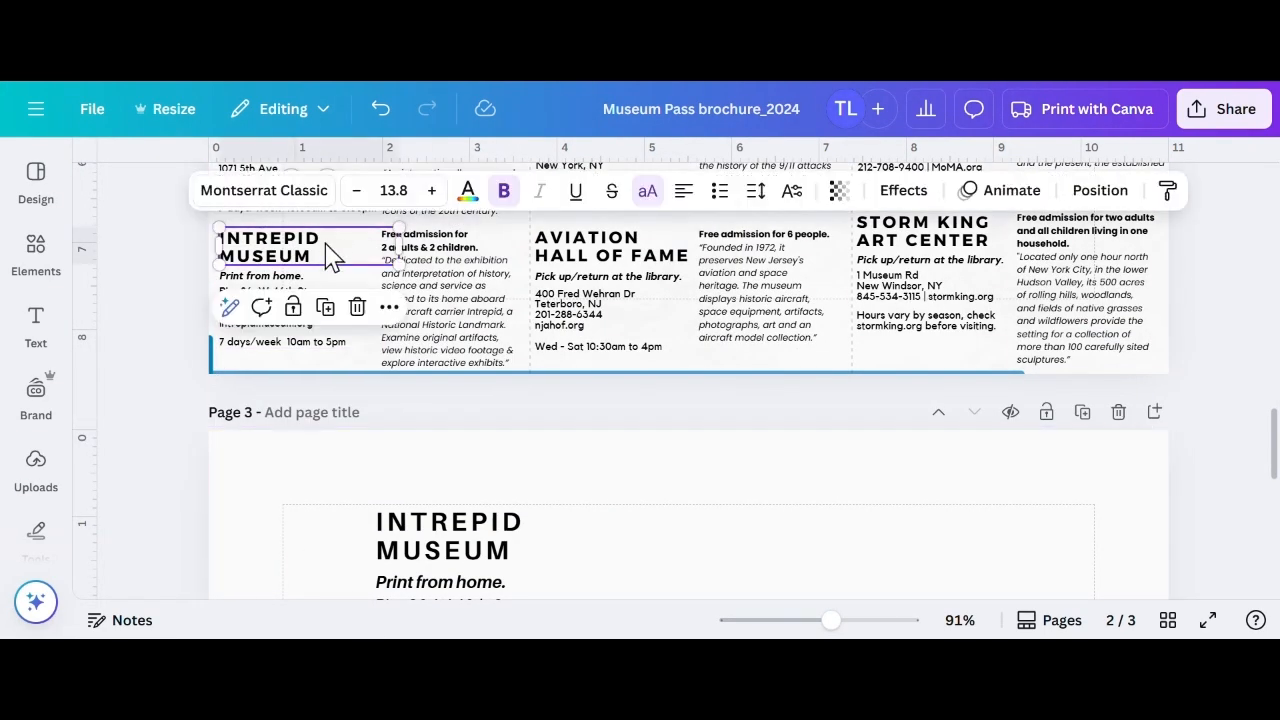
{"action": "left_click", "coordinate": [270, 293]}
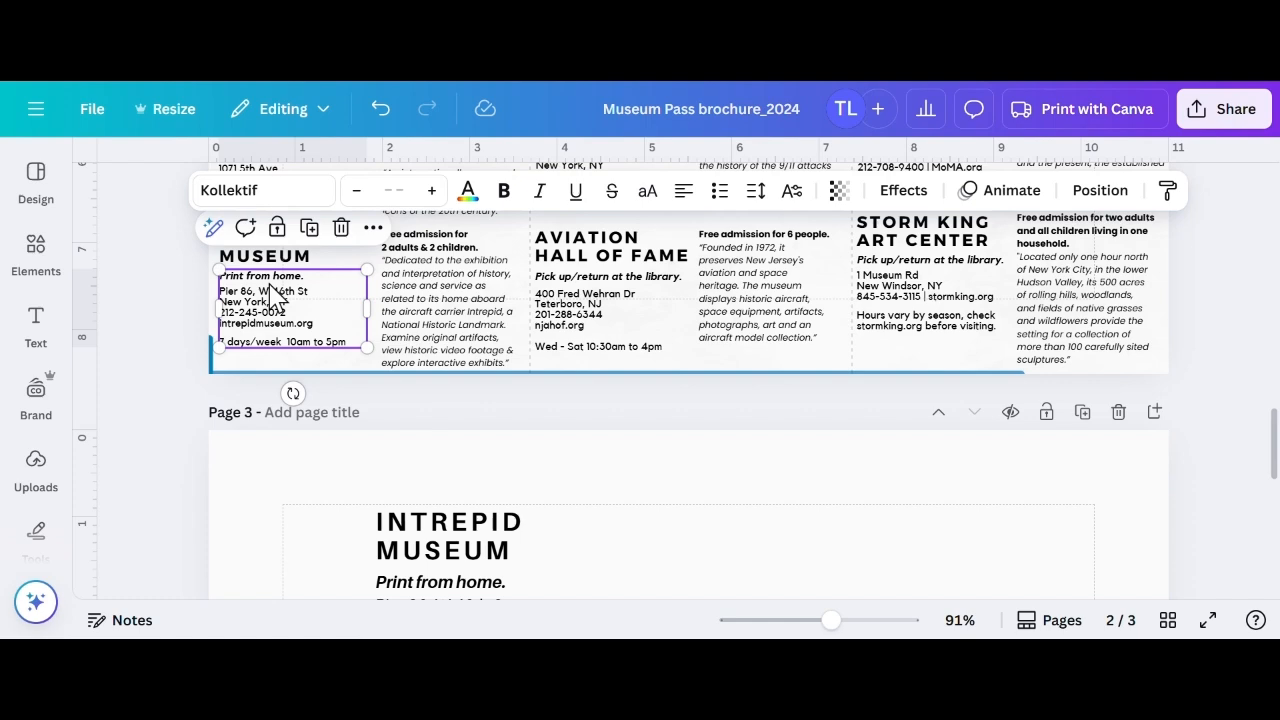
{"action": "left_click", "coordinate": [428, 278]}
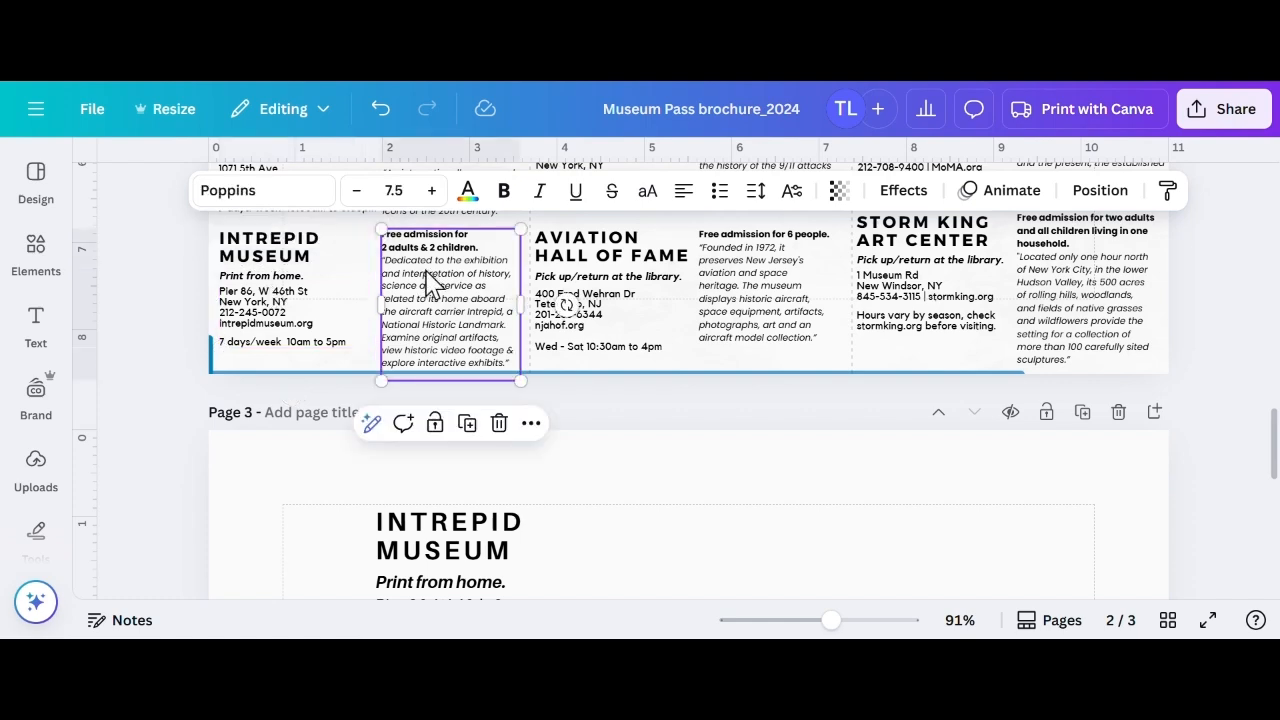
{"action": "scroll", "coordinate": [200, 349], "scroll_direction": "up", "scroll_amount": 2}
{"action": "left_click", "coordinate": [200, 350]}
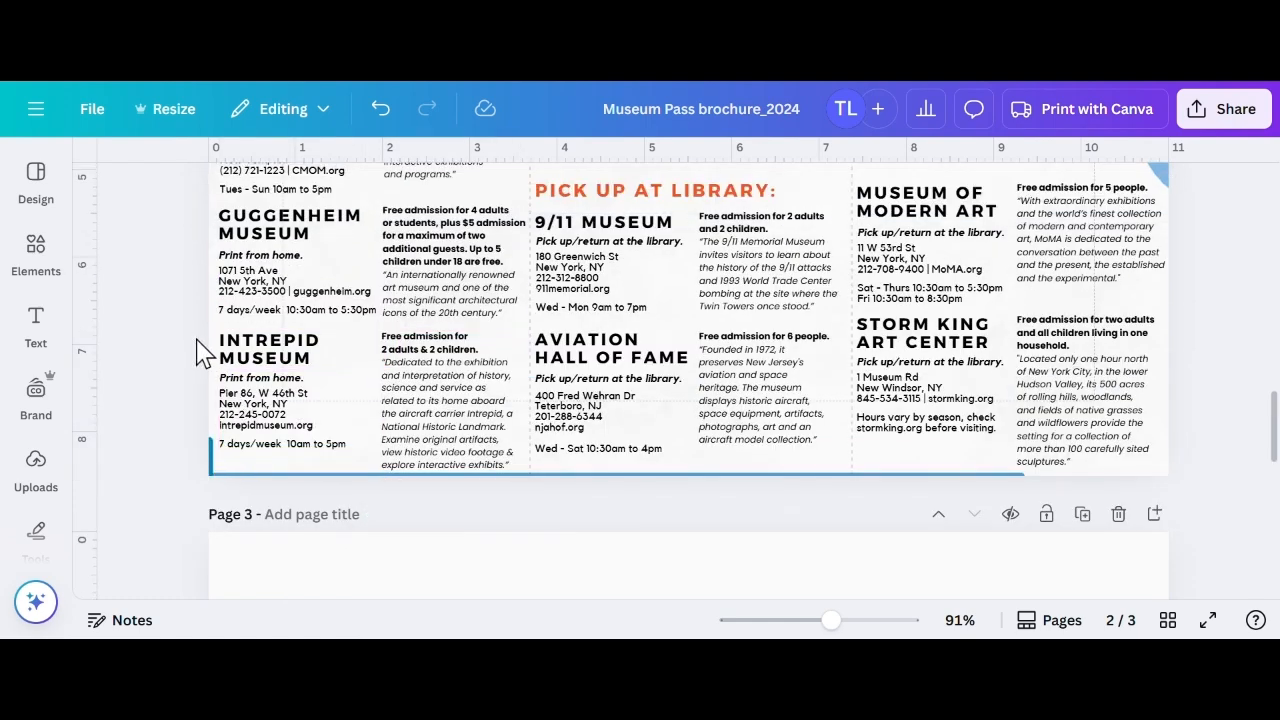
{"action": "scroll", "coordinate": [205, 362], "scroll_direction": "up", "scroll_amount": 2}
{"action": "scroll", "coordinate": [208, 358], "scroll_direction": "up", "scroll_amount": 4}
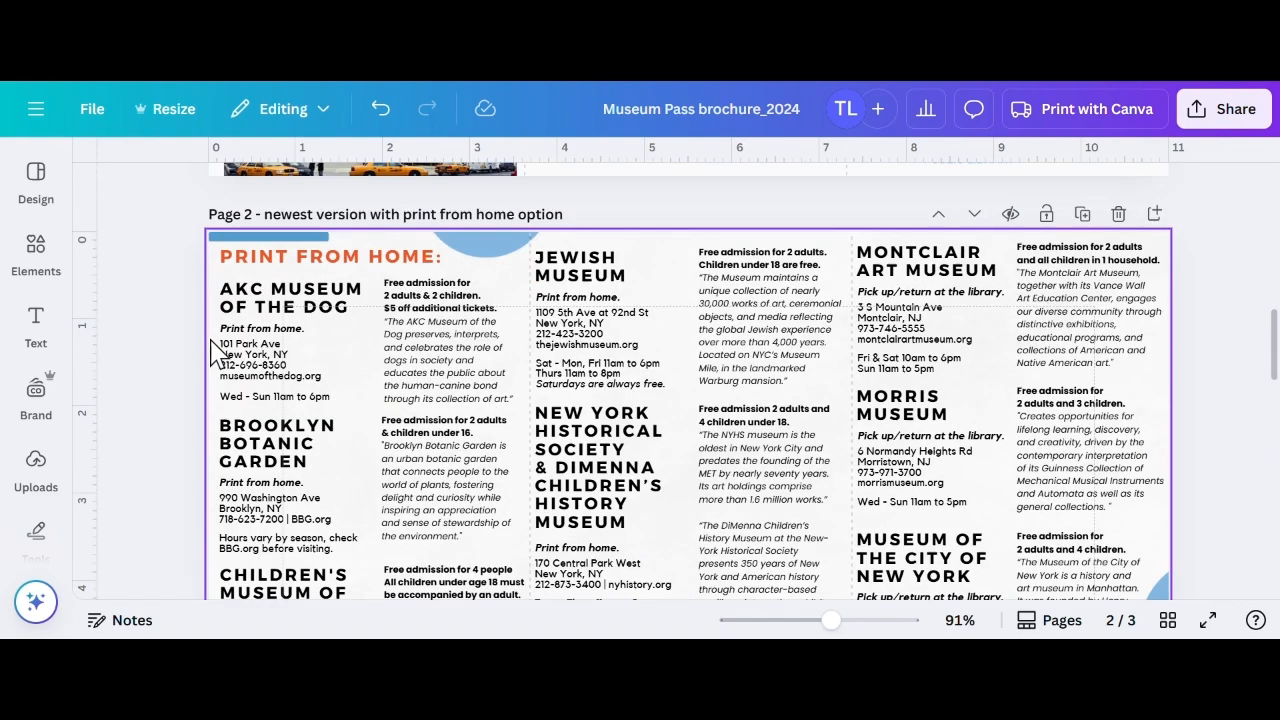
{"action": "scroll", "coordinate": [250, 315], "scroll_direction": "down", "scroll_amount": 6}
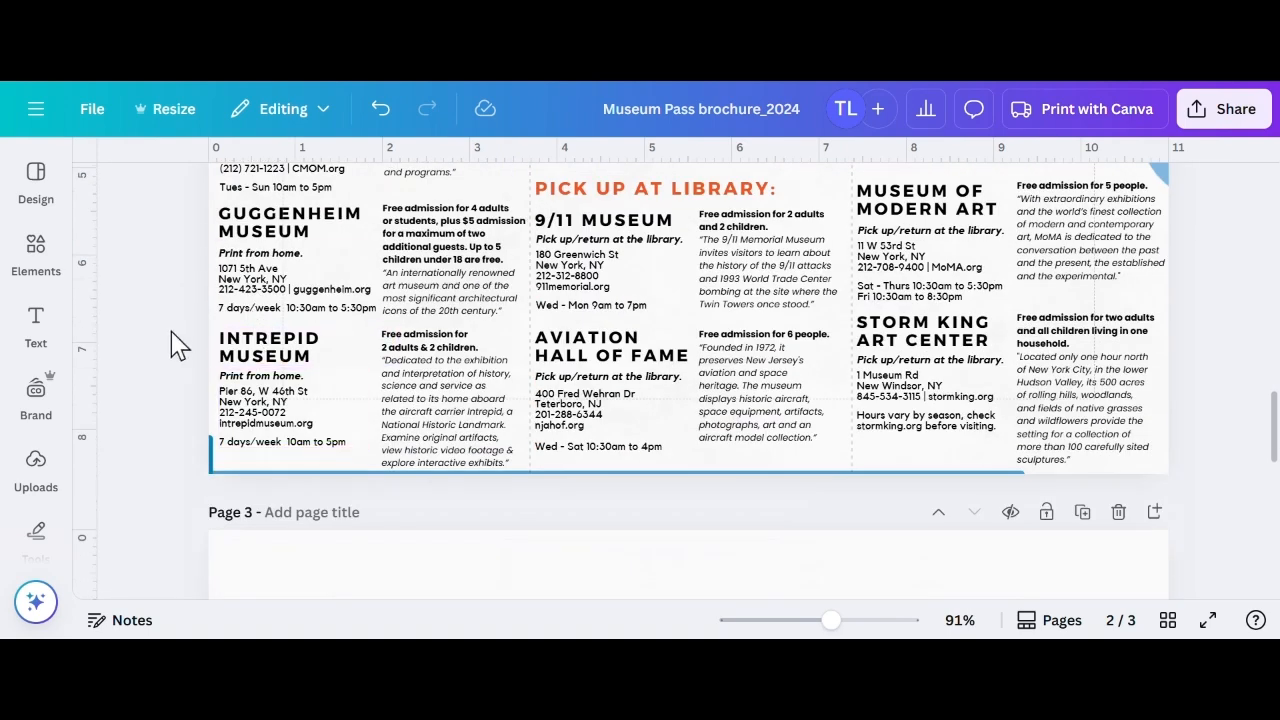
Group the Intrepid heading, address and admission text boxes into one element
{"action": "left_click", "coordinate": [243, 358]}
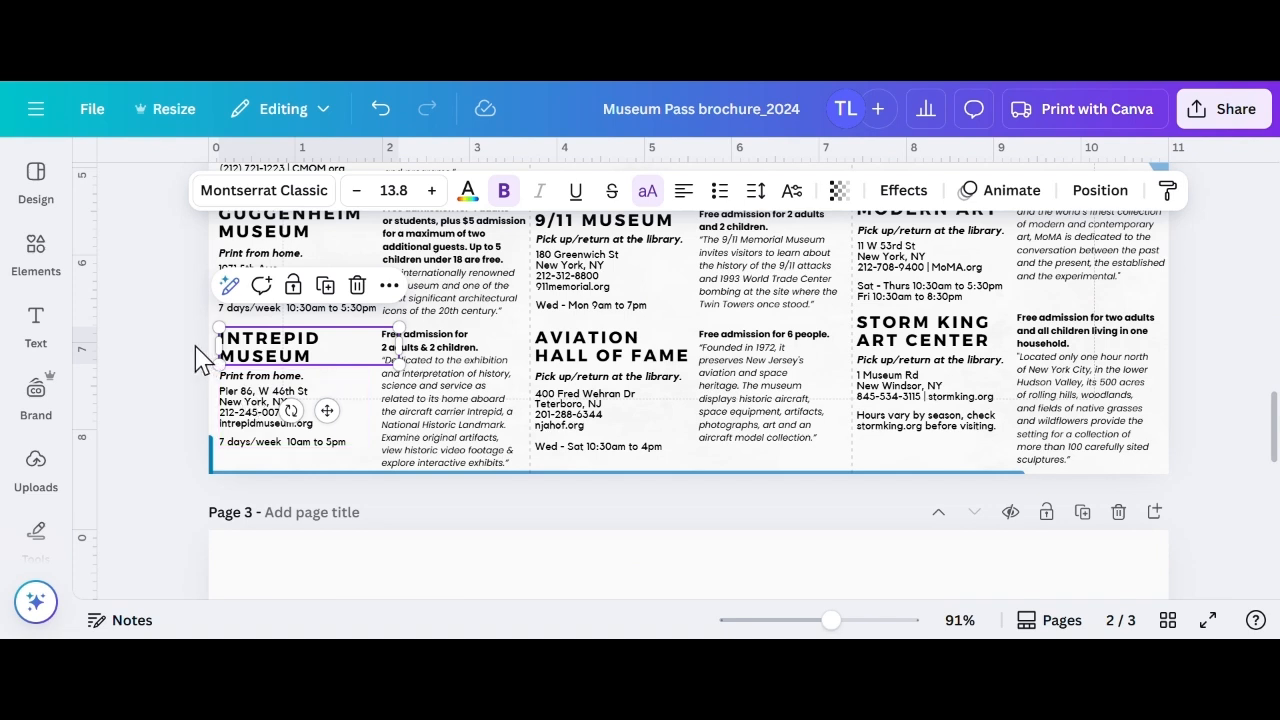
{"action": "left_click_drag", "start_coordinate": [197, 350], "coordinate": [437, 427]}
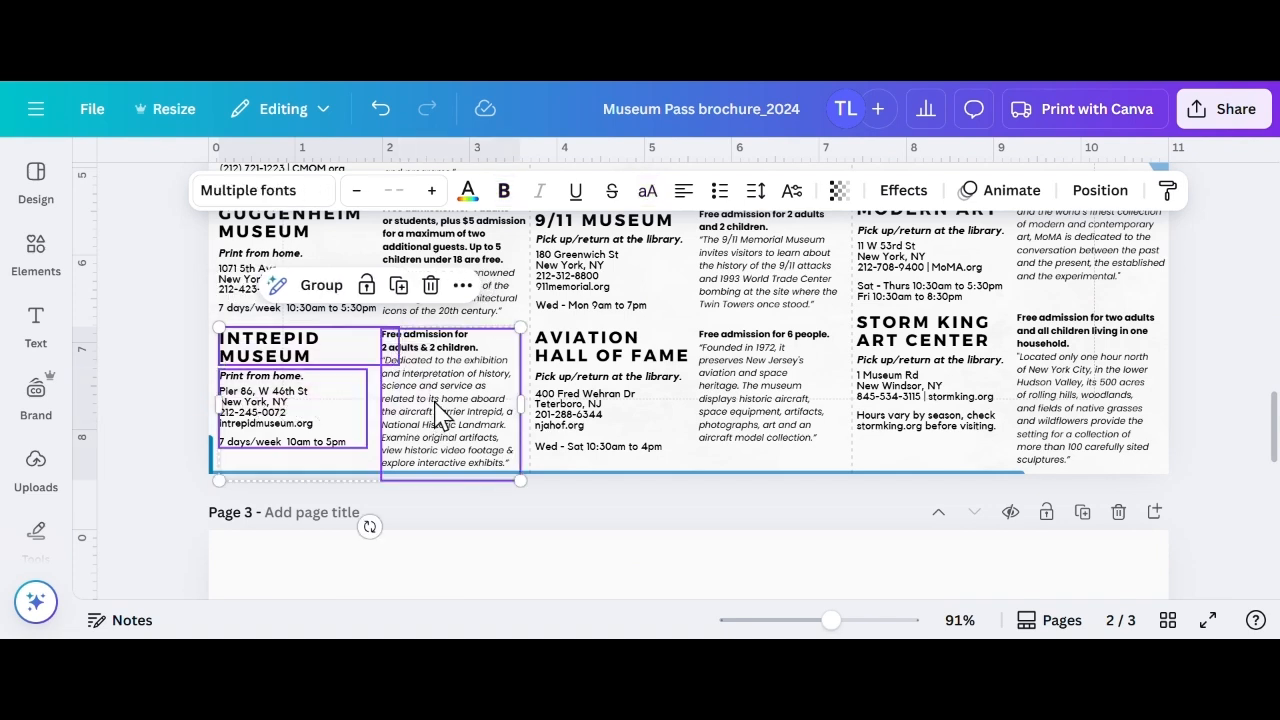
{"action": "left_click", "coordinate": [320, 286]}
{"action": "left_click", "coordinate": [160, 372]}
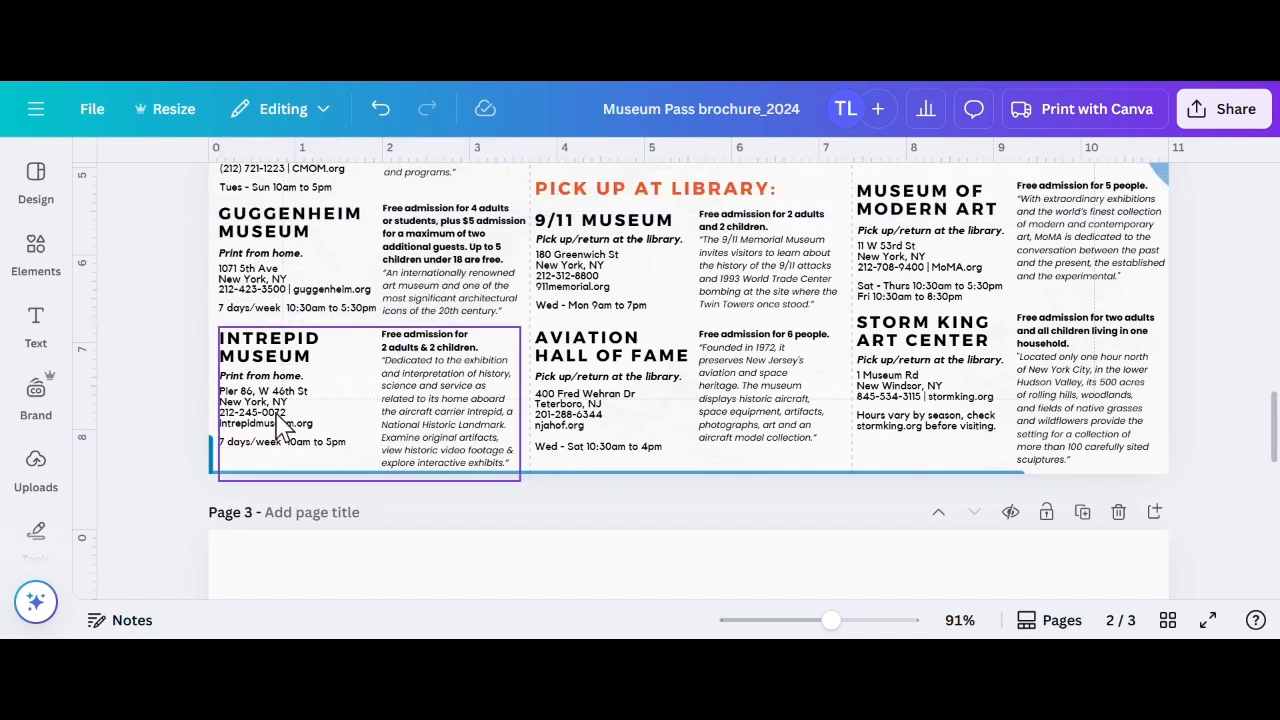
{"action": "left_click", "coordinate": [330, 375]}
{"action": "left_click", "coordinate": [186, 320]}
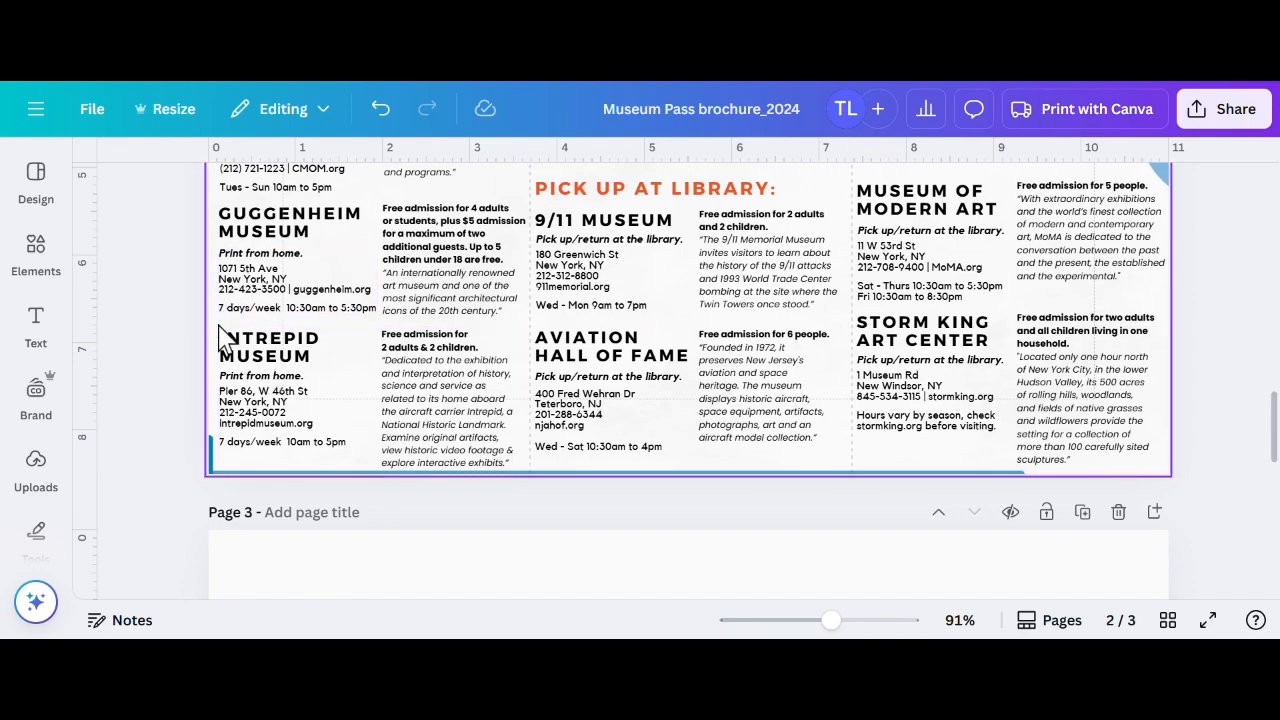
Delete the grouped Intrepid entry from page 2
{"action": "scroll", "coordinate": [250, 290], "scroll_direction": "up", "scroll_amount": 2}
{"action": "scroll", "coordinate": [290, 410], "scroll_direction": "down", "scroll_amount": 2}
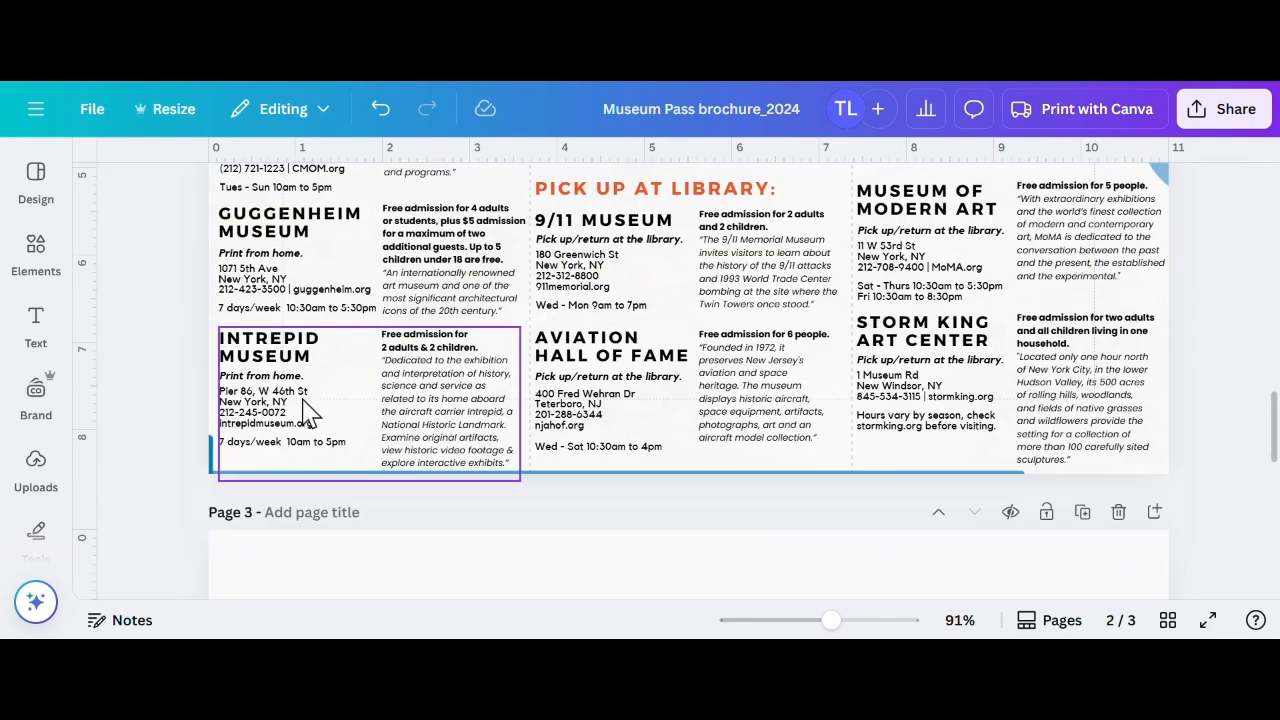
{"action": "left_click", "coordinate": [318, 368]}
{"action": "left_click", "coordinate": [158, 372]}
{"action": "left_click", "coordinate": [265, 380]}
{"action": "key", "text": "Delete"}
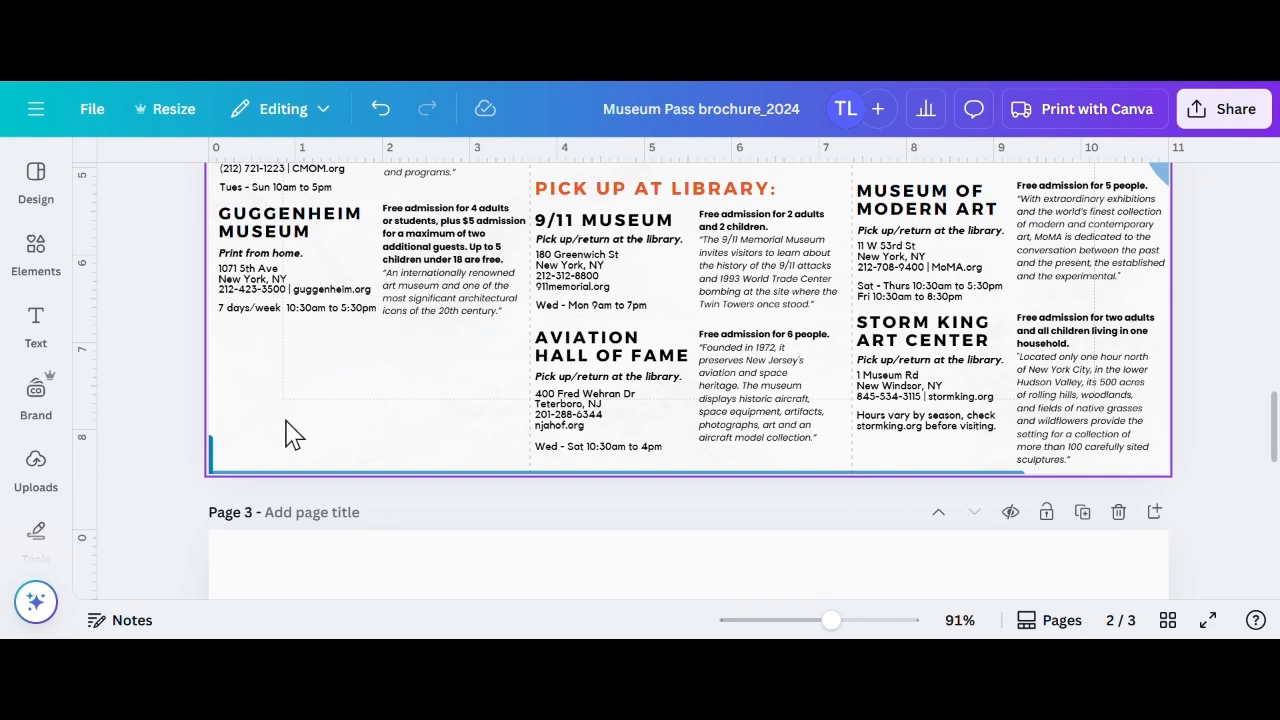
{"action": "scroll", "coordinate": [286, 434], "scroll_direction": "up", "scroll_amount": 2}
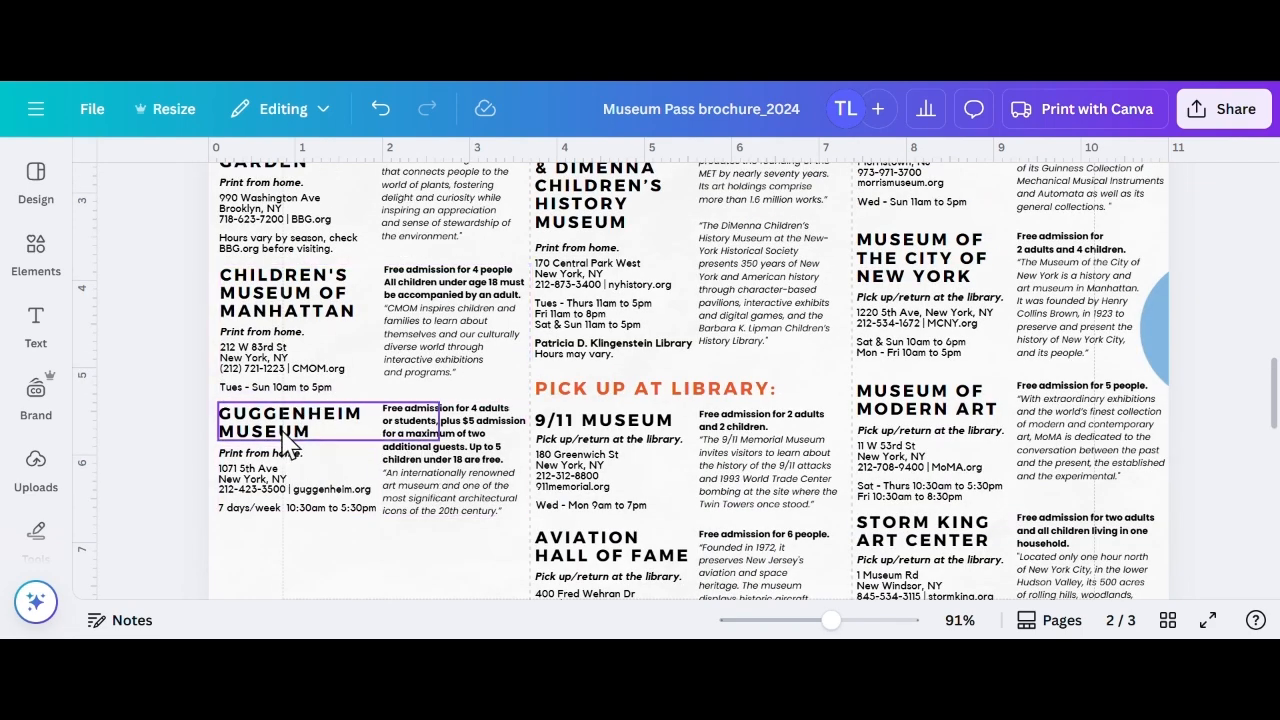
{"action": "scroll", "coordinate": [290, 470], "scroll_direction": "down", "scroll_amount": 1}
Group the Guggenheim entry's text boxes, duplicate it, and move the copy below the original
{"action": "left_click_drag", "start_coordinate": [191, 330], "coordinate": [478, 395]}
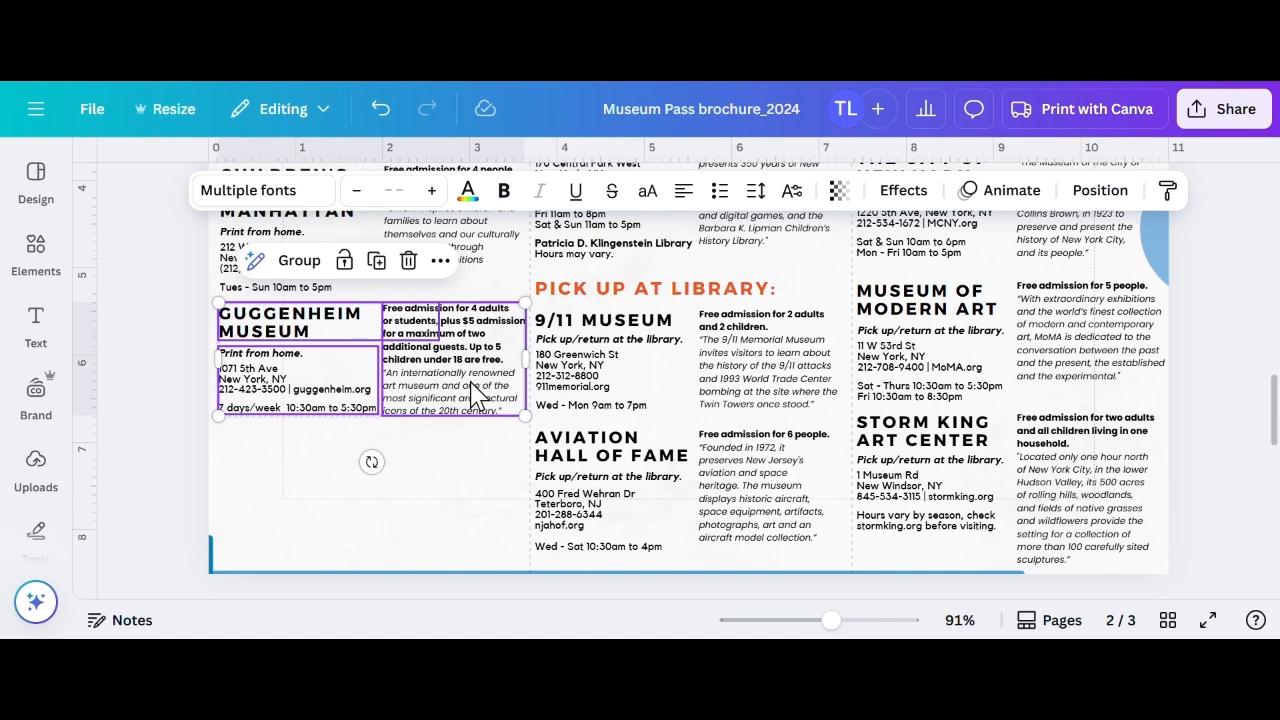
{"action": "left_click", "coordinate": [325, 262]}
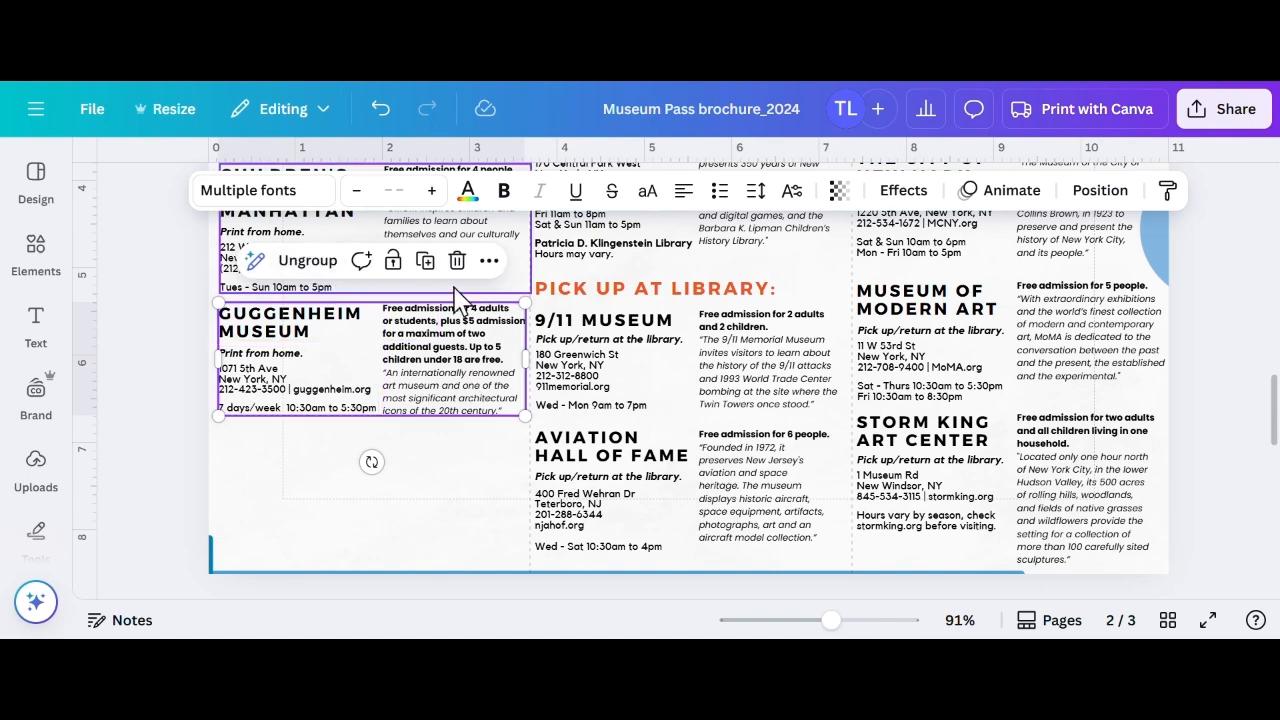
{"action": "left_click", "coordinate": [426, 262]}
{"action": "scroll", "coordinate": [360, 285], "scroll_direction": "down", "scroll_amount": 2}
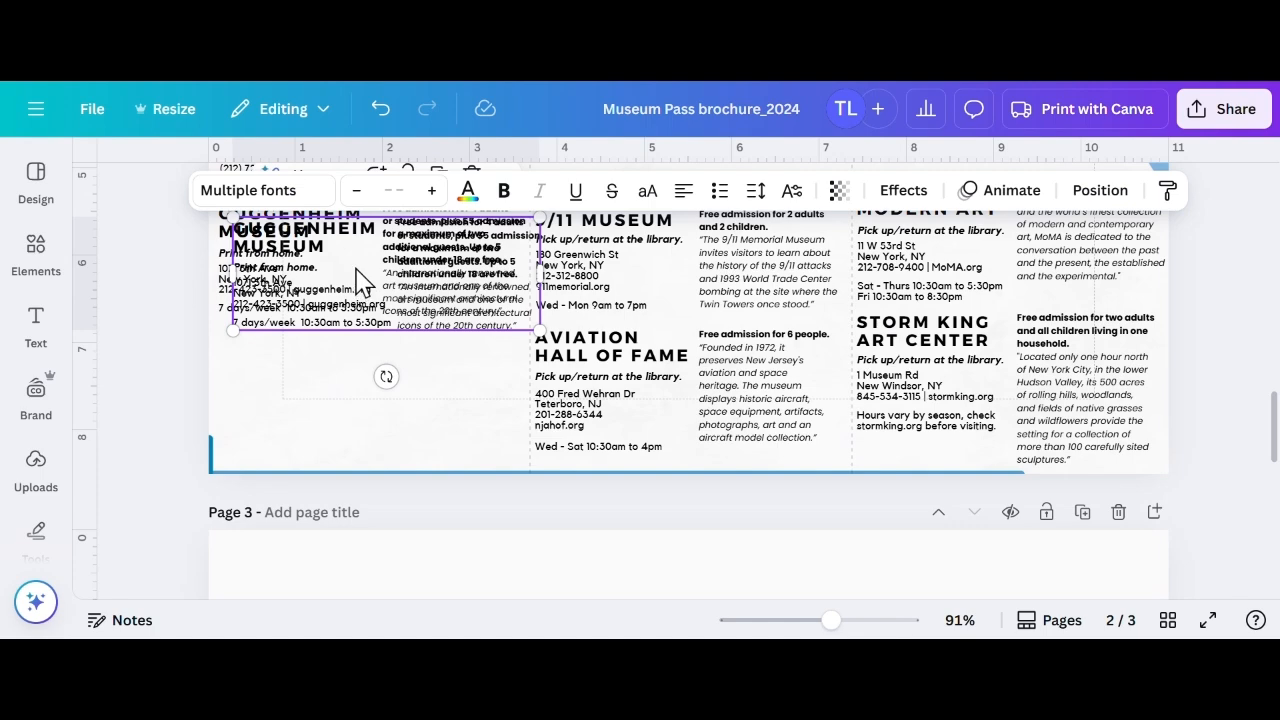
{"action": "left_click_drag", "start_coordinate": [360, 278], "coordinate": [343, 378]}
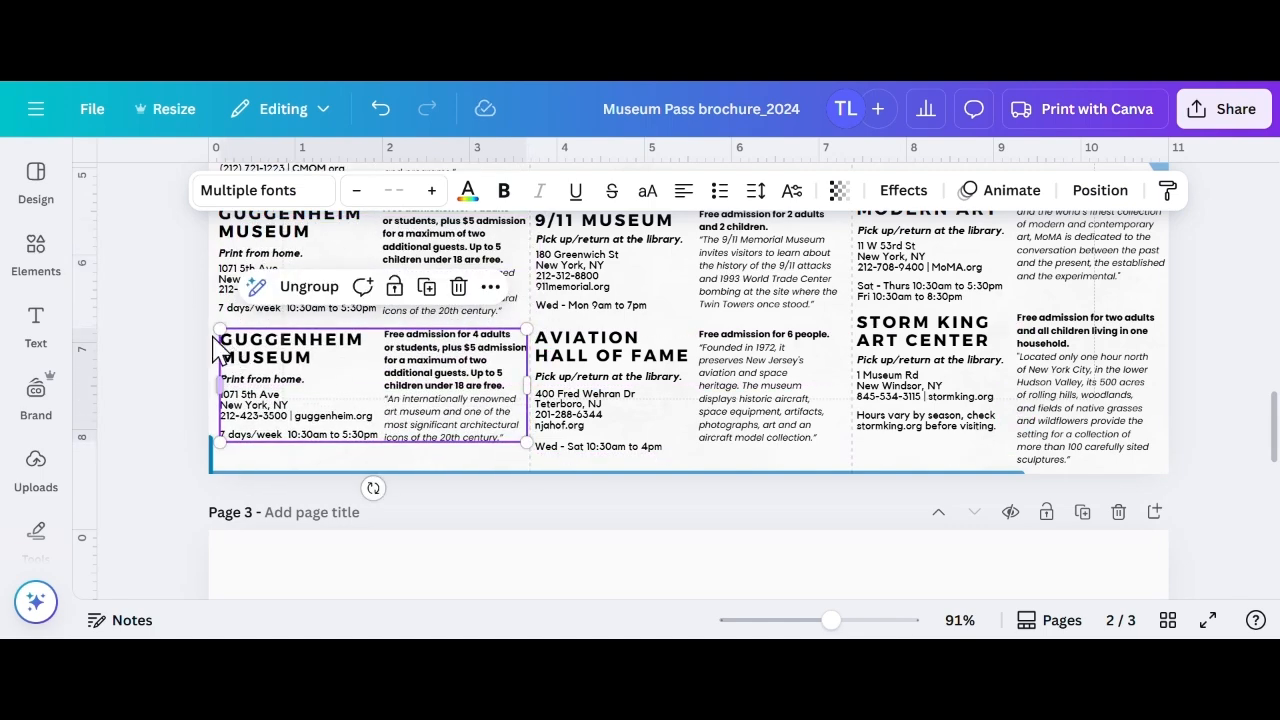
Retitle the copied heading from GUGGENHEIM MUSEUM to INTREPID MUSEUM
{"action": "left_click", "coordinate": [274, 345]}
{"action": "double_click", "coordinate": [276, 340]}
{"action": "key", "text": "BackSpace"}
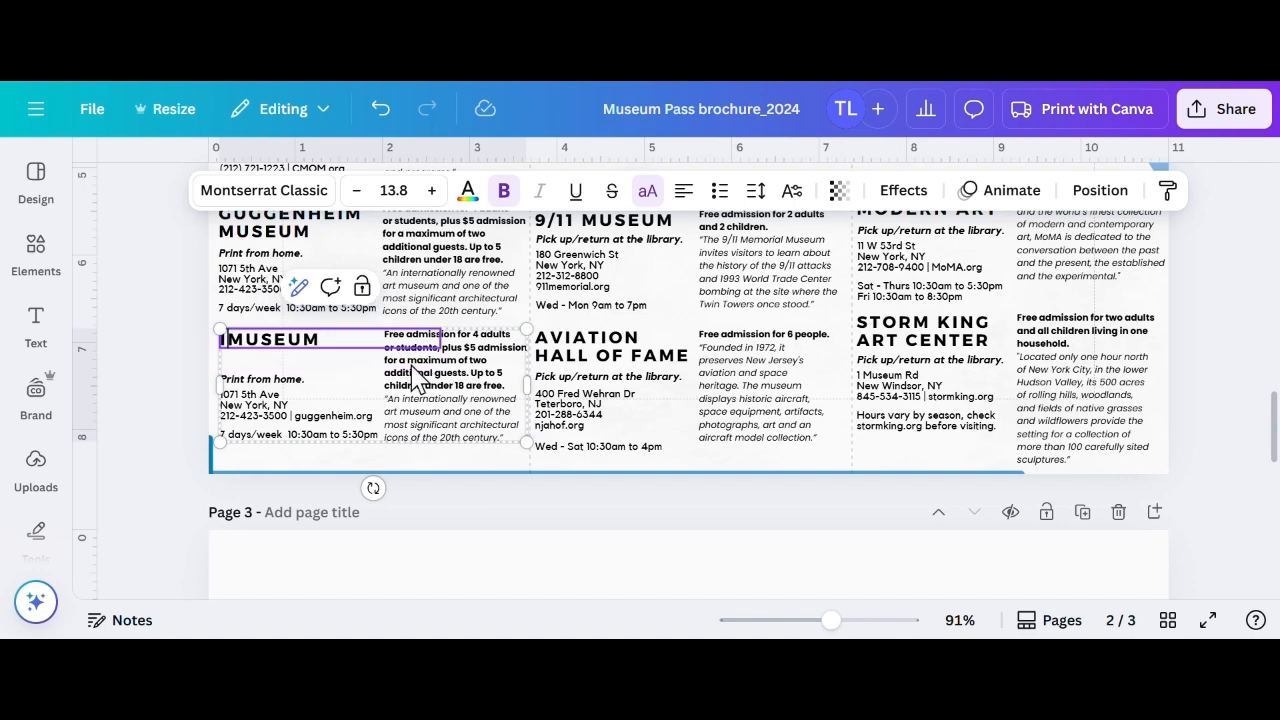
{"action": "type", "text": "INTREP"}
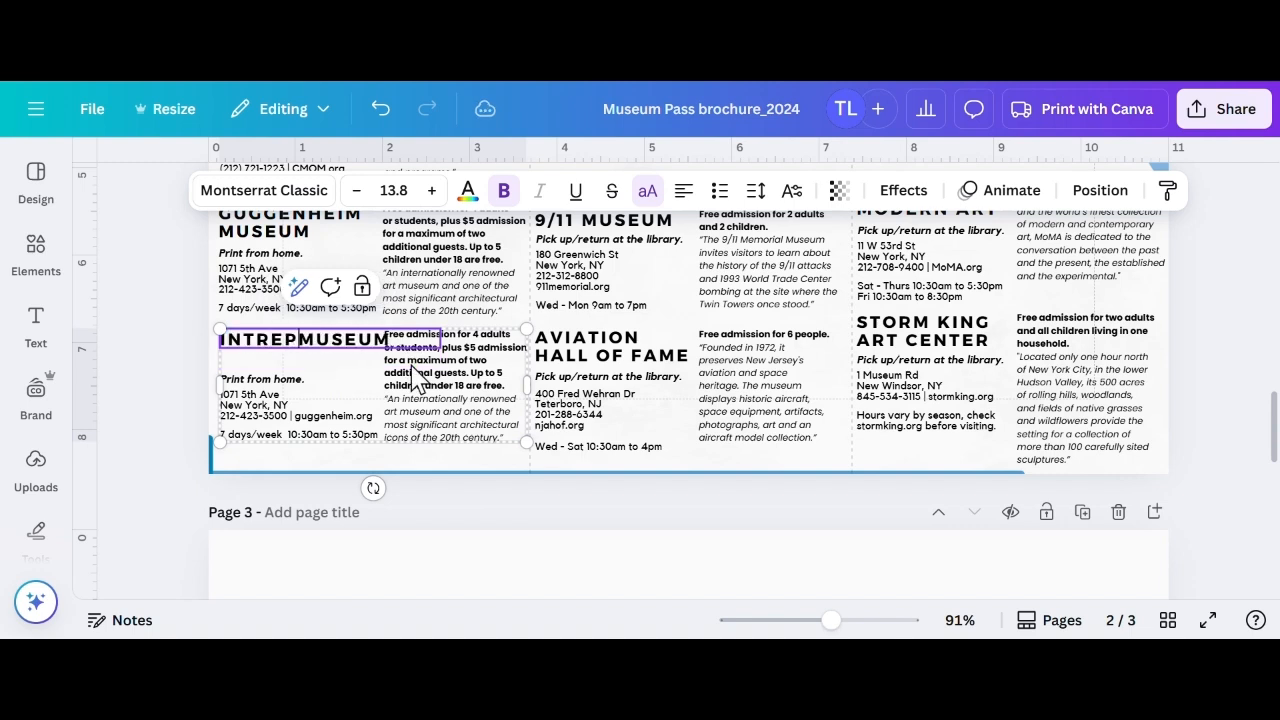
{"action": "type", "text": "ID"}
{"action": "key", "text": "Return"}
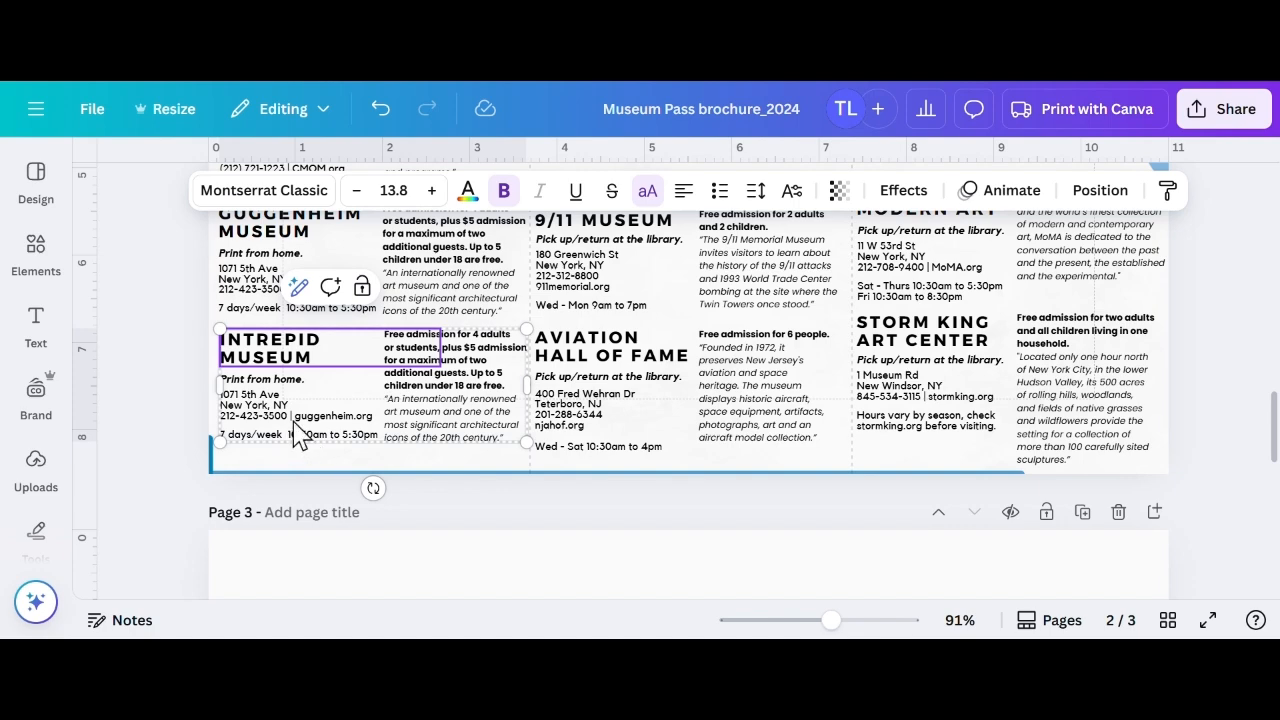
{"action": "left_click", "coordinate": [395, 388]}
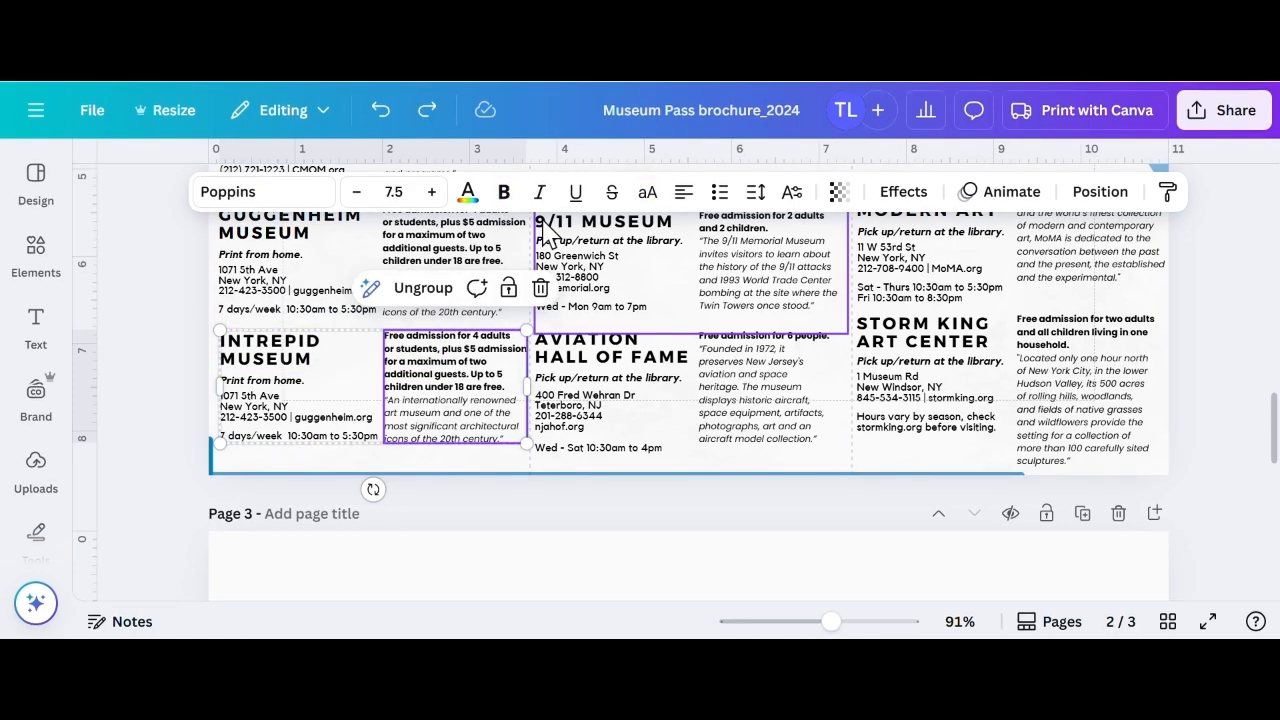
{"action": "scroll", "coordinate": [440, 385], "scroll_direction": "down", "scroll_amount": 3}
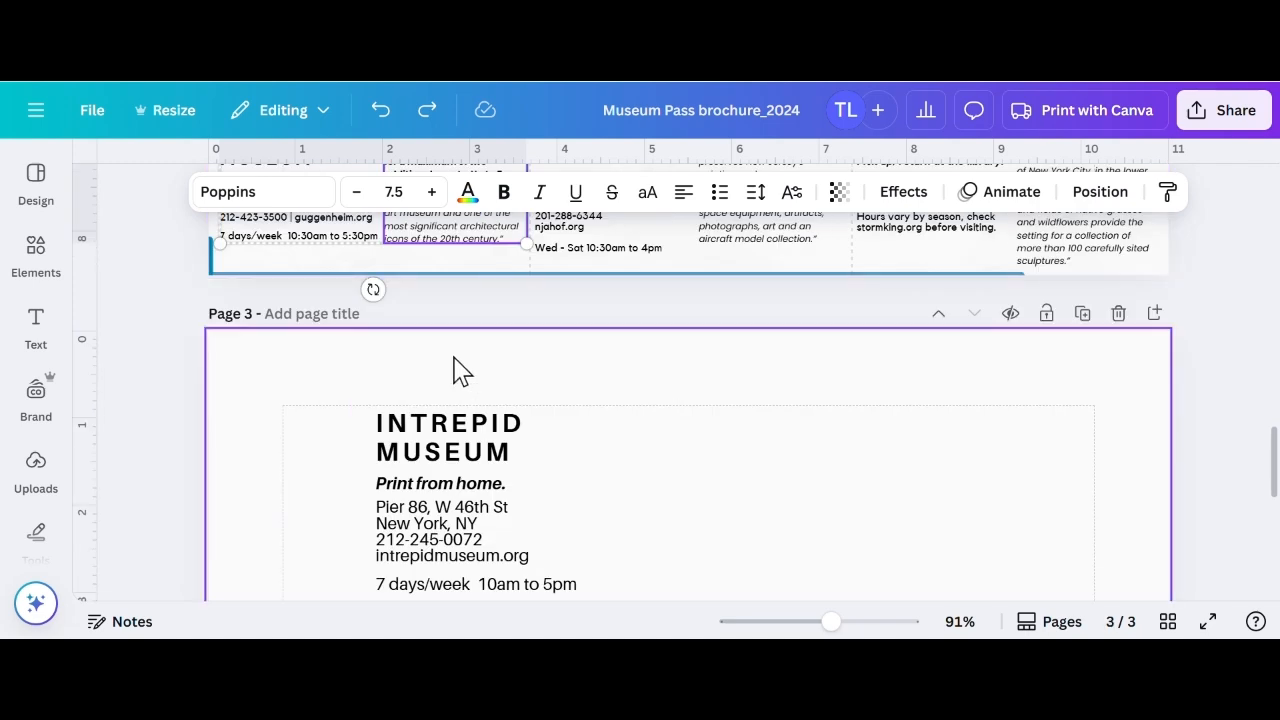
{"action": "scroll", "coordinate": [452, 370], "scroll_direction": "down", "scroll_amount": 2}
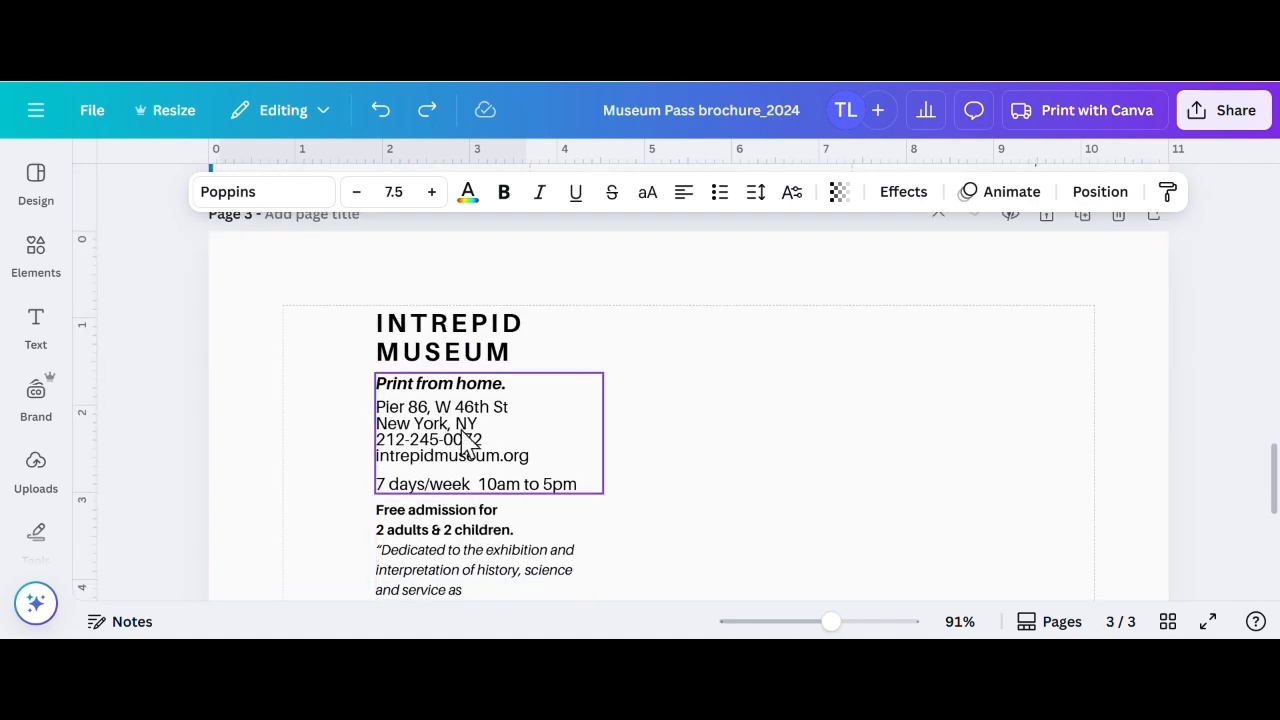
Replace the copy's admission terms with '2 adults and 2 children.', break the line, and bold it
{"action": "scroll", "coordinate": [514, 425], "scroll_direction": "down", "scroll_amount": 2}
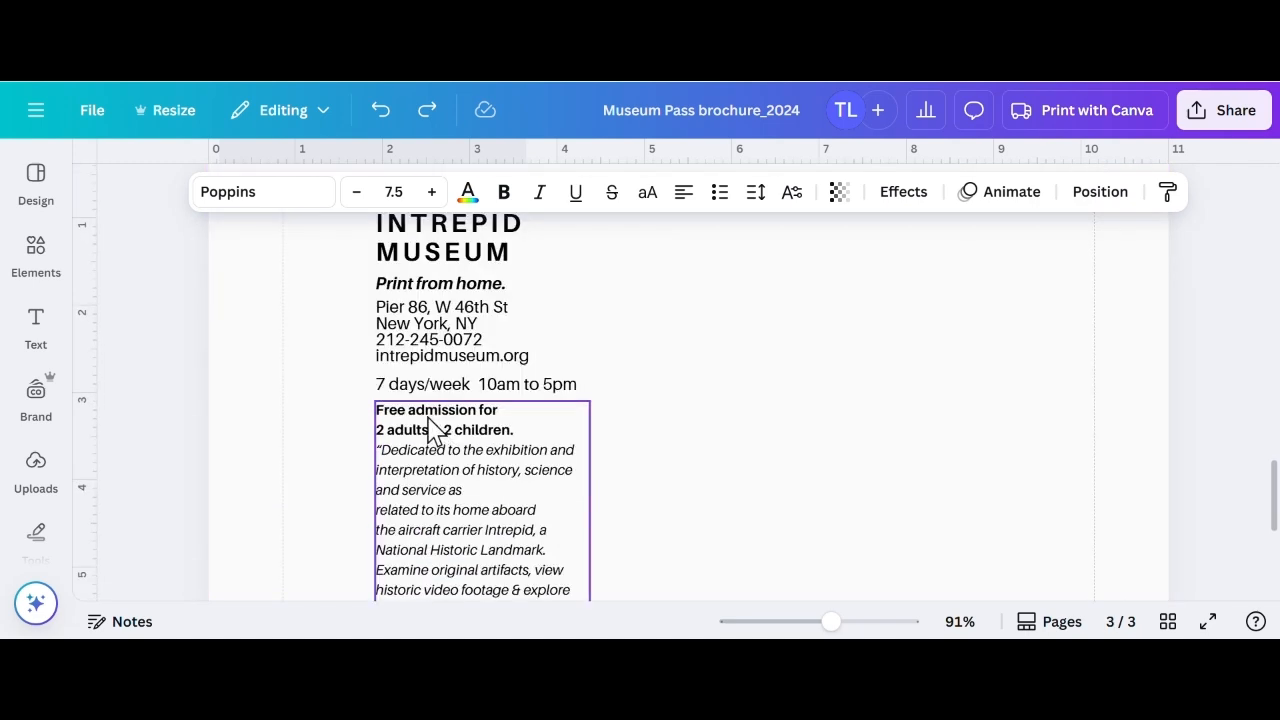
{"action": "scroll", "coordinate": [485, 449], "scroll_direction": "up", "scroll_amount": 8}
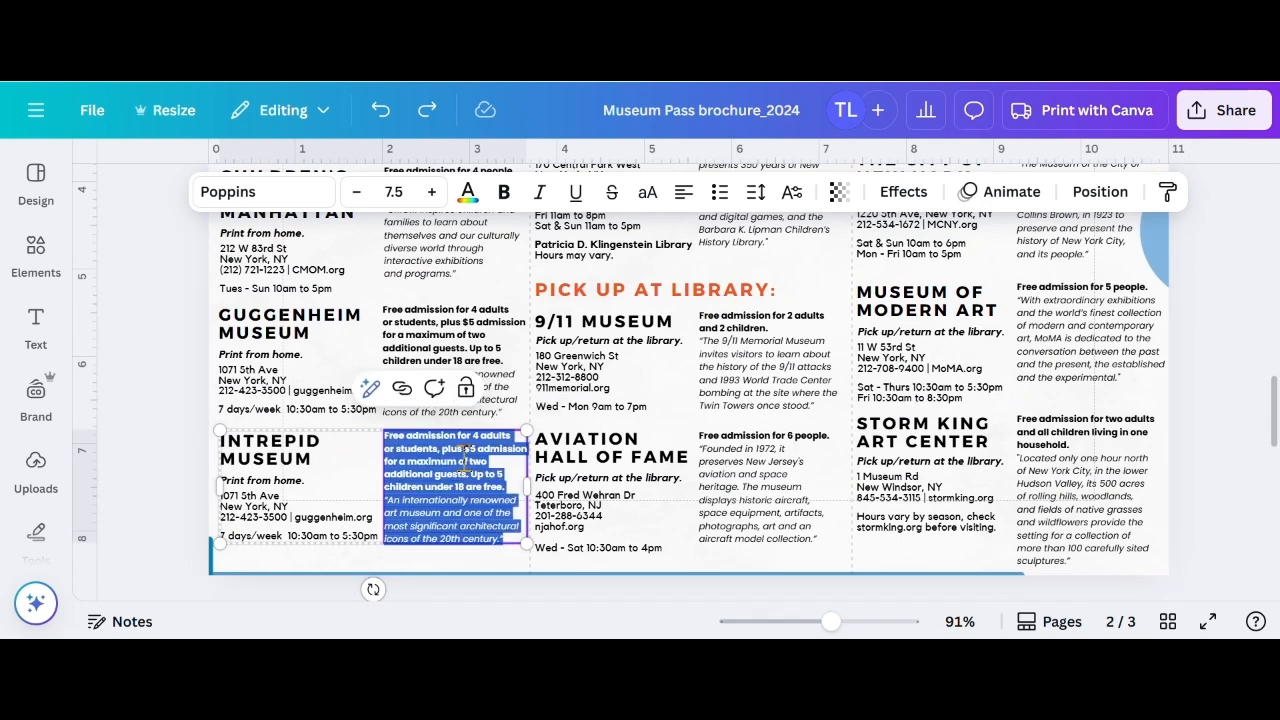
{"action": "double_click", "coordinate": [508, 478]}
{"action": "left_click_drag", "start_coordinate": [506, 487], "coordinate": [477, 434]}
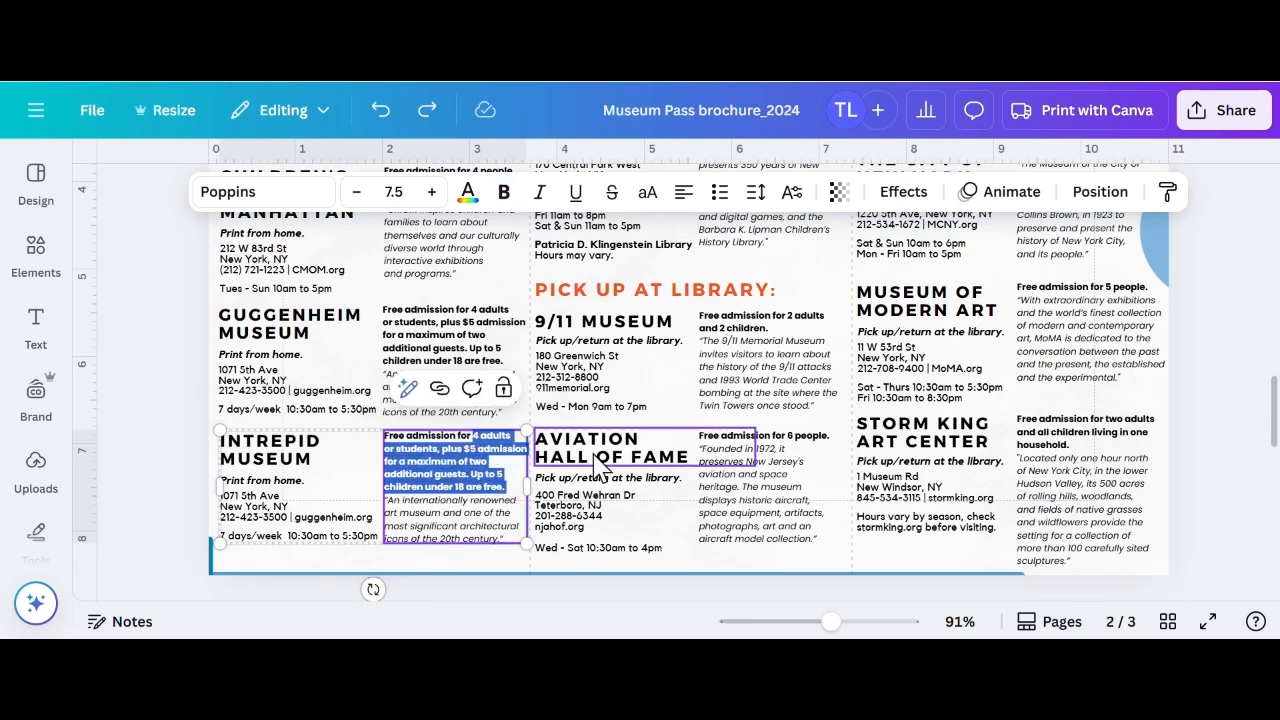
{"action": "type", "text": "2 adults and 2"}
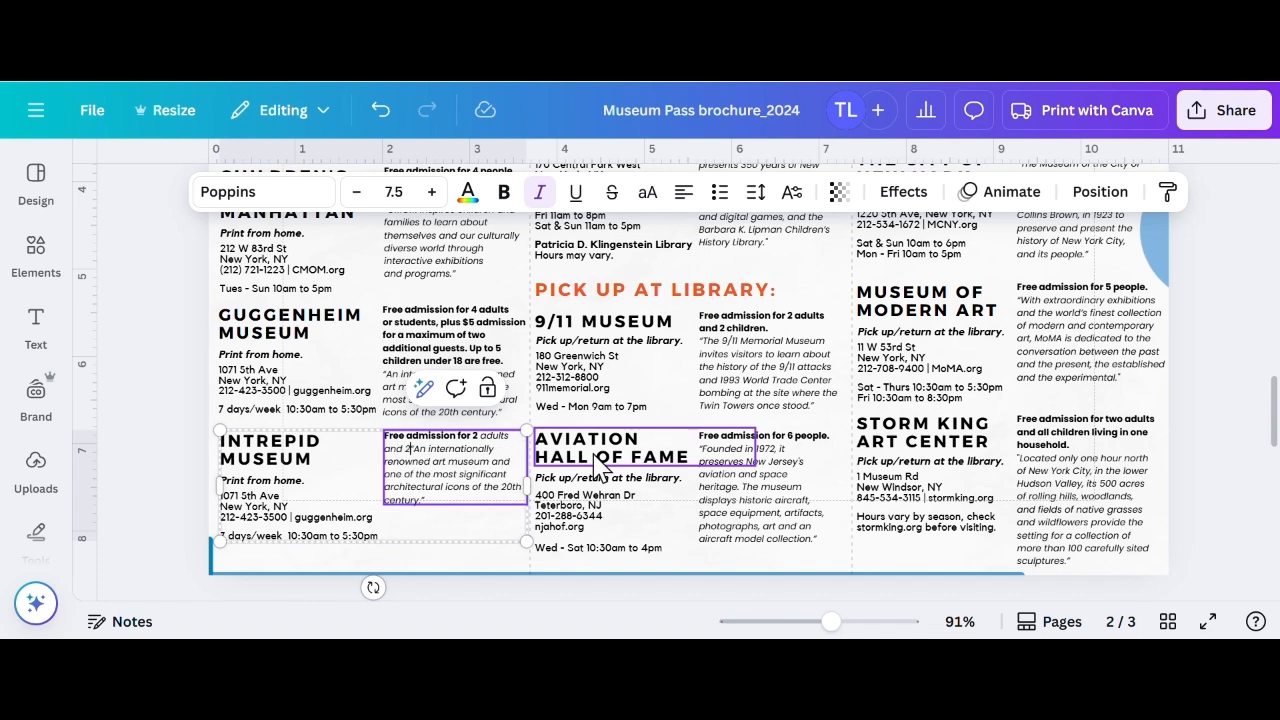
{"action": "type", "text": " children.\"An"}
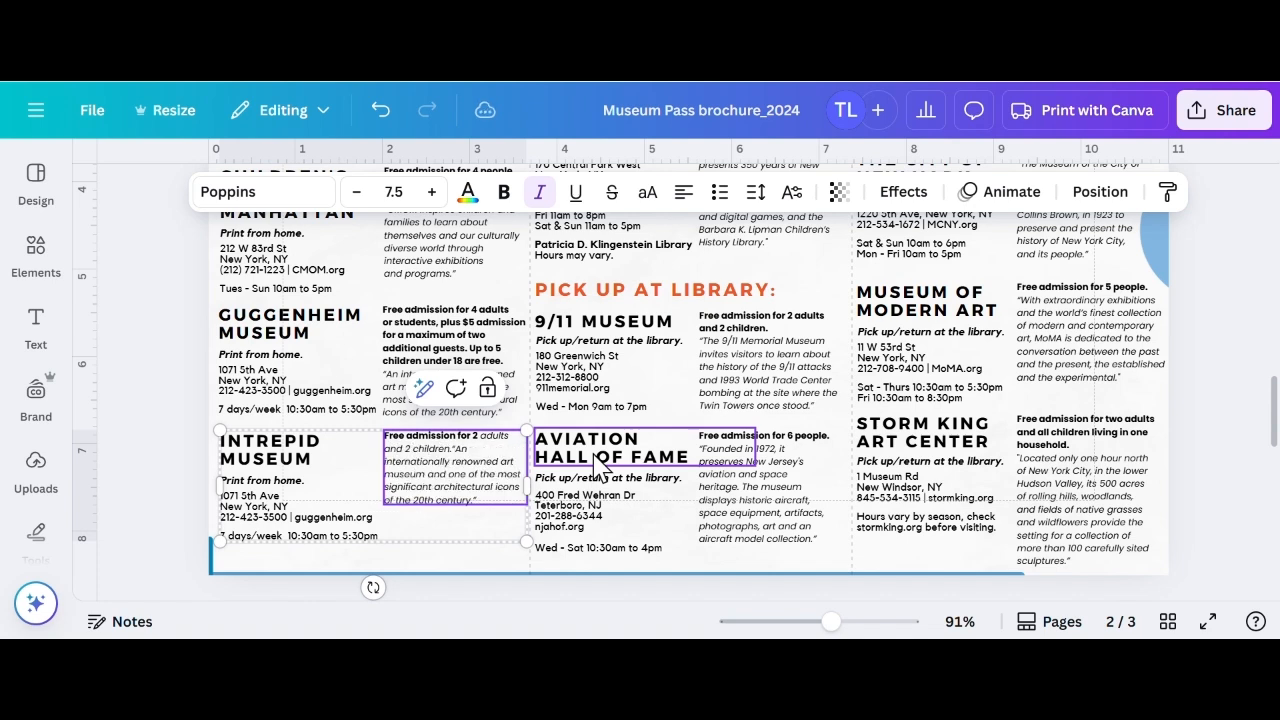
{"action": "key", "text": "Return"}
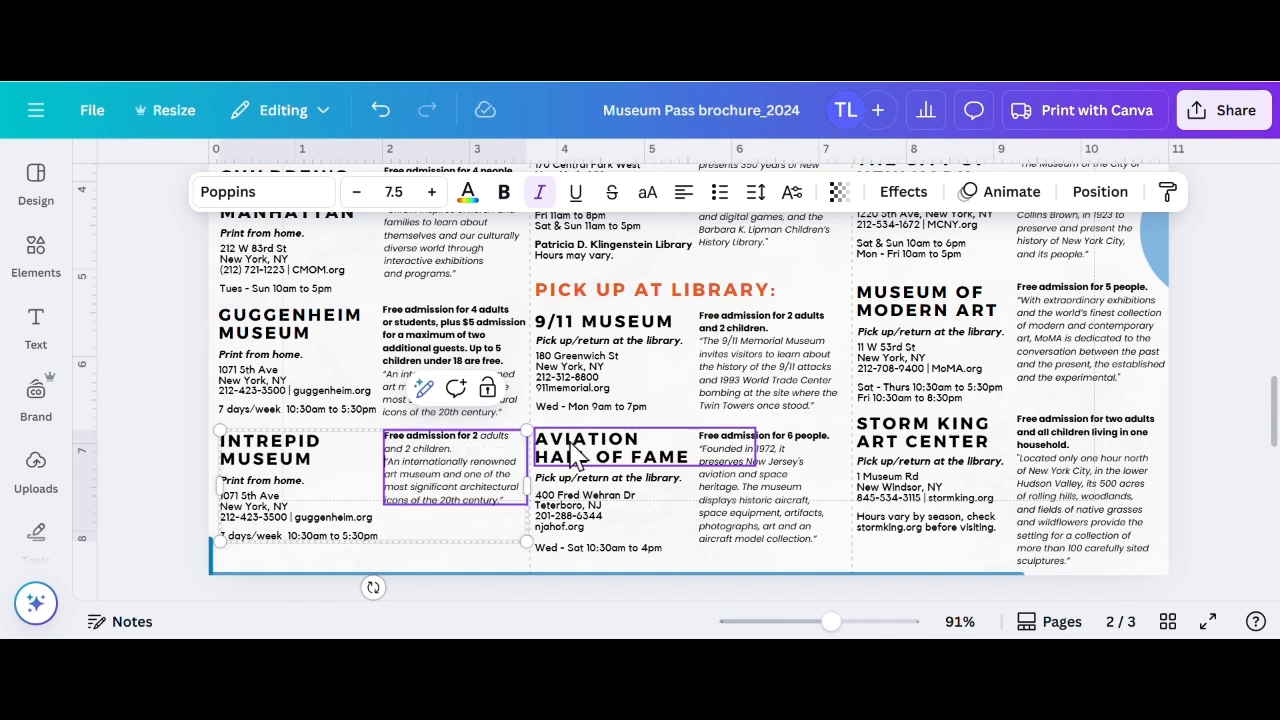
{"action": "left_click", "coordinate": [479, 437], "text": "shift"}
{"action": "left_click", "coordinate": [512, 193]}
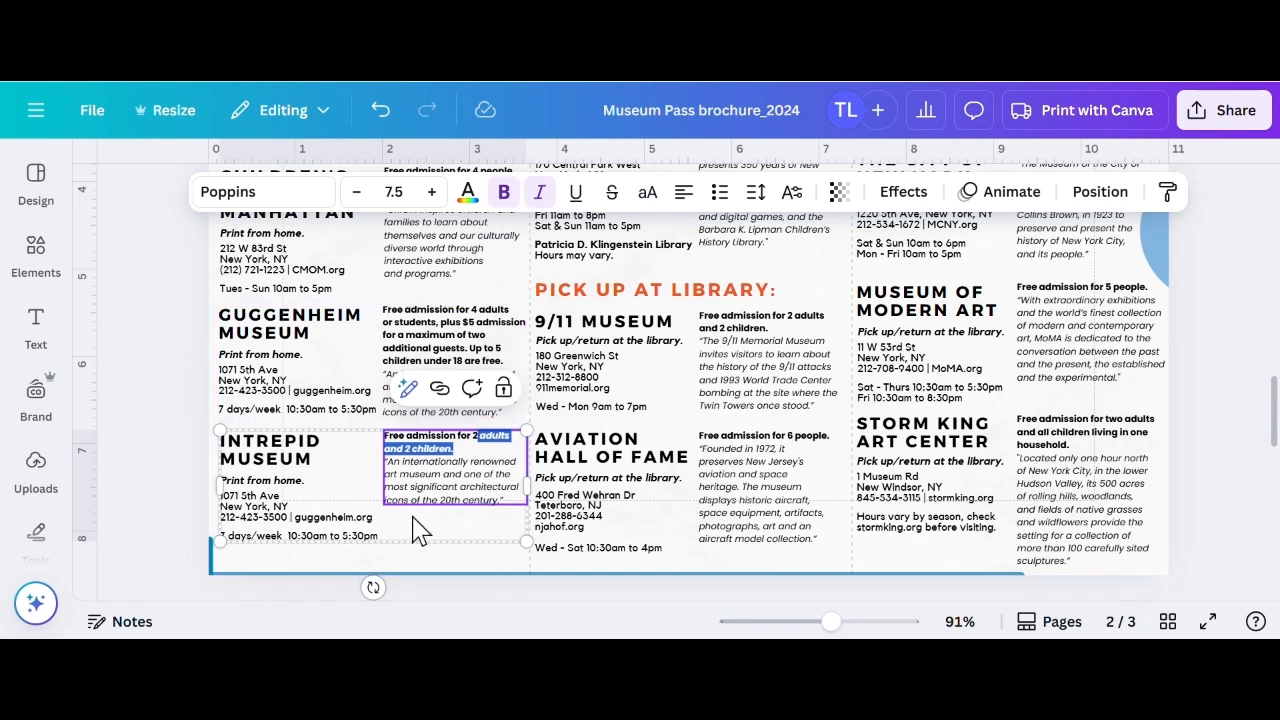
{"action": "left_click", "coordinate": [462, 478]}
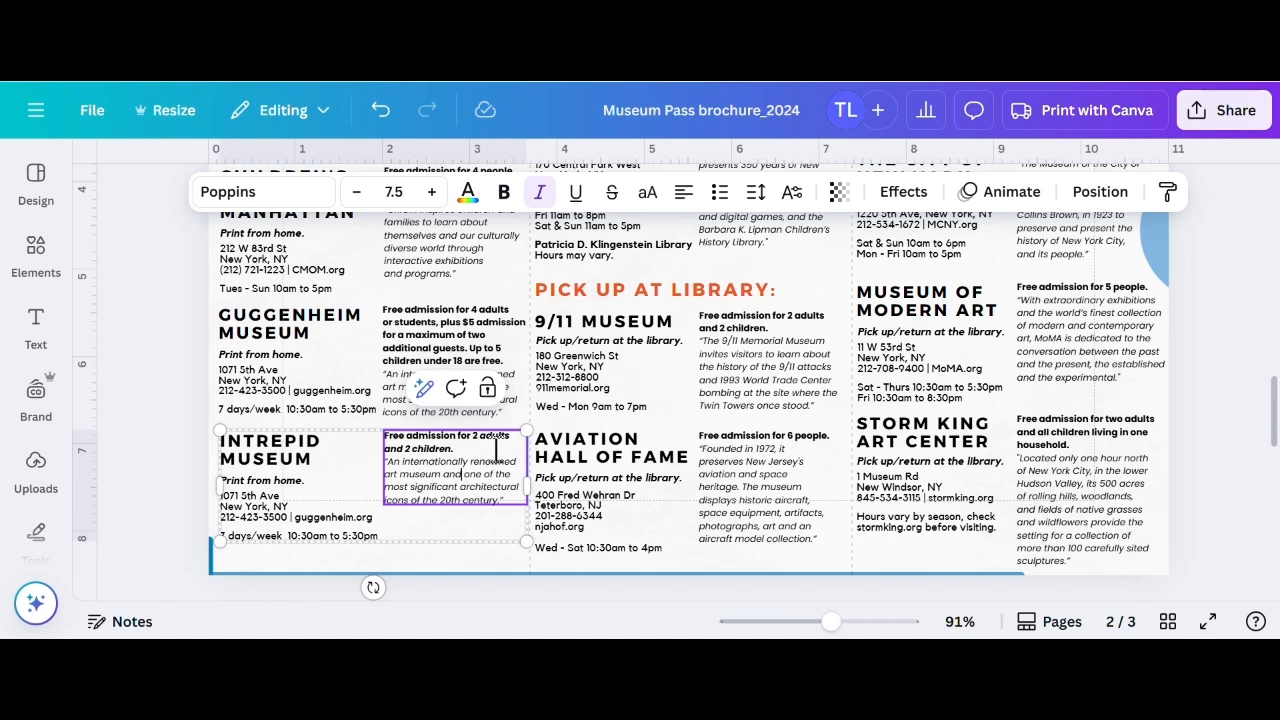
{"action": "scroll", "coordinate": [445, 462], "scroll_direction": "down", "scroll_amount": 2}
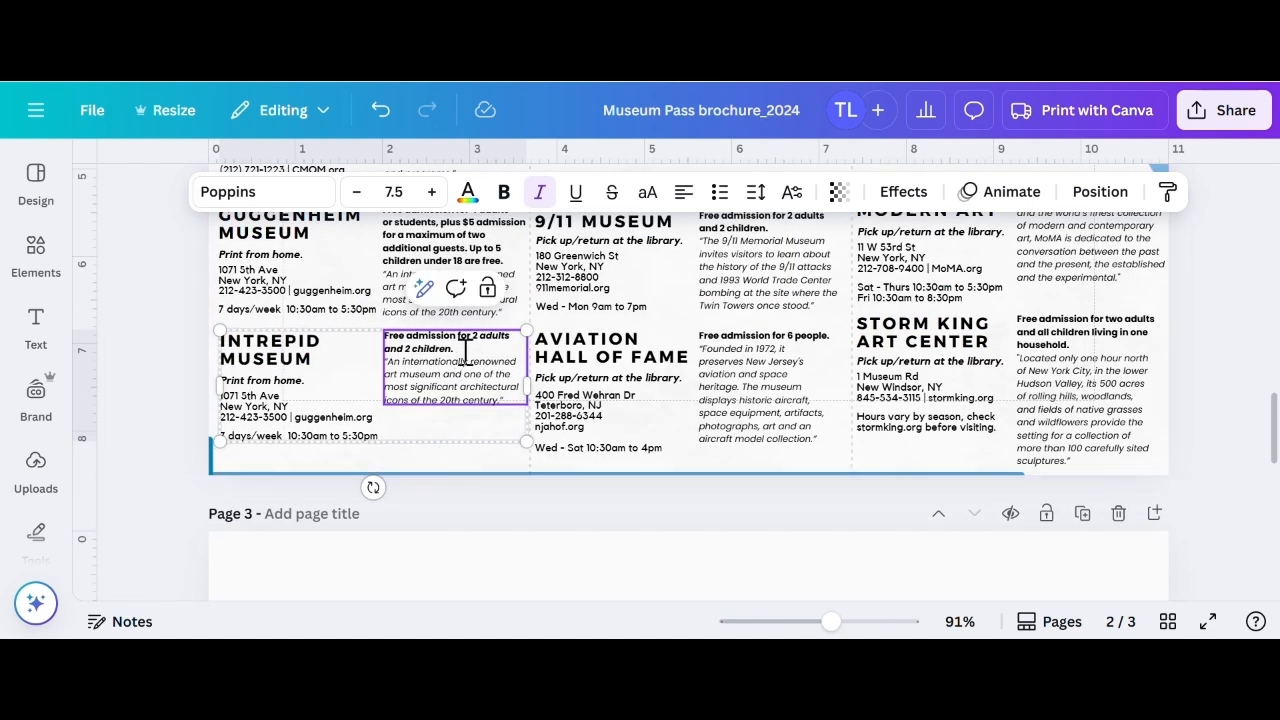
{"action": "scroll", "coordinate": [457, 337], "scroll_direction": "down", "scroll_amount": 5}
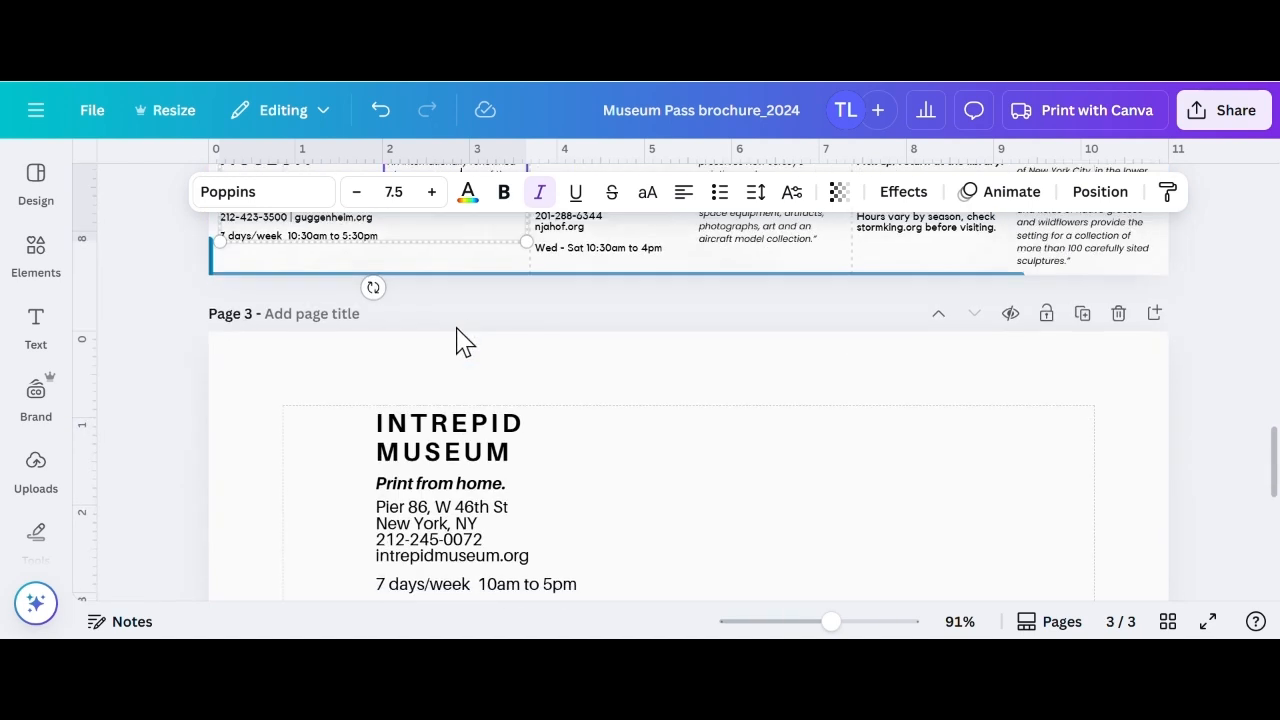
Copy page 3's Intrepid quote and paste it over page 2's old Intrepid description
{"action": "left_click", "coordinate": [472, 425]}
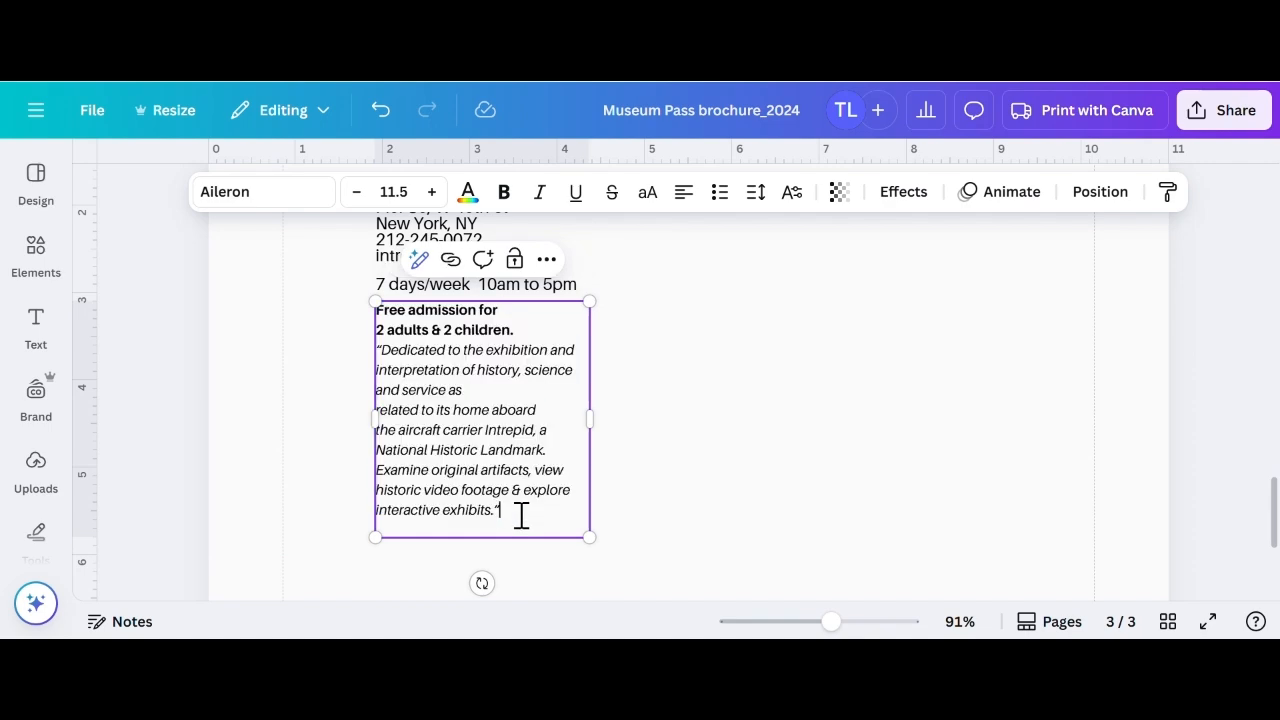
{"action": "left_click_drag", "start_coordinate": [523, 517], "coordinate": [386, 350]}
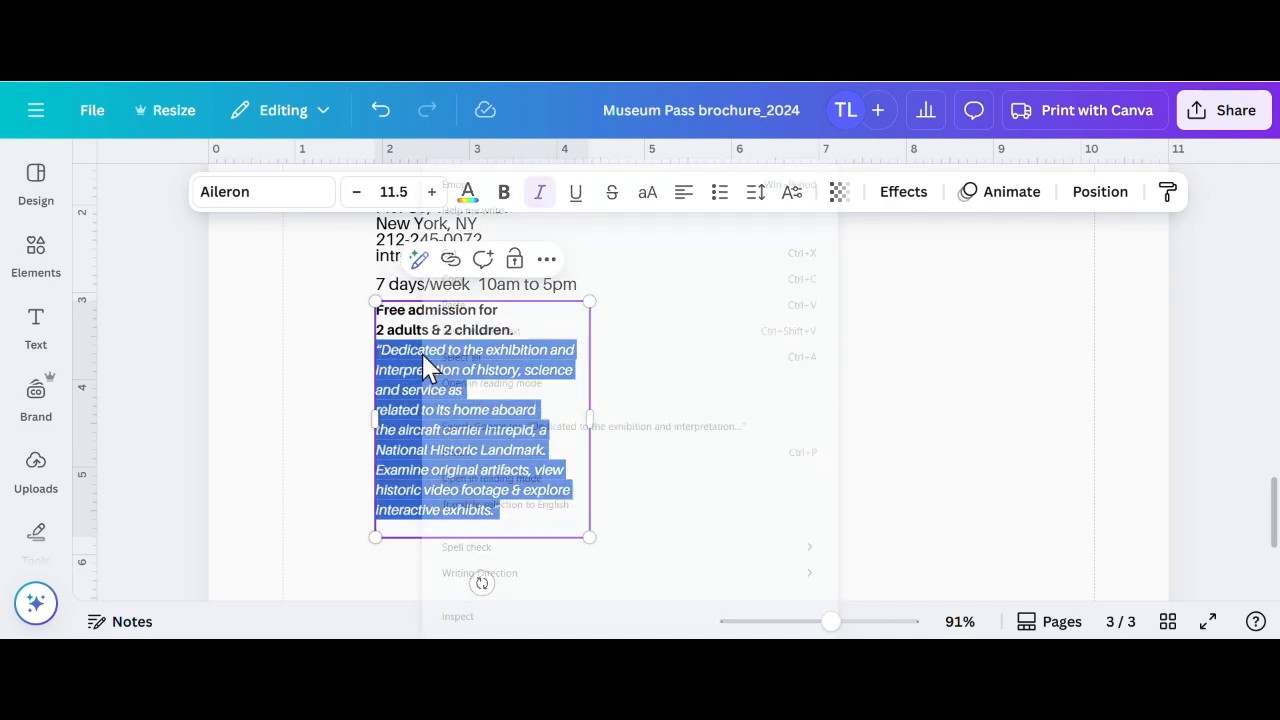
{"action": "right_click", "coordinate": [423, 363]}
{"action": "left_click", "coordinate": [480, 281]}
{"action": "scroll", "coordinate": [480, 380], "scroll_direction": "up", "scroll_amount": 3}
{"action": "scroll", "coordinate": [480, 380], "scroll_direction": "up", "scroll_amount": 3}
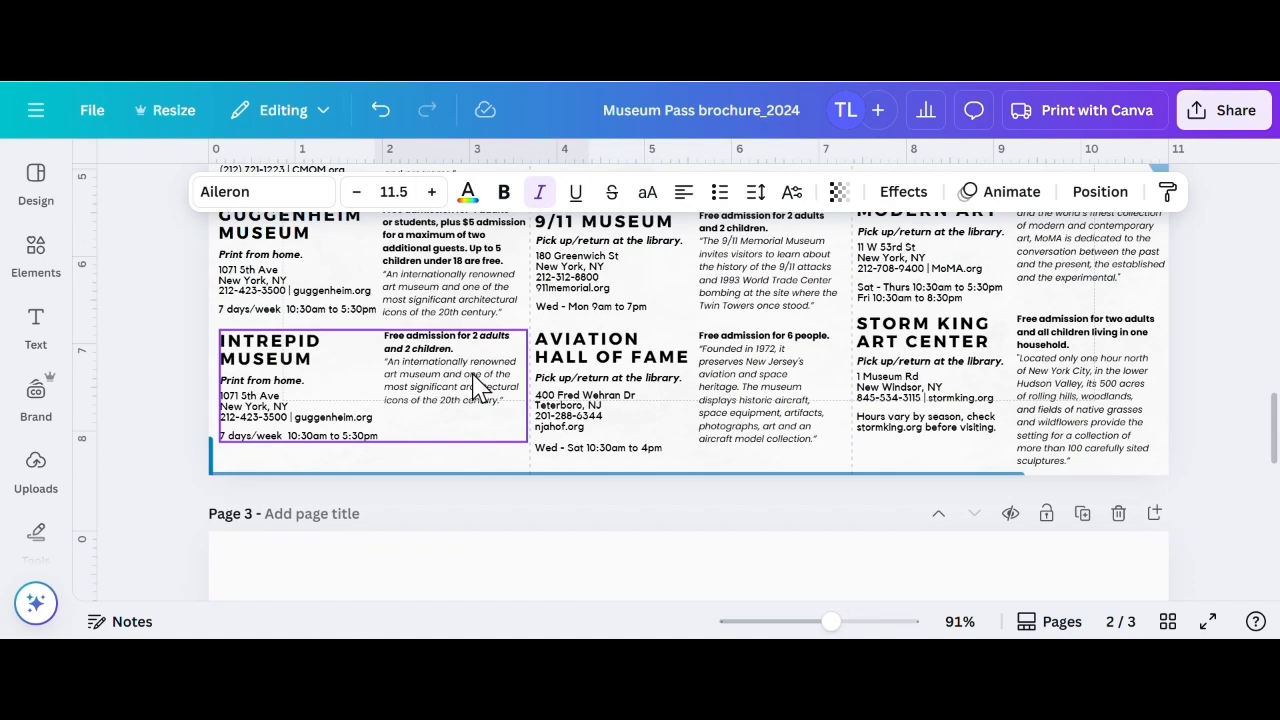
{"action": "left_click", "coordinate": [470, 385]}
{"action": "left_click_drag", "start_coordinate": [505, 400], "coordinate": [386, 371]}
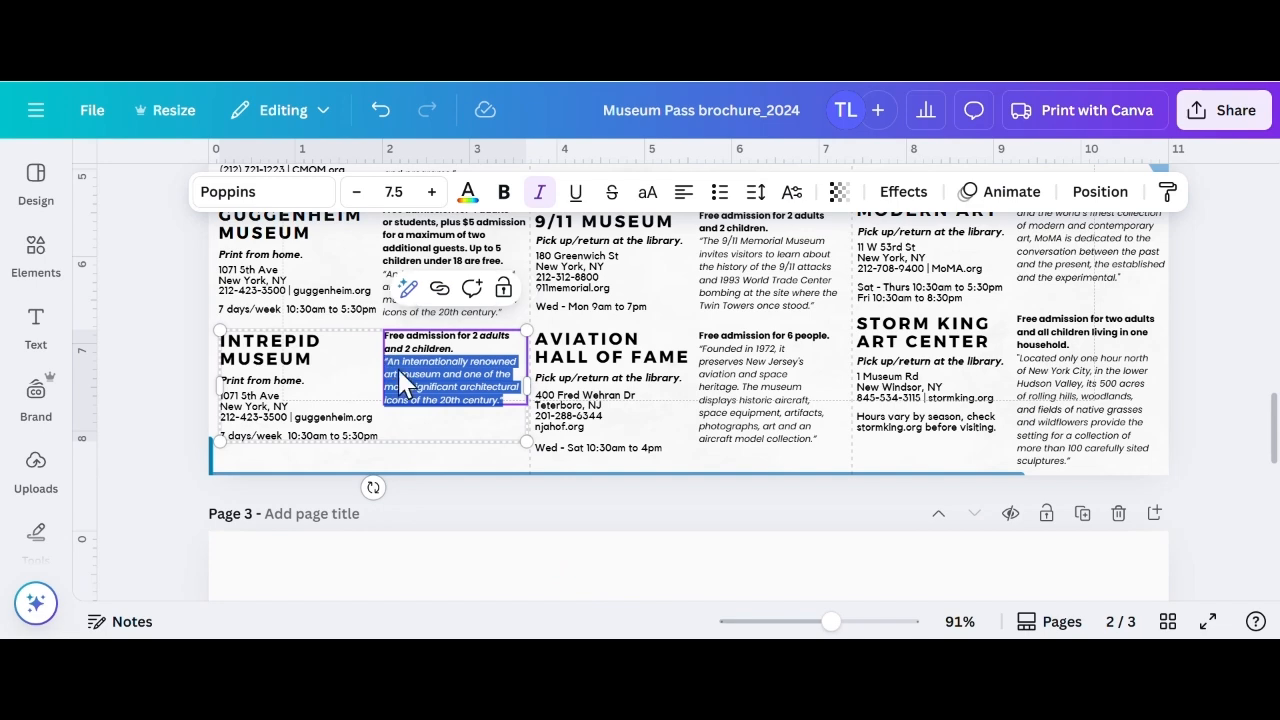
{"action": "right_click", "coordinate": [400, 371]}
{"action": "left_click", "coordinate": [460, 326]}
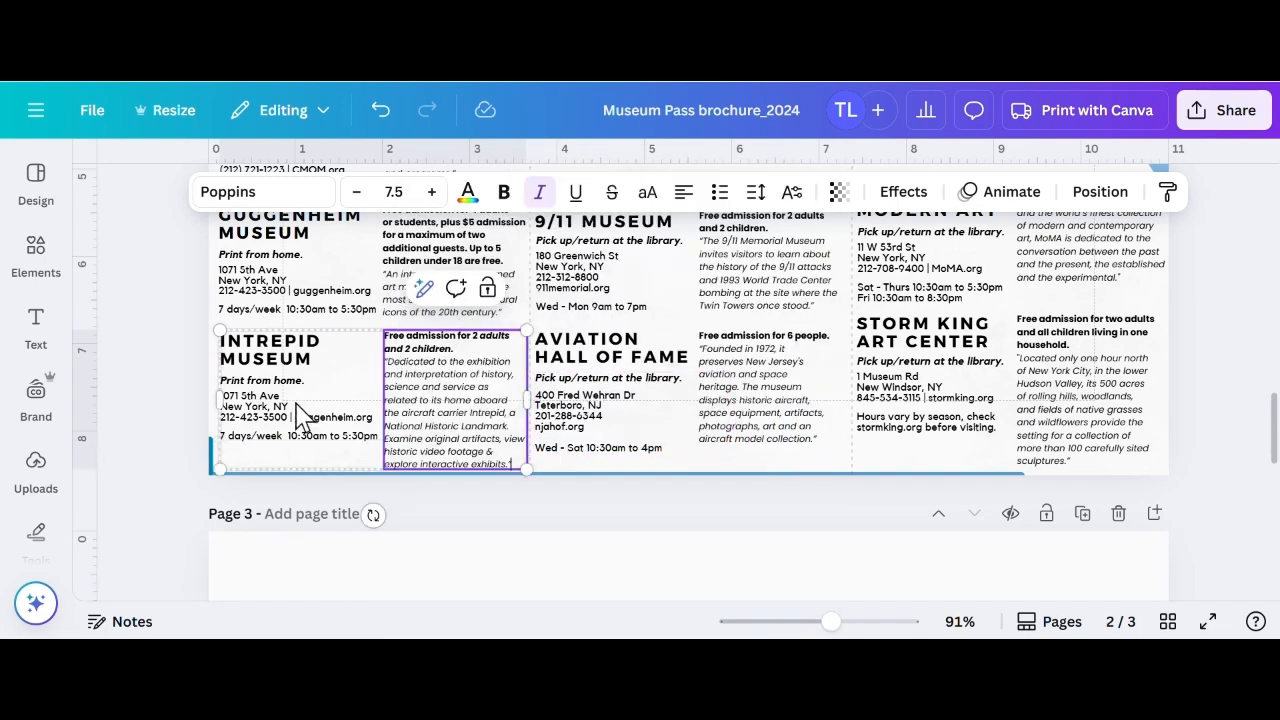
{"action": "left_click", "coordinate": [352, 420]}
{"action": "scroll", "coordinate": [363, 449], "scroll_direction": "down", "scroll_amount": 5}
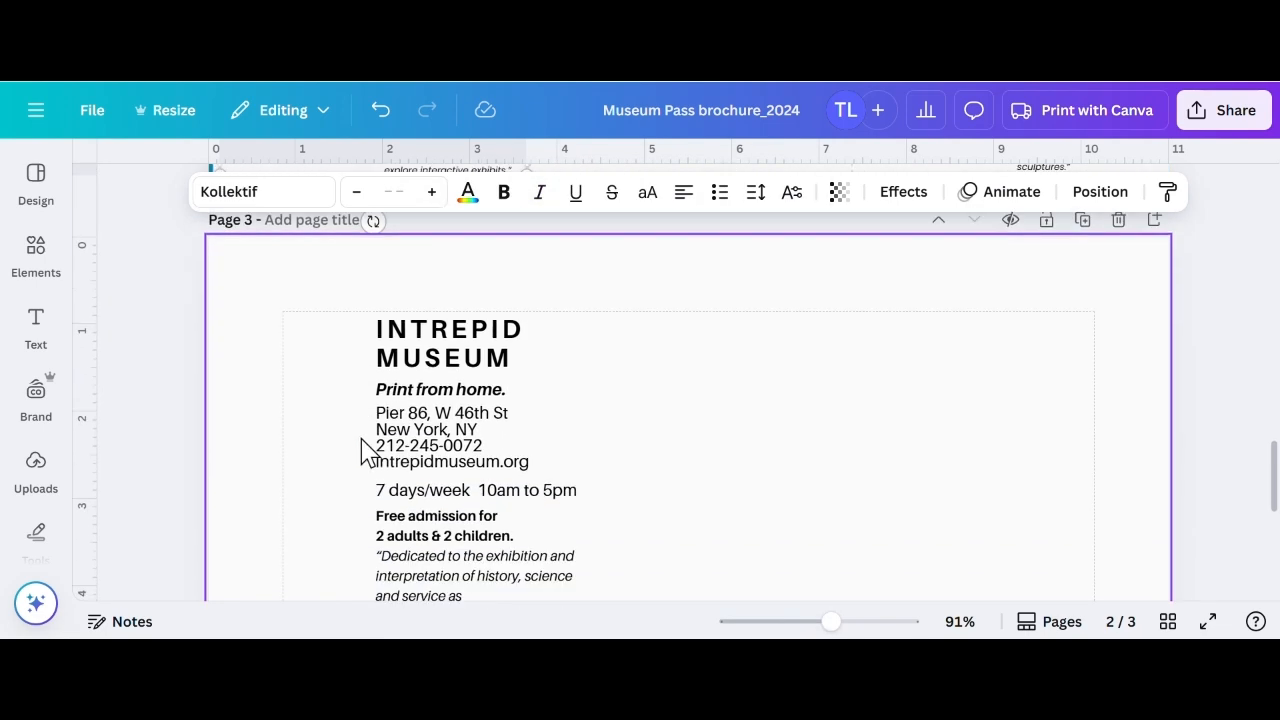
{"action": "scroll", "coordinate": [422, 480], "scroll_direction": "up", "scroll_amount": 4}
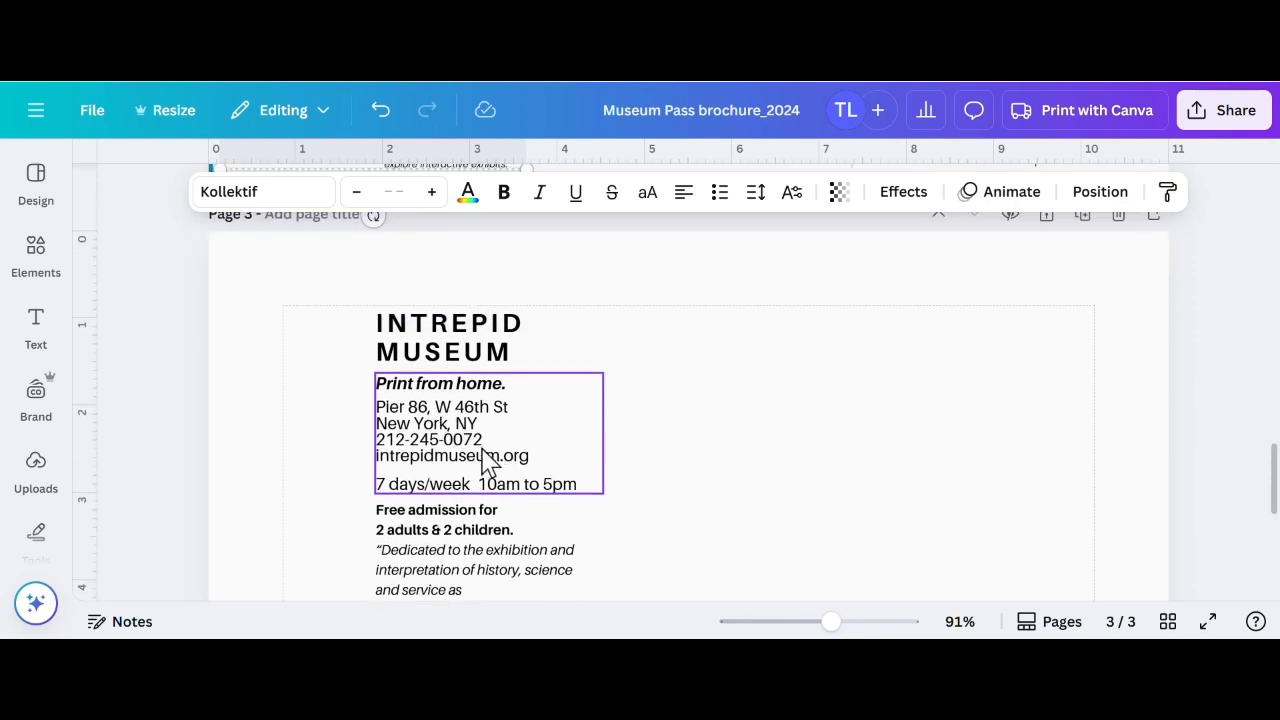
Replace the Guggenheim address, phone and website with page 3's Pier 86 Intrepid lines
{"action": "double_click", "coordinate": [486, 457]}
{"action": "left_click", "coordinate": [542, 450]}
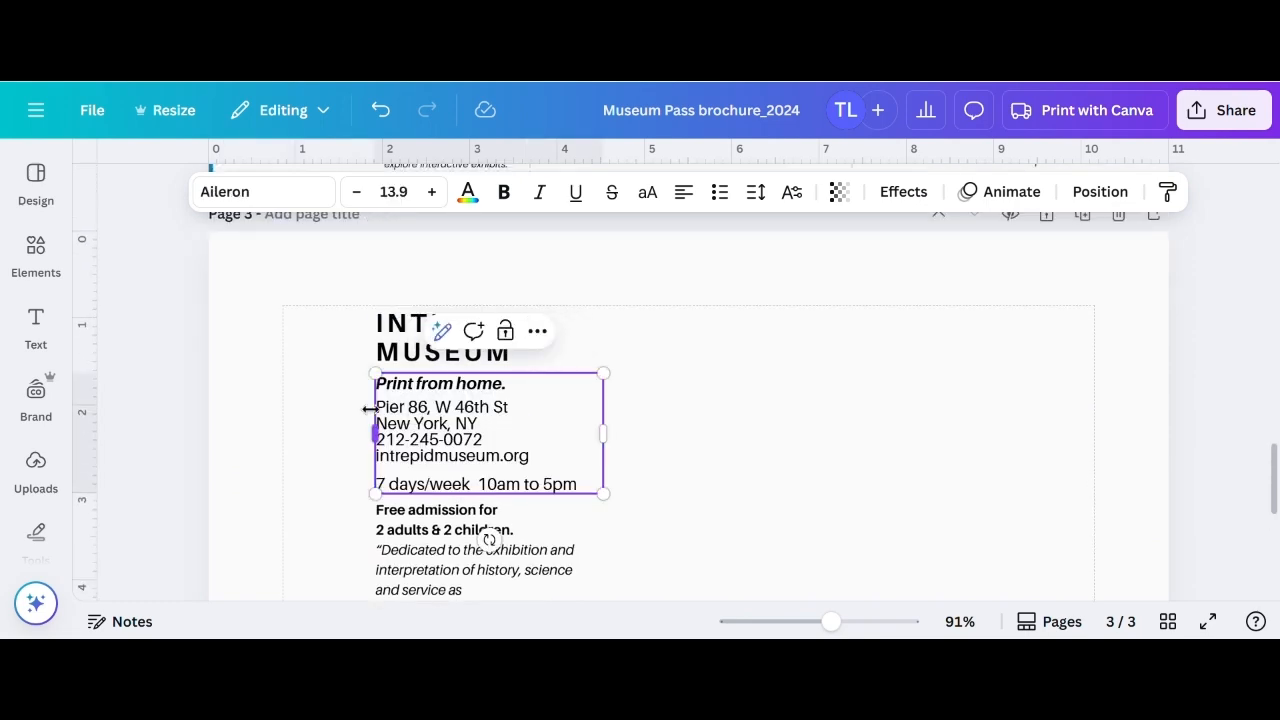
{"action": "left_click_drag", "start_coordinate": [380, 408], "coordinate": [554, 451]}
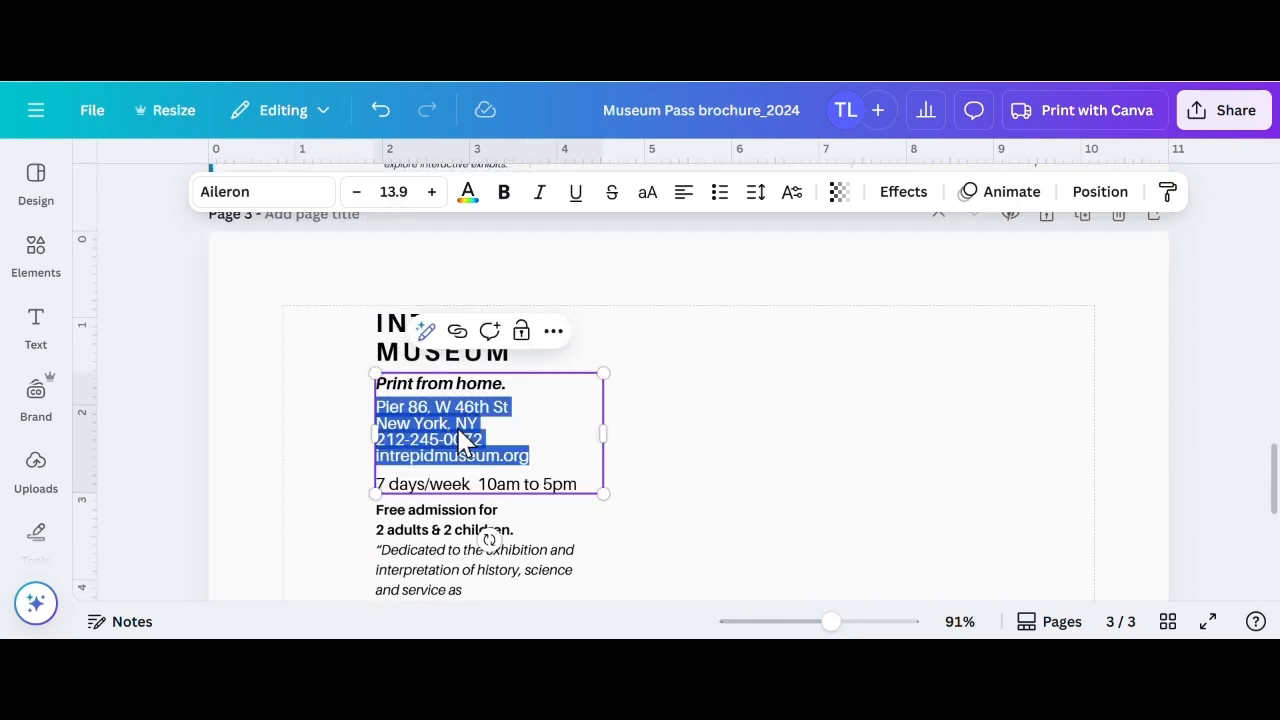
{"action": "right_click", "coordinate": [459, 434]}
{"action": "left_click", "coordinate": [507, 289]}
{"action": "scroll", "coordinate": [300, 400], "scroll_direction": "up", "scroll_amount": 3}
{"action": "left_click", "coordinate": [226, 295]}
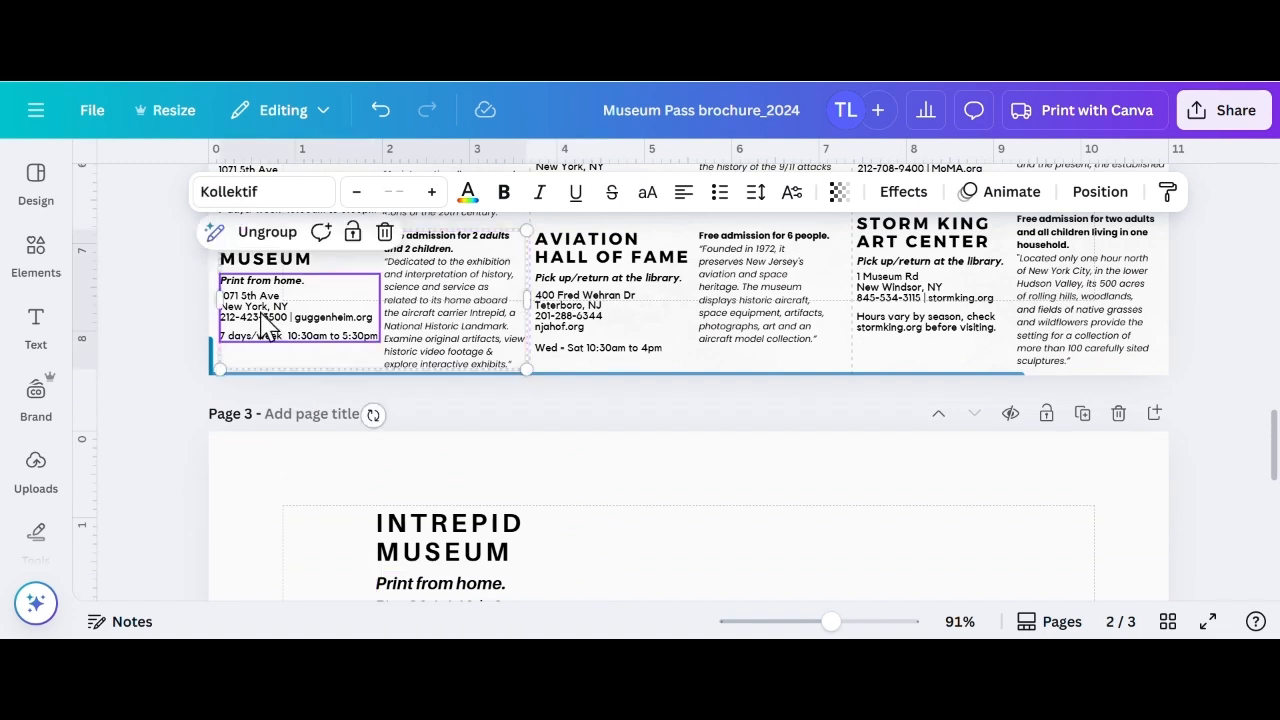
{"action": "double_click", "coordinate": [226, 295]}
{"action": "left_click", "coordinate": [331, 317]}
{"action": "left_click_drag", "start_coordinate": [372, 318], "coordinate": [214, 290]}
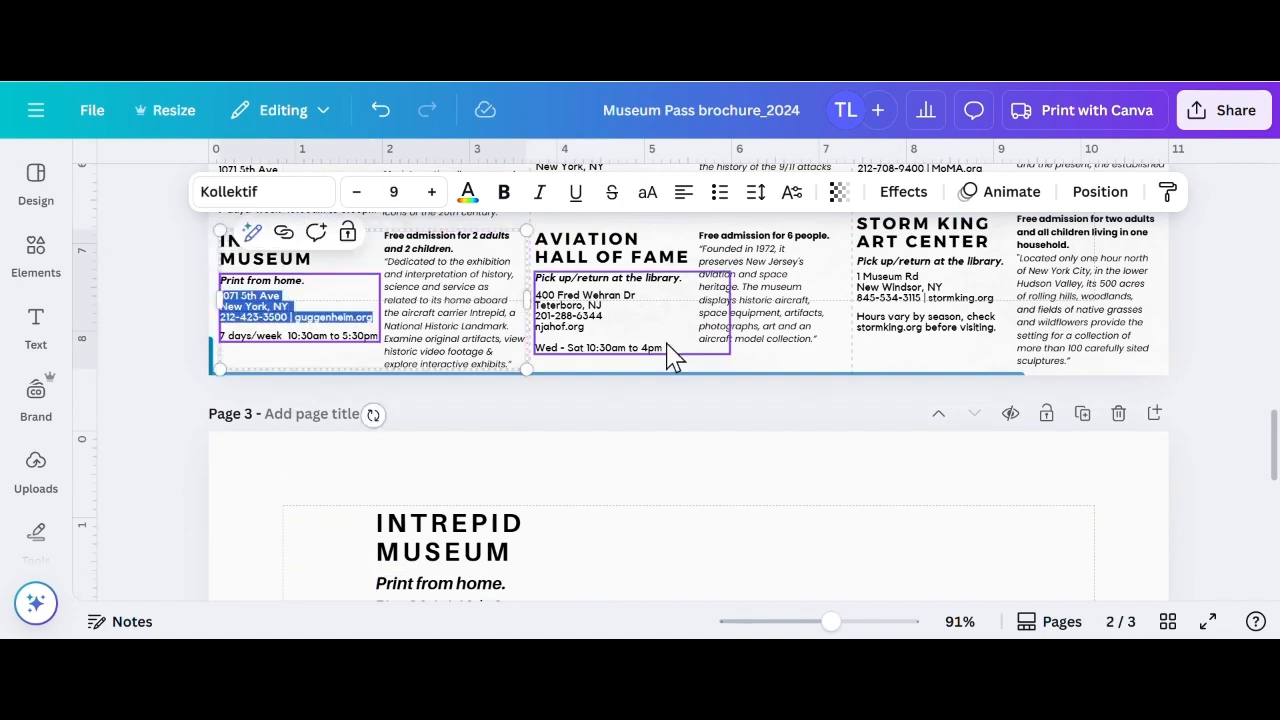
{"action": "key", "text": "BackSpace"}
{"action": "key", "text": "ctrl+v"}
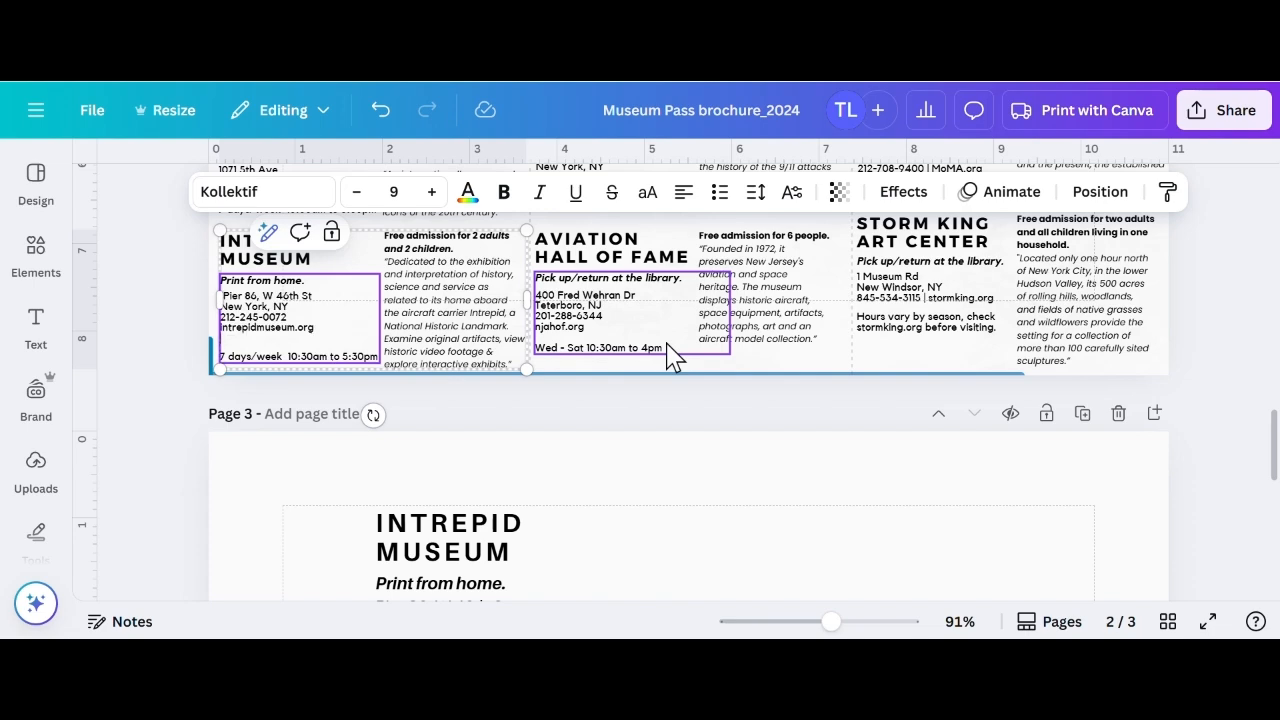
Fix the opening hours by removing the colon from '10:am'
{"action": "scroll", "coordinate": [736, 434], "scroll_direction": "down", "scroll_amount": 7}
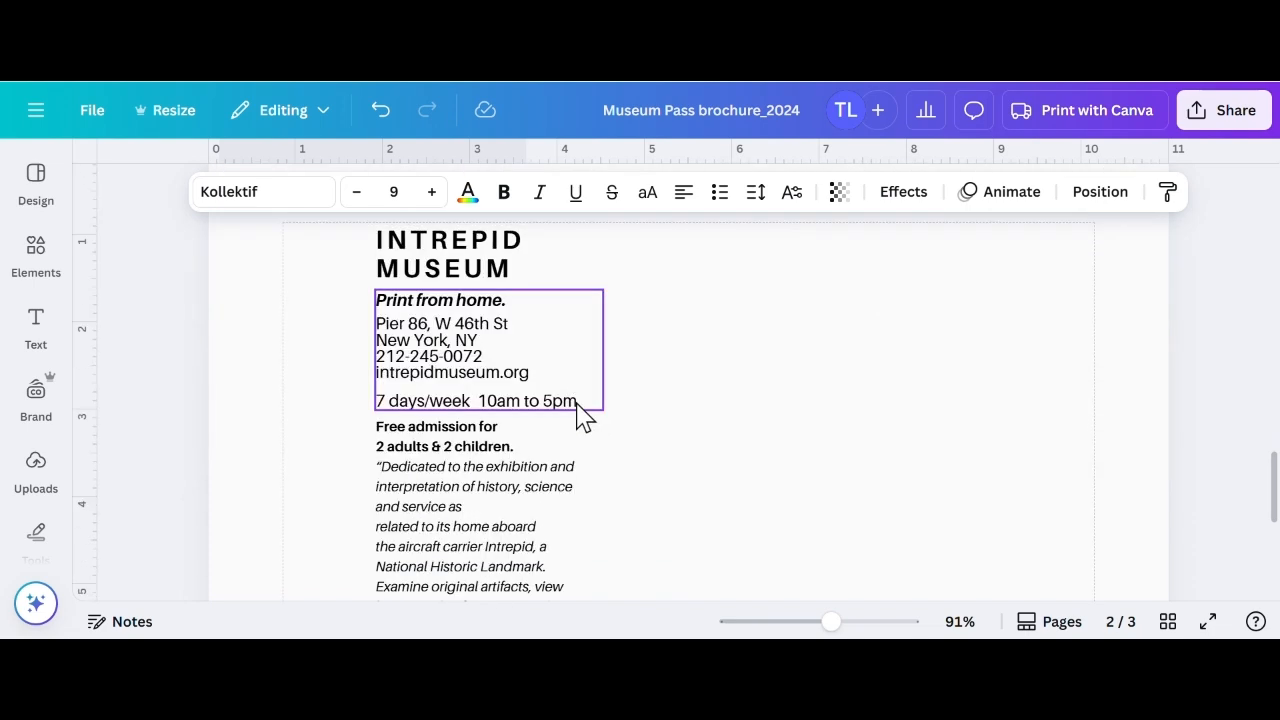
{"action": "scroll", "coordinate": [523, 477], "scroll_direction": "up", "scroll_amount": 5}
{"action": "scroll", "coordinate": [528, 487], "scroll_direction": "up", "scroll_amount": 3}
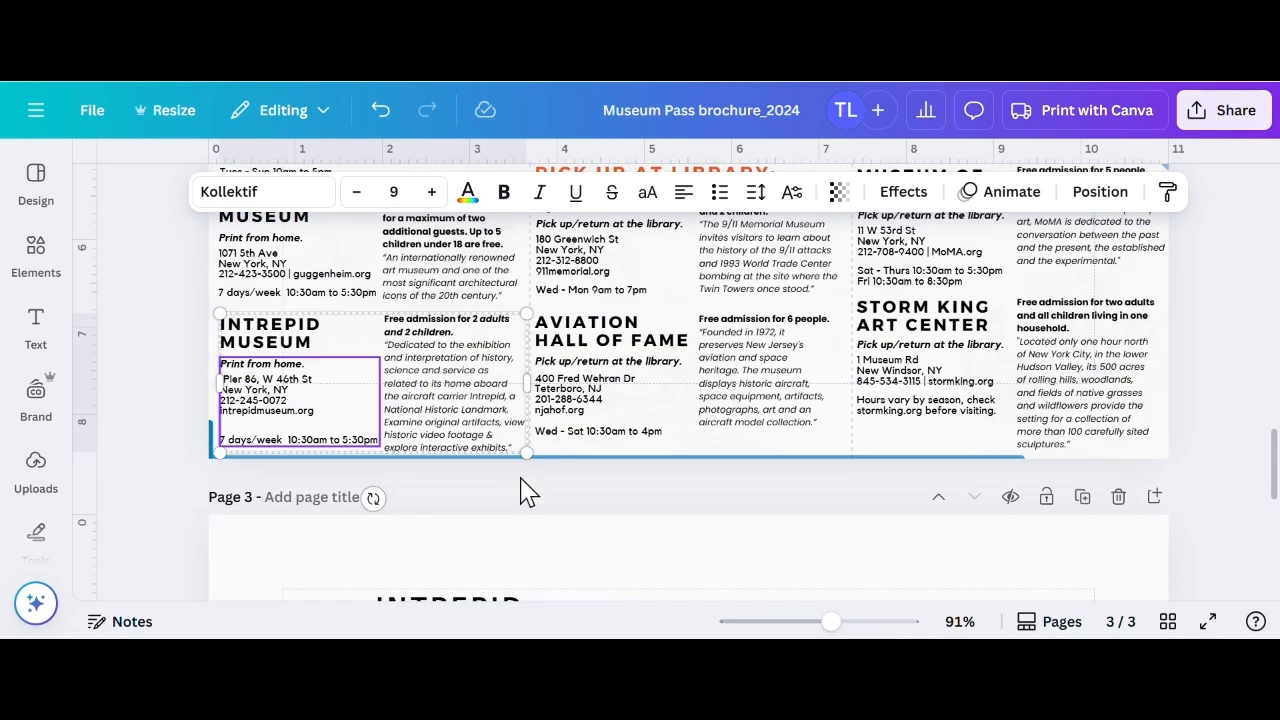
{"action": "scroll", "coordinate": [528, 487], "scroll_direction": "down", "scroll_amount": 3}
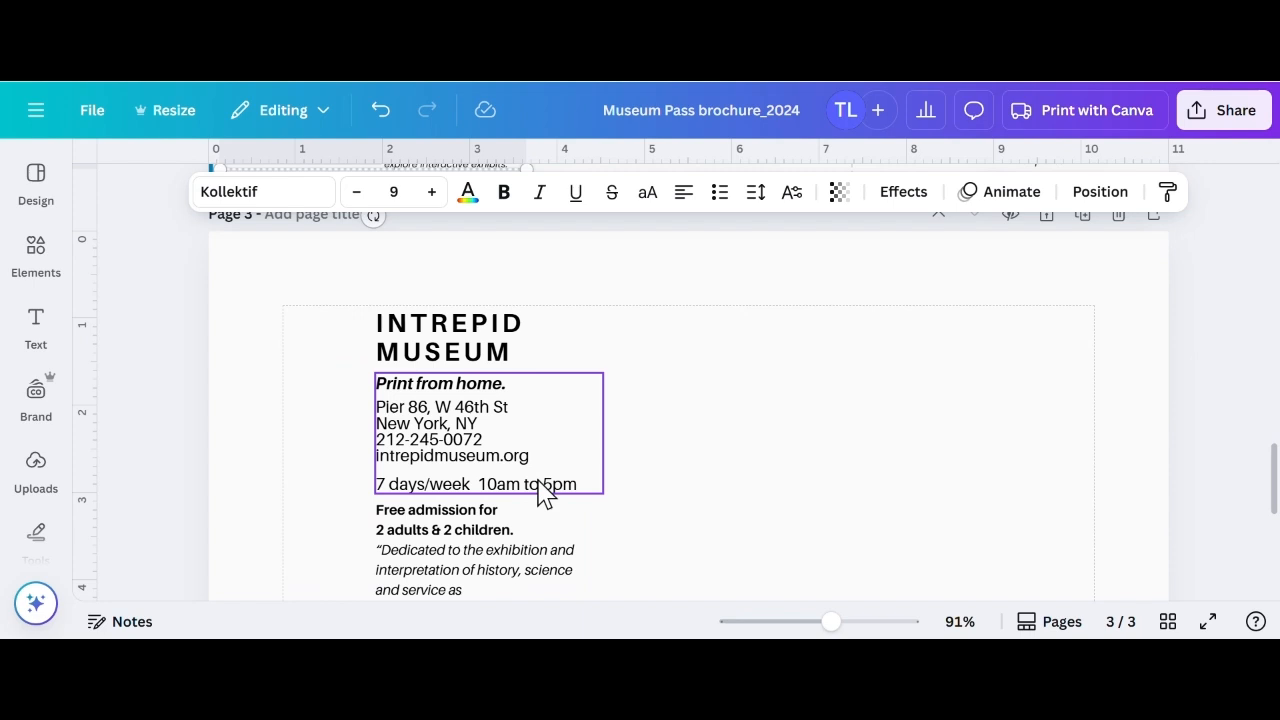
{"action": "scroll", "coordinate": [540, 493], "scroll_direction": "up", "scroll_amount": 3}
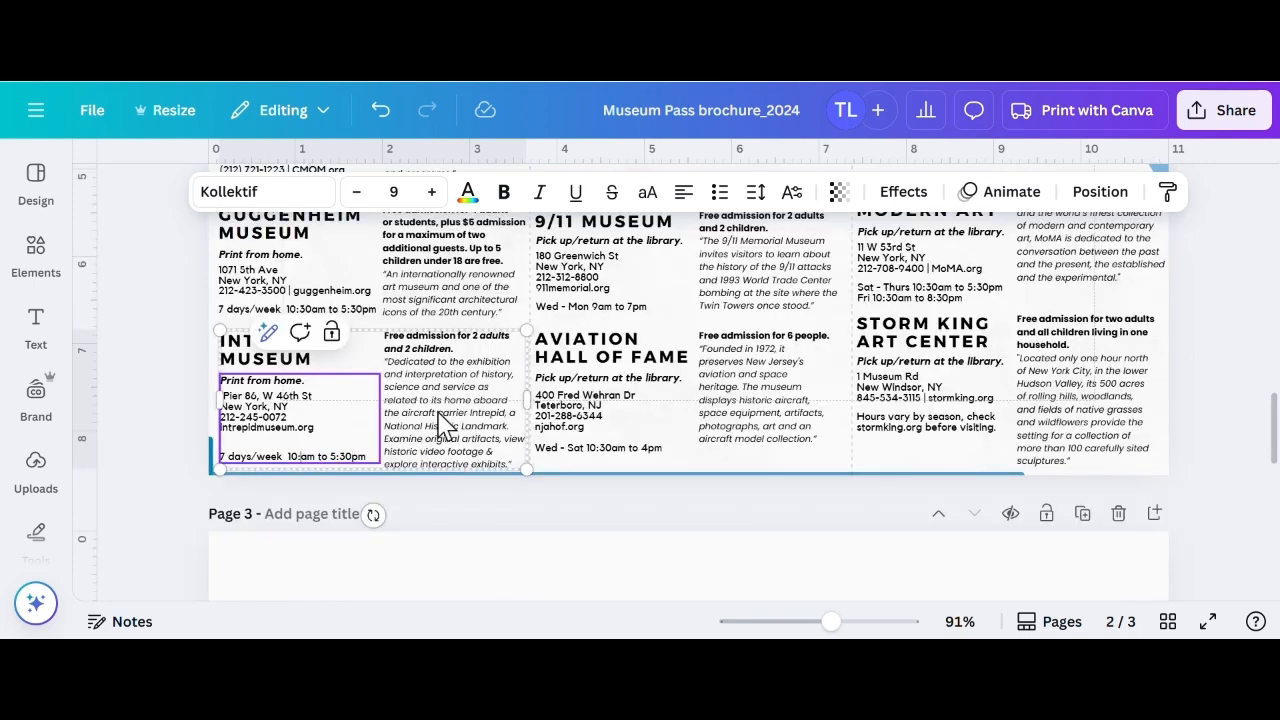
{"action": "key", "text": "BackSpace"}
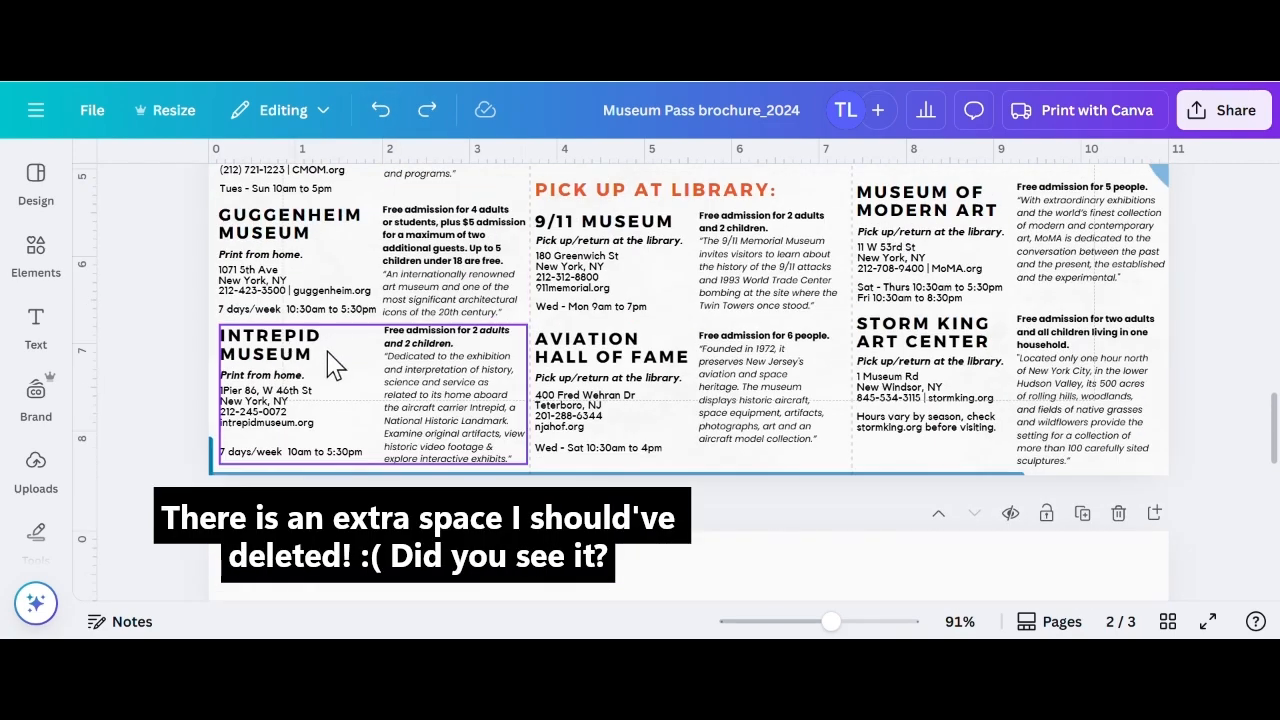
Nudge the AKC Museum of the Dog entry slightly into alignment with the left column
{"action": "scroll", "coordinate": [333, 365], "scroll_direction": "up", "scroll_amount": 3}
{"action": "scroll", "coordinate": [325, 425], "scroll_direction": "up", "scroll_amount": 4}
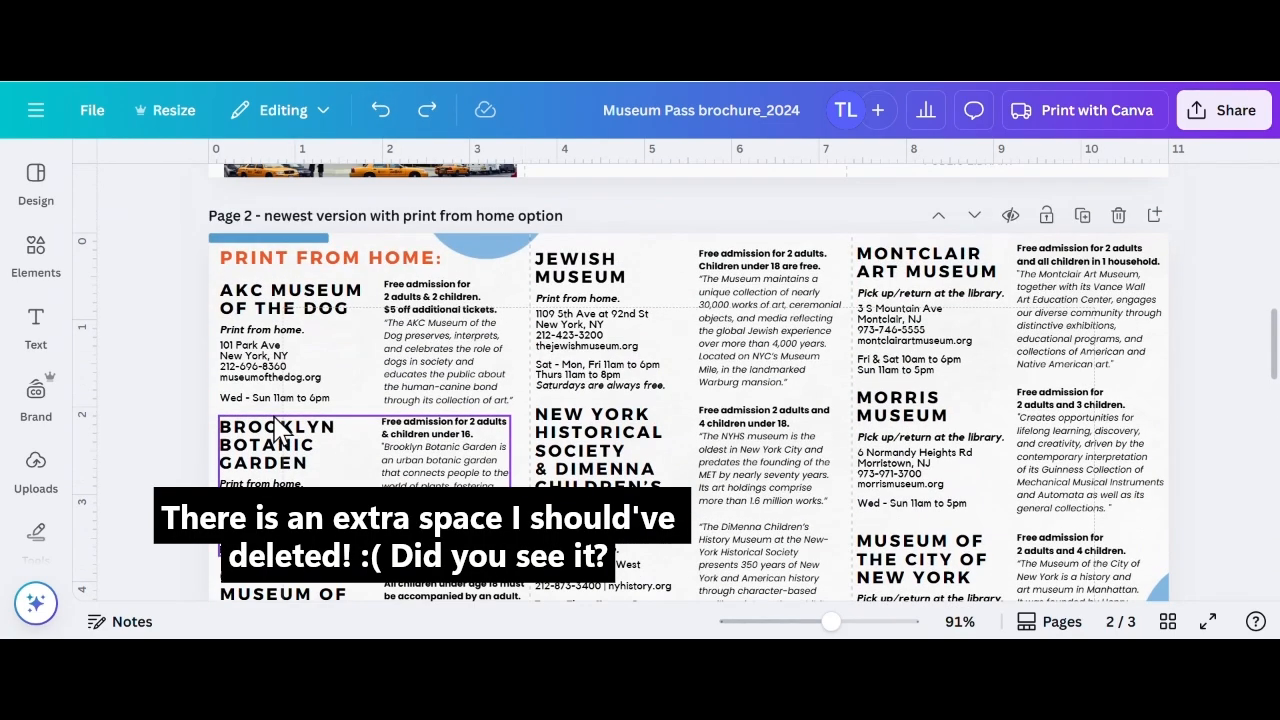
{"action": "left_click", "coordinate": [322, 373]}
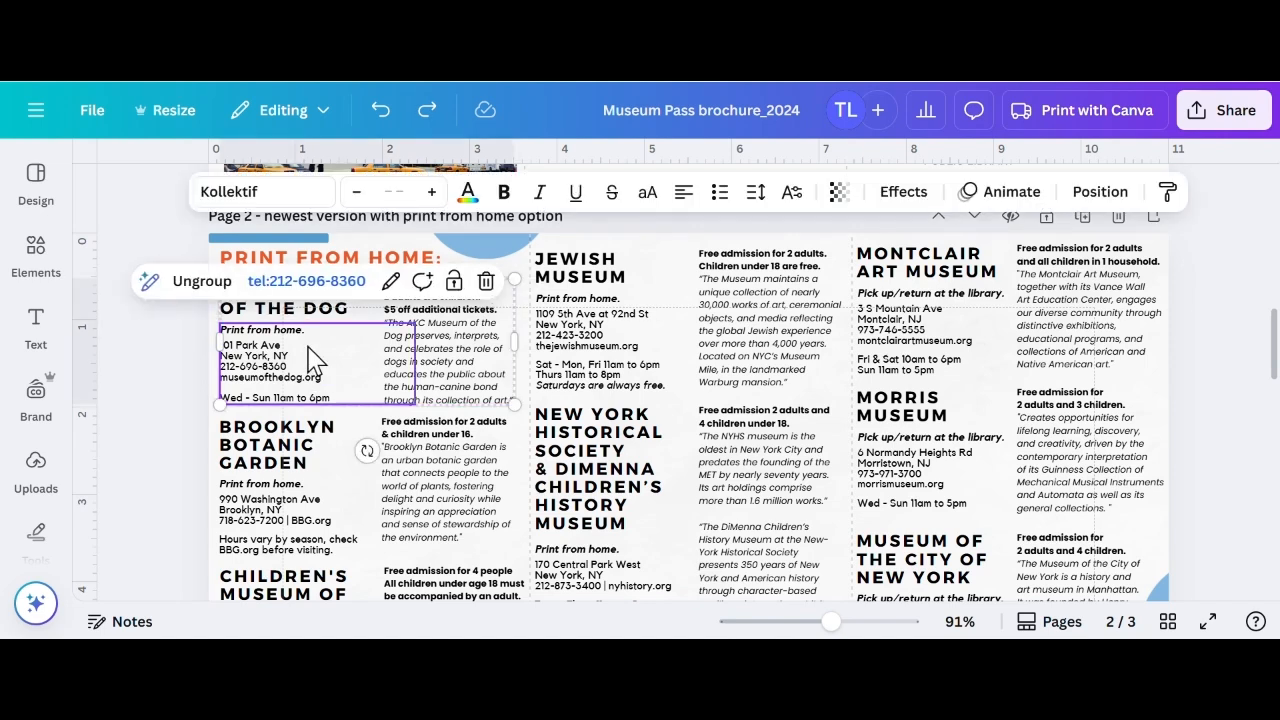
{"action": "left_click_drag", "start_coordinate": [297, 343], "coordinate": [341, 357]}
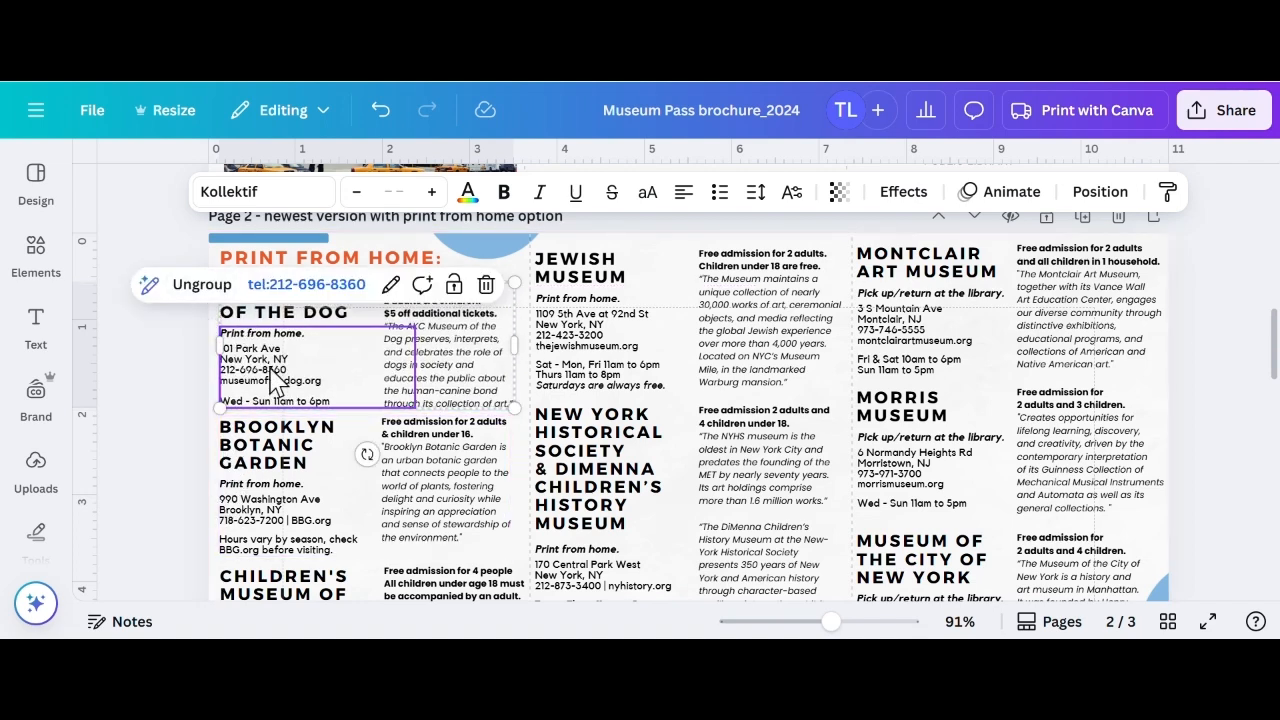
{"action": "mouse_move", "coordinate": [272, 385]}
{"action": "left_mouse_down"}
{"action": "mouse_move", "coordinate": [265, 372]}
{"action": "mouse_move", "coordinate": [250, 390]}
{"action": "left_mouse_up"}
{"action": "left_click", "coordinate": [197, 412]}
{"action": "left_click_drag", "start_coordinate": [275, 350], "coordinate": [272, 336]}
Shift the Children's Museum and Guggenheim entries slightly right into line with the column
{"action": "scroll", "coordinate": [272, 345], "scroll_direction": "down", "scroll_amount": 1}
{"action": "left_click_drag", "start_coordinate": [290, 274], "coordinate": [296, 269]}
{"action": "scroll", "coordinate": [291, 340], "scroll_direction": "down", "scroll_amount": 1}
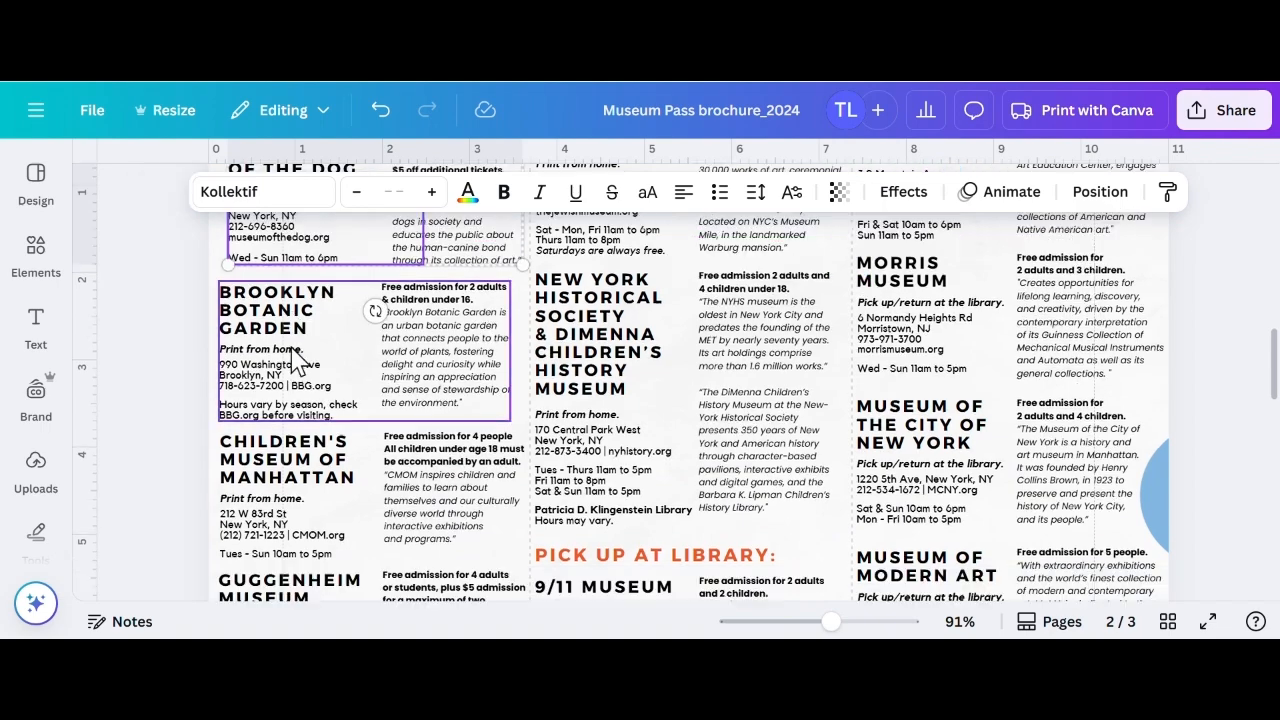
{"action": "scroll", "coordinate": [280, 320], "scroll_direction": "down", "scroll_amount": 2}
{"action": "scroll", "coordinate": [285, 345], "scroll_direction": "down", "scroll_amount": 2}
{"action": "left_click", "coordinate": [288, 352]}
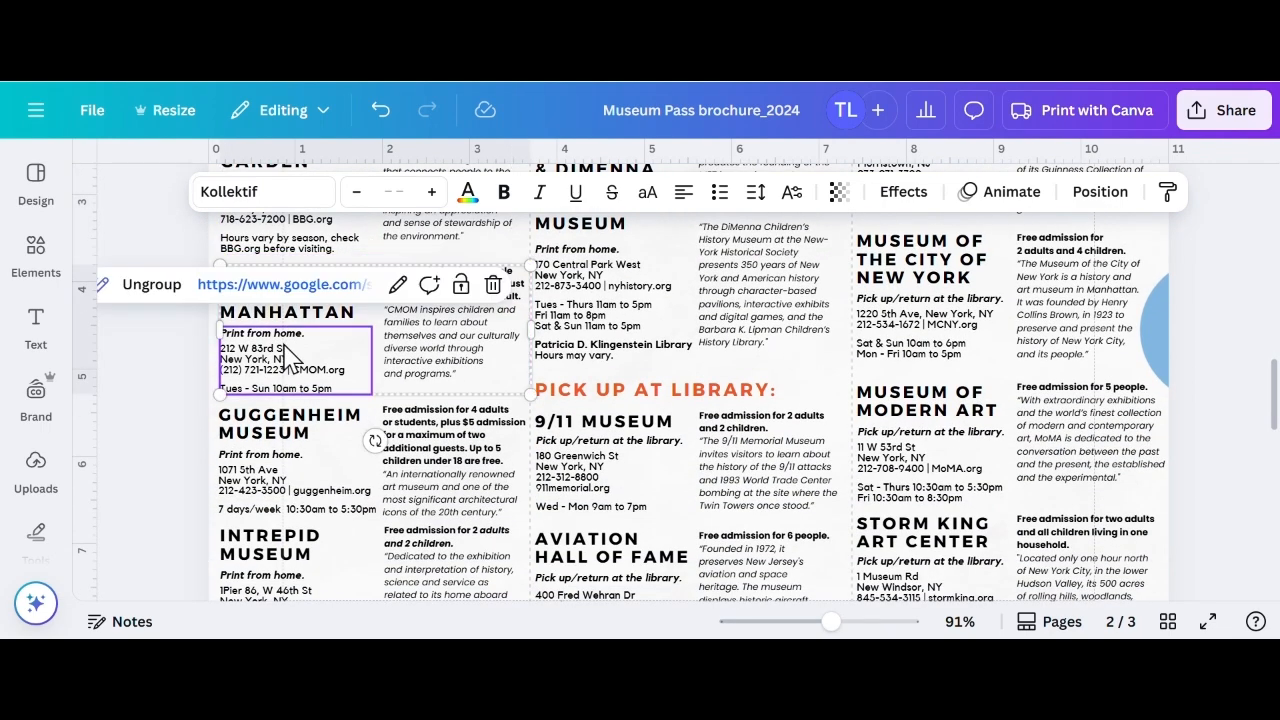
{"action": "scroll", "coordinate": [285, 352], "scroll_direction": "down", "scroll_amount": 1}
{"action": "left_click_drag", "start_coordinate": [277, 360], "coordinate": [283, 362]}
{"action": "left_click_drag", "start_coordinate": [262, 470], "coordinate": [262, 472]}
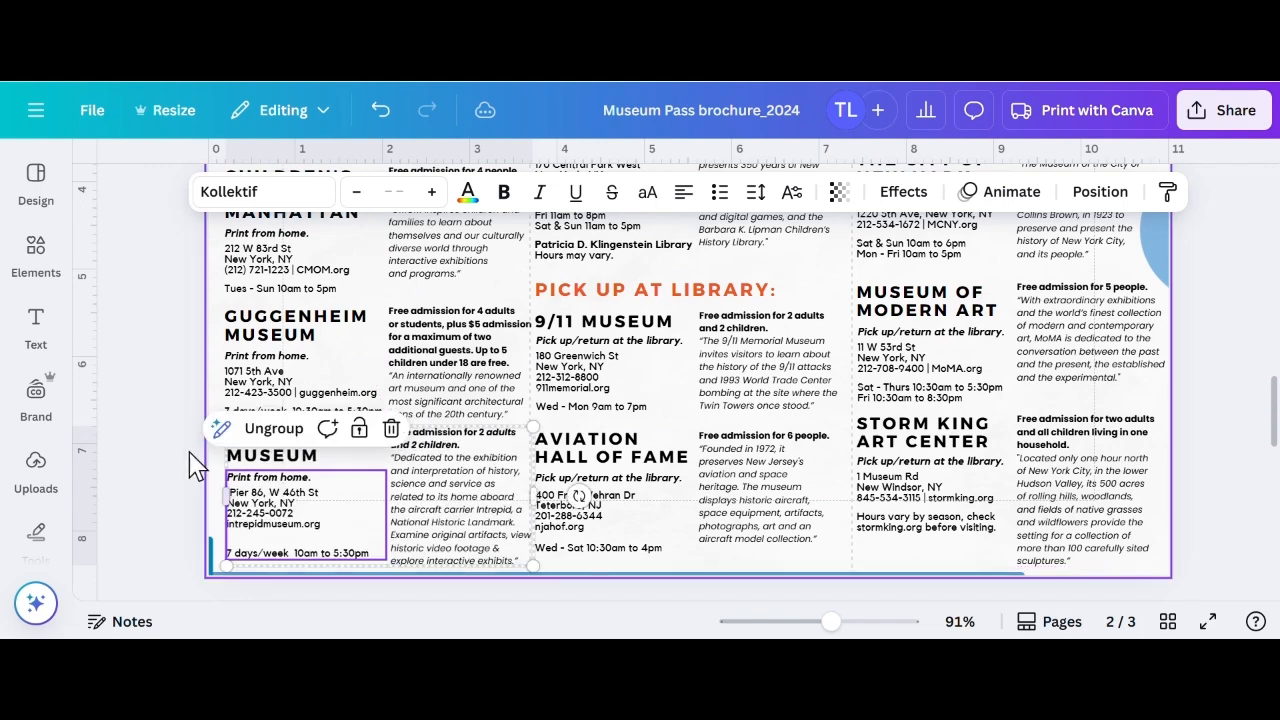
{"action": "key", "text": "Escape"}
Check the AKC, Brooklyn Botanic Garden, Children's Museum and Intrepid entries' positions one by one
{"action": "scroll", "coordinate": [232, 487], "scroll_direction": "up", "scroll_amount": 4}
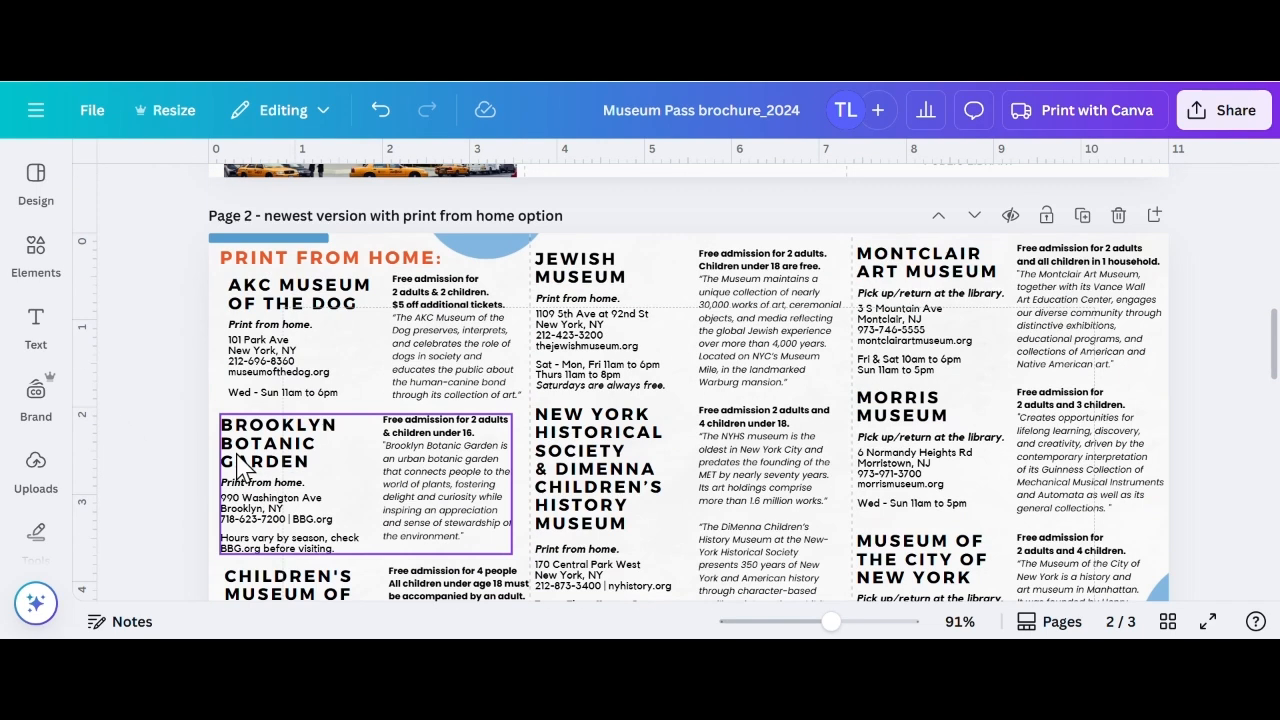
{"action": "left_click", "coordinate": [285, 350]}
{"action": "scroll", "coordinate": [279, 345], "scroll_direction": "down", "scroll_amount": 1}
{"action": "left_click", "coordinate": [278, 368]}
{"action": "scroll", "coordinate": [280, 436], "scroll_direction": "down", "scroll_amount": 2}
{"action": "left_click", "coordinate": [299, 364]}
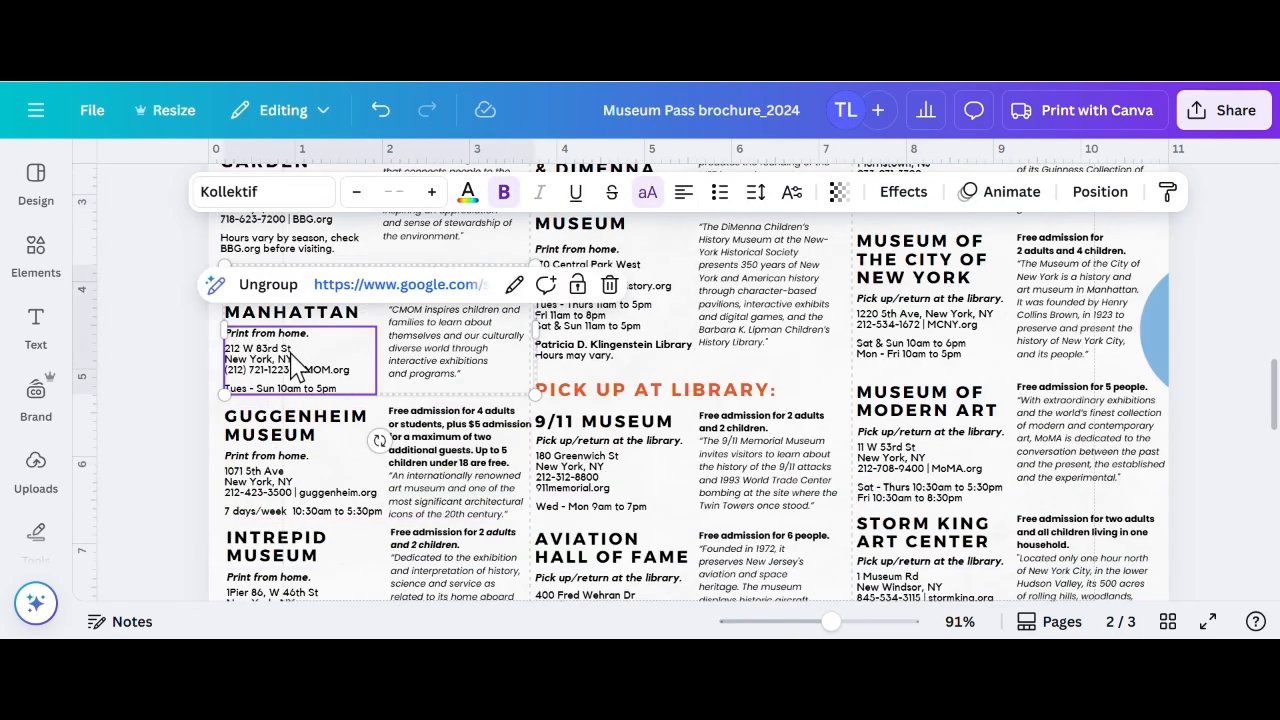
{"action": "scroll", "coordinate": [301, 385], "scroll_direction": "down", "scroll_amount": 1}
{"action": "scroll", "coordinate": [310, 415], "scroll_direction": "down", "scroll_amount": 2}
{"action": "left_click", "coordinate": [280, 376]}
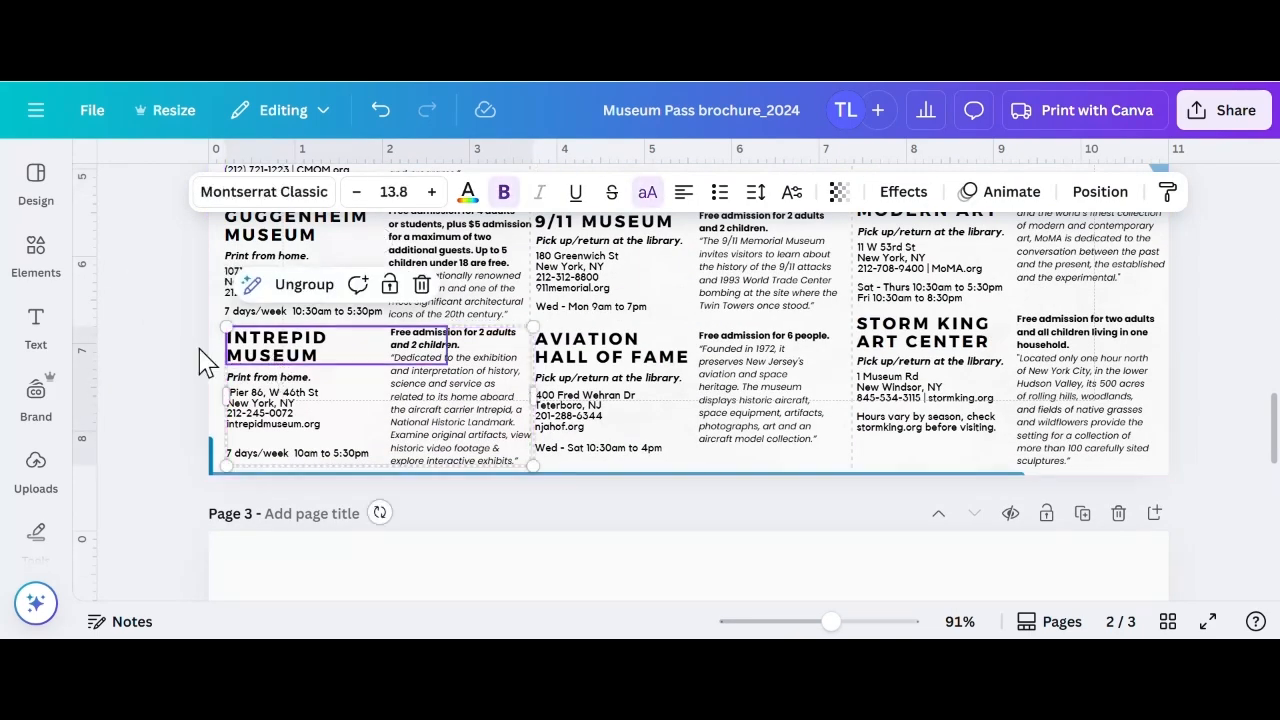
{"action": "left_click", "coordinate": [197, 380]}
{"action": "left_click_drag", "start_coordinate": [197, 380], "coordinate": [478, 312]}
{"action": "scroll", "coordinate": [363, 371], "scroll_direction": "up", "scroll_amount": 7}
{"action": "scroll", "coordinate": [392, 388], "scroll_direction": "up", "scroll_amount": 2}
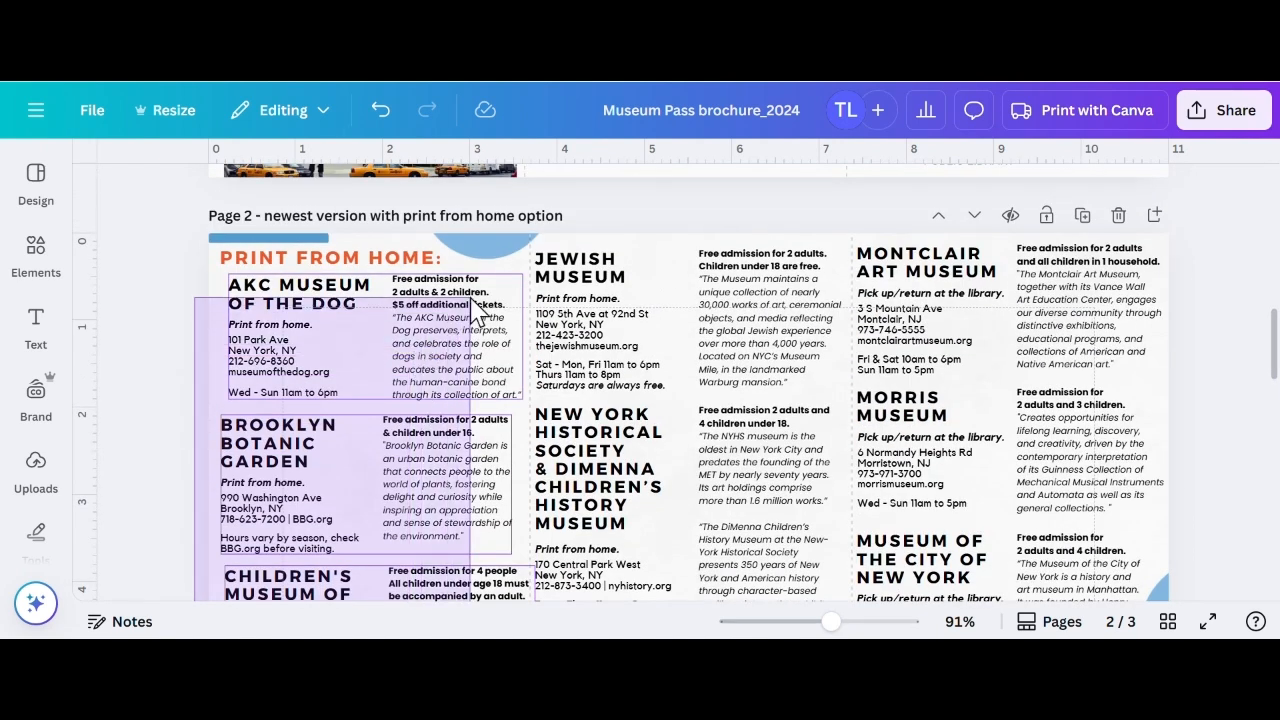
Space the AKC, Brooklyn and Children's Museum entries evenly horizontally and align their left edges
{"action": "left_click_drag", "start_coordinate": [478, 312], "coordinate": [482, 318]}
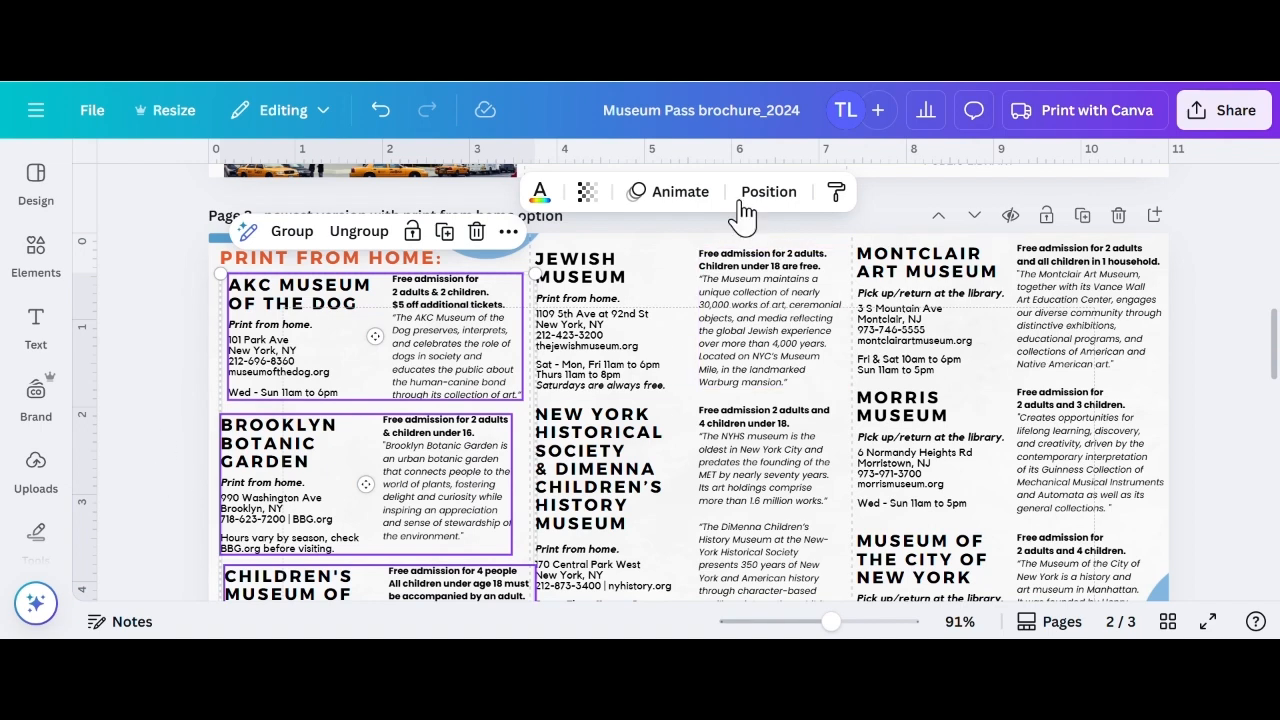
{"action": "left_click", "coordinate": [773, 194]}
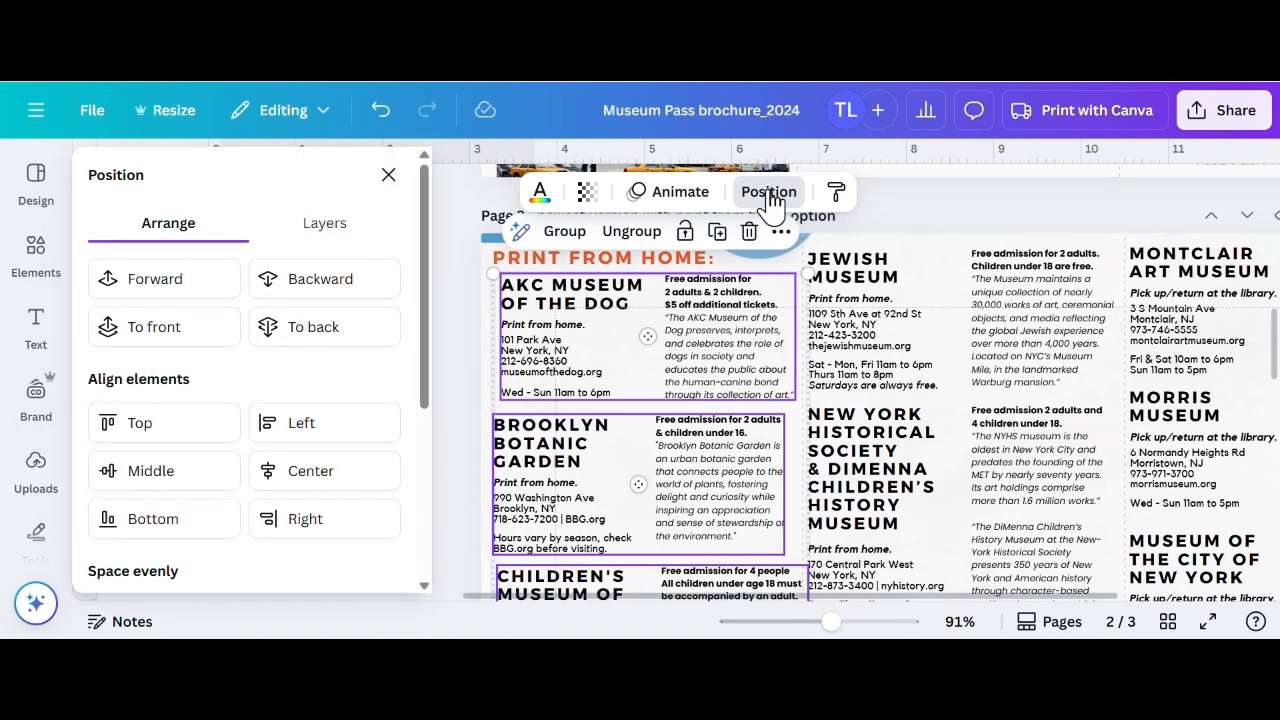
{"action": "scroll", "coordinate": [163, 320], "scroll_direction": "down", "scroll_amount": 2}
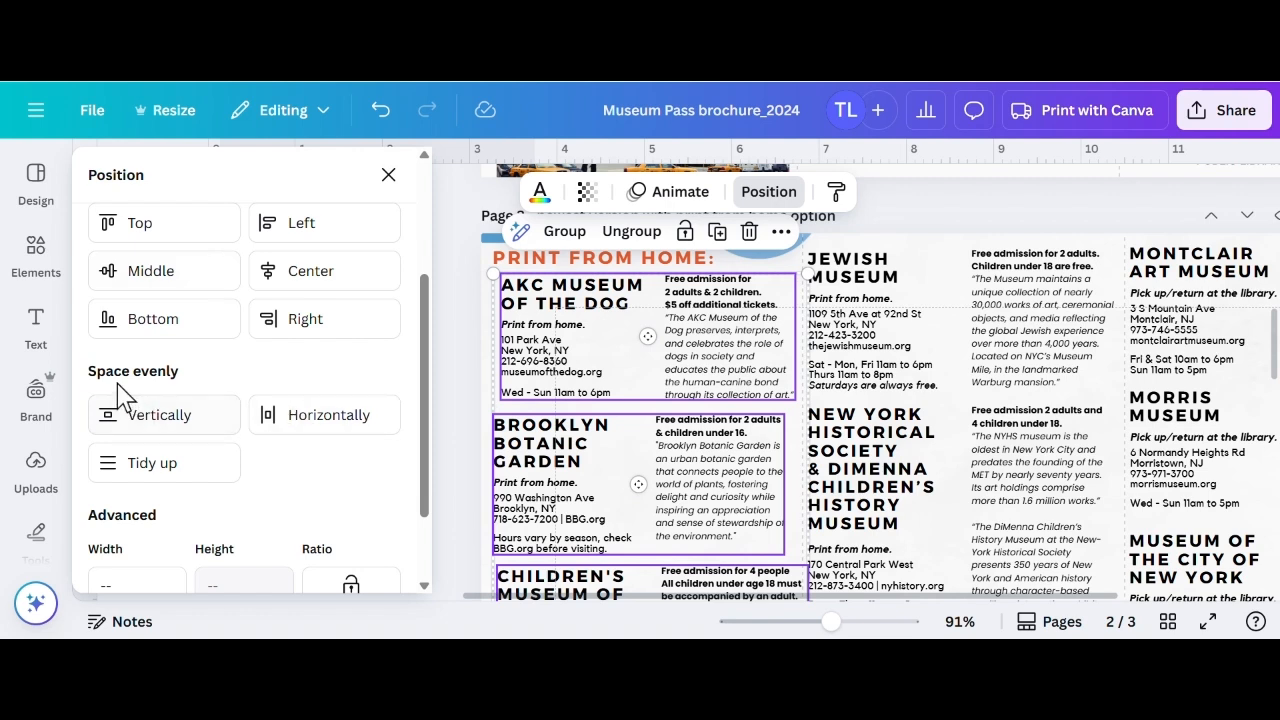
{"action": "left_click", "coordinate": [343, 430]}
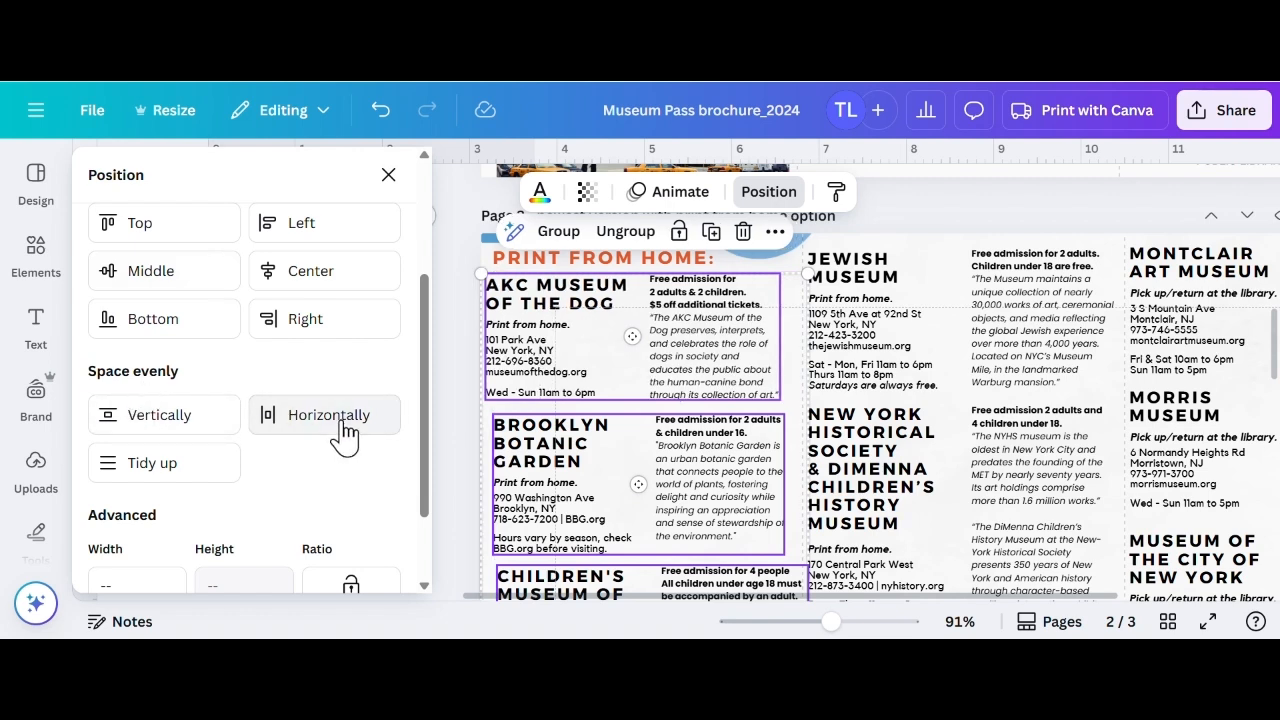
{"action": "scroll", "coordinate": [290, 510], "scroll_direction": "up", "scroll_amount": 4}
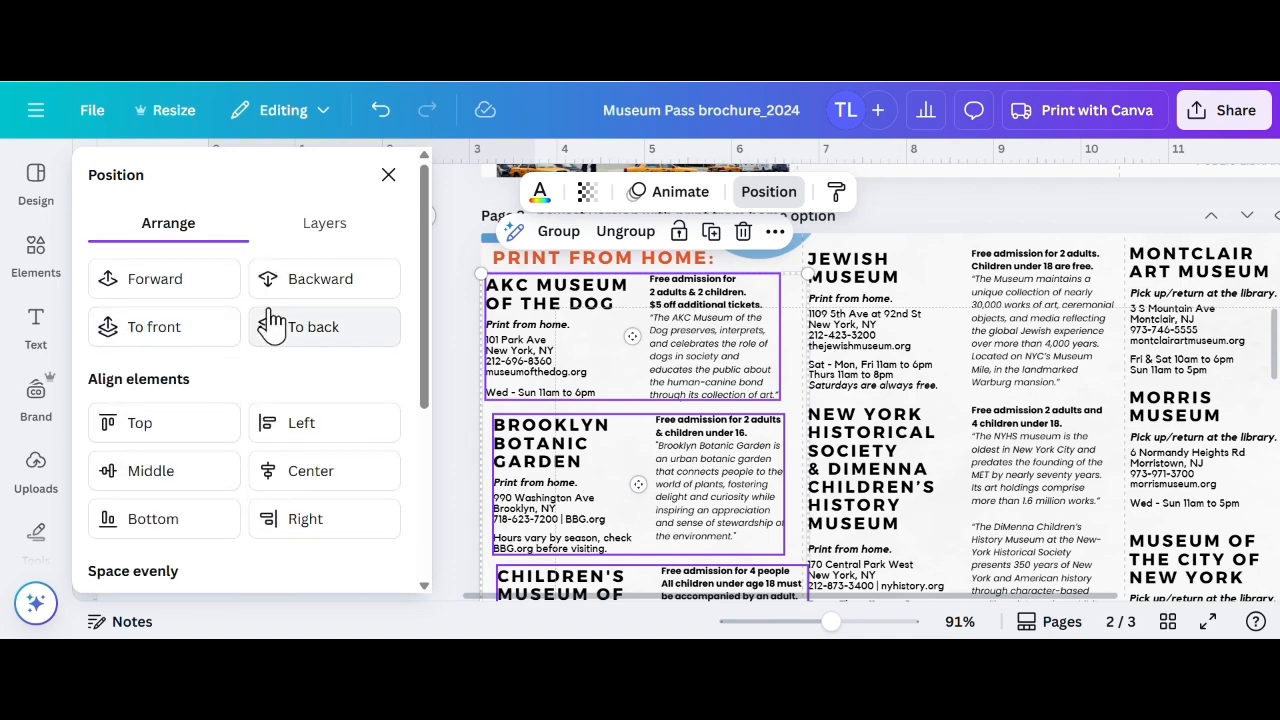
{"action": "left_click", "coordinate": [298, 425]}
{"action": "scroll", "coordinate": [300, 425], "scroll_direction": "down", "scroll_amount": 2}
{"action": "scroll", "coordinate": [440, 420], "scroll_direction": "down", "scroll_amount": 5}
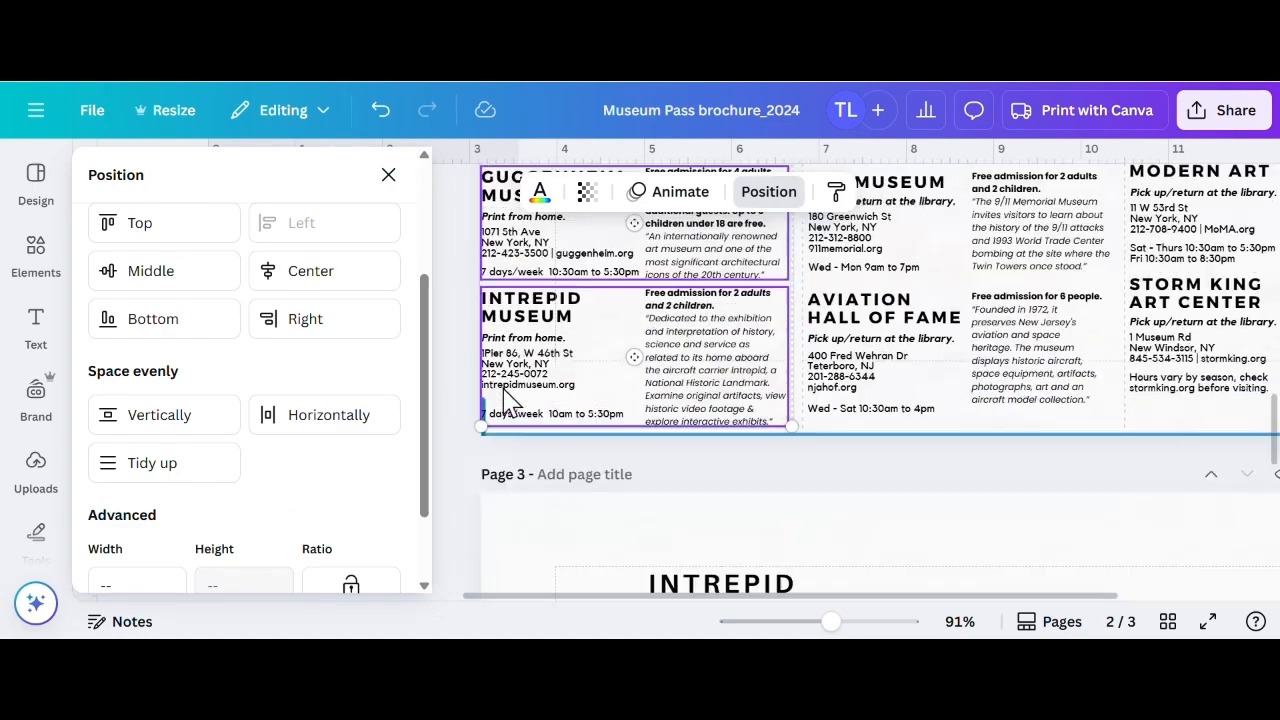
{"action": "scroll", "coordinate": [513, 405], "scroll_direction": "up", "scroll_amount": 1}
{"action": "scroll", "coordinate": [513, 405], "scroll_direction": "up", "scroll_amount": 2}
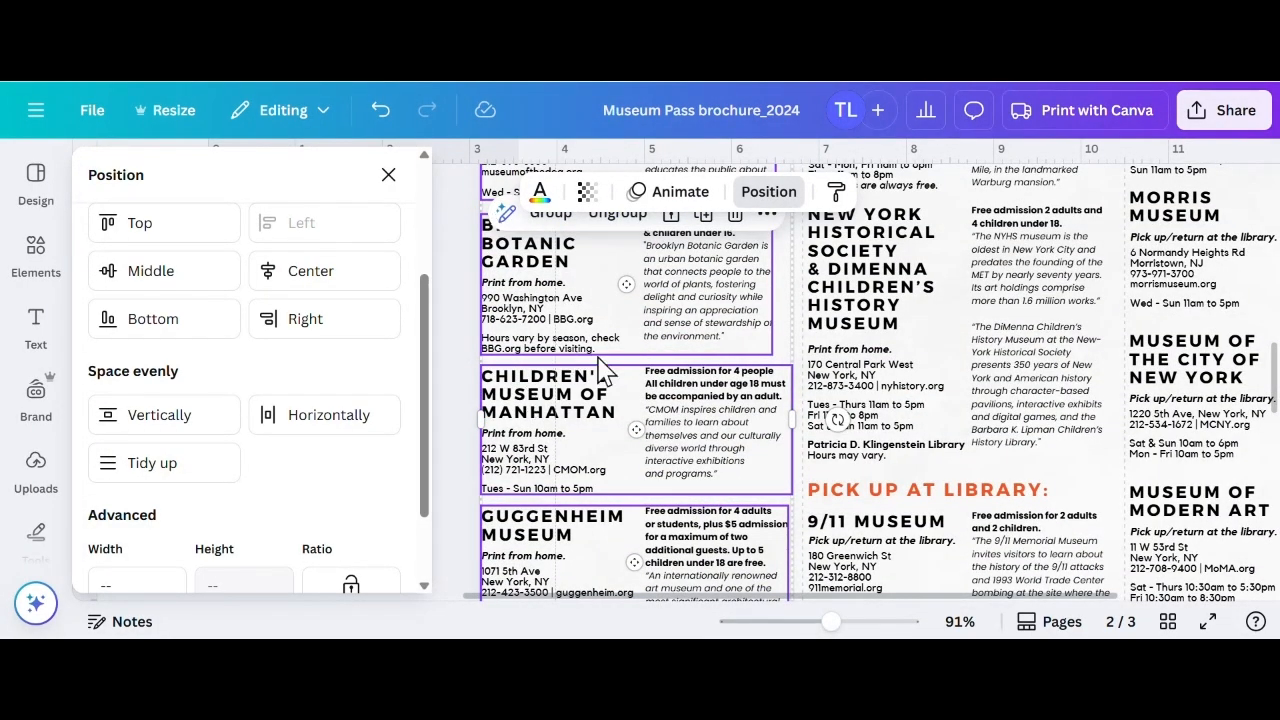
{"action": "scroll", "coordinate": [560, 380], "scroll_direction": "up", "scroll_amount": 3}
{"action": "scroll", "coordinate": [545, 365], "scroll_direction": "down", "scroll_amount": 1}
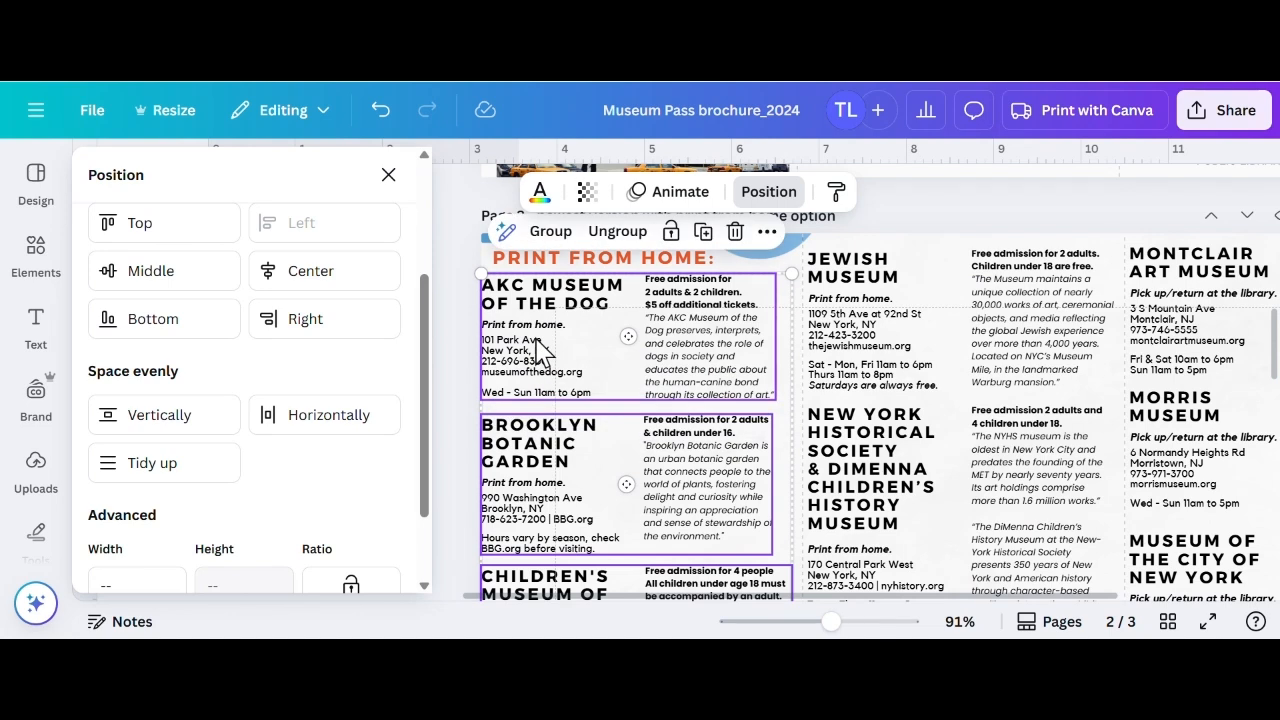
{"action": "key", "text": "Escape"}
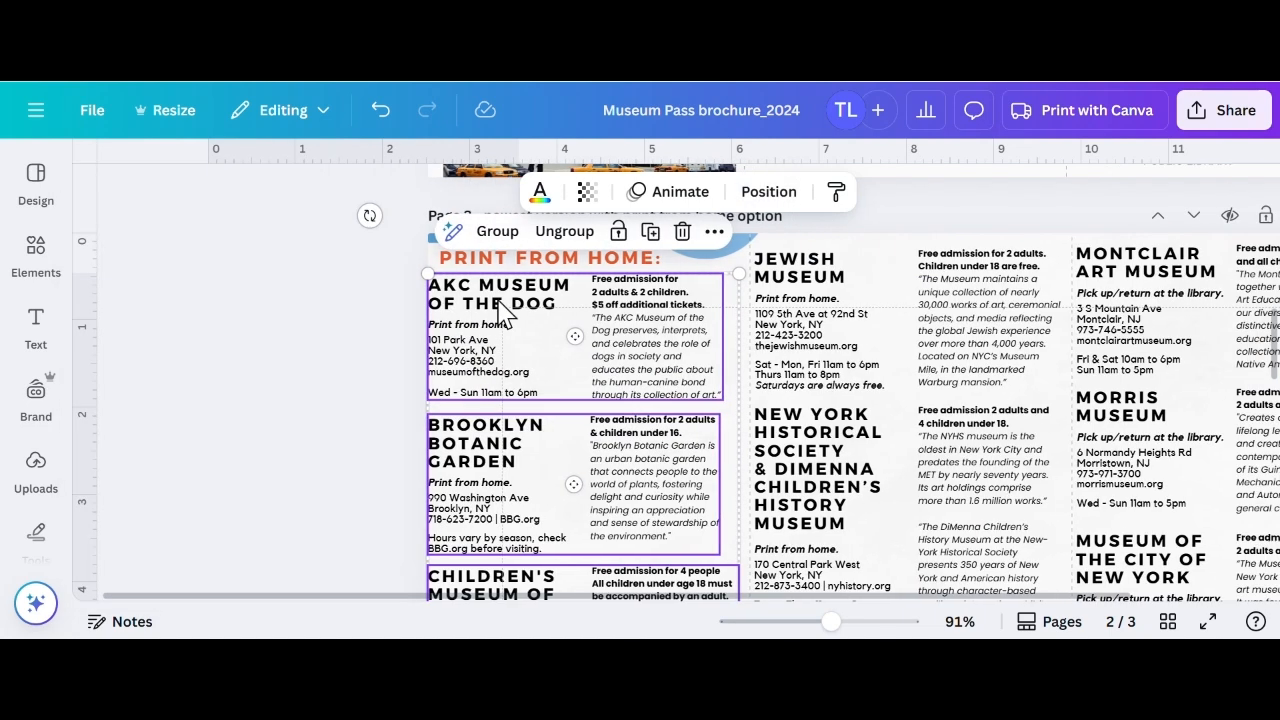
{"action": "left_click", "coordinate": [196, 337]}
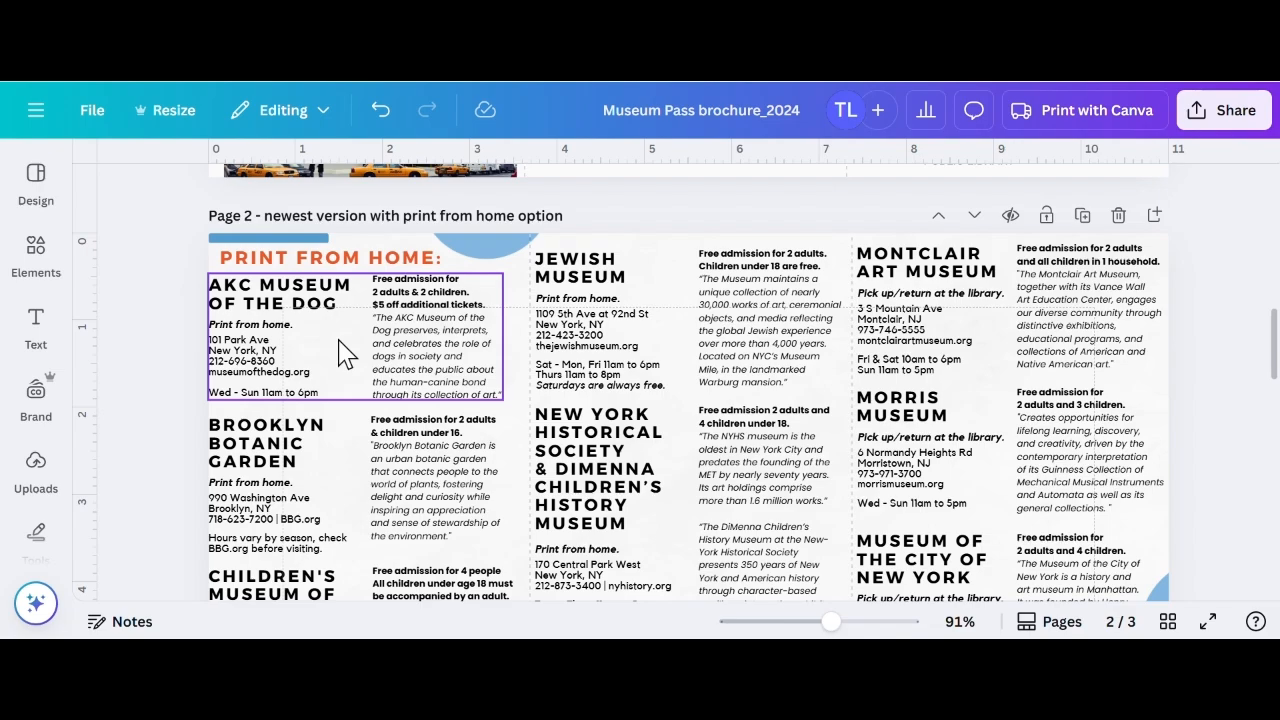
Reselect the left-column museum entries and move them slightly right
{"action": "scroll", "coordinate": [160, 340], "scroll_direction": "down", "scroll_amount": 2}
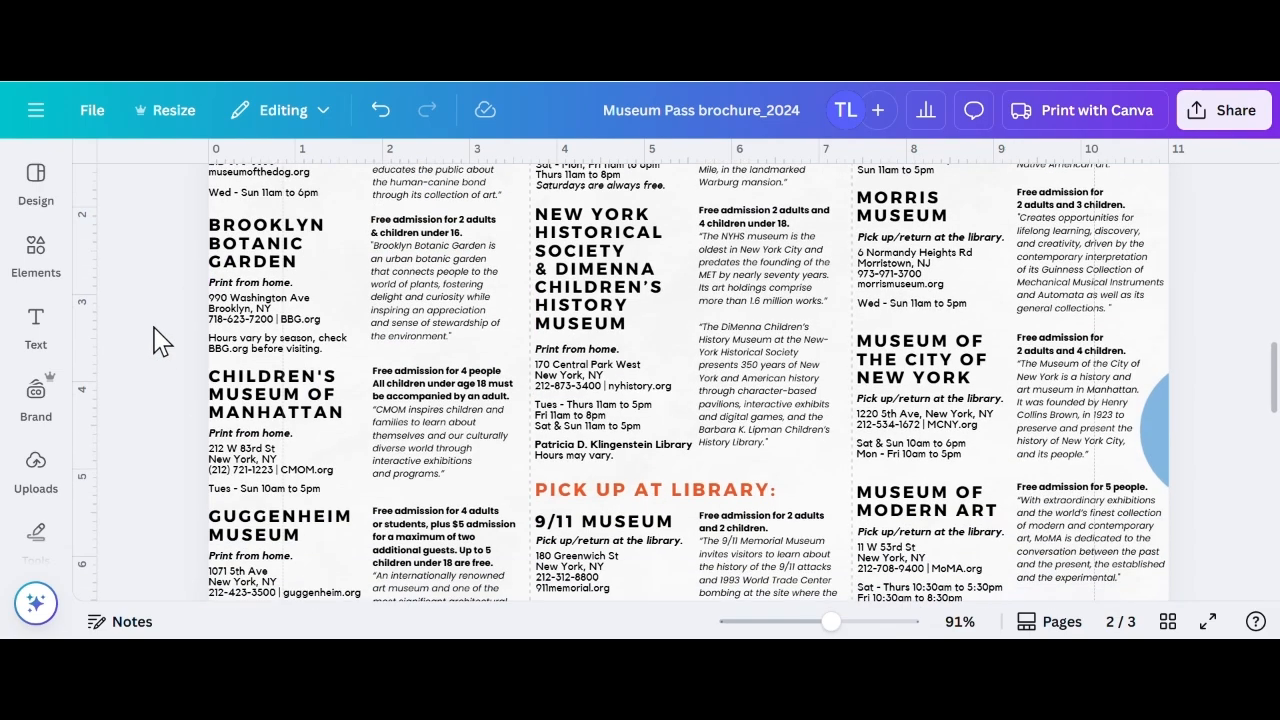
{"action": "scroll", "coordinate": [177, 400], "scroll_direction": "up", "scroll_amount": 3}
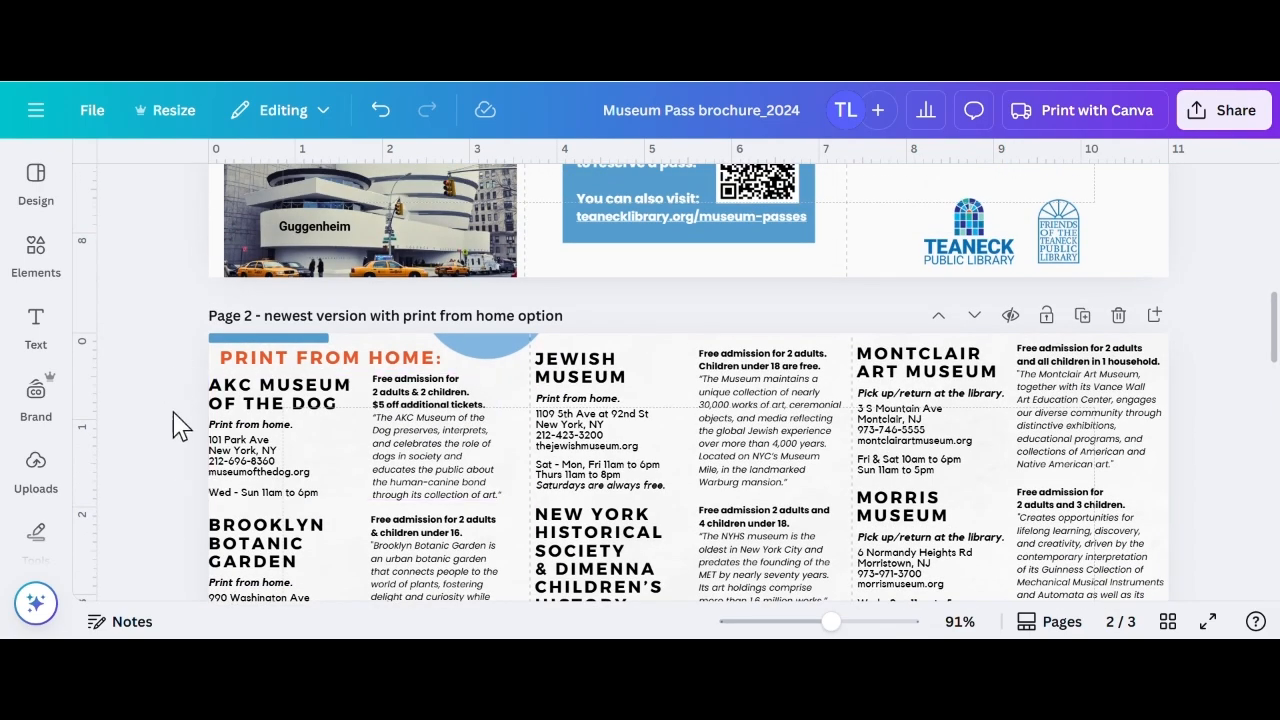
{"action": "left_click_drag", "start_coordinate": [177, 425], "coordinate": [392, 428]}
{"action": "scroll", "coordinate": [260, 425], "scroll_direction": "down", "scroll_amount": 5}
{"action": "scroll", "coordinate": [240, 520], "scroll_direction": "up", "scroll_amount": 6}
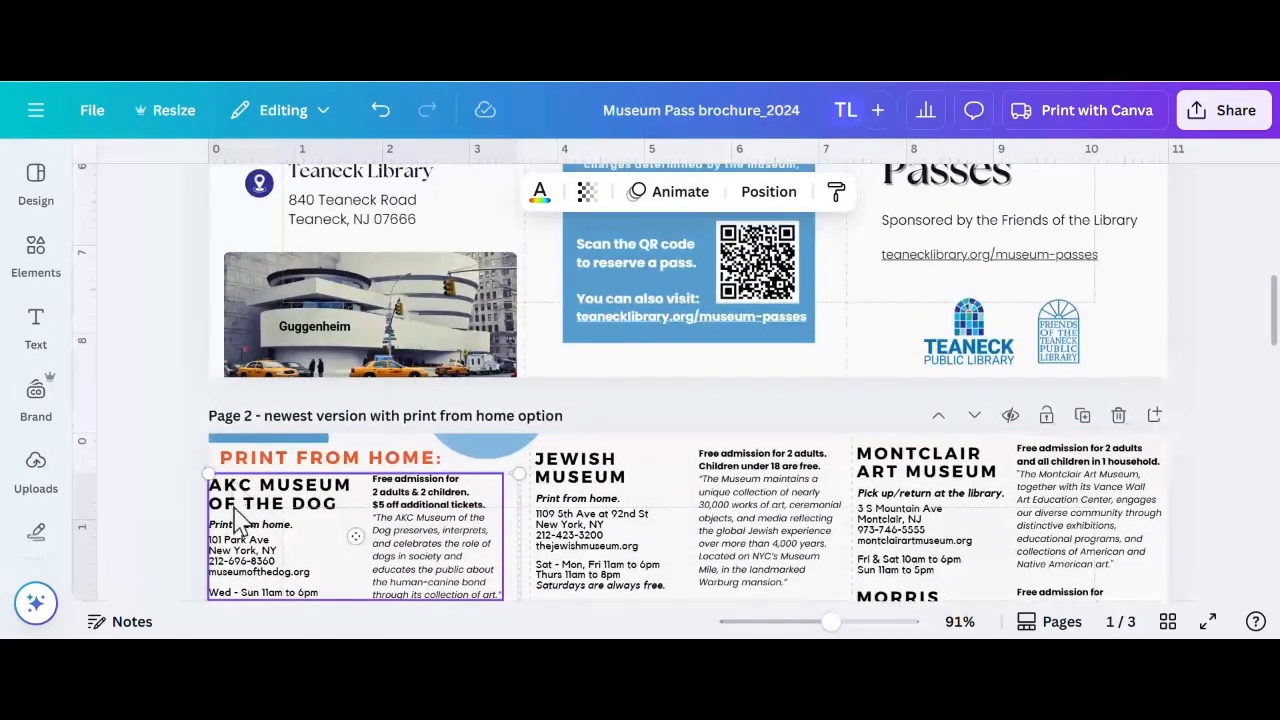
{"action": "scroll", "coordinate": [240, 520], "scroll_direction": "down", "scroll_amount": 2}
{"action": "left_click_drag", "start_coordinate": [242, 432], "coordinate": [253, 446]}
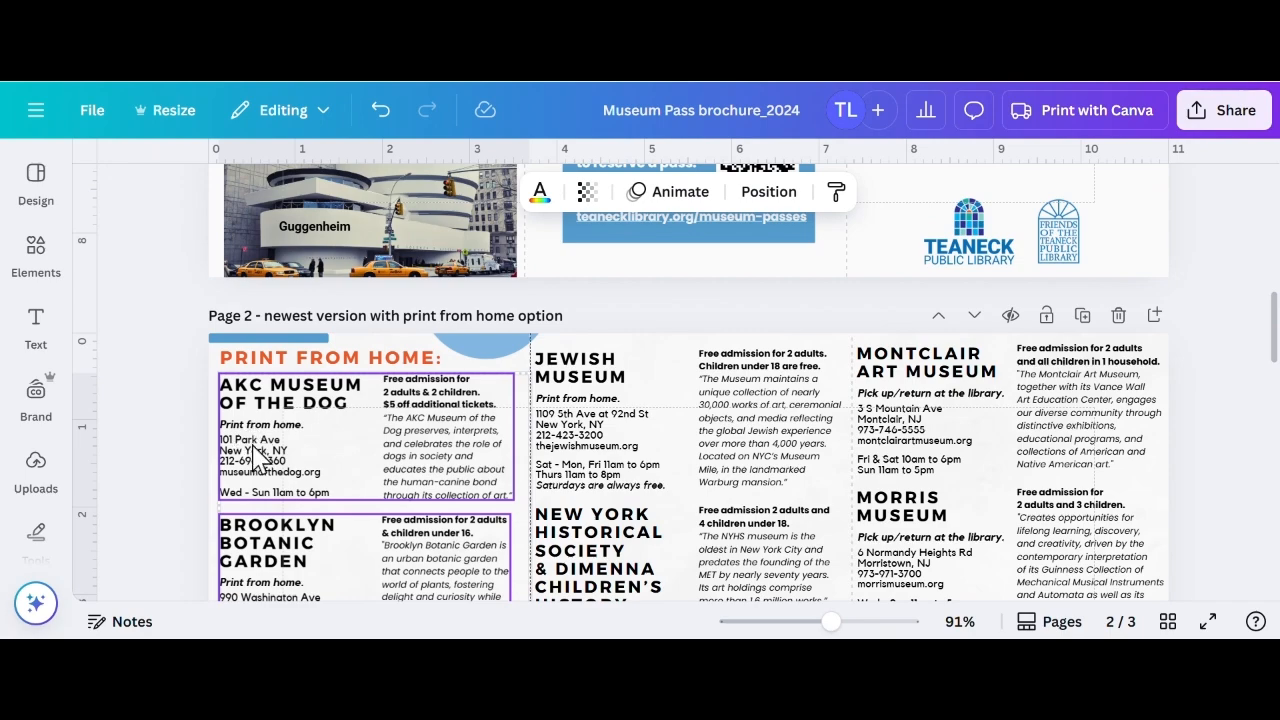
{"action": "scroll", "coordinate": [172, 410], "scroll_direction": "down", "scroll_amount": 7}
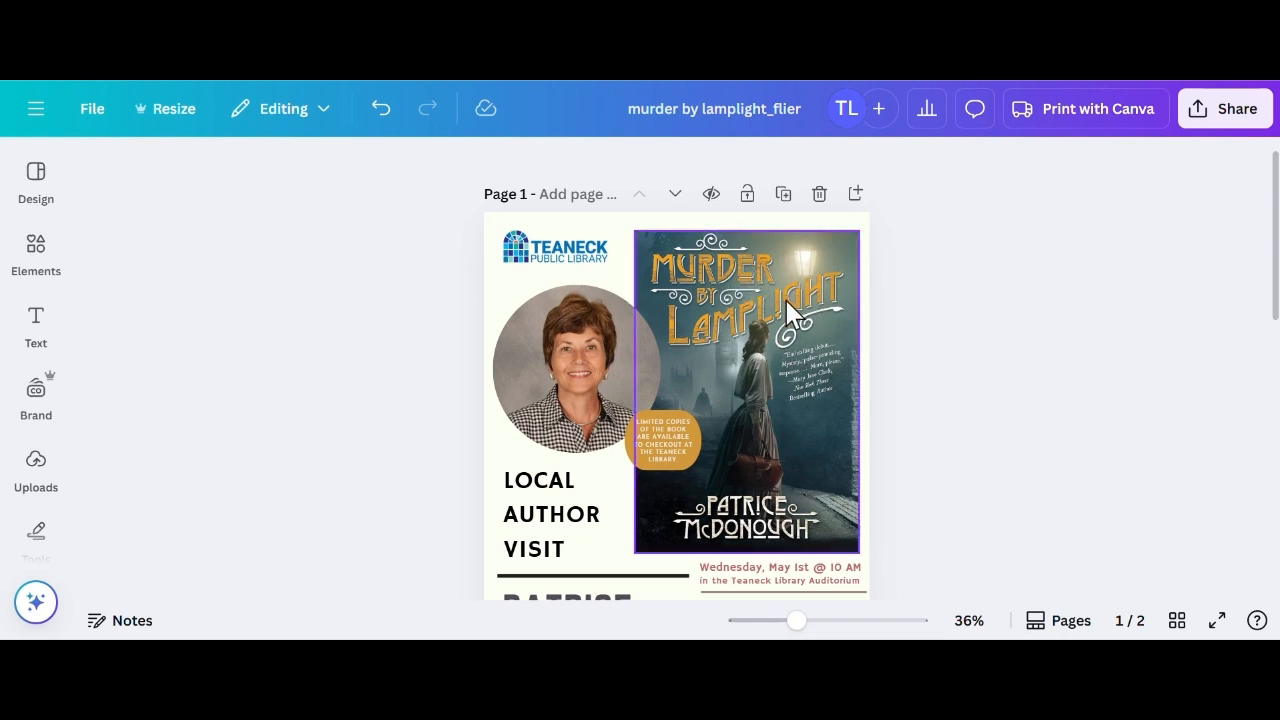
Apply the Glow shadow from Edit > Effects > Shadows to the Murder by Lamplight cover
{"action": "scroll", "coordinate": [790, 312], "scroll_direction": "down", "scroll_amount": 3}
{"action": "scroll", "coordinate": [793, 340], "scroll_direction": "up", "scroll_amount": 3}
{"action": "left_click", "coordinate": [786, 300]}
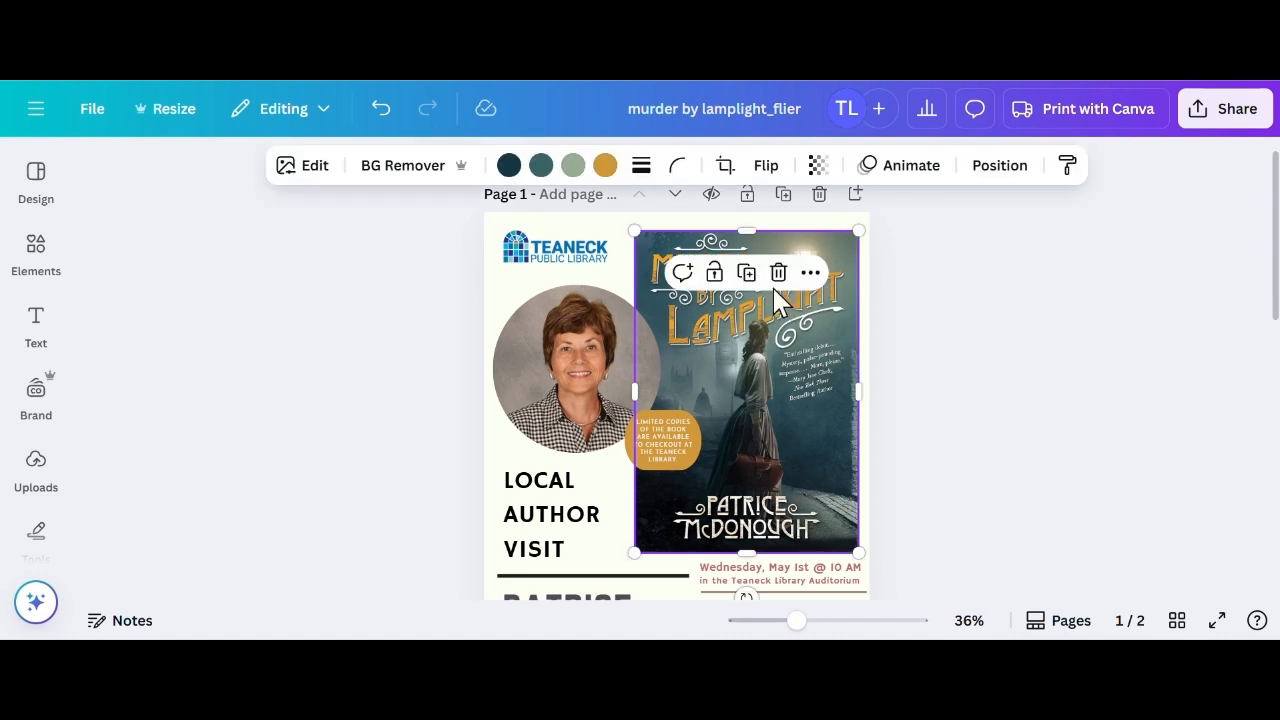
{"action": "left_click", "coordinate": [309, 172]}
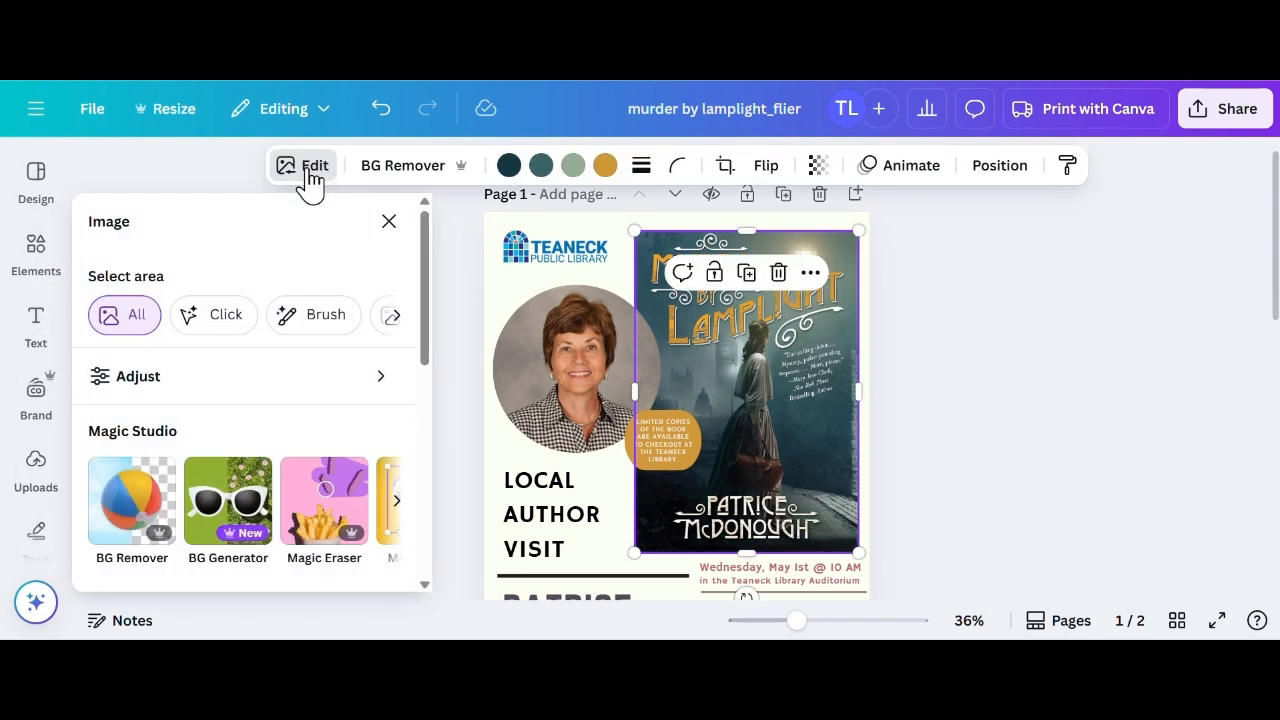
{"action": "scroll", "coordinate": [163, 383], "scroll_direction": "down", "scroll_amount": 1}
{"action": "scroll", "coordinate": [163, 383], "scroll_direction": "down", "scroll_amount": 5}
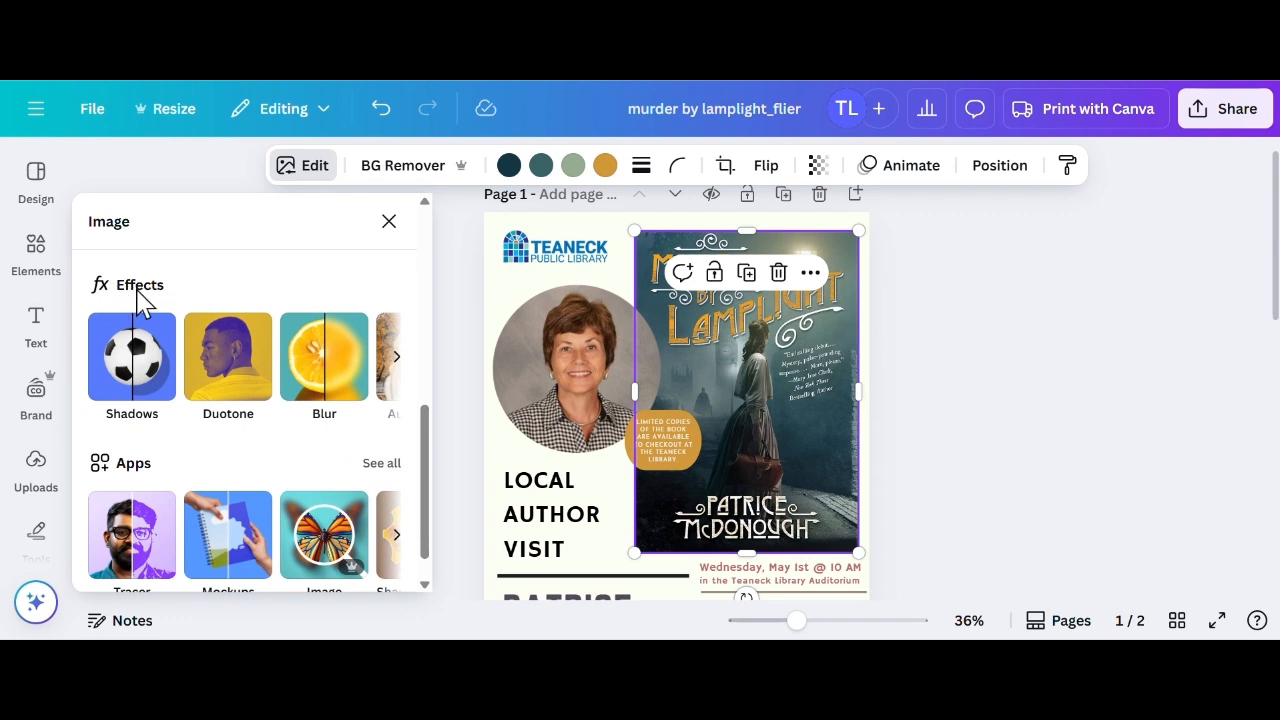
{"action": "left_click", "coordinate": [131, 360]}
{"action": "scroll", "coordinate": [260, 310], "scroll_direction": "down", "scroll_amount": 2}
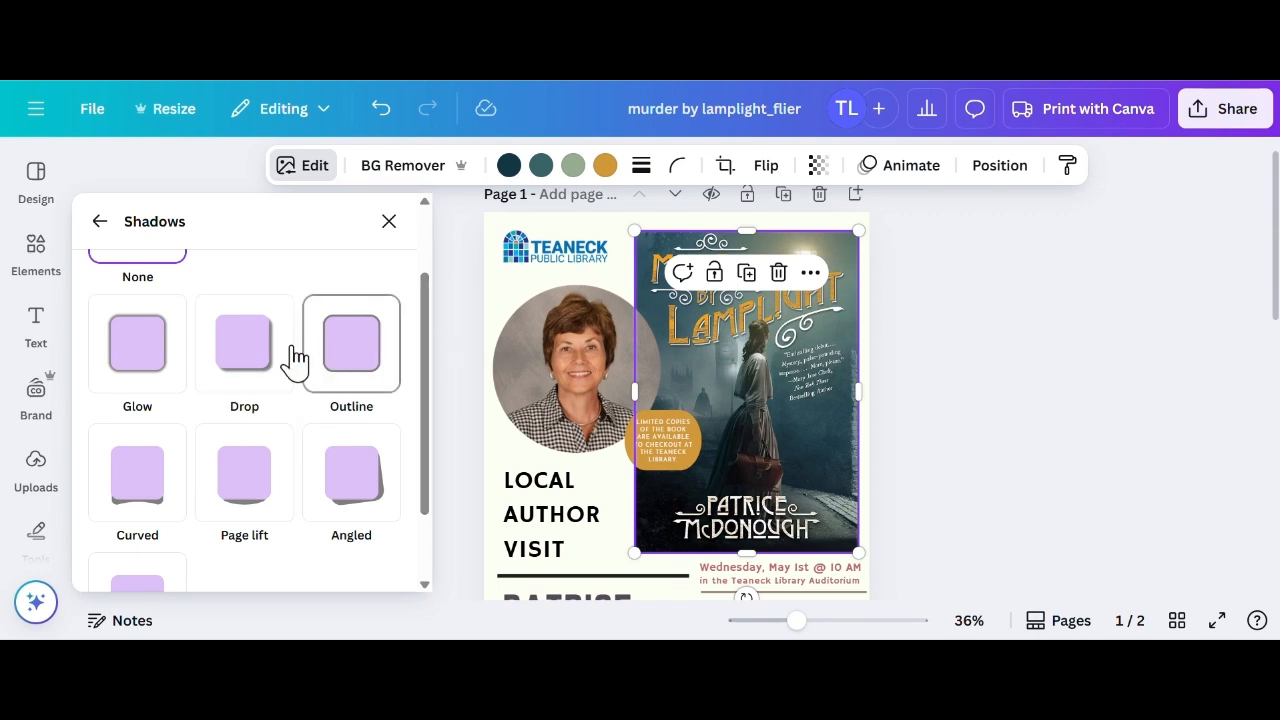
{"action": "left_click", "coordinate": [138, 348]}
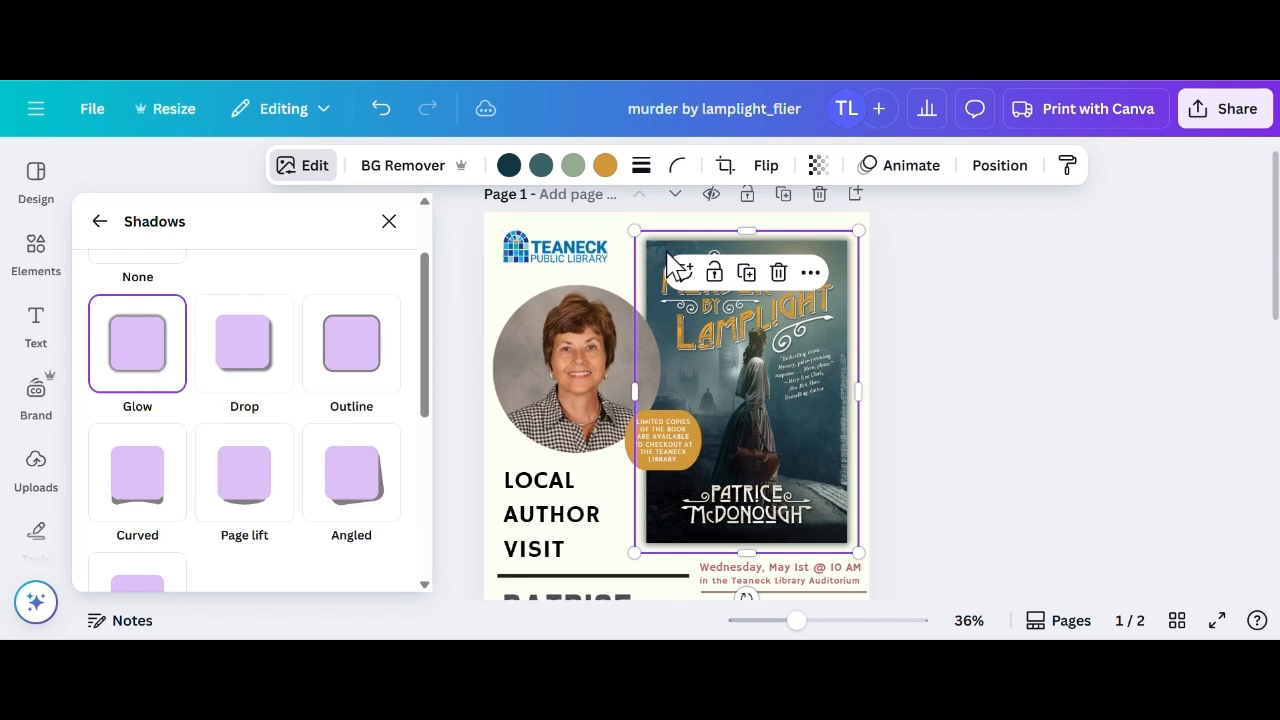
Set the cover shadow's blur to 34 and size to 21 in black, and enlarge the cover slightly
{"action": "scroll", "coordinate": [229, 400], "scroll_direction": "down", "scroll_amount": 5}
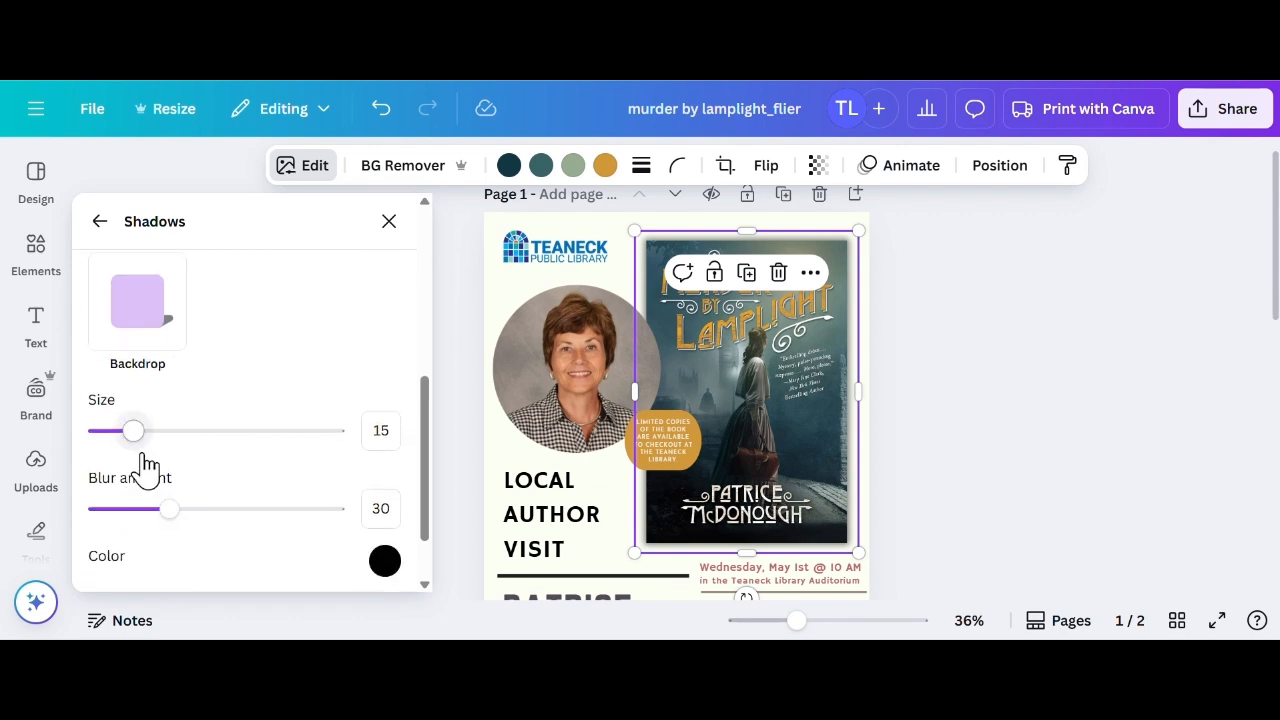
{"action": "mouse_move", "coordinate": [170, 520]}
{"action": "left_mouse_down"}
{"action": "mouse_move", "coordinate": [213, 528]}
{"action": "mouse_move", "coordinate": [177, 518]}
{"action": "left_mouse_up"}
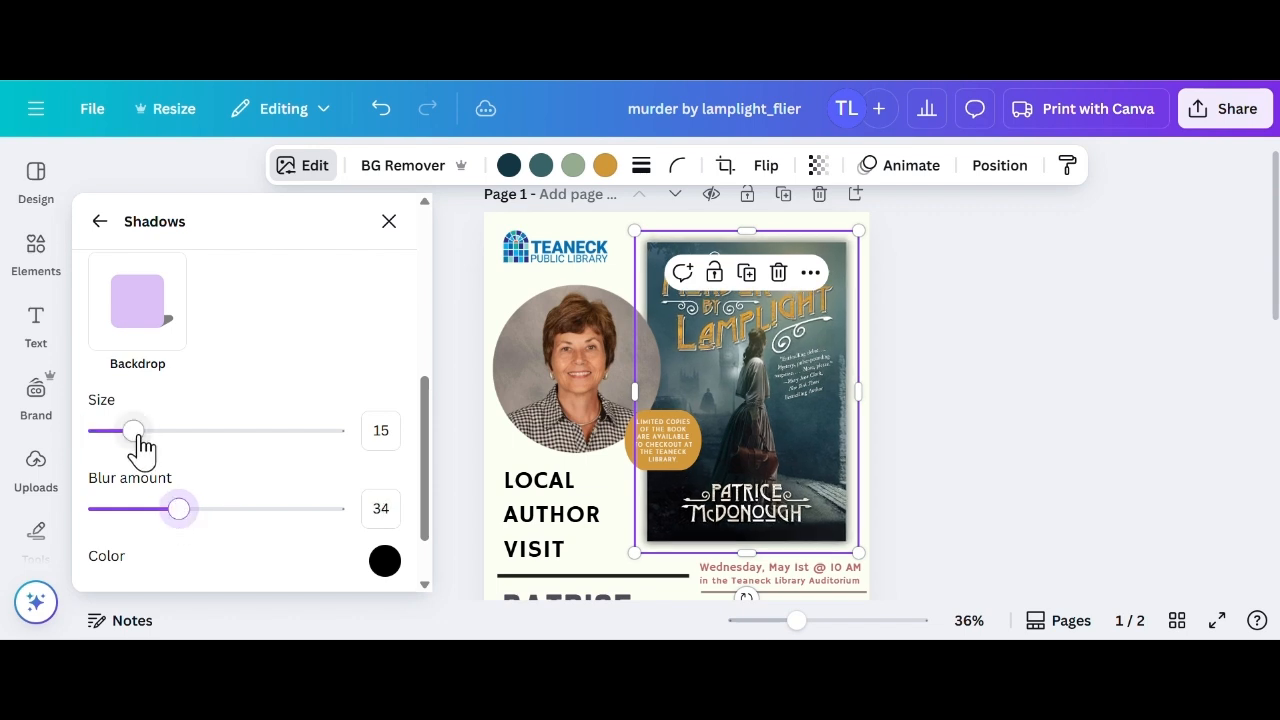
{"action": "mouse_move", "coordinate": [140, 448]}
{"action": "left_mouse_down"}
{"action": "mouse_move", "coordinate": [217, 457]}
{"action": "mouse_move", "coordinate": [147, 456]}
{"action": "left_mouse_up"}
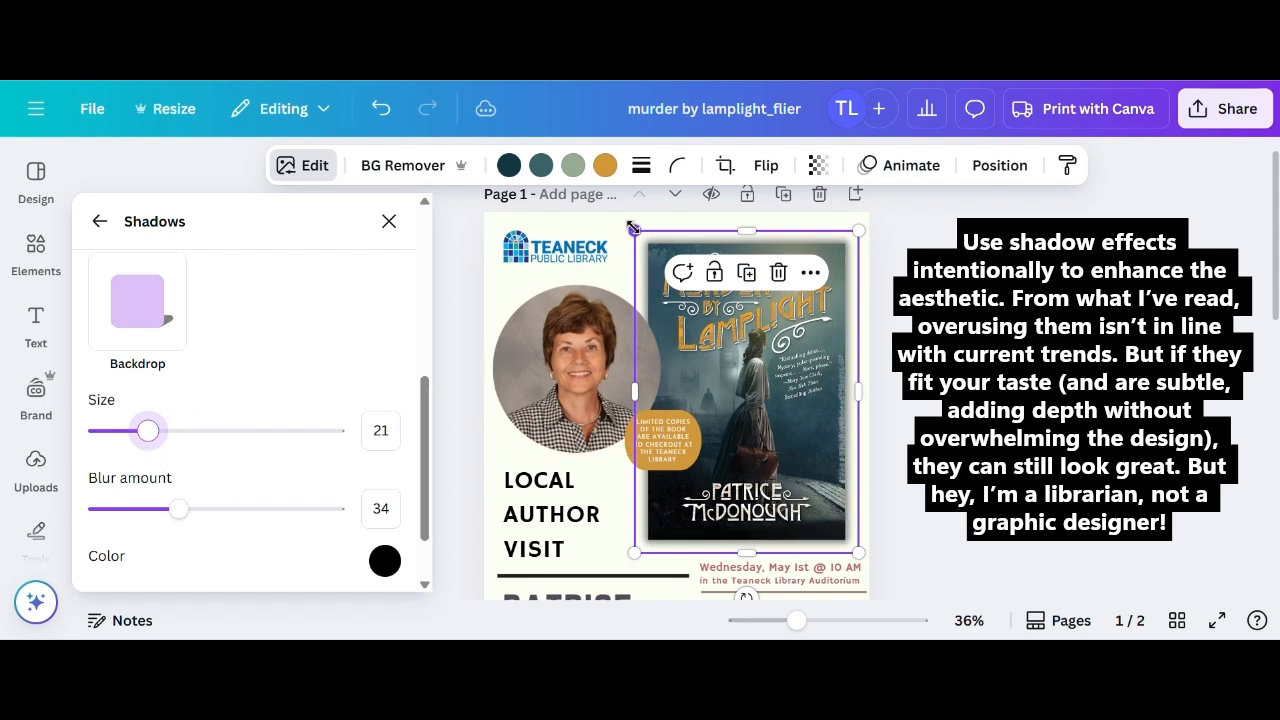
{"action": "left_click_drag", "start_coordinate": [630, 224], "coordinate": [617, 222]}
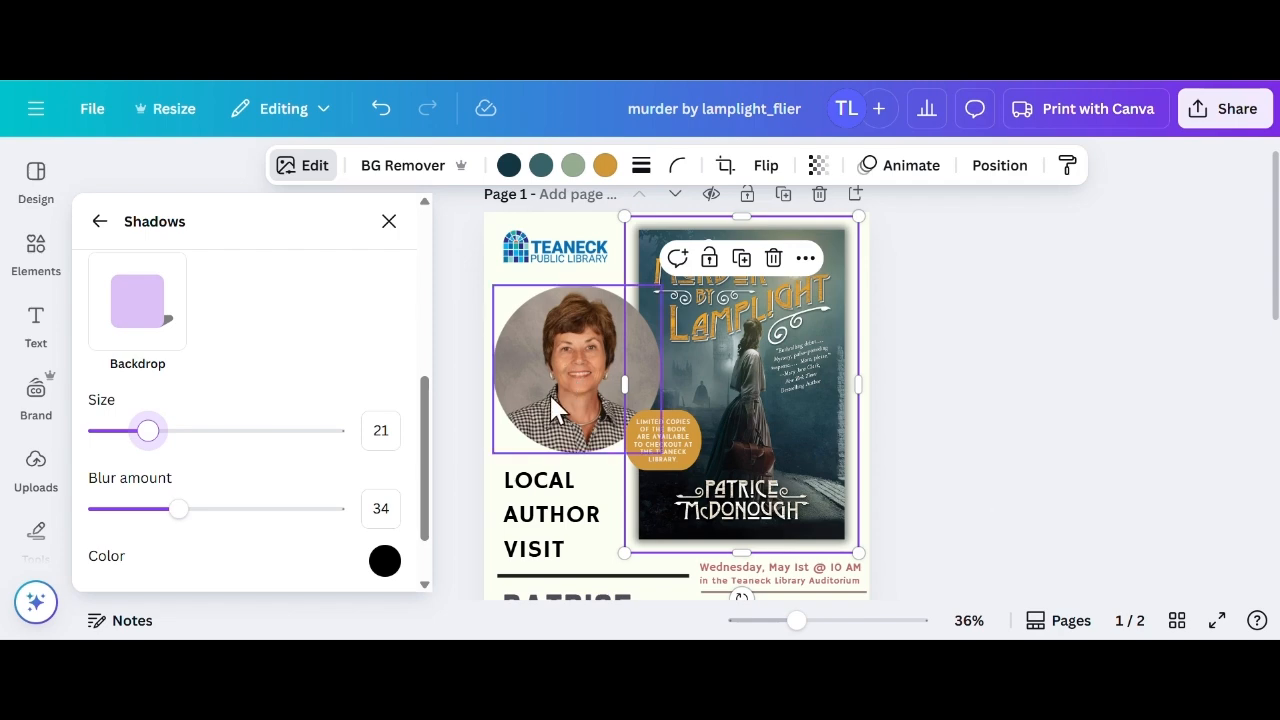
{"action": "scroll", "coordinate": [549, 392], "scroll_direction": "down", "scroll_amount": 2}
{"action": "scroll", "coordinate": [560, 410], "scroll_direction": "up", "scroll_amount": 3}
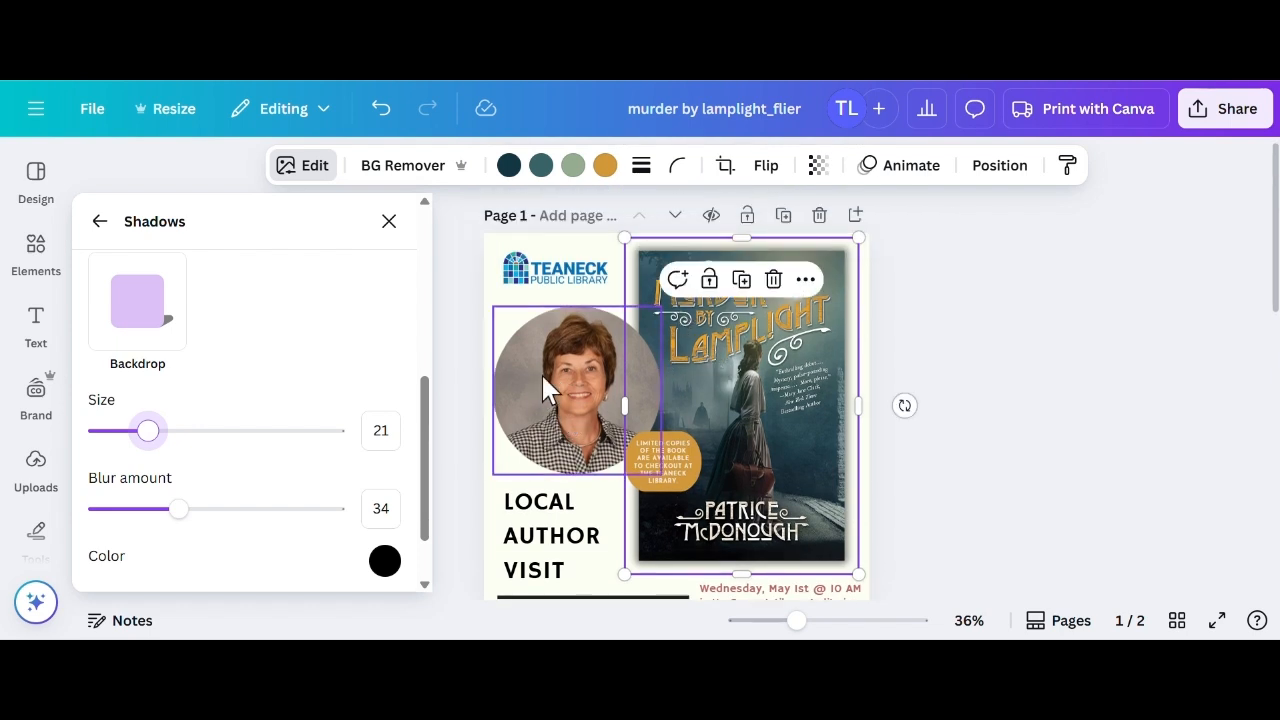
Warm the author portrait's temperature to 25 using the photo Adjust controls
{"action": "left_click", "coordinate": [543, 383]}
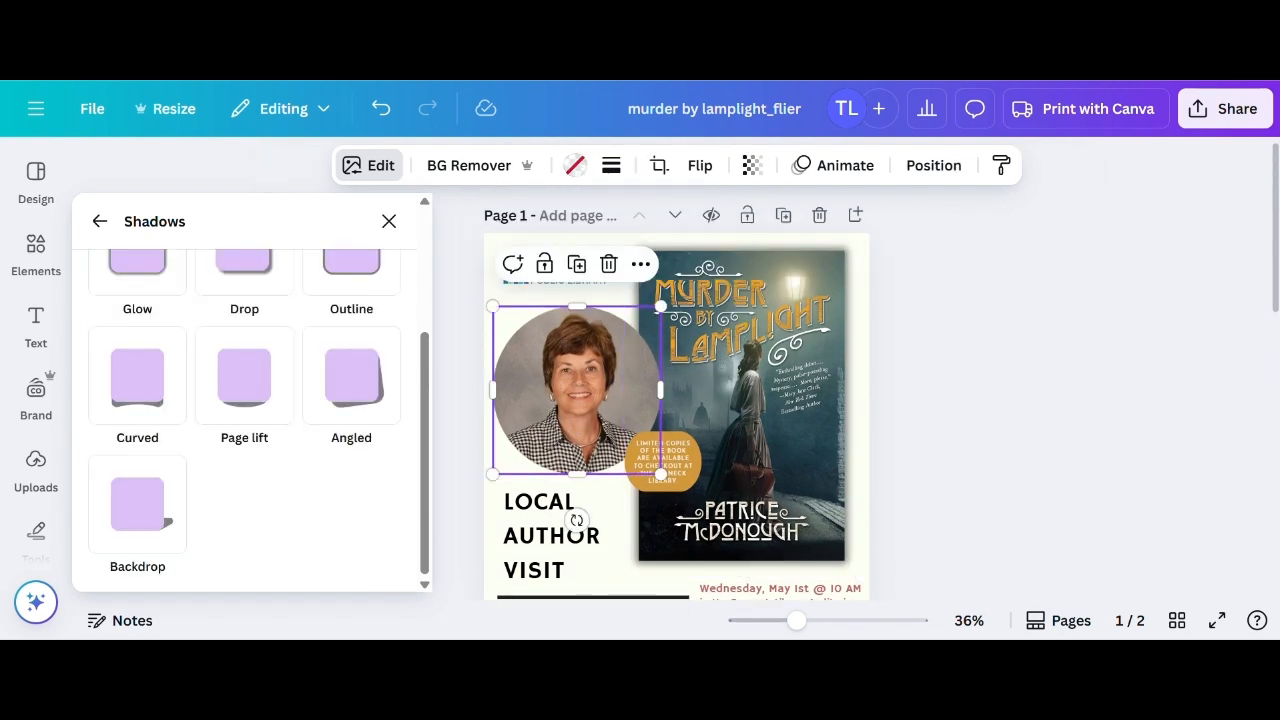
{"action": "left_click", "coordinate": [365, 172]}
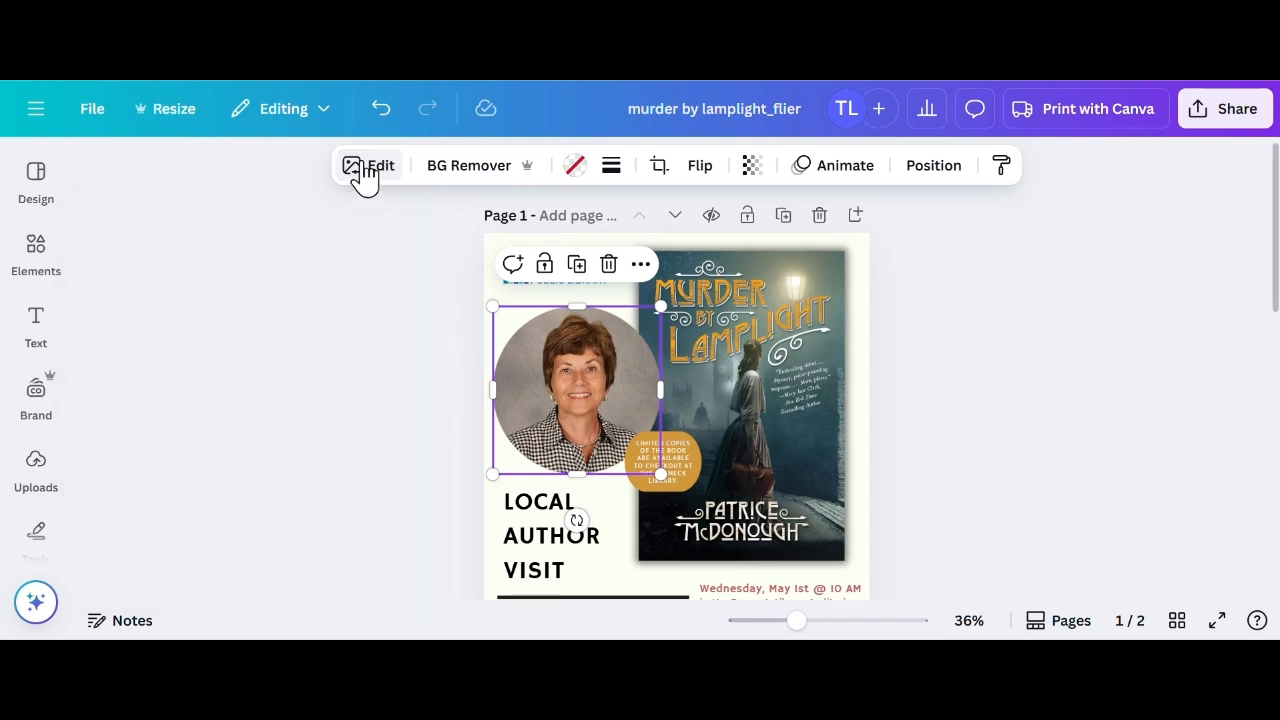
{"action": "left_click", "coordinate": [363, 170]}
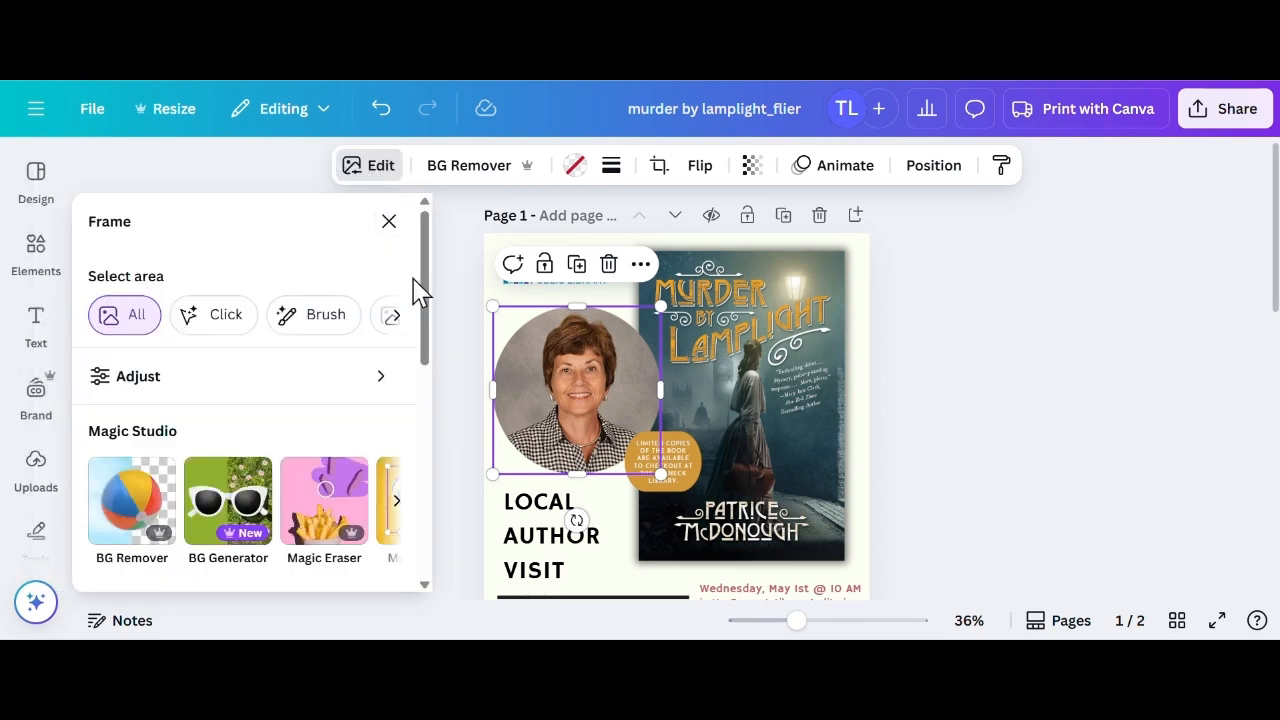
{"action": "scroll", "coordinate": [386, 320], "scroll_direction": "down", "scroll_amount": 2}
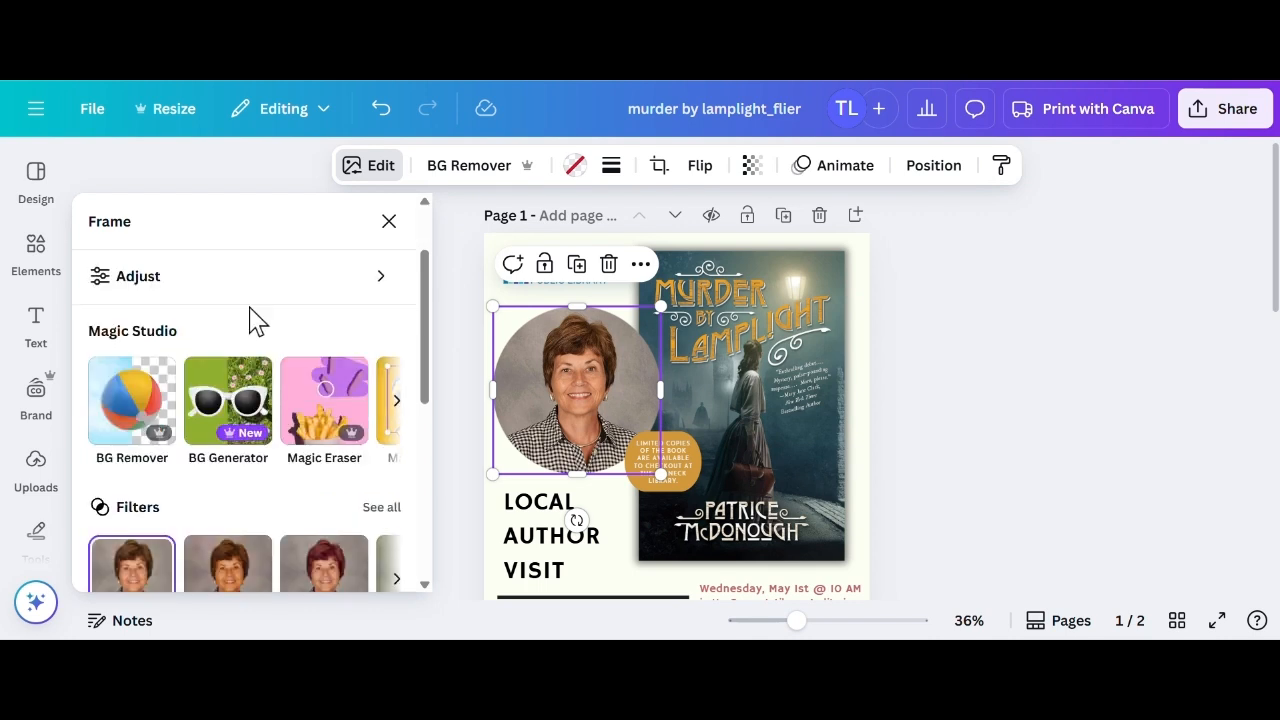
{"action": "scroll", "coordinate": [220, 335], "scroll_direction": "up", "scroll_amount": 2}
{"action": "left_click", "coordinate": [160, 382]}
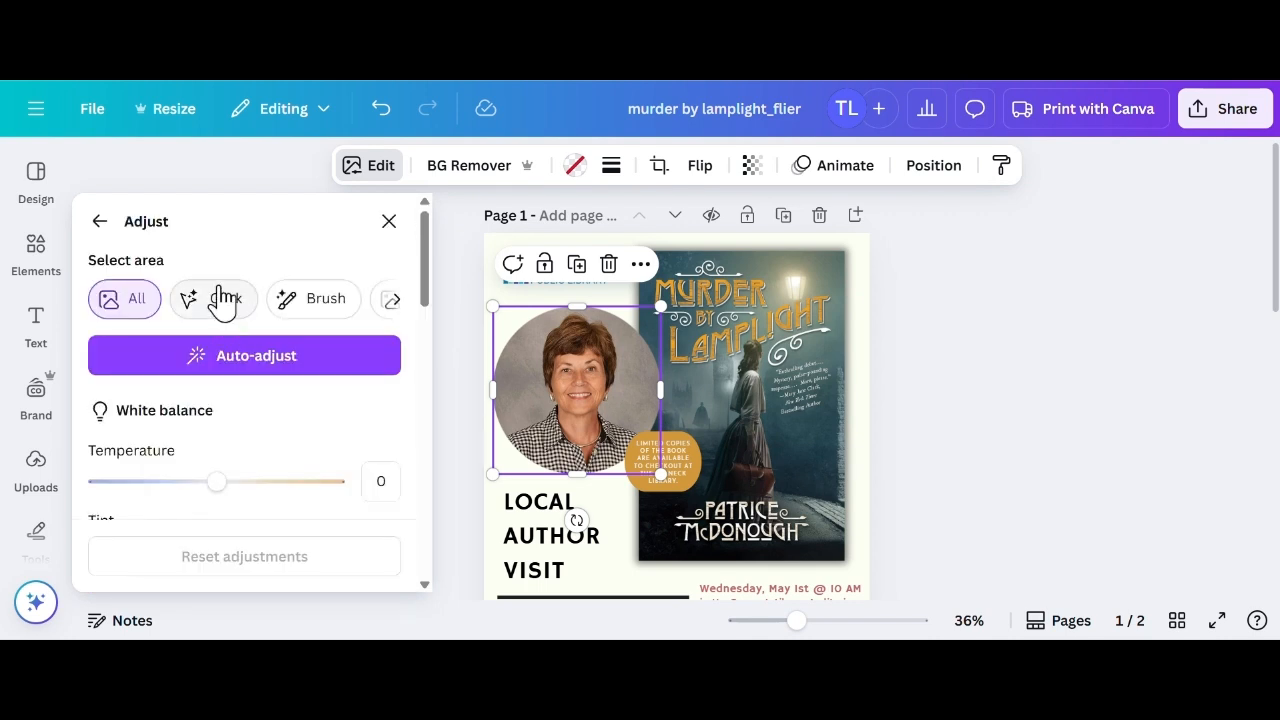
{"action": "scroll", "coordinate": [212, 310], "scroll_direction": "down", "scroll_amount": 4}
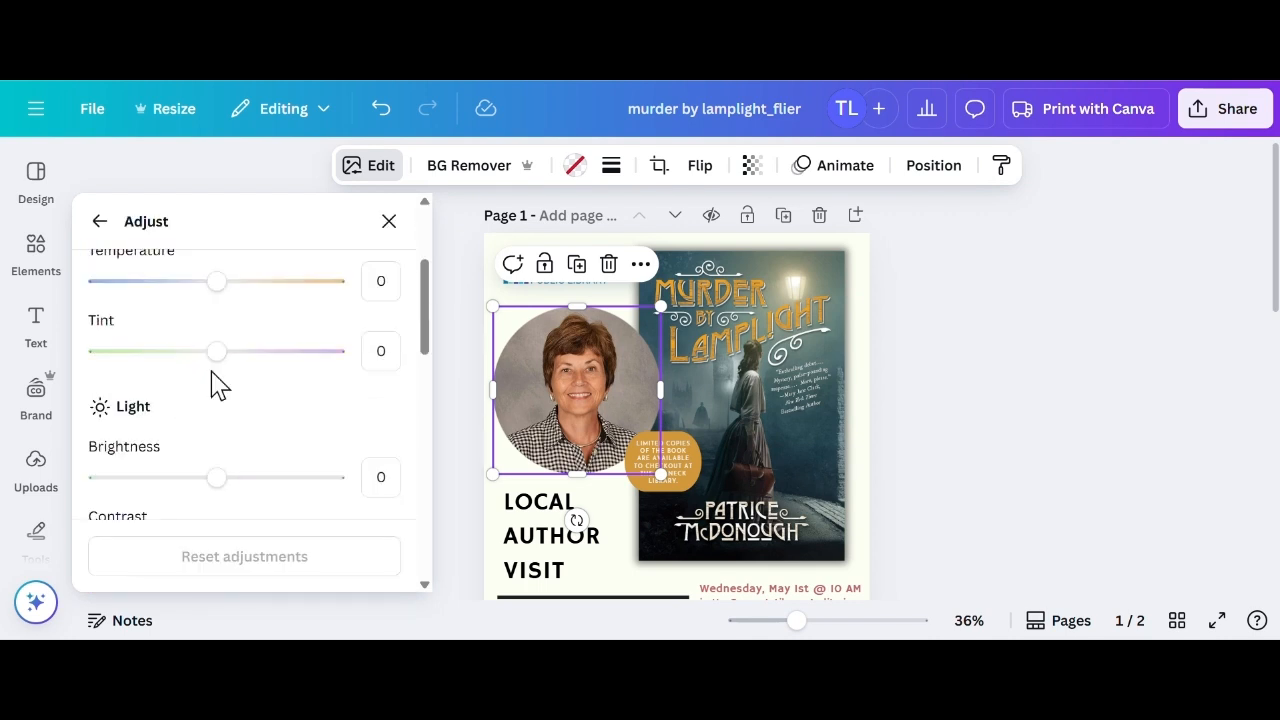
{"action": "scroll", "coordinate": [240, 420], "scroll_direction": "up", "scroll_amount": 4}
{"action": "scroll", "coordinate": [234, 423], "scroll_direction": "down", "scroll_amount": 4}
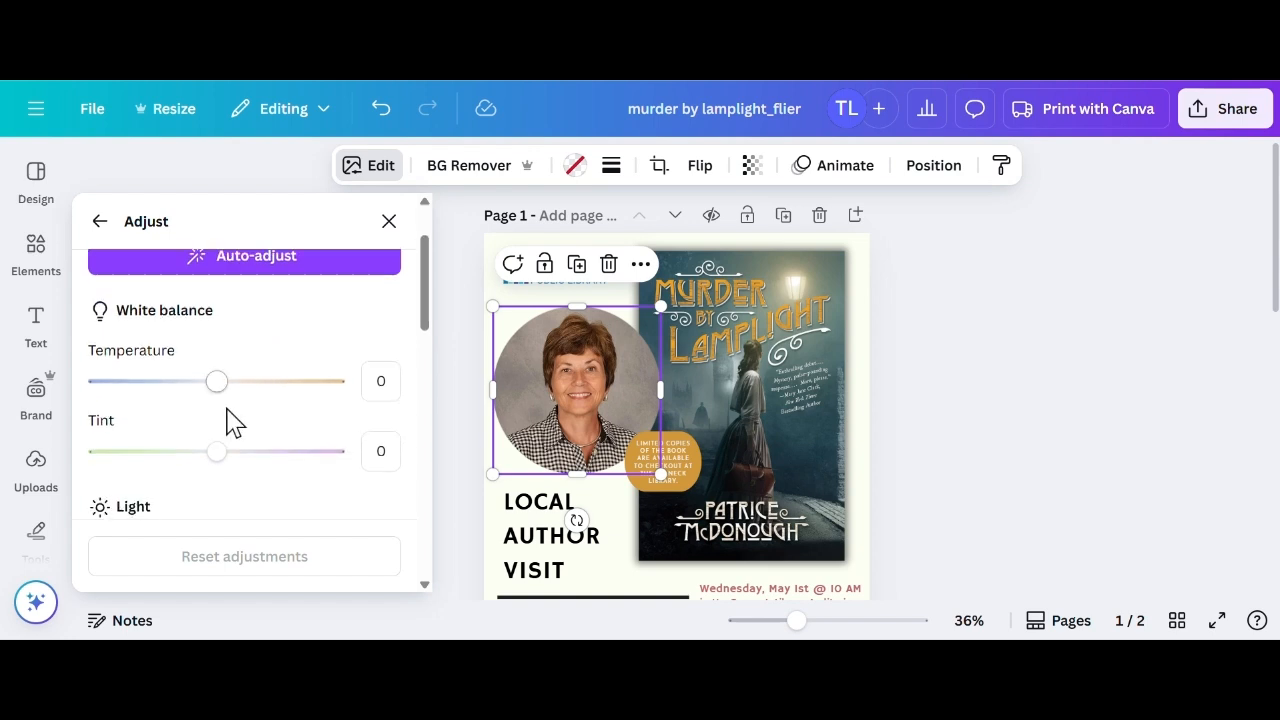
{"action": "scroll", "coordinate": [223, 416], "scroll_direction": "up", "scroll_amount": 1}
{"action": "mouse_move", "coordinate": [218, 385]}
{"action": "left_mouse_down"}
{"action": "mouse_move", "coordinate": [293, 383]}
{"action": "mouse_move", "coordinate": [237, 398]}
{"action": "mouse_move", "coordinate": [249, 394]}
{"action": "mouse_move", "coordinate": [209, 389]}
{"action": "left_mouse_up"}
Raise the portrait's contrast to 23 and boost its saturation
{"action": "scroll", "coordinate": [249, 391], "scroll_direction": "down", "scroll_amount": 3}
{"action": "left_click_drag", "start_coordinate": [217, 449], "coordinate": [260, 434]}
{"action": "scroll", "coordinate": [249, 458], "scroll_direction": "down", "scroll_amount": 2}
{"action": "scroll", "coordinate": [249, 452], "scroll_direction": "down", "scroll_amount": 5}
{"action": "scroll", "coordinate": [260, 434], "scroll_direction": "down", "scroll_amount": 2}
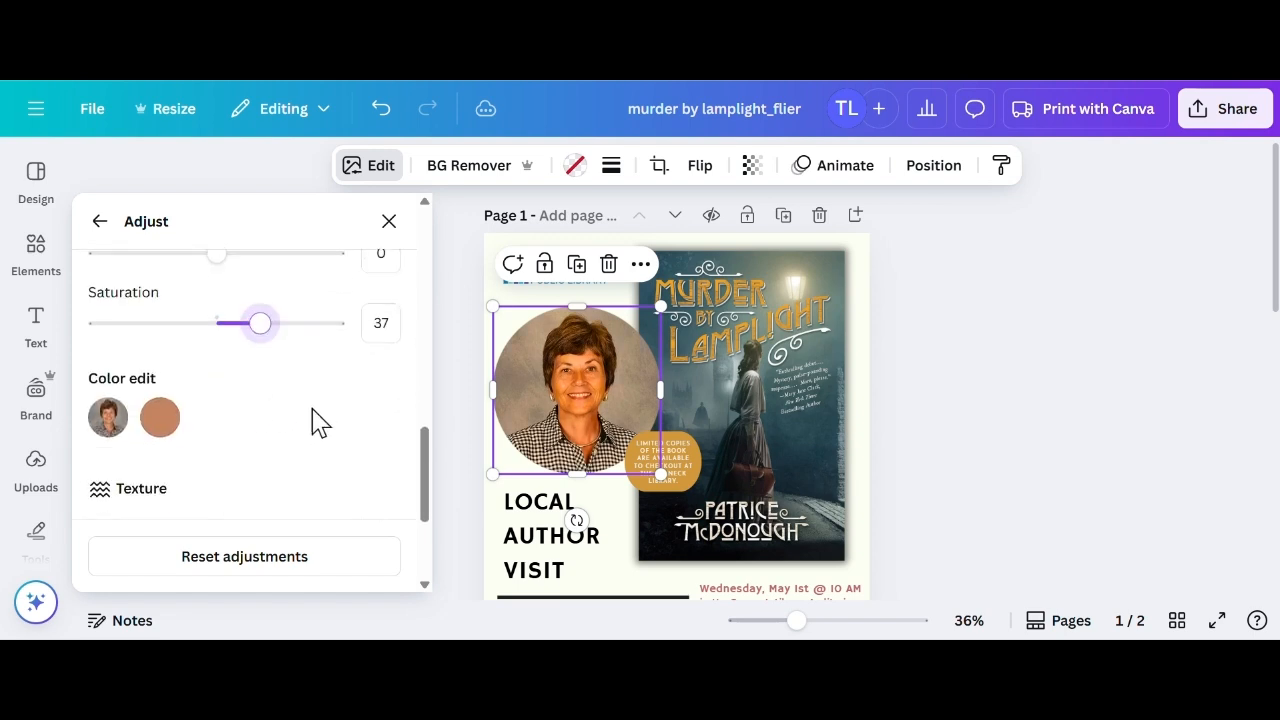
{"action": "scroll", "coordinate": [314, 430], "scroll_direction": "up", "scroll_amount": 2}
{"action": "scroll", "coordinate": [260, 425], "scroll_direction": "down", "scroll_amount": 2}
{"action": "left_click_drag", "start_coordinate": [258, 325], "coordinate": [222, 349]}
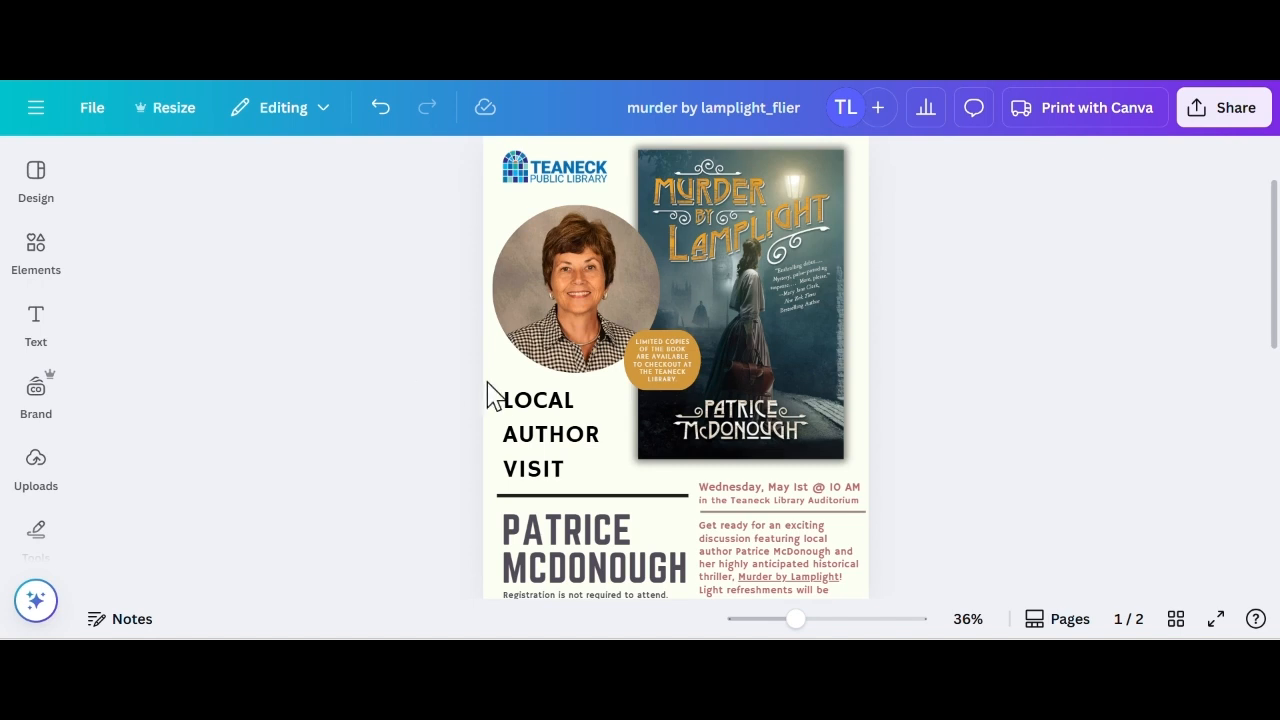
Apply the Shadow text effect to the LOCAL AUTHOR VISIT heading
{"action": "left_click", "coordinate": [560, 418]}
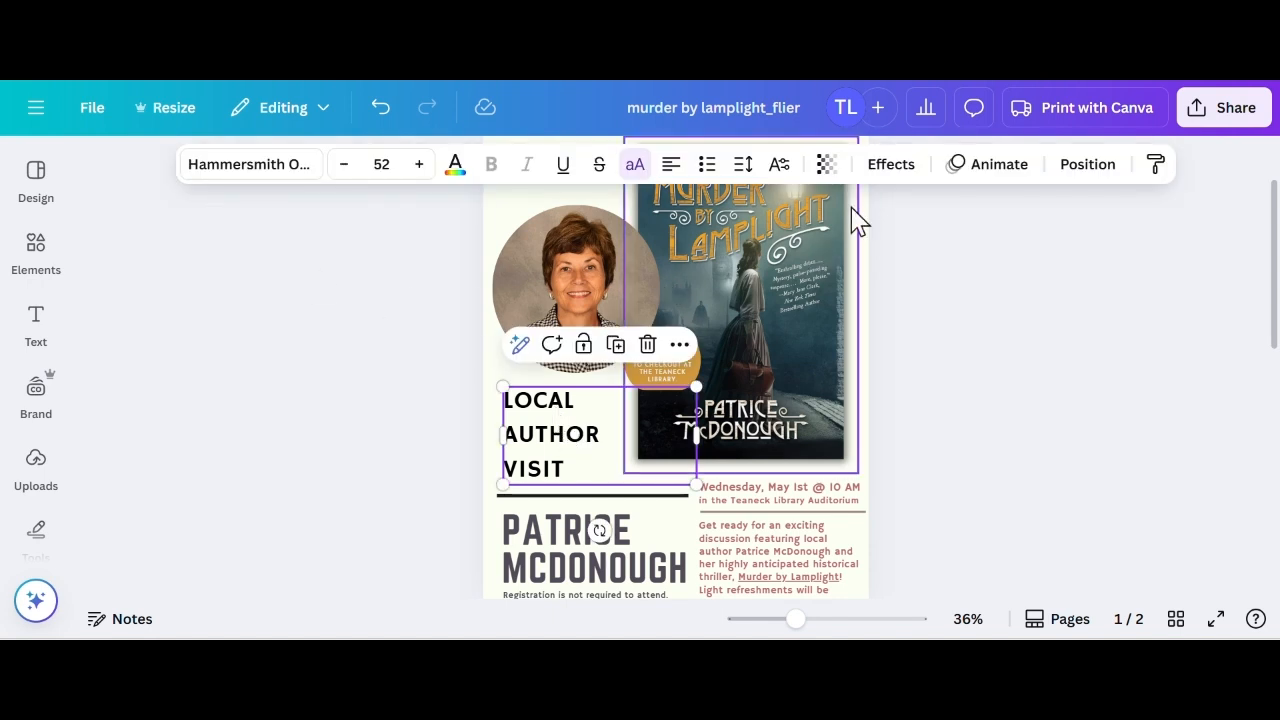
{"action": "left_click", "coordinate": [887, 170]}
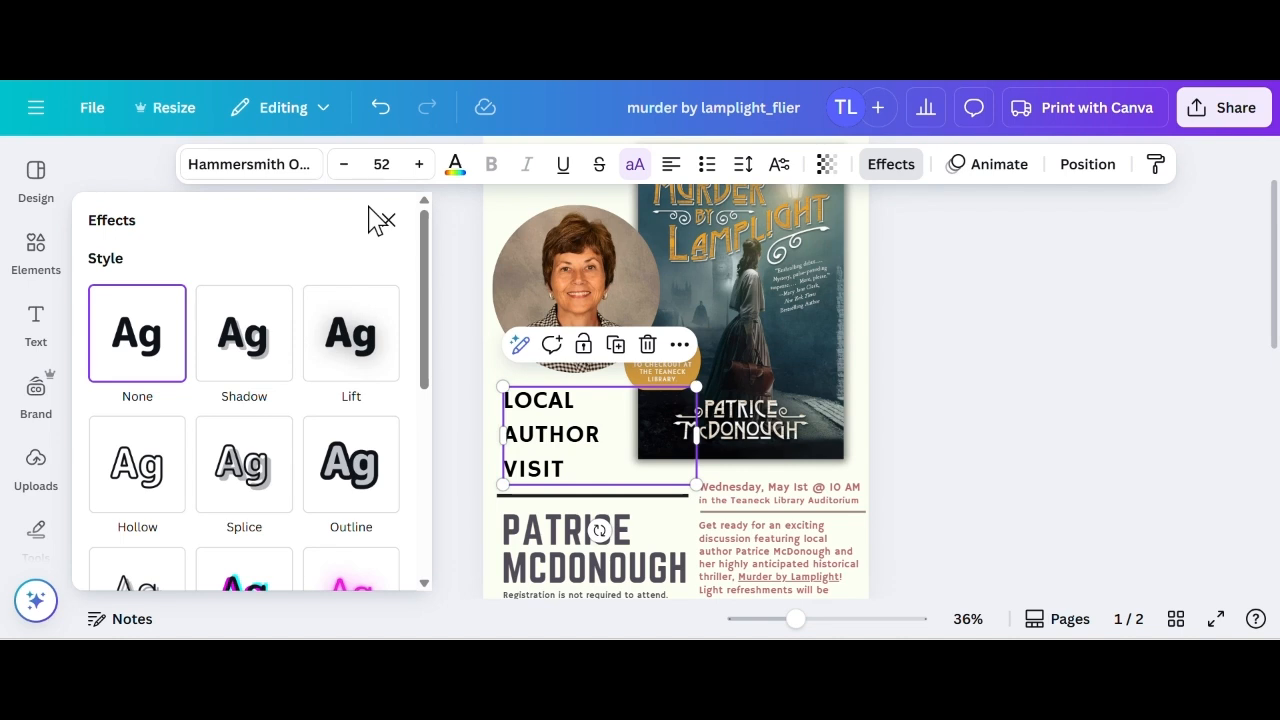
{"action": "scroll", "coordinate": [257, 297], "scroll_direction": "down", "scroll_amount": 2}
{"action": "scroll", "coordinate": [271, 337], "scroll_direction": "up", "scroll_amount": 2}
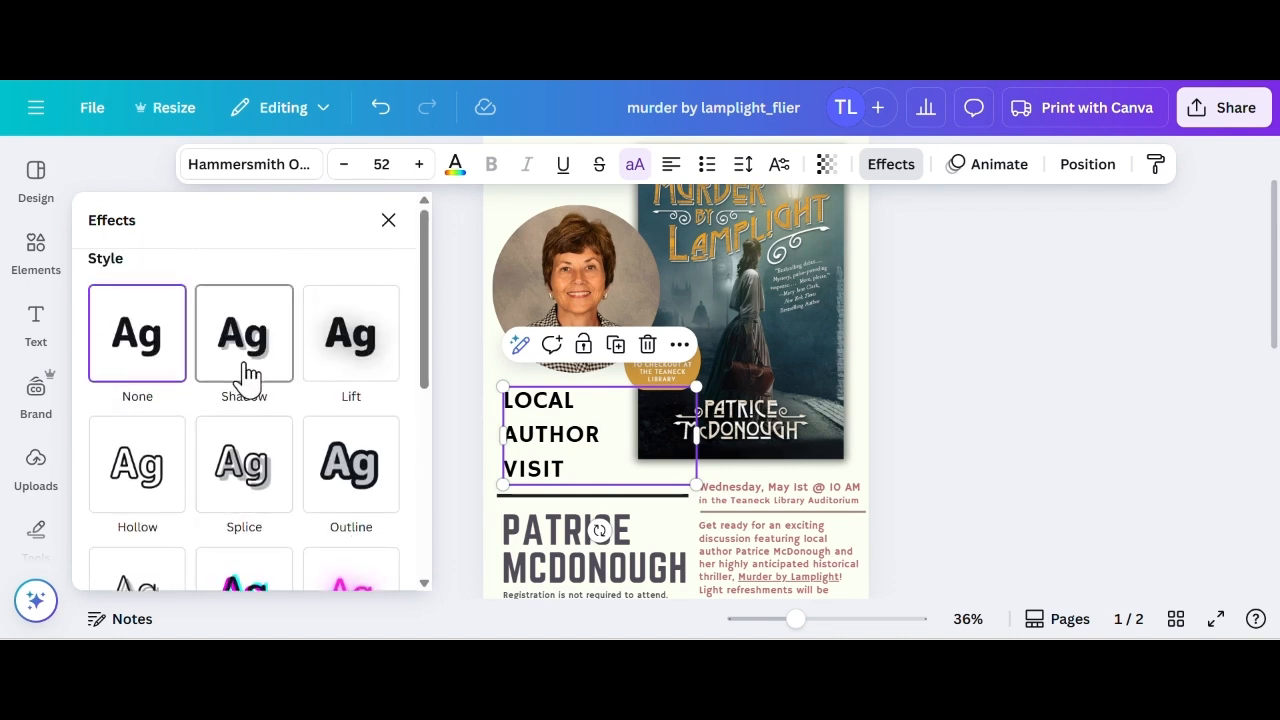
{"action": "left_click", "coordinate": [349, 472]}
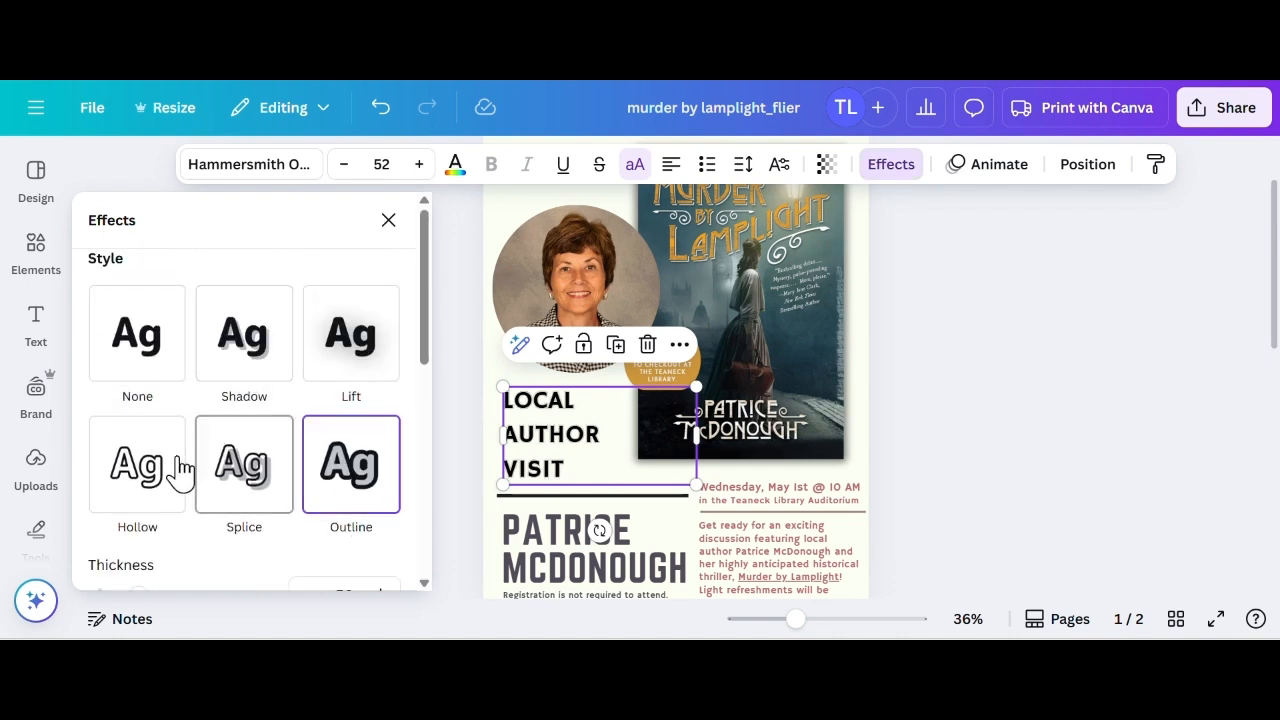
{"action": "left_click", "coordinate": [138, 475]}
{"action": "left_click", "coordinate": [247, 336]}
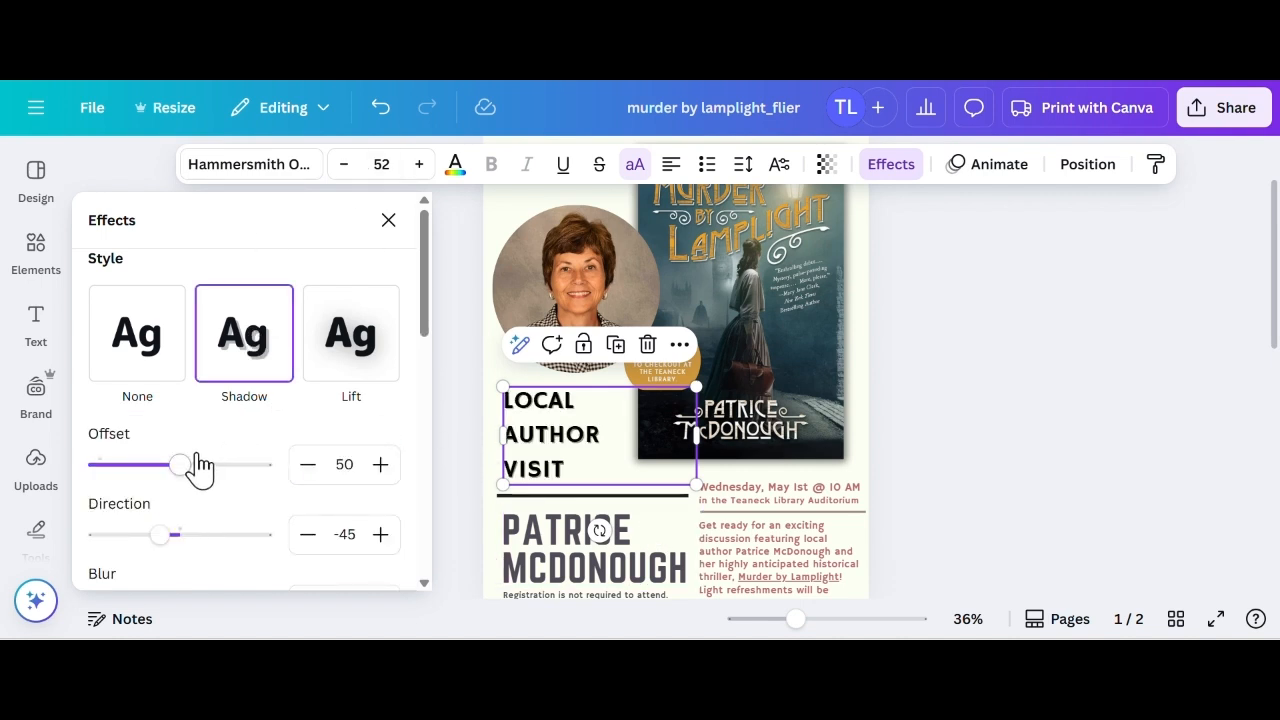
Set the heading shadow to offset 74, direction 79, in the document's pink colour
{"action": "scroll", "coordinate": [194, 460], "scroll_direction": "down", "scroll_amount": 1}
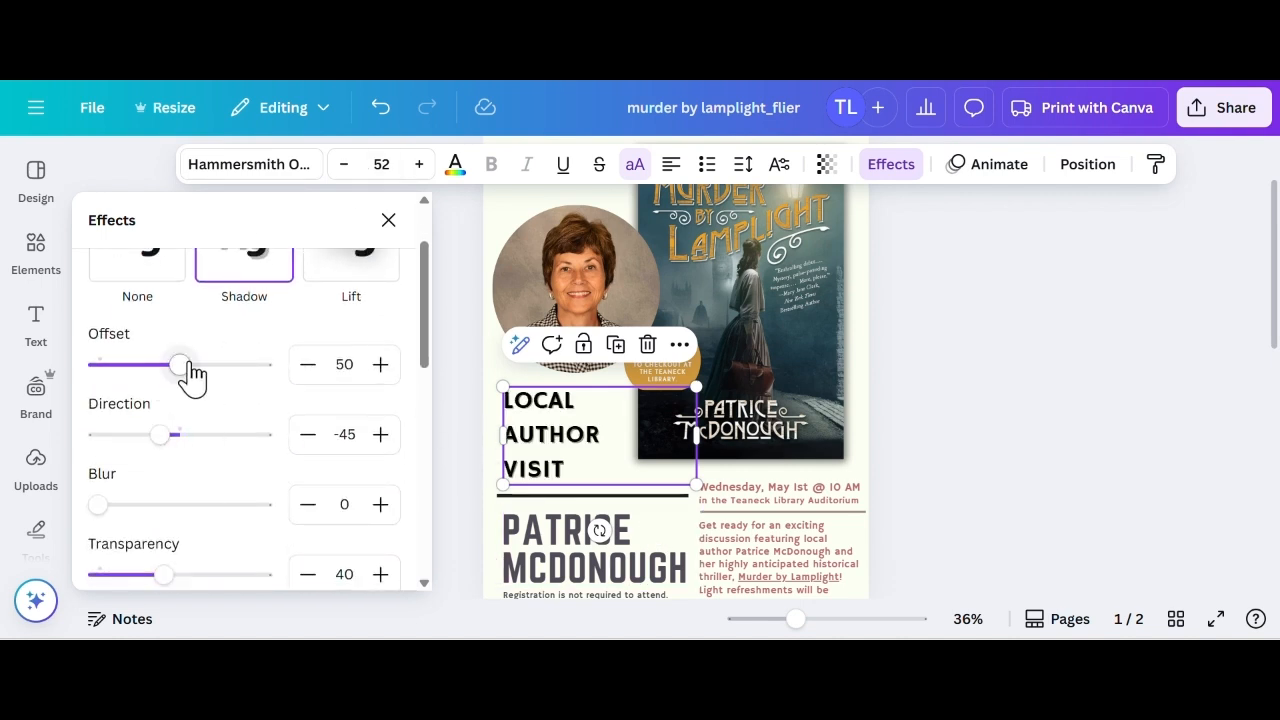
{"action": "left_click_drag", "start_coordinate": [189, 370], "coordinate": [220, 378]}
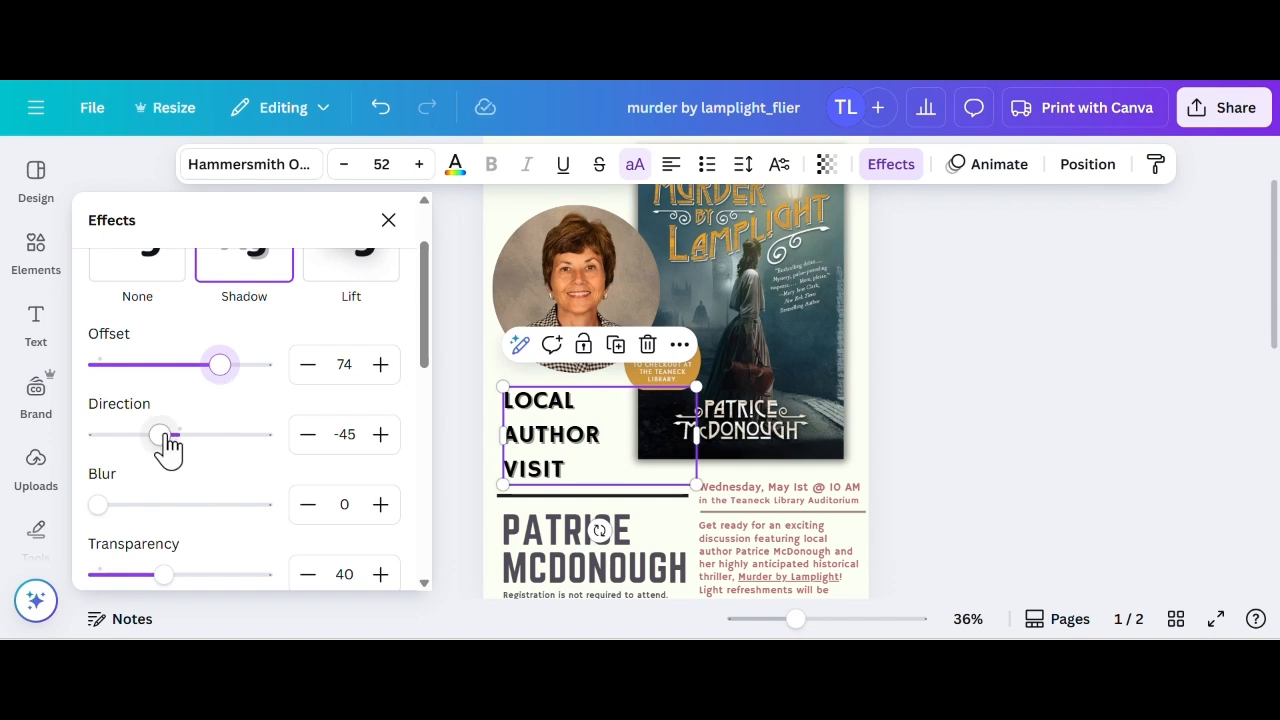
{"action": "left_click_drag", "start_coordinate": [165, 447], "coordinate": [220, 452]}
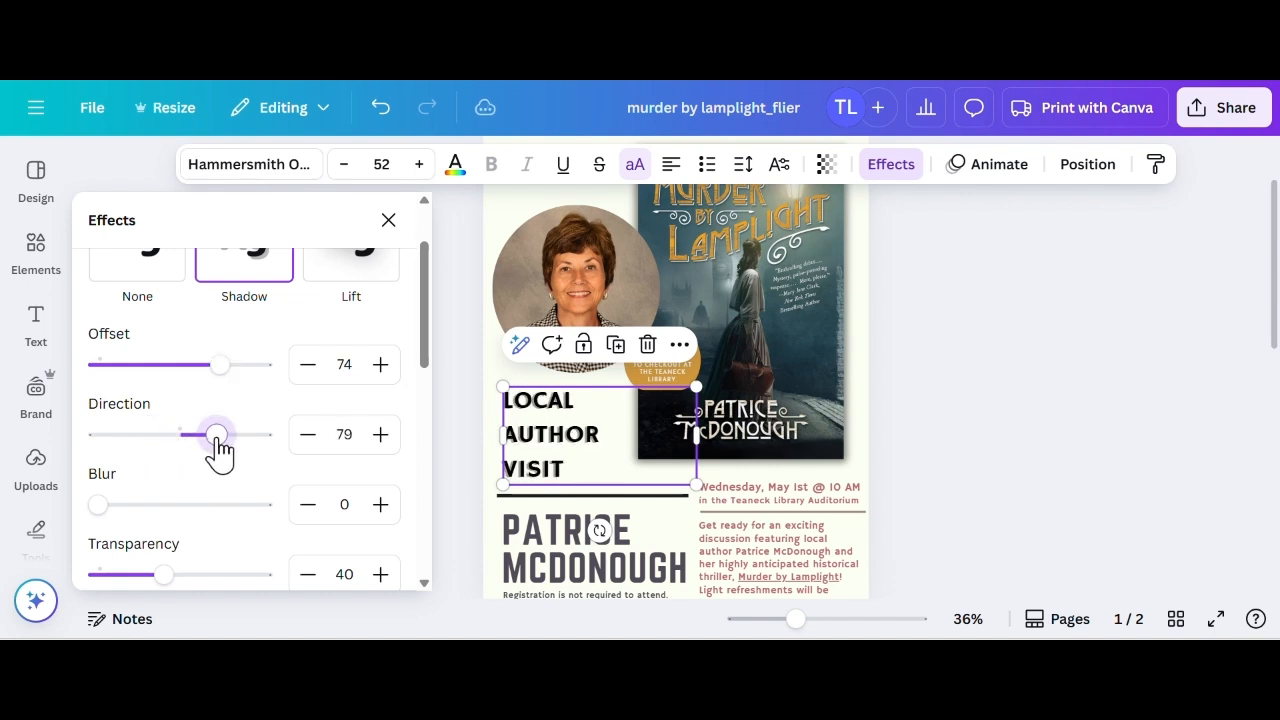
{"action": "scroll", "coordinate": [110, 535], "scroll_direction": "down", "scroll_amount": 5}
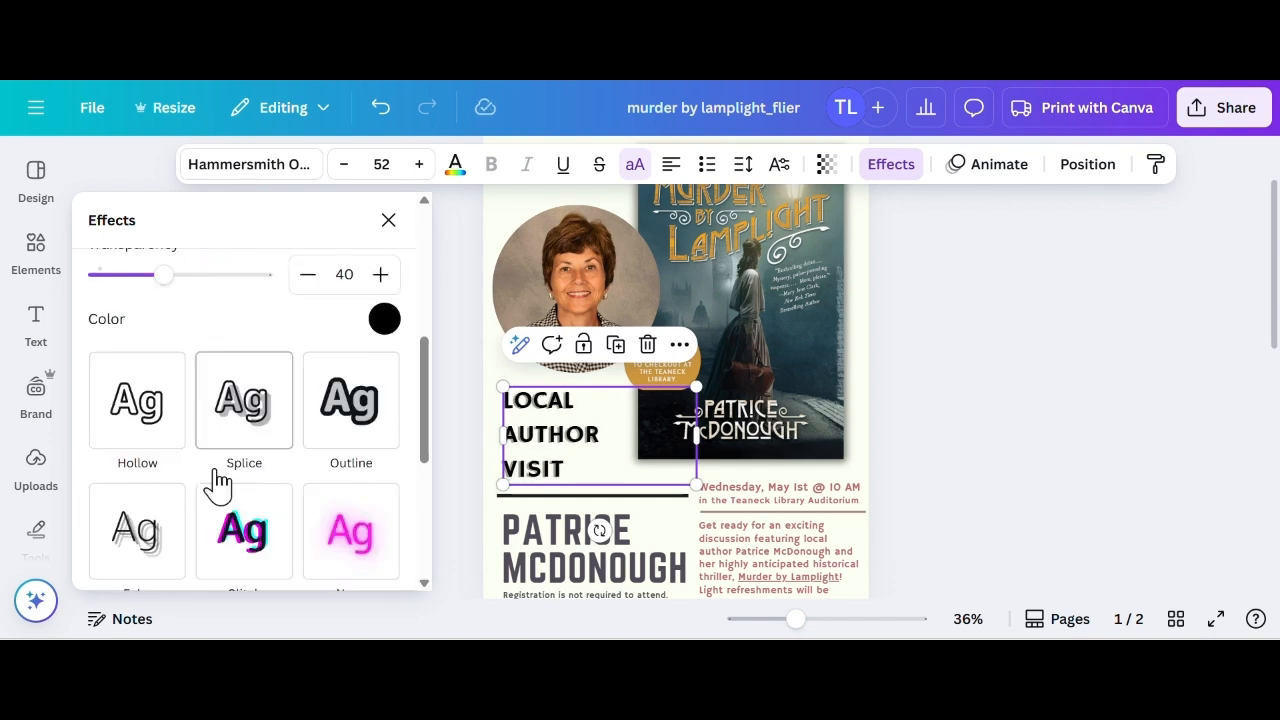
{"action": "left_click", "coordinate": [385, 320]}
{"action": "left_click", "coordinate": [349, 420]}
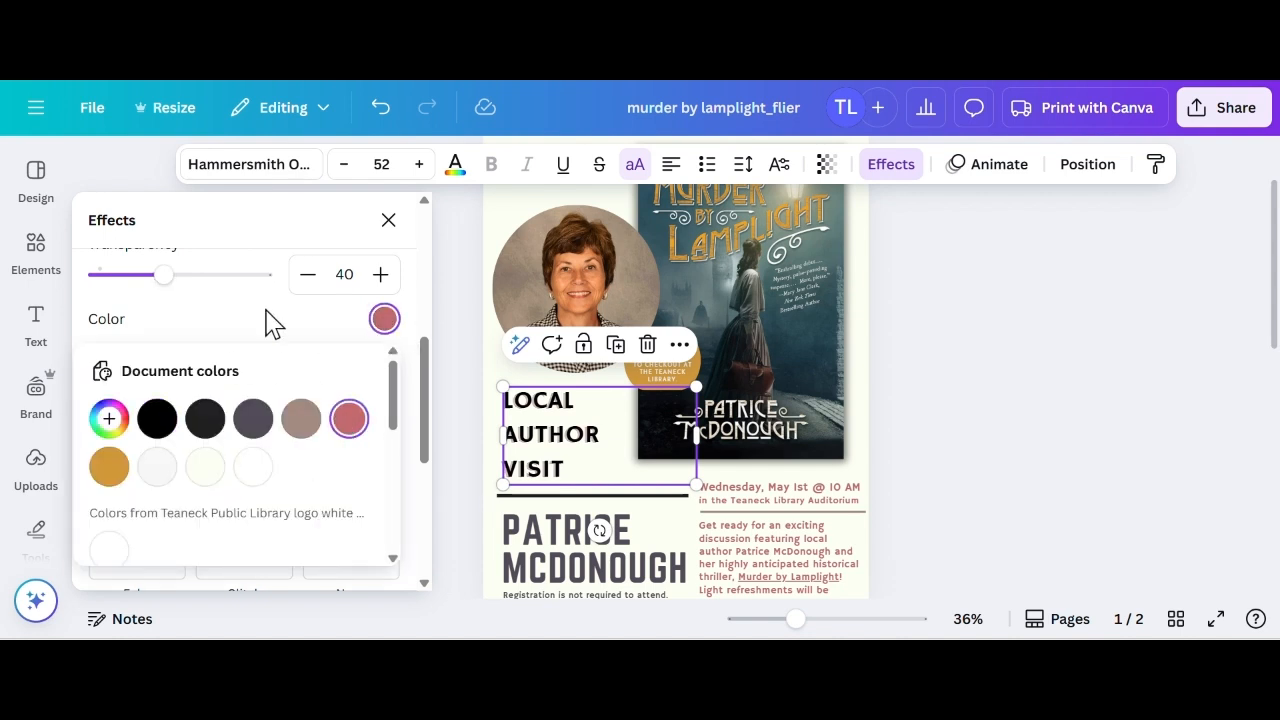
{"action": "left_click", "coordinate": [1020, 365]}
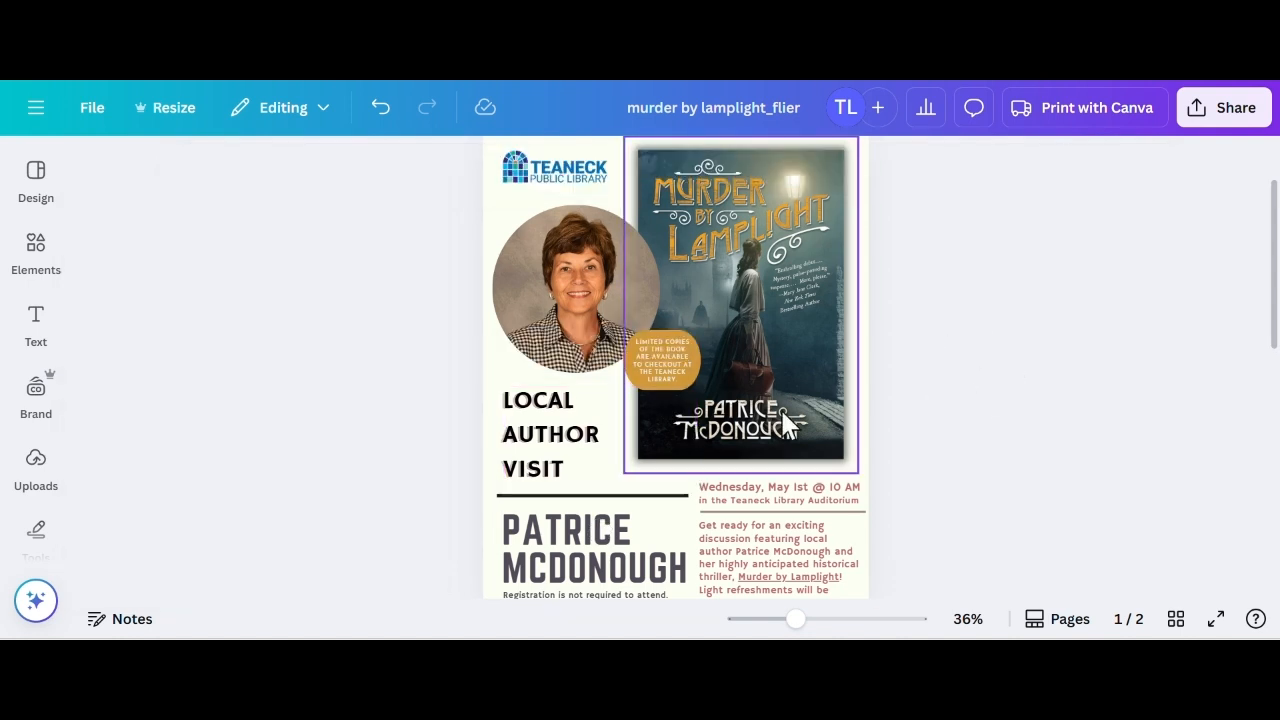
{"action": "scroll", "coordinate": [975, 343], "scroll_direction": "up", "scroll_amount": 2}
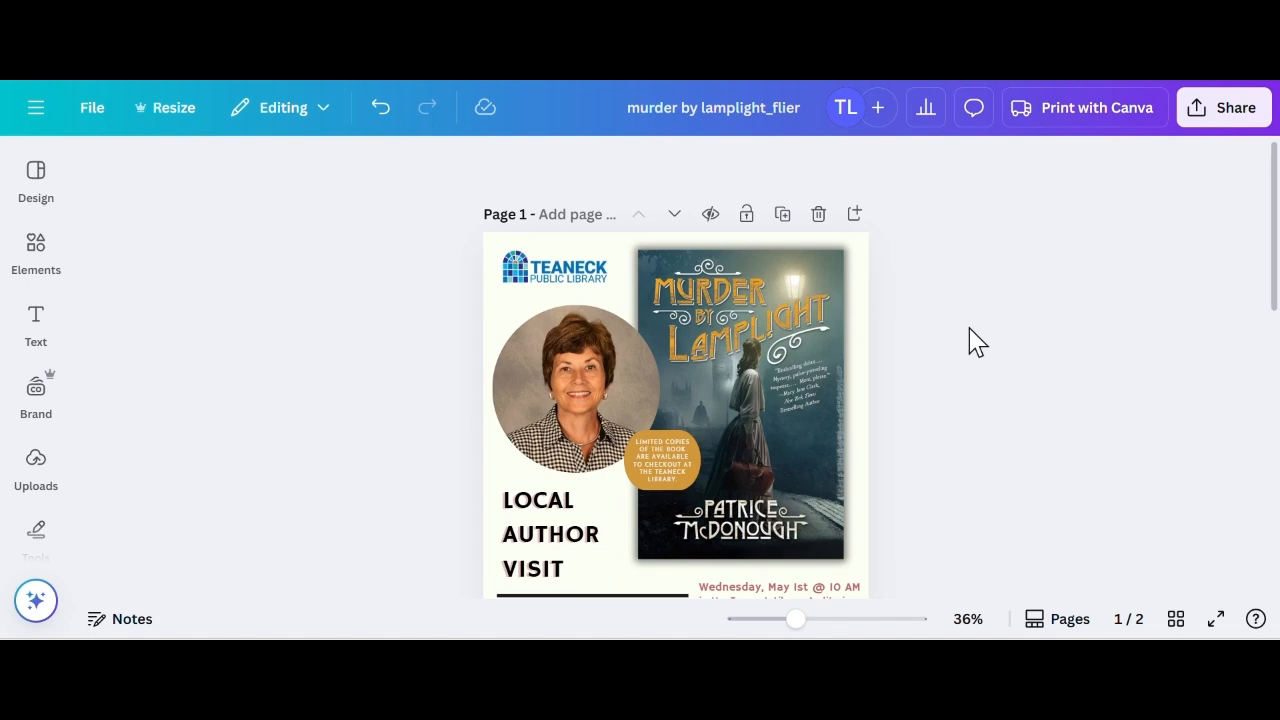
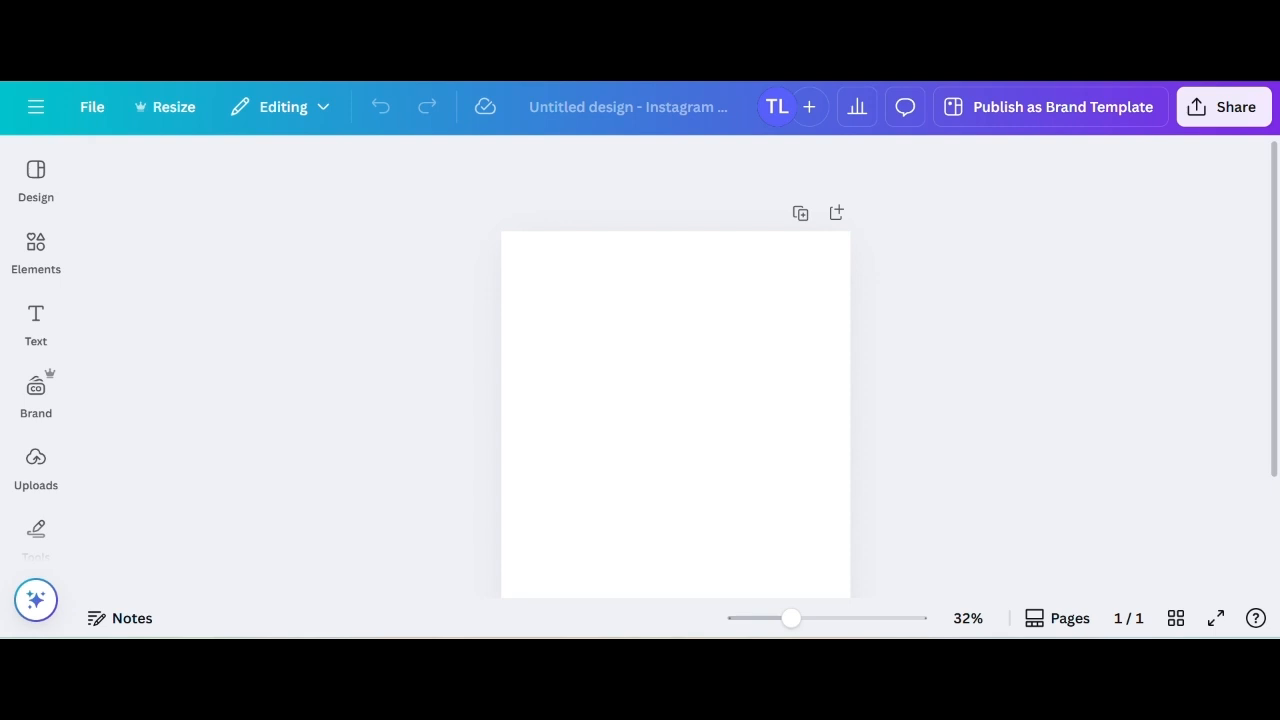
Search the elements library for 'book' and show all the book graphics
{"action": "left_click", "coordinate": [44, 258]}
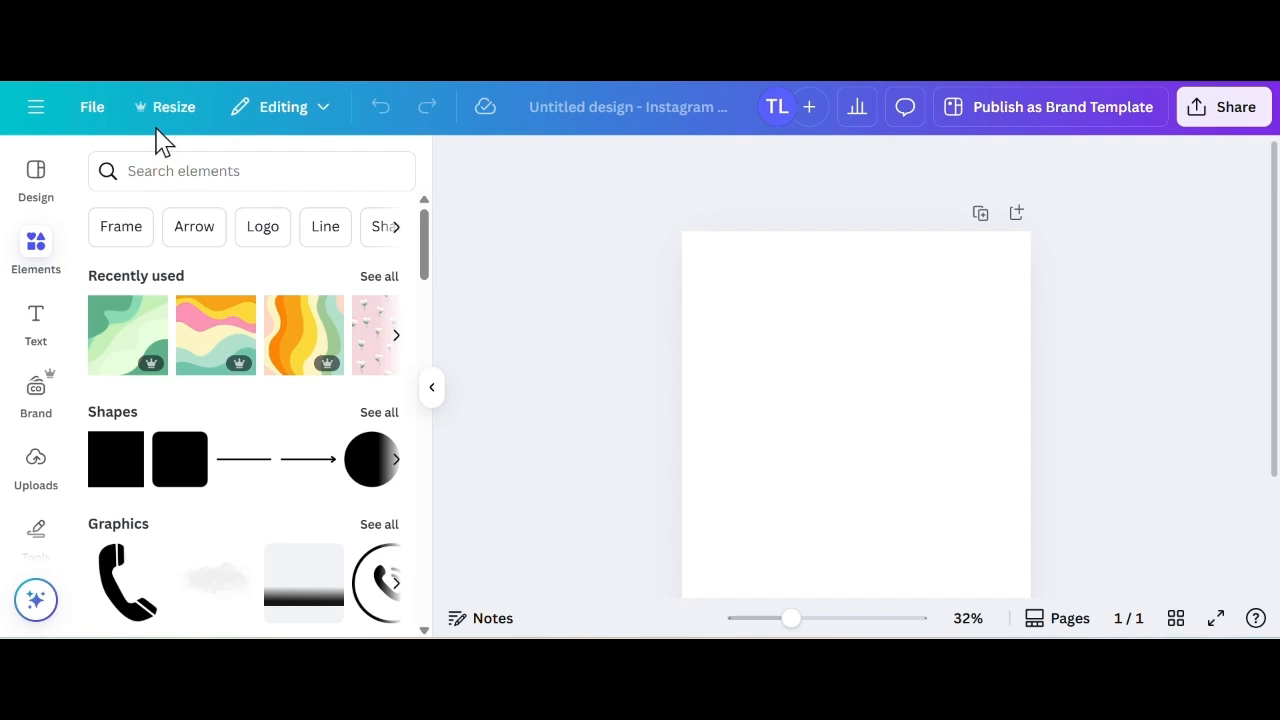
{"action": "left_click", "coordinate": [166, 171]}
{"action": "type", "text": "book"}
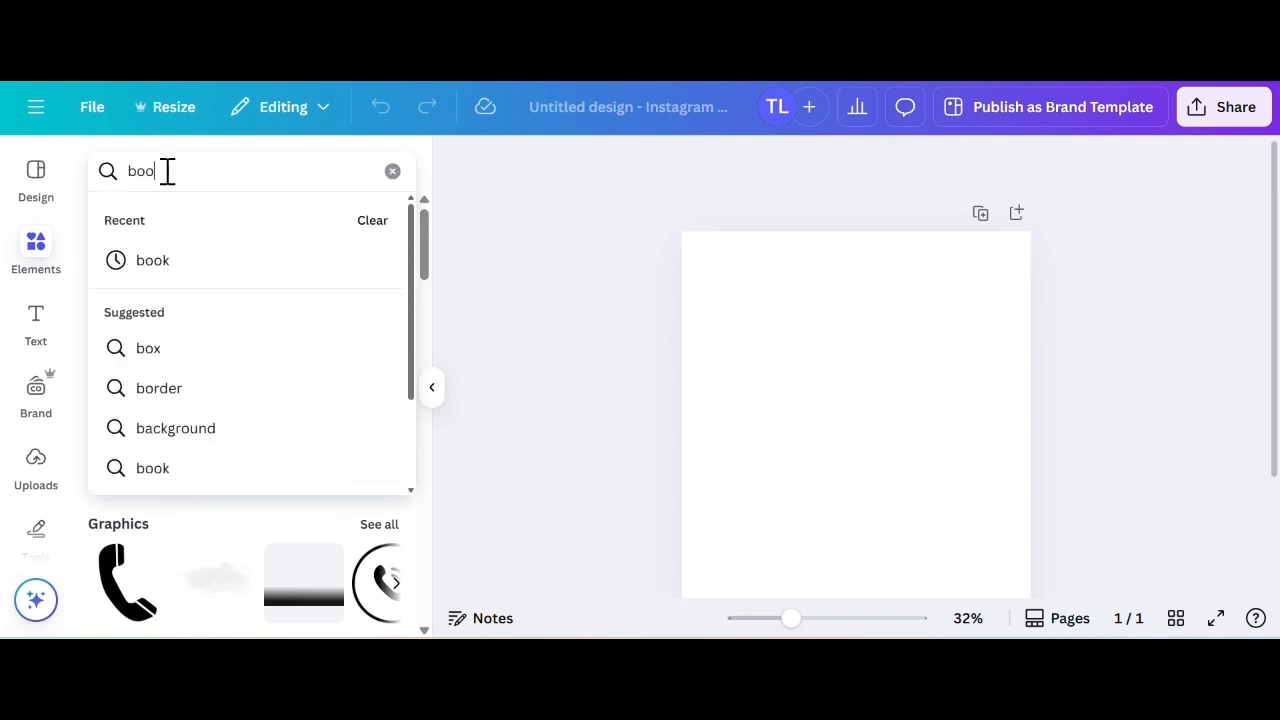
{"action": "key", "text": "Return"}
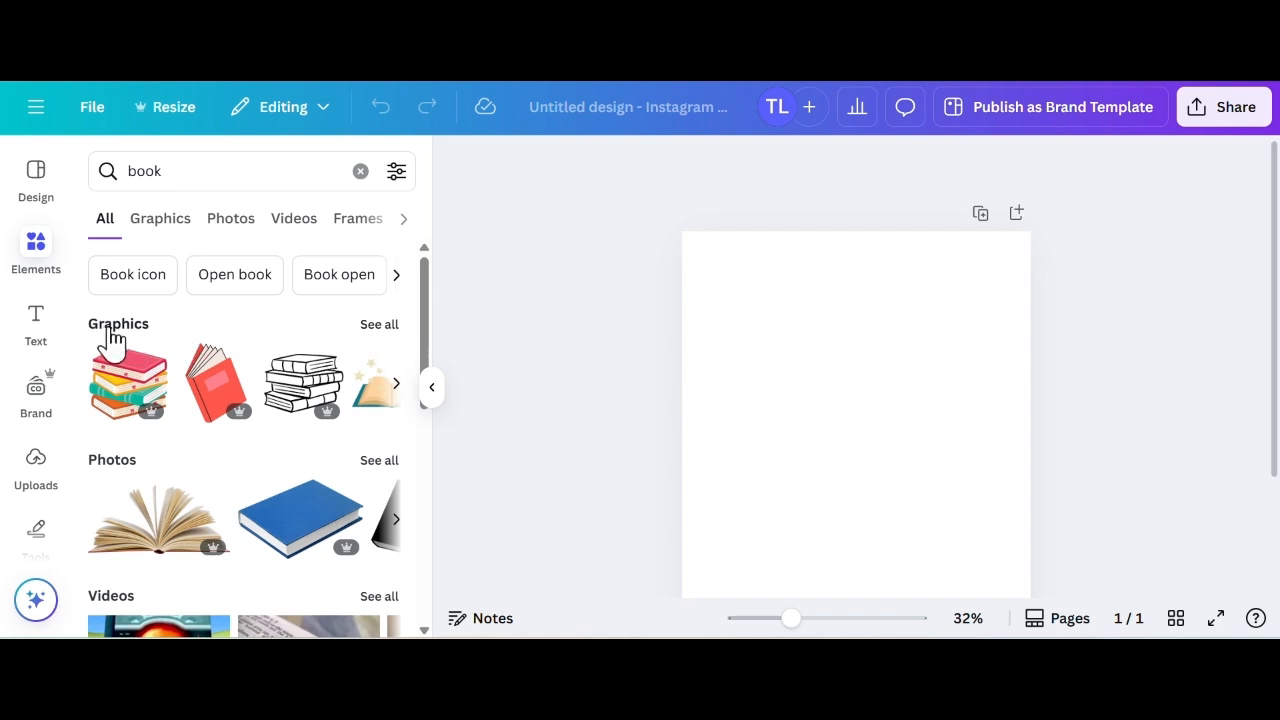
{"action": "left_click", "coordinate": [376, 330]}
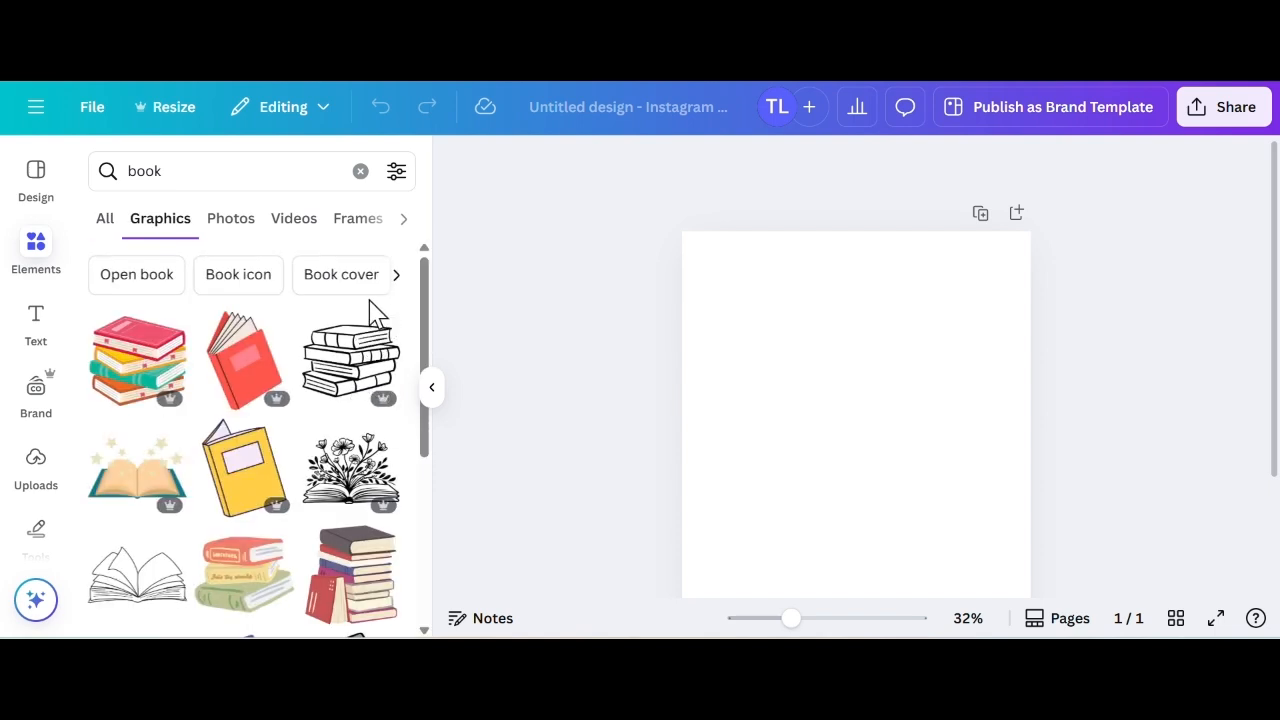
{"action": "scroll", "coordinate": [368, 325], "scroll_direction": "down", "scroll_amount": 2}
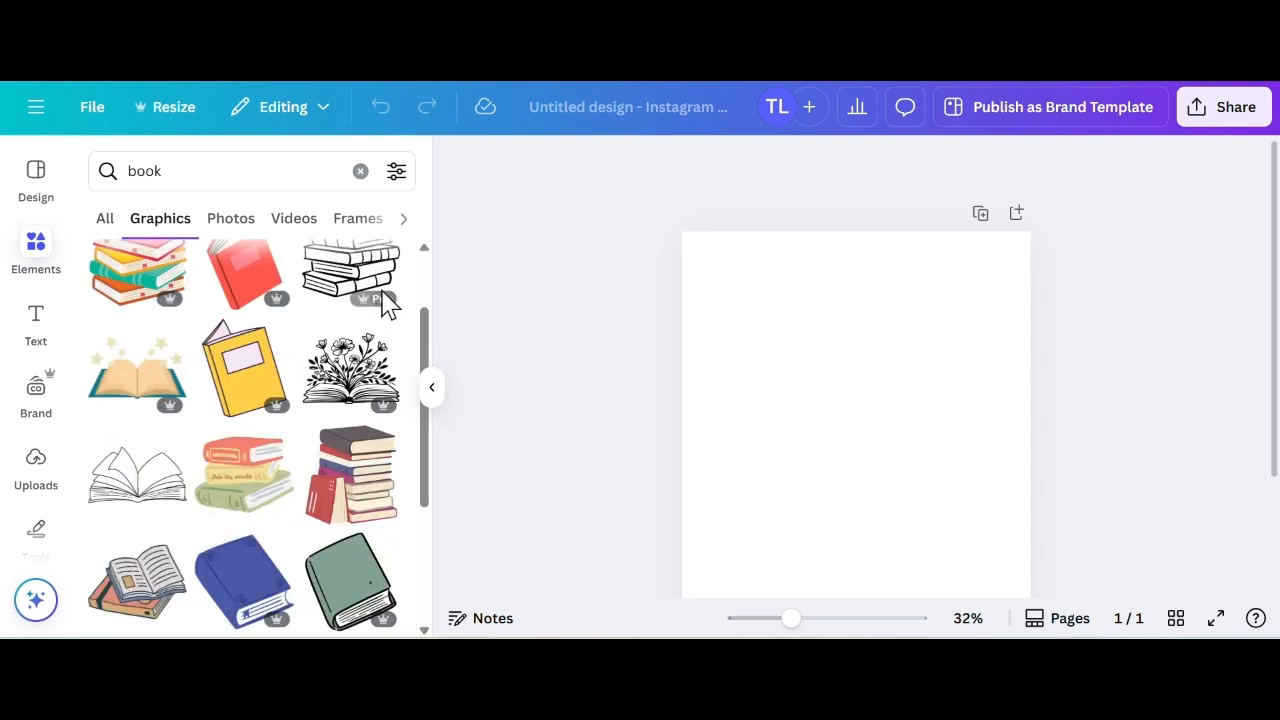
Browse the stacked-books graphic's collection, then clear the search back to elements home
{"action": "left_click", "coordinate": [278, 444]}
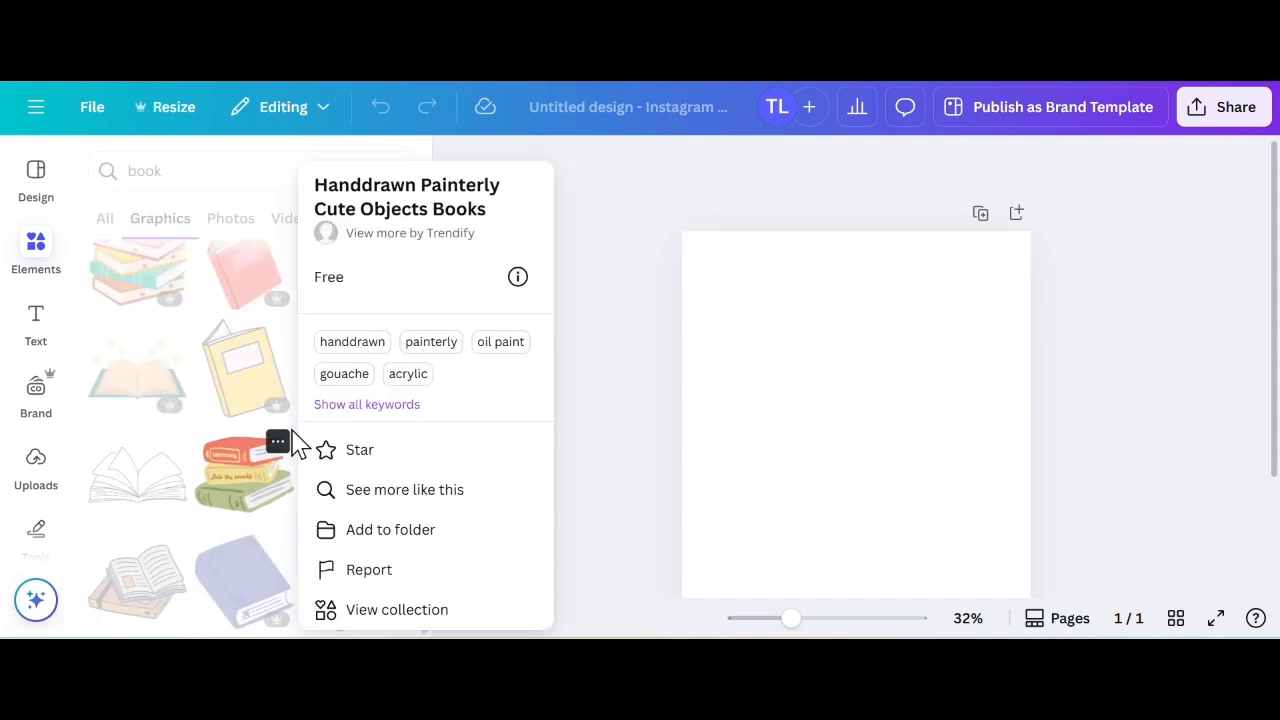
{"action": "left_click", "coordinate": [398, 615]}
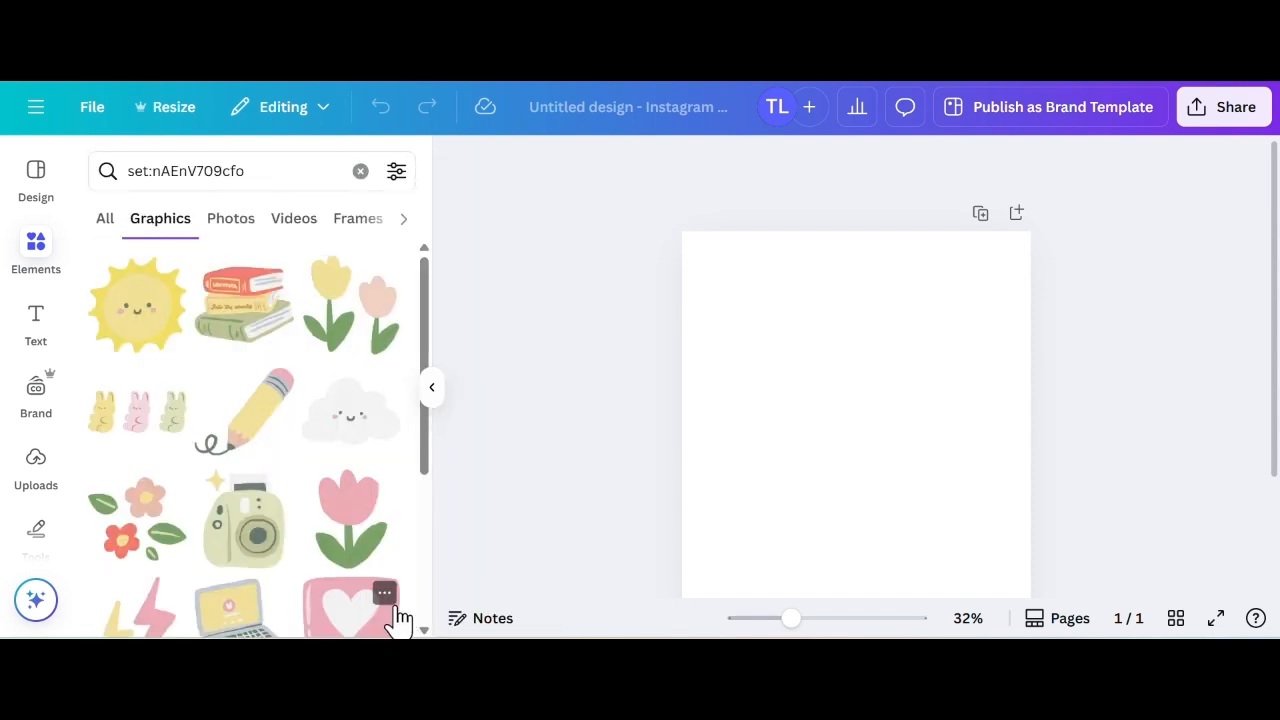
{"action": "scroll", "coordinate": [266, 394], "scroll_direction": "down", "scroll_amount": 3}
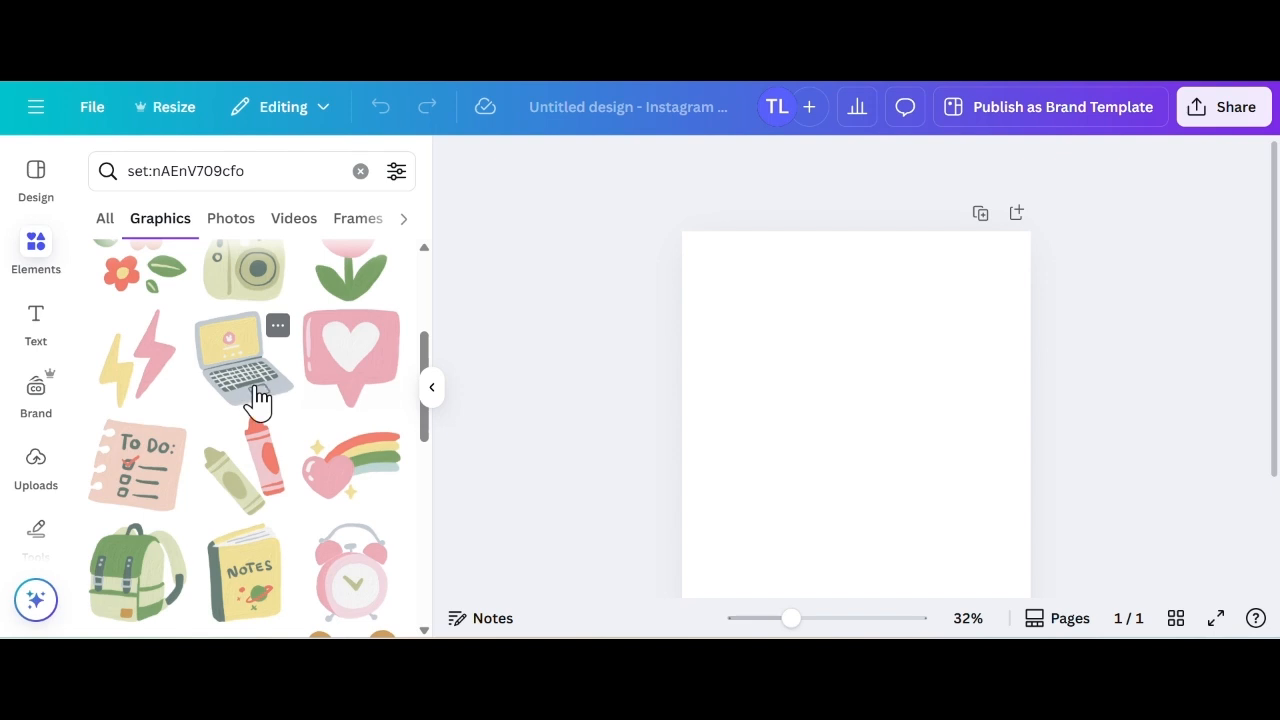
{"action": "scroll", "coordinate": [270, 385], "scroll_direction": "down", "scroll_amount": 4}
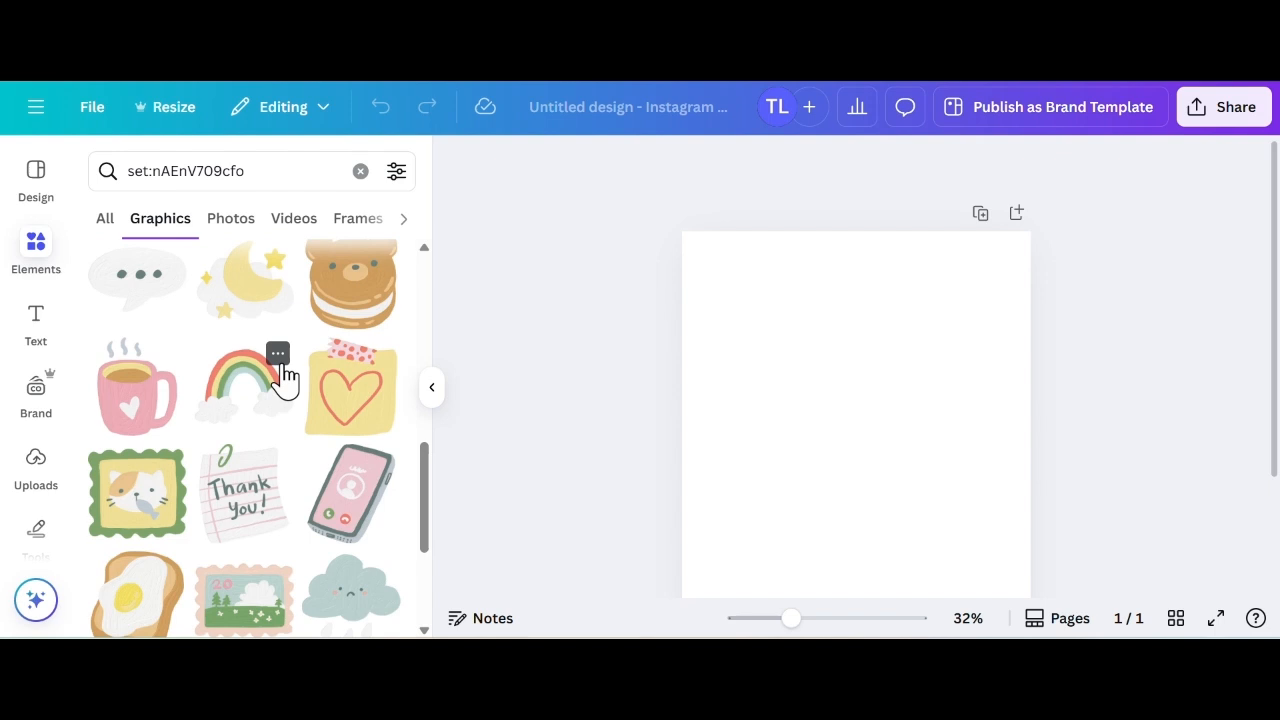
{"action": "left_click", "coordinate": [360, 171]}
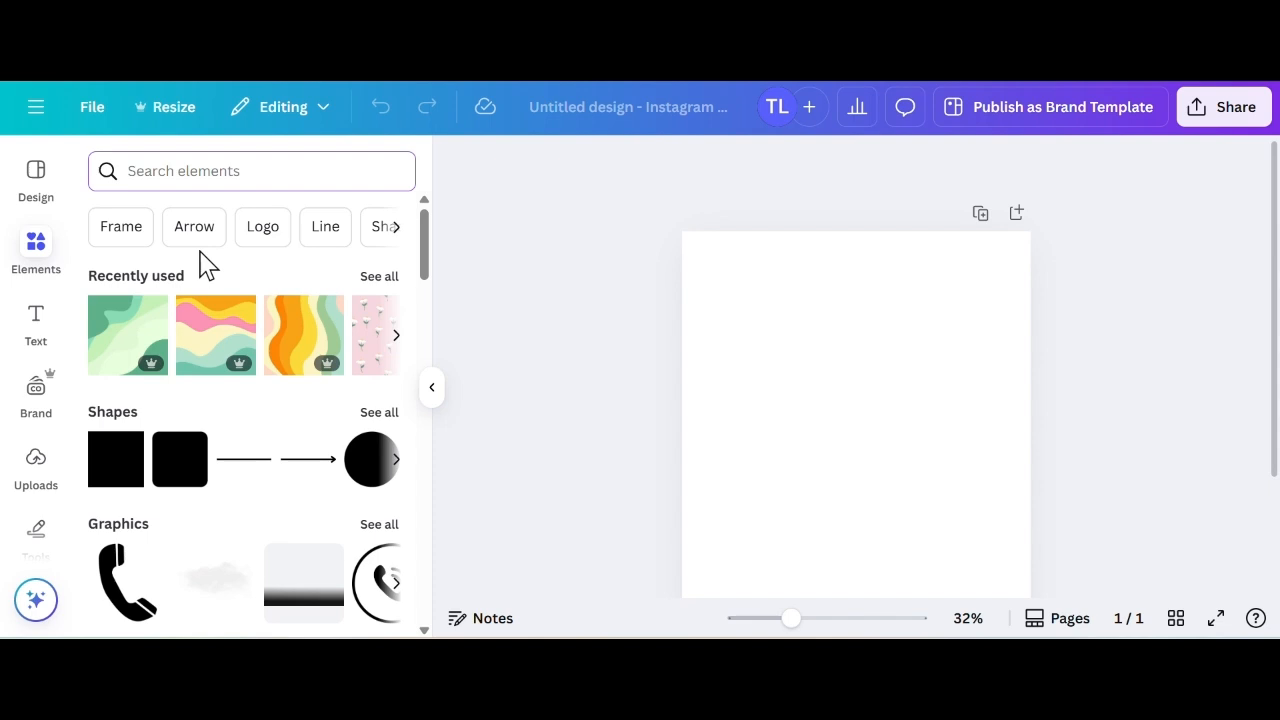
Search the elements for 'dog' and look through the search filter options
{"action": "type", "text": "dog"}
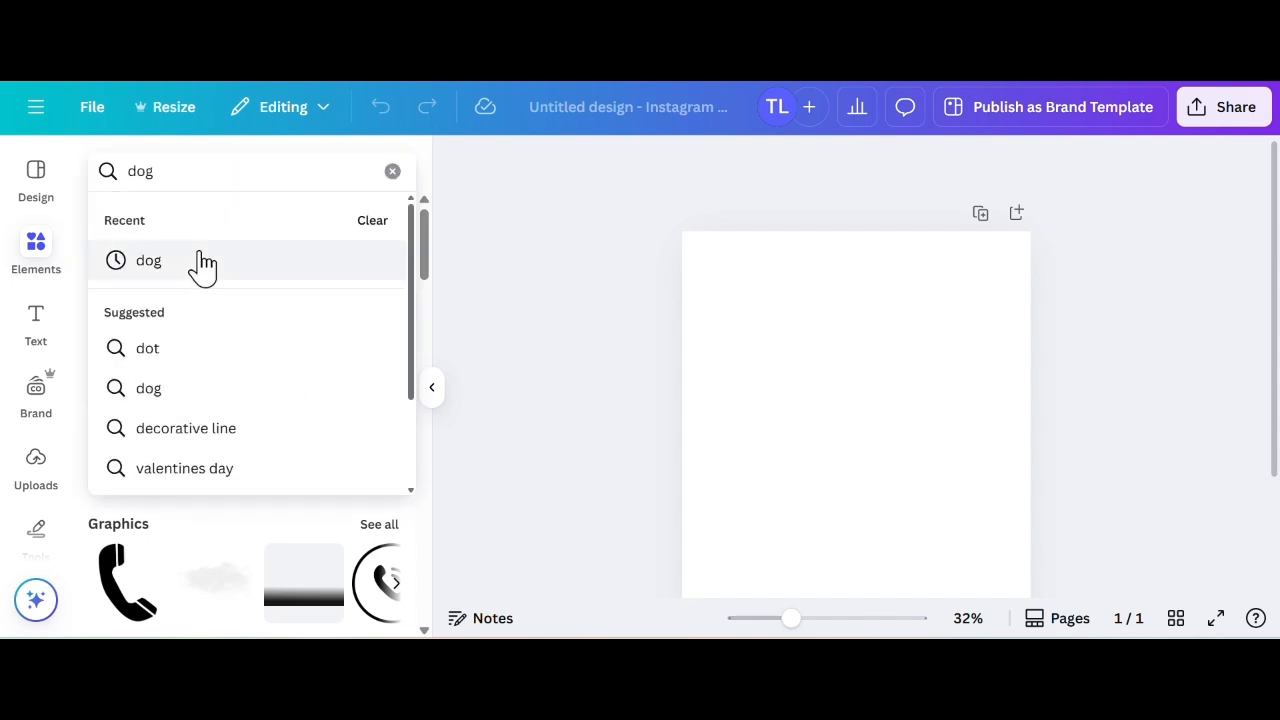
{"action": "key", "text": "Return"}
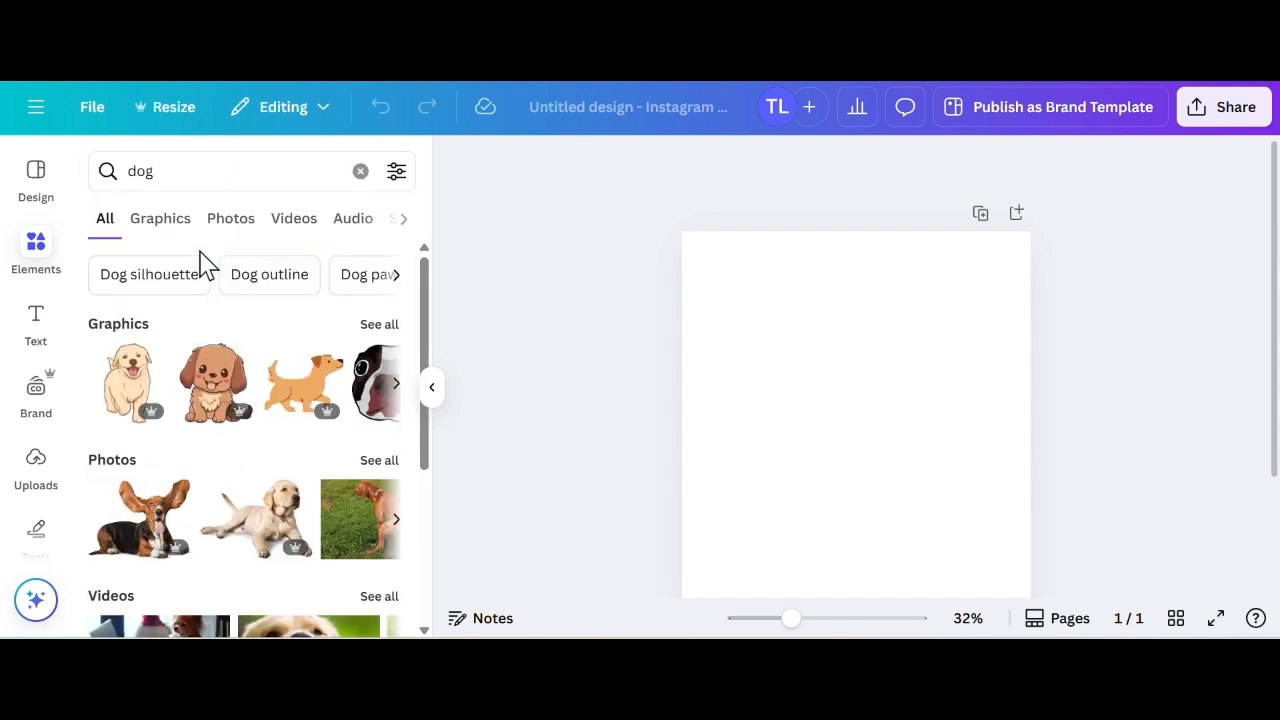
{"action": "left_click", "coordinate": [397, 173]}
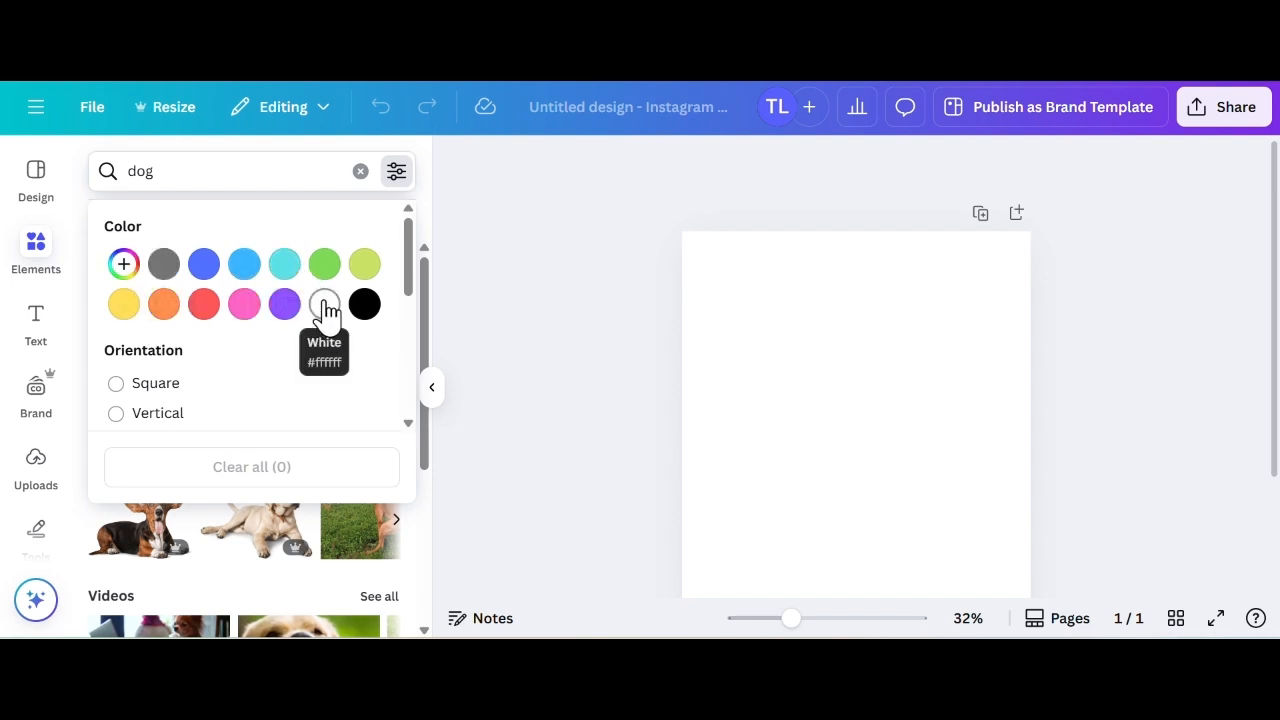
{"action": "scroll", "coordinate": [310, 305], "scroll_direction": "down", "scroll_amount": 1}
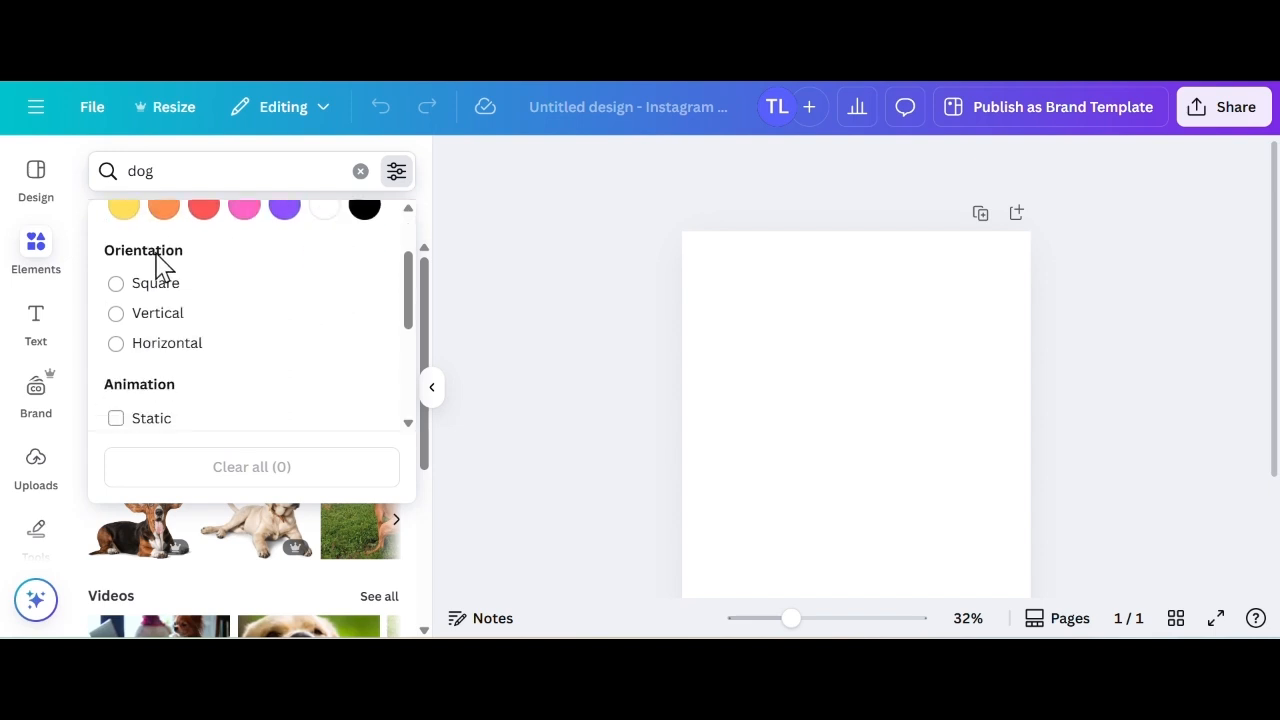
{"action": "scroll", "coordinate": [160, 265], "scroll_direction": "down", "scroll_amount": 1}
{"action": "scroll", "coordinate": [250, 285], "scroll_direction": "down", "scroll_amount": 1}
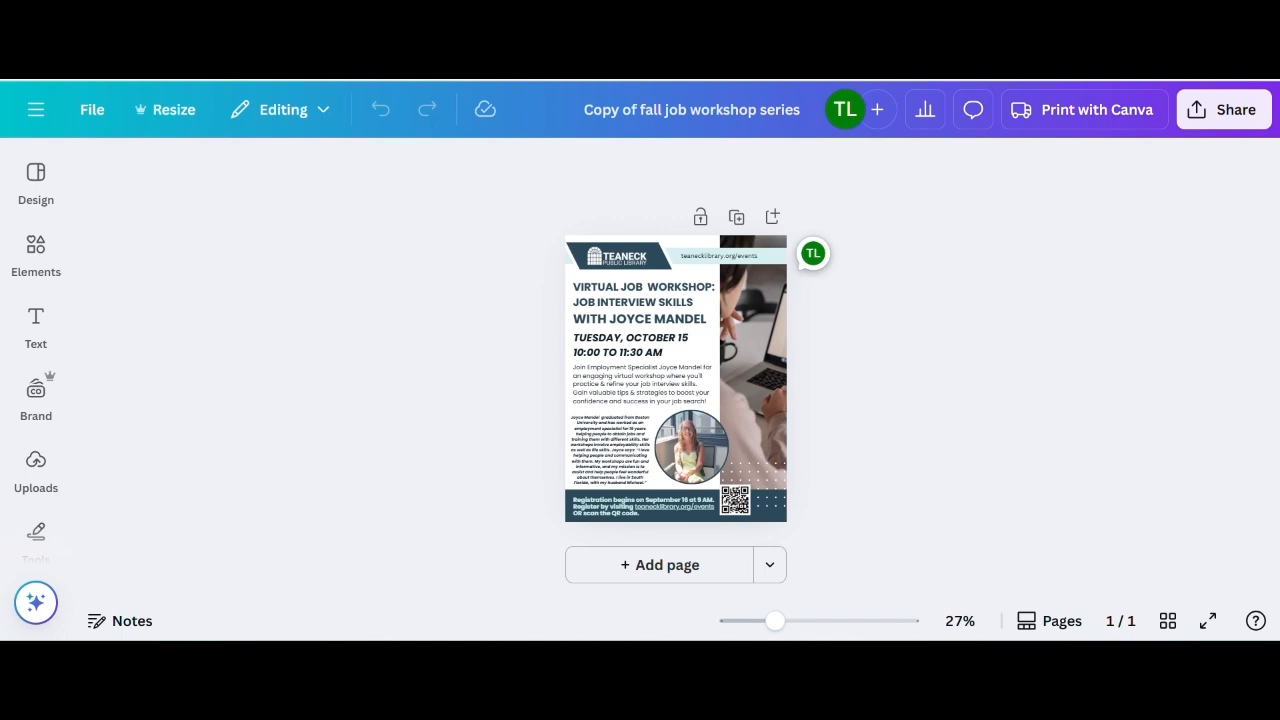
Create a resized copy of the flyer as a square Instagram Post
{"action": "left_click", "coordinate": [175, 122]}
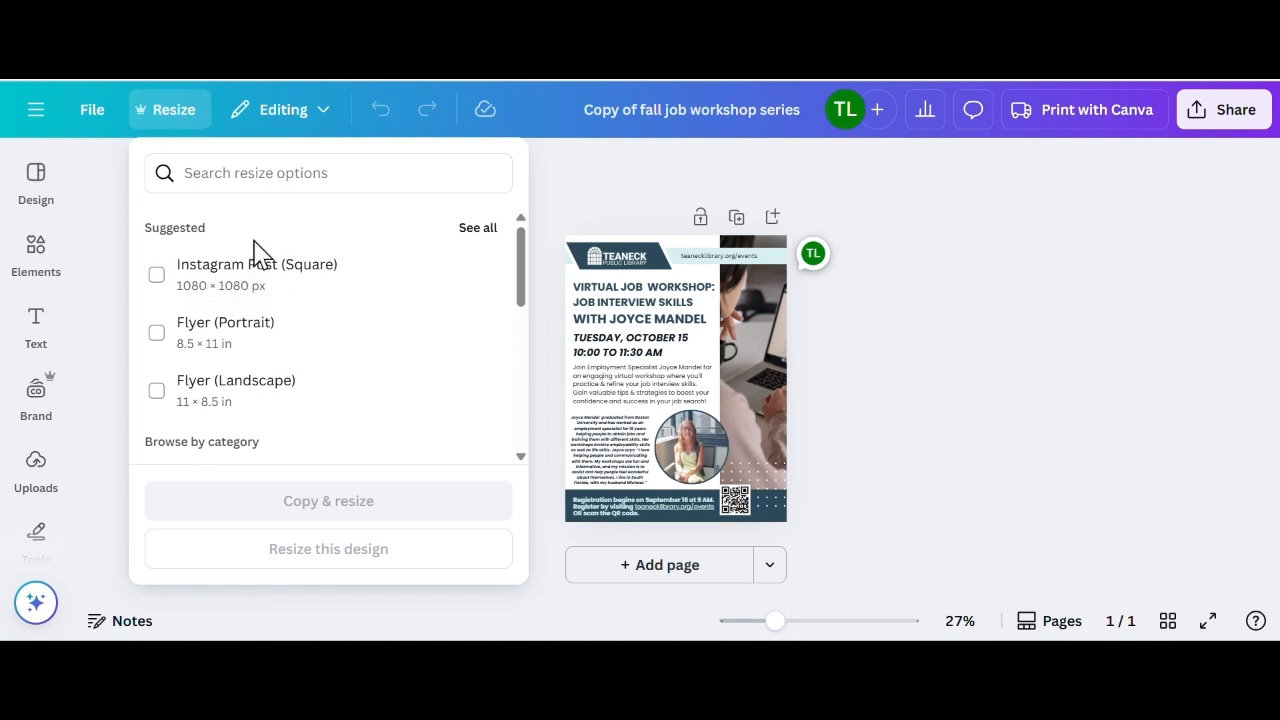
{"action": "left_click", "coordinate": [238, 172]}
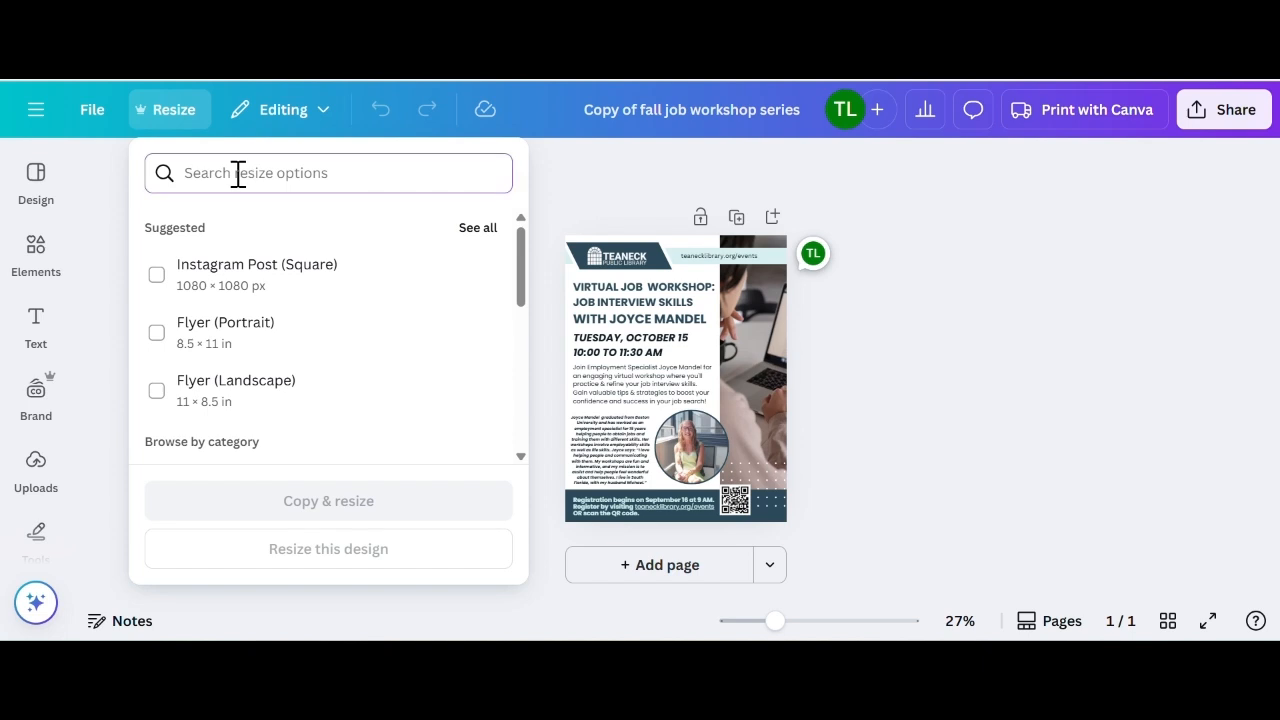
{"action": "scroll", "coordinate": [412, 260], "scroll_direction": "down", "scroll_amount": 2}
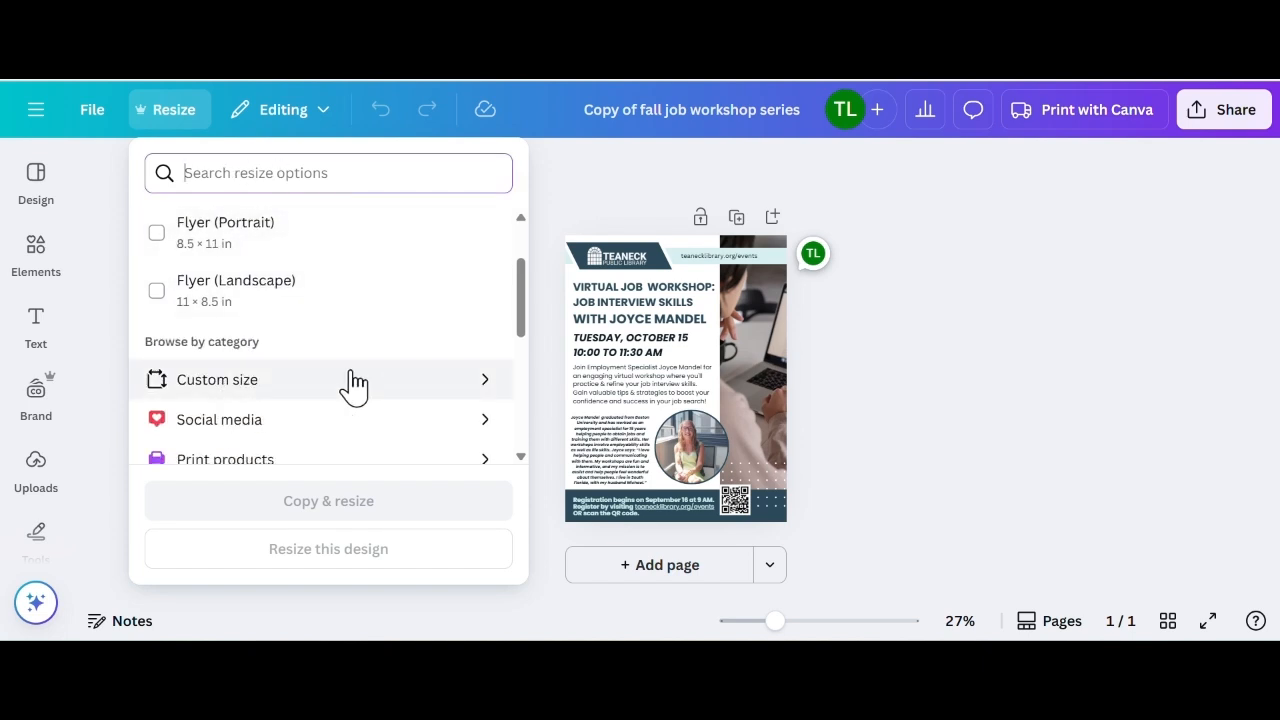
{"action": "scroll", "coordinate": [352, 384], "scroll_direction": "up", "scroll_amount": 2}
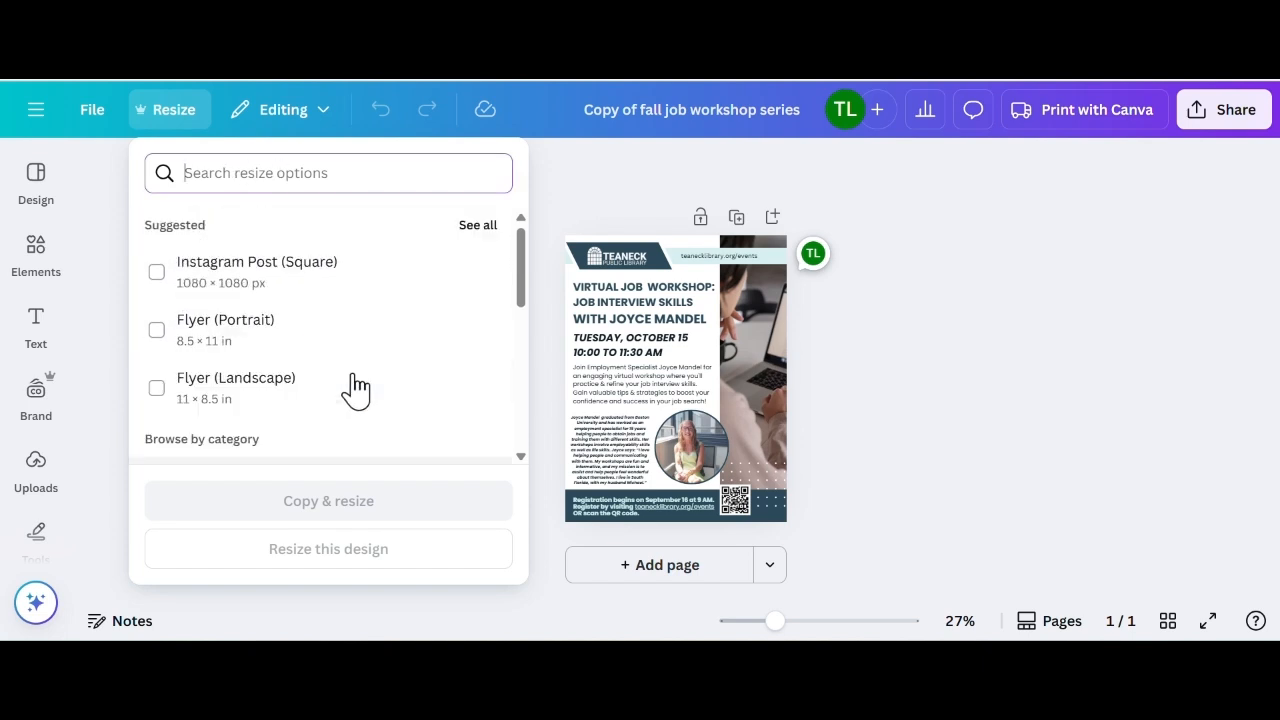
{"action": "left_click", "coordinate": [157, 276]}
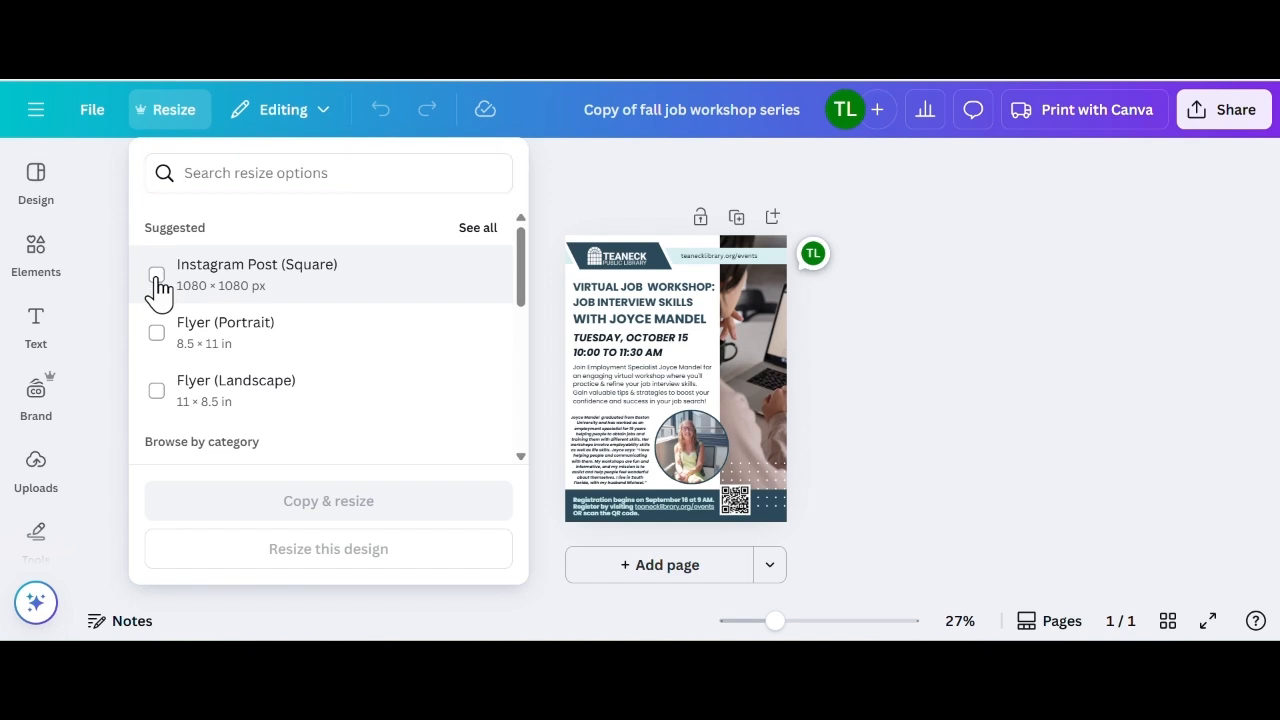
{"action": "left_click", "coordinate": [157, 276]}
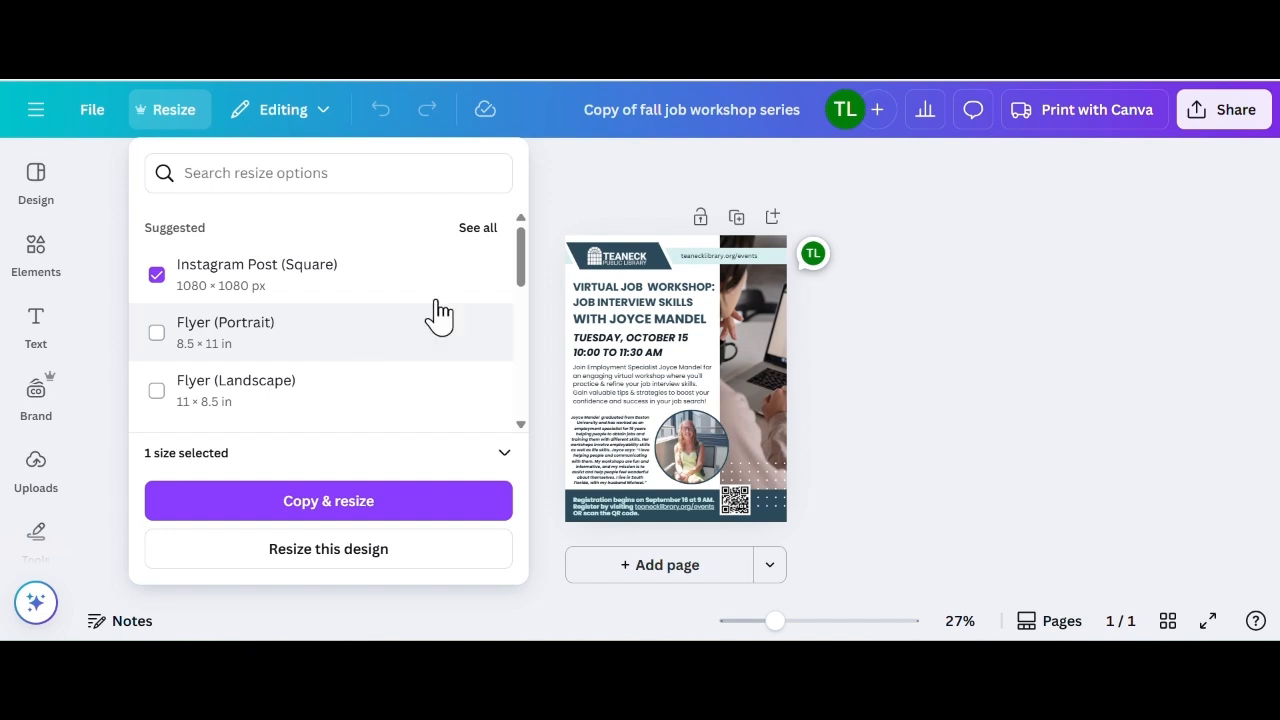
{"action": "left_click", "coordinate": [336, 505]}
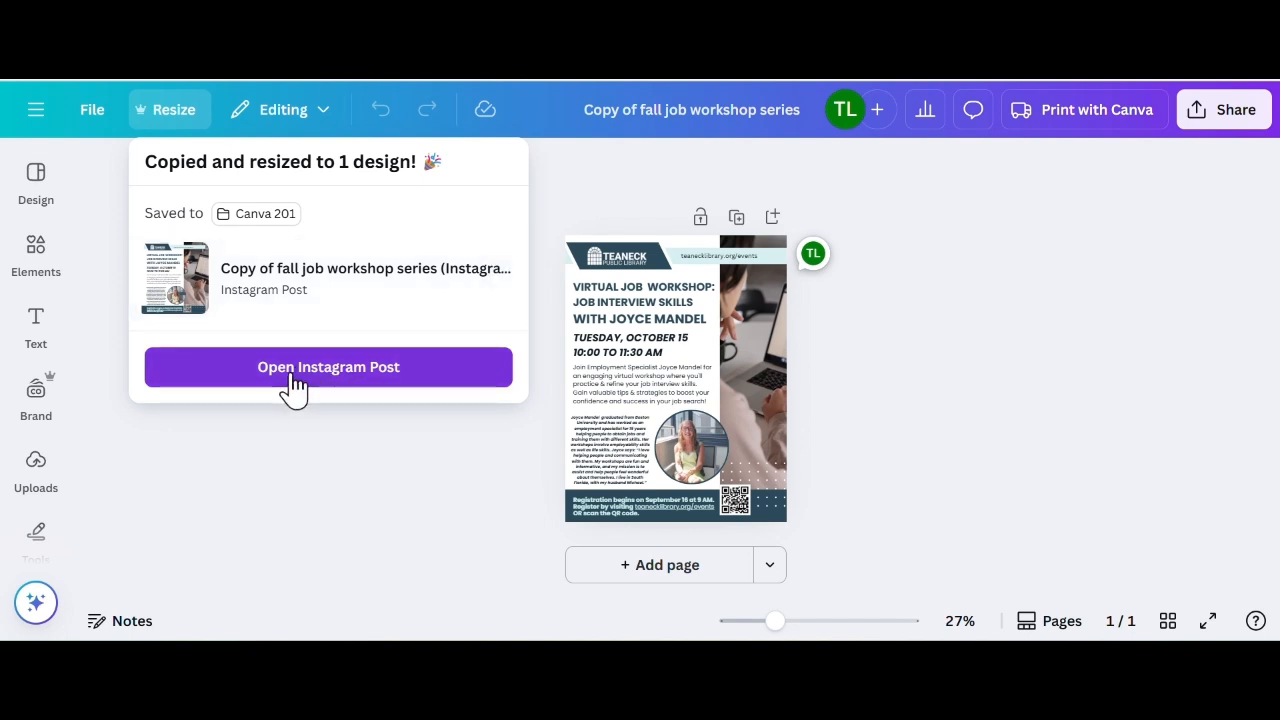
Open the new Instagram Post copy and zoom it to 42%
{"action": "left_click", "coordinate": [293, 388]}
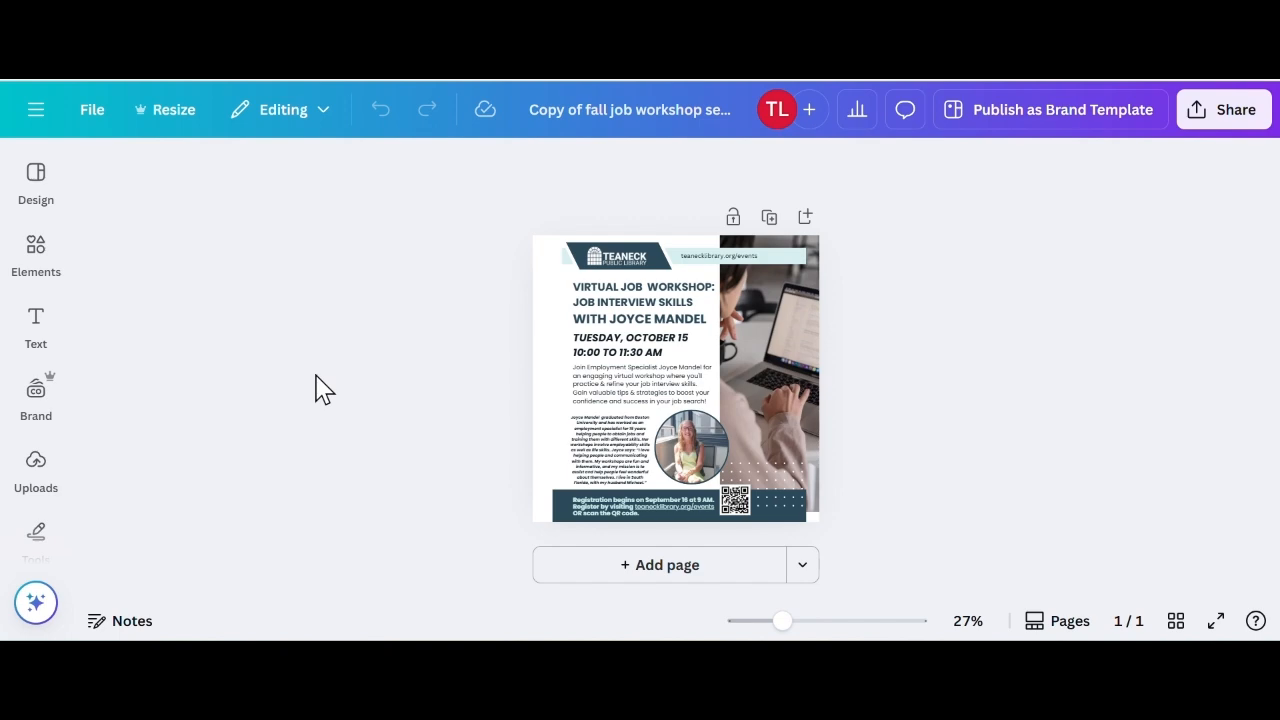
{"action": "left_click_drag", "start_coordinate": [785, 622], "coordinate": [803, 620]}
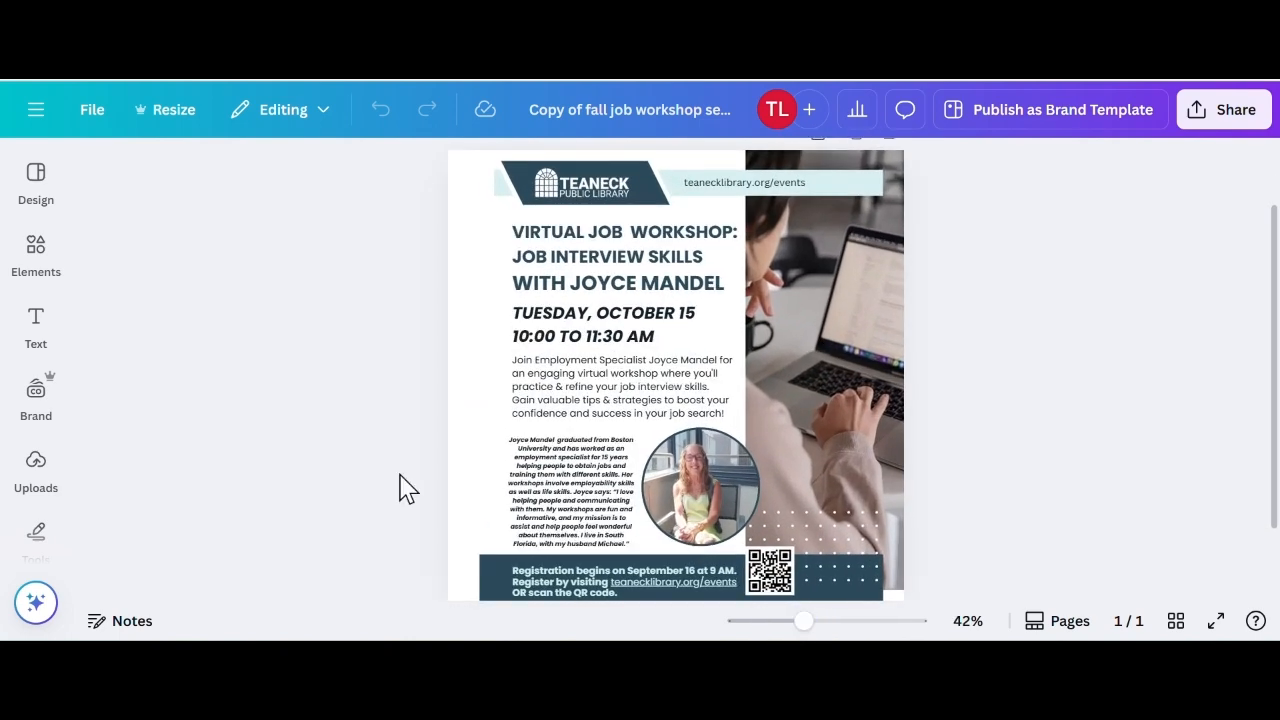
{"action": "scroll", "coordinate": [394, 486], "scroll_direction": "down", "scroll_amount": 2}
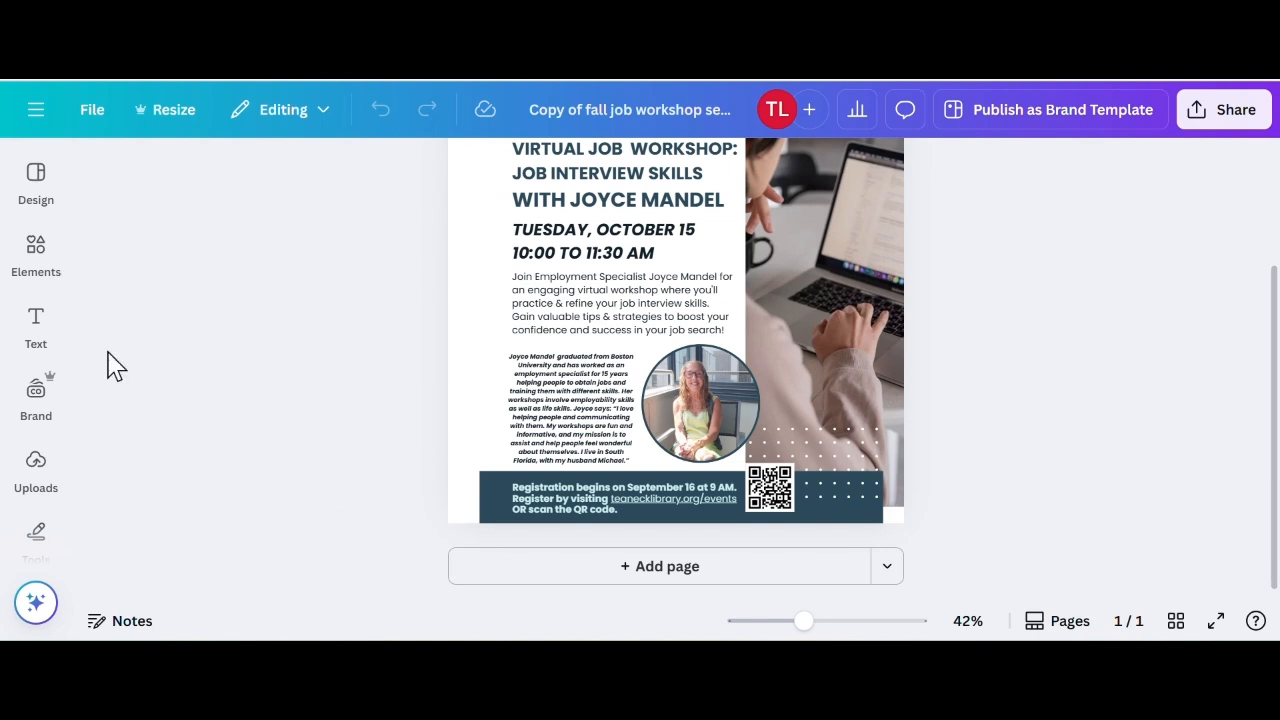
{"action": "scroll", "coordinate": [340, 500], "scroll_direction": "up", "scroll_amount": 2}
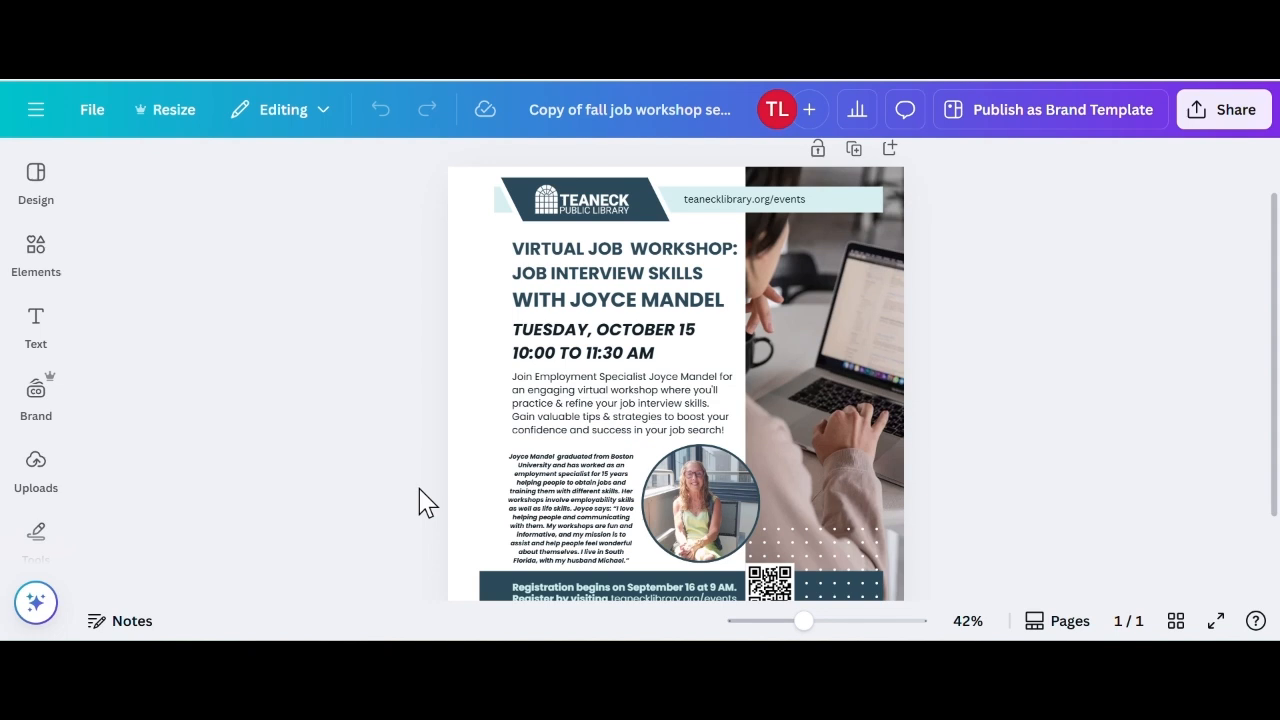
{"action": "scroll", "coordinate": [425, 502], "scroll_direction": "down", "scroll_amount": 2}
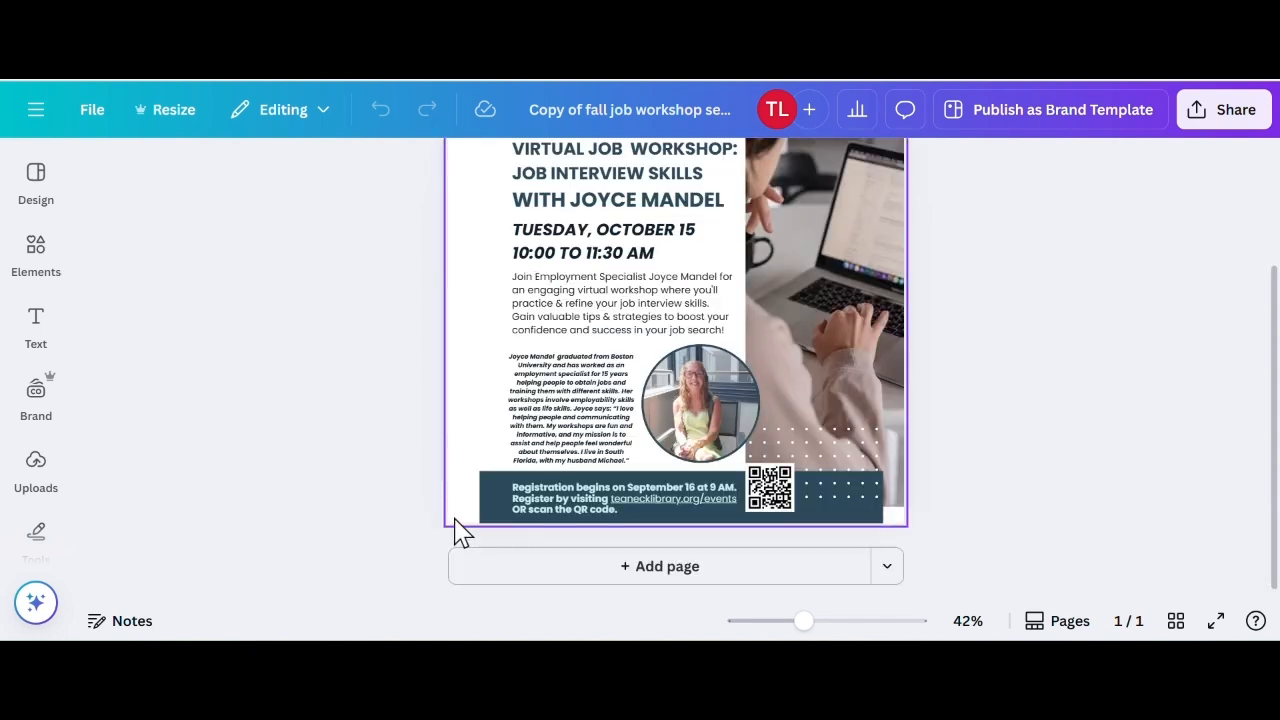
Widen the registration text box at the bottom on both sides
{"action": "left_click", "coordinate": [492, 505]}
{"action": "left_click_drag", "start_coordinate": [476, 500], "coordinate": [400, 508]}
{"action": "left_click_drag", "start_coordinate": [900, 521], "coordinate": [963, 537]}
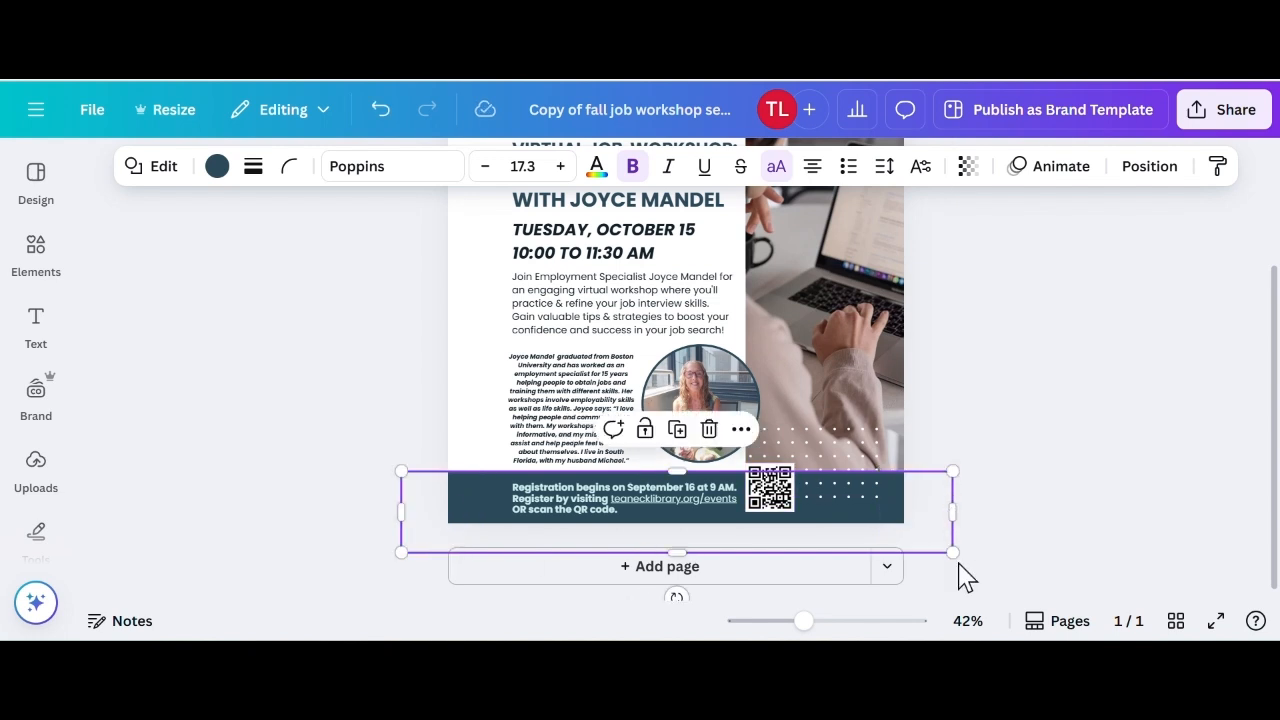
{"action": "scroll", "coordinate": [449, 257], "scroll_direction": "up", "scroll_amount": 3}
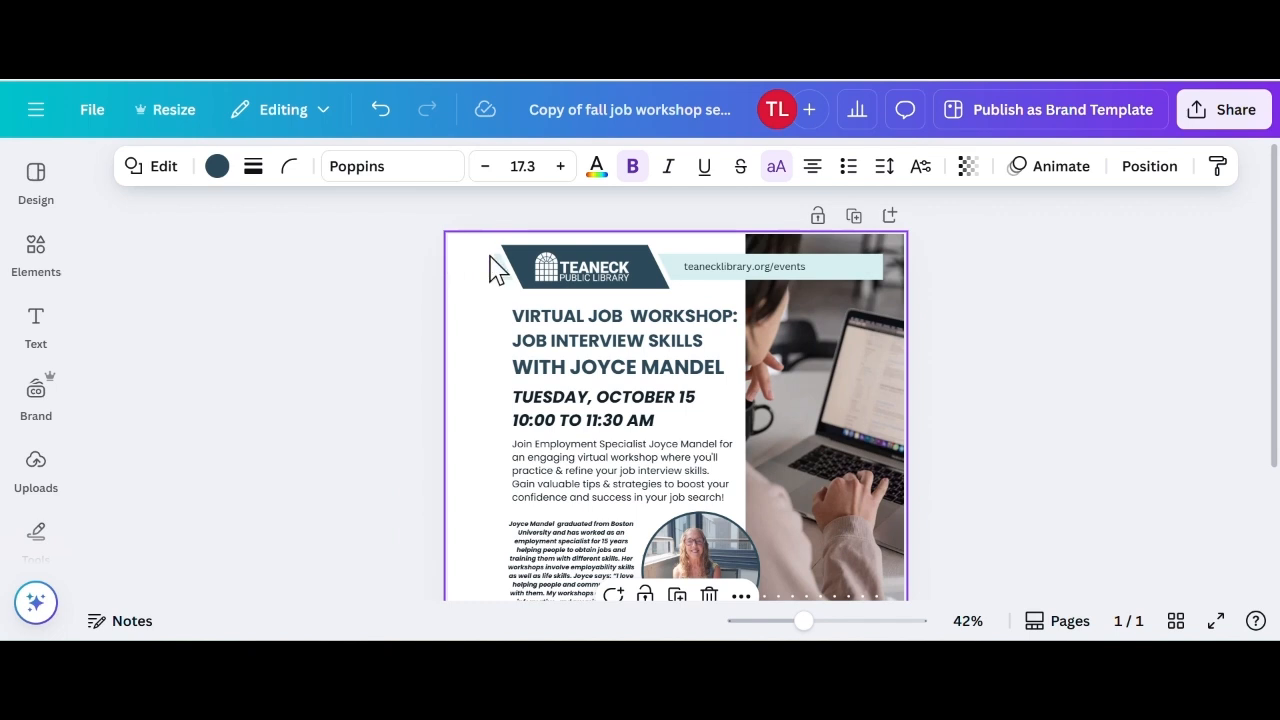
Undo the last change and stretch the Teaneck Library header banner to both page edges
{"action": "left_click", "coordinate": [505, 282]}
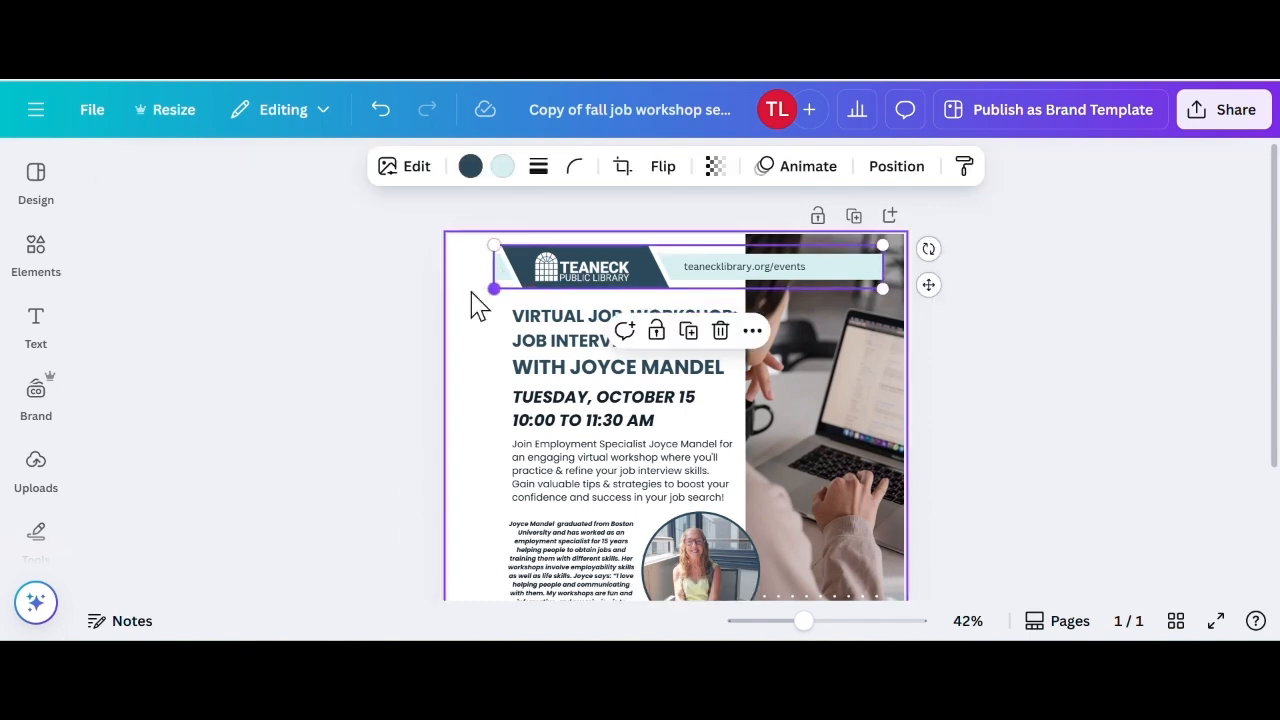
{"action": "left_click", "coordinate": [380, 109]}
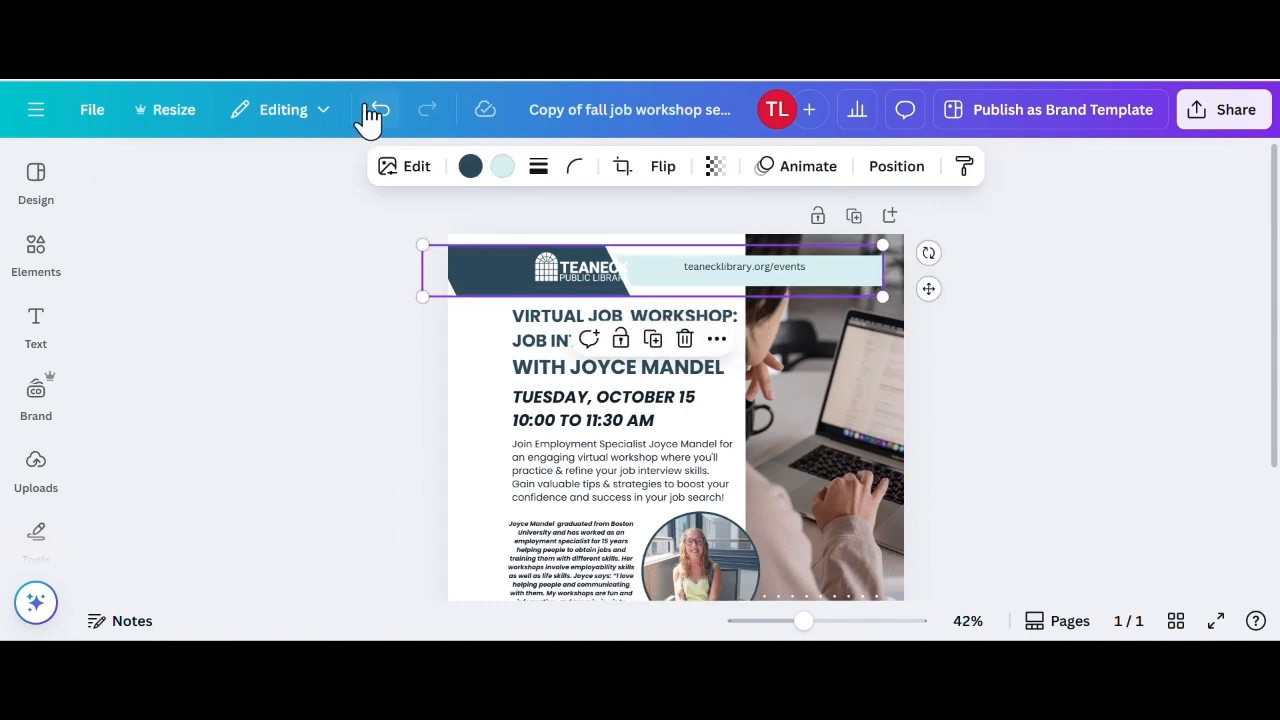
{"action": "left_click_drag", "start_coordinate": [430, 221], "coordinate": [706, 288]}
{"action": "left_click_drag", "start_coordinate": [487, 289], "coordinate": [449, 314]}
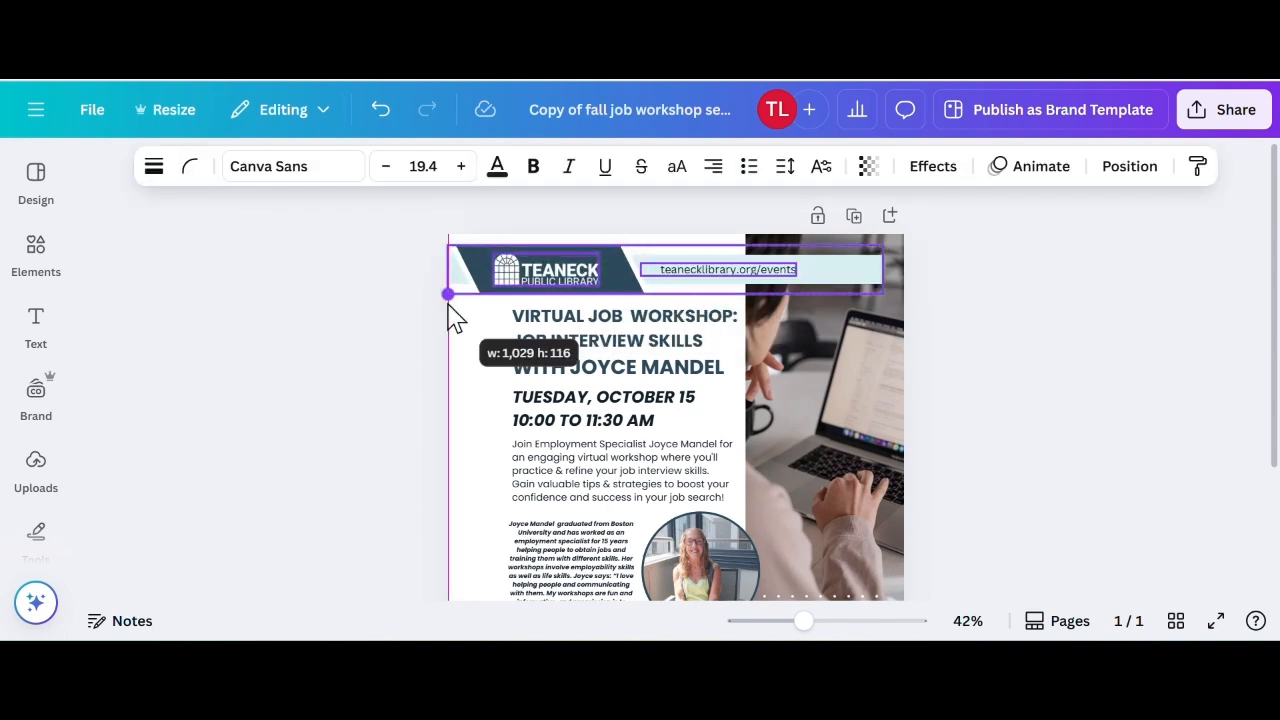
{"action": "left_click_drag", "start_coordinate": [894, 287], "coordinate": [906, 302]}
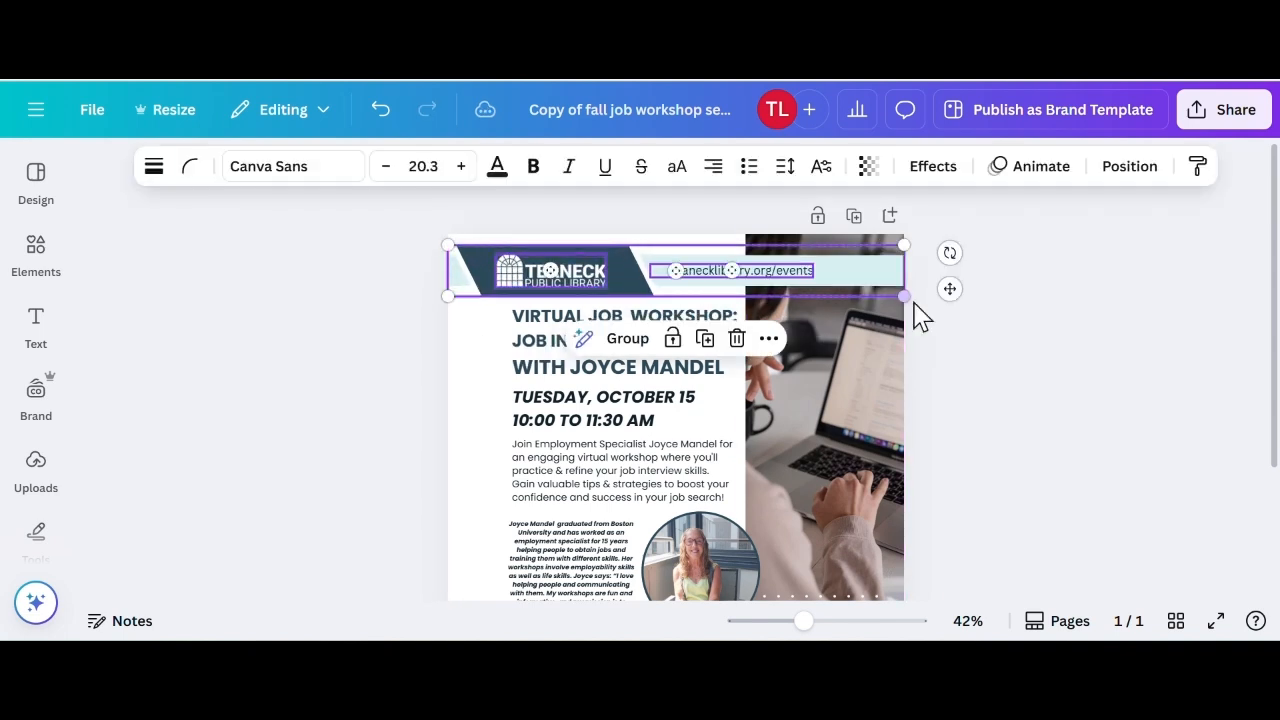
{"action": "left_click", "coordinate": [1065, 260]}
Shift the title, date and description text left together and enlarge them
{"action": "scroll", "coordinate": [757, 309], "scroll_direction": "down", "scroll_amount": 2}
{"action": "left_click", "coordinate": [575, 275]}
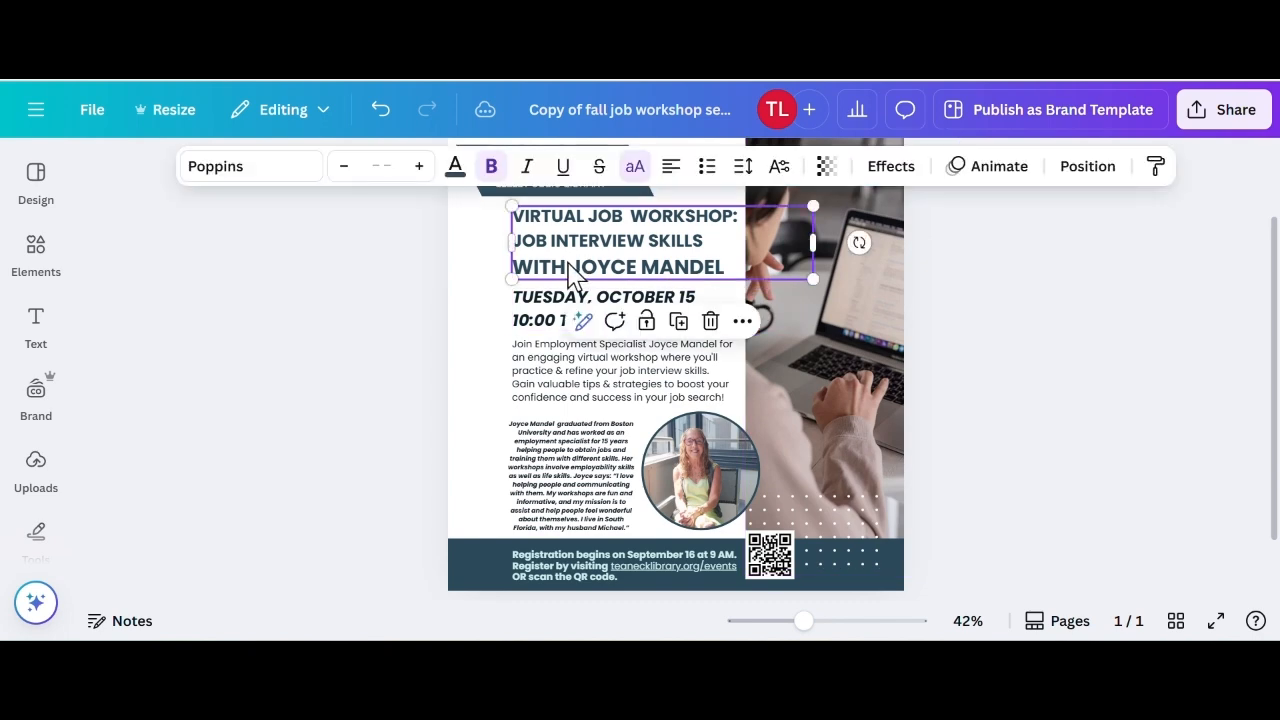
{"action": "left_click", "coordinate": [545, 328], "text": "shift"}
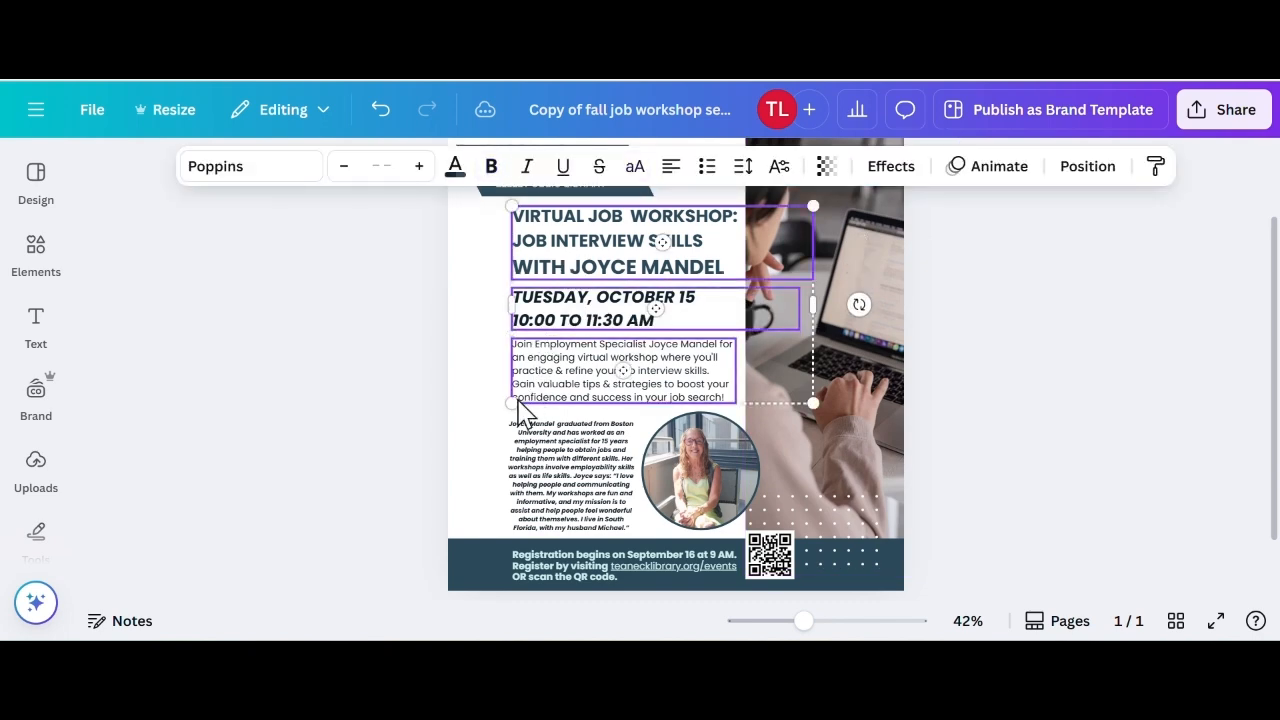
{"action": "left_click", "coordinate": [515, 398], "text": "shift"}
{"action": "scroll", "coordinate": [510, 404], "scroll_direction": "up", "scroll_amount": 2}
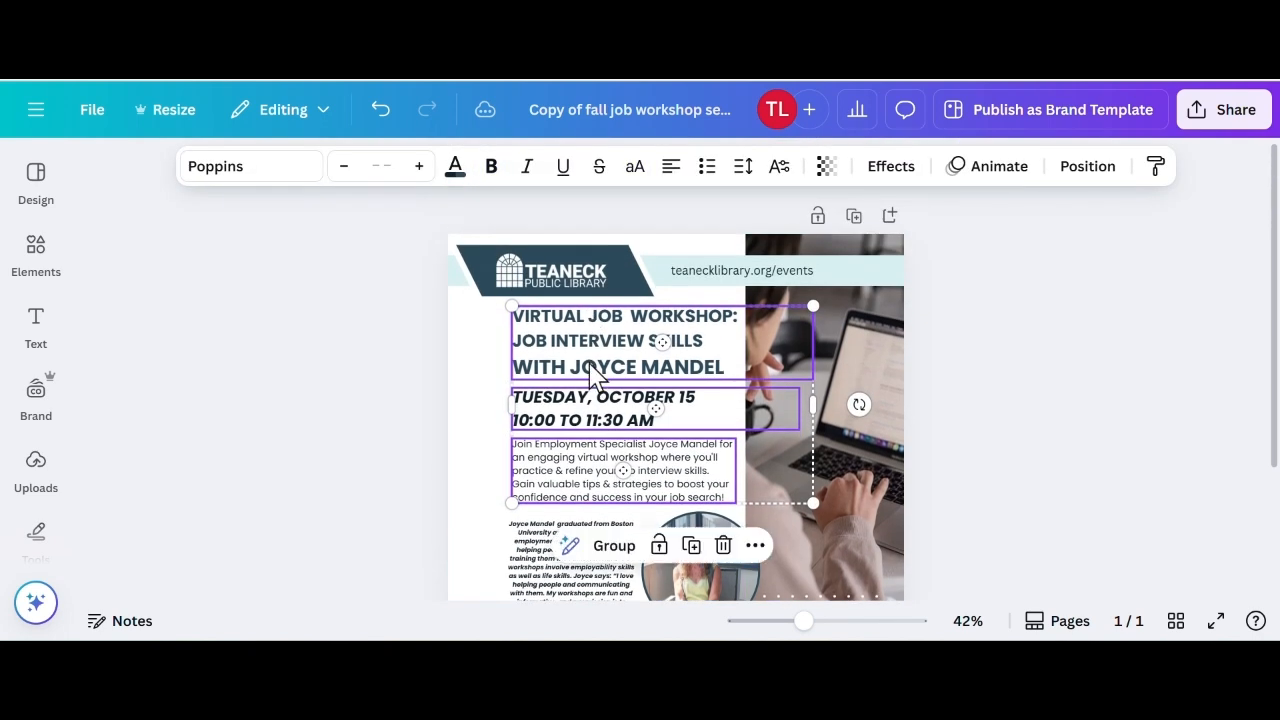
{"action": "left_click_drag", "start_coordinate": [586, 370], "coordinate": [540, 365]}
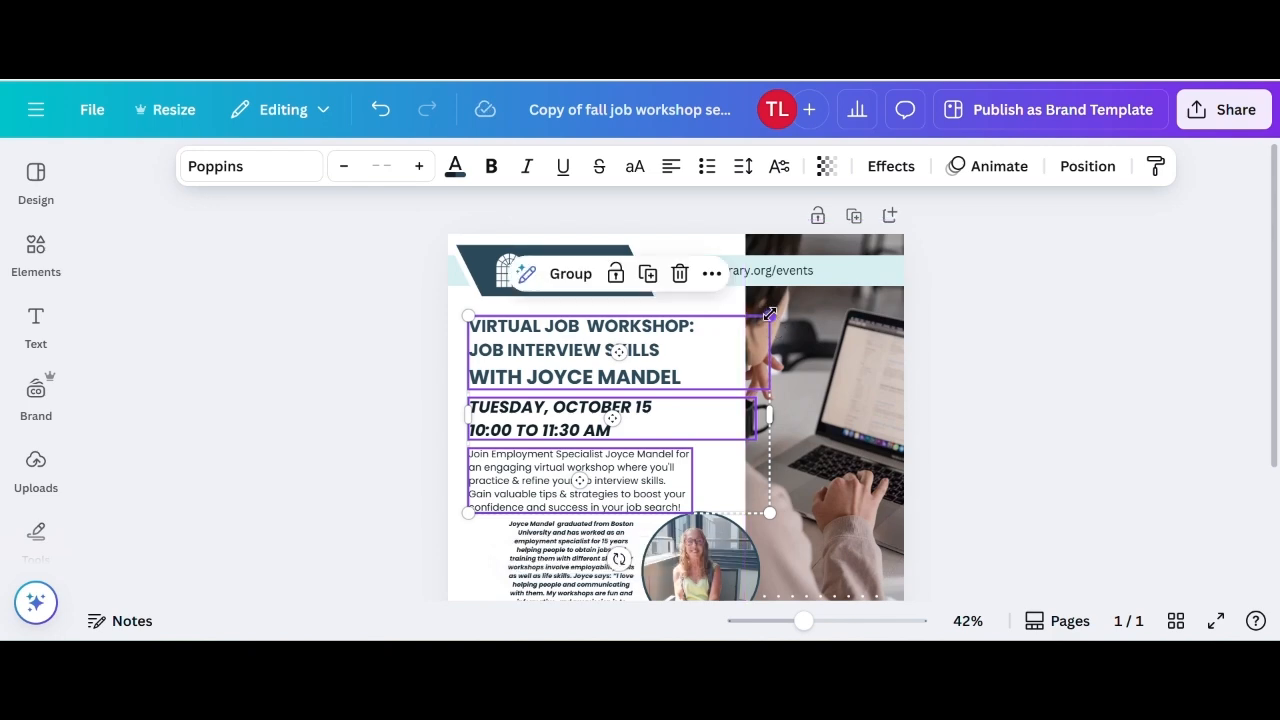
{"action": "left_click_drag", "start_coordinate": [770, 316], "coordinate": [813, 290]}
{"action": "left_click_drag", "start_coordinate": [686, 368], "coordinate": [680, 386]}
{"action": "scroll", "coordinate": [680, 386], "scroll_direction": "down", "scroll_amount": 3}
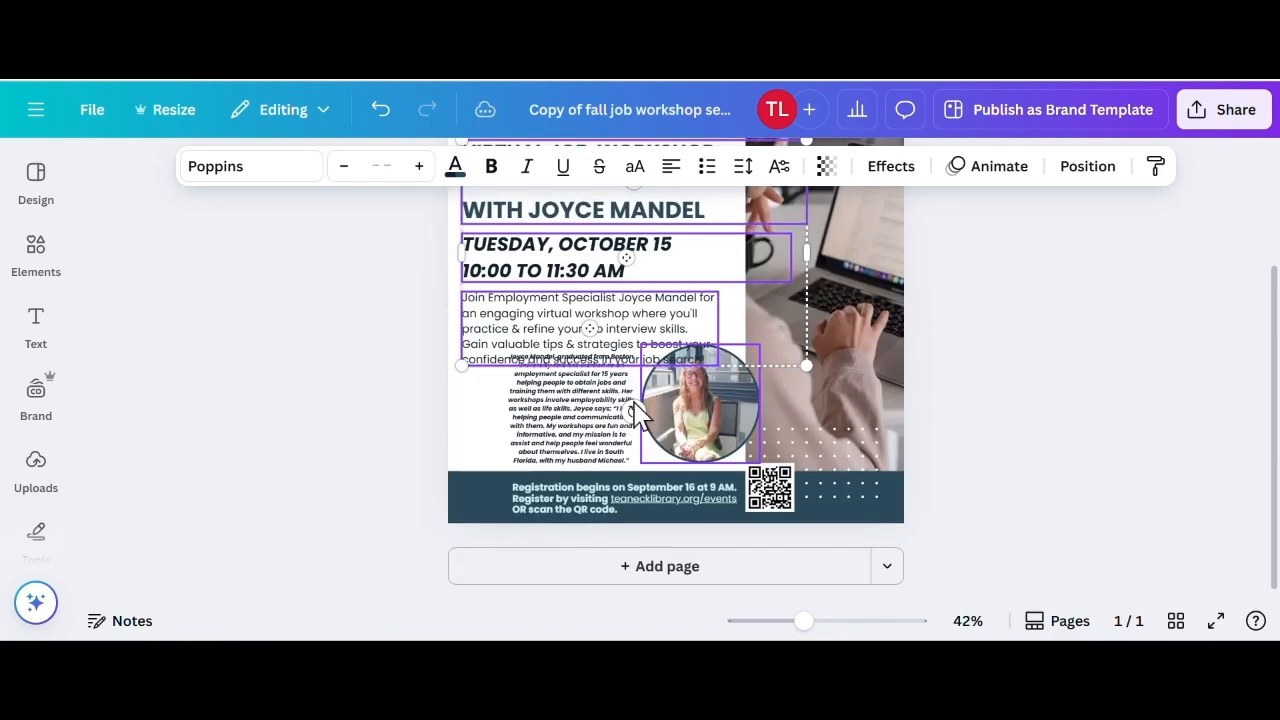
{"action": "left_click", "coordinate": [455, 415]}
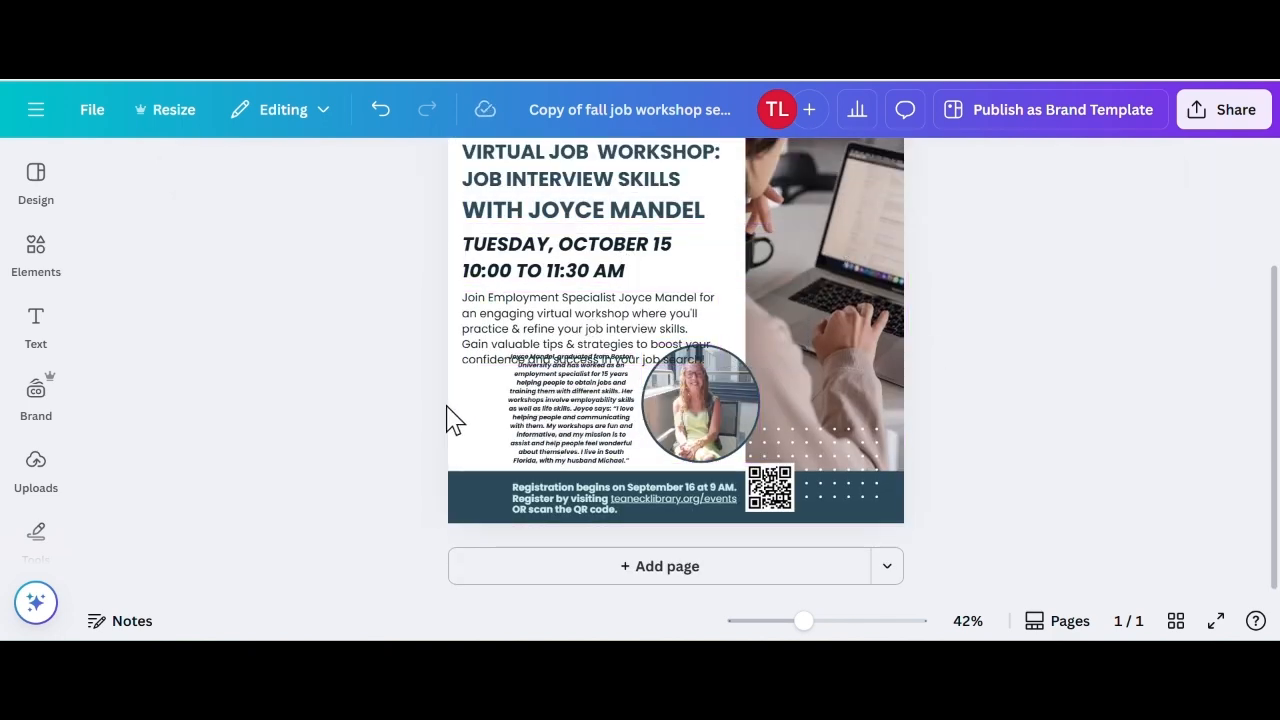
Delete the speaker bio text, the circular speaker photo and its empty frame
{"action": "left_click", "coordinate": [548, 420]}
{"action": "key", "text": "Delete"}
{"action": "left_click", "coordinate": [726, 400]}
{"action": "key", "text": "Delete"}
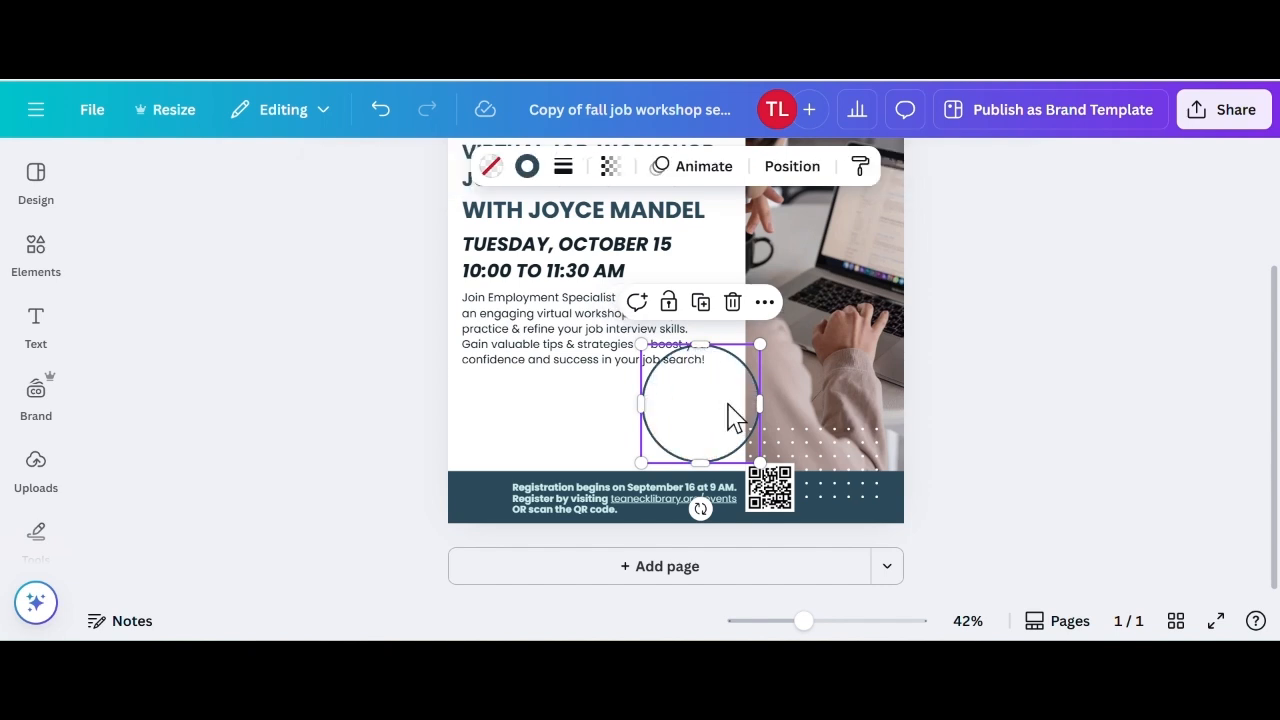
{"action": "key", "text": "Delete"}
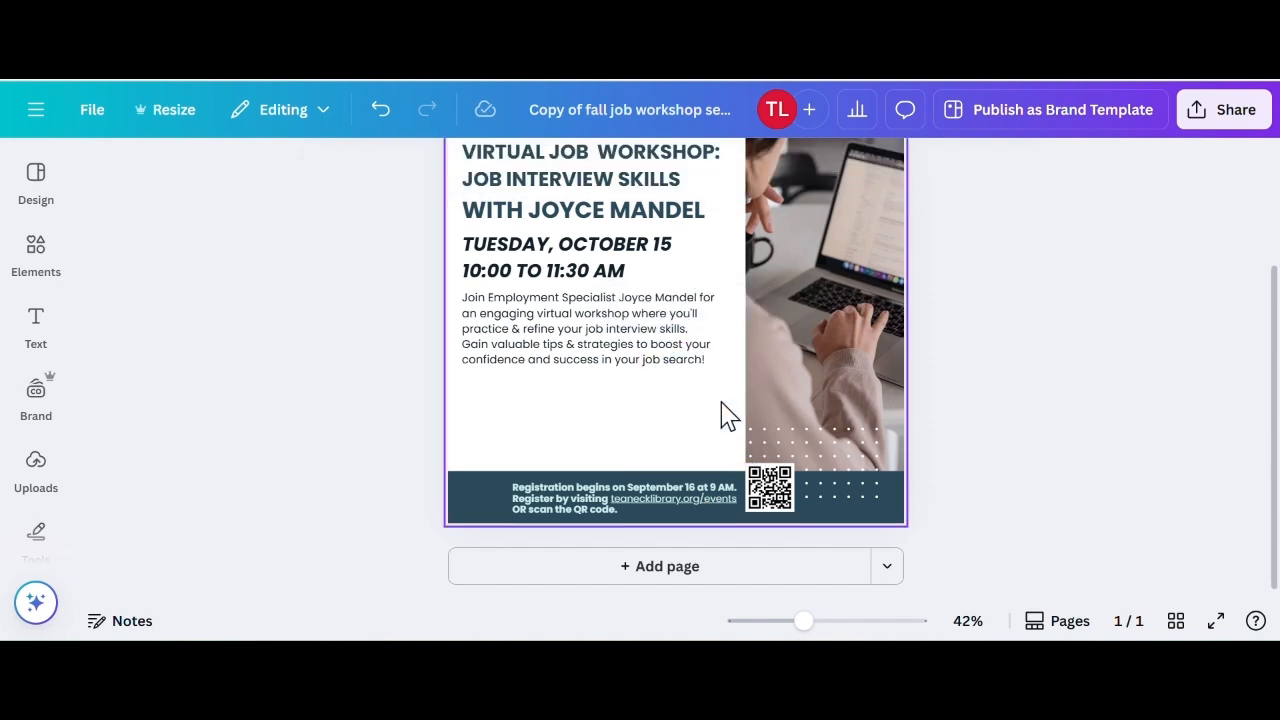
{"action": "scroll", "coordinate": [411, 457], "scroll_direction": "up", "scroll_amount": 2}
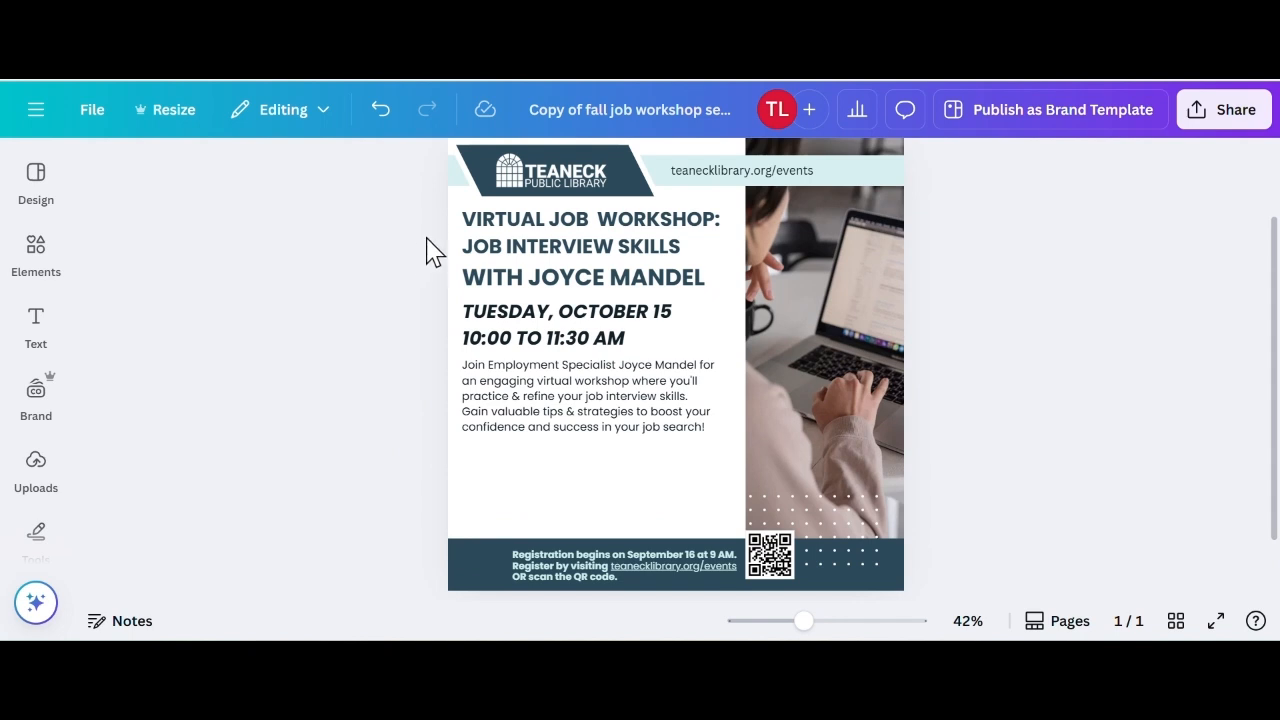
Resize the description paragraph box so its text reflows wider
{"action": "left_click_drag", "start_coordinate": [422, 237], "coordinate": [572, 436]}
{"action": "left_click", "coordinate": [678, 430]}
{"action": "left_click_drag", "start_coordinate": [717, 396], "coordinate": [721, 562]}
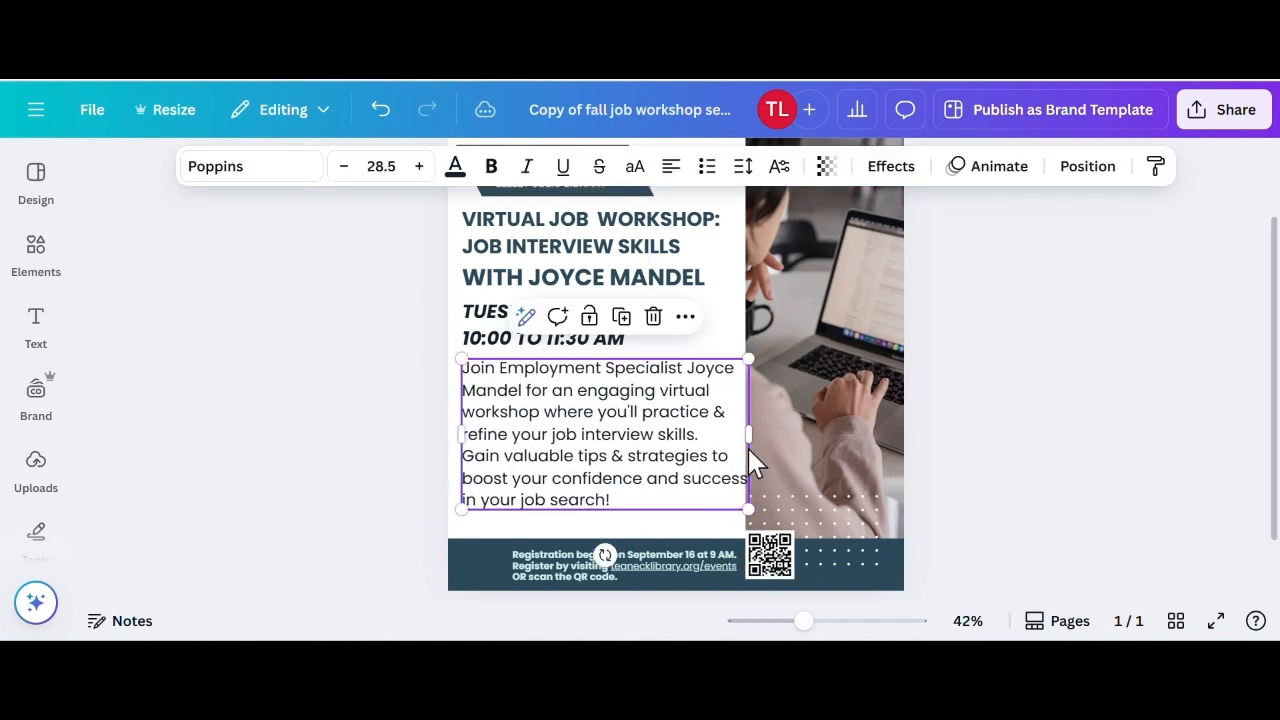
{"action": "mouse_move", "coordinate": [747, 442]}
{"action": "left_mouse_down"}
{"action": "mouse_move", "coordinate": [734, 443]}
{"action": "mouse_move", "coordinate": [745, 442]}
{"action": "left_mouse_up"}
{"action": "left_click", "coordinate": [1040, 457]}
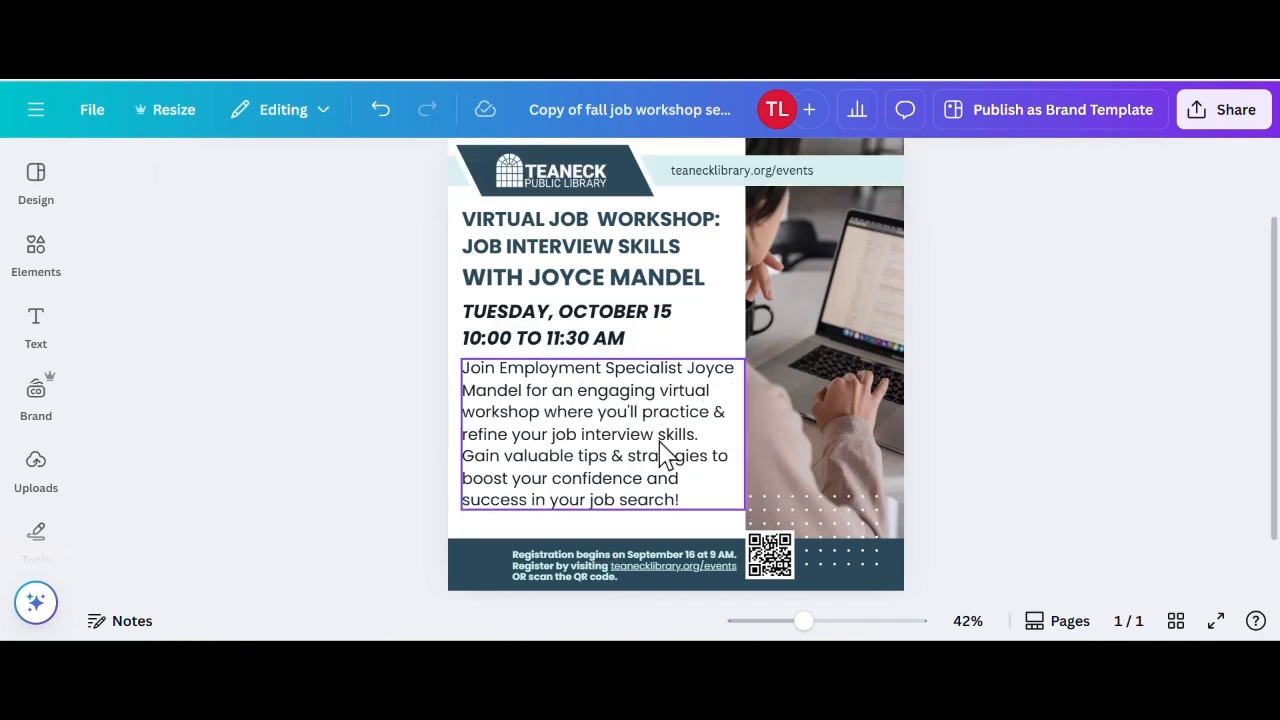
{"action": "left_click", "coordinate": [660, 465]}
{"action": "scroll", "coordinate": [600, 450], "scroll_direction": "up", "scroll_amount": 2}
Enlarge the date/time line and the workshop title by their corner handles
{"action": "left_click", "coordinate": [508, 434]}
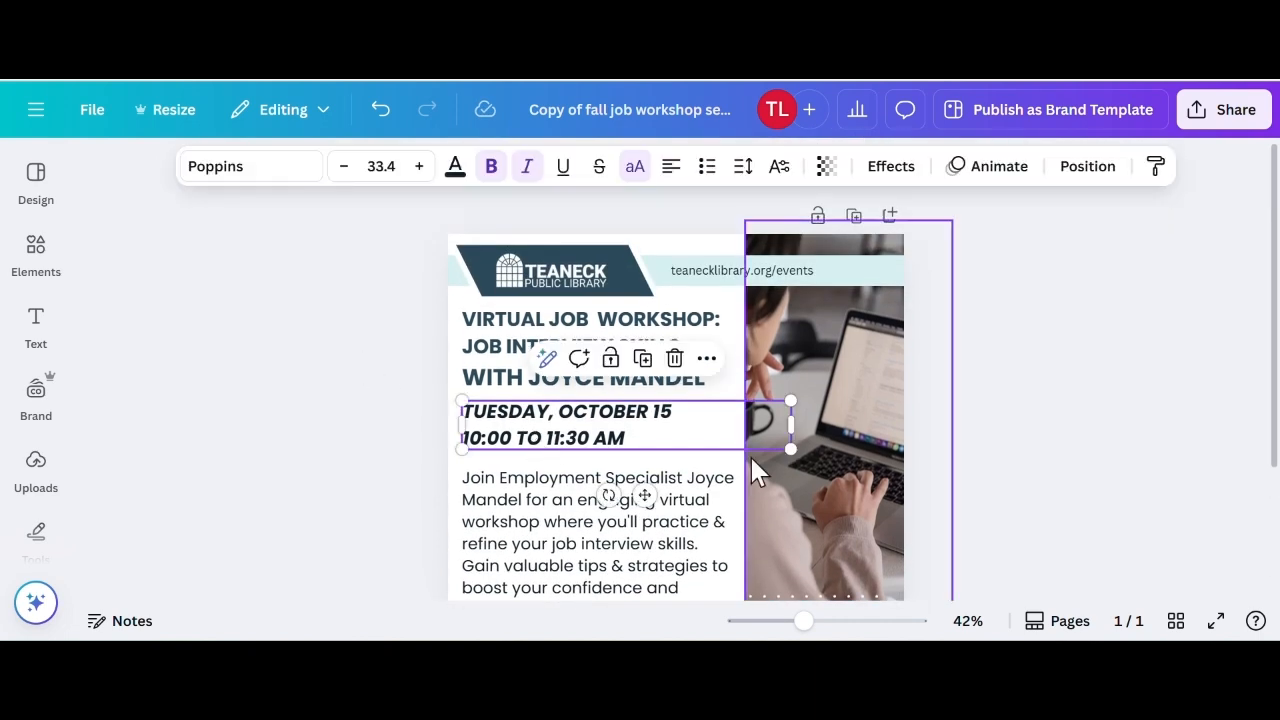
{"action": "left_click_drag", "start_coordinate": [787, 450], "coordinate": [843, 468]}
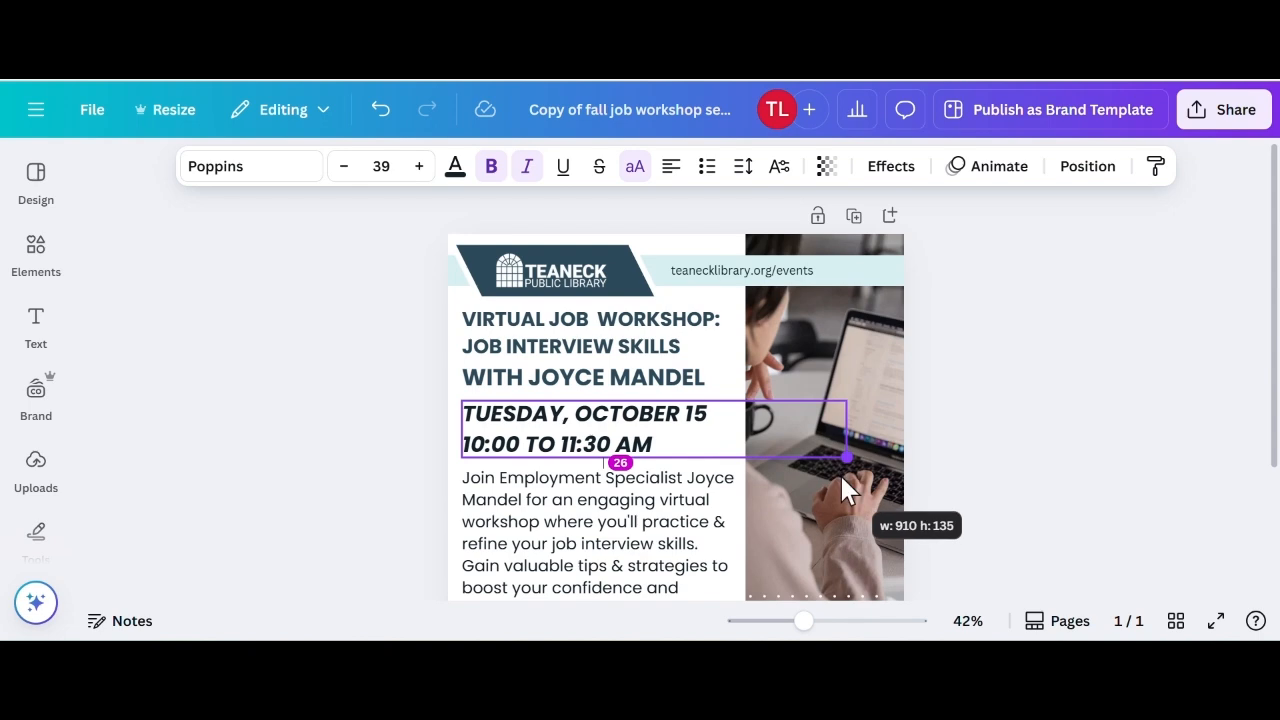
{"action": "left_click", "coordinate": [1103, 443]}
{"action": "scroll", "coordinate": [860, 380], "scroll_direction": "down", "scroll_amount": 3}
{"action": "scroll", "coordinate": [860, 380], "scroll_direction": "up", "scroll_amount": 2}
{"action": "left_click", "coordinate": [714, 292]}
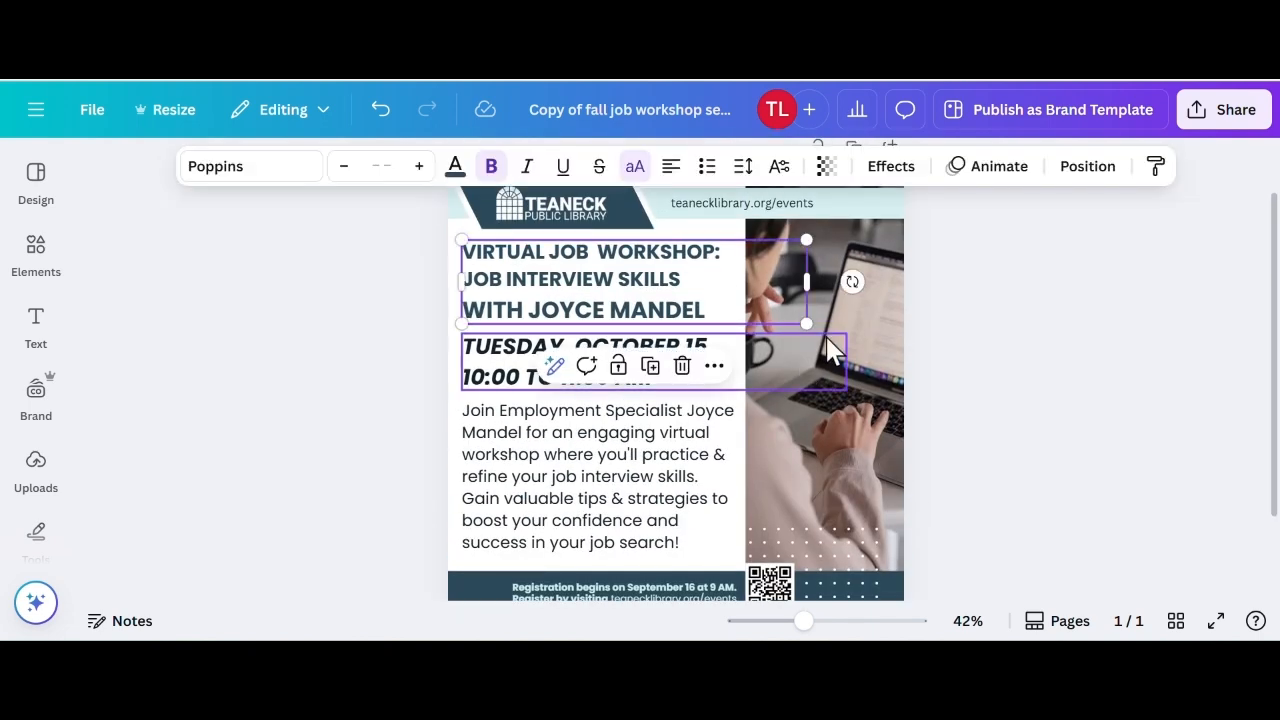
{"action": "left_click_drag", "start_coordinate": [824, 326], "coordinate": [836, 342]}
{"action": "left_click", "coordinate": [486, 366]}
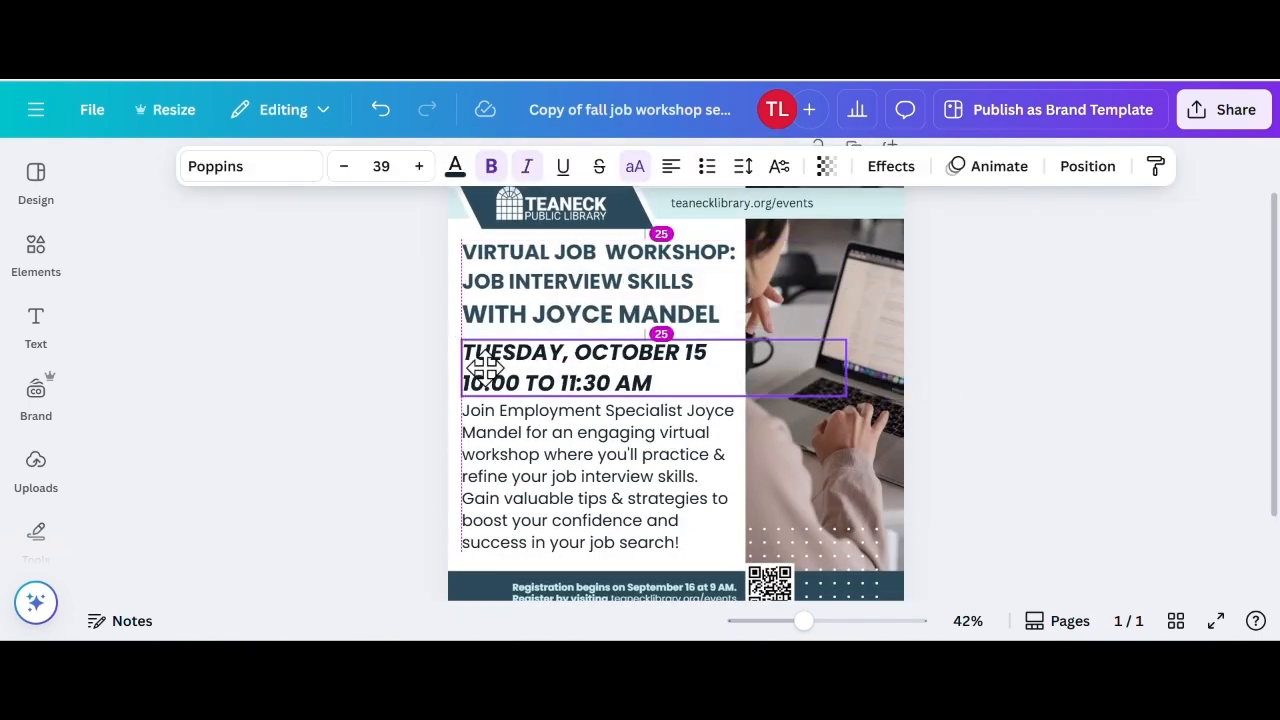
{"action": "left_click", "coordinate": [371, 391]}
{"action": "scroll", "coordinate": [417, 441], "scroll_direction": "down", "scroll_amount": 2}
{"action": "scroll", "coordinate": [417, 441], "scroll_direction": "down", "scroll_amount": 1}
{"action": "left_click", "coordinate": [517, 409]}
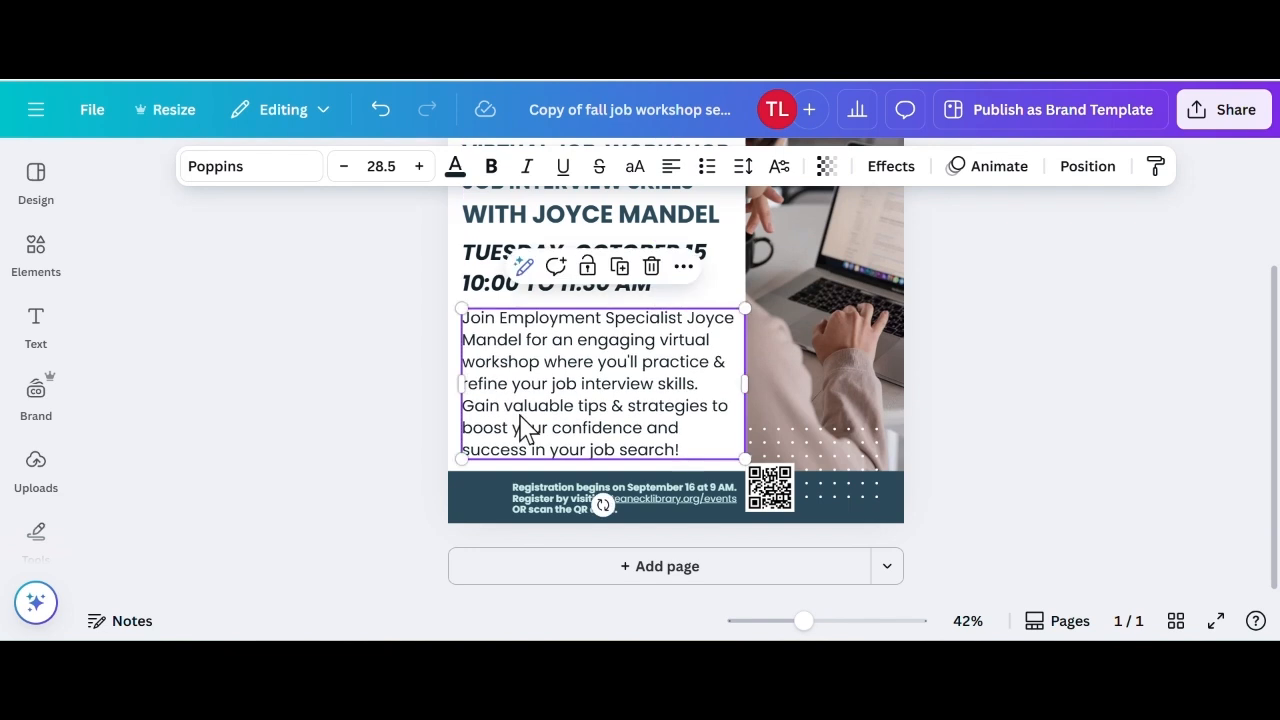
{"action": "key", "text": "Escape"}
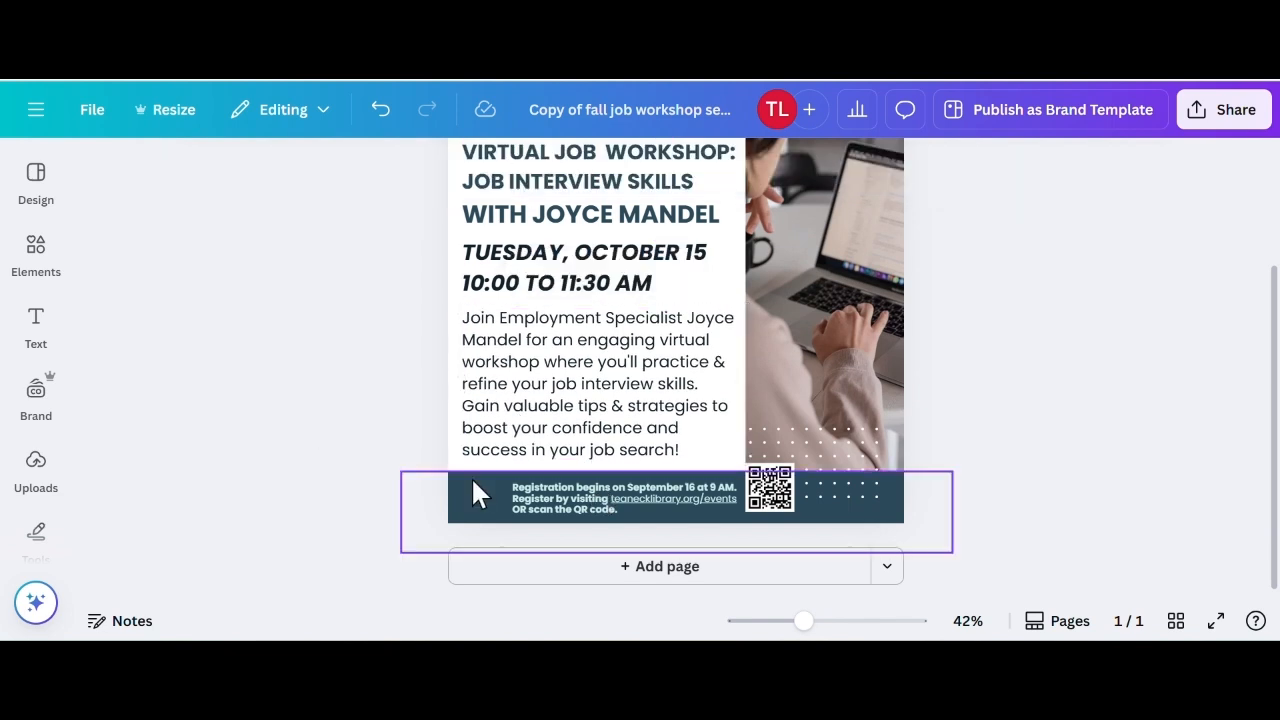
Move the registration text left in the footer banner beside the QR code
{"action": "left_click", "coordinate": [559, 515]}
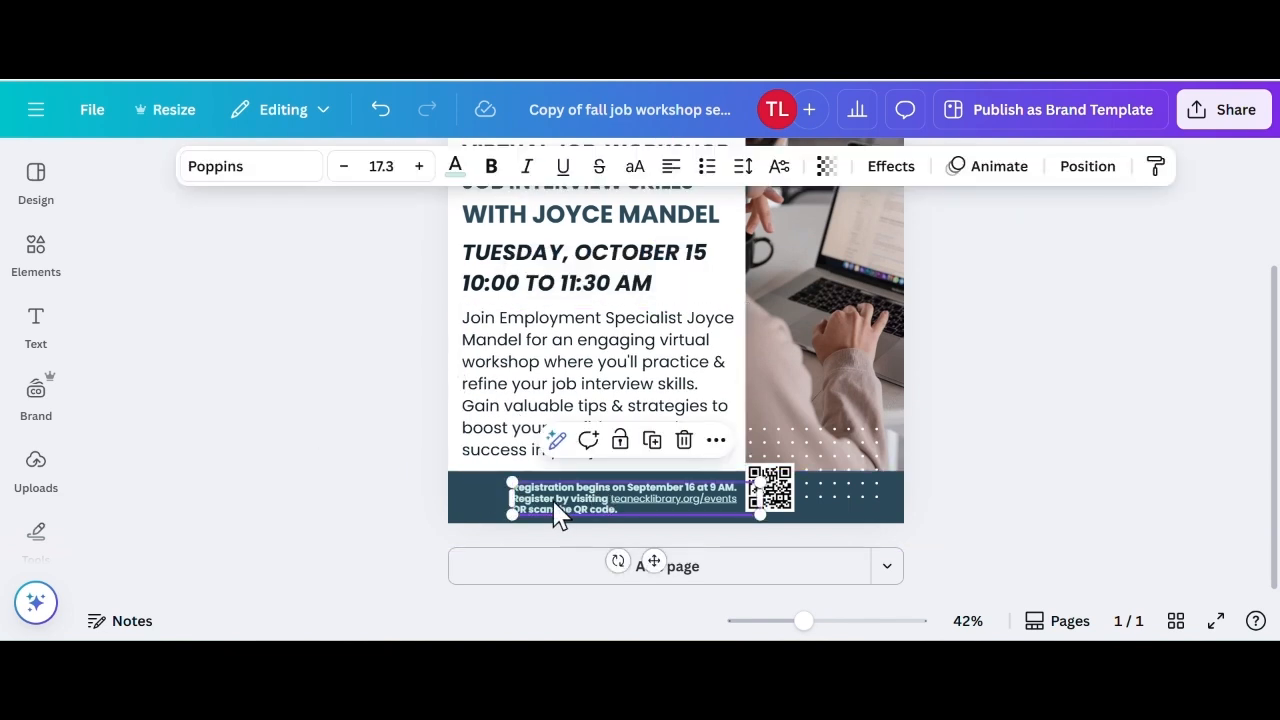
{"action": "left_click_drag", "start_coordinate": [559, 515], "coordinate": [509, 510]}
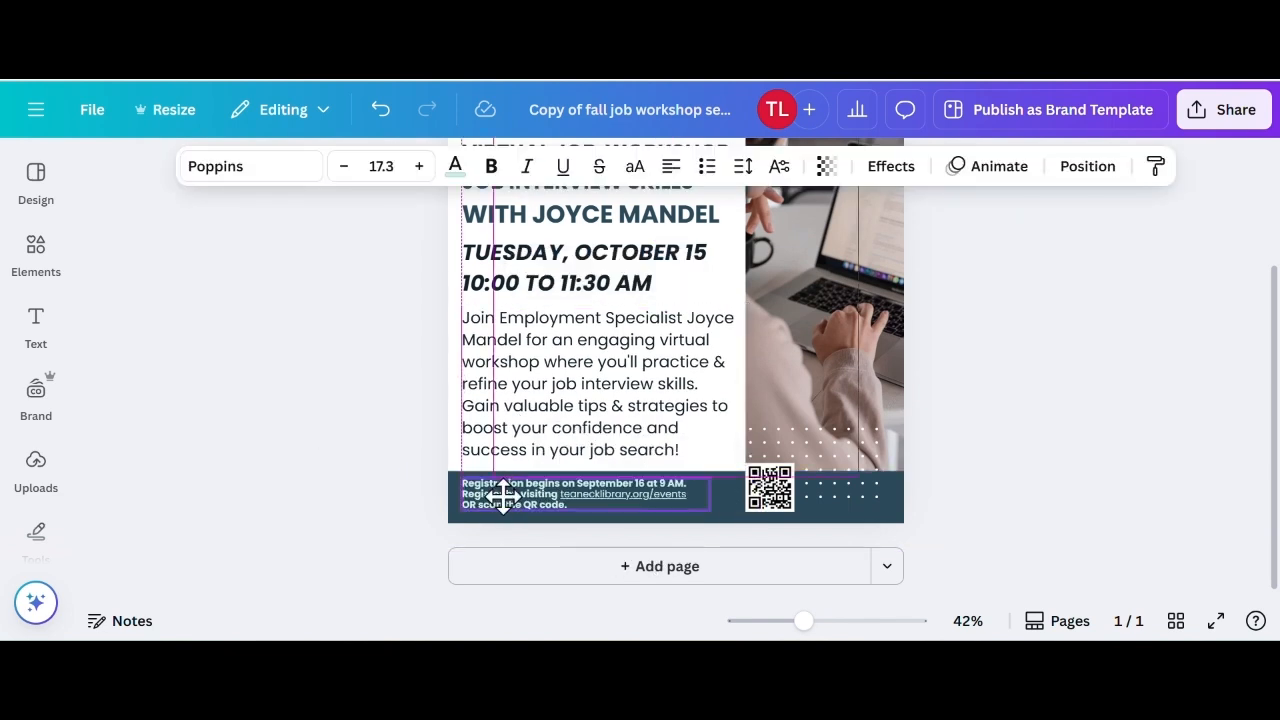
{"action": "left_click", "coordinate": [764, 492]}
{"action": "left_click", "coordinate": [1037, 497]}
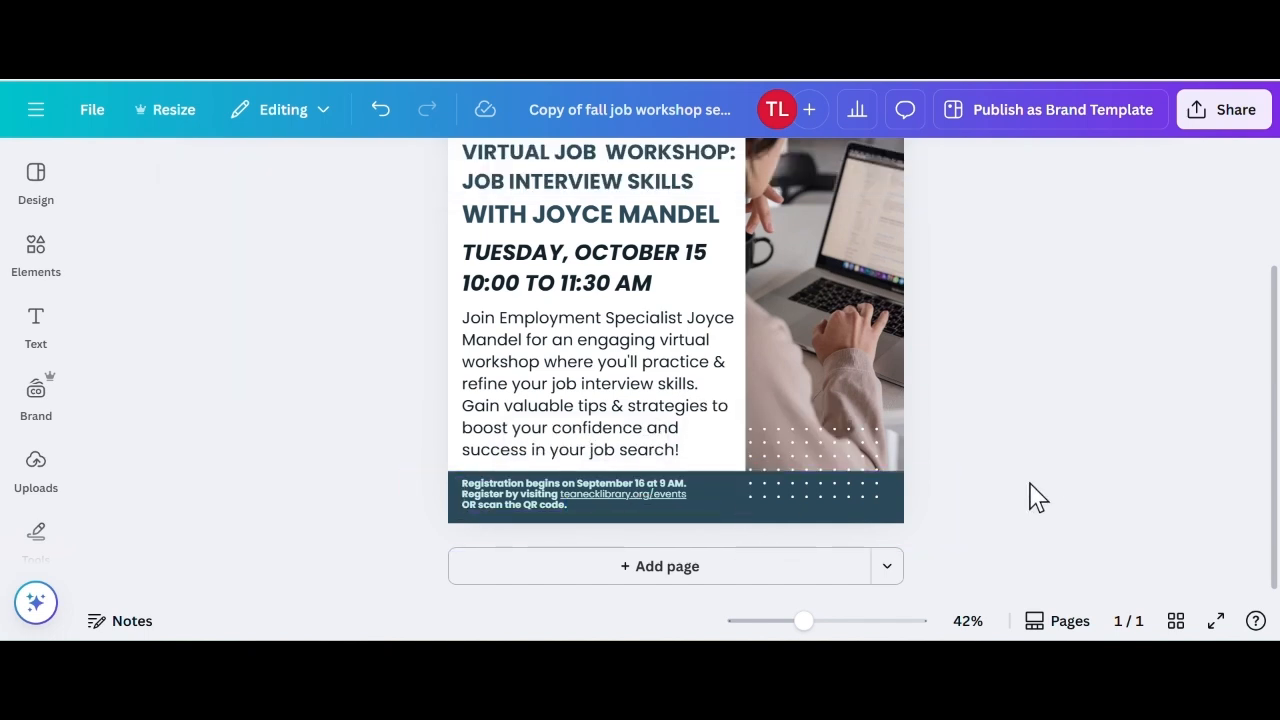
Delete 'OR scan the QR code.' from the registration note and end it with a period
{"action": "left_click", "coordinate": [521, 505]}
{"action": "double_click", "coordinate": [521, 505]}
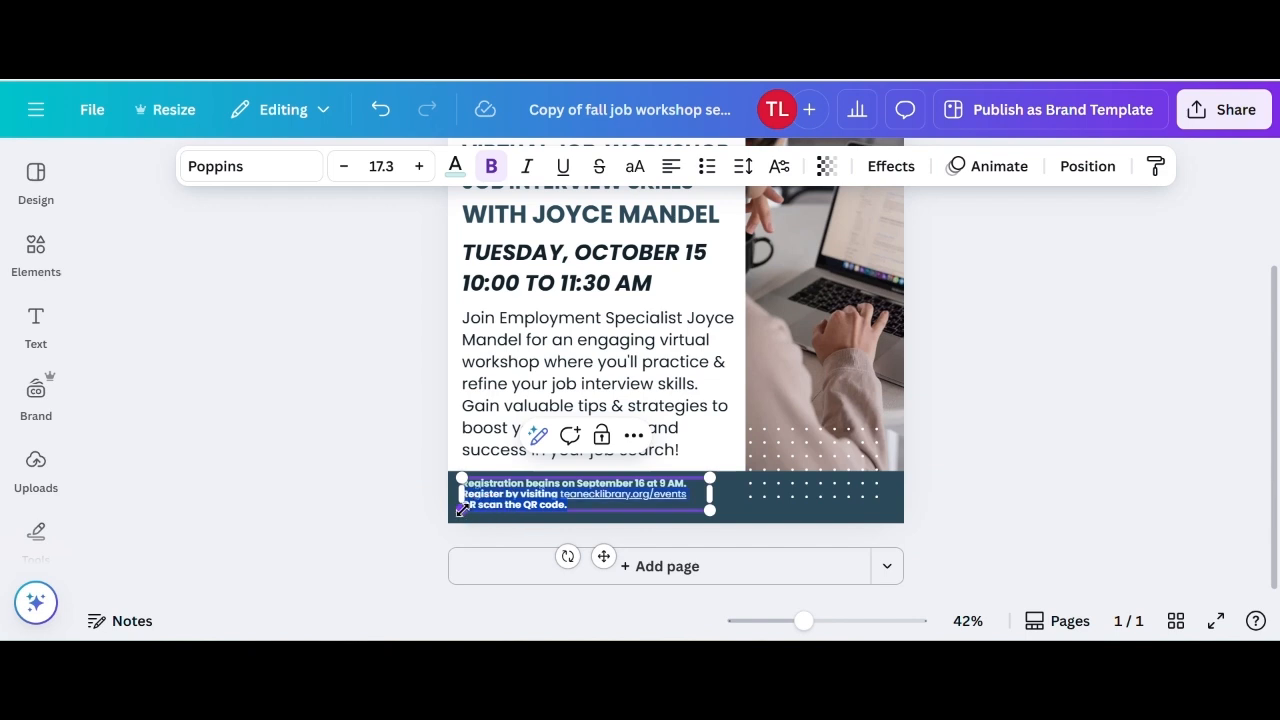
{"action": "left_click_drag", "start_coordinate": [492, 505], "coordinate": [752, 572]}
{"action": "key", "text": "BackSpace"}
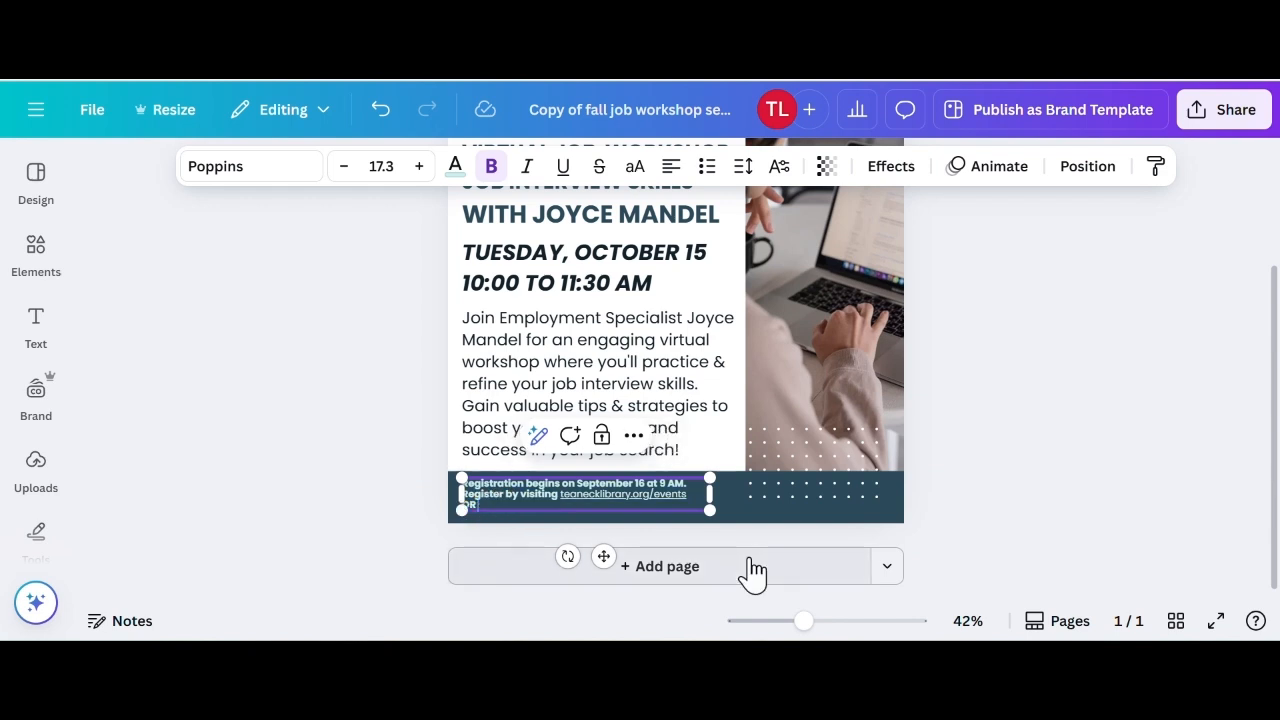
{"action": "key", "text": "BackSpace"}
{"action": "key", "text": "BackSpace"}
{"action": "key", "text": "BackSpace"}
{"action": "type", "text": "."}
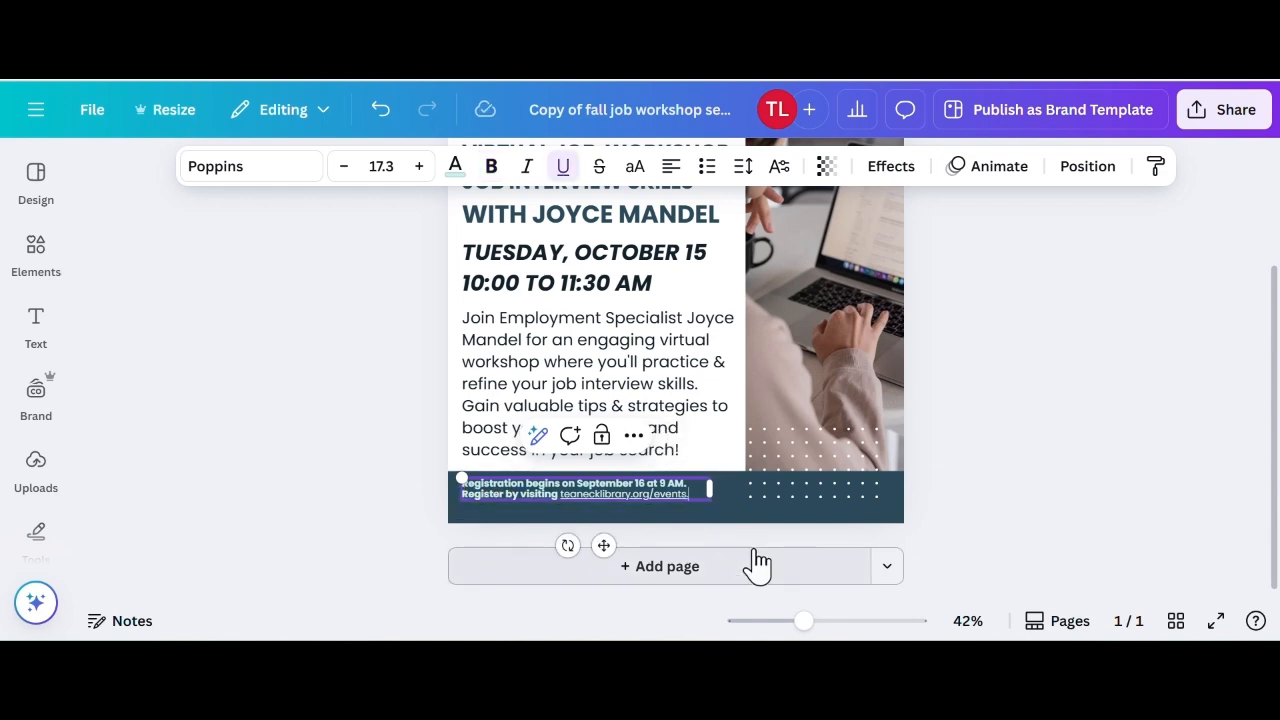
Enlarge the registration note and move the dot pattern right and down
{"action": "left_click_drag", "start_coordinate": [710, 499], "coordinate": [809, 540]}
{"action": "left_click_drag", "start_coordinate": [865, 465], "coordinate": [909, 477]}
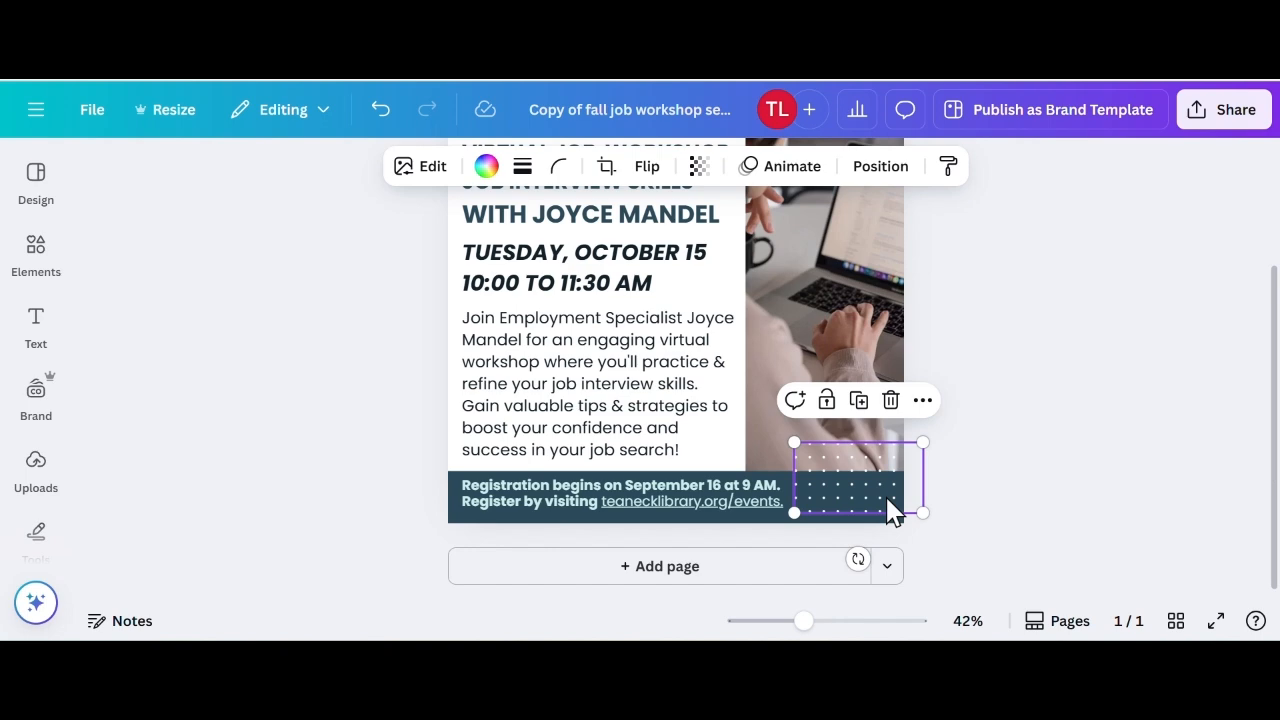
{"action": "left_click", "coordinate": [466, 491]}
Scroll up and down to review the finished workshop flyer
{"action": "scroll", "coordinate": [425, 502], "scroll_direction": "up", "scroll_amount": 3}
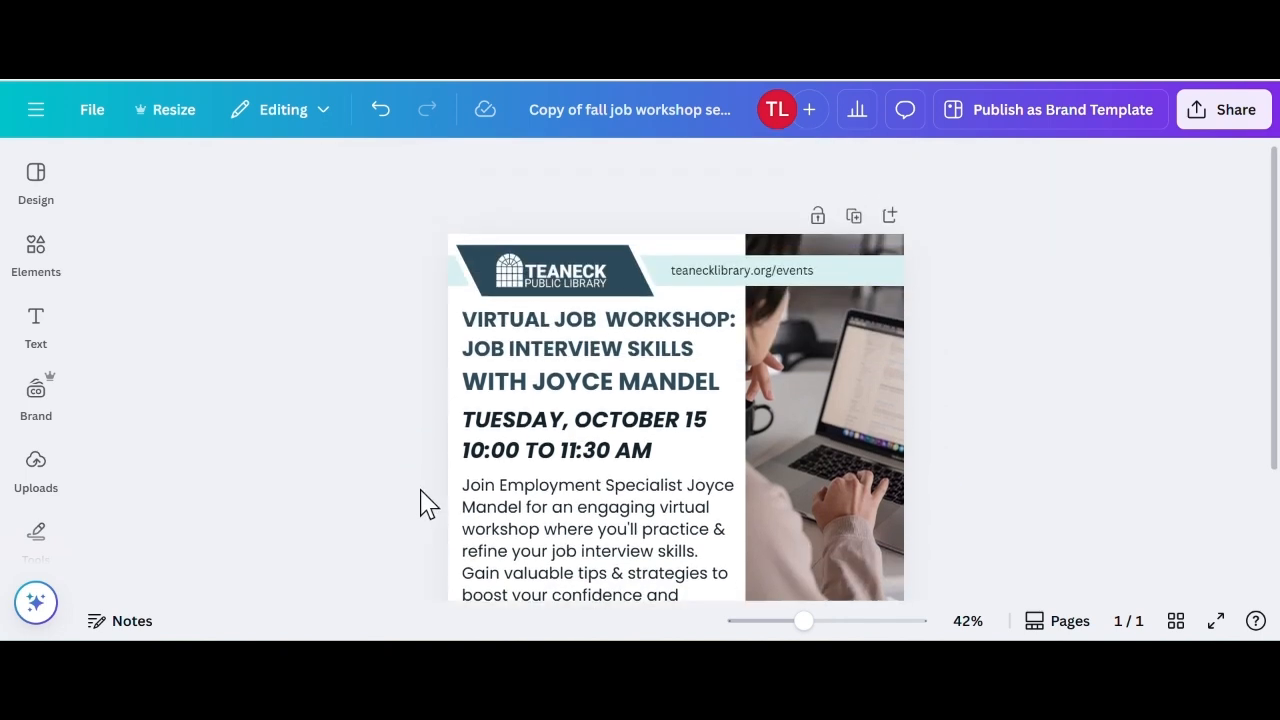
{"action": "scroll", "coordinate": [930, 470], "scroll_direction": "down", "scroll_amount": 3}
{"action": "scroll", "coordinate": [930, 463], "scroll_direction": "up", "scroll_amount": 3}
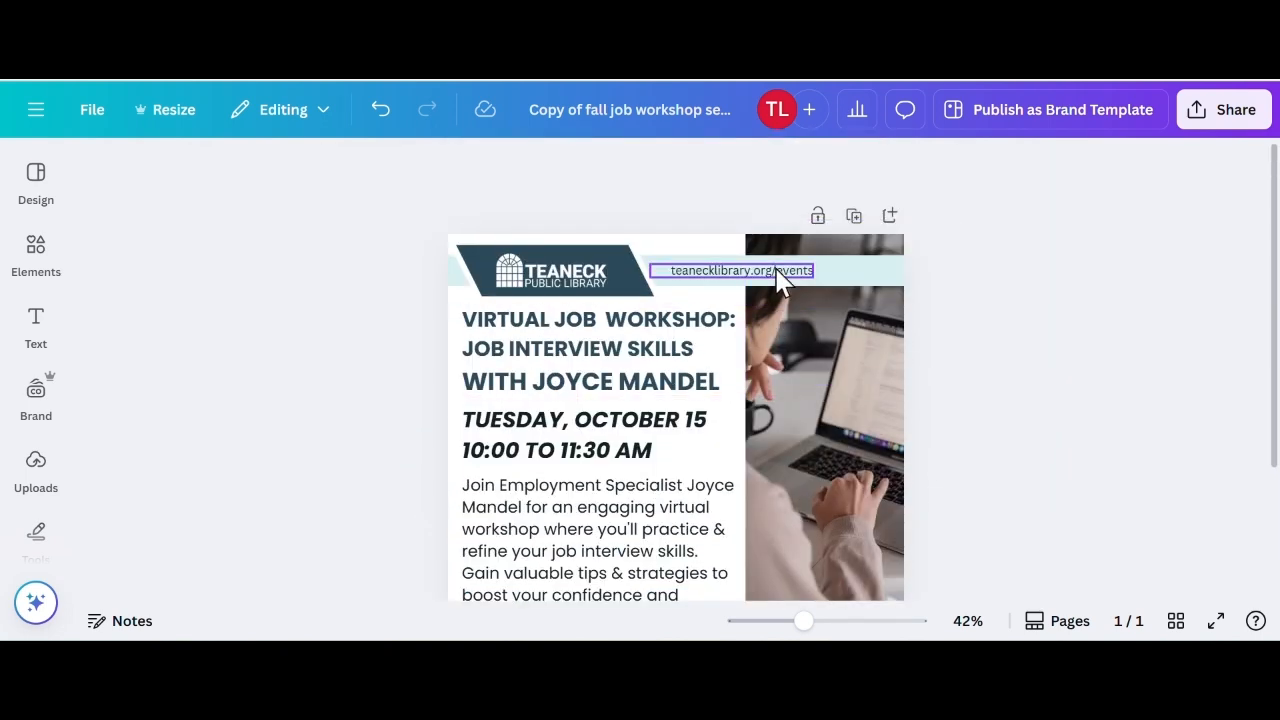
{"action": "scroll", "coordinate": [1086, 337], "scroll_direction": "down", "scroll_amount": 3}
{"action": "scroll", "coordinate": [1074, 363], "scroll_direction": "up", "scroll_amount": 2}
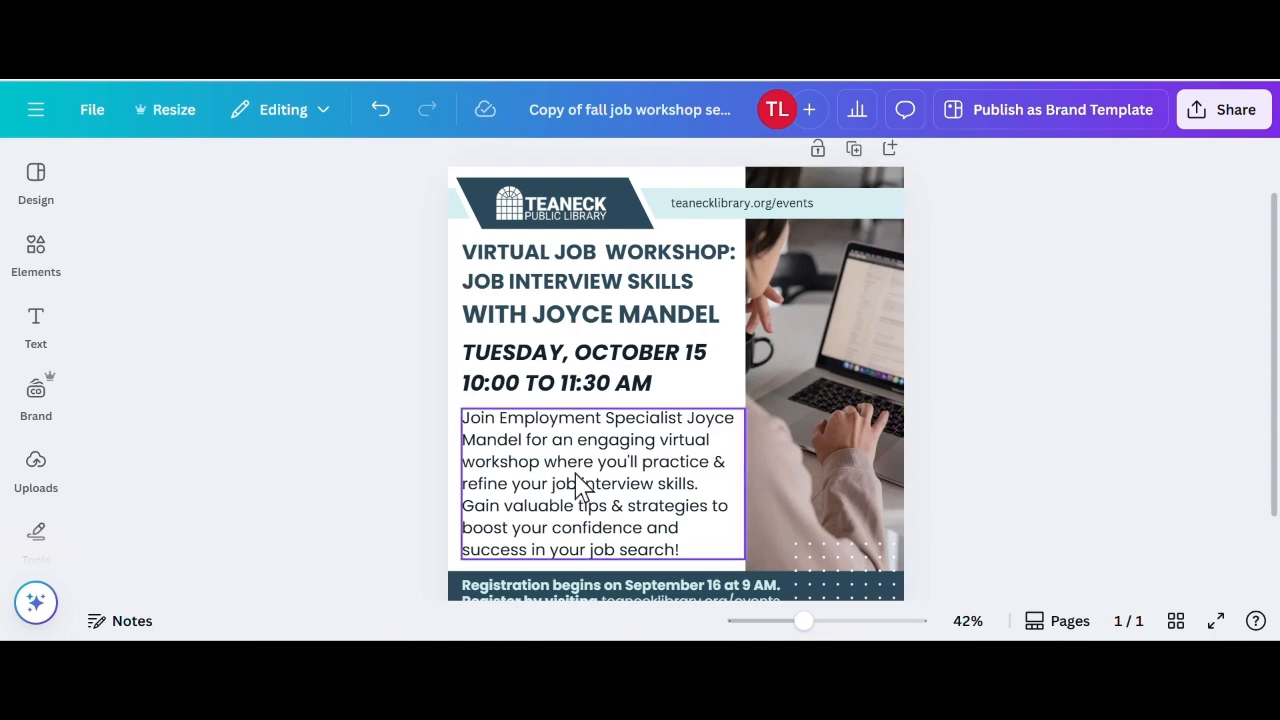
{"action": "scroll", "coordinate": [585, 428], "scroll_direction": "down", "scroll_amount": 2}
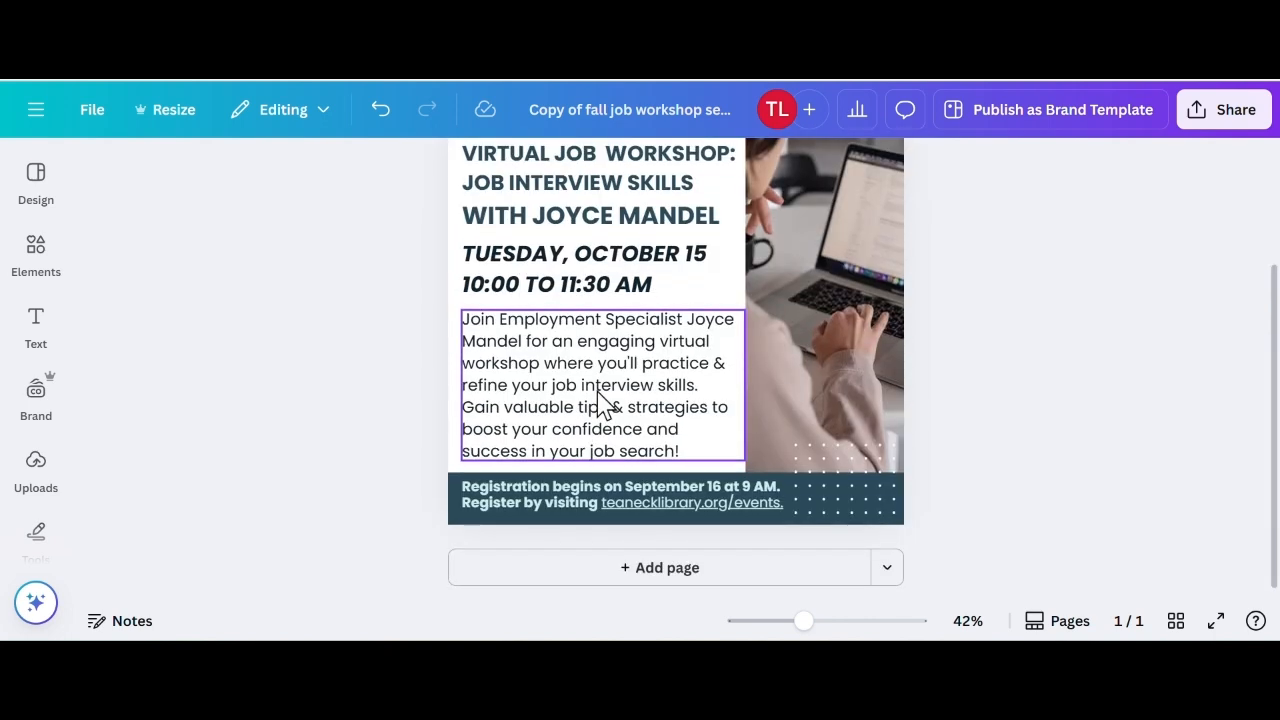
{"action": "scroll", "coordinate": [606, 409], "scroll_direction": "up", "scroll_amount": 3}
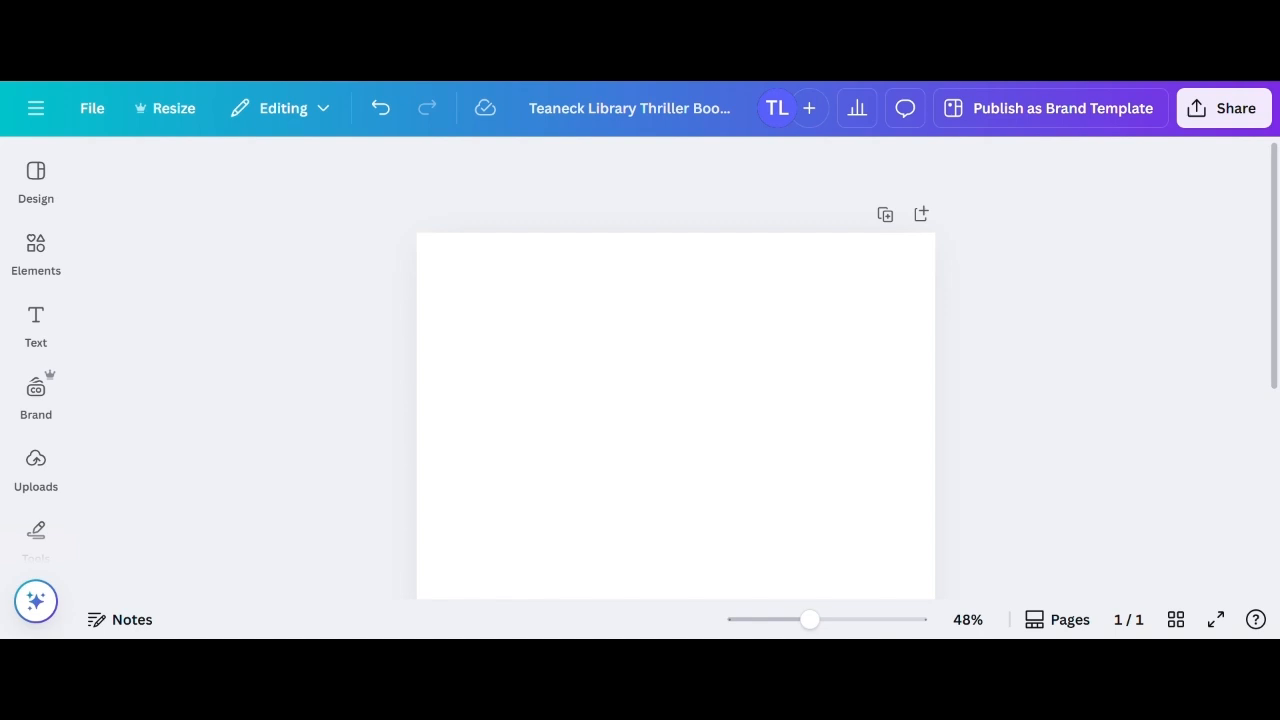
Zoom the blank thriller page out to 42% and show the elements library
{"action": "scroll", "coordinate": [600, 275], "scroll_direction": "down", "scroll_amount": 2}
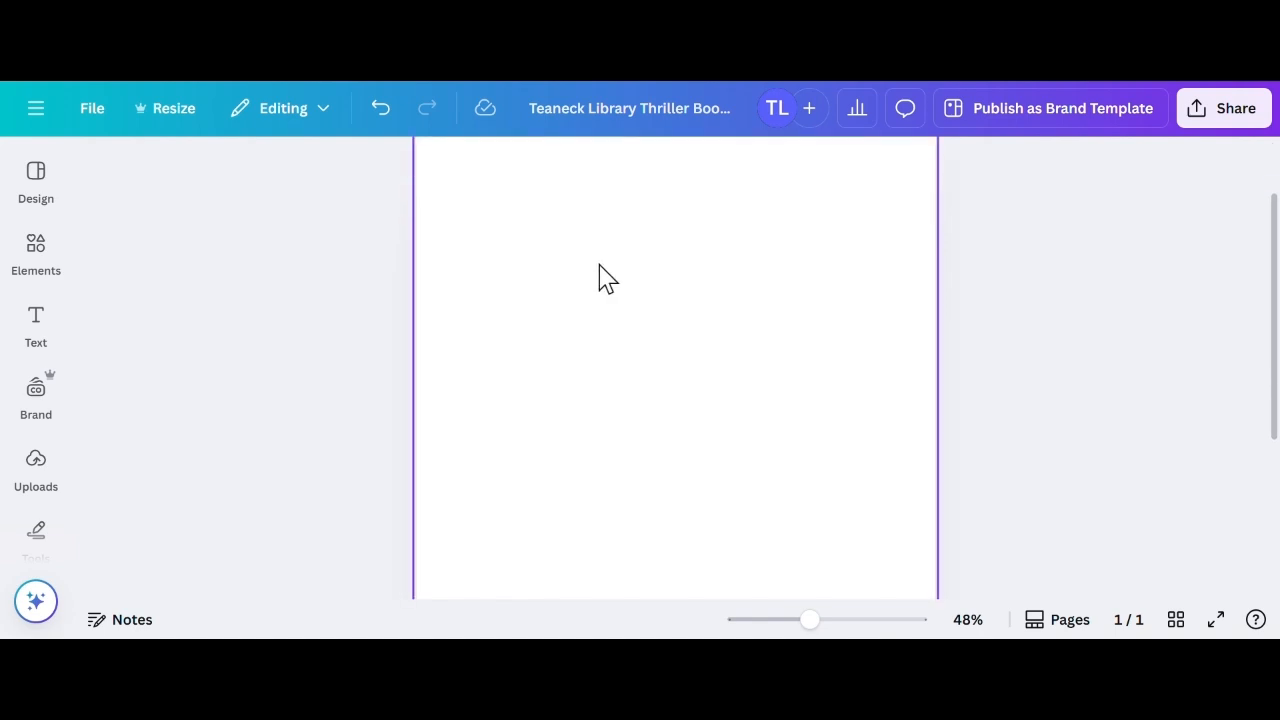
{"action": "left_click_drag", "start_coordinate": [818, 622], "coordinate": [803, 621]}
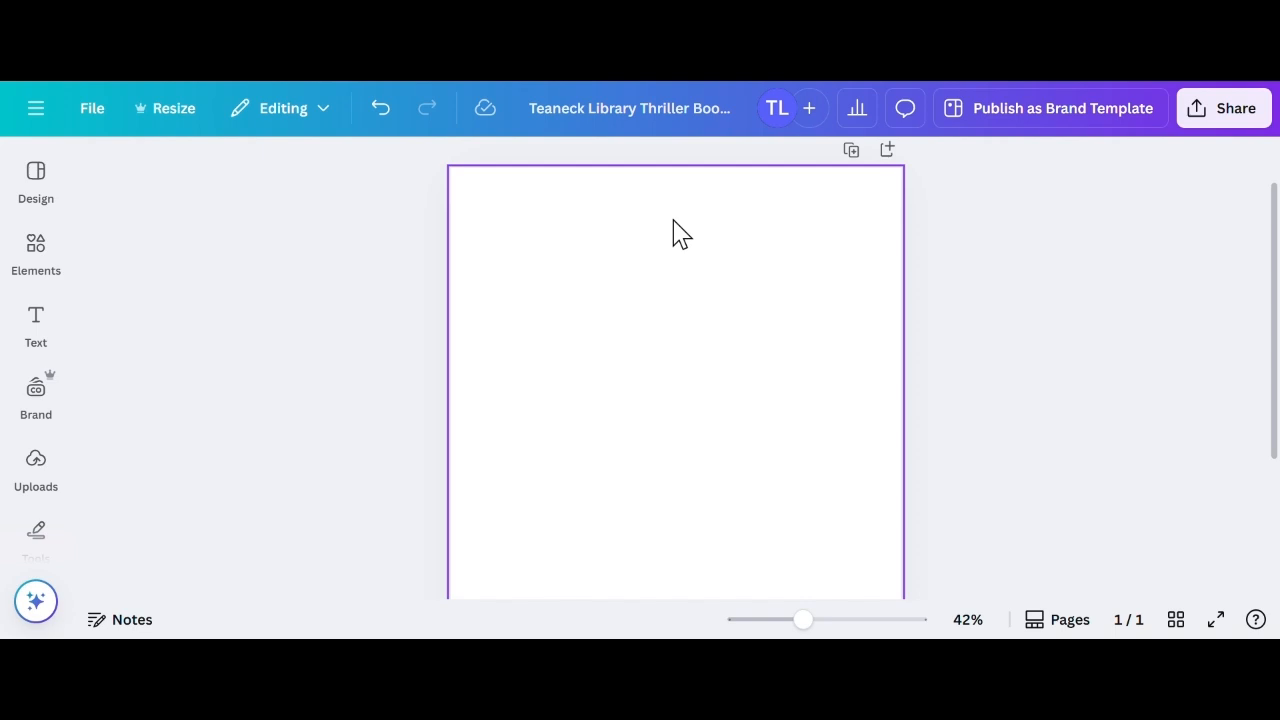
{"action": "left_click", "coordinate": [25, 258]}
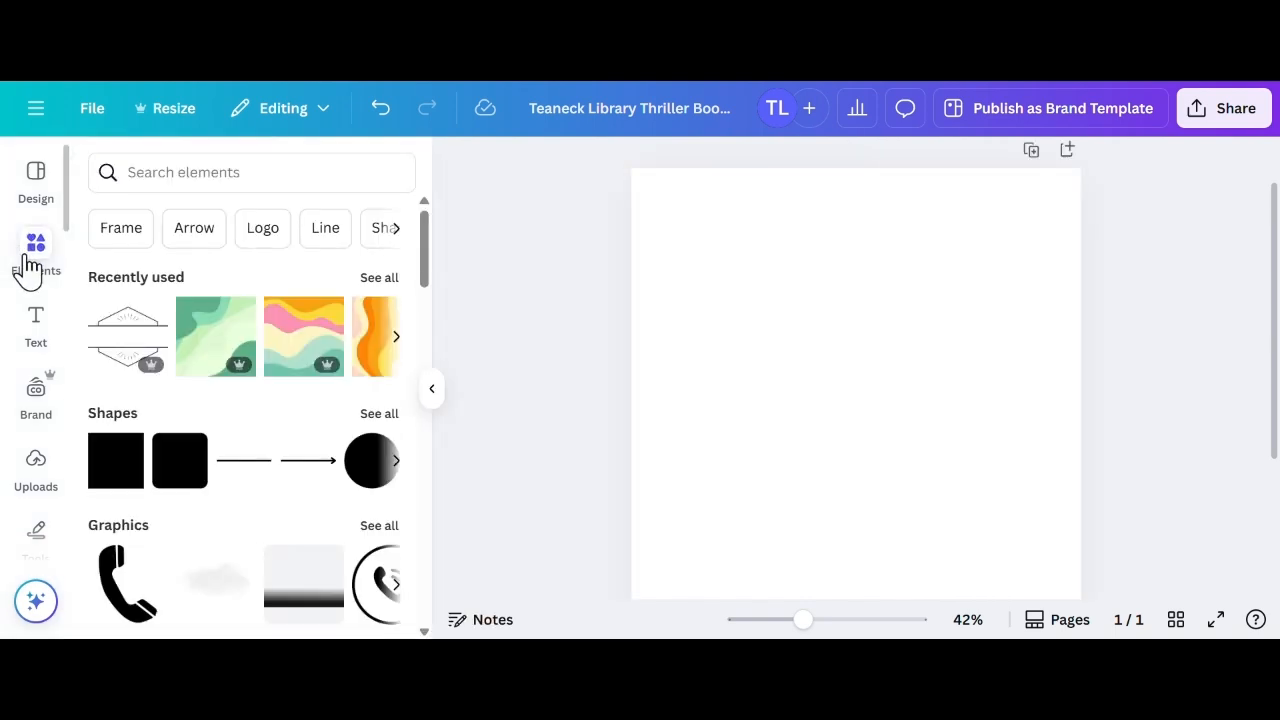
Add the hexagonal sunburst banner from the Logo graphics, enlarge it and centre it on the page
{"action": "left_click", "coordinate": [262, 230]}
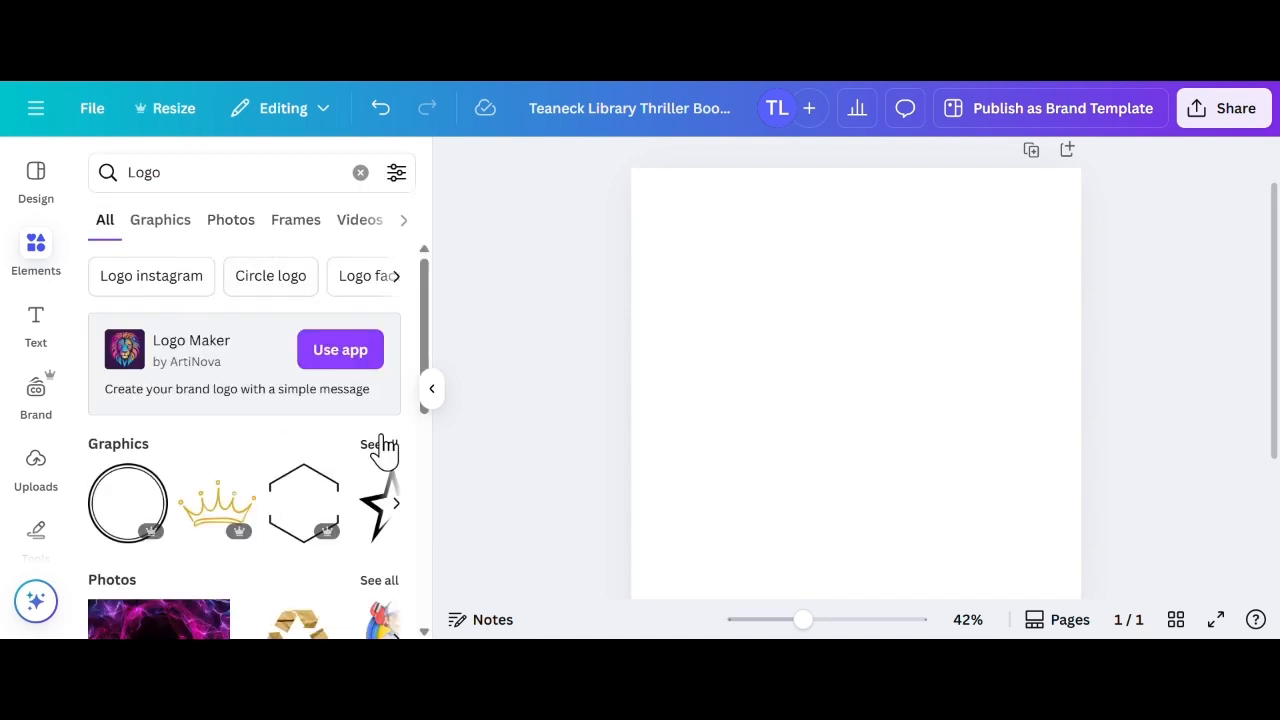
{"action": "left_click", "coordinate": [385, 448]}
{"action": "scroll", "coordinate": [270, 360], "scroll_direction": "down", "scroll_amount": 2}
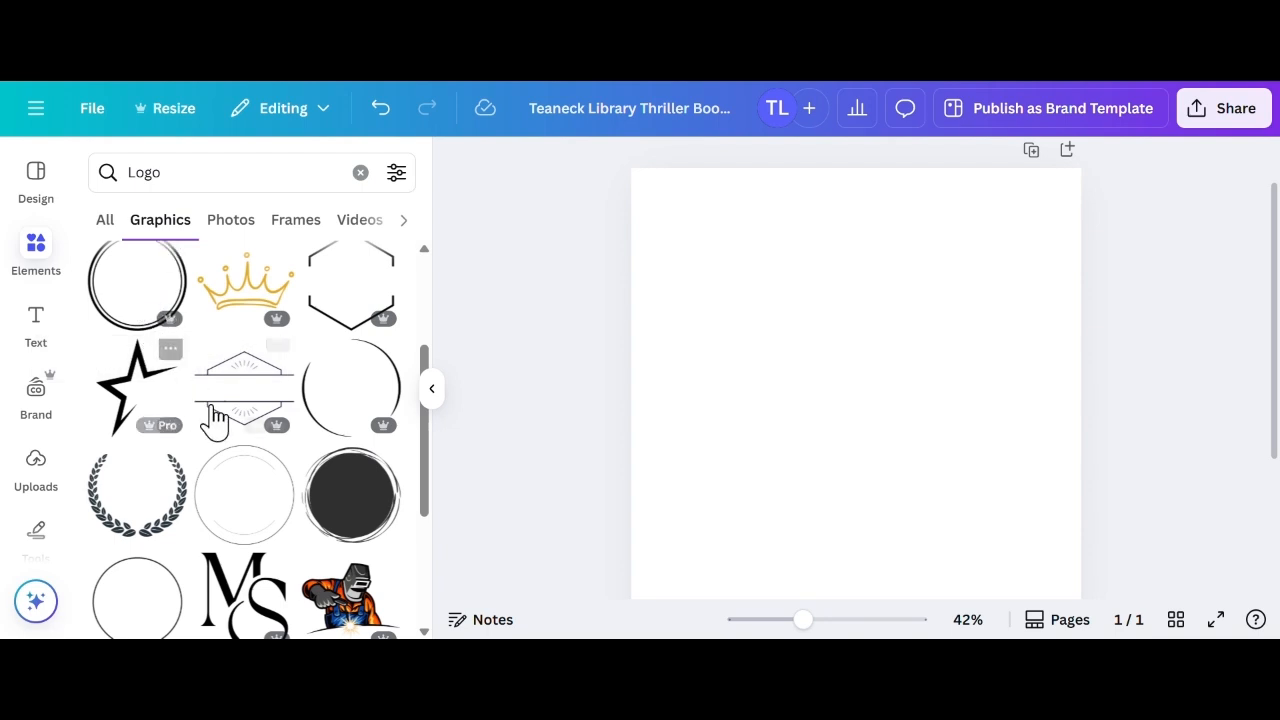
{"action": "left_click", "coordinate": [226, 392]}
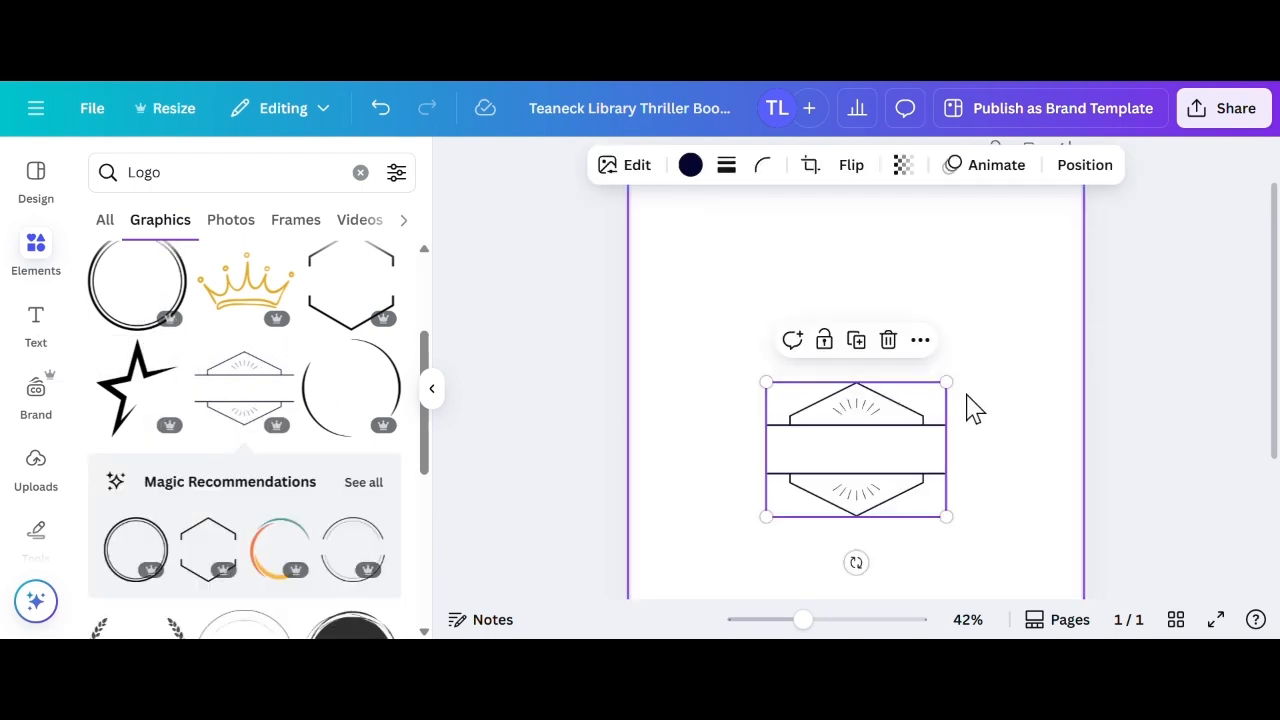
{"action": "left_click_drag", "start_coordinate": [948, 380], "coordinate": [1052, 301]}
{"action": "left_click_drag", "start_coordinate": [765, 519], "coordinate": [677, 574]}
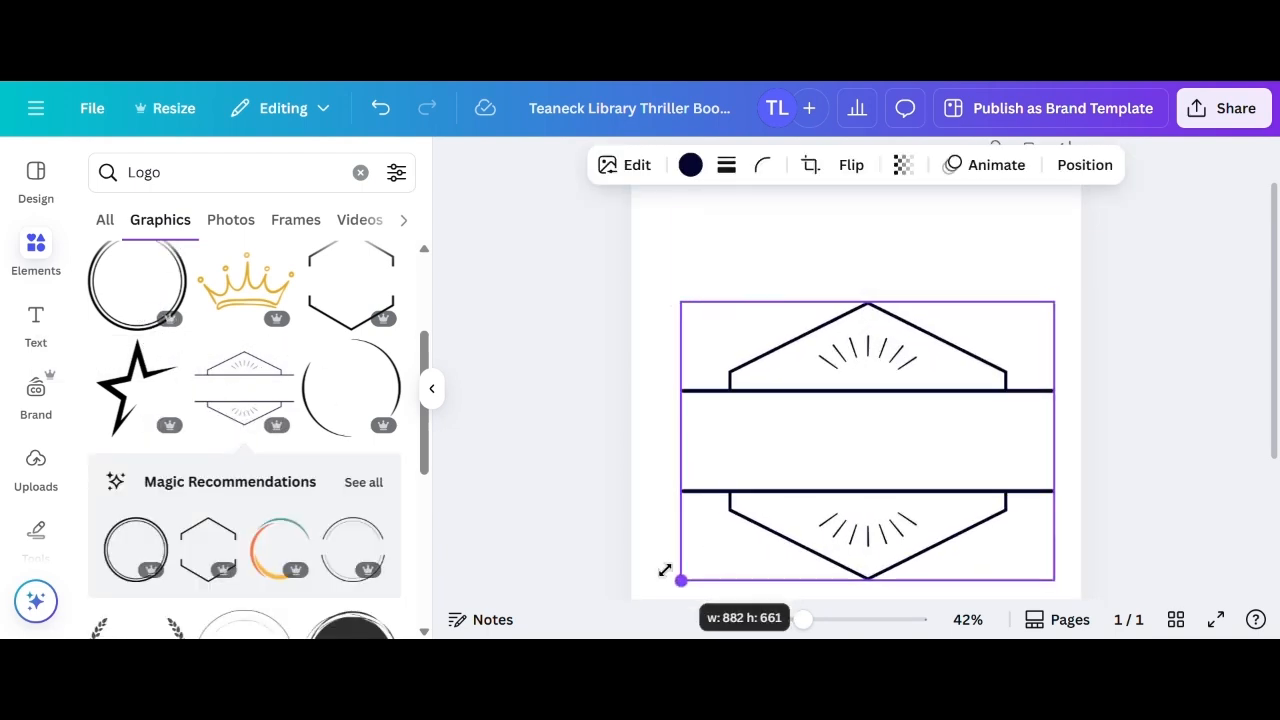
{"action": "left_click_drag", "start_coordinate": [790, 474], "coordinate": [780, 426]}
{"action": "left_click", "coordinate": [640, 360]}
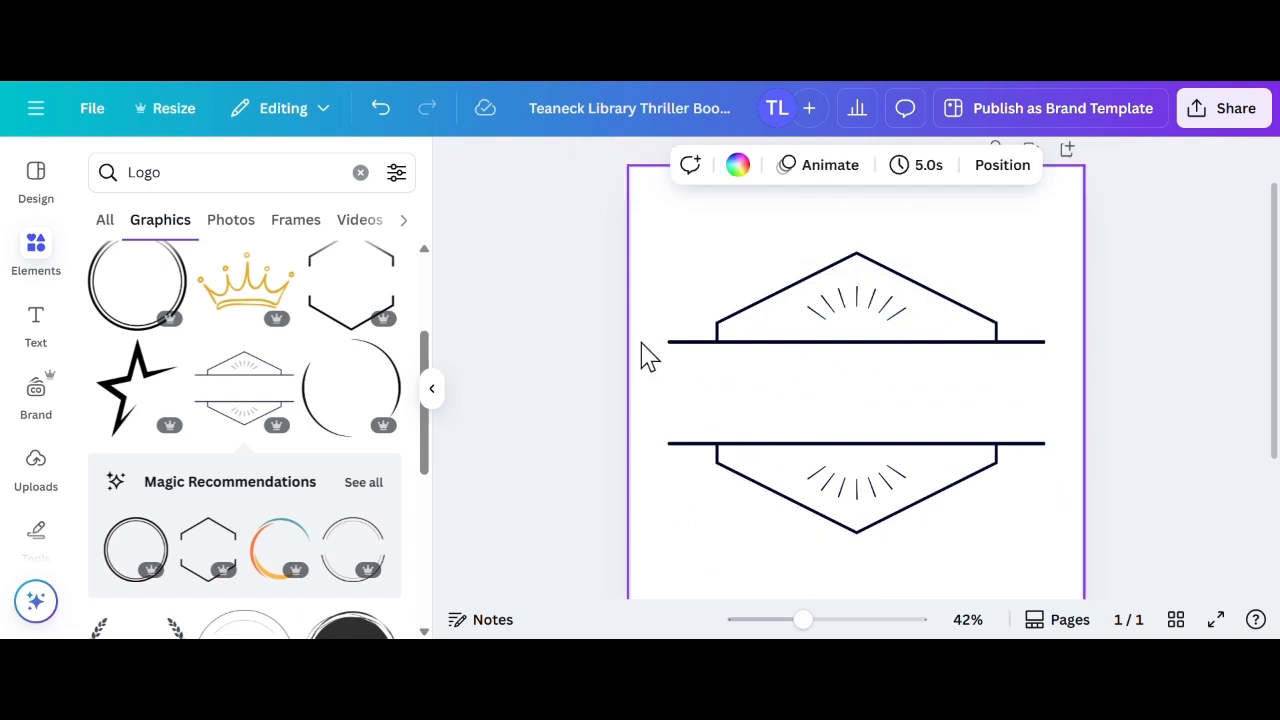
{"action": "left_click", "coordinate": [25, 333]}
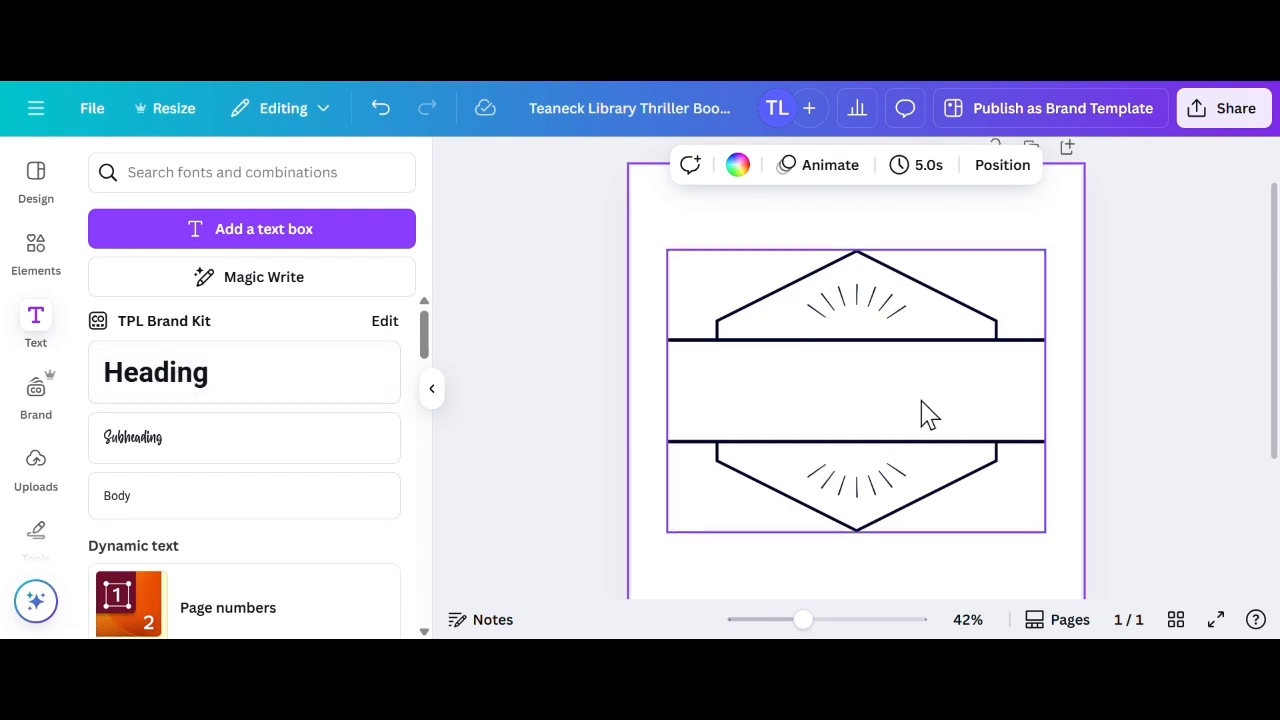
Add an enlarged text box on the banner's middle band reading 'Teaneck Library Thriller Book Club'
{"action": "scroll", "coordinate": [923, 414], "scroll_direction": "up", "scroll_amount": 1}
{"action": "left_click", "coordinate": [300, 229]}
{"action": "scroll", "coordinate": [786, 457], "scroll_direction": "down", "scroll_amount": 1}
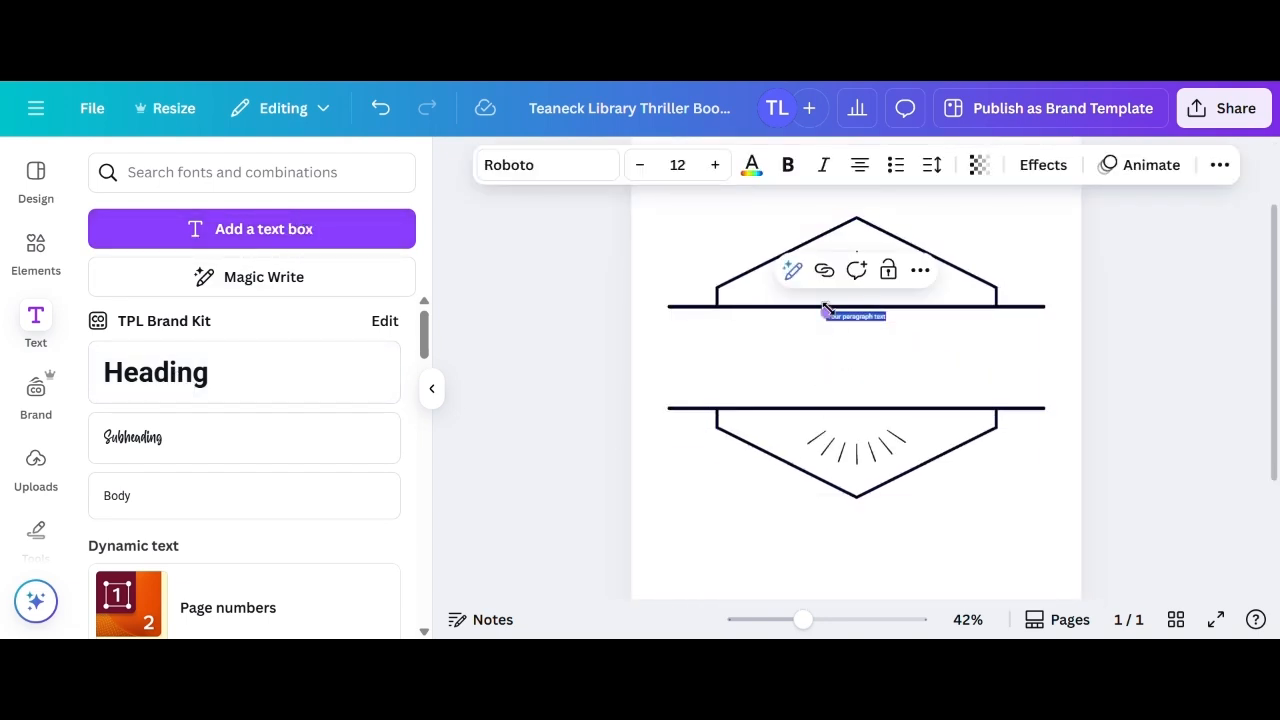
{"action": "left_click_drag", "start_coordinate": [757, 300], "coordinate": [609, 285]}
{"action": "left_click_drag", "start_coordinate": [814, 326], "coordinate": [889, 352]}
{"action": "double_click", "coordinate": [889, 352]}
{"action": "type", "text": "Teaneck L"}
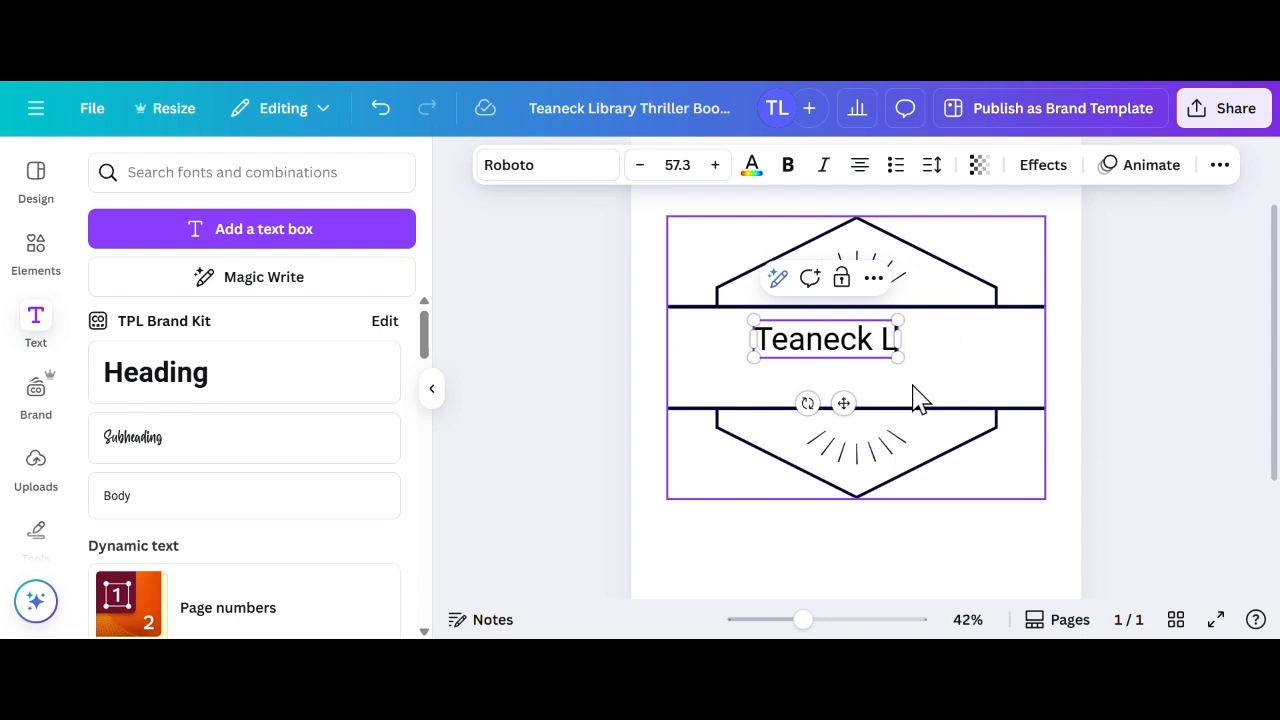
{"action": "type", "text": "ibrary Thriller Book Clb"}
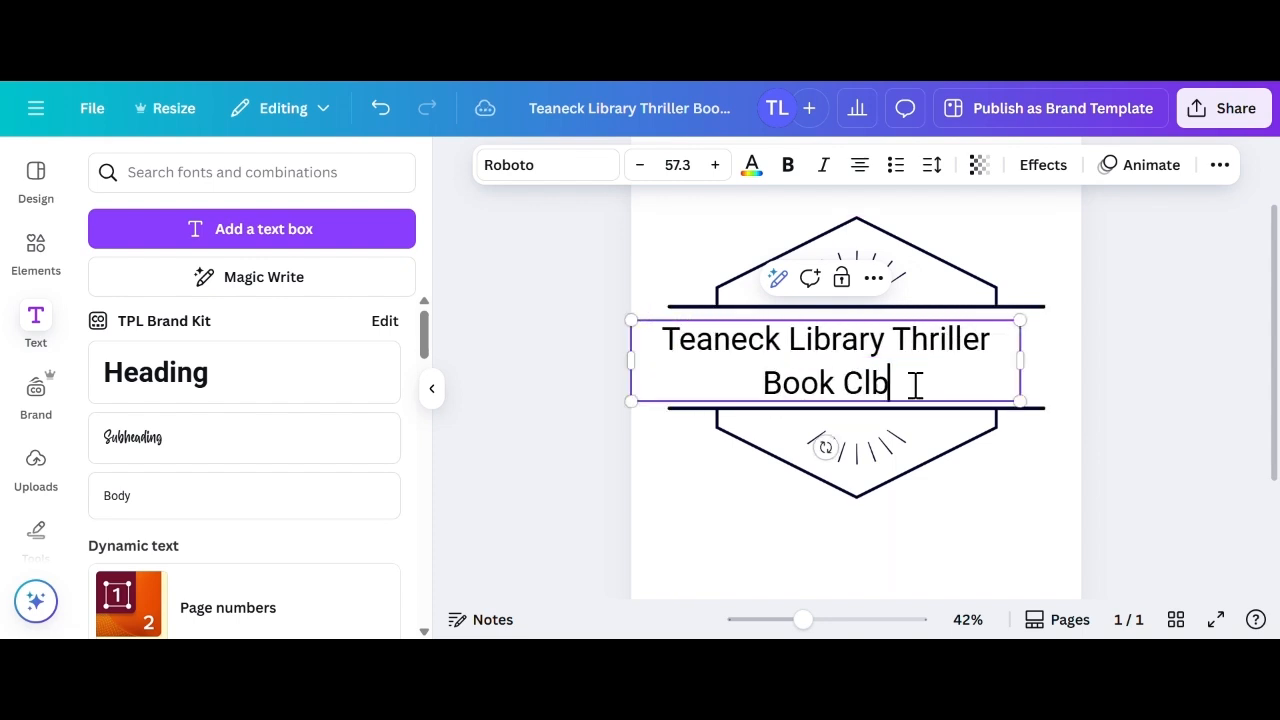
{"action": "key", "text": "BackSpace"}
{"action": "type", "text": "ub"}
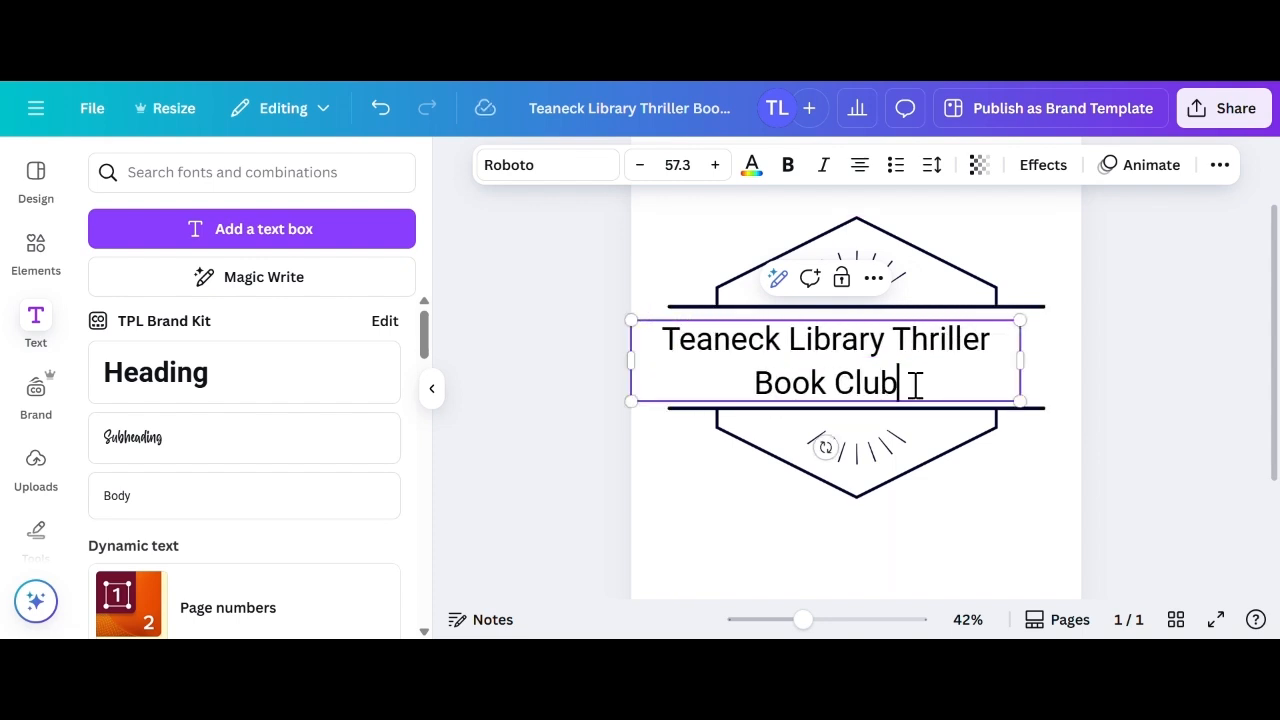
Centre the title within the banner, collapse the side panel and bring up the sharing options
{"action": "left_click", "coordinate": [1229, 366]}
{"action": "left_click", "coordinate": [886, 350]}
{"action": "left_click_drag", "start_coordinate": [884, 345], "coordinate": [915, 340]}
{"action": "left_click", "coordinate": [1150, 352]}
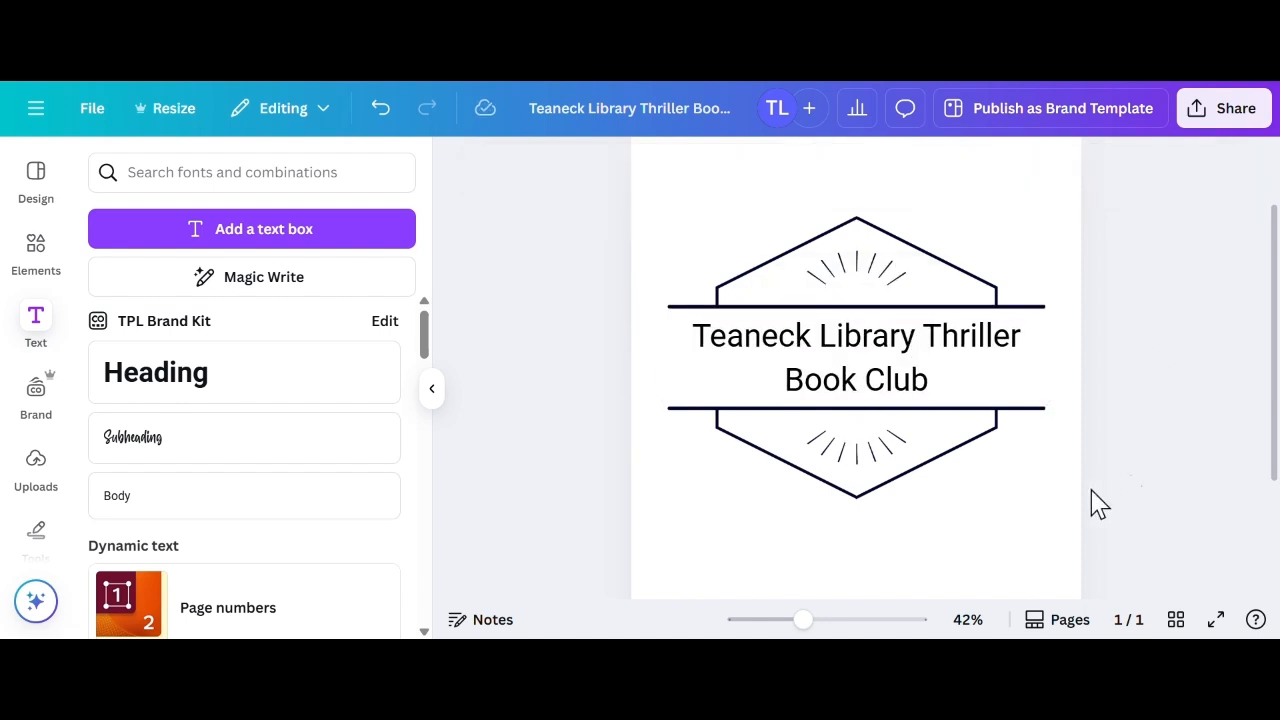
{"action": "left_click", "coordinate": [435, 396]}
{"action": "left_click", "coordinate": [1240, 122]}
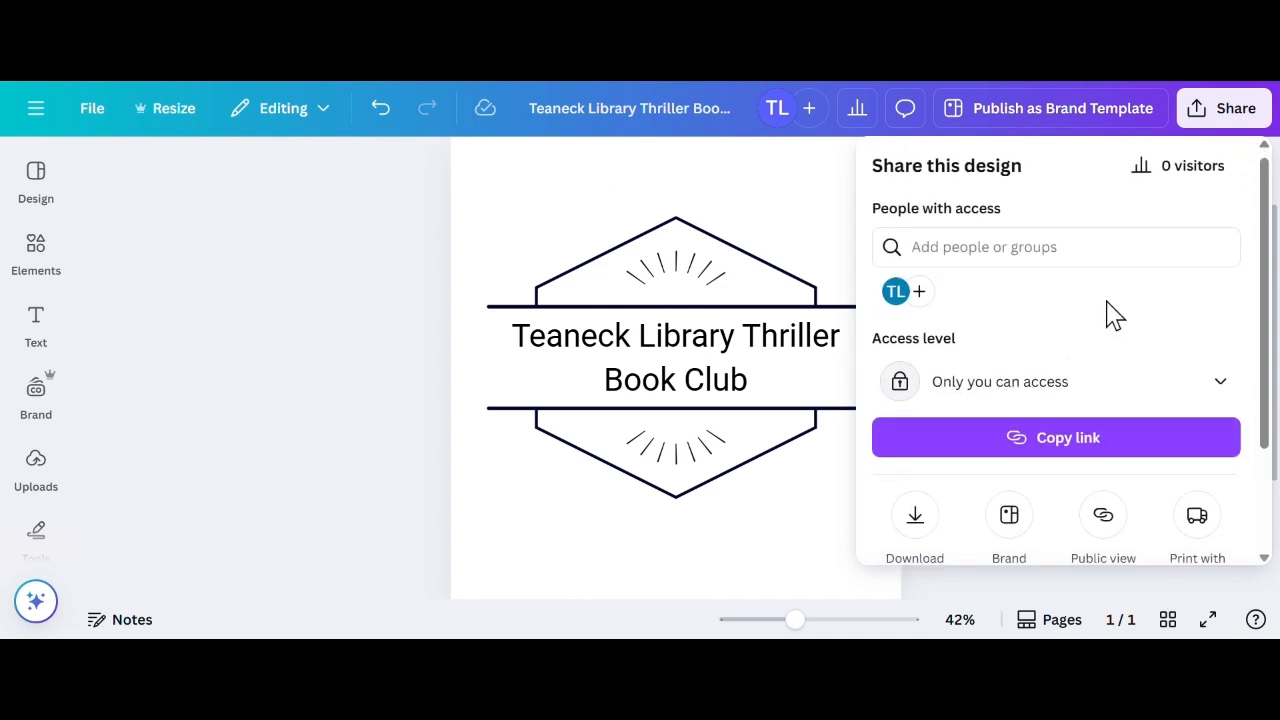
Download the design as a PNG with a transparent background
{"action": "scroll", "coordinate": [1100, 320], "scroll_direction": "down", "scroll_amount": 2}
{"action": "left_click", "coordinate": [915, 386]}
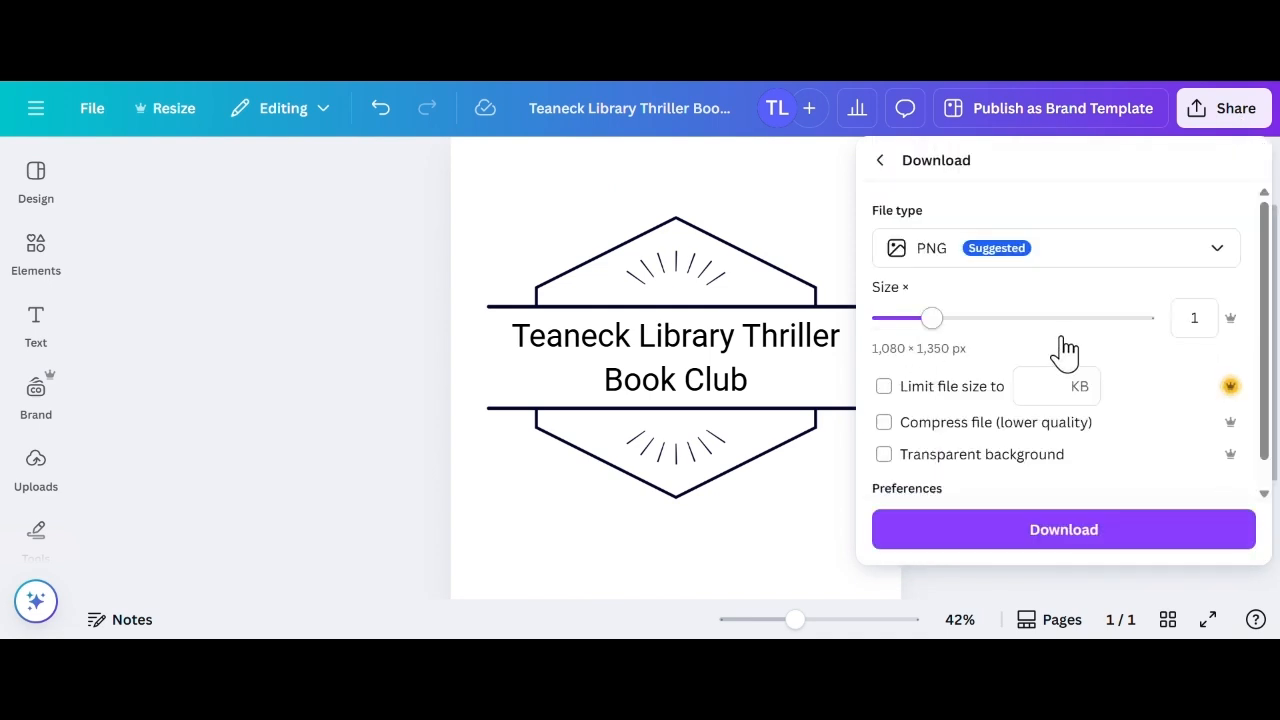
{"action": "scroll", "coordinate": [1060, 350], "scroll_direction": "down", "scroll_amount": 1}
{"action": "left_click", "coordinate": [884, 426]}
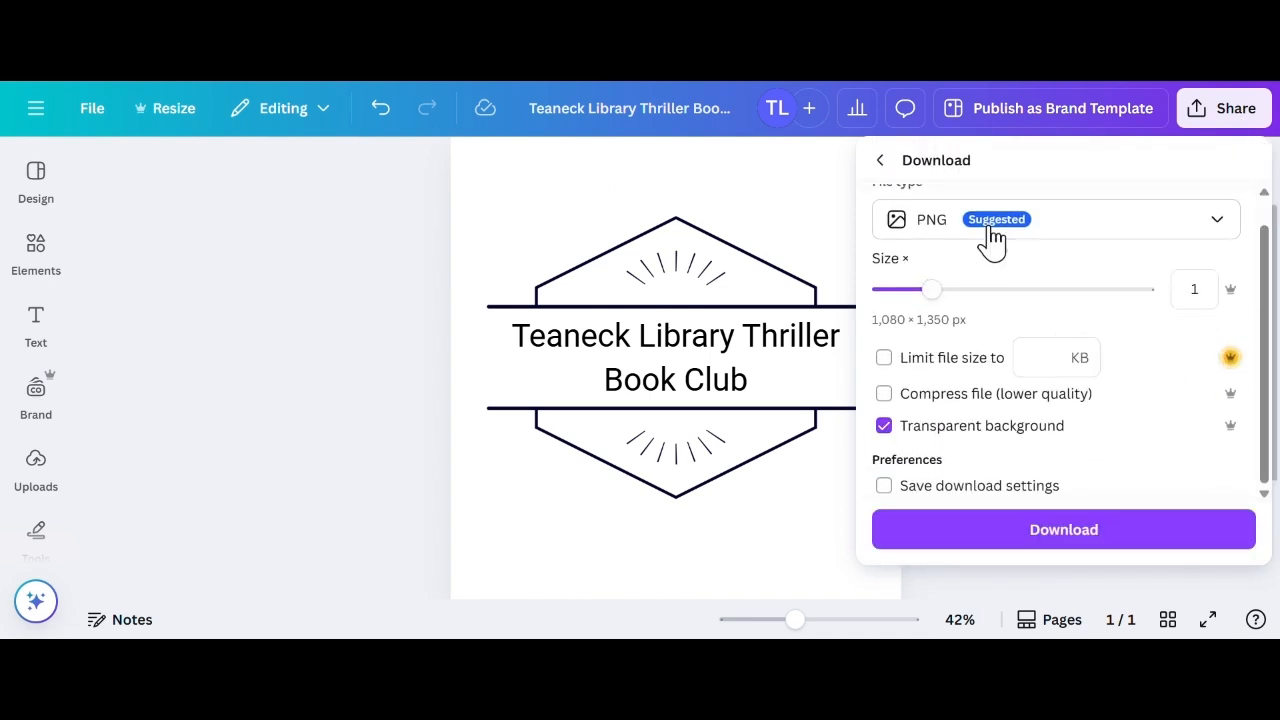
{"action": "scroll", "coordinate": [1000, 300], "scroll_direction": "up", "scroll_amount": 1}
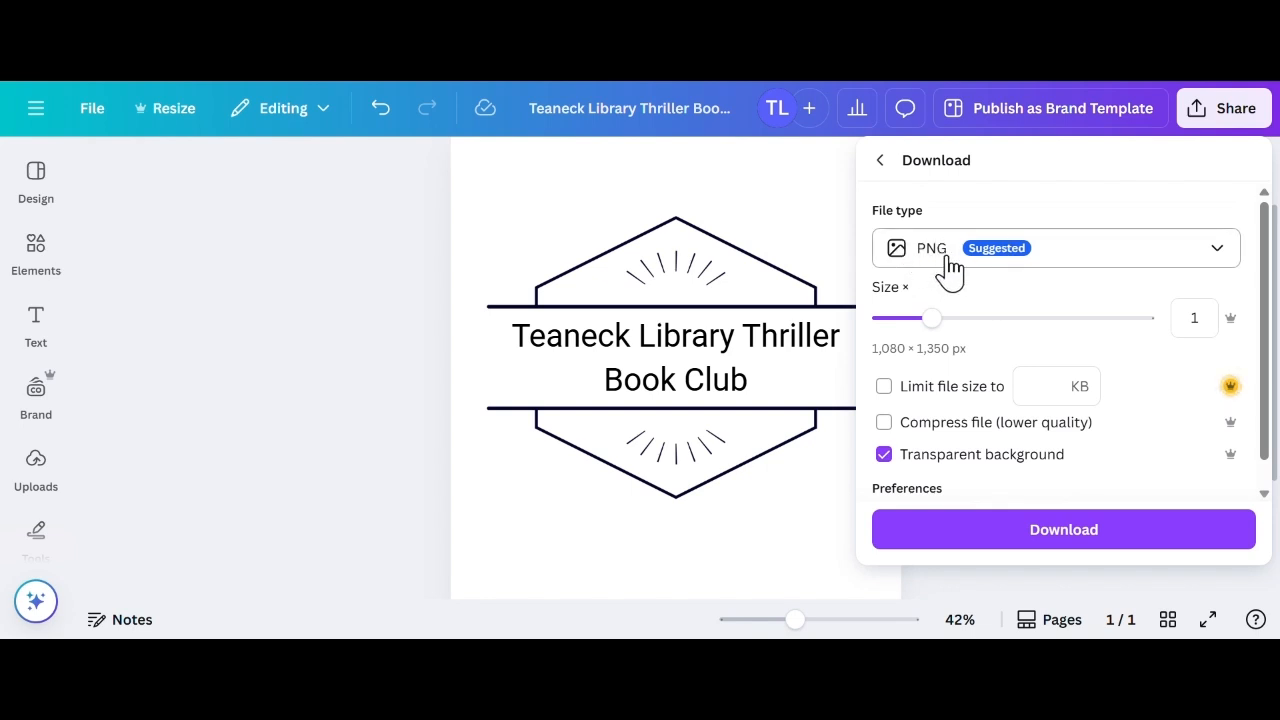
{"action": "left_click", "coordinate": [1012, 538]}
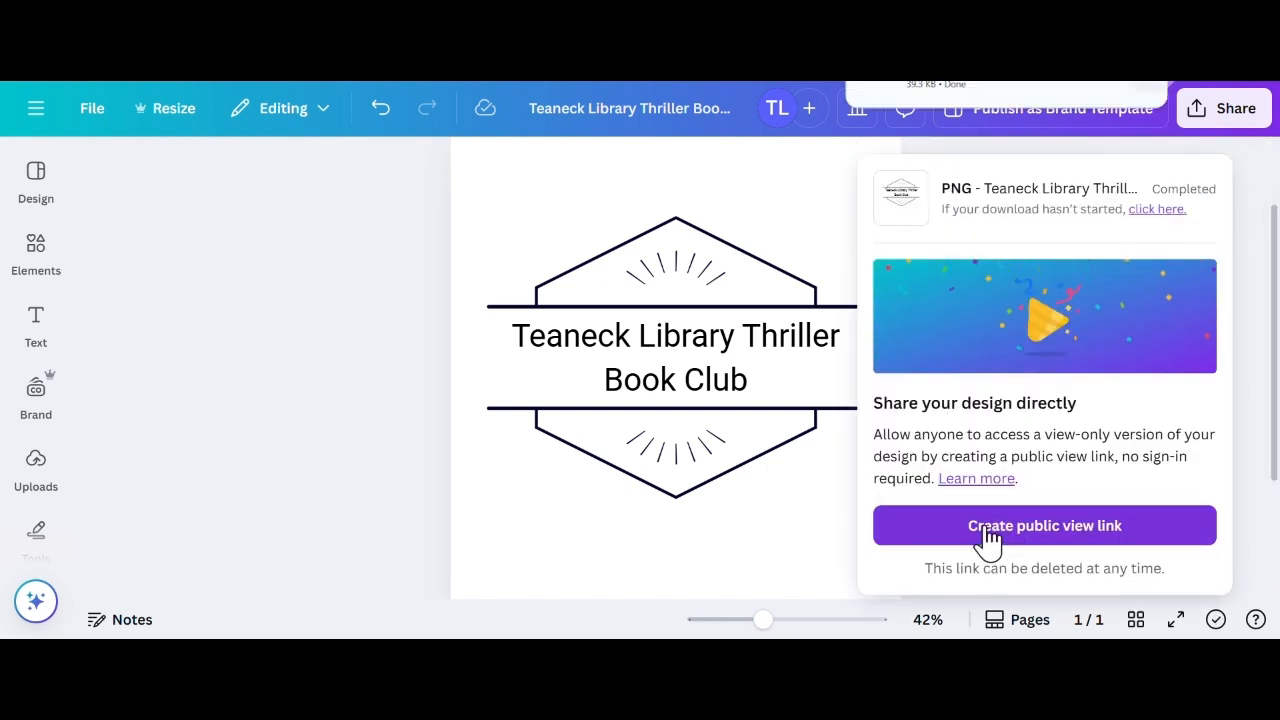
View the downloaded PNG in the photo viewer, copy the image to the clipboard, then close the viewer
{"action": "left_click", "coordinate": [1034, 88]}
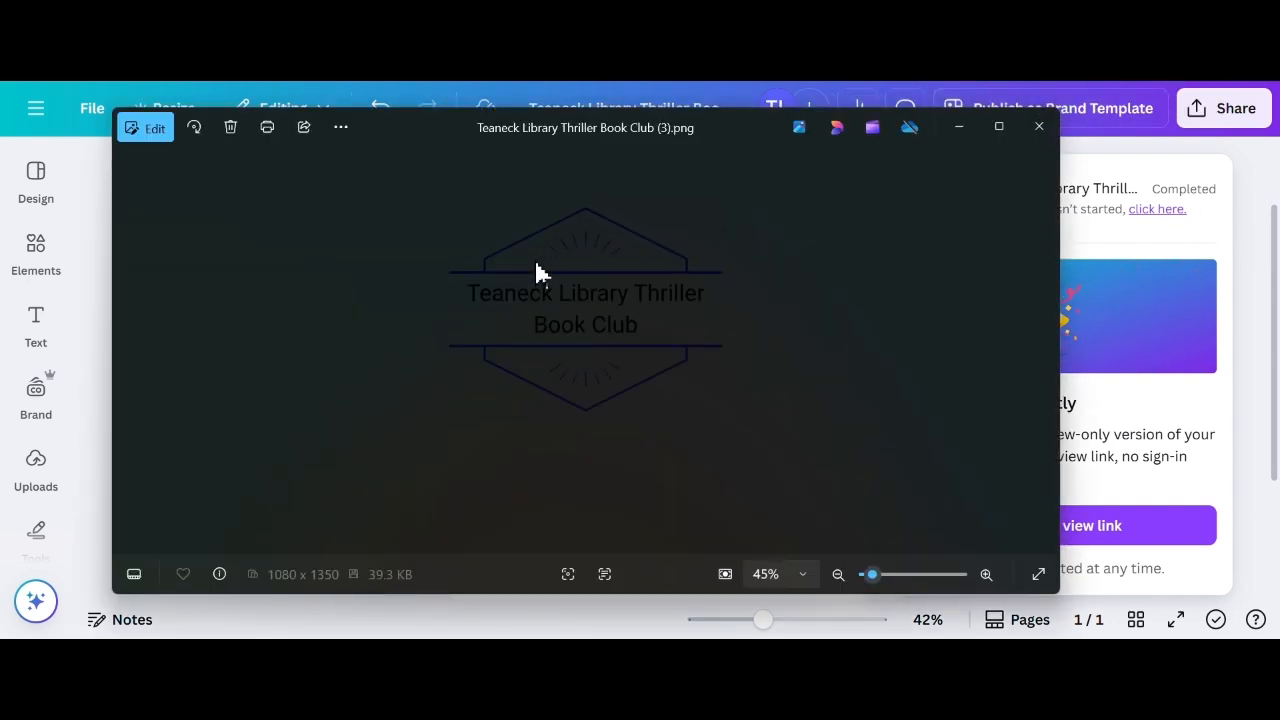
{"action": "right_click", "coordinate": [608, 247]}
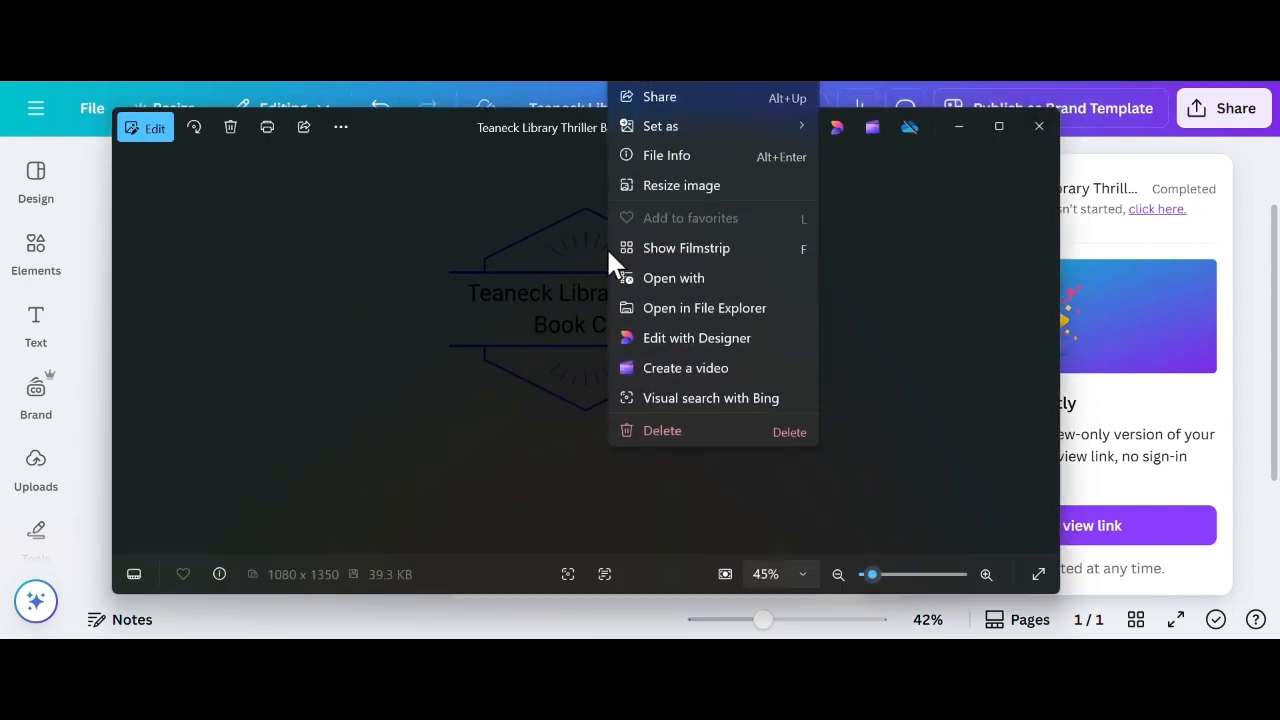
{"action": "key", "text": "ctrl+c"}
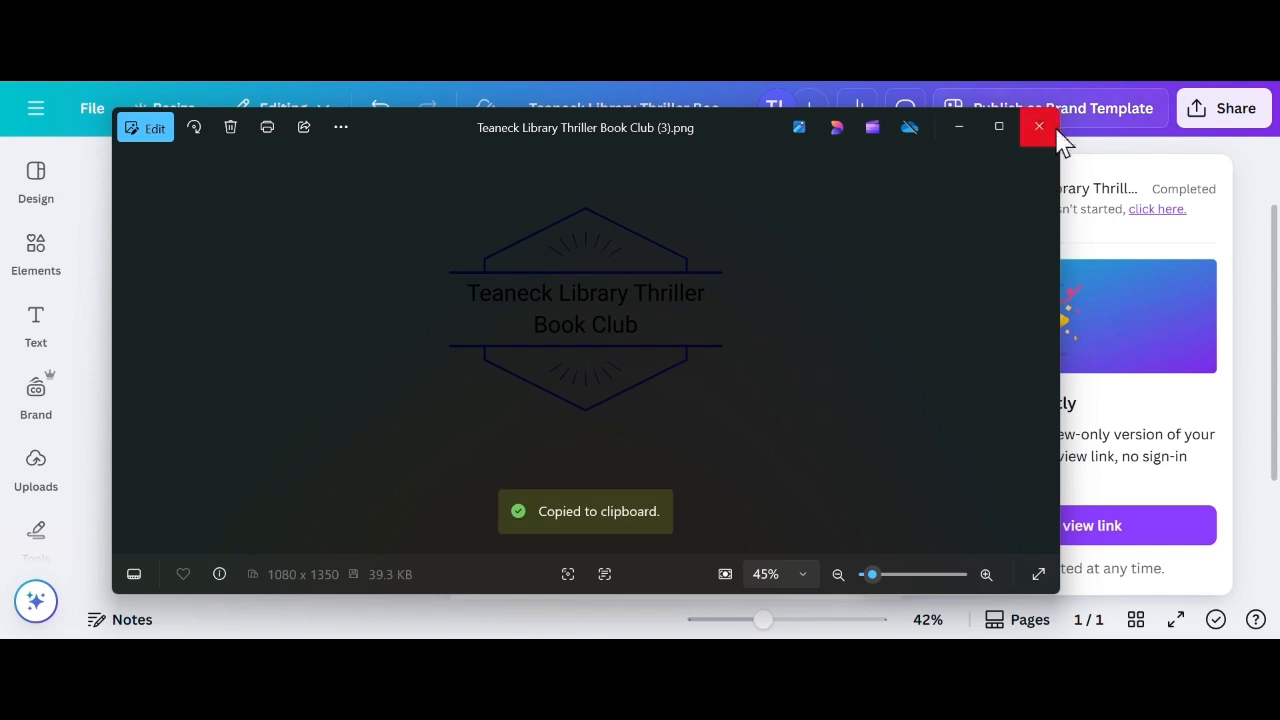
{"action": "left_click", "coordinate": [1040, 126]}
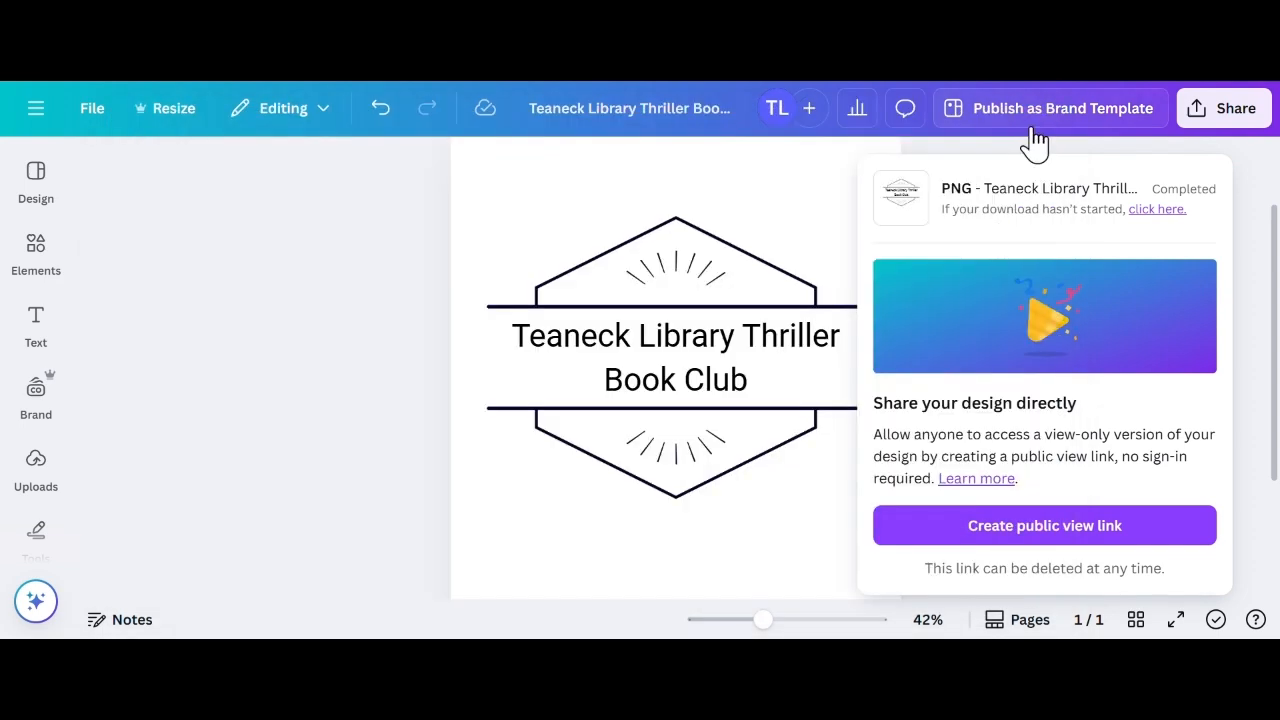
Close the download panel and add a blank second page to the design
{"action": "left_click", "coordinate": [349, 323]}
{"action": "scroll", "coordinate": [366, 323], "scroll_direction": "down", "scroll_amount": 3}
{"action": "left_click", "coordinate": [563, 566]}
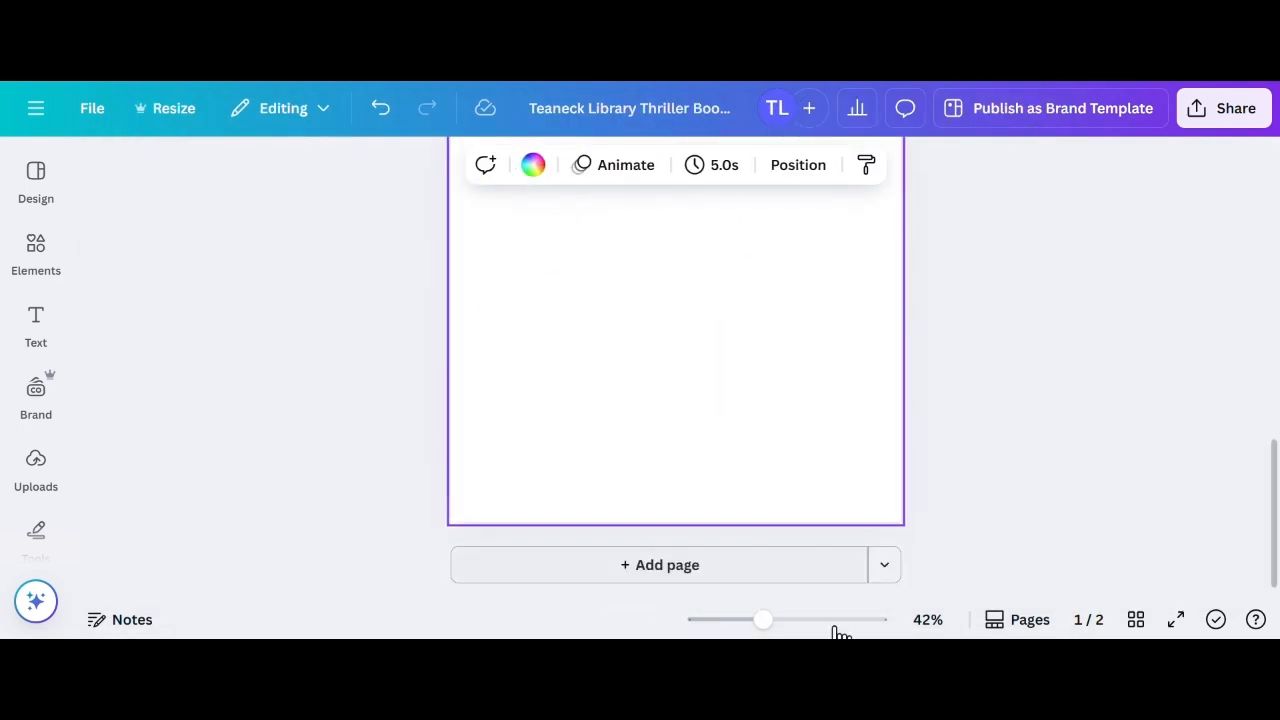
Search templates for 'book club' and apply the Book Club template to the new page
{"action": "left_click", "coordinate": [35, 177]}
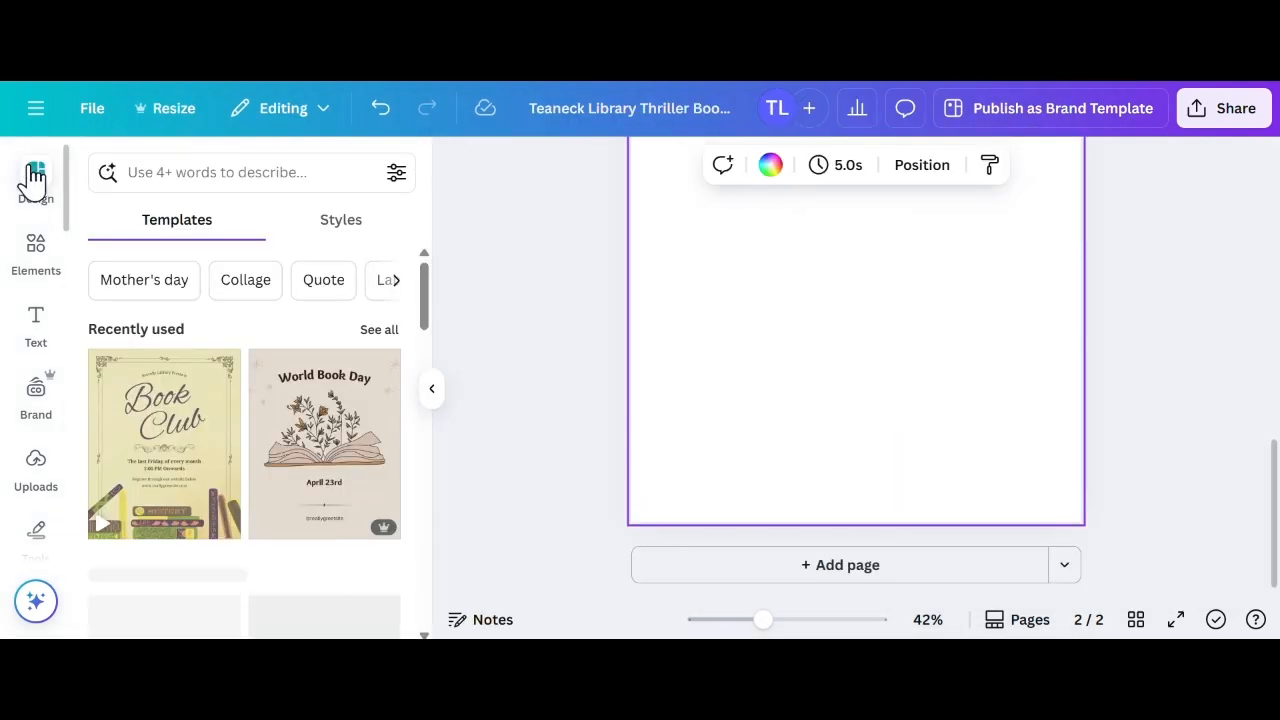
{"action": "left_click", "coordinate": [190, 171]}
{"action": "type", "text": "book"}
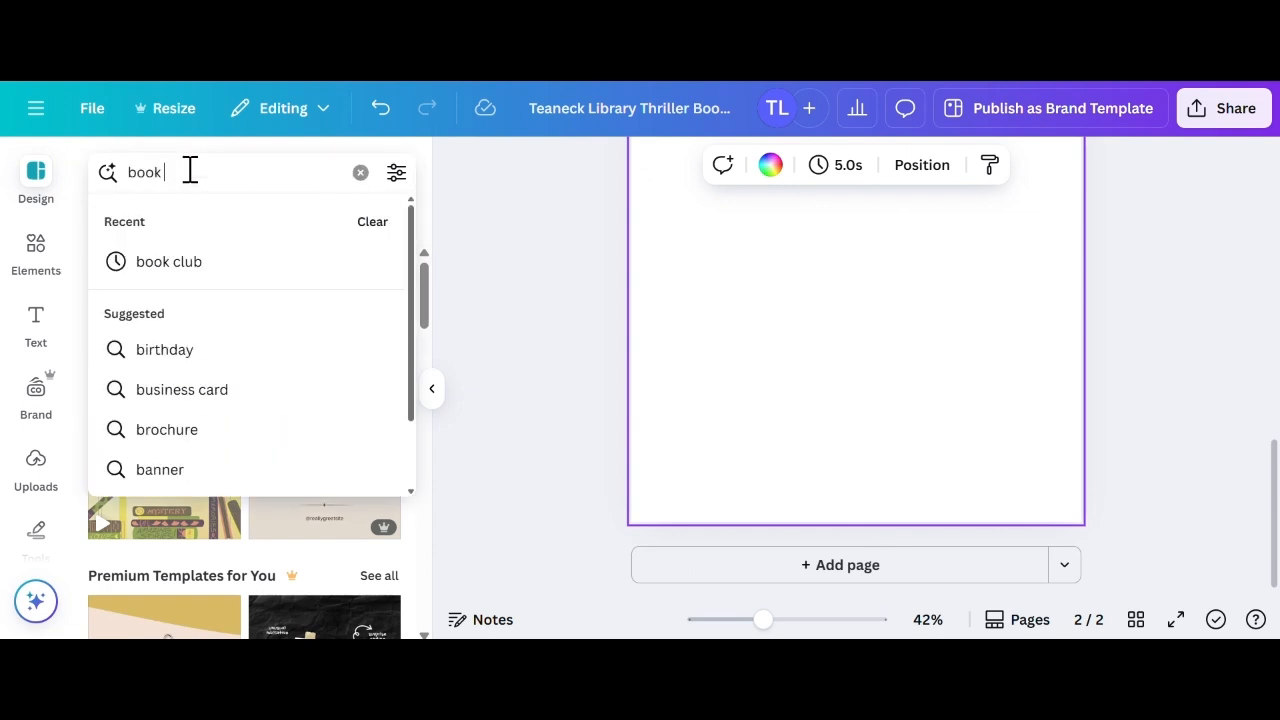
{"action": "type", "text": " club"}
{"action": "key", "text": "Return"}
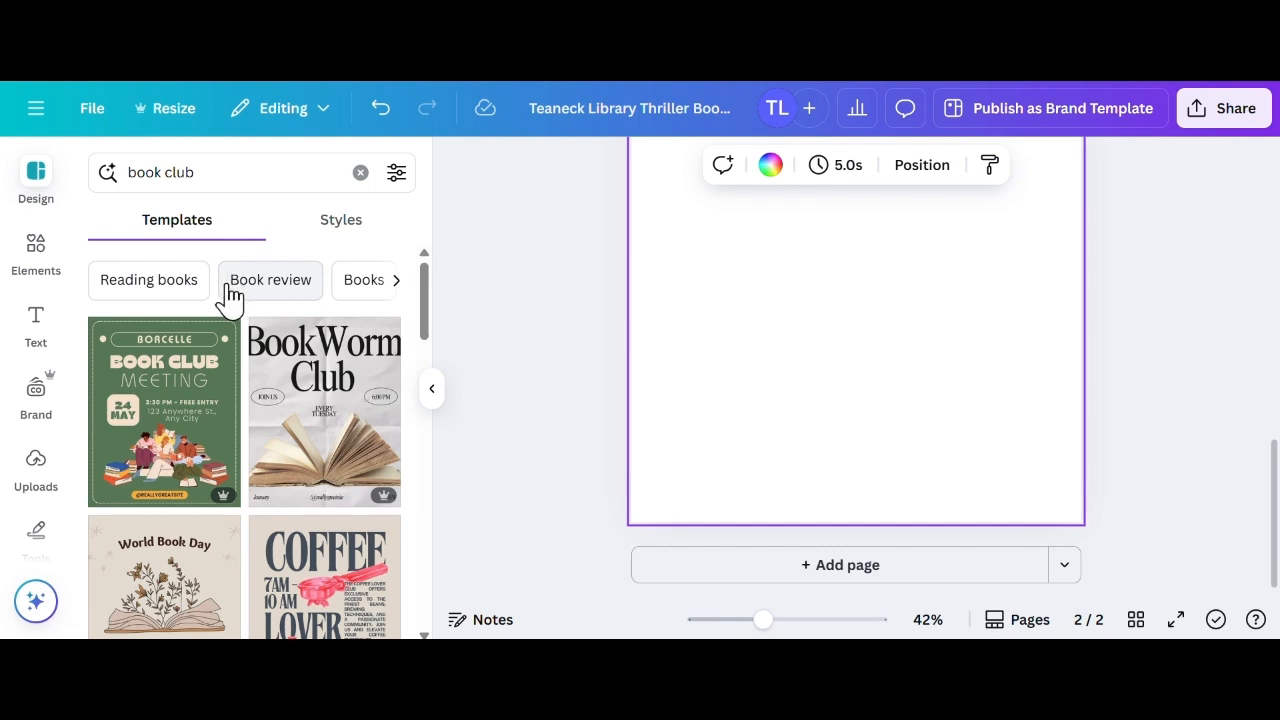
{"action": "scroll", "coordinate": [210, 283], "scroll_direction": "down", "scroll_amount": 5}
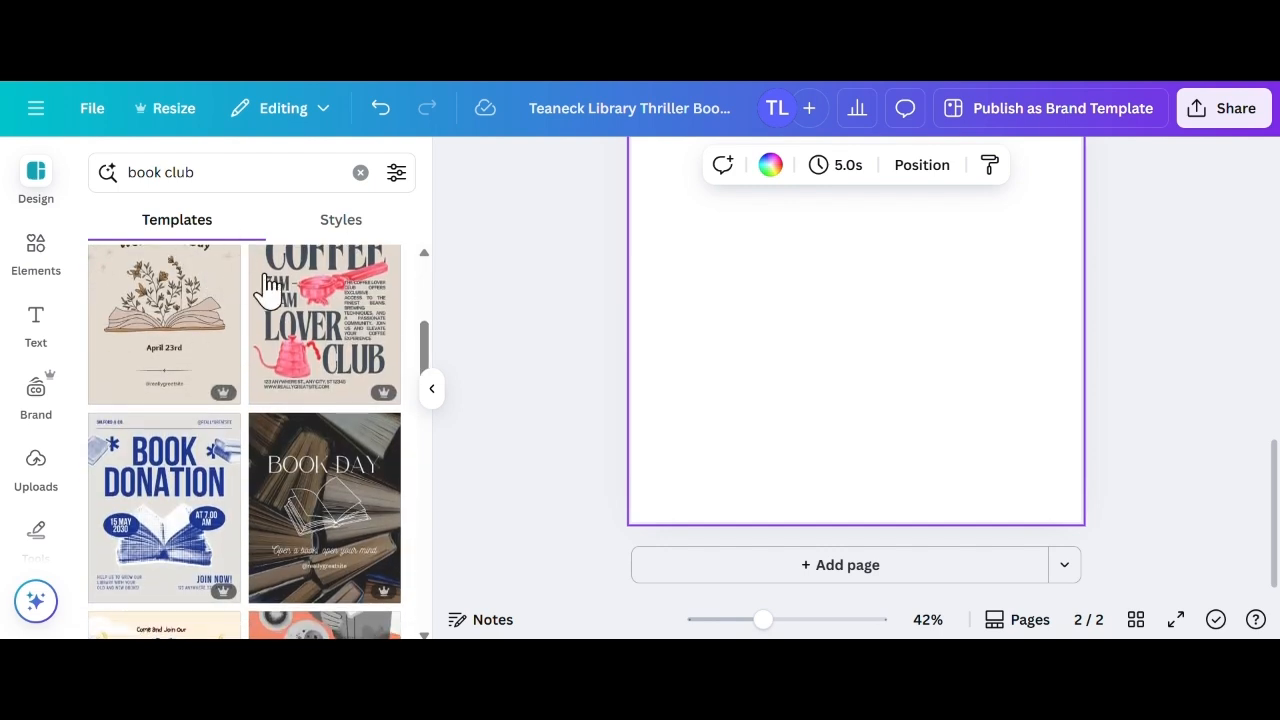
{"action": "scroll", "coordinate": [265, 285], "scroll_direction": "down", "scroll_amount": 3}
{"action": "scroll", "coordinate": [286, 329], "scroll_direction": "down", "scroll_amount": 3}
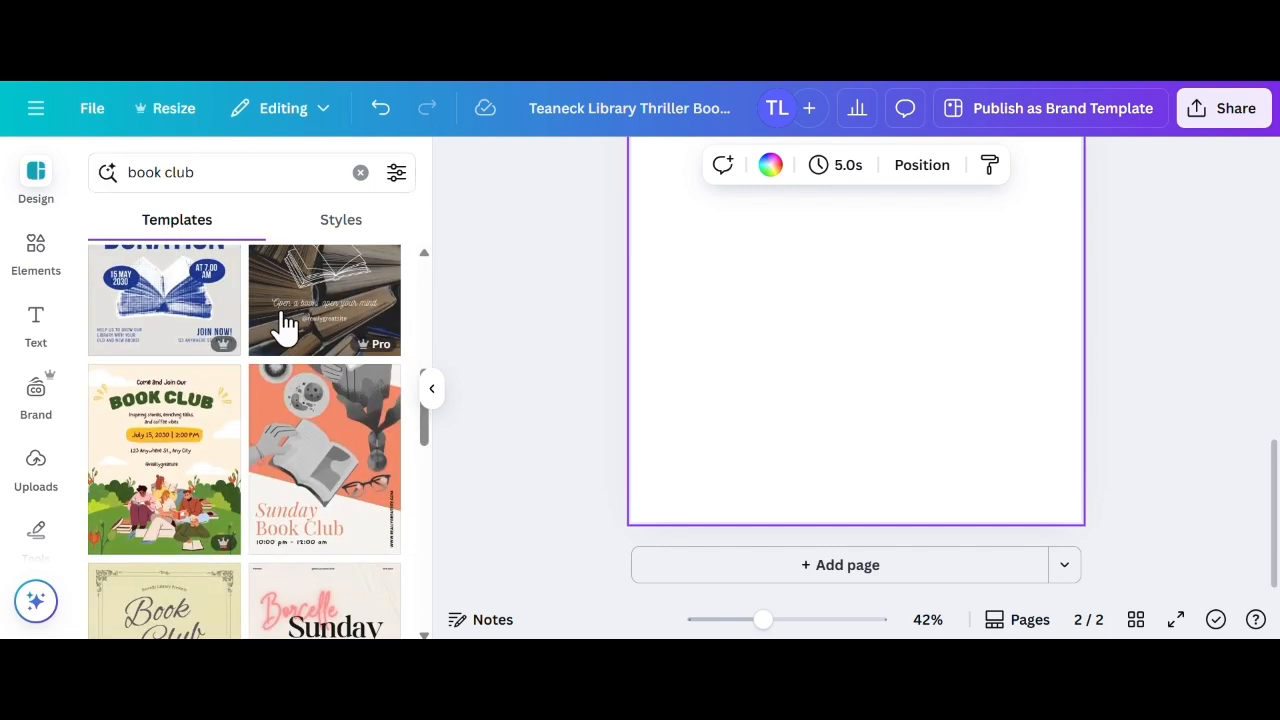
{"action": "scroll", "coordinate": [282, 292], "scroll_direction": "down", "scroll_amount": 3}
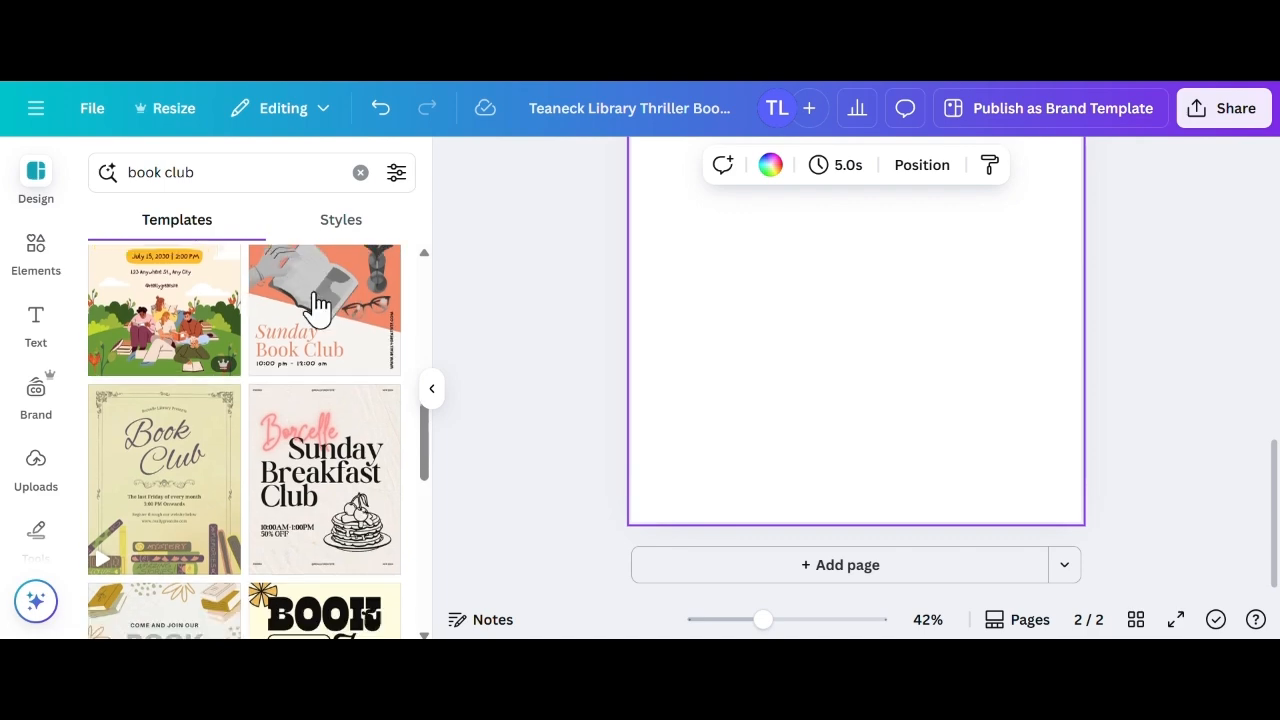
{"action": "left_click", "coordinate": [172, 332]}
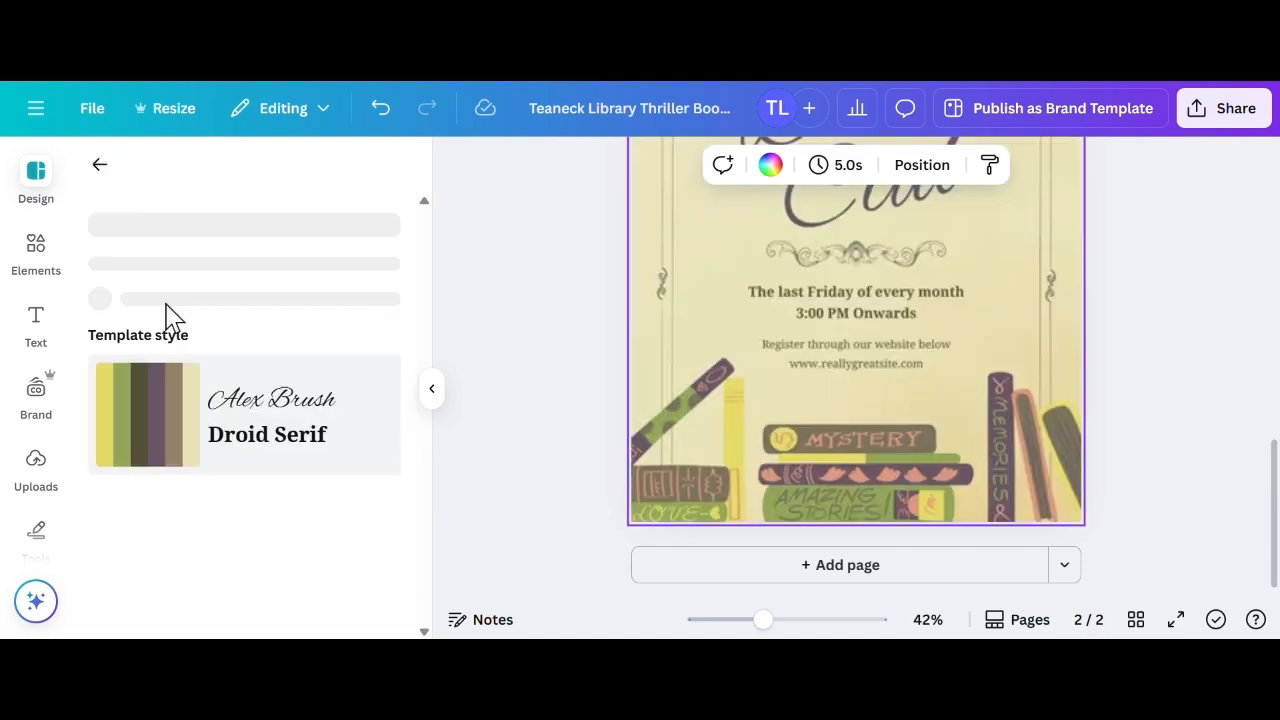
Replace the 'Borcelle Library Presents' line with the pasted book club logo, resized over the title
{"action": "scroll", "coordinate": [805, 410], "scroll_direction": "up", "scroll_amount": 2}
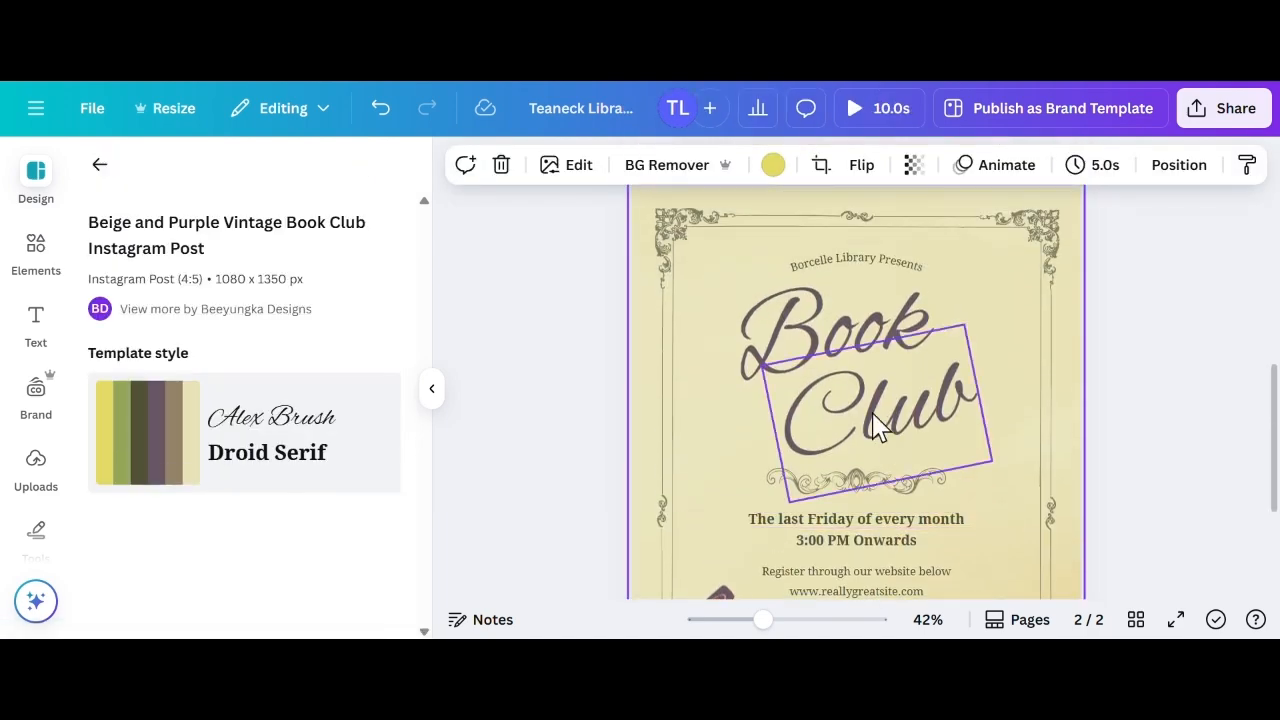
{"action": "left_click", "coordinate": [840, 270]}
{"action": "key", "text": "Delete"}
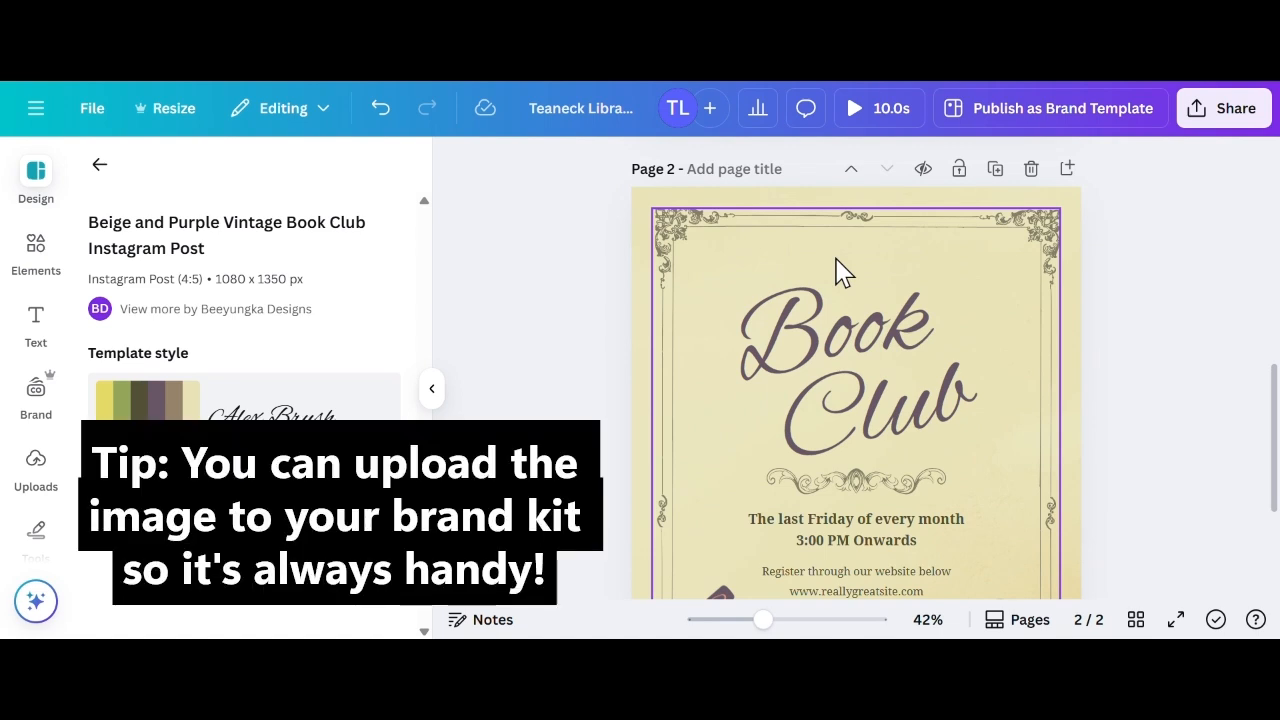
{"action": "key", "text": "ctrl+v"}
{"action": "scroll", "coordinate": [830, 400], "scroll_direction": "down", "scroll_amount": 2}
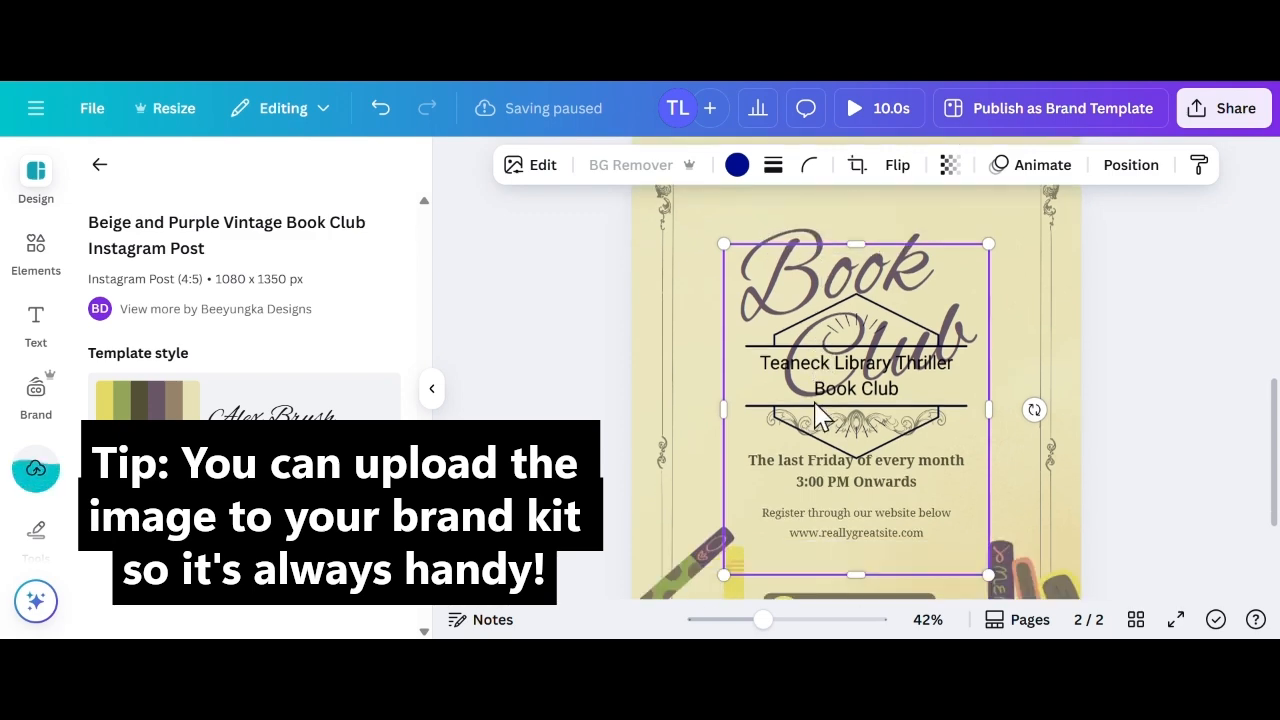
{"action": "left_click_drag", "start_coordinate": [726, 532], "coordinate": [903, 343]}
{"action": "left_click_drag", "start_coordinate": [945, 272], "coordinate": [940, 355]}
{"action": "scroll", "coordinate": [1000, 350], "scroll_direction": "up", "scroll_amount": 2}
{"action": "left_click_drag", "start_coordinate": [1004, 318], "coordinate": [868, 294]}
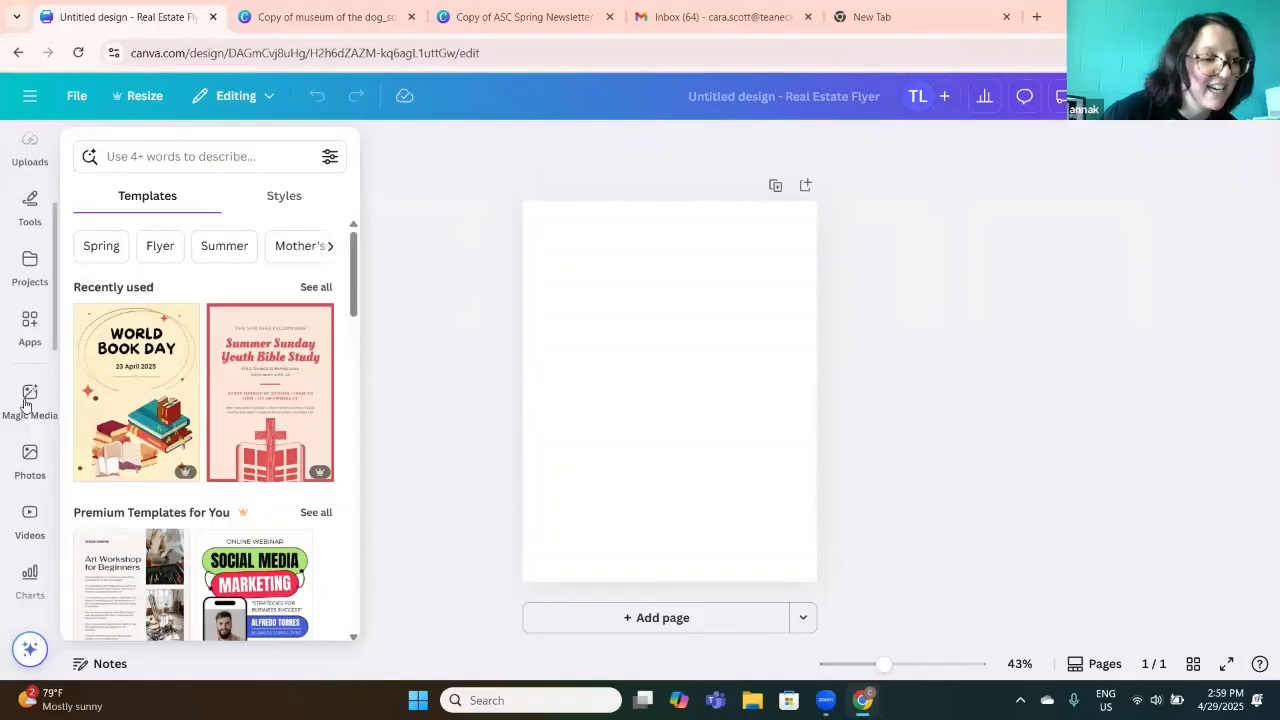
In Magic Media's Graphics mode, generate graphics from a prompt about a dog reading an Arbor Day book
{"action": "left_click", "coordinate": [29, 399]}
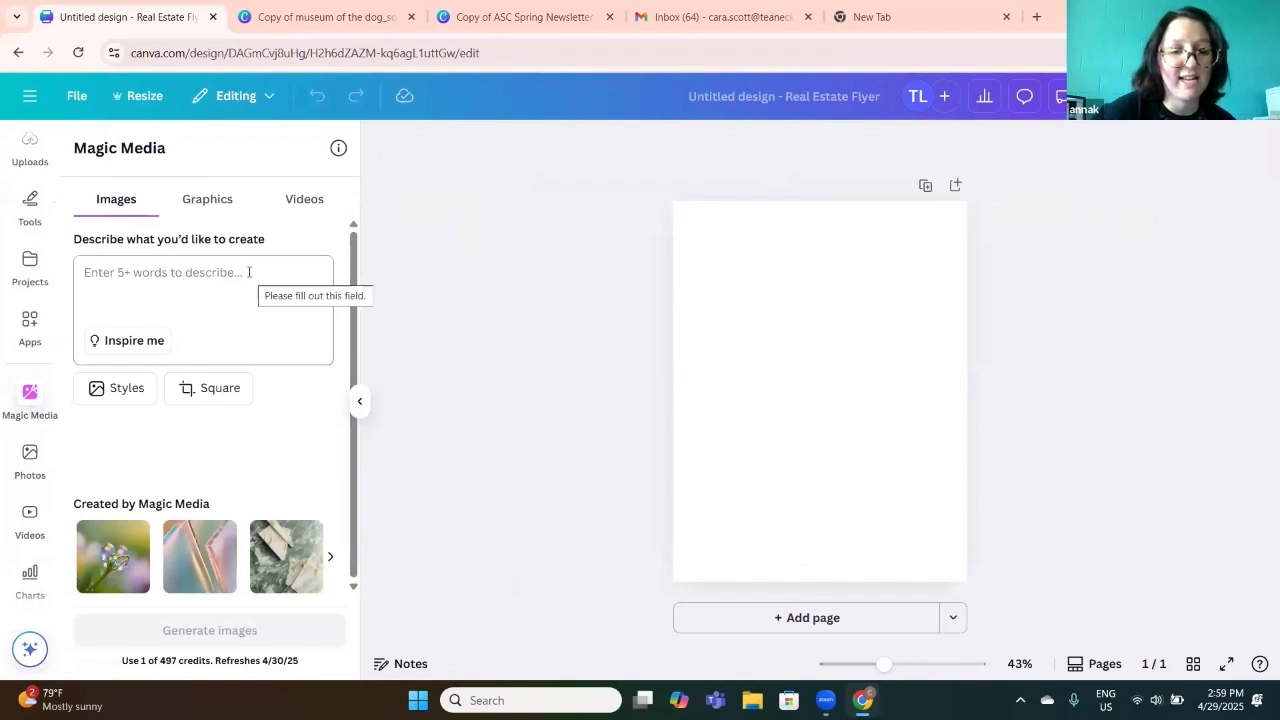
{"action": "left_click", "coordinate": [226, 266]}
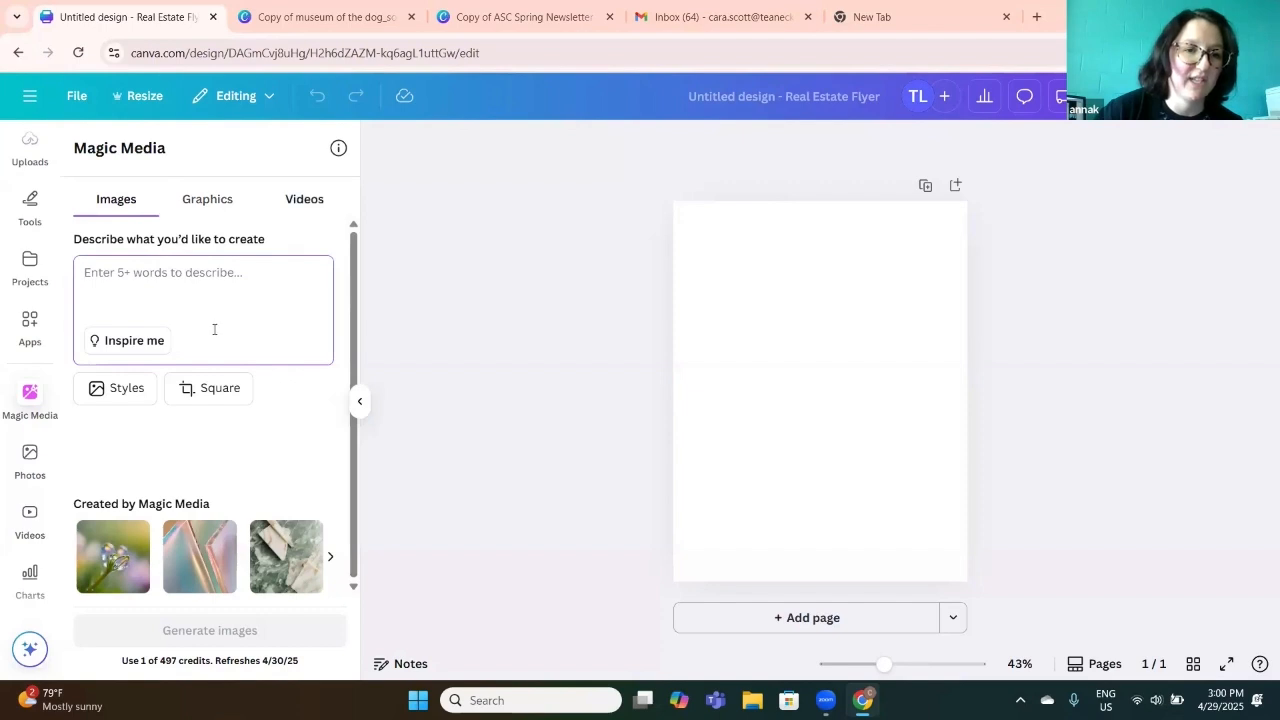
{"action": "left_click", "coordinate": [206, 198]}
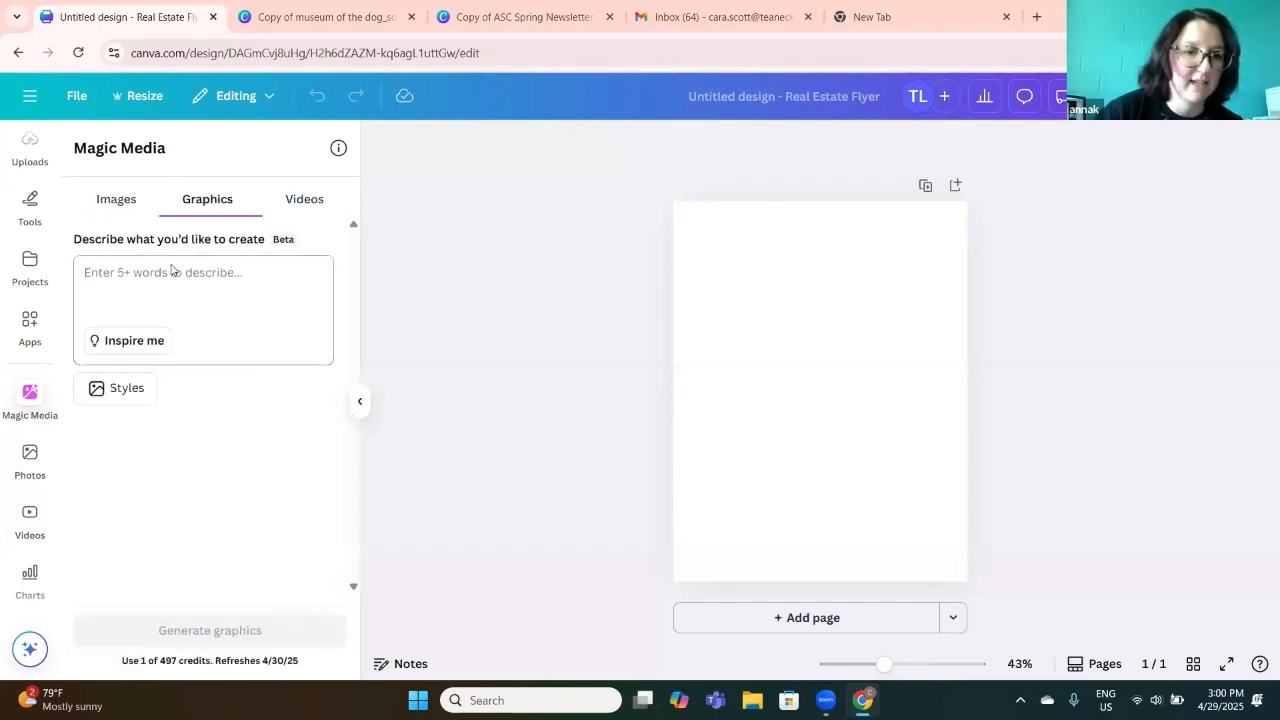
{"action": "left_click", "coordinate": [274, 300]}
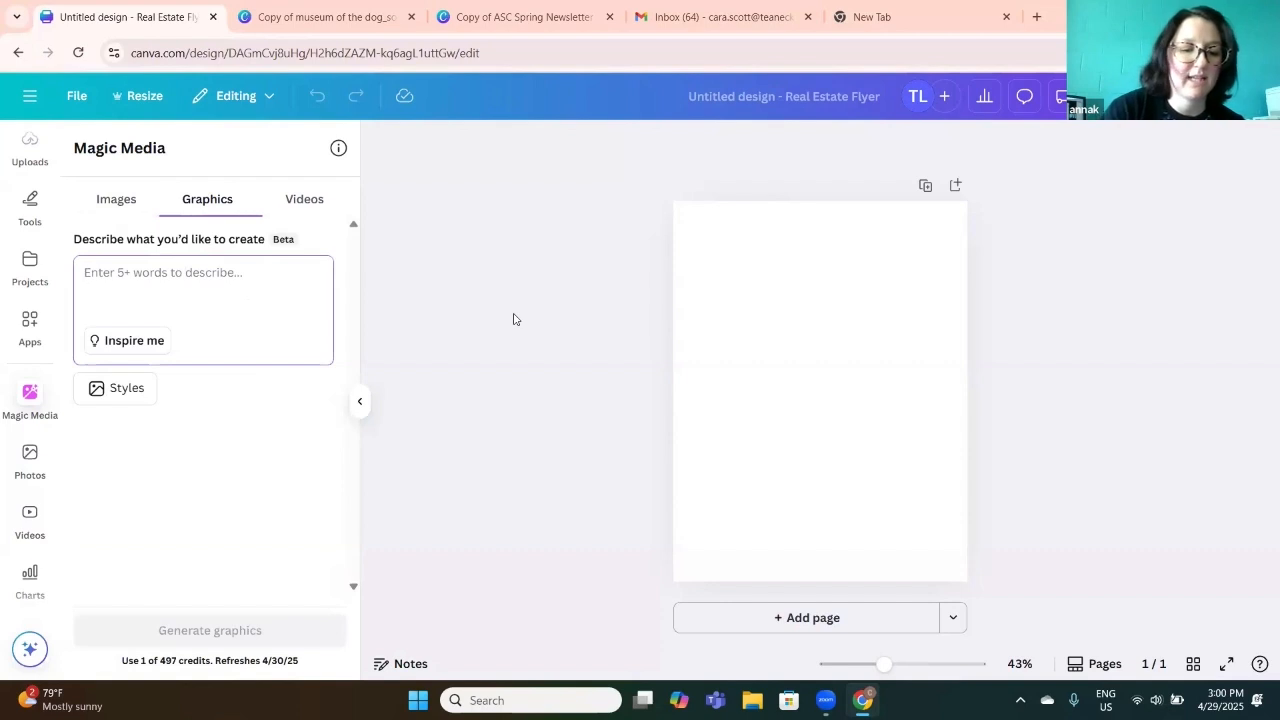
{"action": "type", "text": "can you create"}
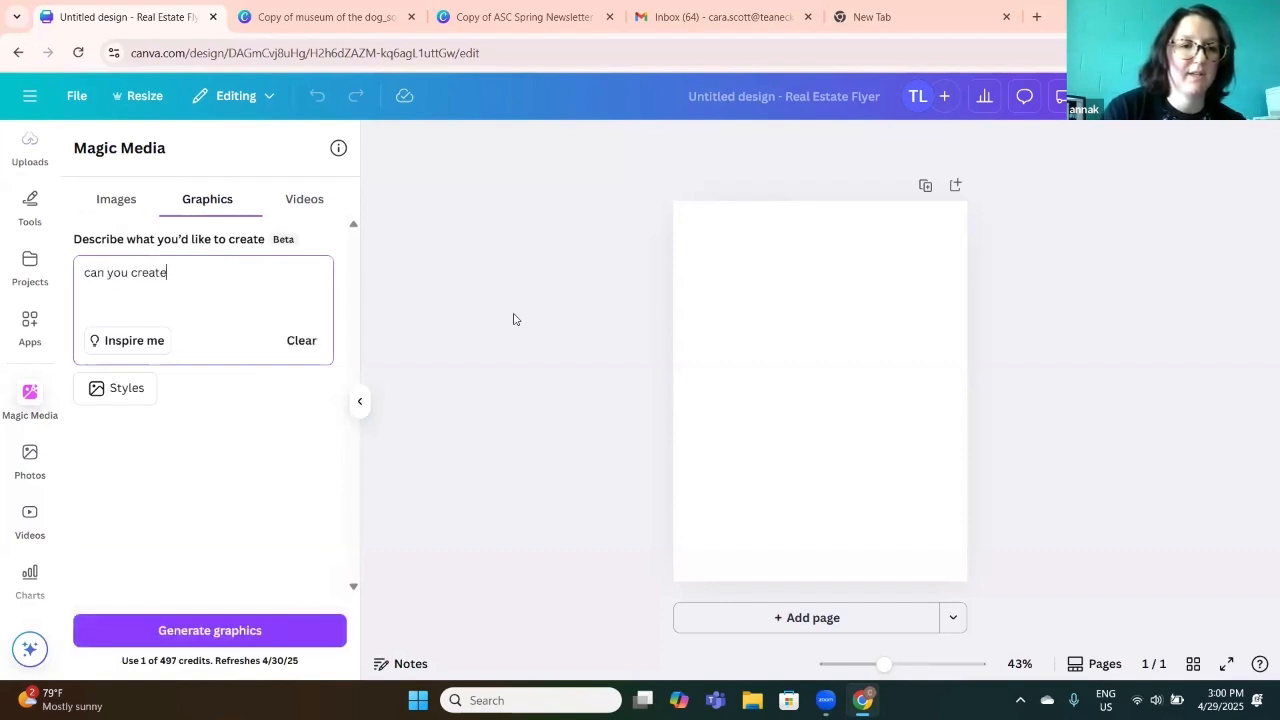
{"action": "type", "text": " a p"}
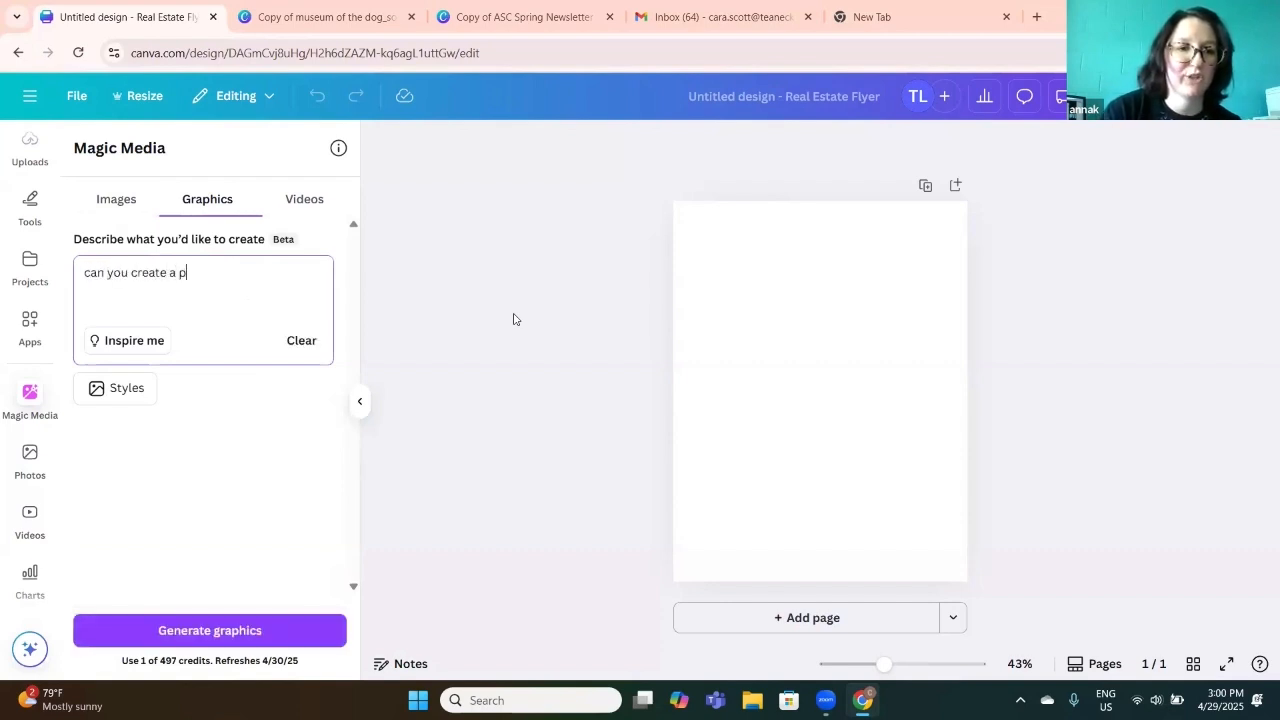
{"action": "type", "text": "icture of a dog reading a book about arbor day"}
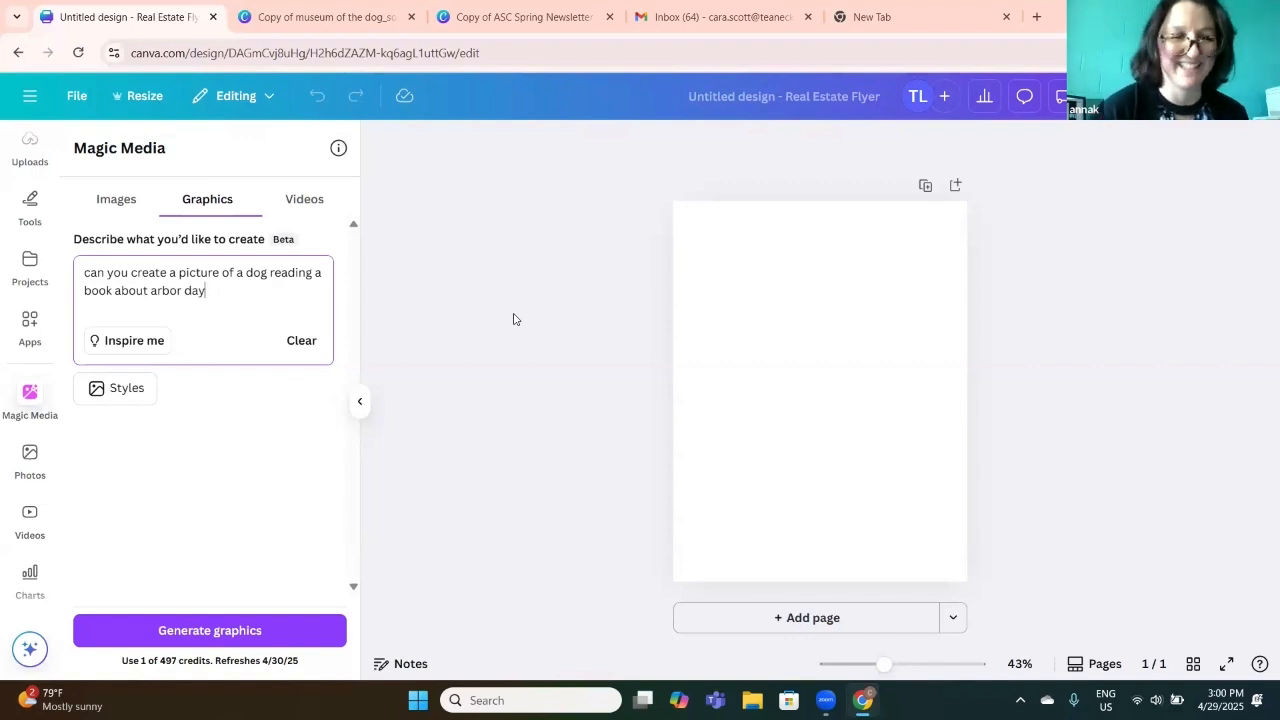
{"action": "key", "text": "Return"}
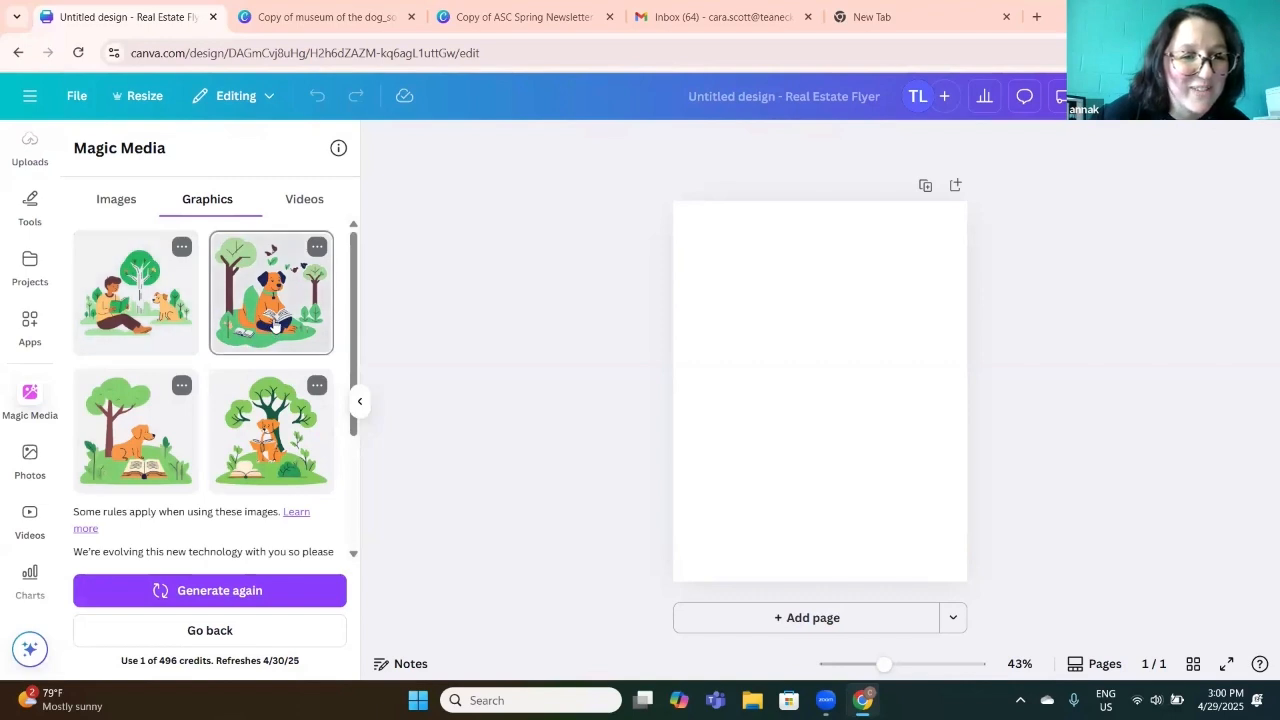
Place the second dog-reading graphic on the page, enlarged and positioned across the upper area
{"action": "left_click", "coordinate": [288, 322]}
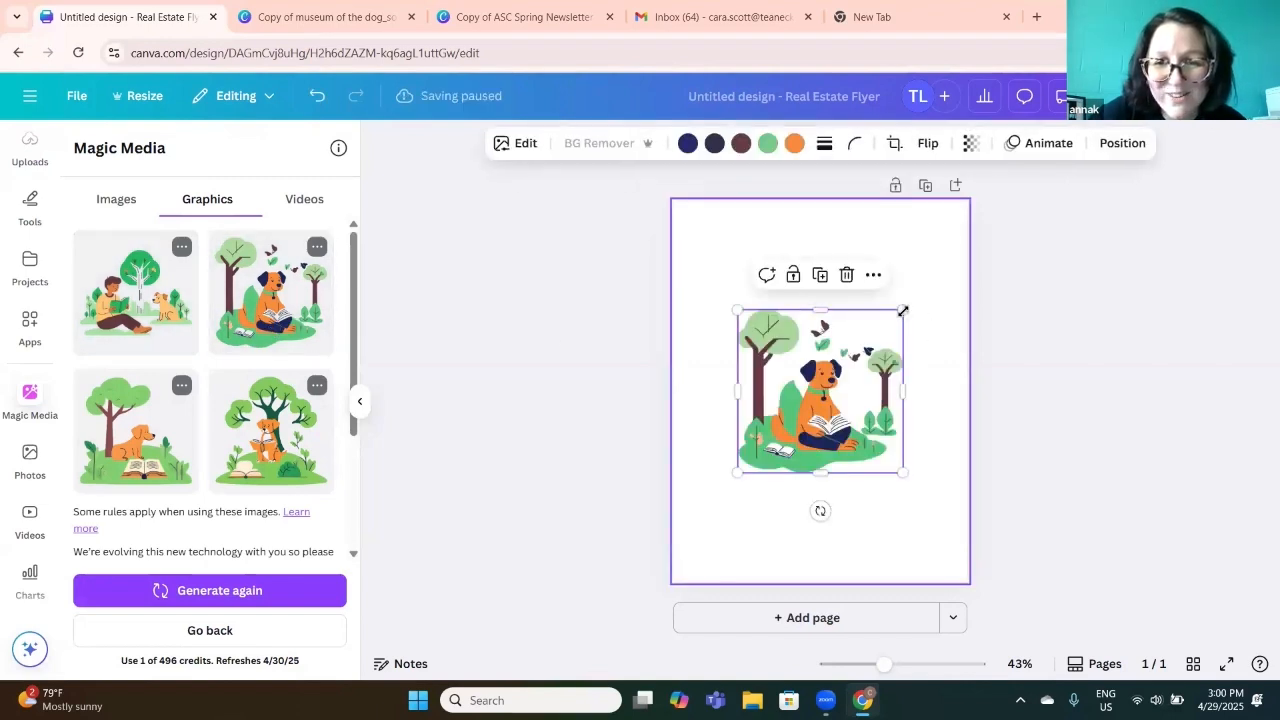
{"action": "left_click_drag", "start_coordinate": [903, 310], "coordinate": [983, 230]}
{"action": "left_click_drag", "start_coordinate": [926, 370], "coordinate": [880, 364]}
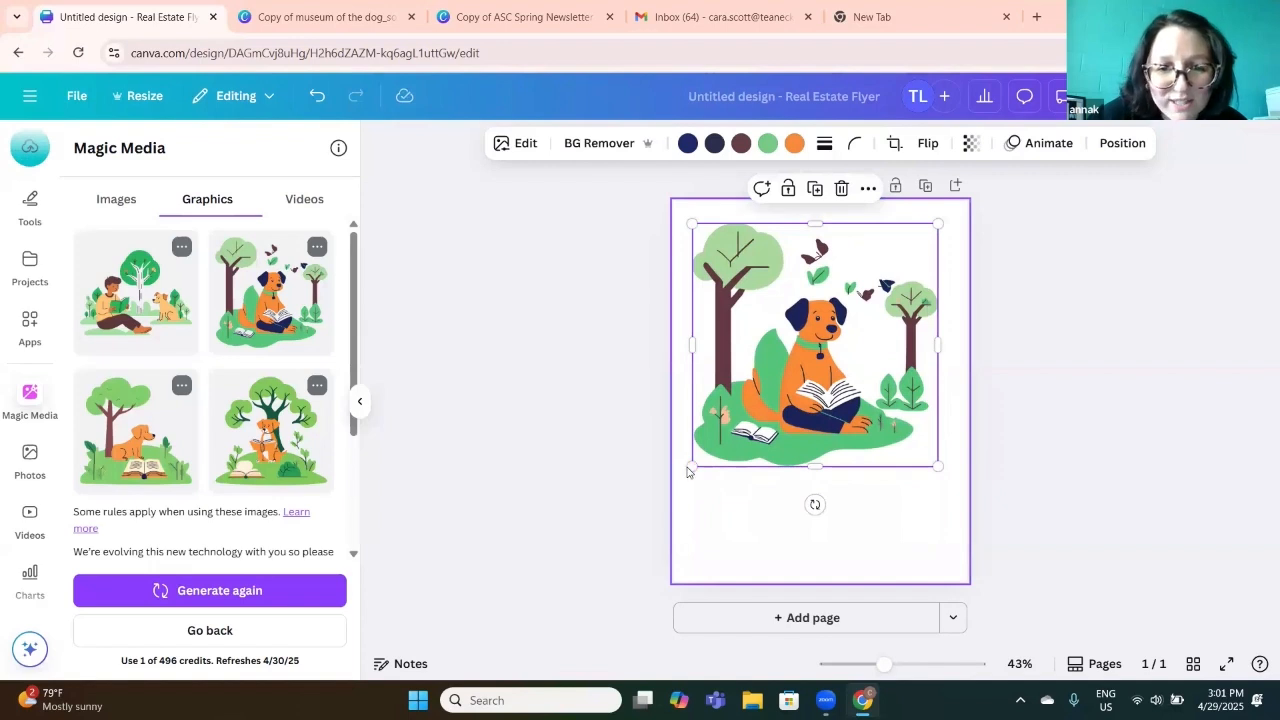
{"action": "left_click_drag", "start_coordinate": [689, 466], "coordinate": [667, 490]}
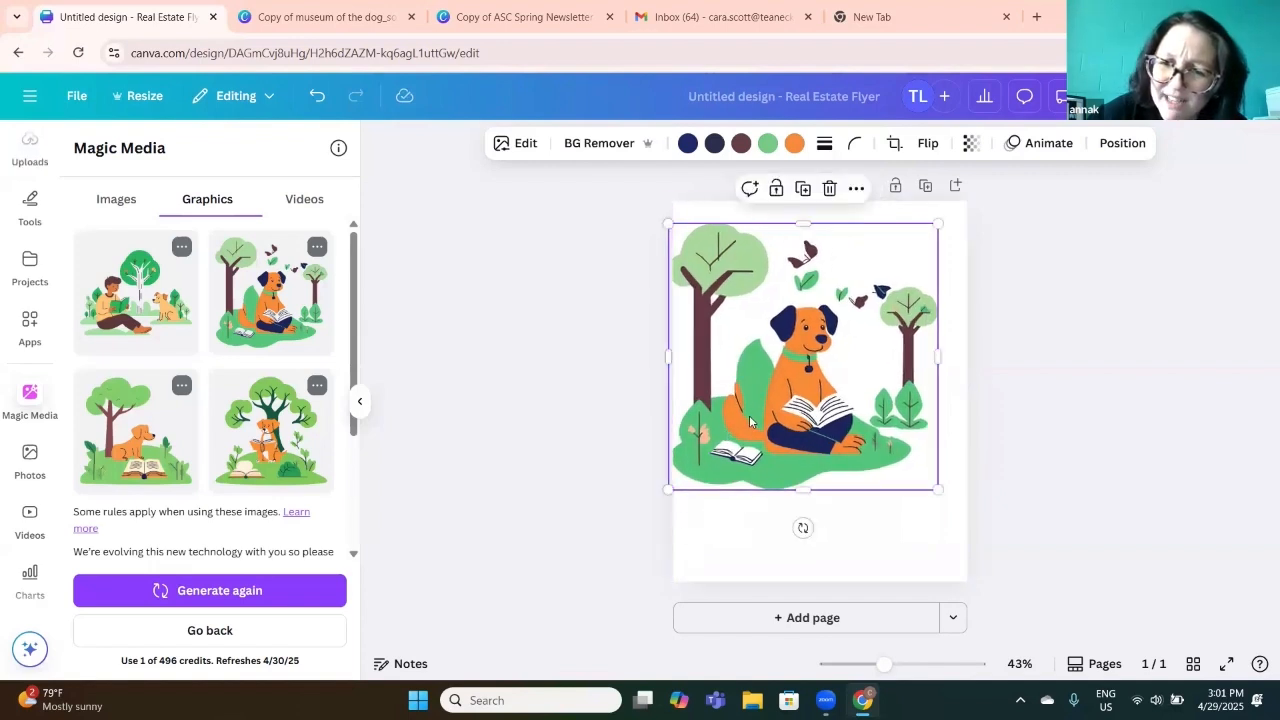
{"action": "left_click_drag", "start_coordinate": [750, 421], "coordinate": [766, 415]}
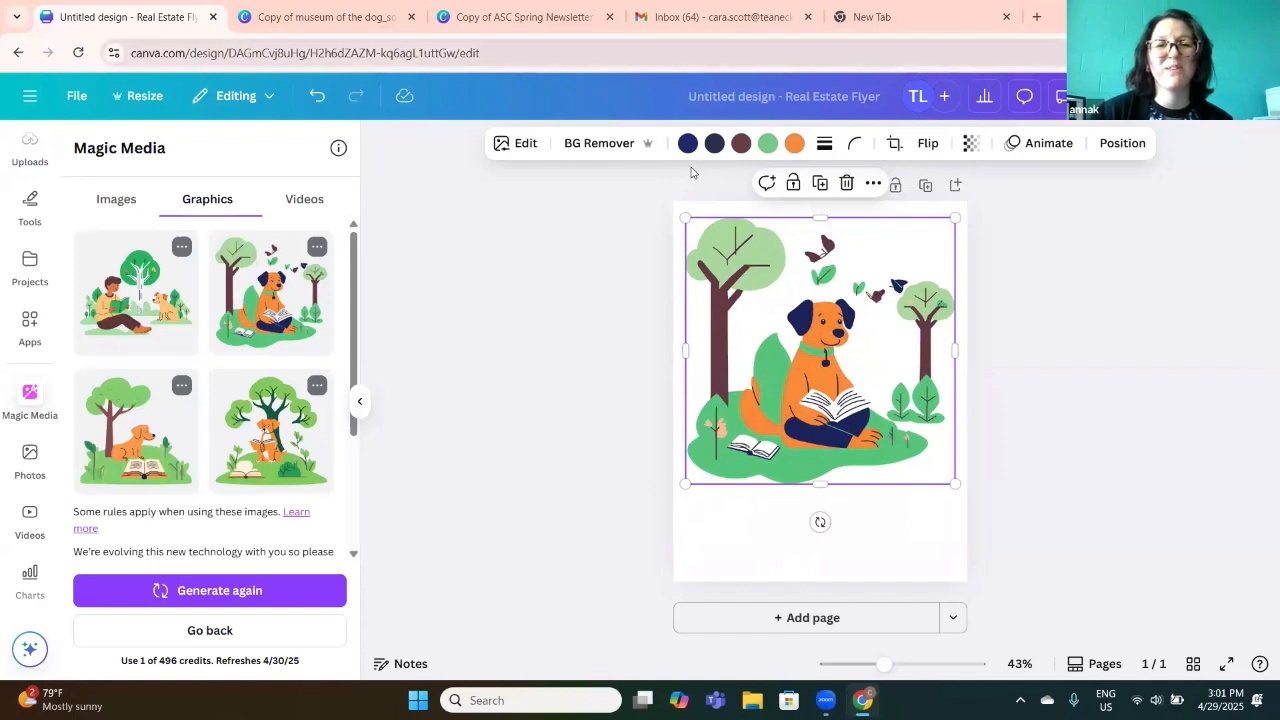
{"action": "left_click", "coordinate": [767, 146]}
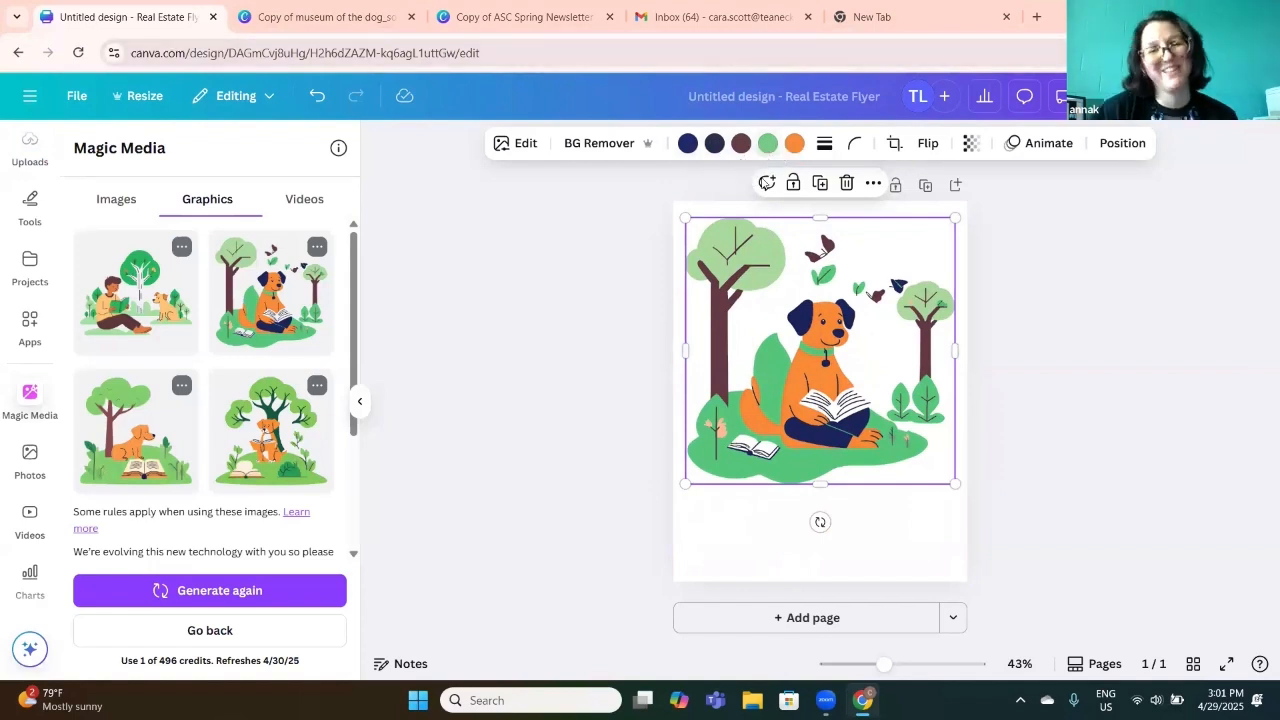
{"action": "left_click", "coordinate": [323, 145]}
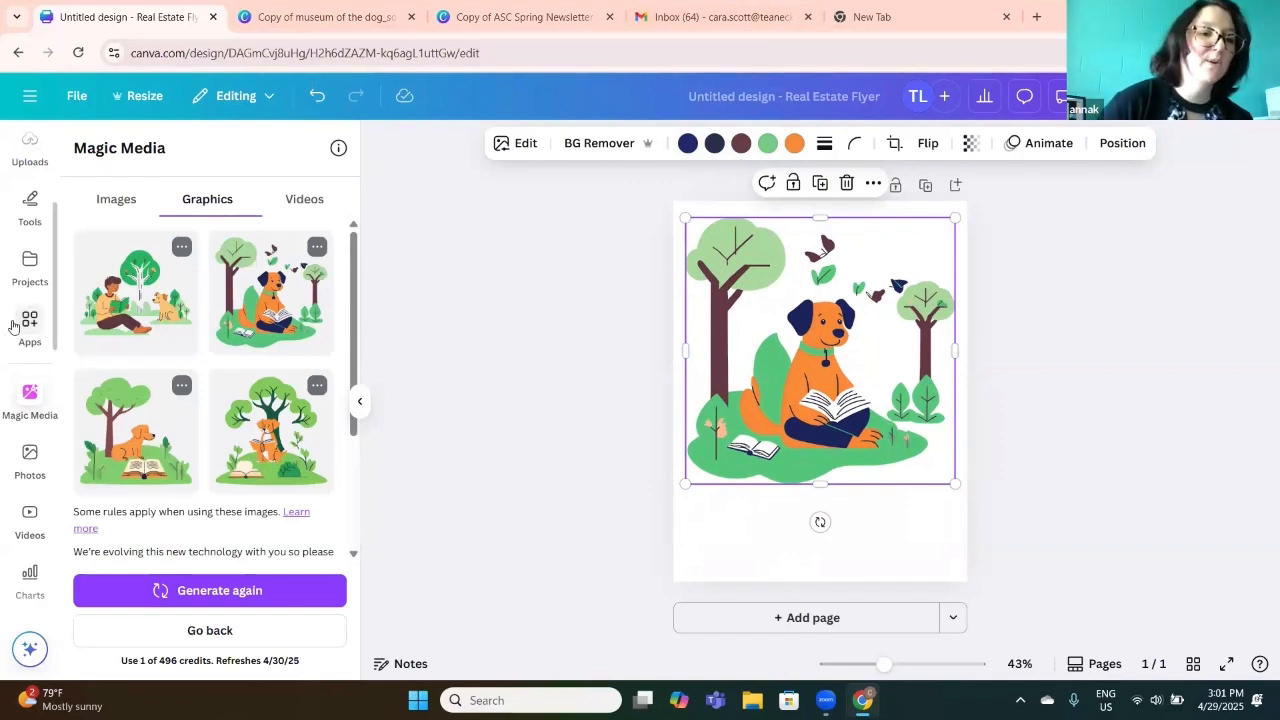
Search Elements for 'chart' and delete the dog illustration from the page
{"action": "scroll", "coordinate": [30, 330], "scroll_direction": "up", "scroll_amount": 3}
{"action": "left_click", "coordinate": [30, 215]}
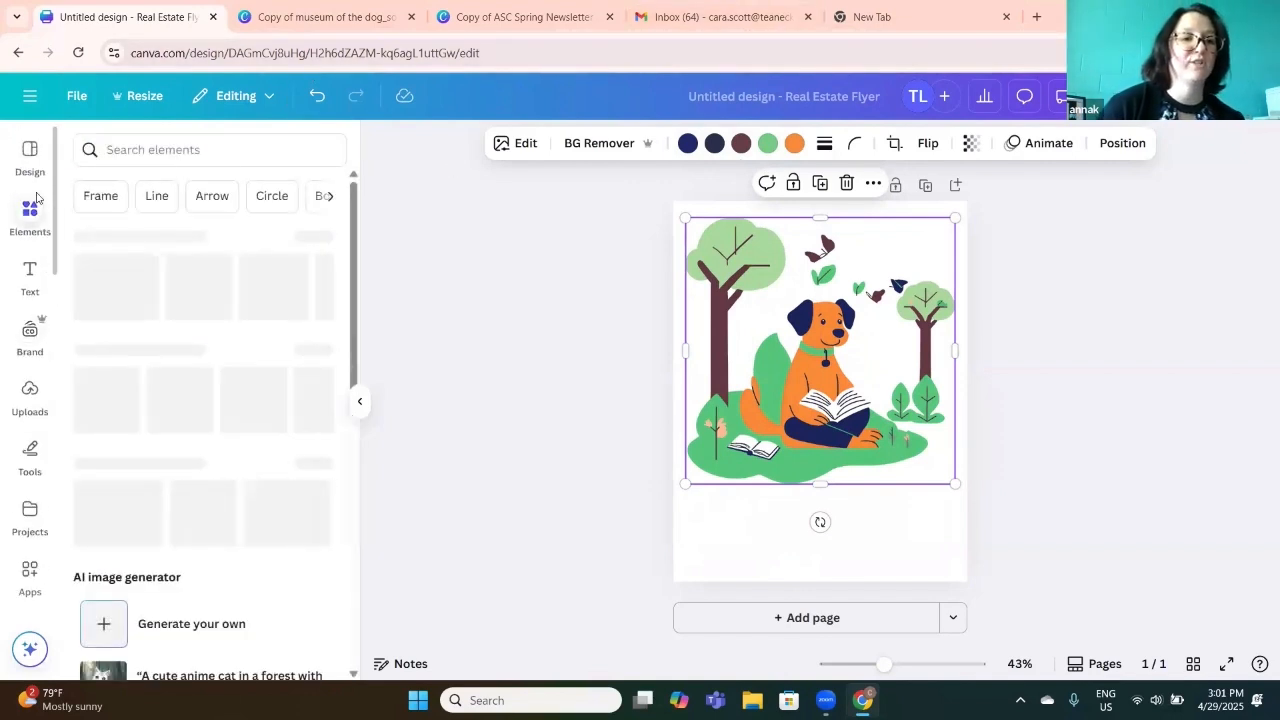
{"action": "type", "text": "chartd"}
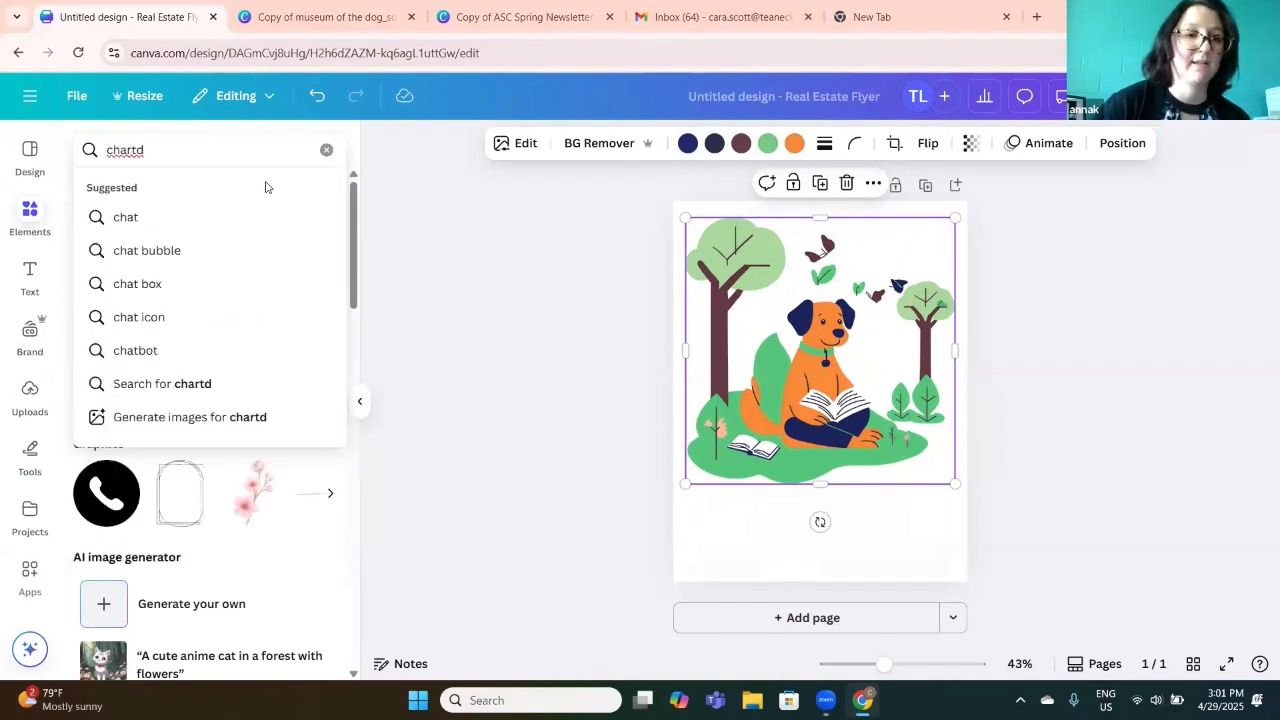
{"action": "key", "text": "BackSpace"}
{"action": "key", "text": "Return"}
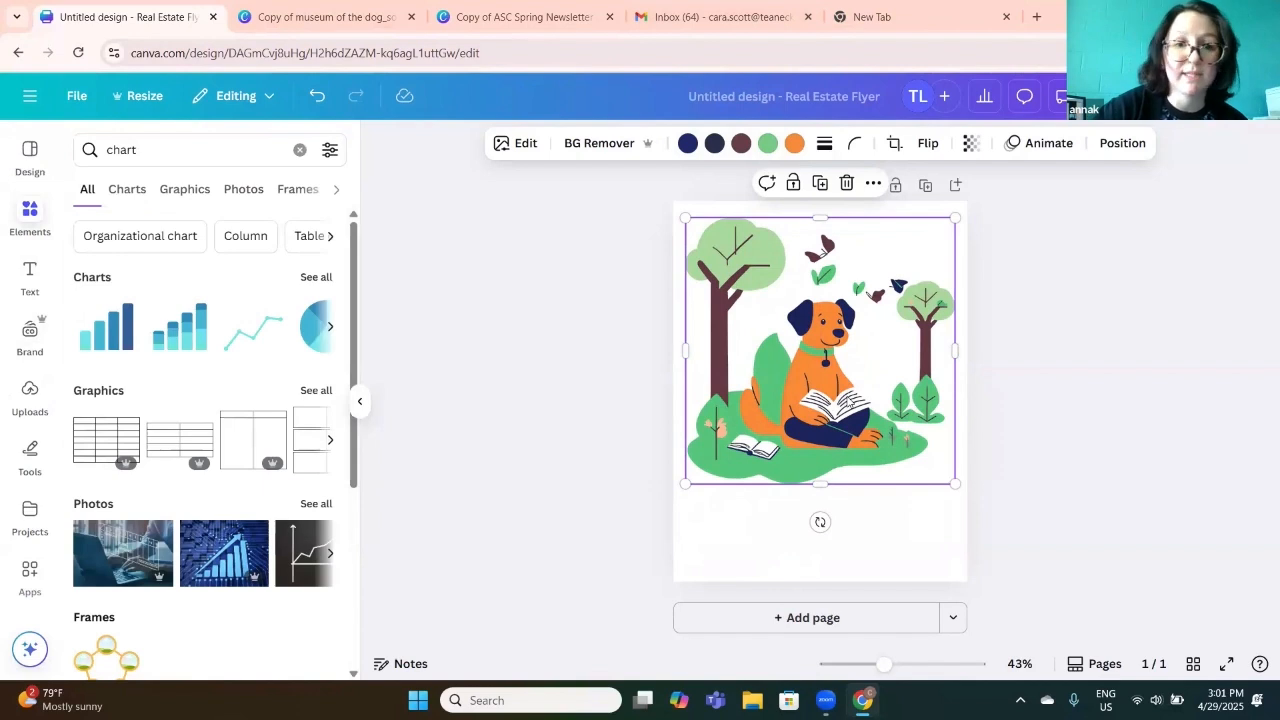
{"action": "key", "text": "Delete"}
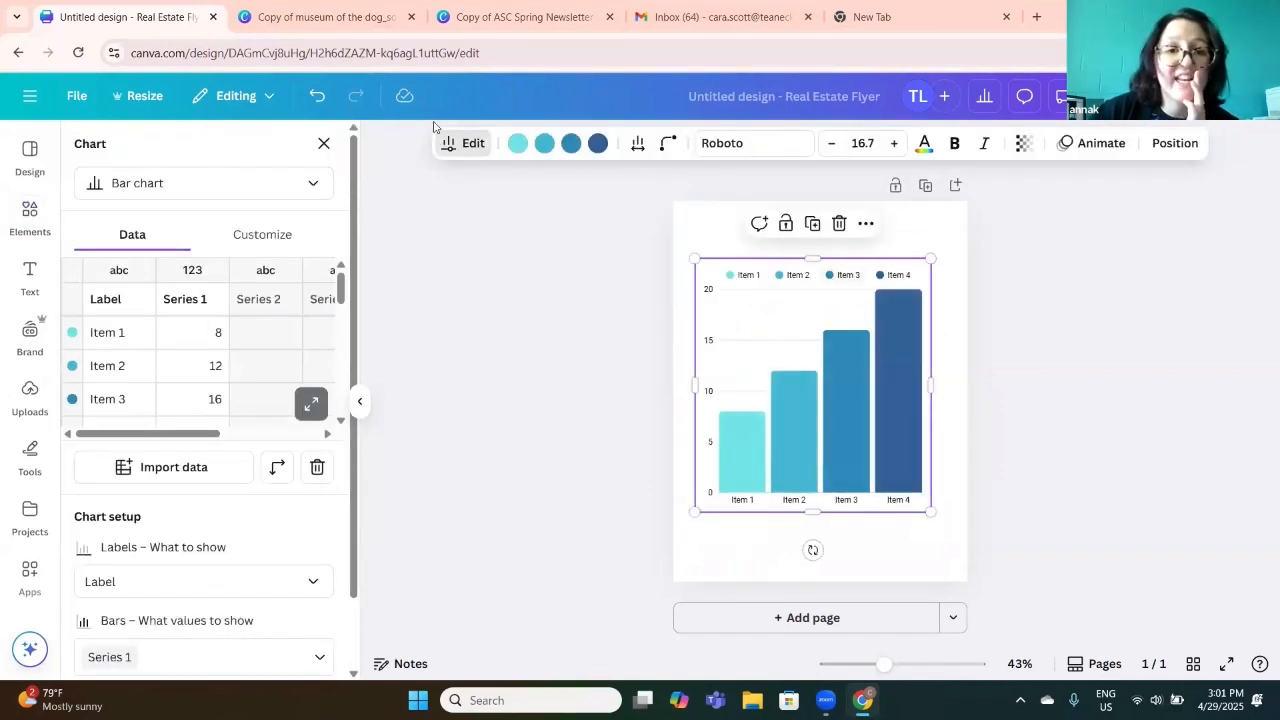
Check the bar chart's data editor, then delete the chart from the page
{"action": "left_click", "coordinate": [445, 148]}
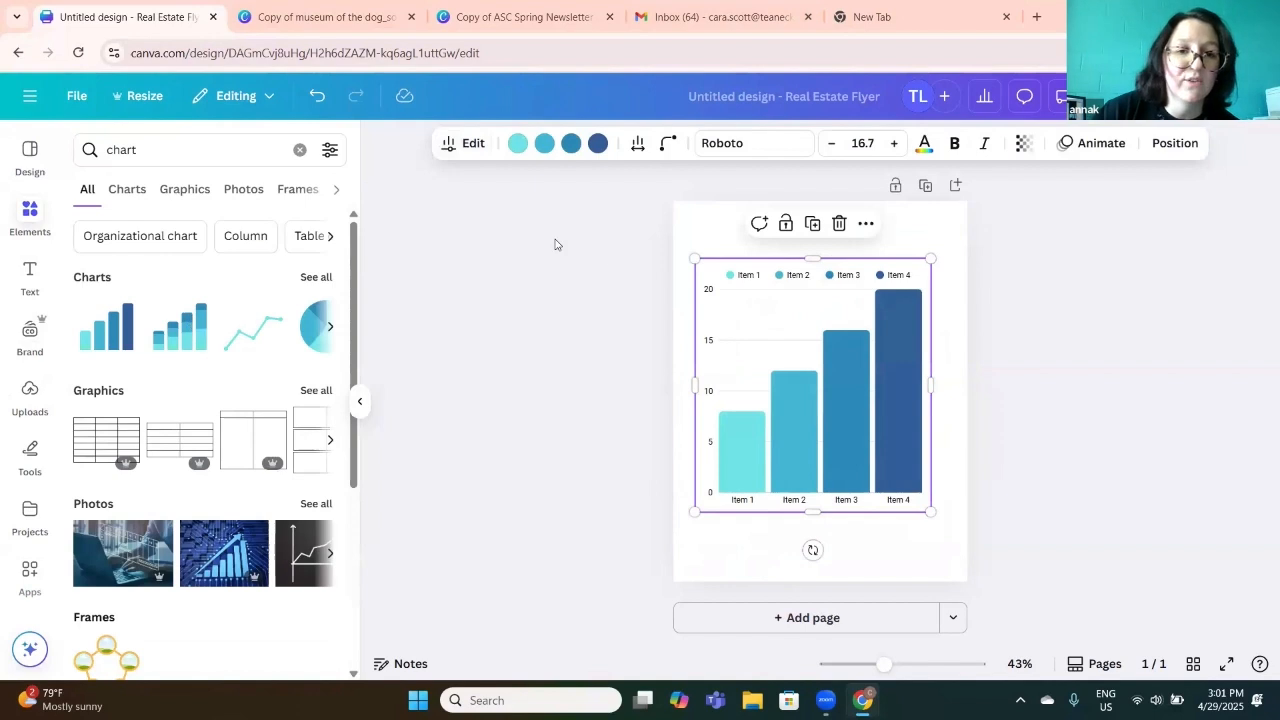
{"action": "left_click", "coordinate": [473, 146]}
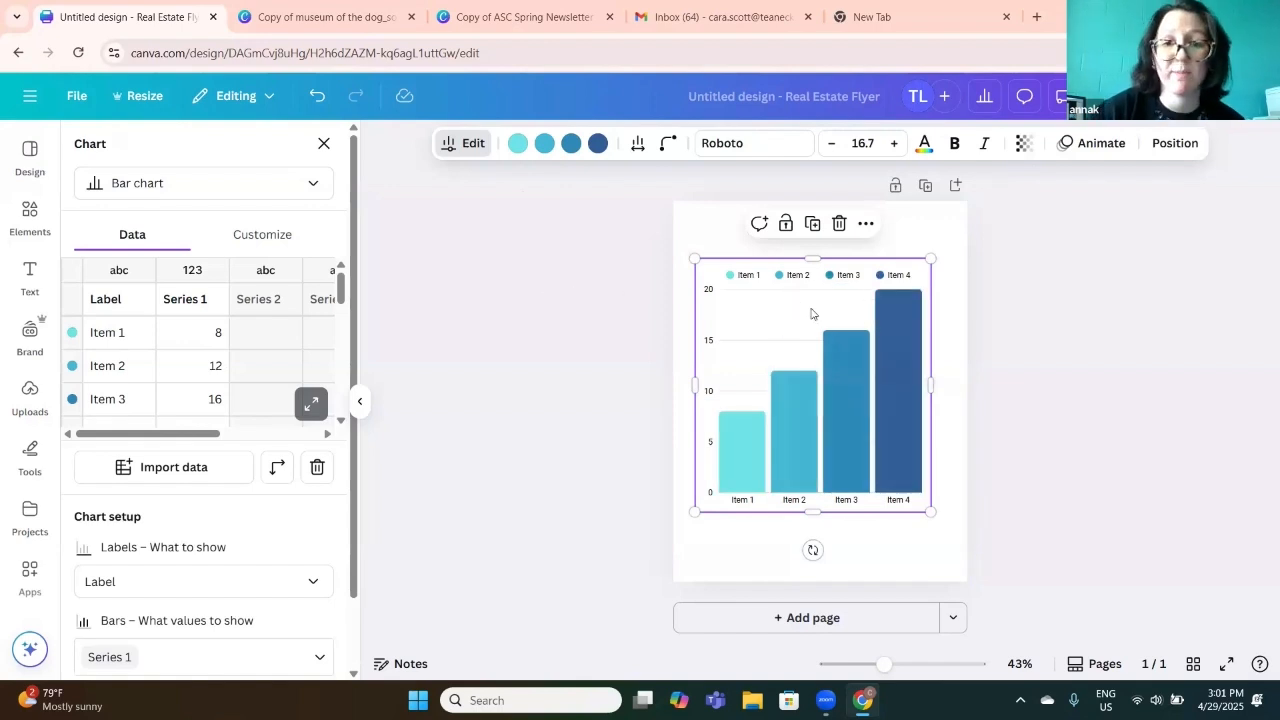
{"action": "key", "text": "Delete"}
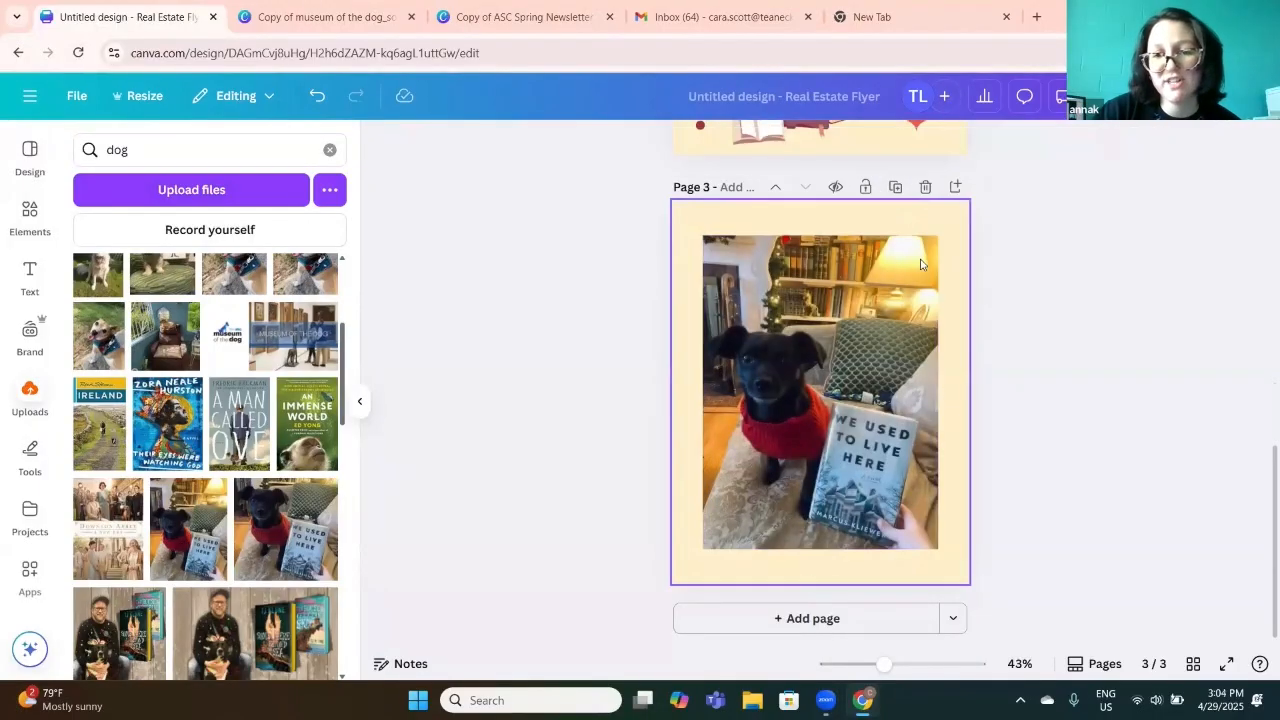
Enlarge the dog photo to fill the page and Magic Grab the Christmas tree out of it
{"action": "left_click_drag", "start_coordinate": [937, 235], "coordinate": [951, 216]}
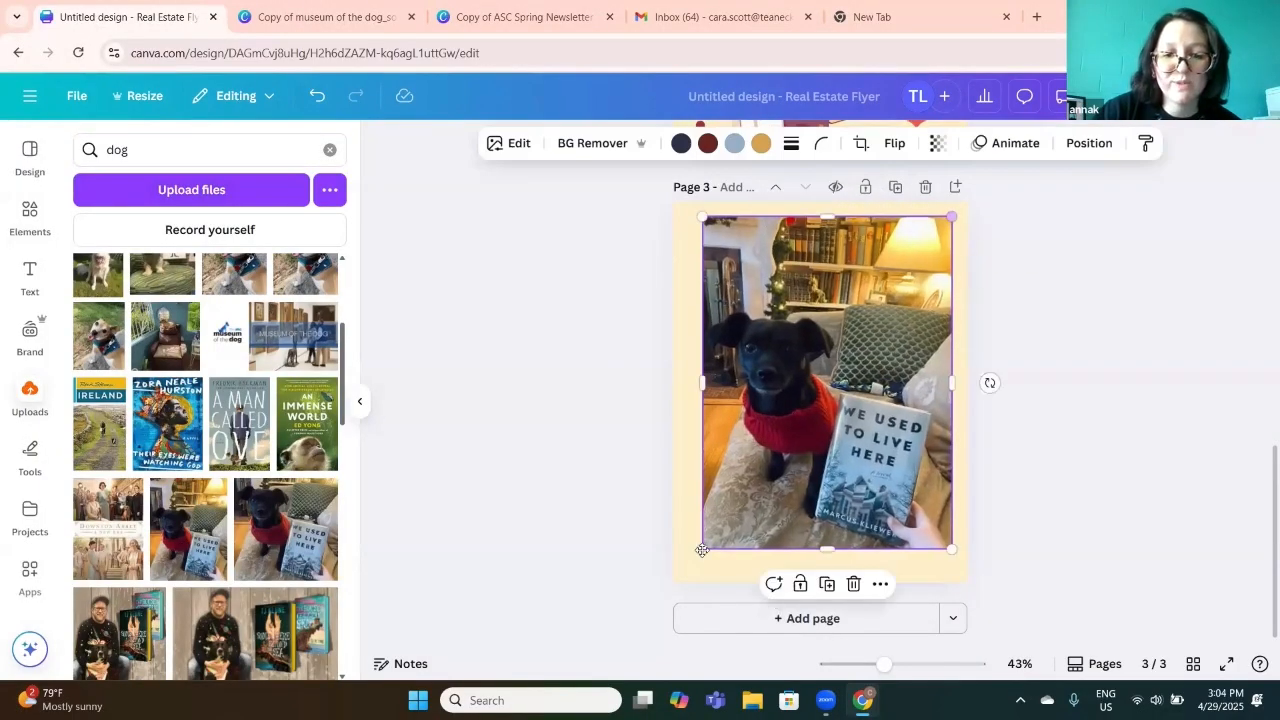
{"action": "left_click_drag", "start_coordinate": [703, 550], "coordinate": [678, 582]}
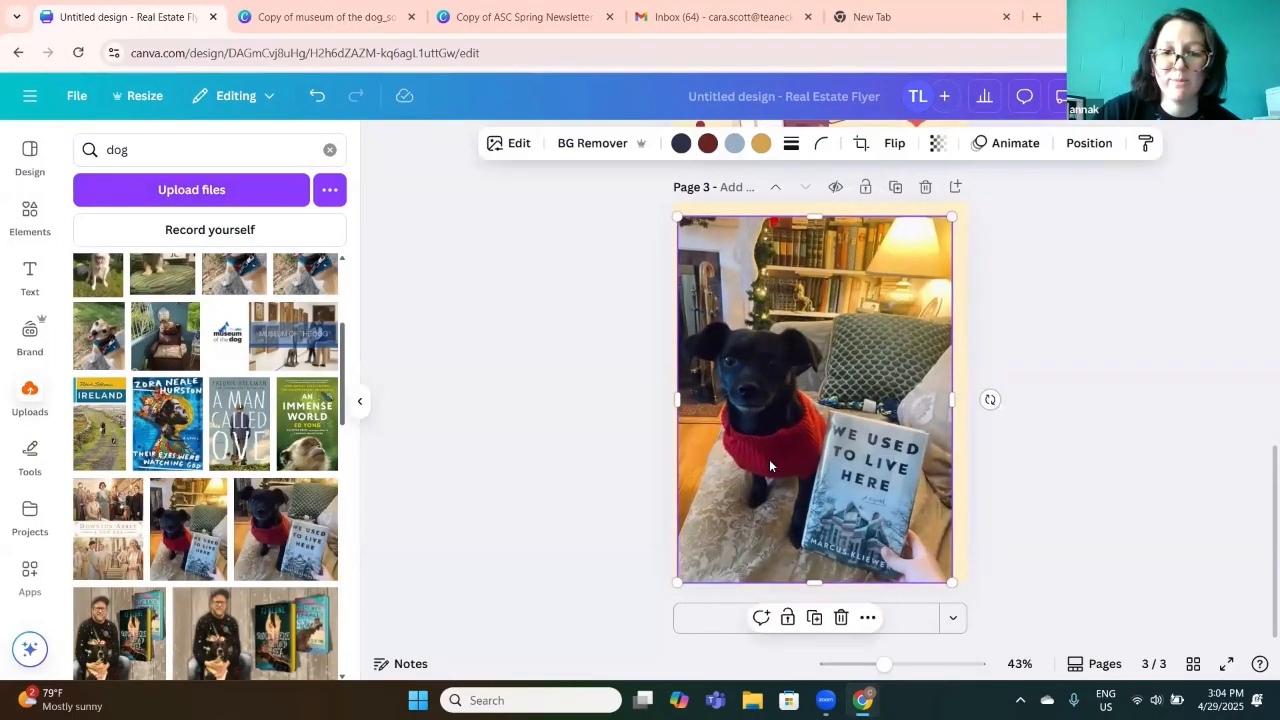
{"action": "left_click", "coordinate": [513, 145]}
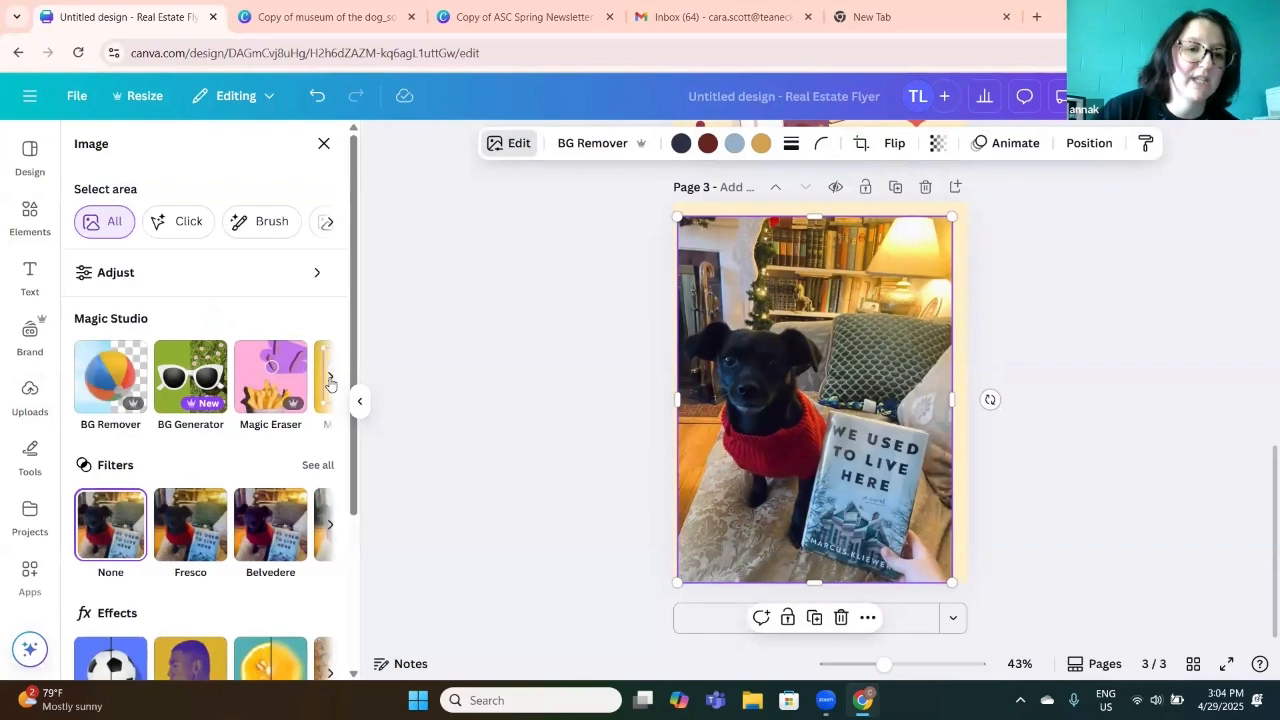
{"action": "left_click", "coordinate": [330, 380]}
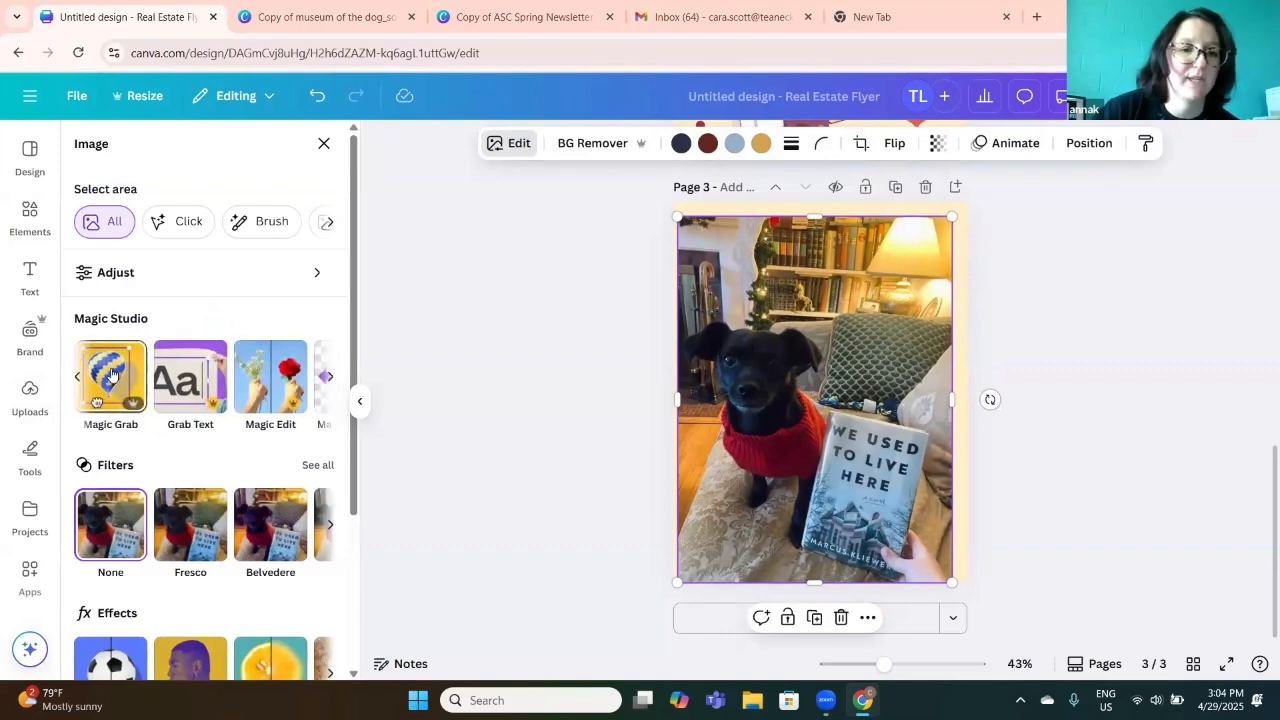
{"action": "left_click", "coordinate": [111, 376]}
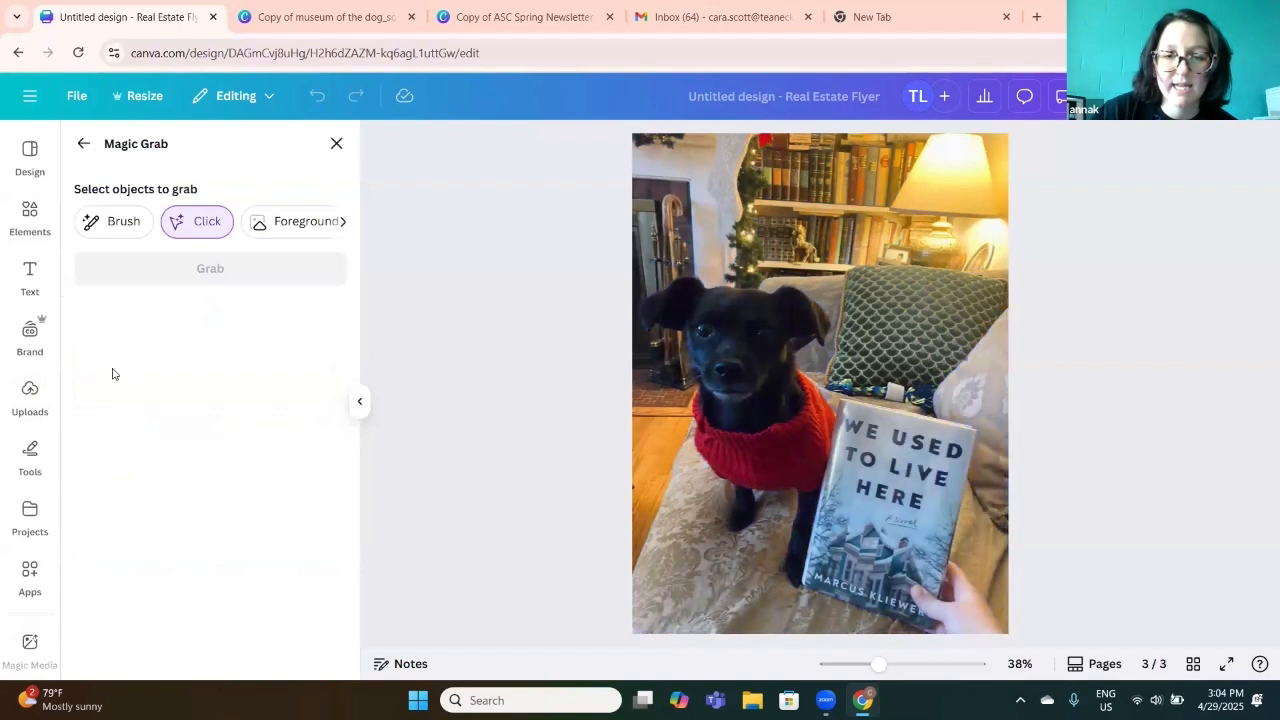
{"action": "left_click", "coordinate": [748, 262]}
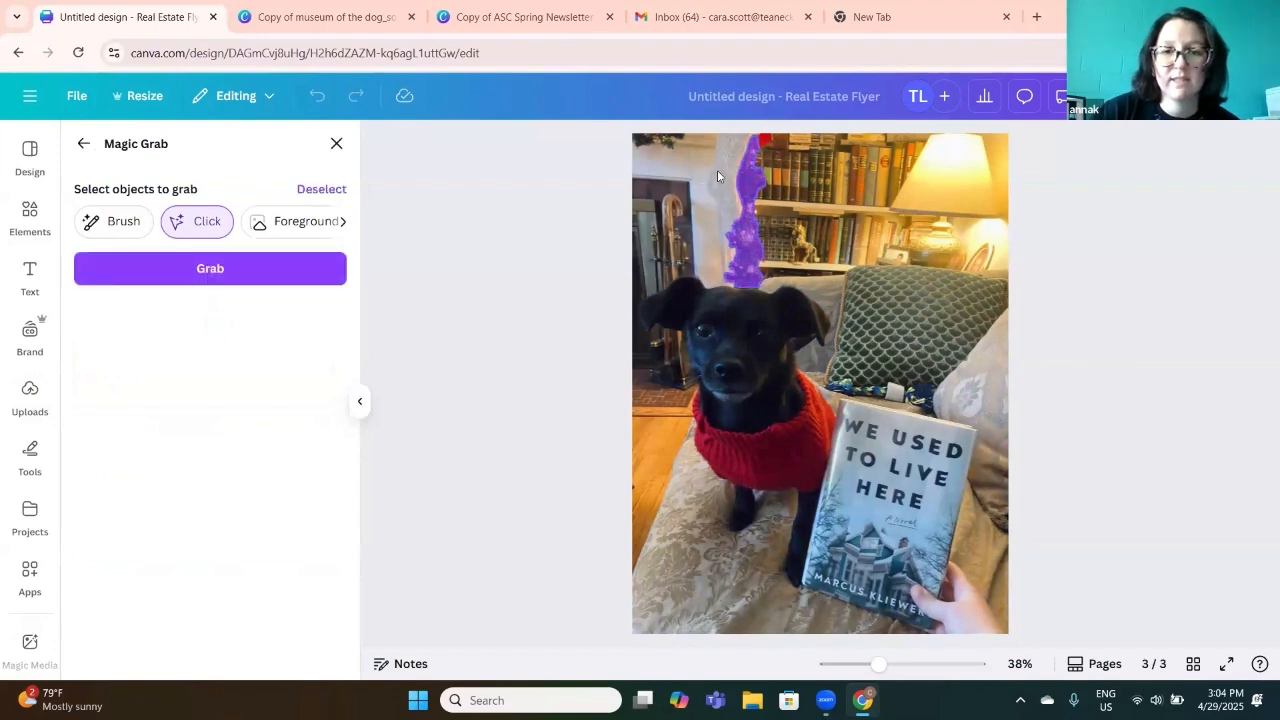
{"action": "left_click", "coordinate": [717, 170]}
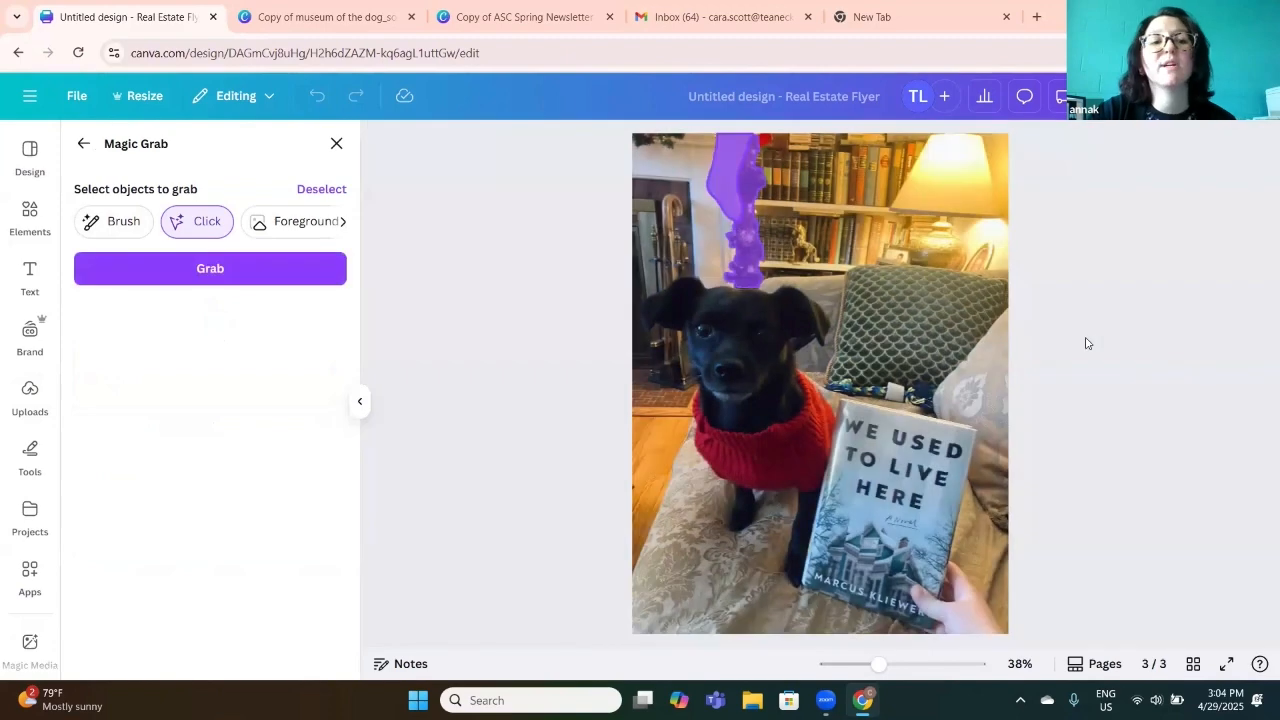
{"action": "left_click", "coordinate": [281, 278]}
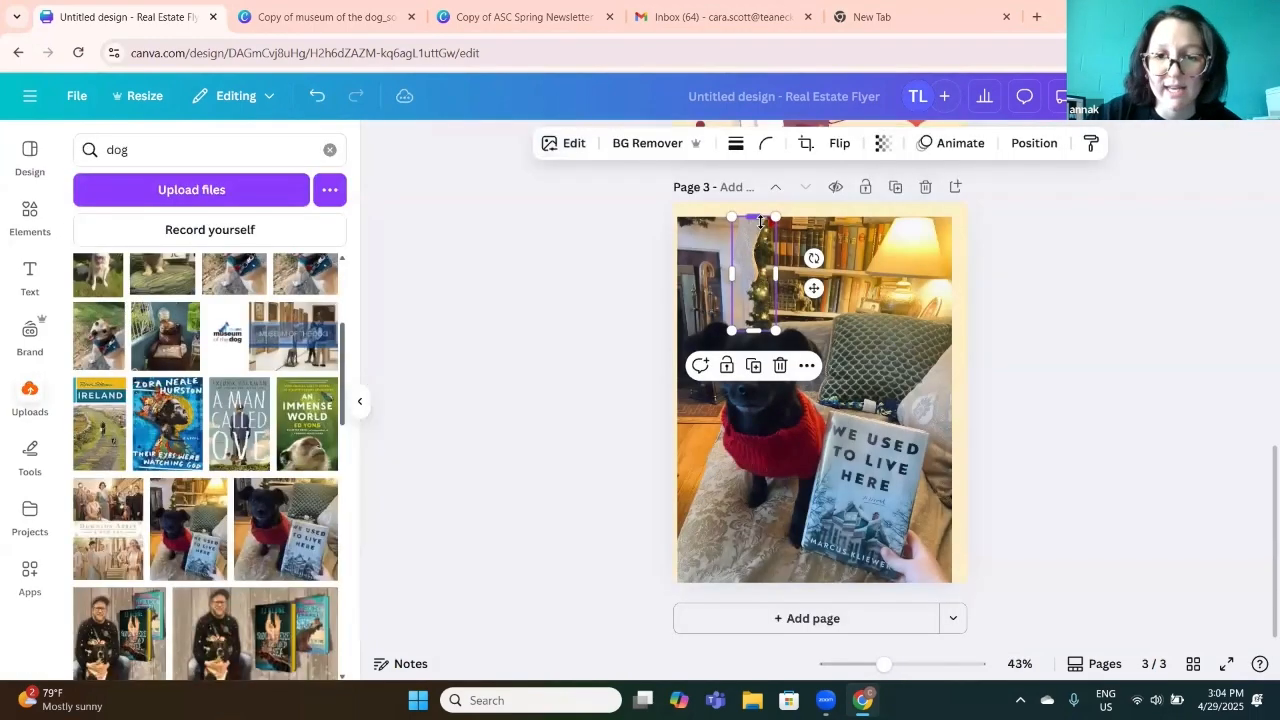
Try the tree cutout over the dog, at the right edge and across the photo, then delete it
{"action": "left_click_drag", "start_coordinate": [798, 296], "coordinate": [690, 537]}
{"action": "left_click_drag", "start_coordinate": [884, 395], "coordinate": [930, 352]}
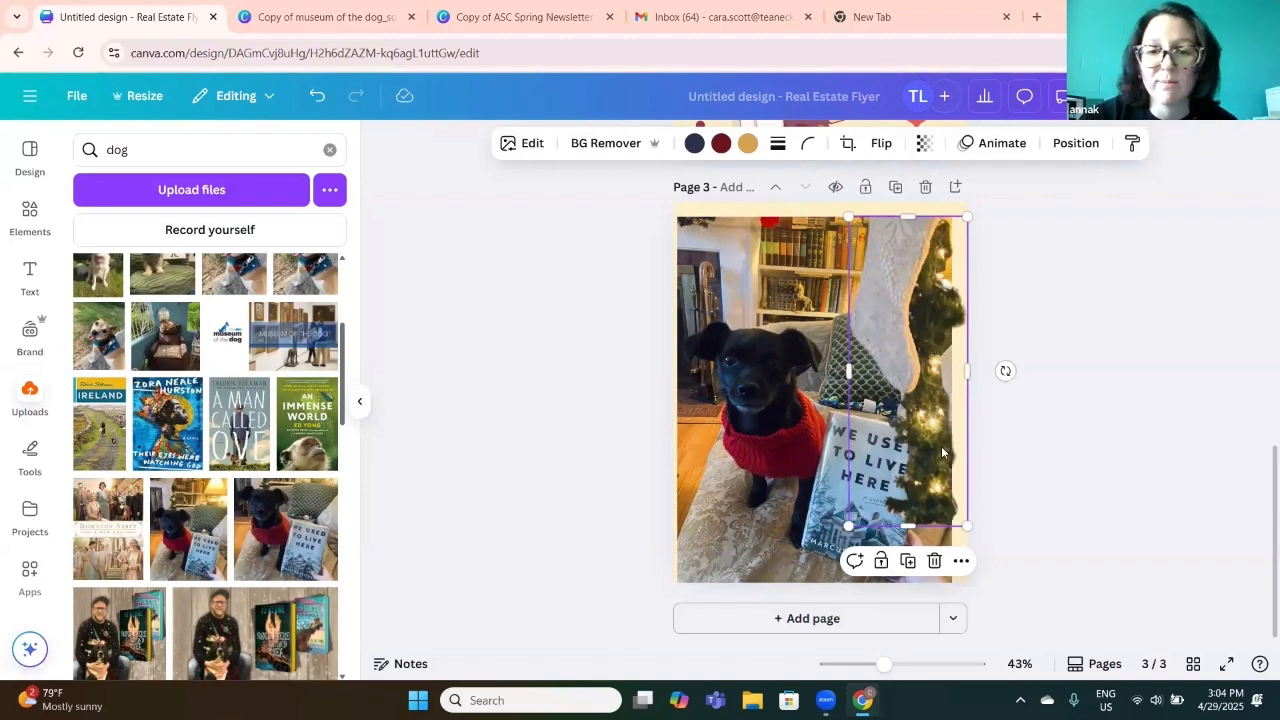
{"action": "left_click_drag", "start_coordinate": [941, 446], "coordinate": [822, 326]}
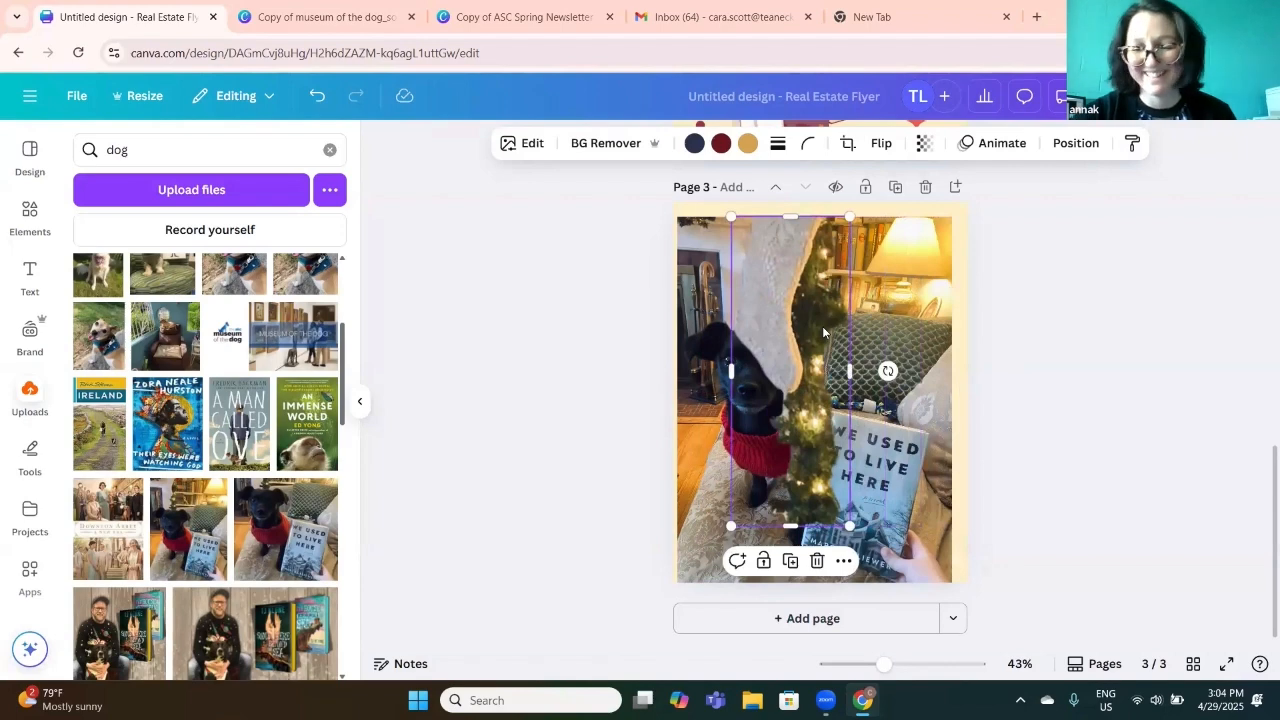
{"action": "key", "text": "Delete"}
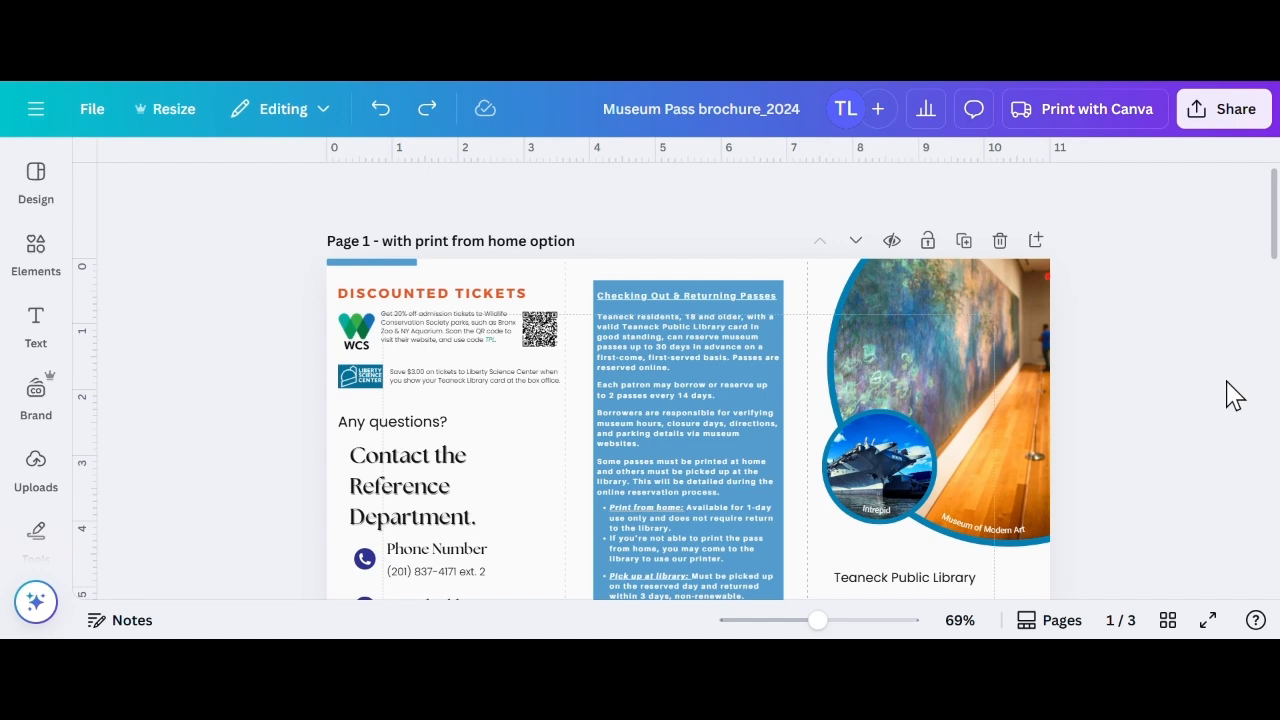
Select the left-column museum listings on page 2 and delete them
{"action": "scroll", "coordinate": [1235, 395], "scroll_direction": "down", "scroll_amount": 10}
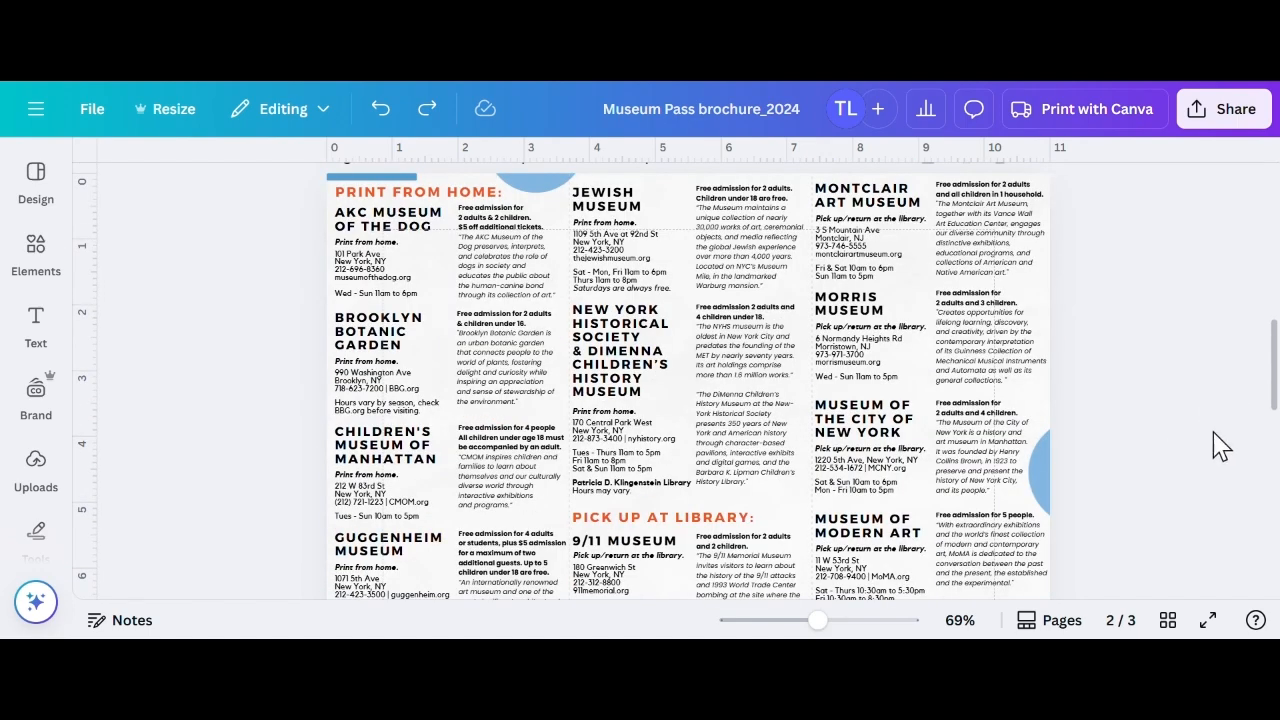
{"action": "scroll", "coordinate": [1143, 437], "scroll_direction": "down", "scroll_amount": 2}
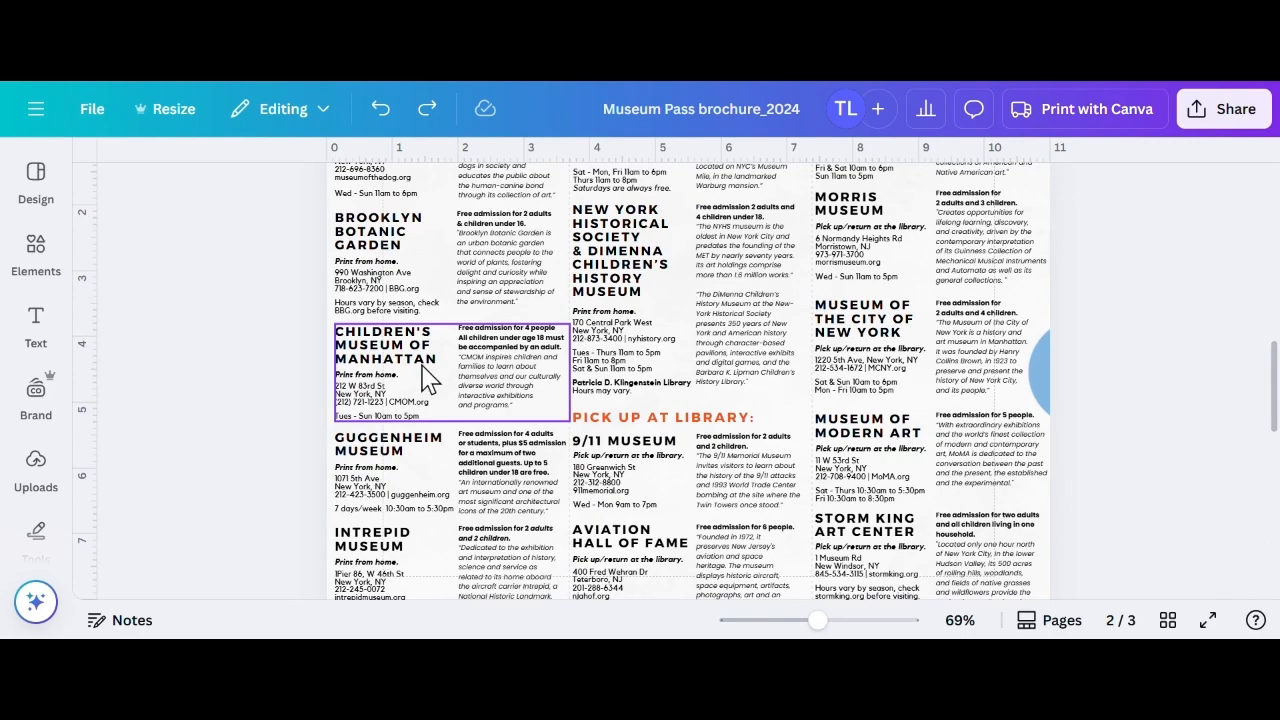
{"action": "scroll", "coordinate": [420, 430], "scroll_direction": "down", "scroll_amount": 3}
{"action": "scroll", "coordinate": [443, 451], "scroll_direction": "up", "scroll_amount": 3}
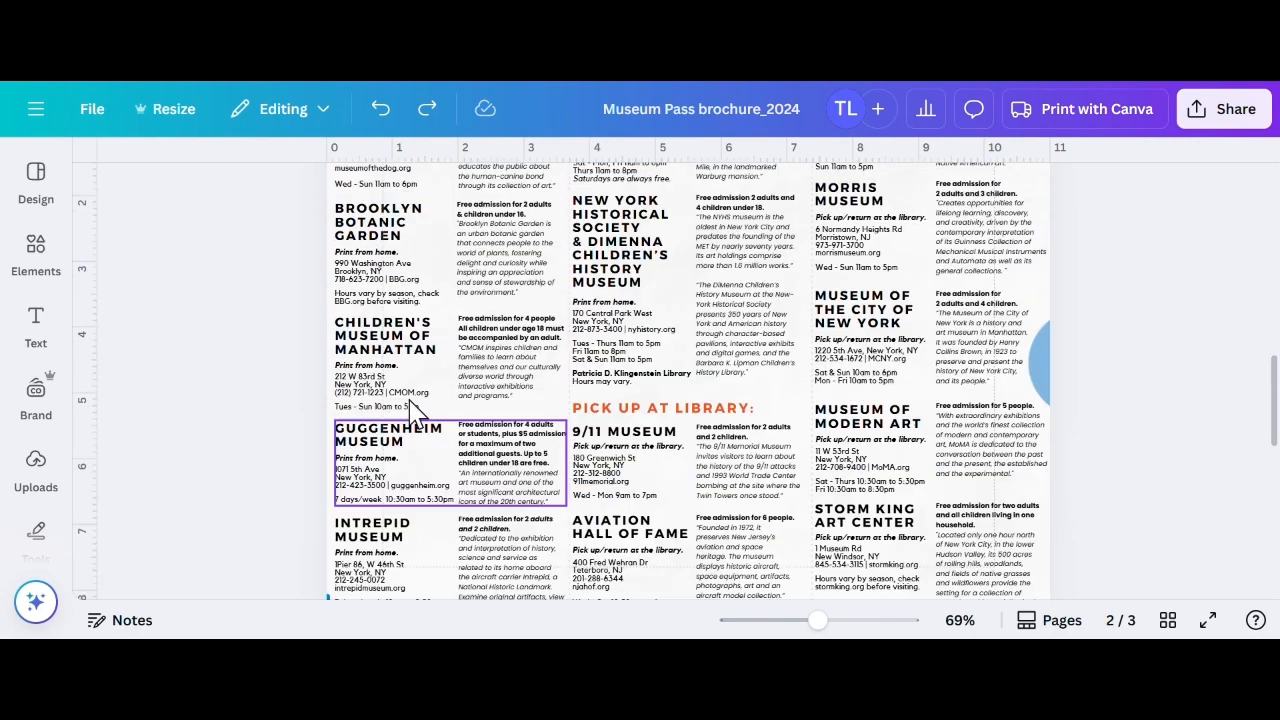
{"action": "scroll", "coordinate": [415, 405], "scroll_direction": "up", "scroll_amount": 2}
{"action": "scroll", "coordinate": [500, 315], "scroll_direction": "down", "scroll_amount": 4}
{"action": "left_click_drag", "start_coordinate": [258, 229], "coordinate": [523, 366]}
{"action": "scroll", "coordinate": [523, 366], "scroll_direction": "down", "scroll_amount": 2}
{"action": "key", "text": "Delete"}
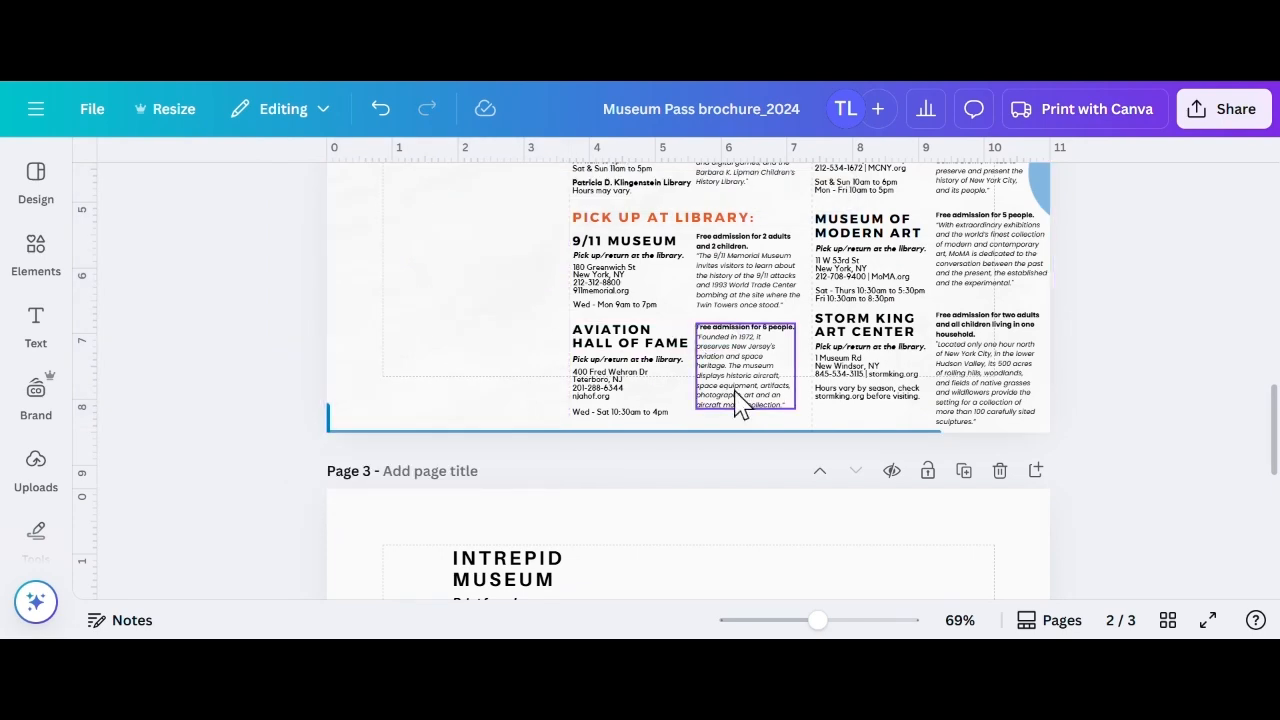
Remove the museum-hall photo from the cover frame on page 1
{"action": "scroll", "coordinate": [740, 400], "scroll_direction": "up", "scroll_amount": 8}
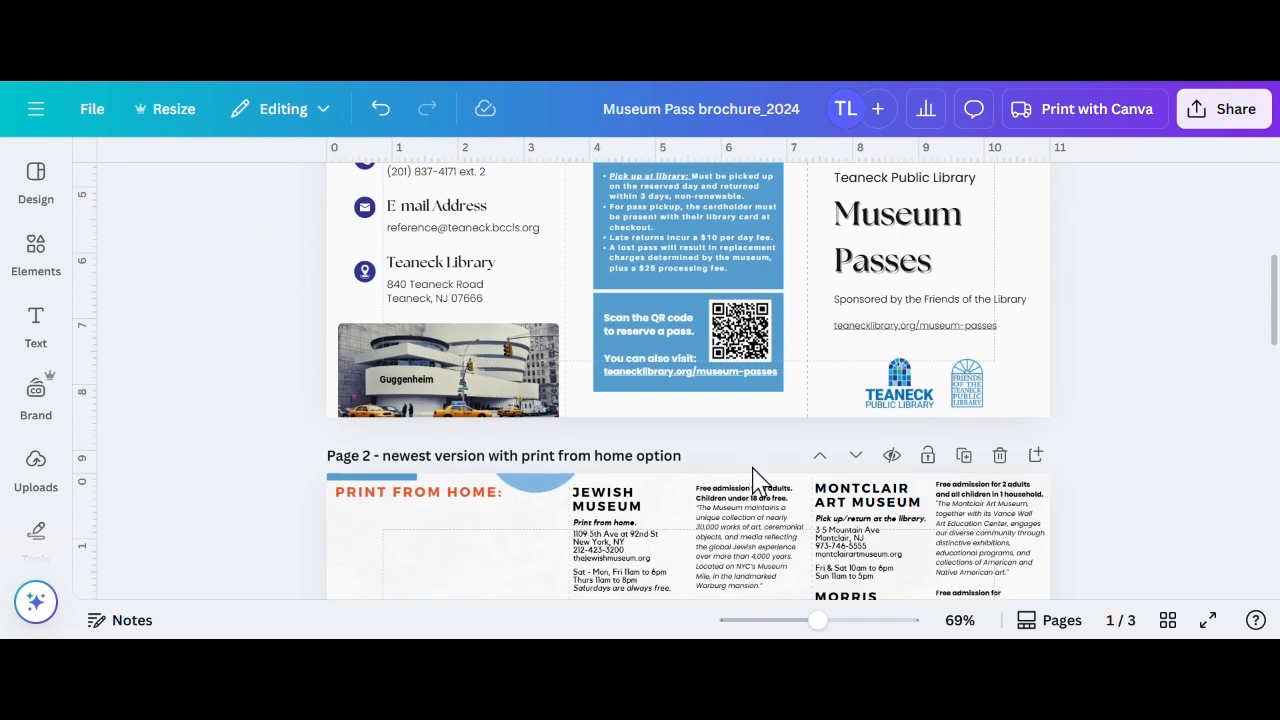
{"action": "scroll", "coordinate": [757, 480], "scroll_direction": "up", "scroll_amount": 5}
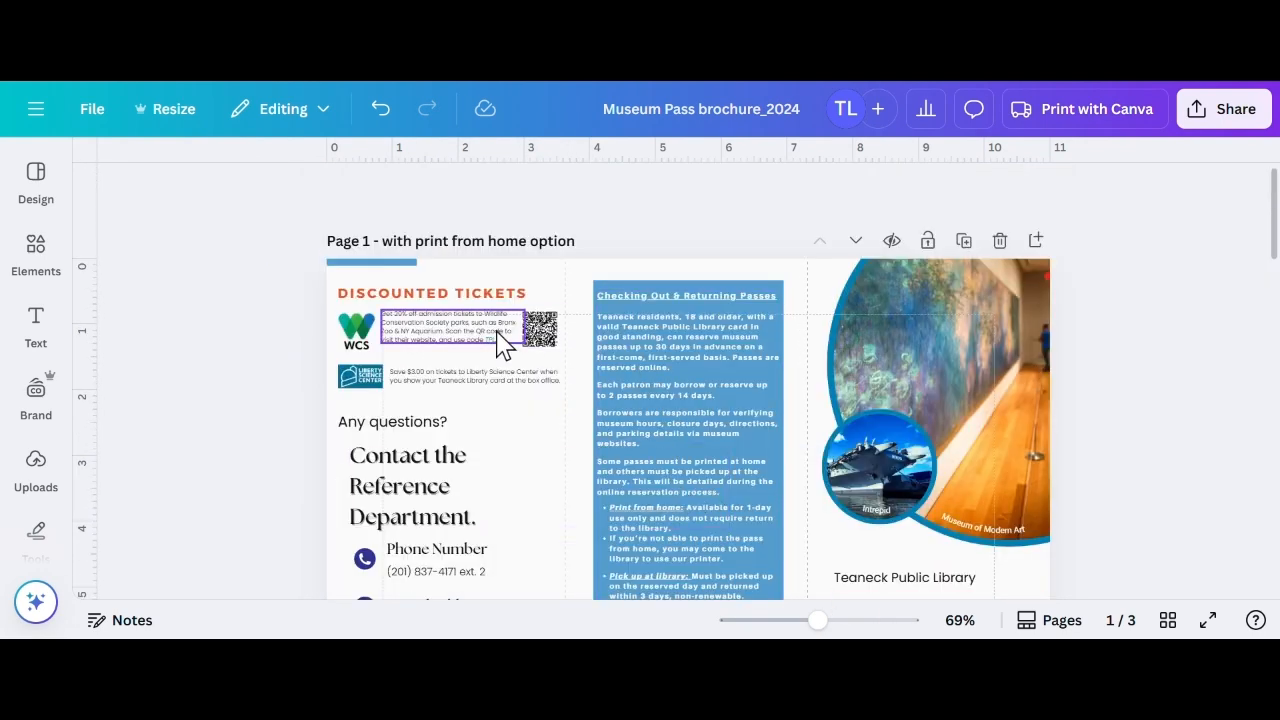
{"action": "left_click", "coordinate": [945, 390]}
{"action": "key", "text": "Delete"}
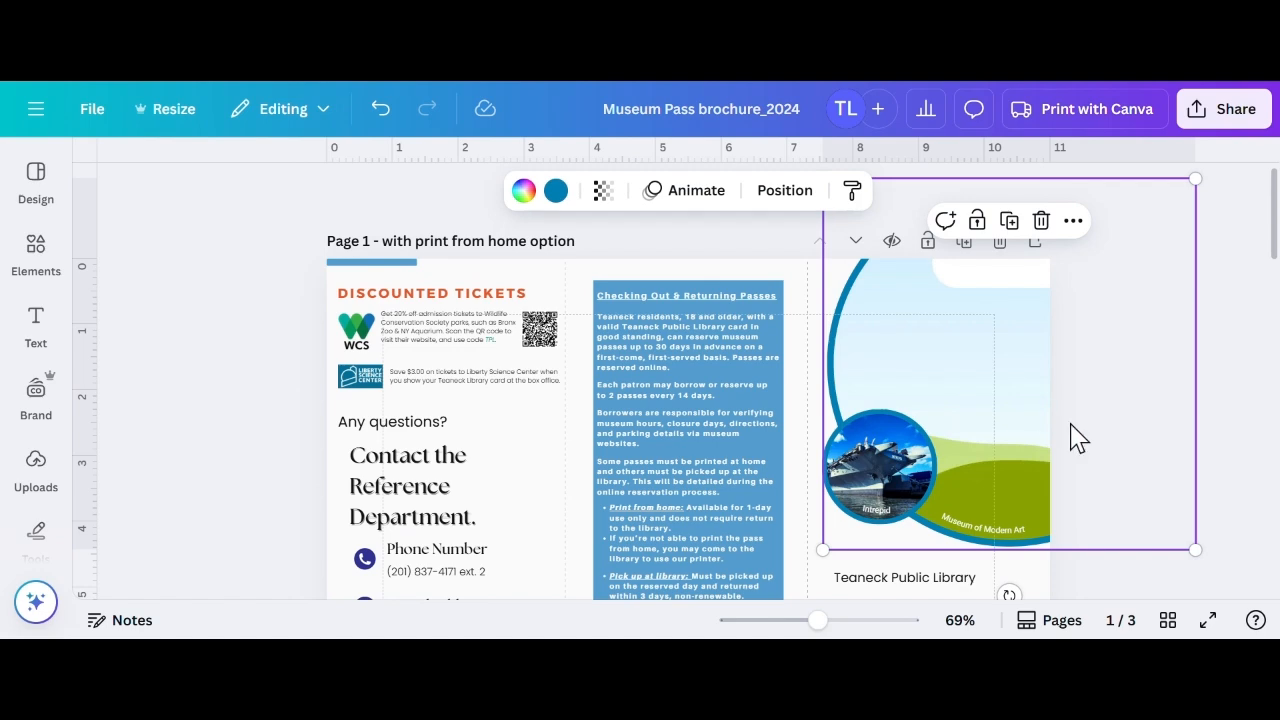
{"action": "scroll", "coordinate": [712, 440], "scroll_direction": "down", "scroll_amount": 2}
{"action": "scroll", "coordinate": [712, 443], "scroll_direction": "down", "scroll_amount": 2}
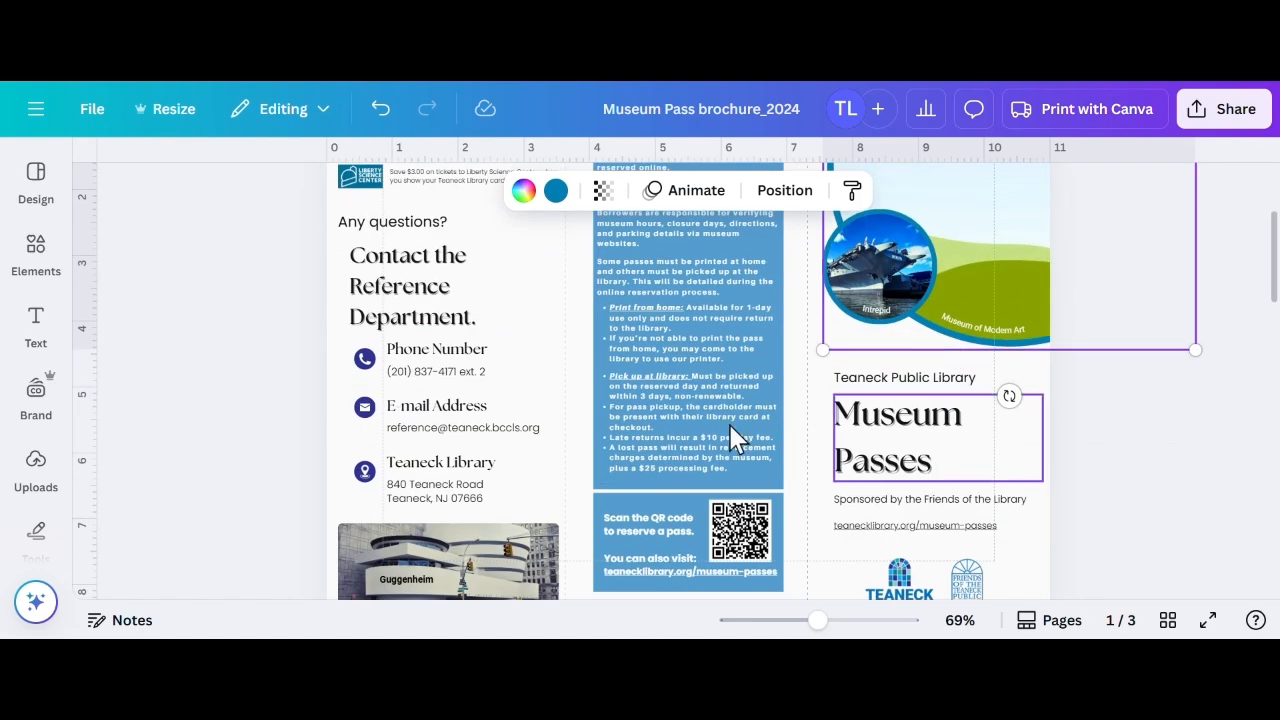
{"action": "left_click_drag", "start_coordinate": [935, 440], "coordinate": [530, 295]}
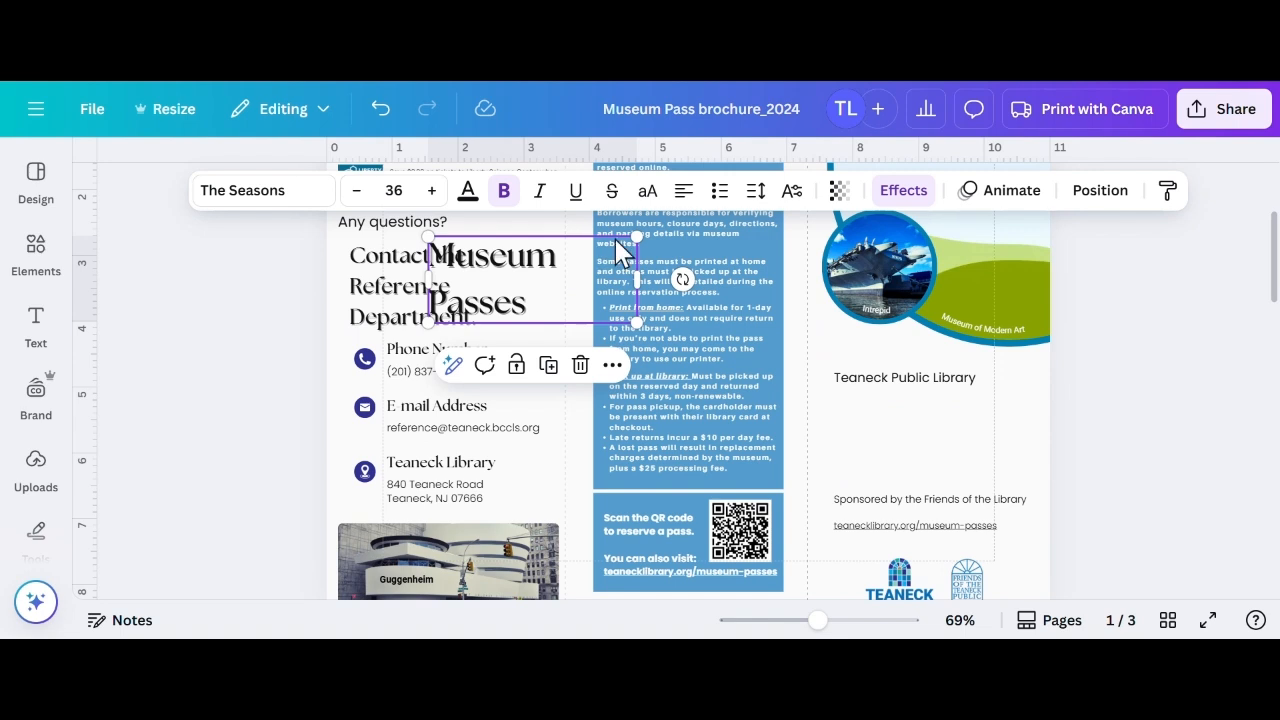
Move the Museum Passes title over the blue pass-instructions column, then bring up the File menu
{"action": "left_click_drag", "start_coordinate": [614, 243], "coordinate": [676, 259]}
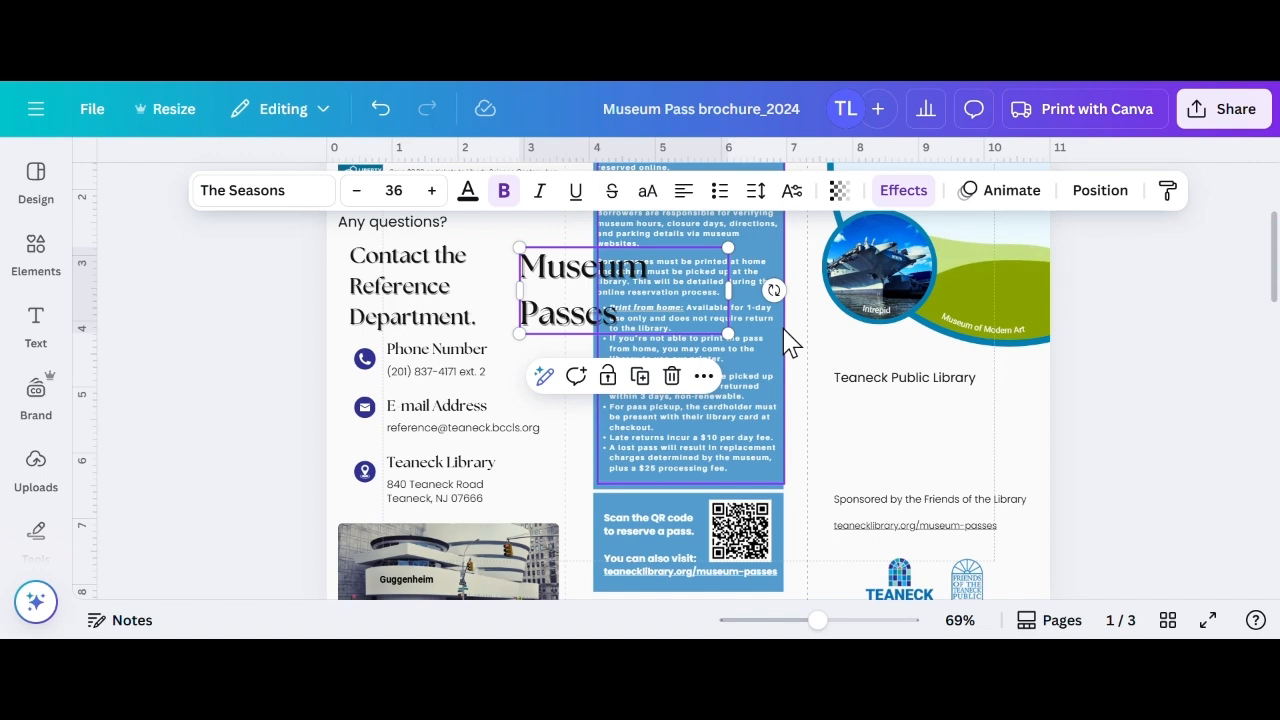
{"action": "left_click", "coordinate": [92, 109]}
Restore the Museum Pass brochure to its 3:24 PM autosaved version from version history
{"action": "scroll", "coordinate": [266, 354], "scroll_direction": "down", "scroll_amount": 3}
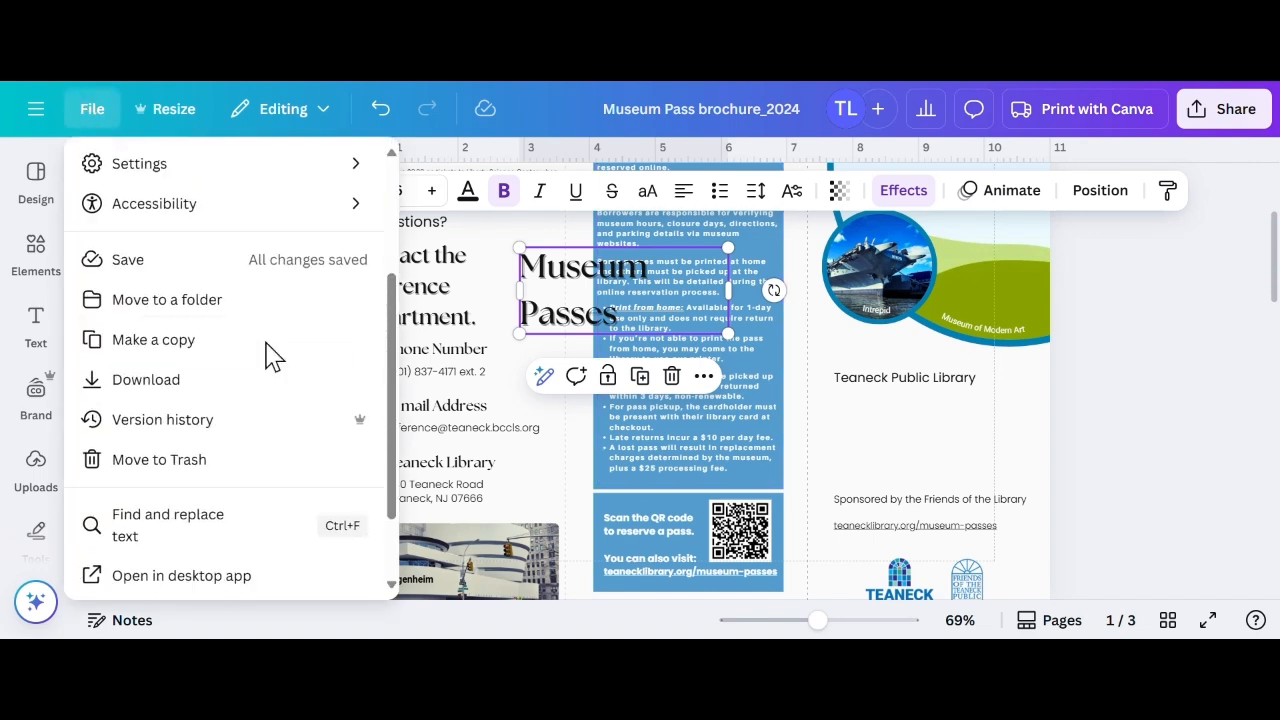
{"action": "left_click", "coordinate": [260, 336]}
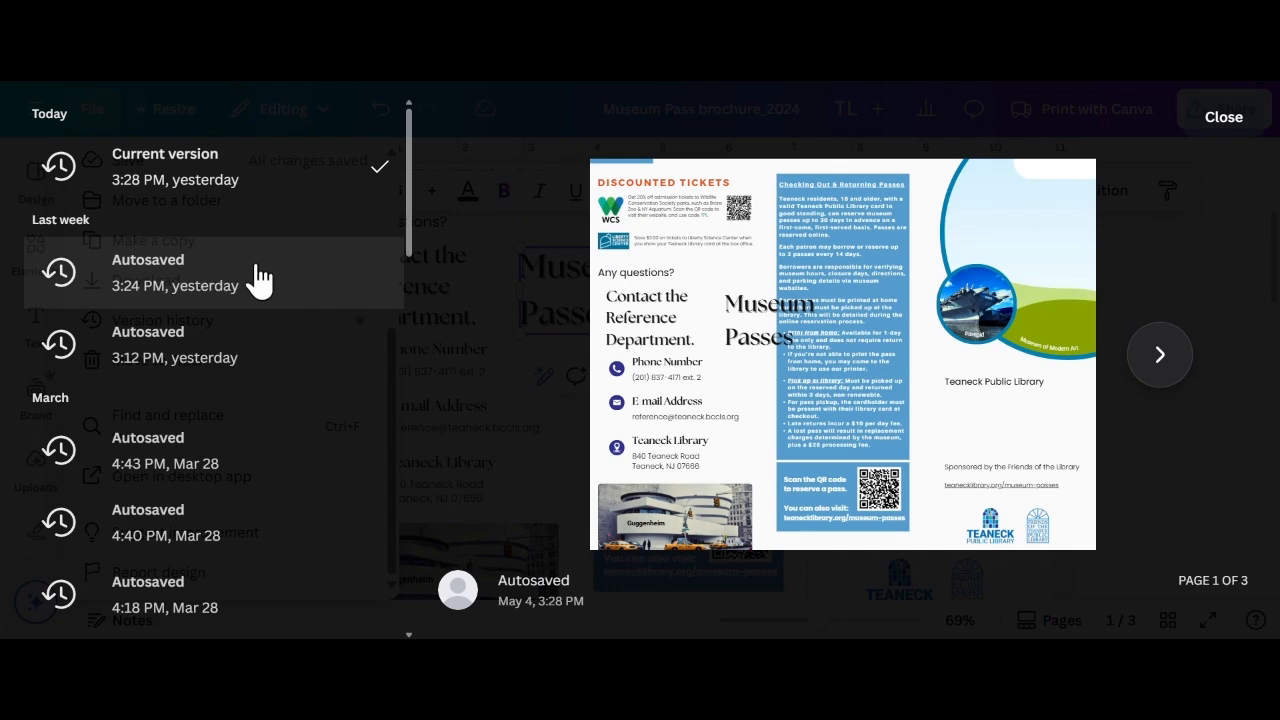
{"action": "left_click", "coordinate": [258, 280]}
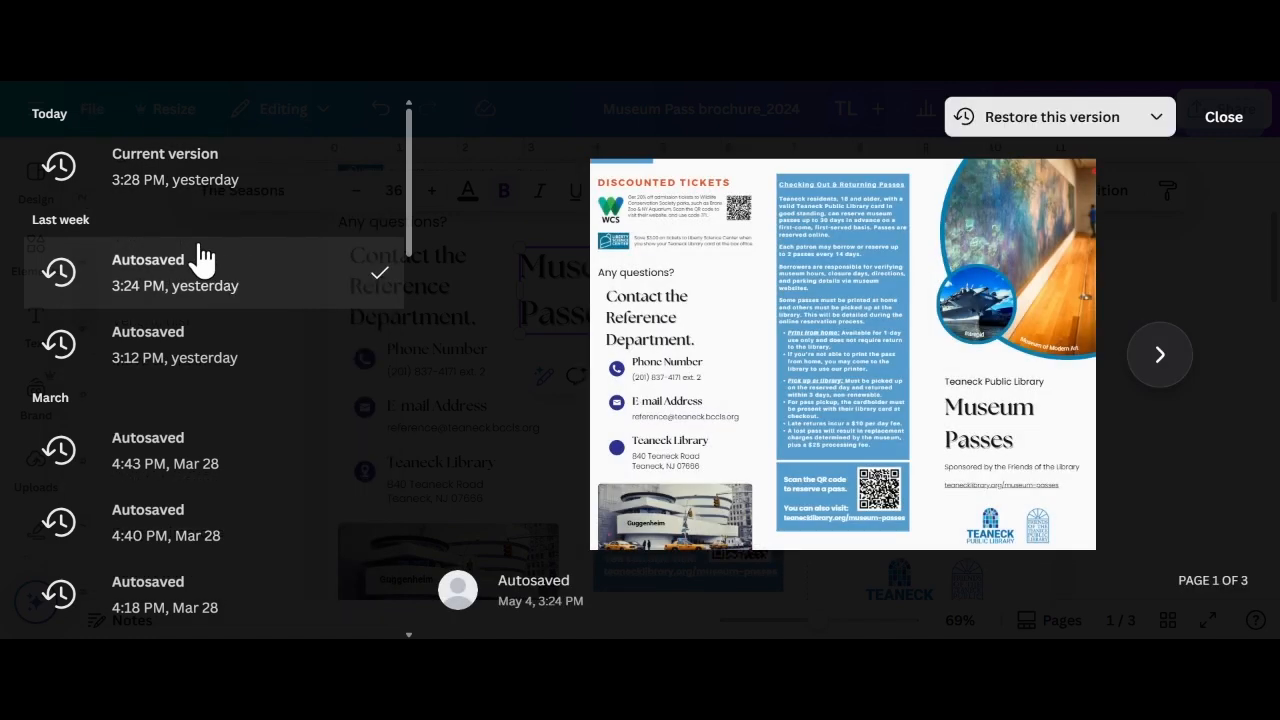
{"action": "left_click", "coordinate": [1006, 121]}
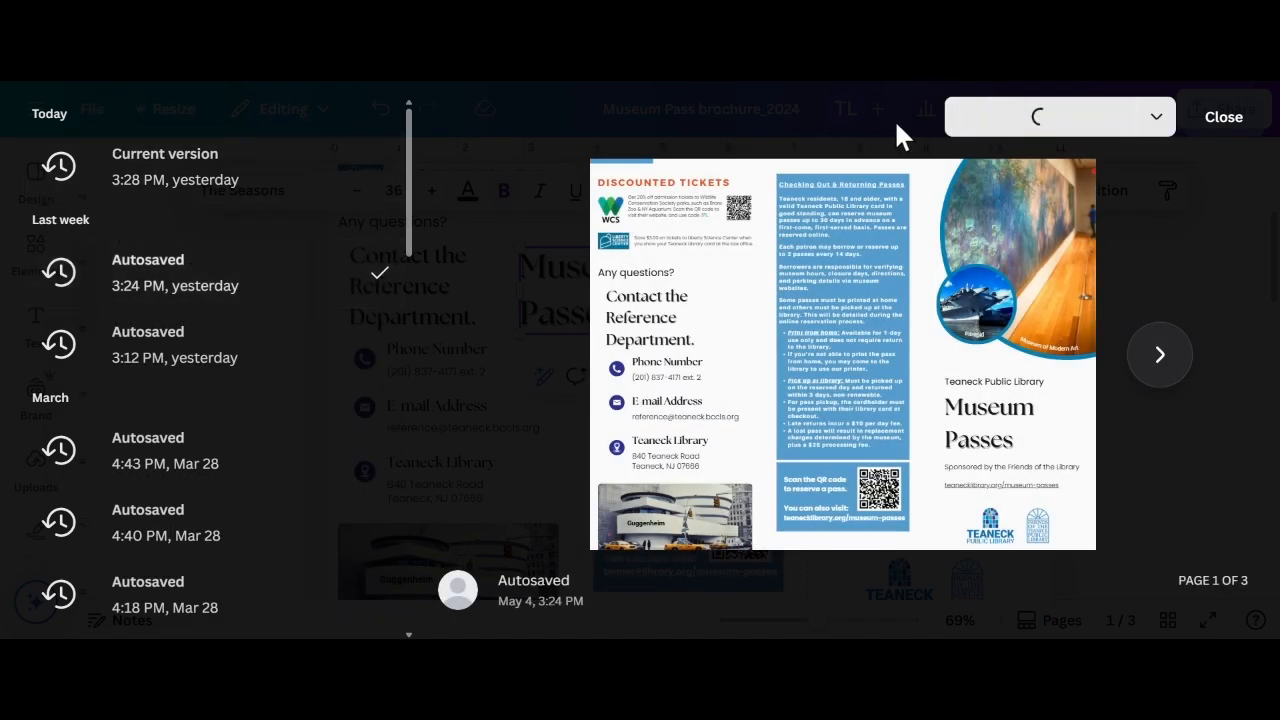
{"action": "scroll", "coordinate": [1045, 293], "scroll_direction": "down", "scroll_amount": 6}
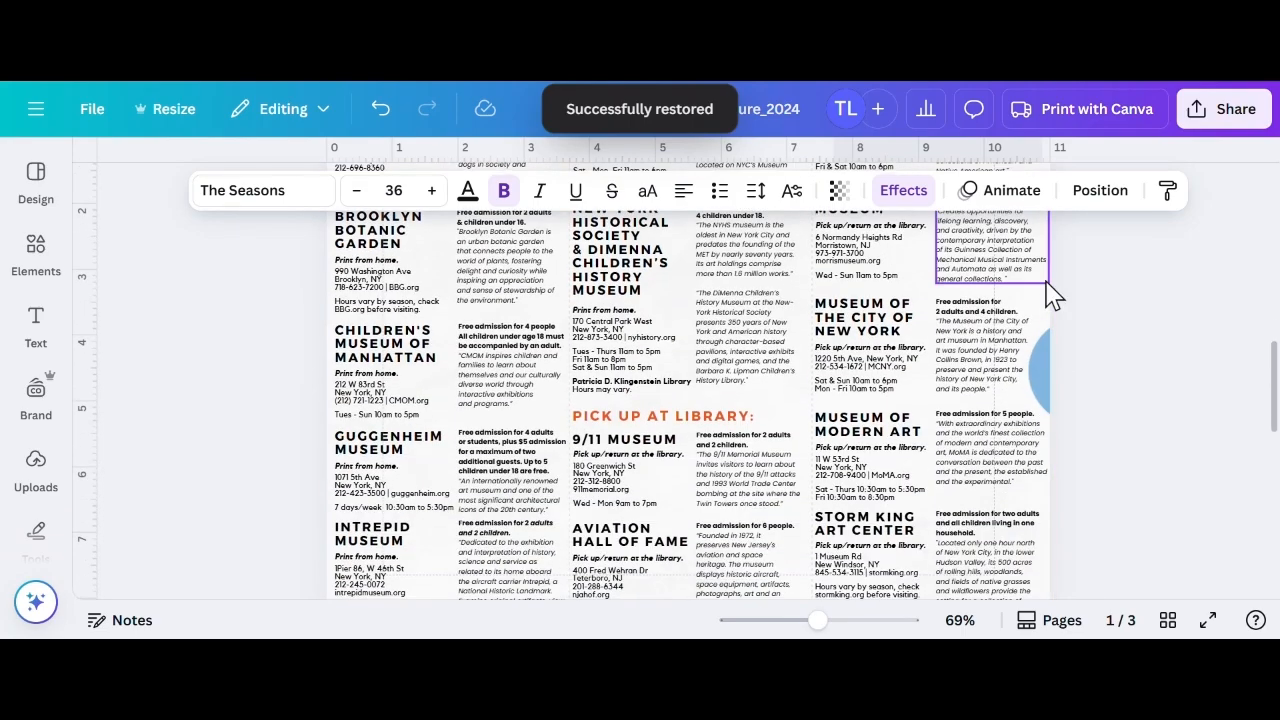
{"action": "scroll", "coordinate": [1050, 296], "scroll_direction": "up", "scroll_amount": 2}
{"action": "scroll", "coordinate": [1045, 290], "scroll_direction": "down", "scroll_amount": 6}
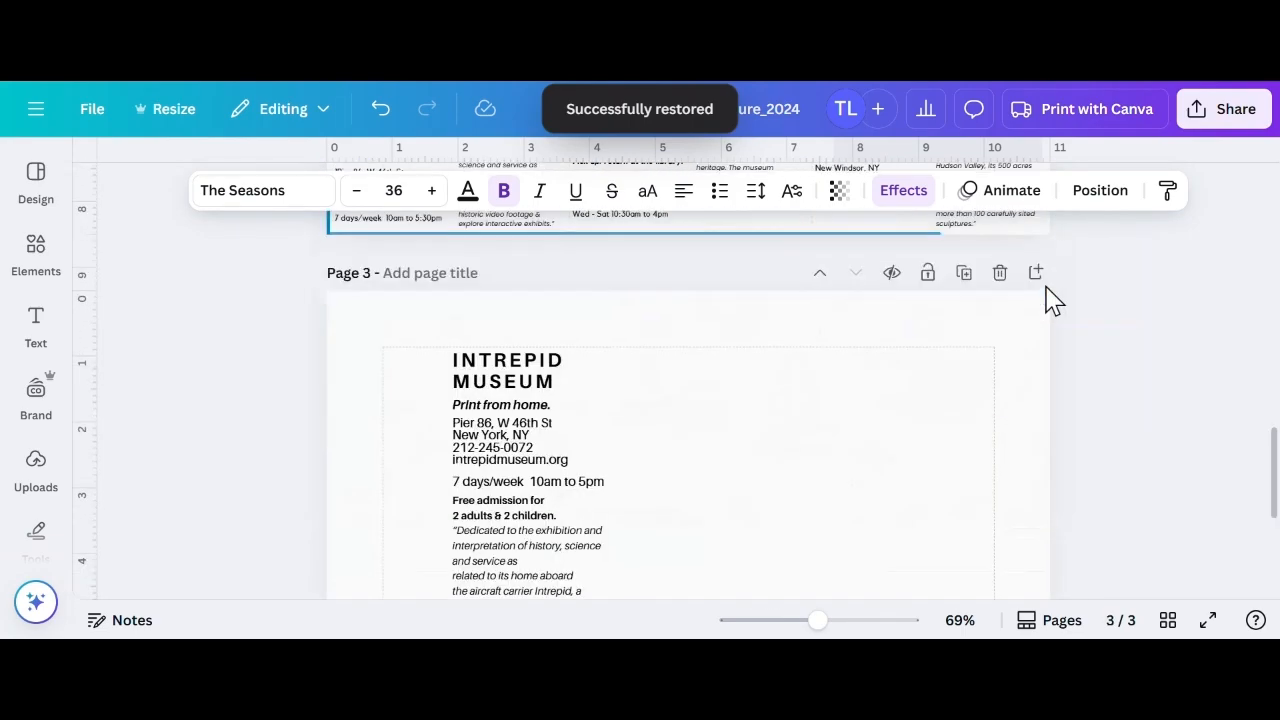
{"action": "scroll", "coordinate": [1051, 309], "scroll_direction": "up", "scroll_amount": 10}
{"action": "scroll", "coordinate": [1075, 327], "scroll_direction": "up", "scroll_amount": 3}
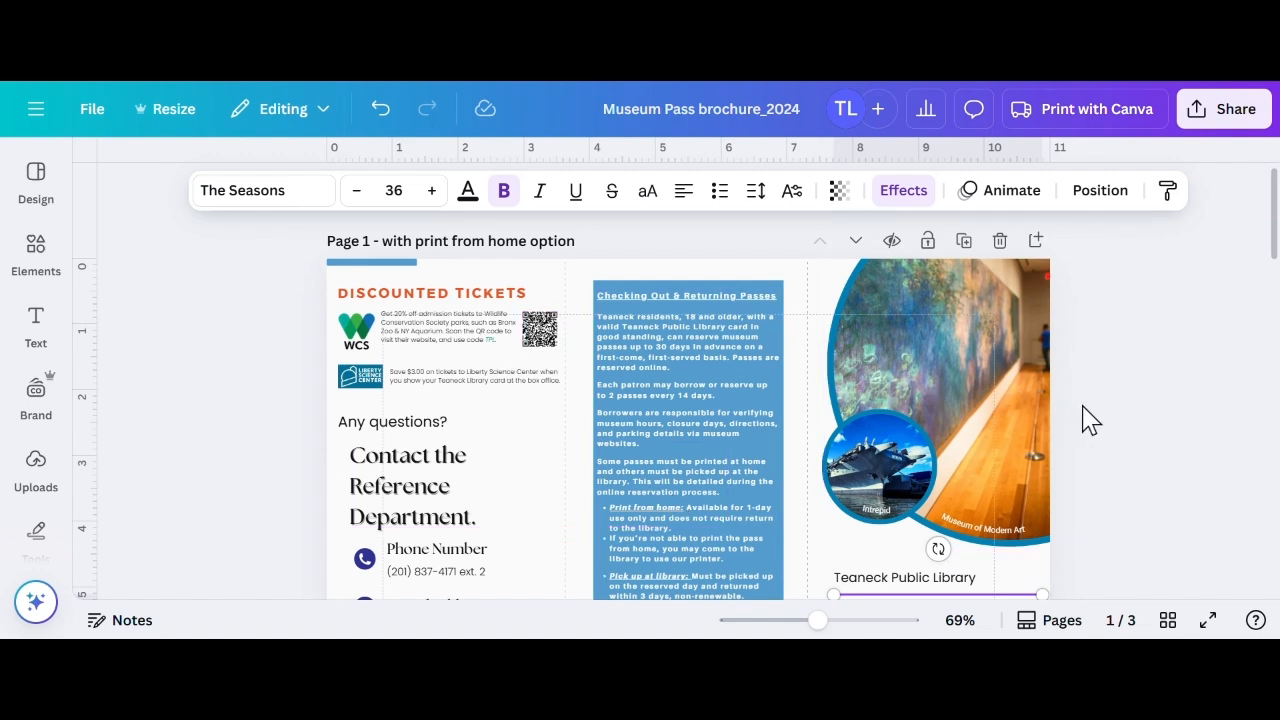
Make a copy of the Museum Pass brochure and dismiss the trifold print offer
{"action": "left_click", "coordinate": [98, 112]}
{"action": "left_click", "coordinate": [200, 440]}
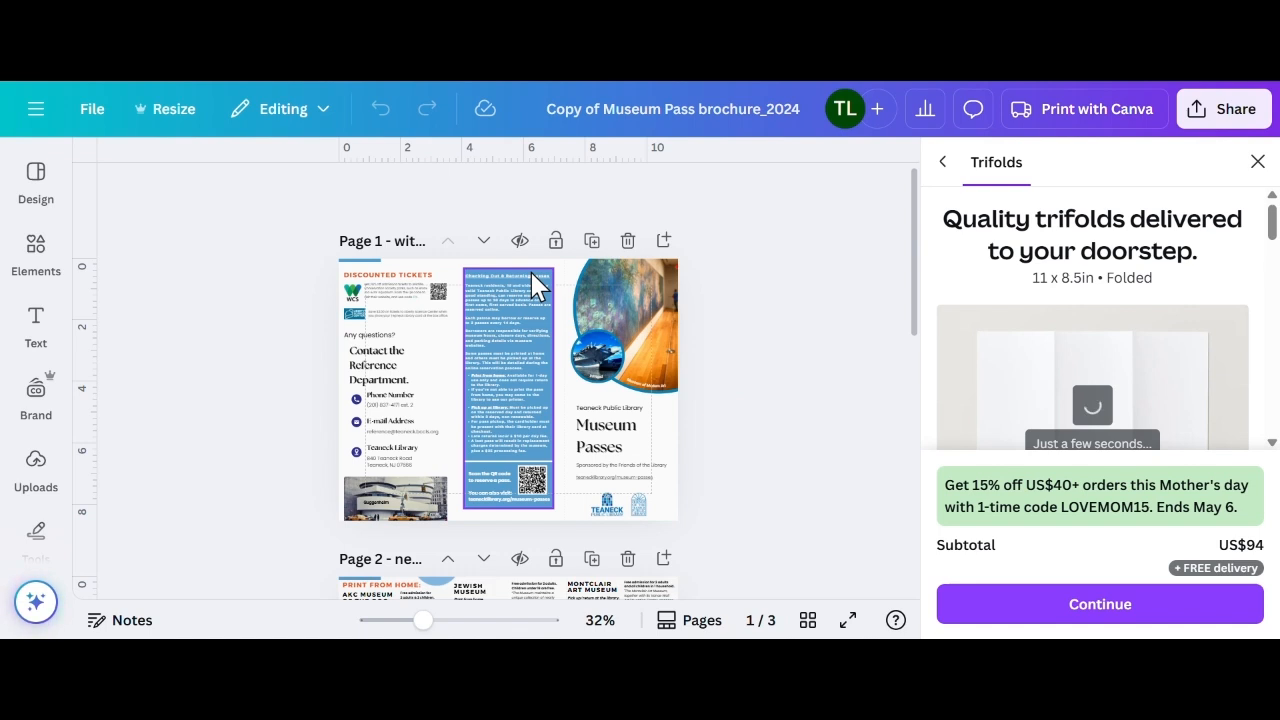
{"action": "left_click", "coordinate": [1257, 159]}
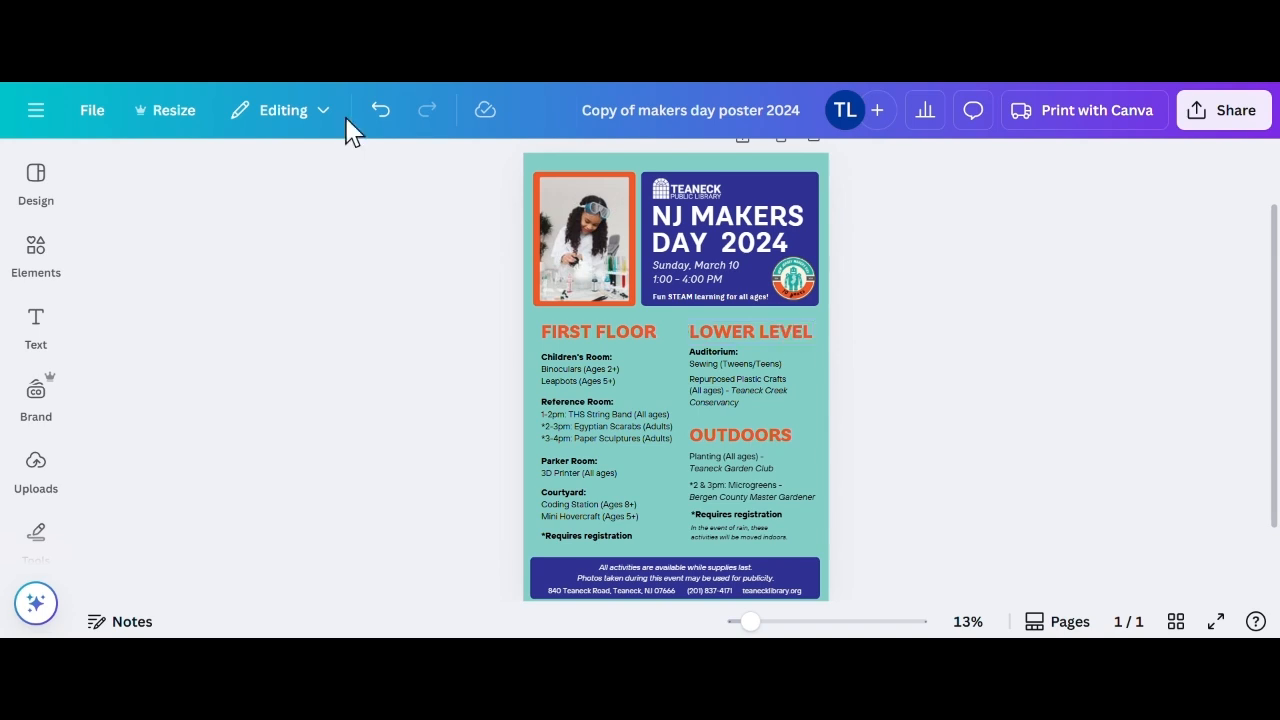
Add a rounded square shape from the Elements library to the Makers Day poster
{"action": "left_click", "coordinate": [36, 252]}
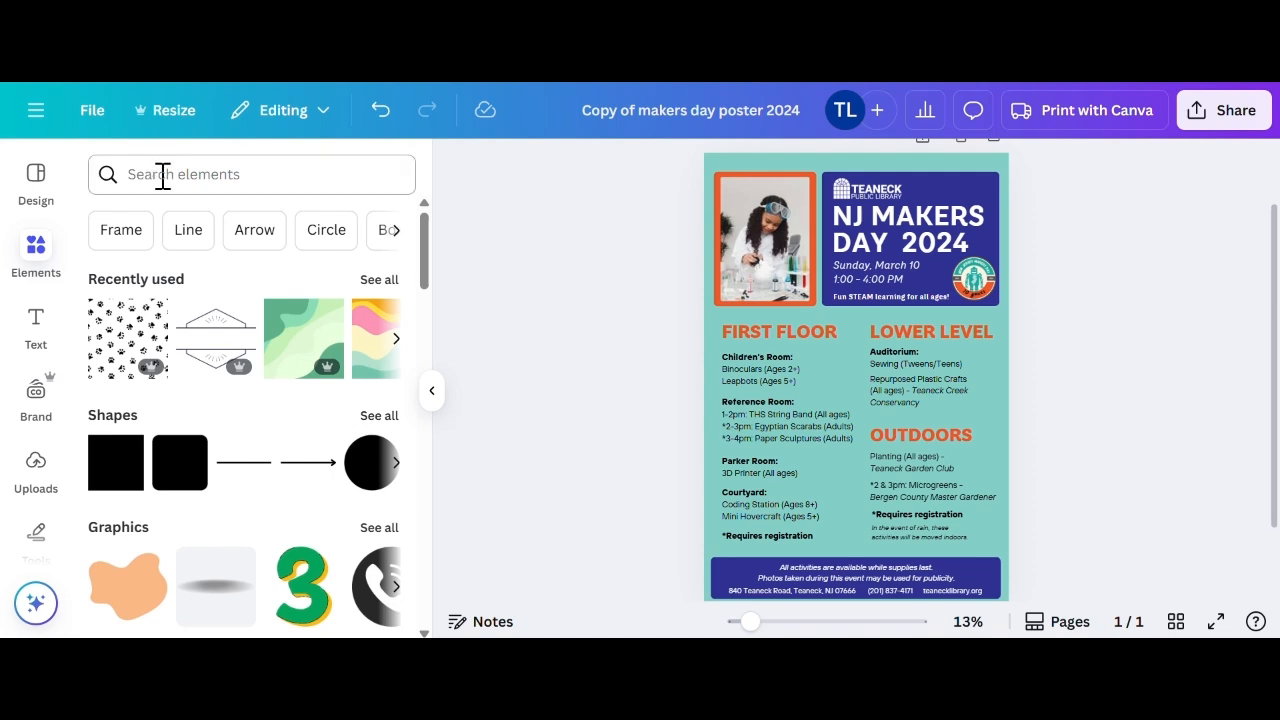
{"action": "left_click", "coordinate": [390, 417]}
{"action": "scroll", "coordinate": [333, 400], "scroll_direction": "down", "scroll_amount": 5}
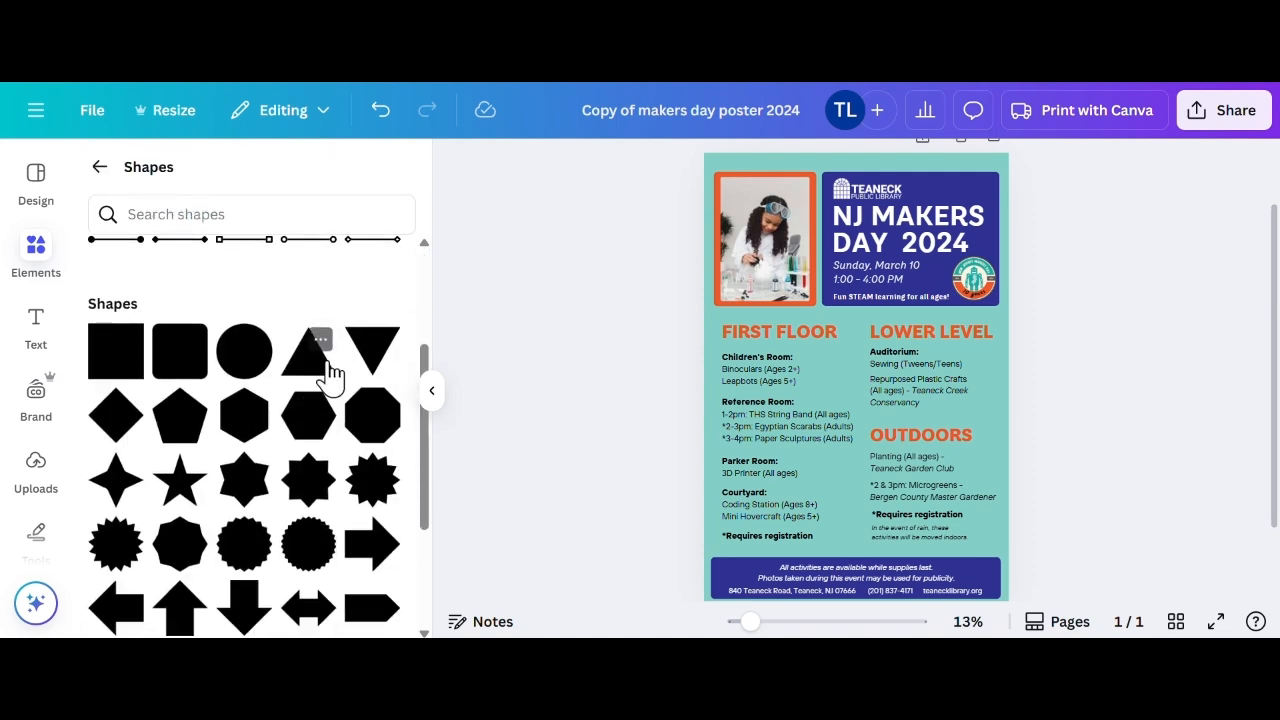
{"action": "scroll", "coordinate": [207, 377], "scroll_direction": "down", "scroll_amount": 1}
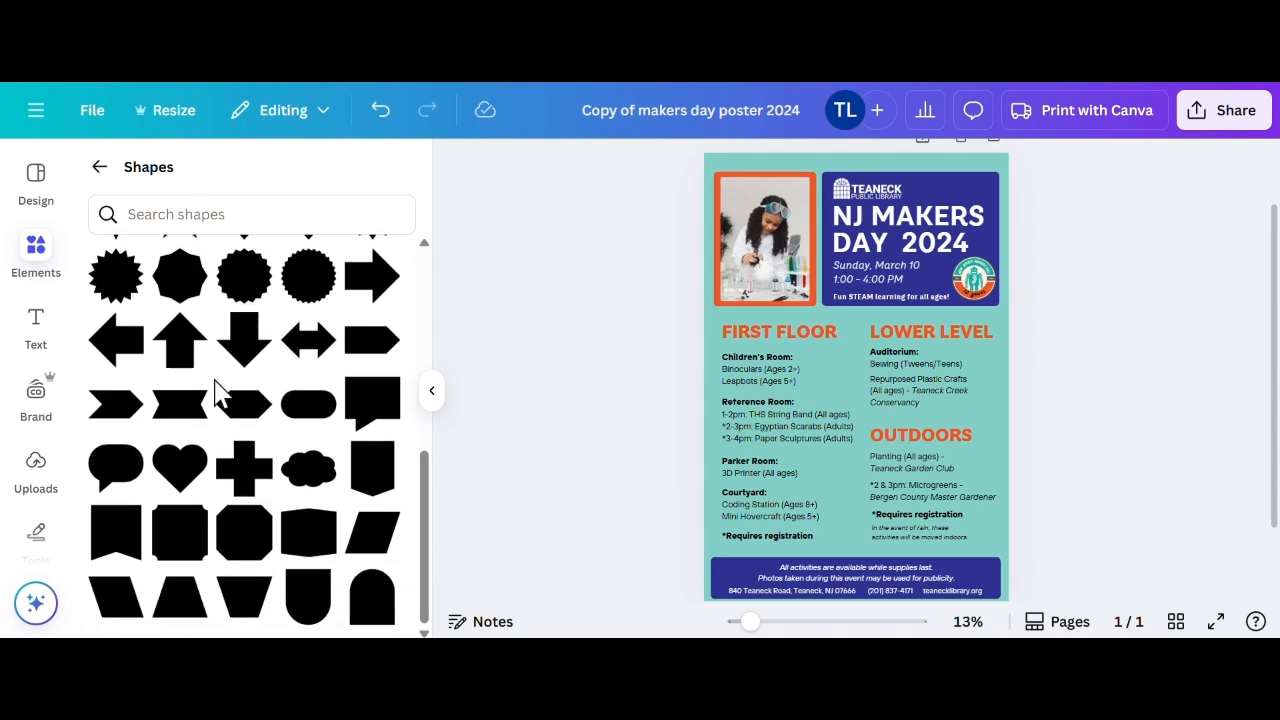
{"action": "scroll", "coordinate": [200, 395], "scroll_direction": "up", "scroll_amount": 4}
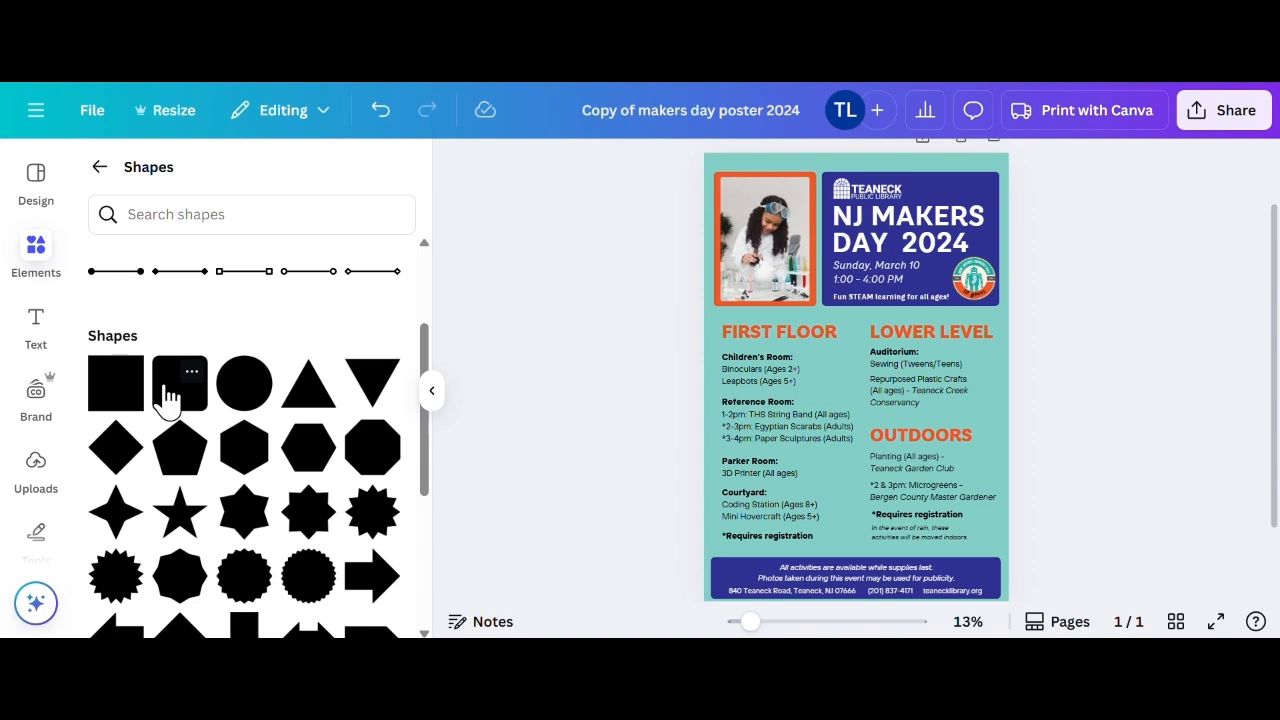
{"action": "left_click", "coordinate": [168, 397]}
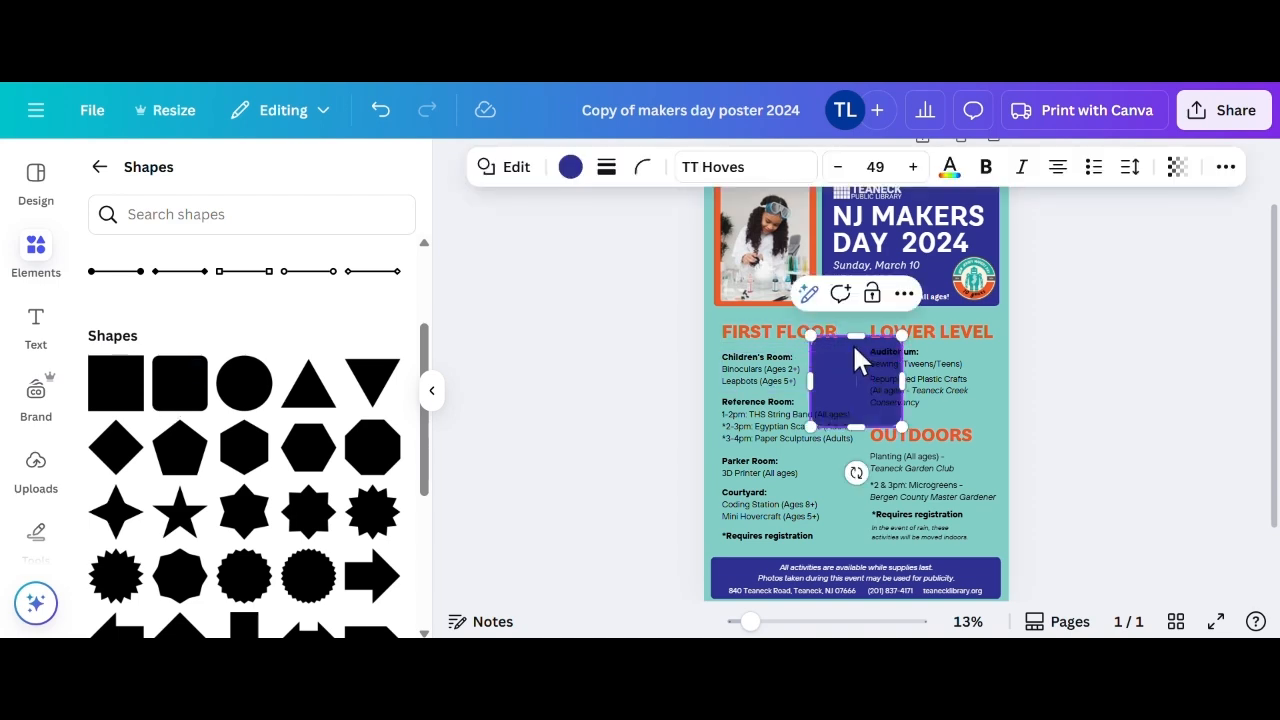
Stretch the rounded box to cover the First Floor column, about 11.5 × 18.1, and bring up its colour options
{"action": "mouse_move", "coordinate": [855, 360]}
{"action": "left_mouse_down"}
{"action": "mouse_move", "coordinate": [754, 332]}
{"action": "mouse_move", "coordinate": [856, 363]}
{"action": "left_mouse_up"}
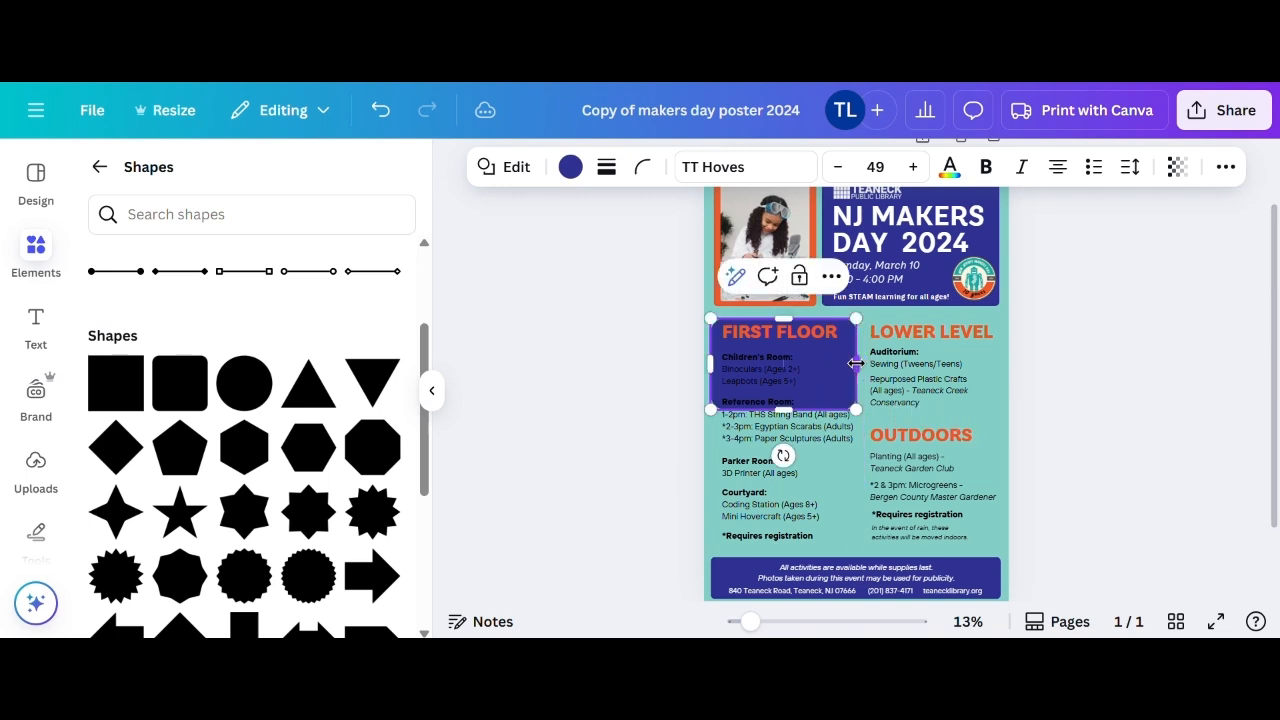
{"action": "left_click_drag", "start_coordinate": [783, 409], "coordinate": [794, 549]}
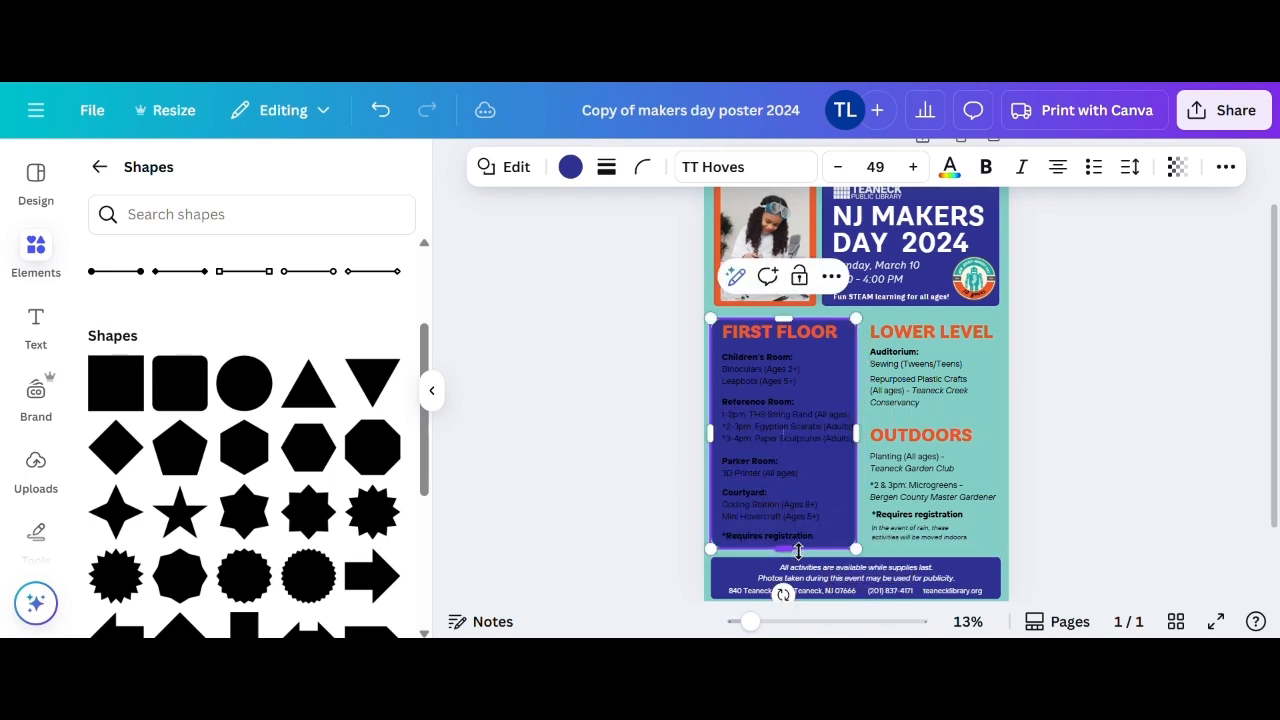
{"action": "left_click_drag", "start_coordinate": [705, 430], "coordinate": [711, 423]}
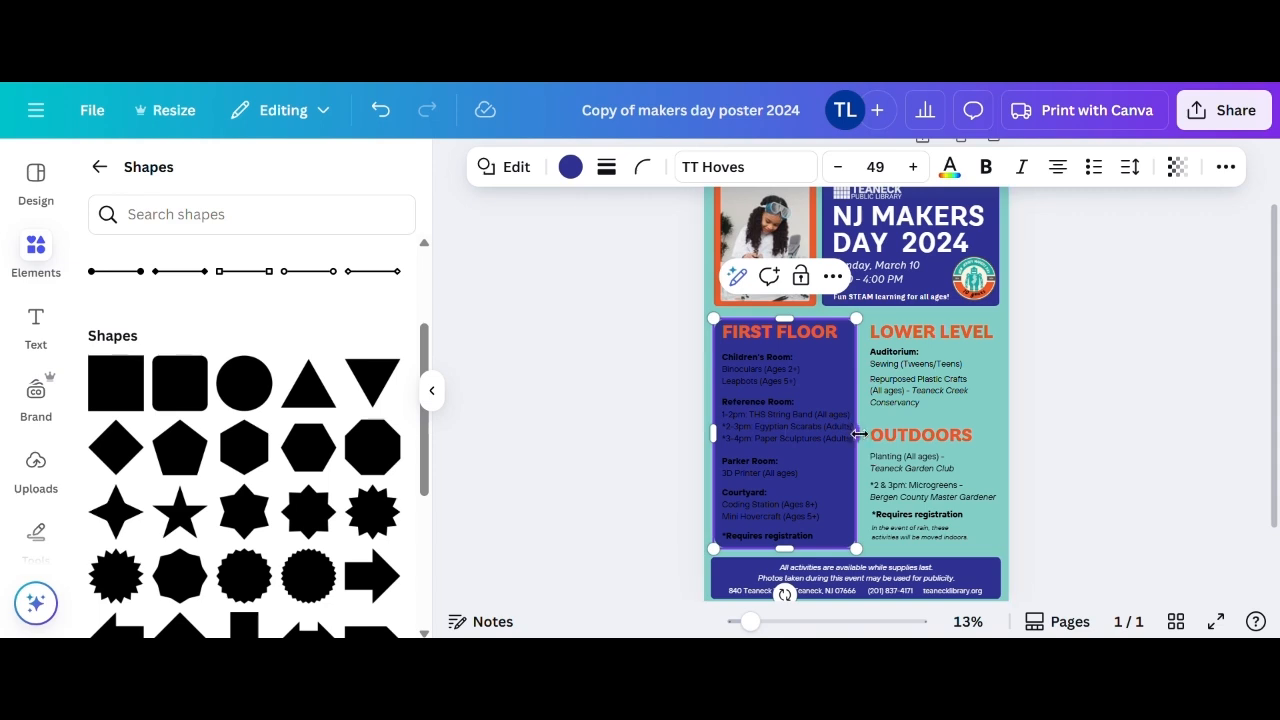
{"action": "left_click_drag", "start_coordinate": [855, 434], "coordinate": [857, 435]}
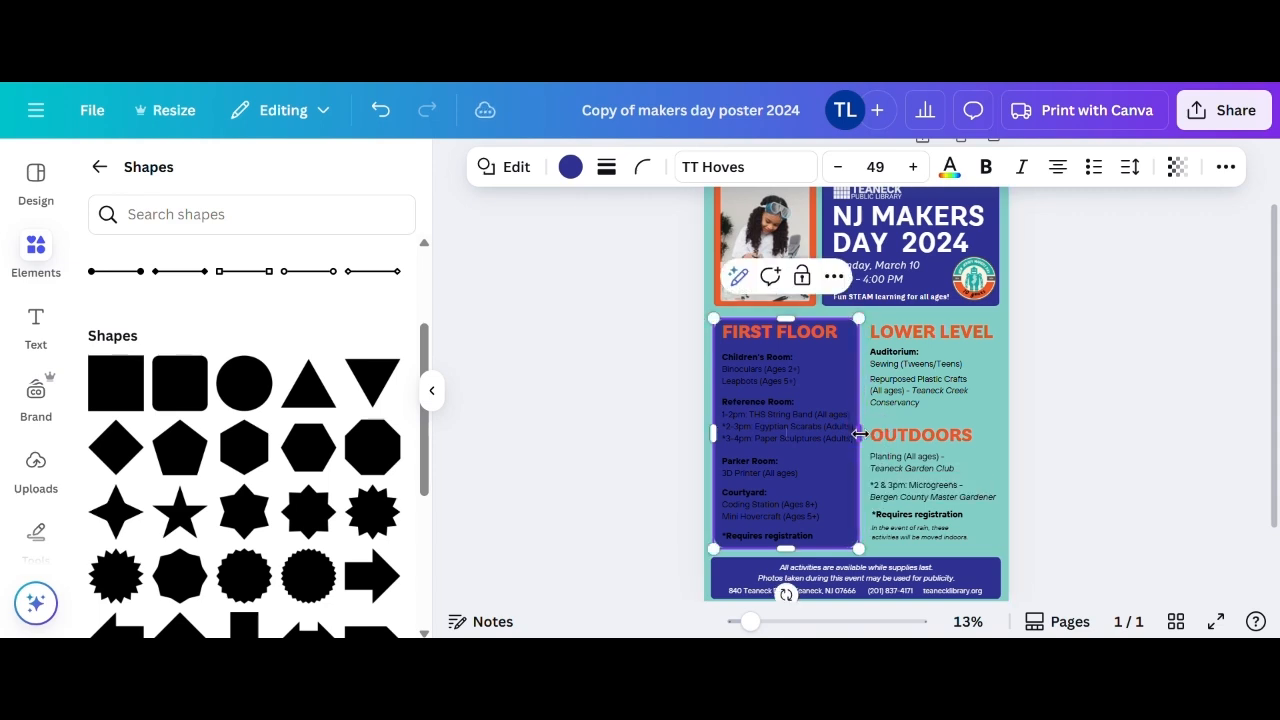
{"action": "left_click", "coordinate": [568, 172]}
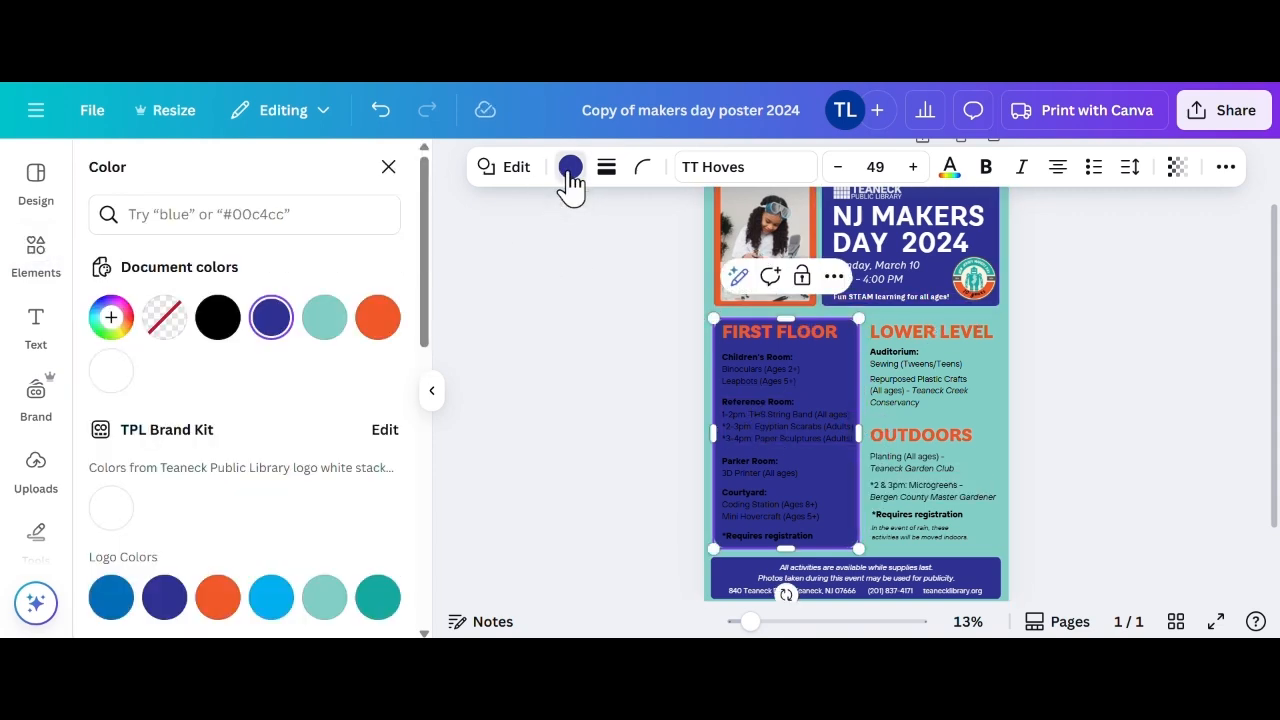
Fill the First Floor box with the white document colour
{"action": "left_click", "coordinate": [111, 371]}
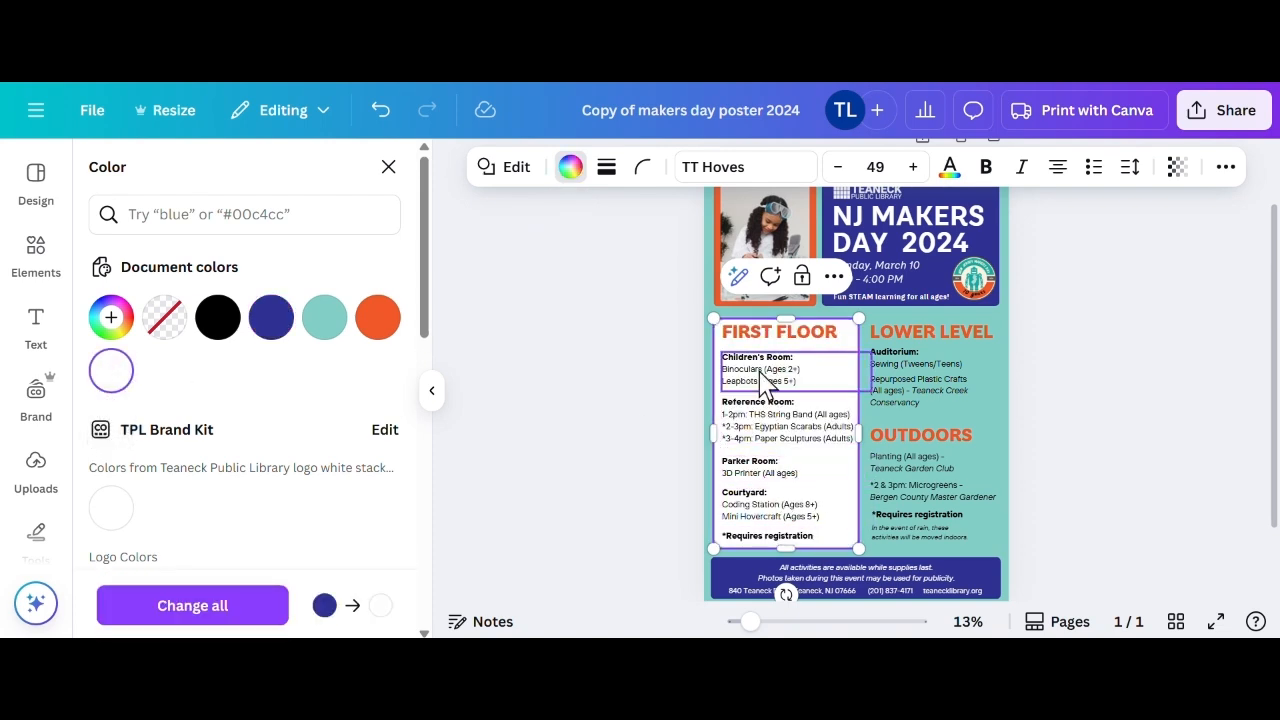
{"action": "left_click", "coordinate": [634, 366]}
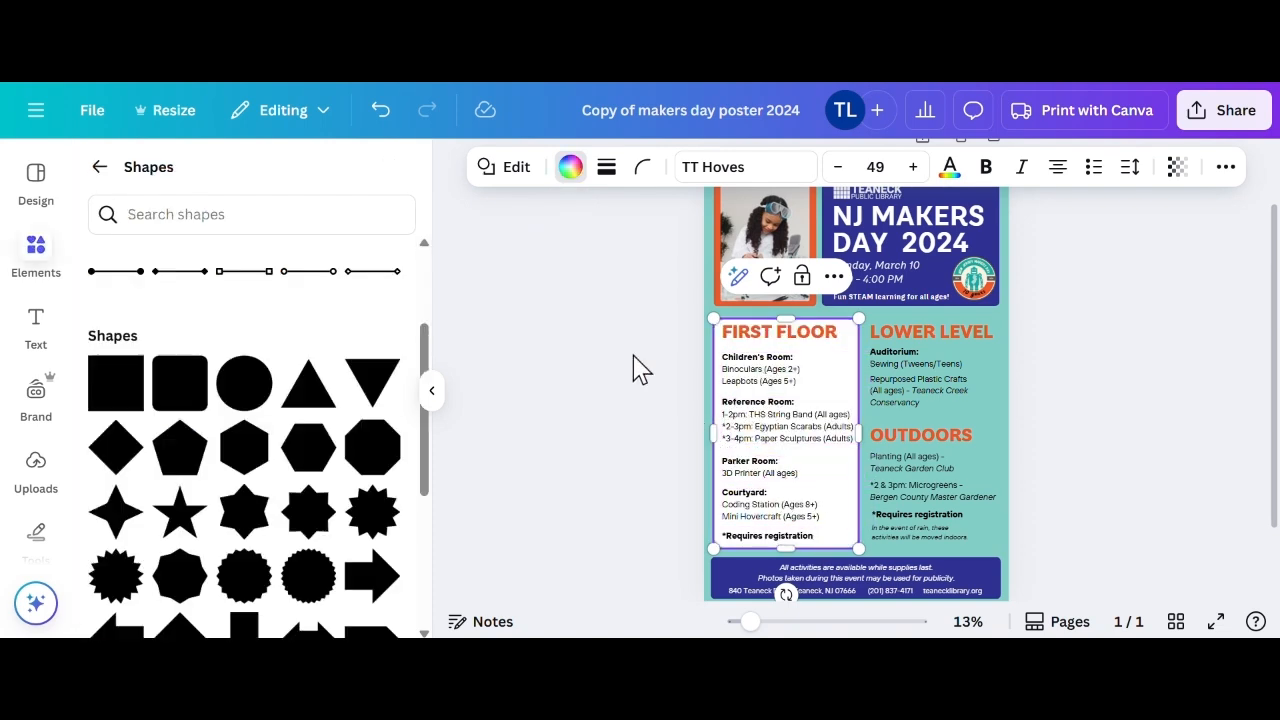
{"action": "left_click", "coordinate": [688, 492]}
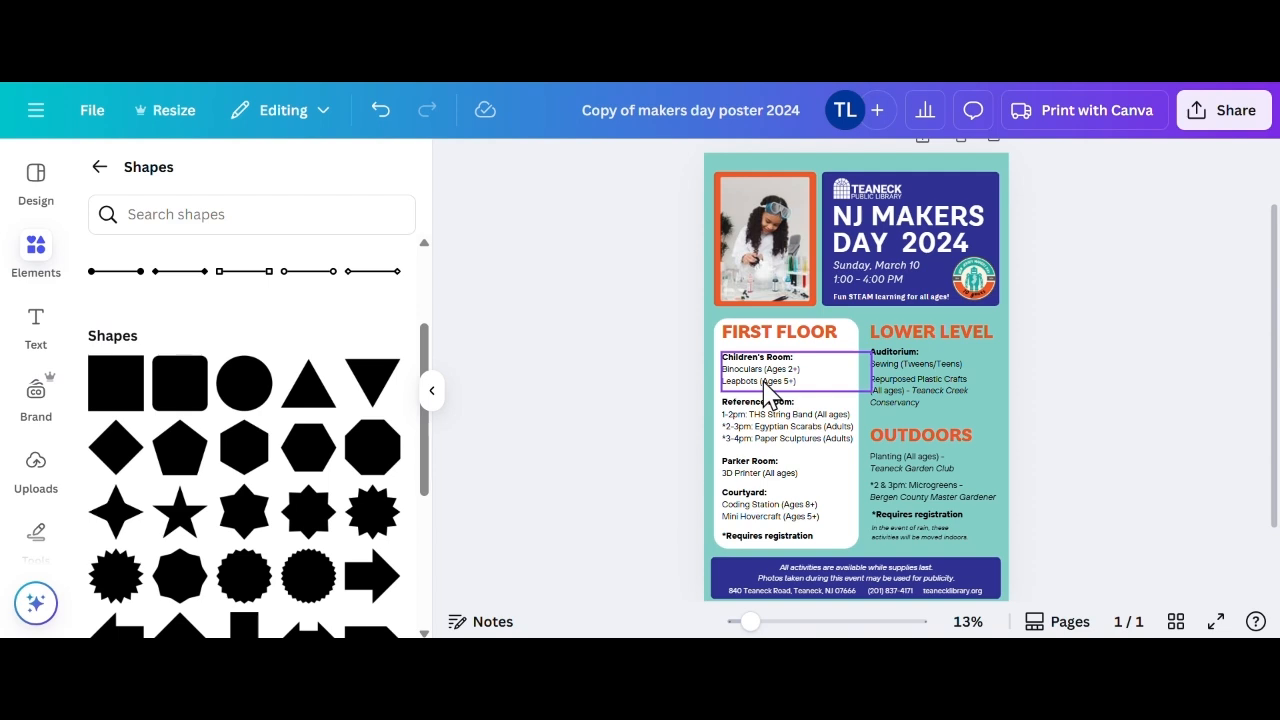
{"action": "left_click", "coordinate": [733, 345]}
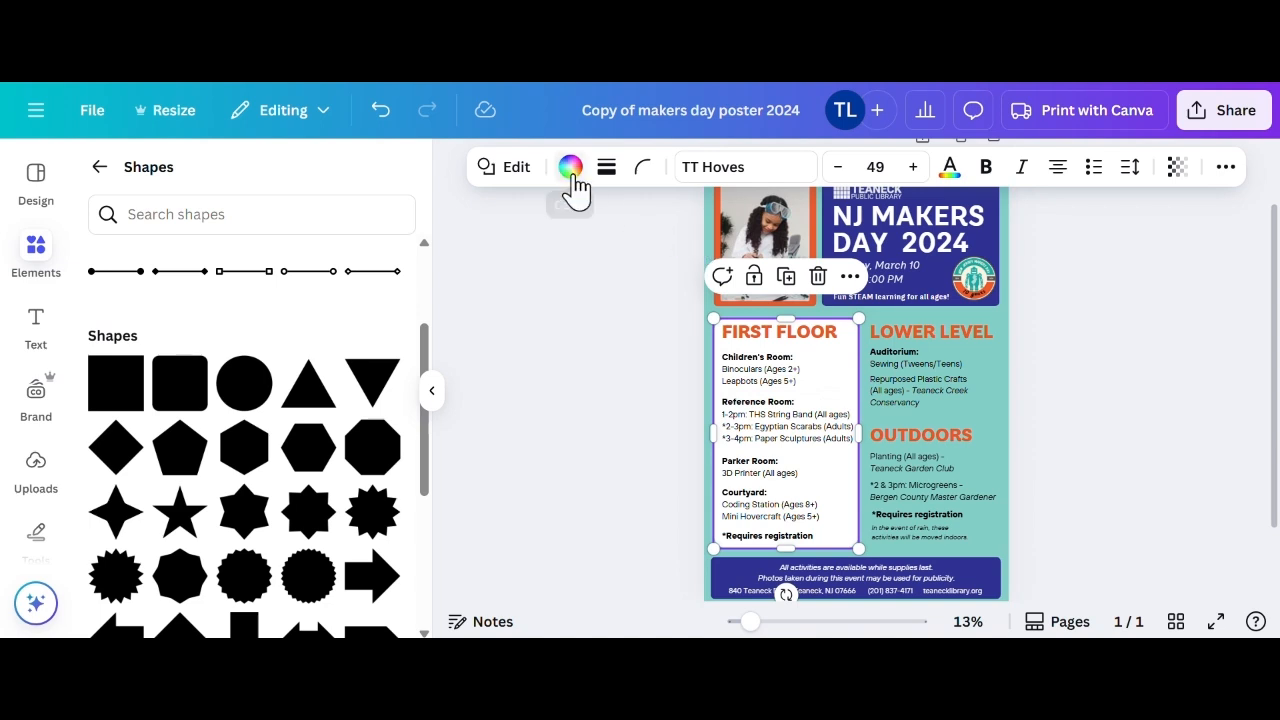
Set the white box's corner rounding to 29
{"action": "left_click", "coordinate": [645, 172]}
{"action": "left_click_drag", "start_coordinate": [690, 249], "coordinate": [583, 249]}
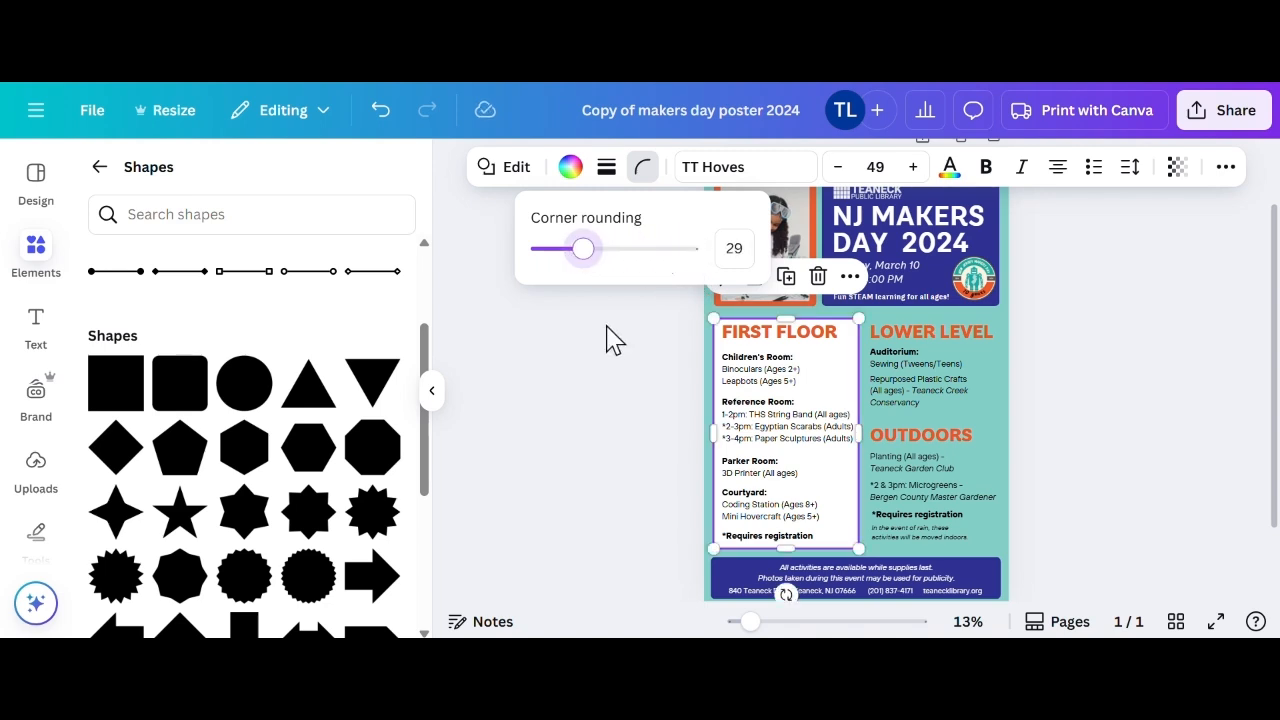
{"action": "left_click", "coordinate": [638, 314]}
{"action": "left_click", "coordinate": [638, 314]}
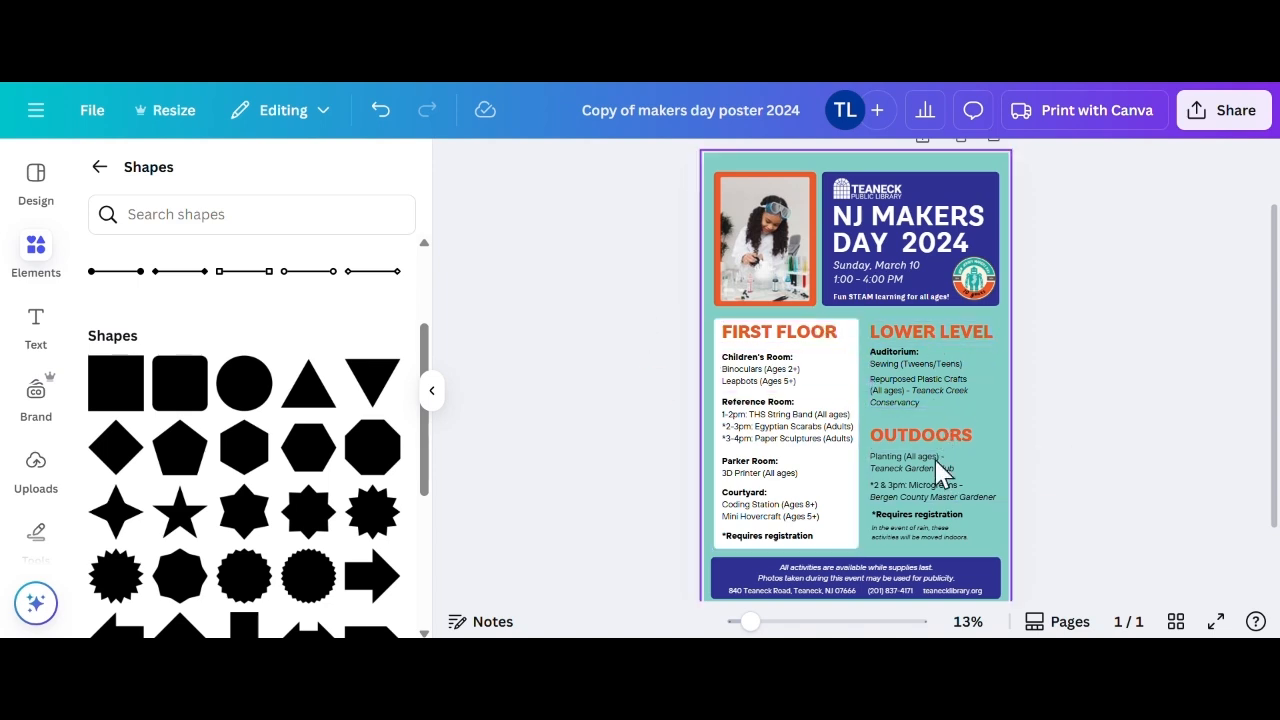
{"action": "left_click", "coordinate": [722, 350]}
Duplicate the white box, fit it over the Lower Level section, and send it behind the text
{"action": "left_click", "coordinate": [786, 277]}
{"action": "left_click_drag", "start_coordinate": [794, 400], "coordinate": [937, 385]}
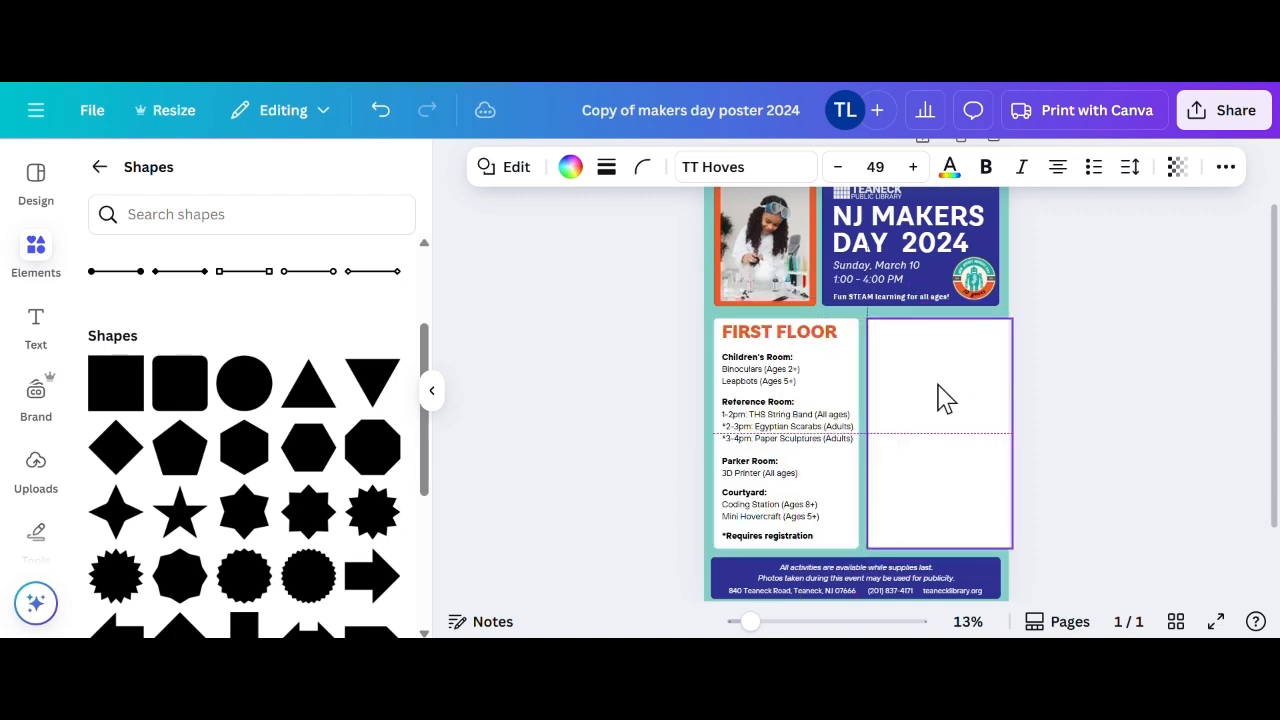
{"action": "mouse_move", "coordinate": [1008, 430]}
{"action": "left_mouse_down"}
{"action": "mouse_move", "coordinate": [977, 432]}
{"action": "mouse_move", "coordinate": [1000, 418]}
{"action": "left_mouse_up"}
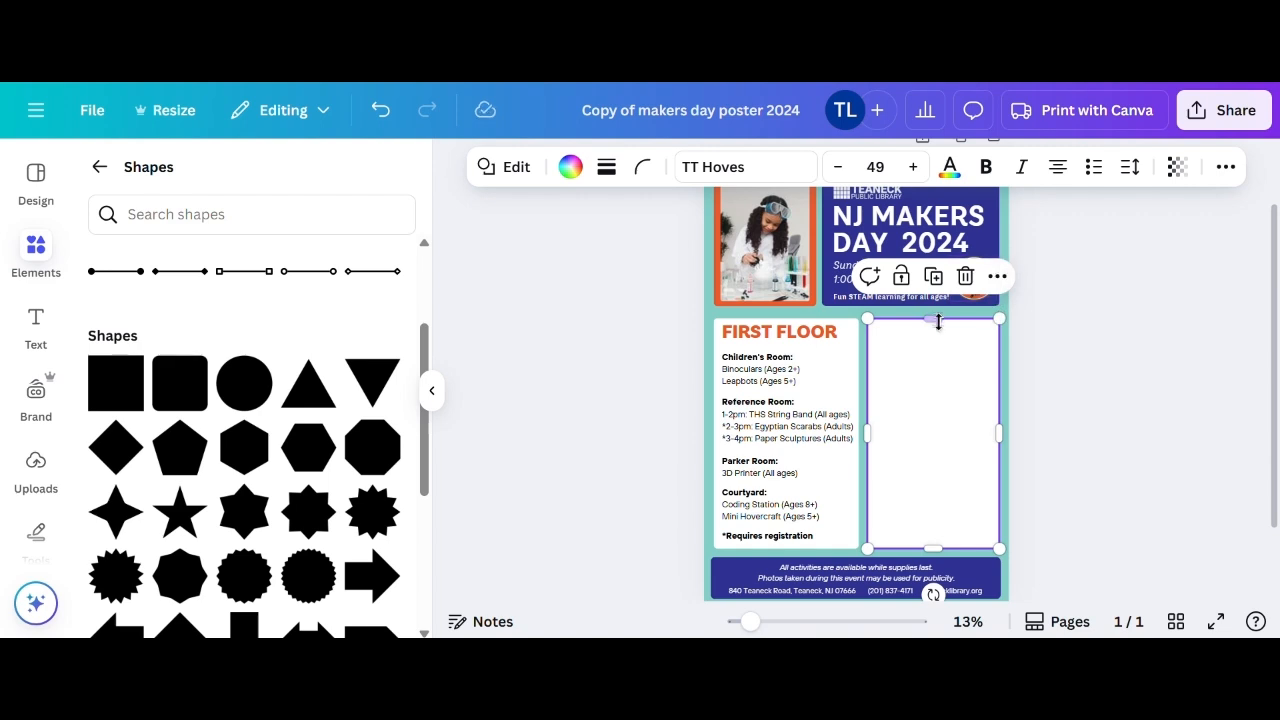
{"action": "left_click_drag", "start_coordinate": [938, 320], "coordinate": [940, 317]}
{"action": "left_click_drag", "start_coordinate": [932, 530], "coordinate": [974, 414]}
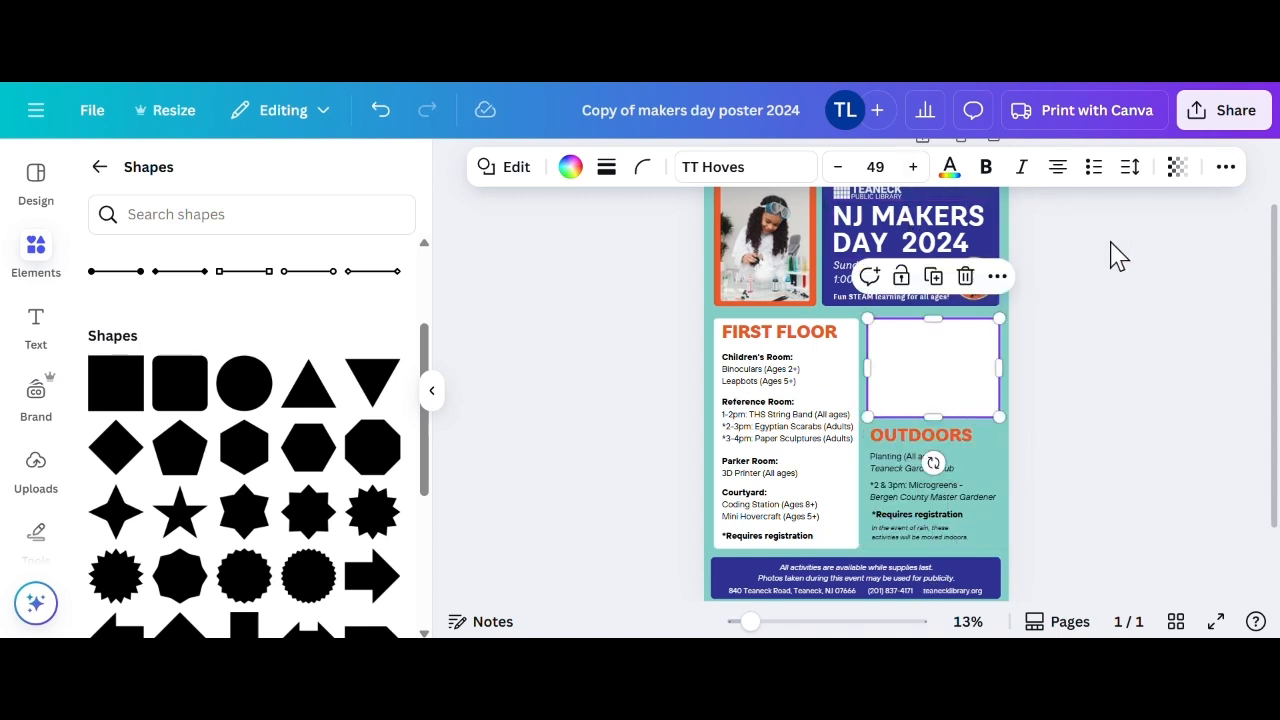
{"action": "left_click", "coordinate": [1222, 170]}
{"action": "left_click", "coordinate": [1157, 211]}
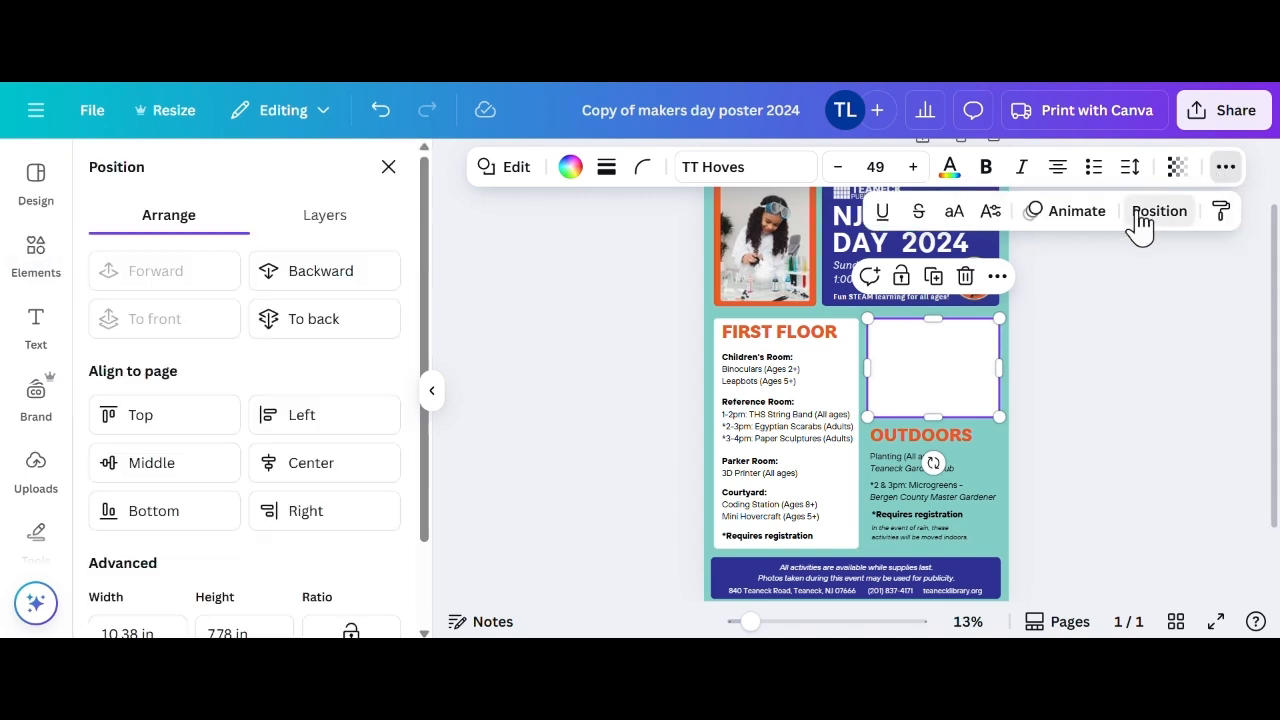
{"action": "left_click", "coordinate": [321, 285]}
{"action": "left_click", "coordinate": [321, 285]}
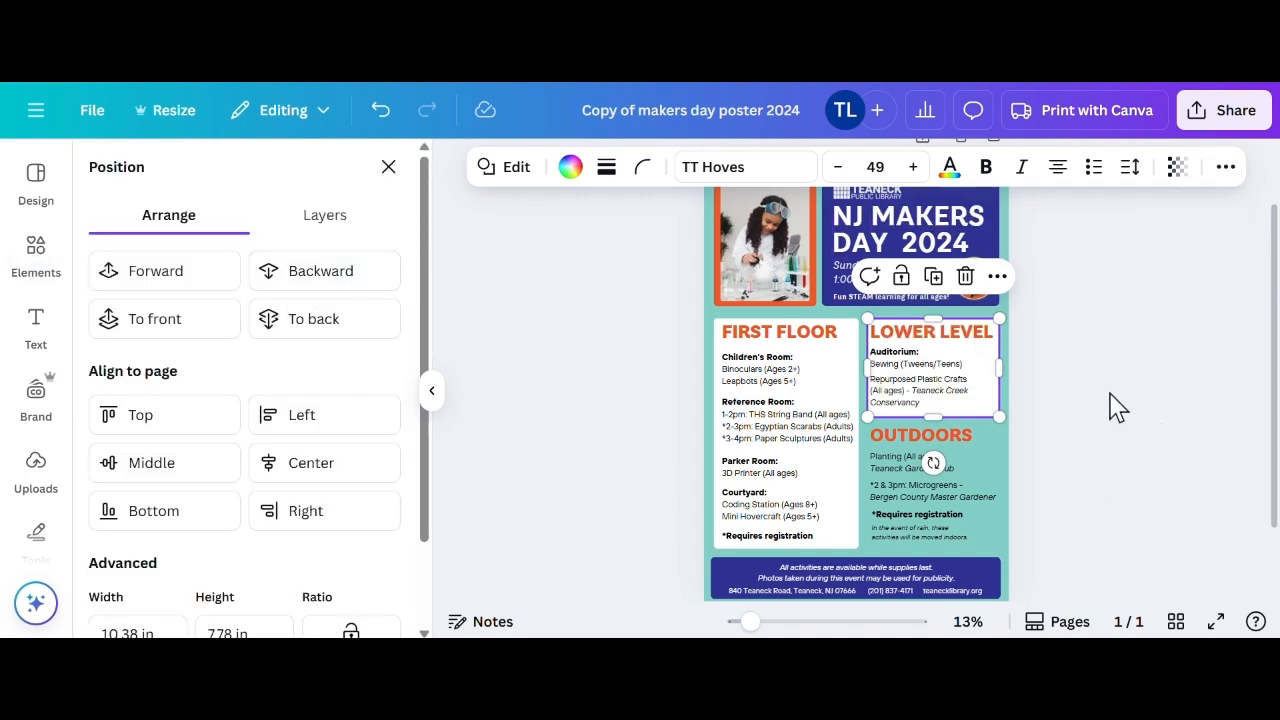
Duplicate the Lower Level box, fit it over Outdoors, and send it behind the Outdoors text
{"action": "left_click", "coordinate": [933, 276]}
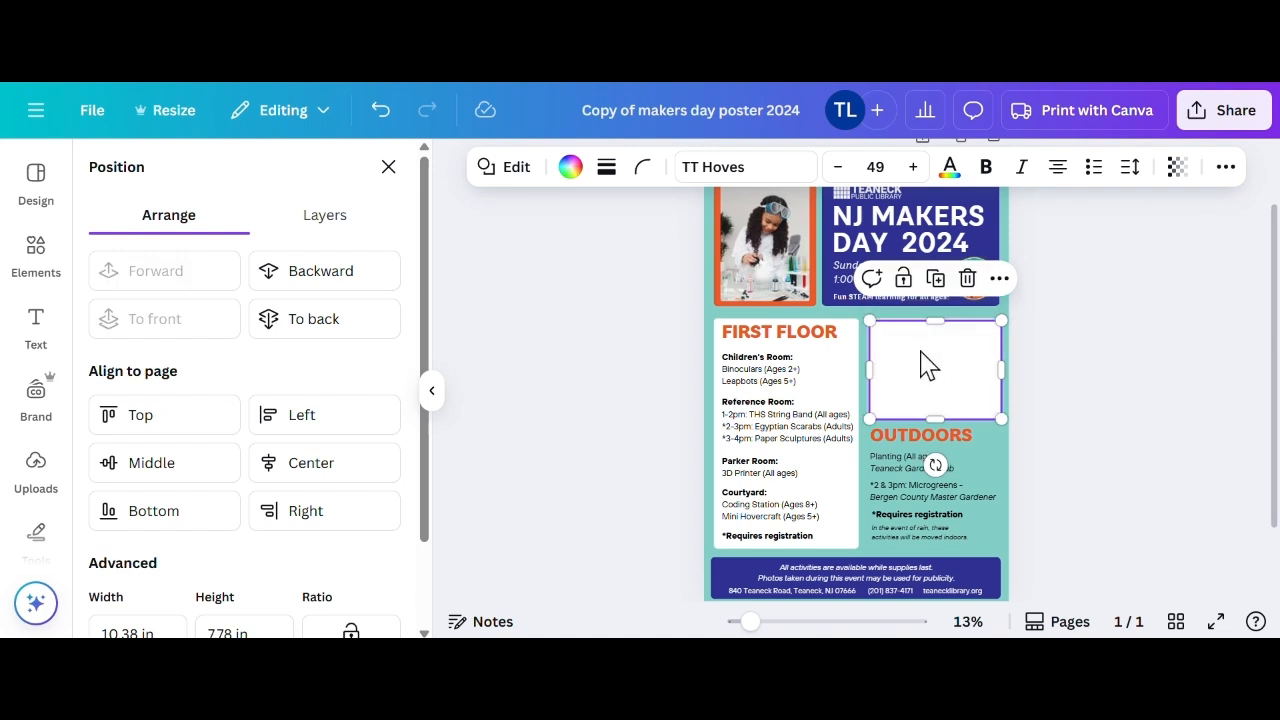
{"action": "left_click_drag", "start_coordinate": [923, 366], "coordinate": [915, 457]}
{"action": "left_click_drag", "start_coordinate": [938, 520], "coordinate": [938, 548]}
{"action": "left_click", "coordinate": [1226, 167]}
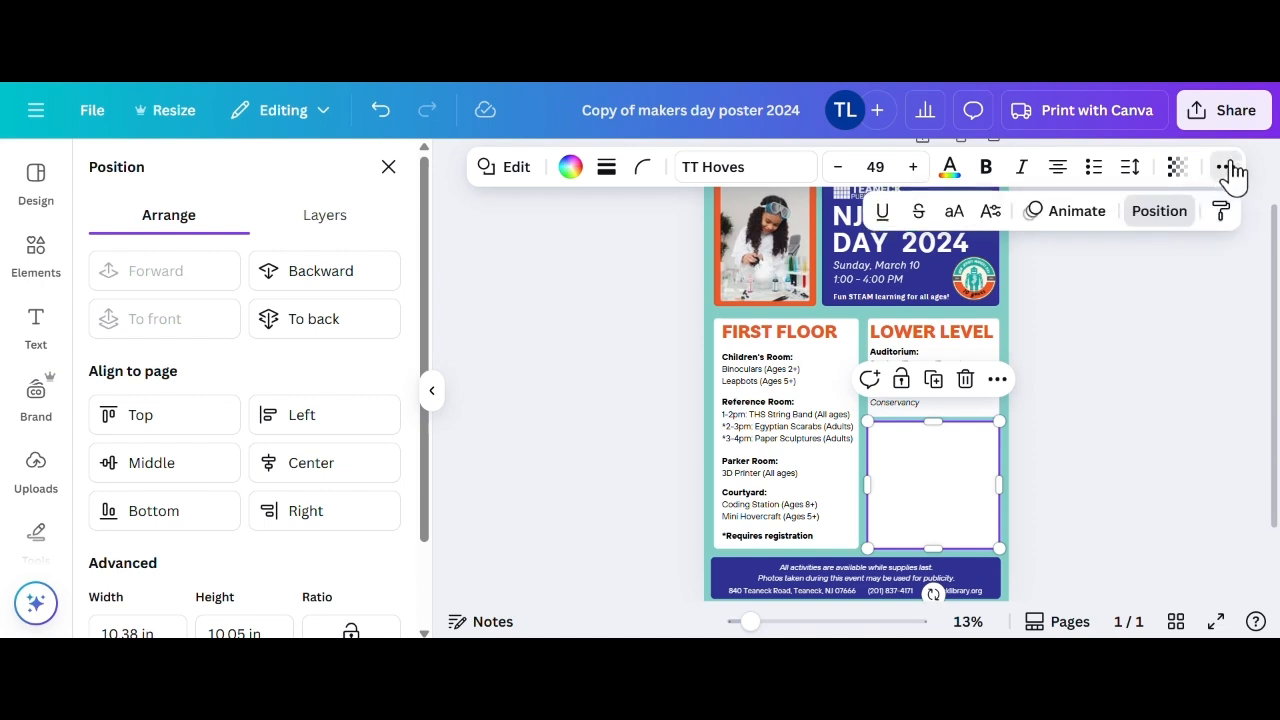
{"action": "left_click", "coordinate": [1152, 213]}
{"action": "left_click", "coordinate": [1165, 211]}
{"action": "left_click", "coordinate": [320, 288]}
{"action": "left_click", "coordinate": [323, 285]}
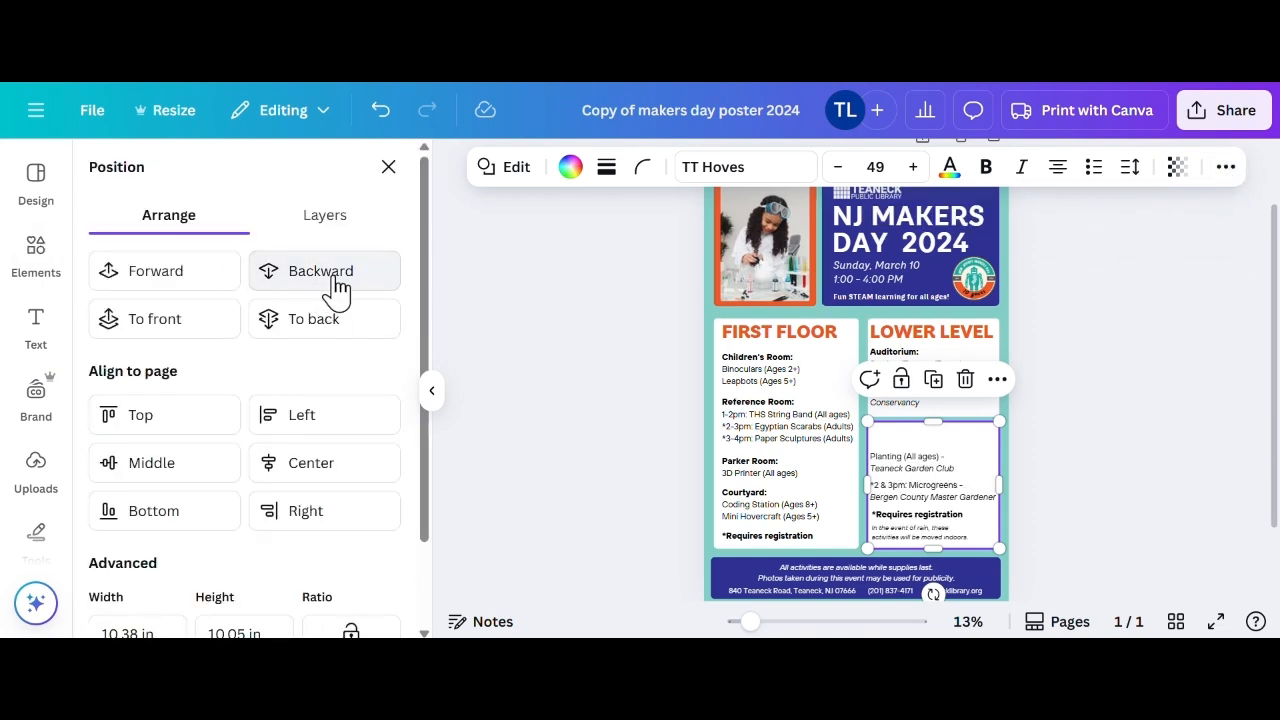
{"action": "left_click", "coordinate": [323, 285]}
{"action": "left_click", "coordinate": [1200, 386]}
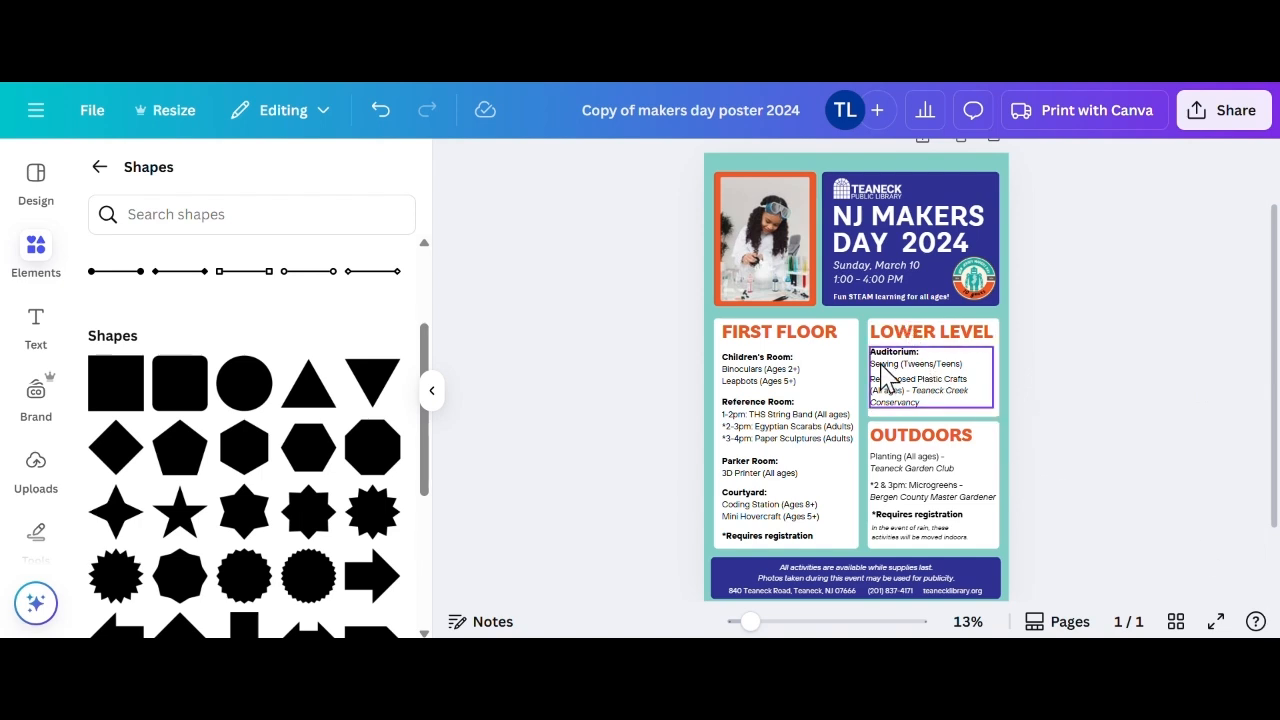
Check the layering of the Lower Level text and the Outdoors box
{"action": "left_click", "coordinate": [968, 420]}
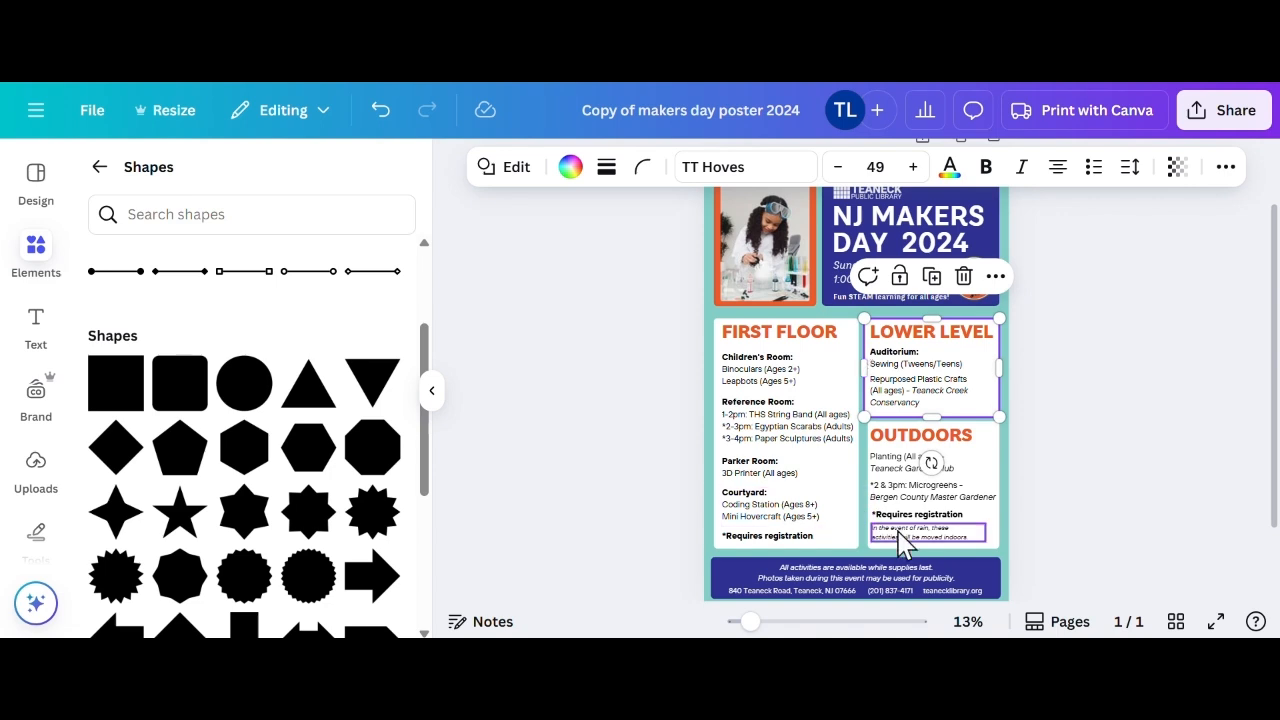
{"action": "left_click", "coordinate": [990, 540]}
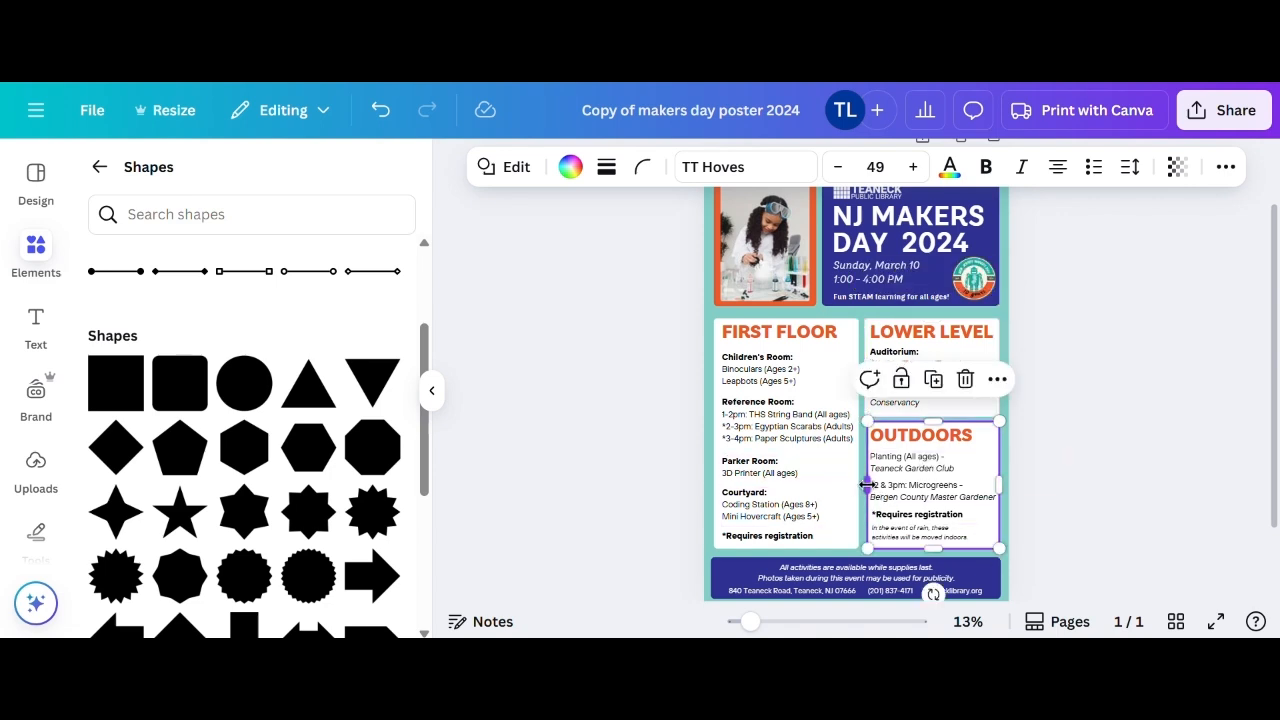
{"action": "left_click", "coordinate": [1086, 457]}
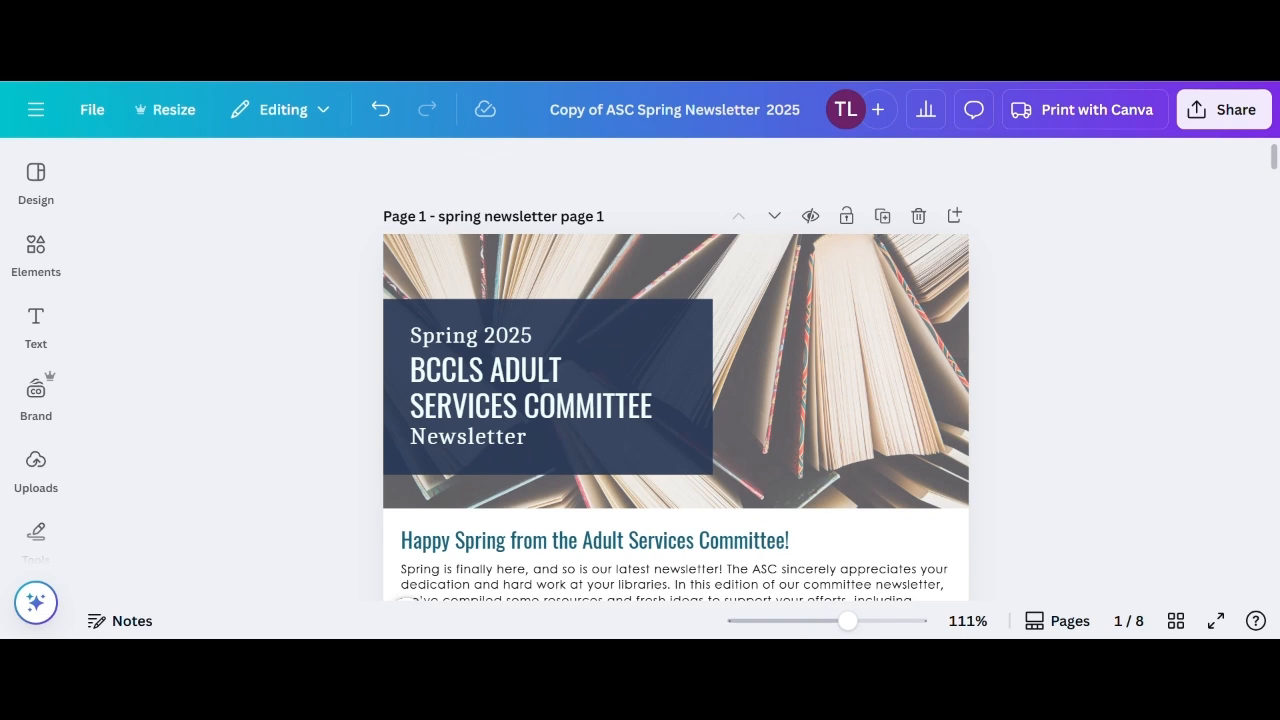
Run the design accessibility check and review the Page 5 low-contrast text issue
{"action": "left_click", "coordinate": [95, 118]}
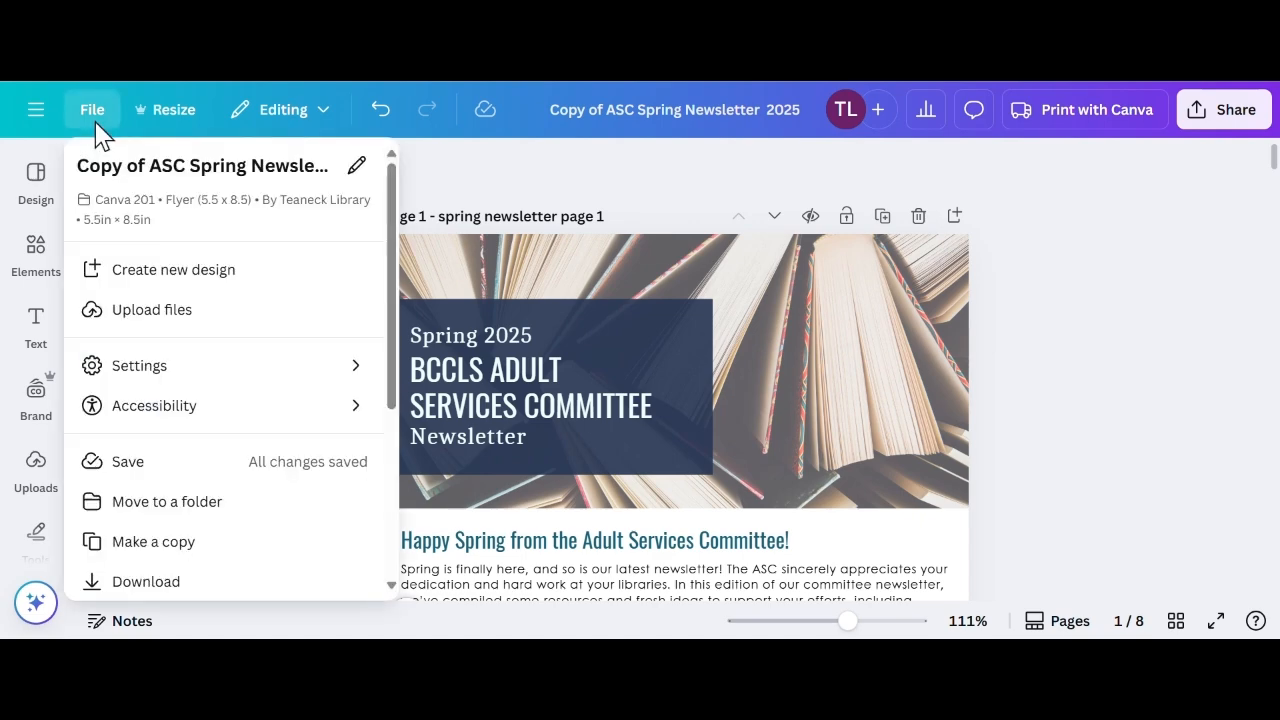
{"action": "mouse_move", "coordinate": [140, 420]}
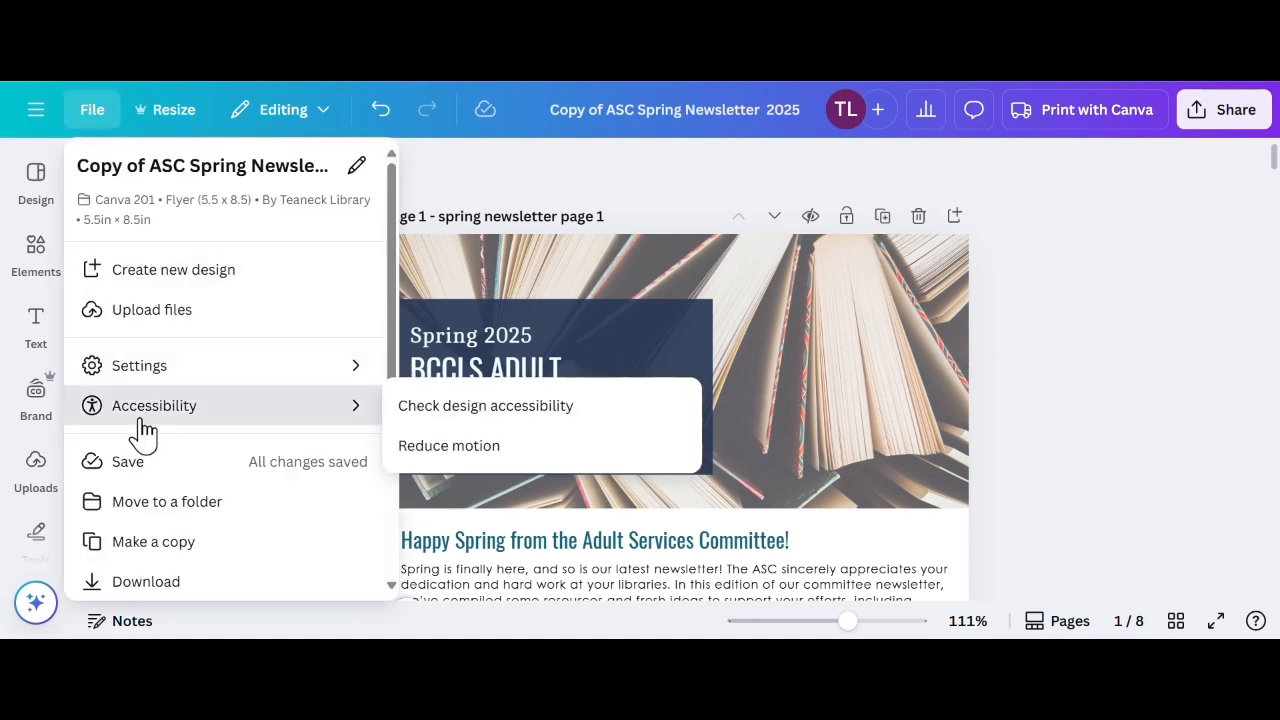
{"action": "left_click", "coordinate": [495, 410]}
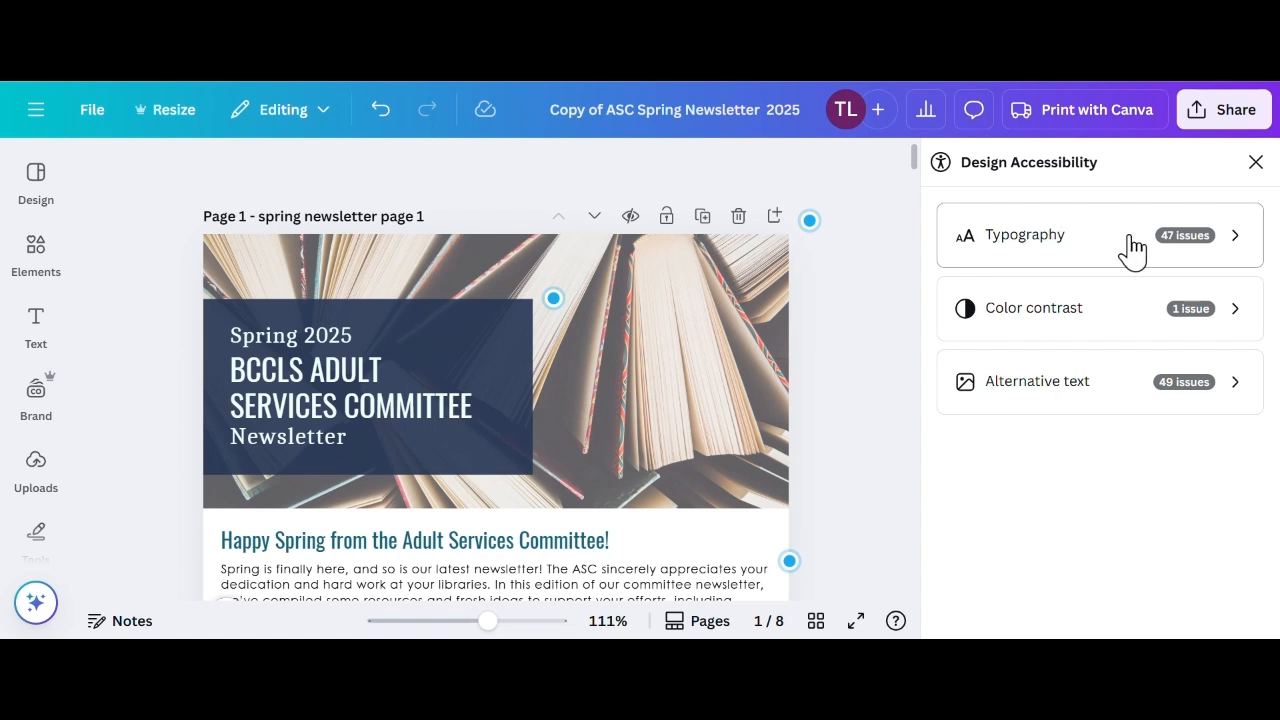
{"action": "left_click", "coordinate": [1086, 312]}
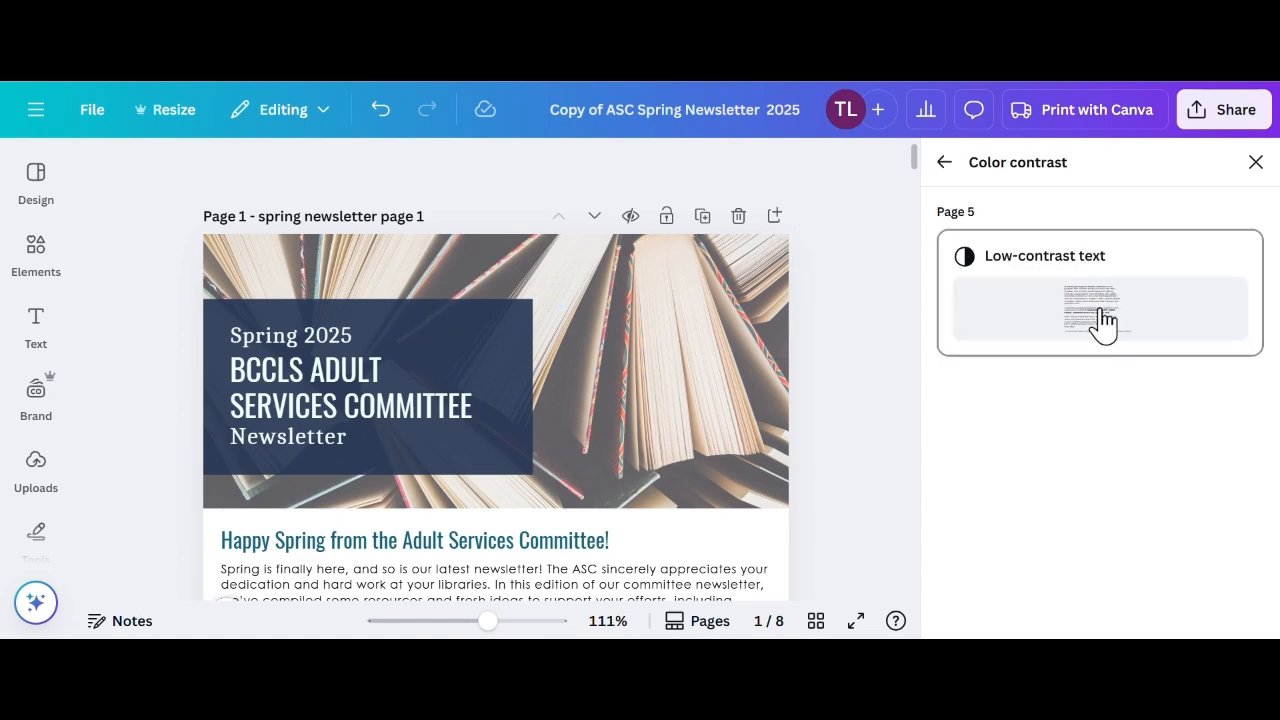
{"action": "left_click", "coordinate": [1105, 318]}
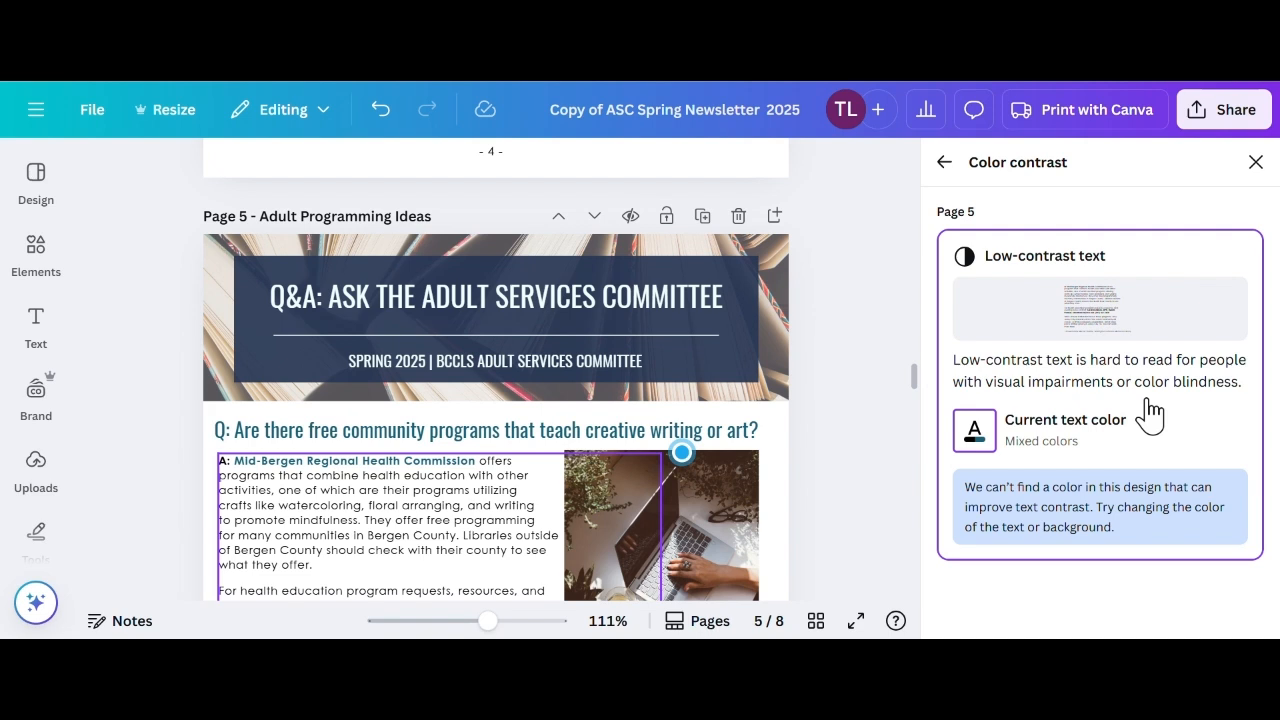
{"action": "left_click", "coordinate": [96, 122]}
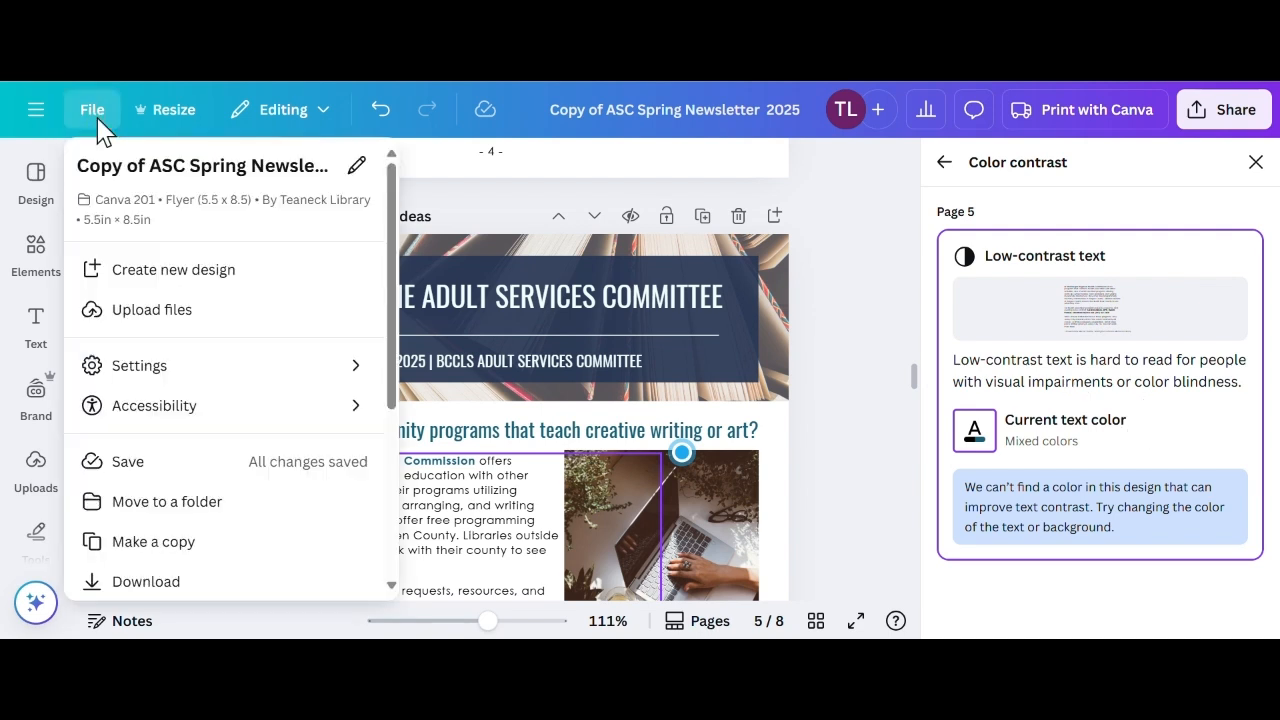
{"action": "mouse_move", "coordinate": [162, 428]}
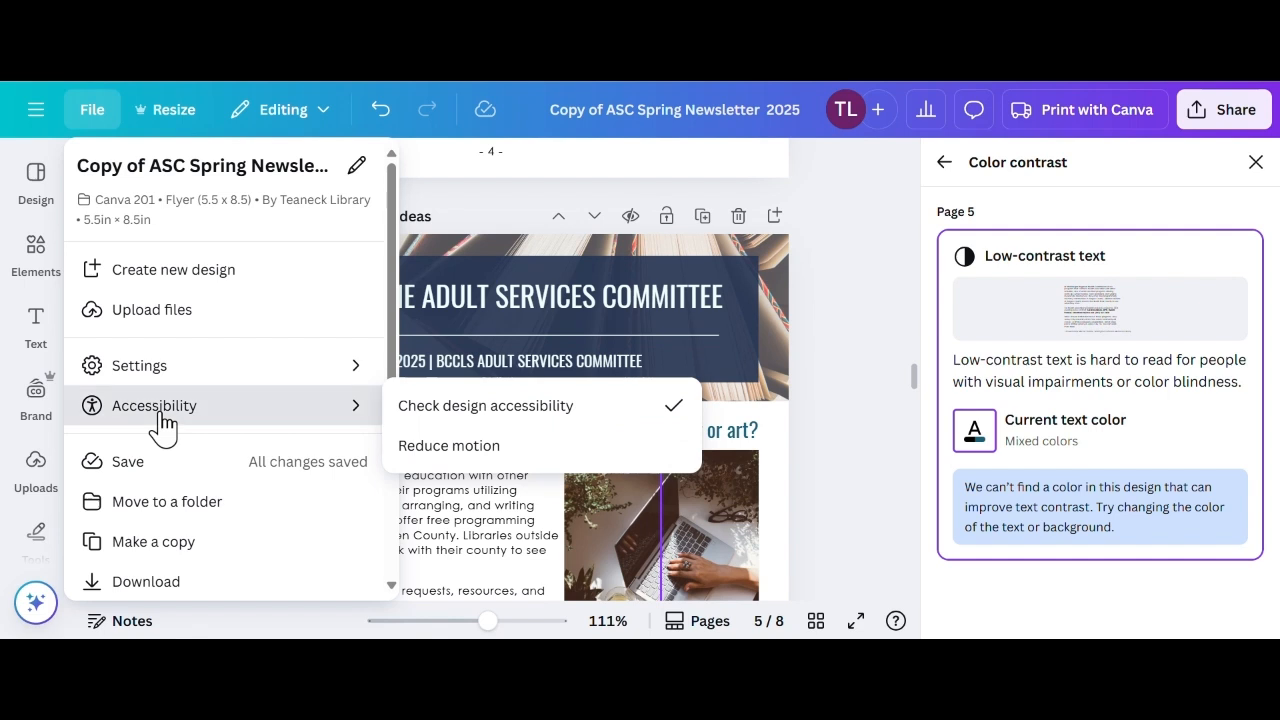